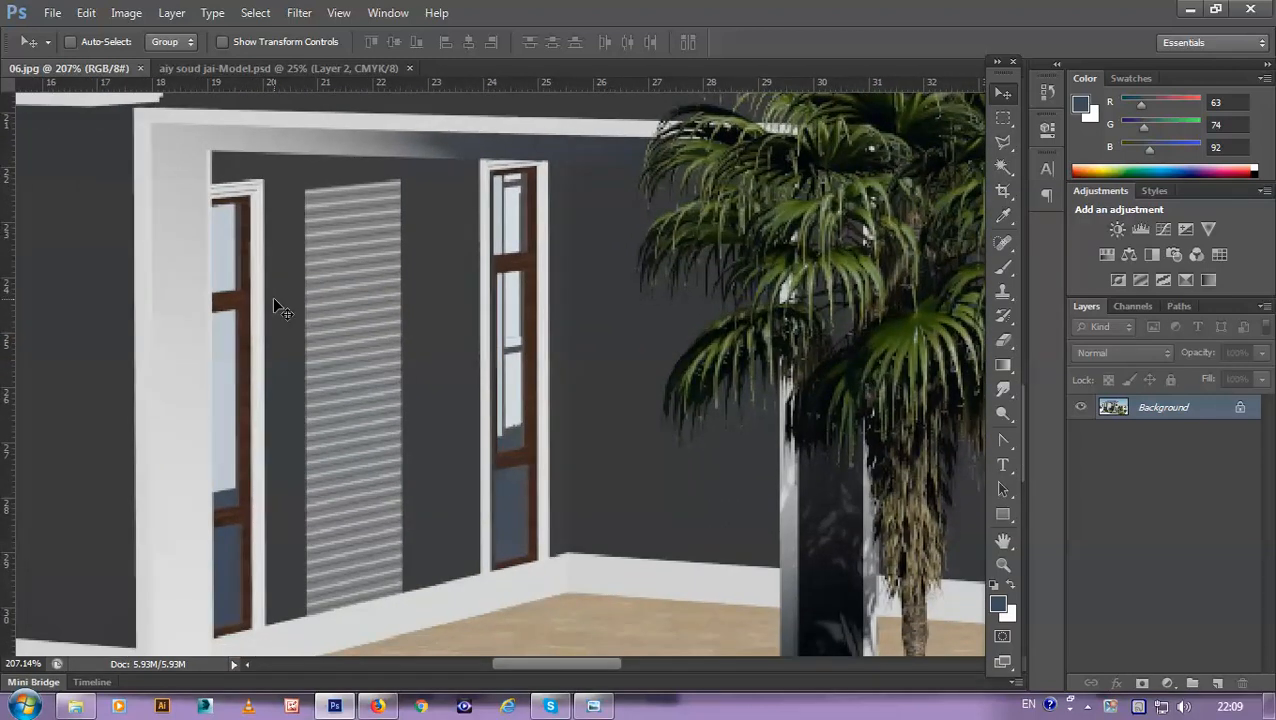
# Step: Copy the narrow window beside the white column to a new layer and move it over the louvred shutter
pyautogui.press('m')
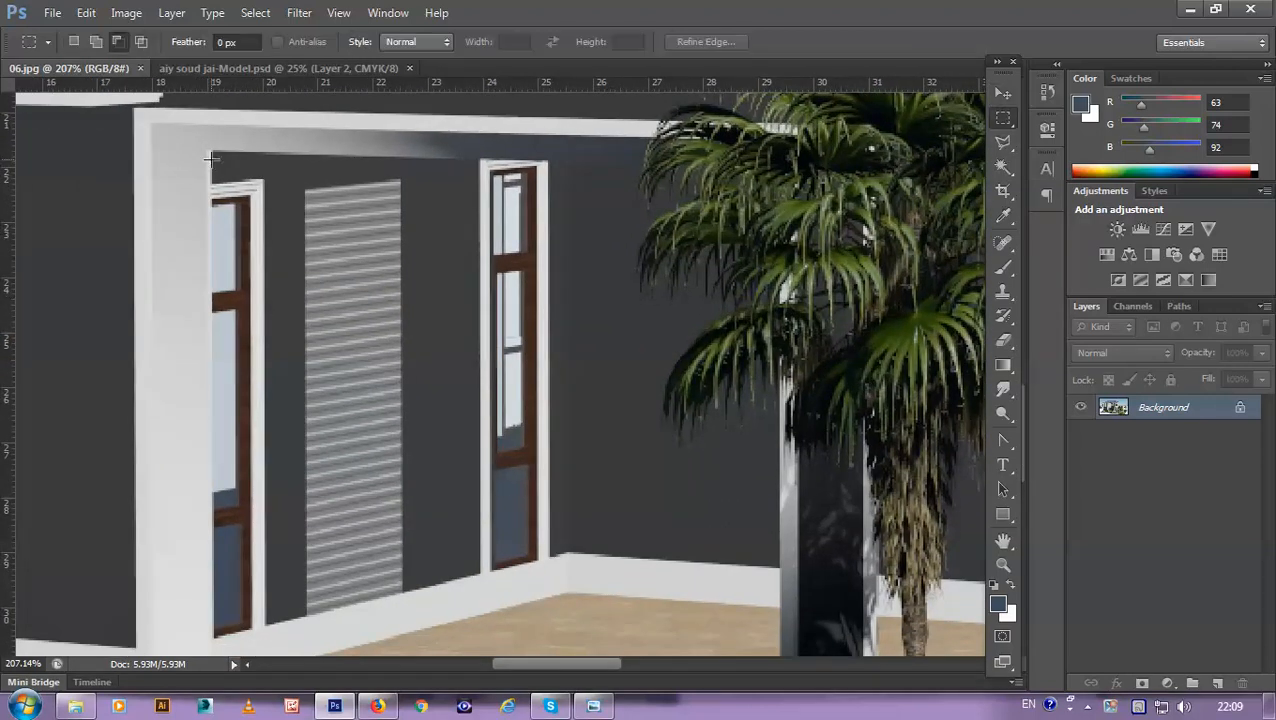
pyautogui.moveTo(210, 157); pyautogui.dragTo(266, 652)
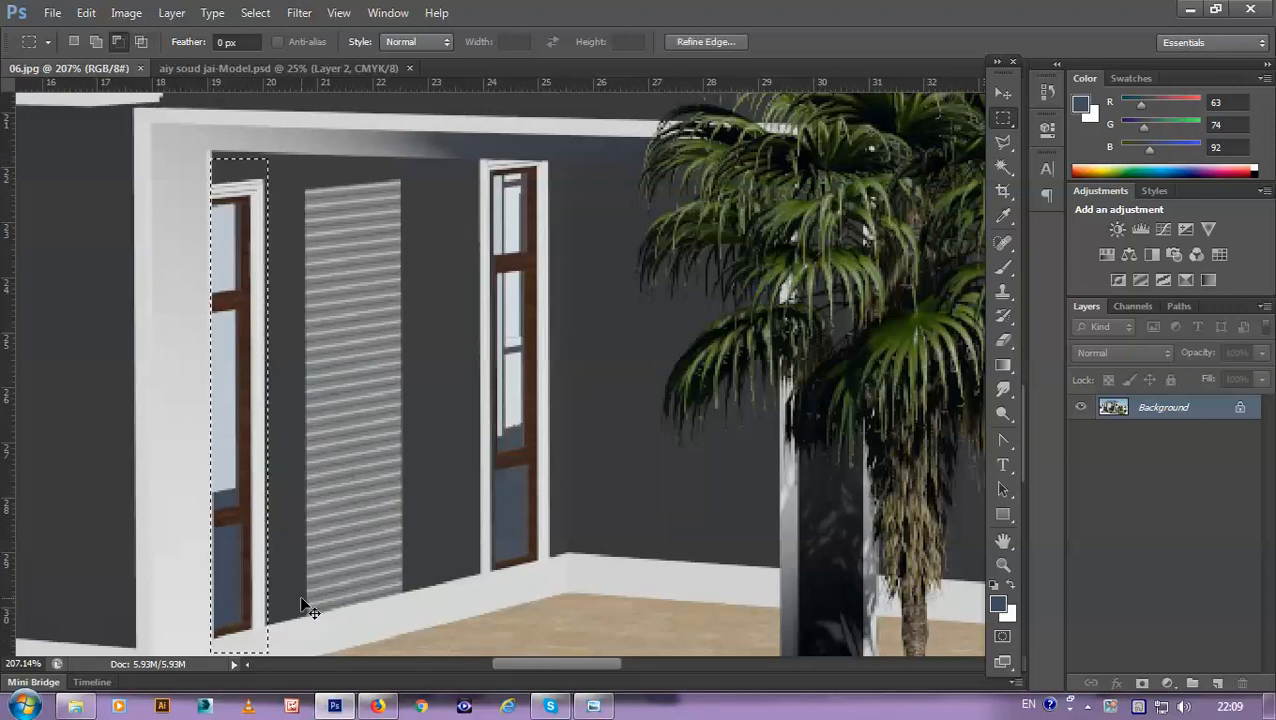
pyautogui.hotkey('ctrl', 'j')
pyautogui.press('v')
pyautogui.moveTo(227, 448); pyautogui.dragTo(390, 432)
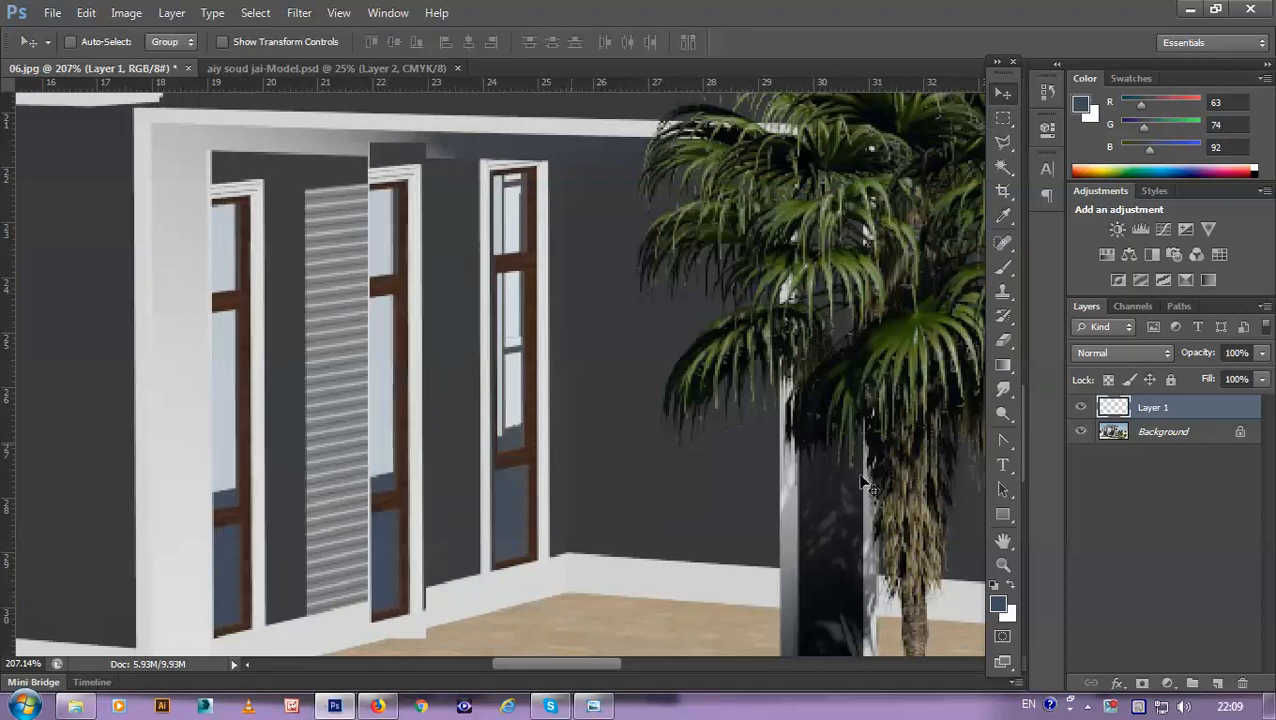
# Step: Lower Layer 1's opacity to 35% and align the copied window's white frame with the shutter's right edge
pyautogui.moveTo(1262, 354); pyautogui.dragTo(1196, 410)
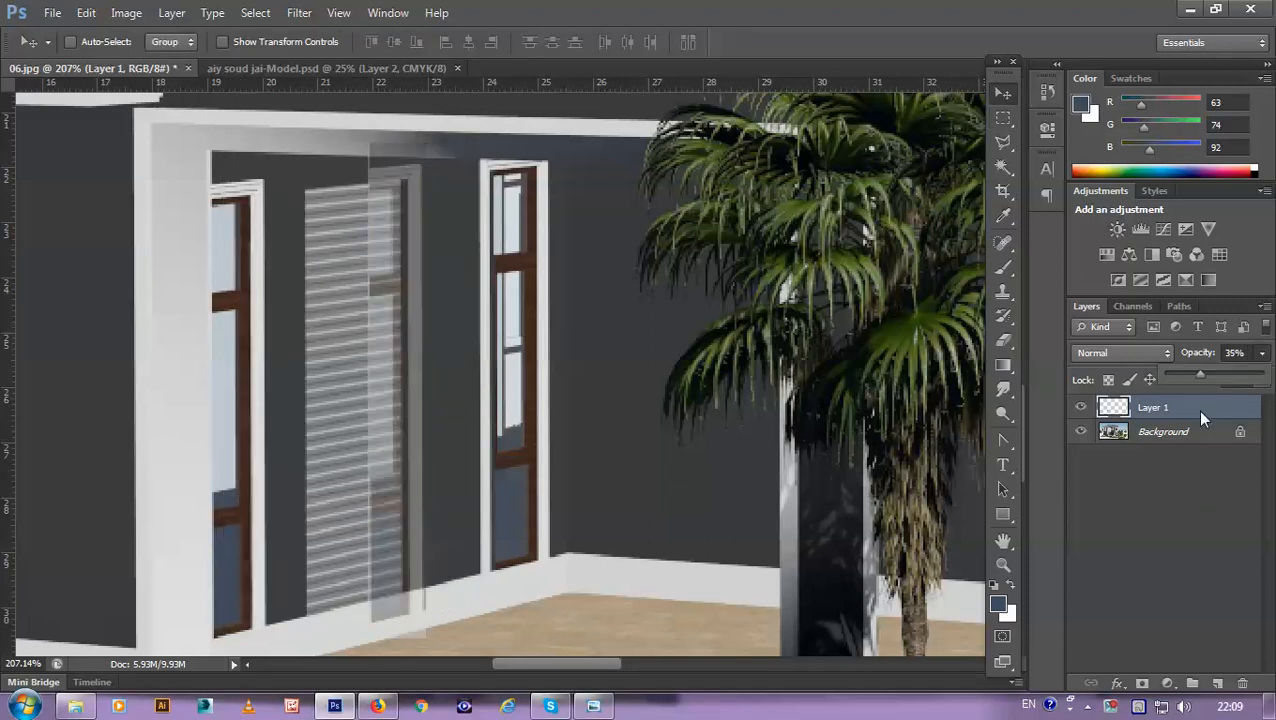
pyautogui.moveTo(407, 355)
pyautogui.mouseDown()
pyautogui.moveTo(396, 355)
pyautogui.moveTo(418, 371)
pyautogui.moveTo(402, 350)
pyautogui.mouseUp()
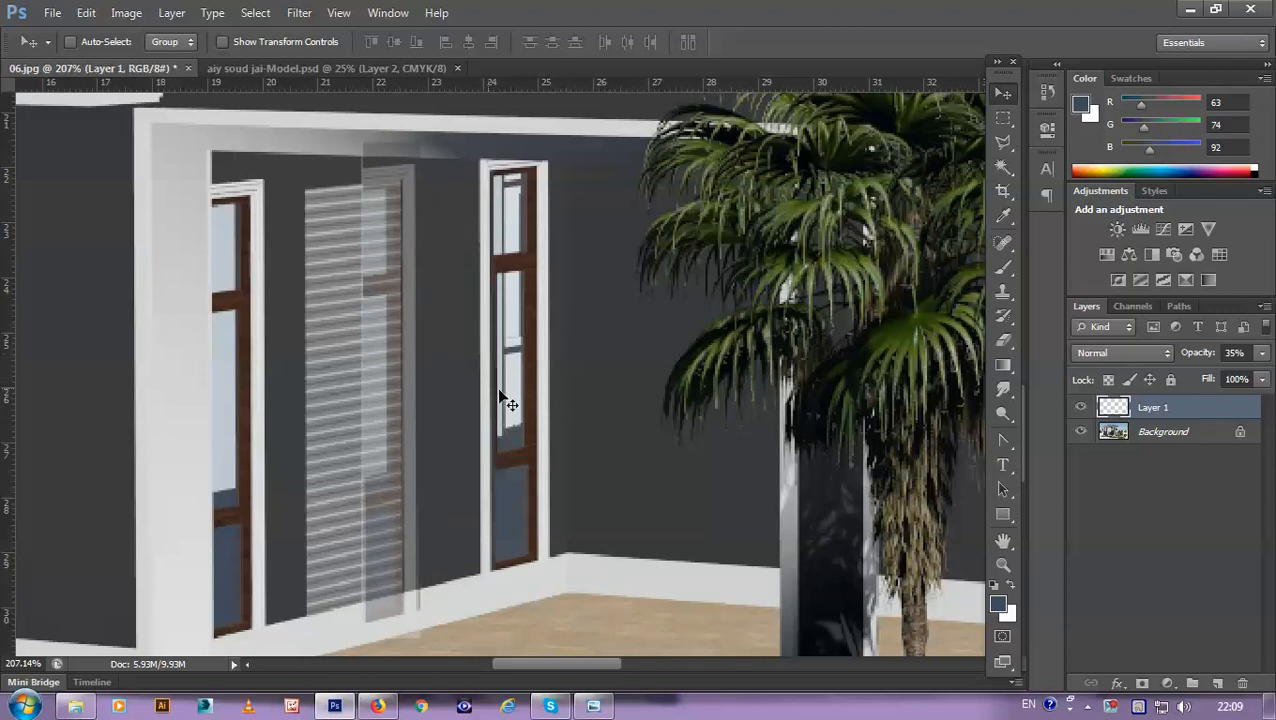
pyautogui.hotkey('ctrl', 'z')
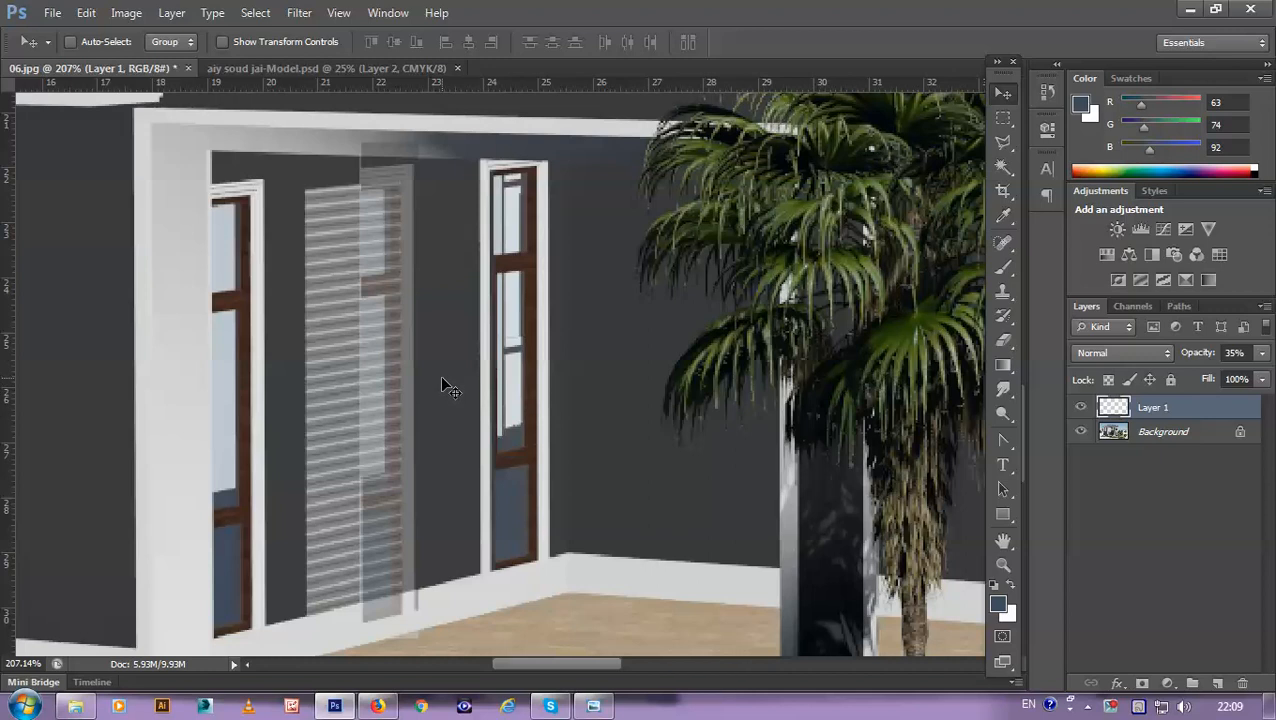
# Step: Outline the part of the copied window covering the louvres with the Polygonal Lasso and delete it
pyautogui.press('l')
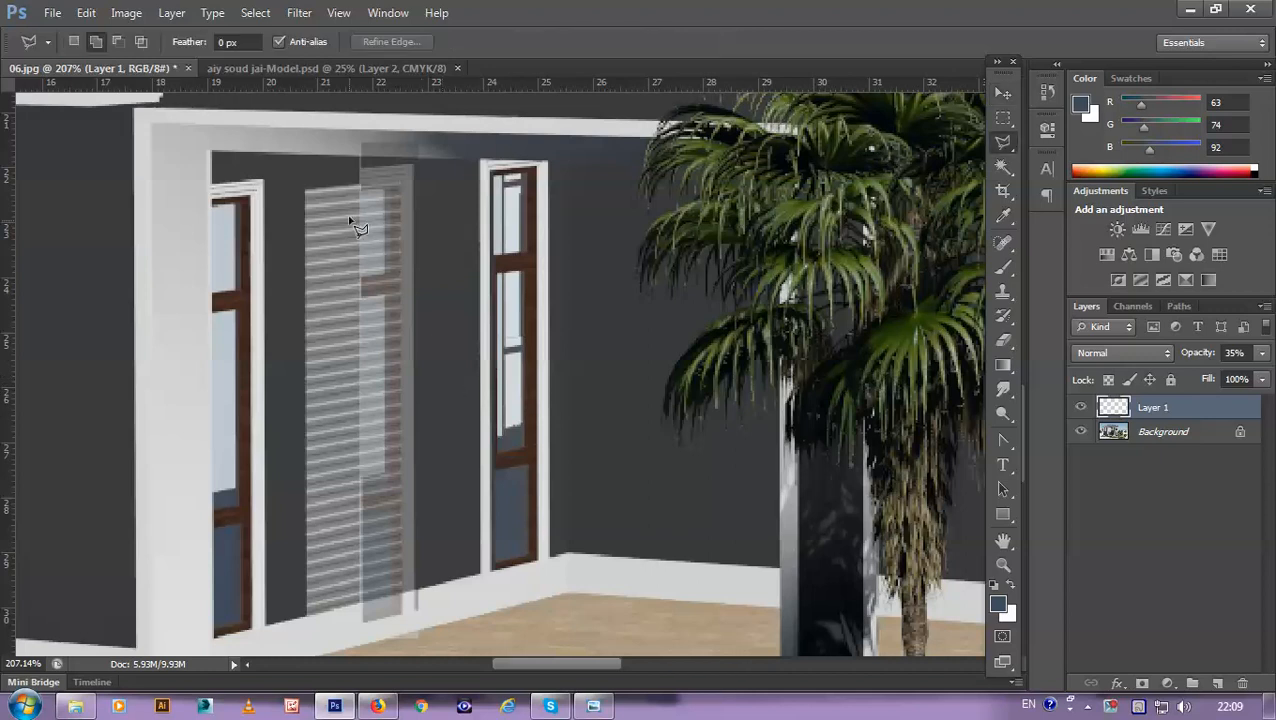
pyautogui.click(400, 185)
pyautogui.click(352, 633)
pyautogui.click(281, 389)
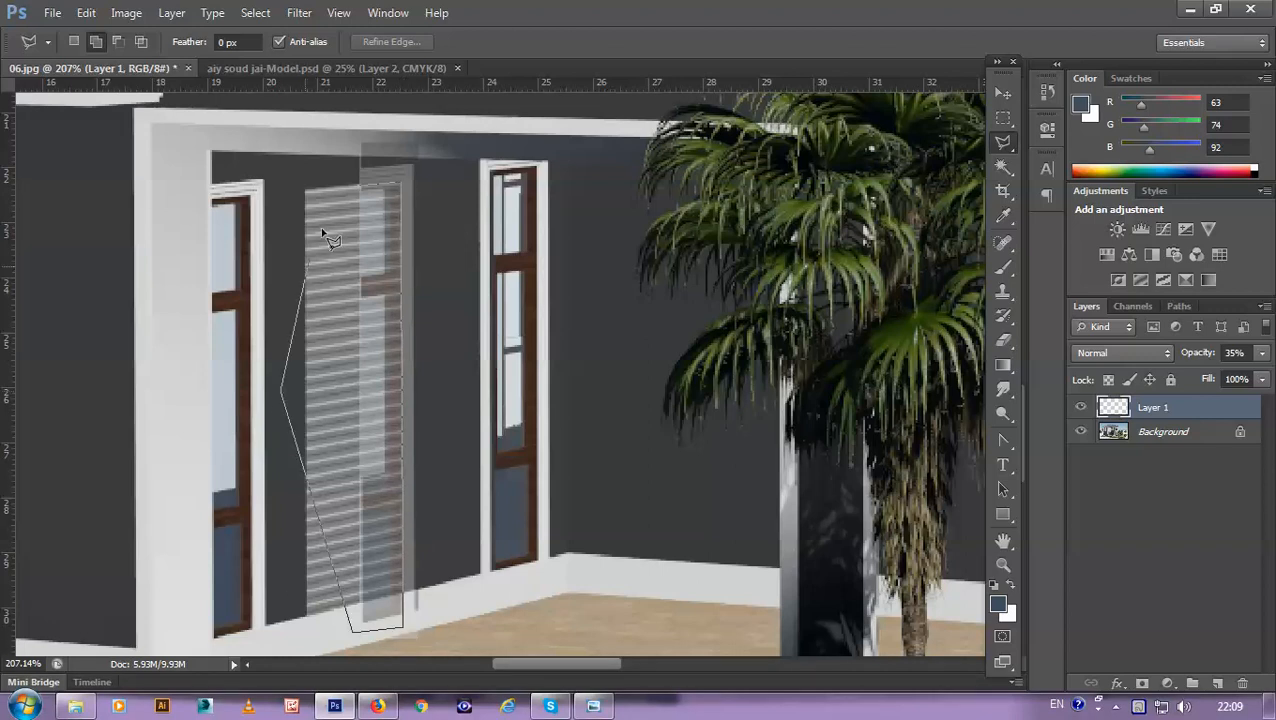
pyautogui.doubleClick(322, 192)
pyautogui.press('Delete')
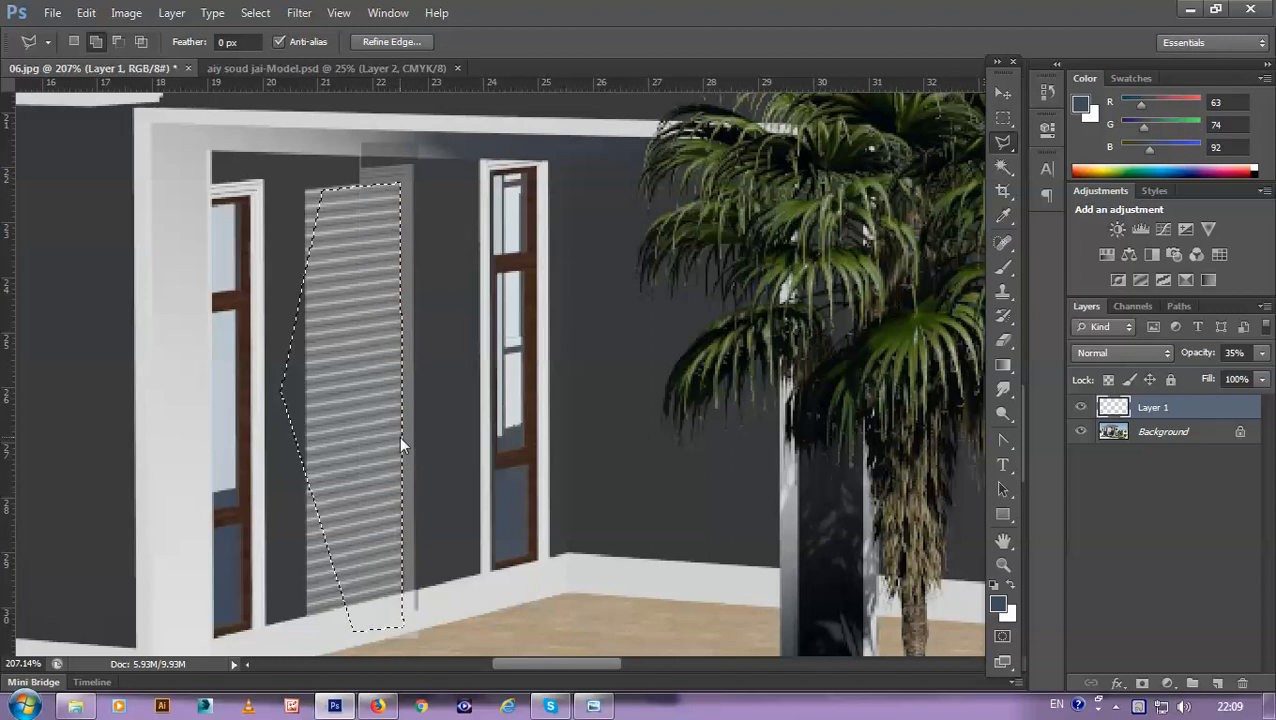
# Step: Outline the copied strip overlapping the beam above the shutter, delete it and clear the selection
pyautogui.click(359, 159)
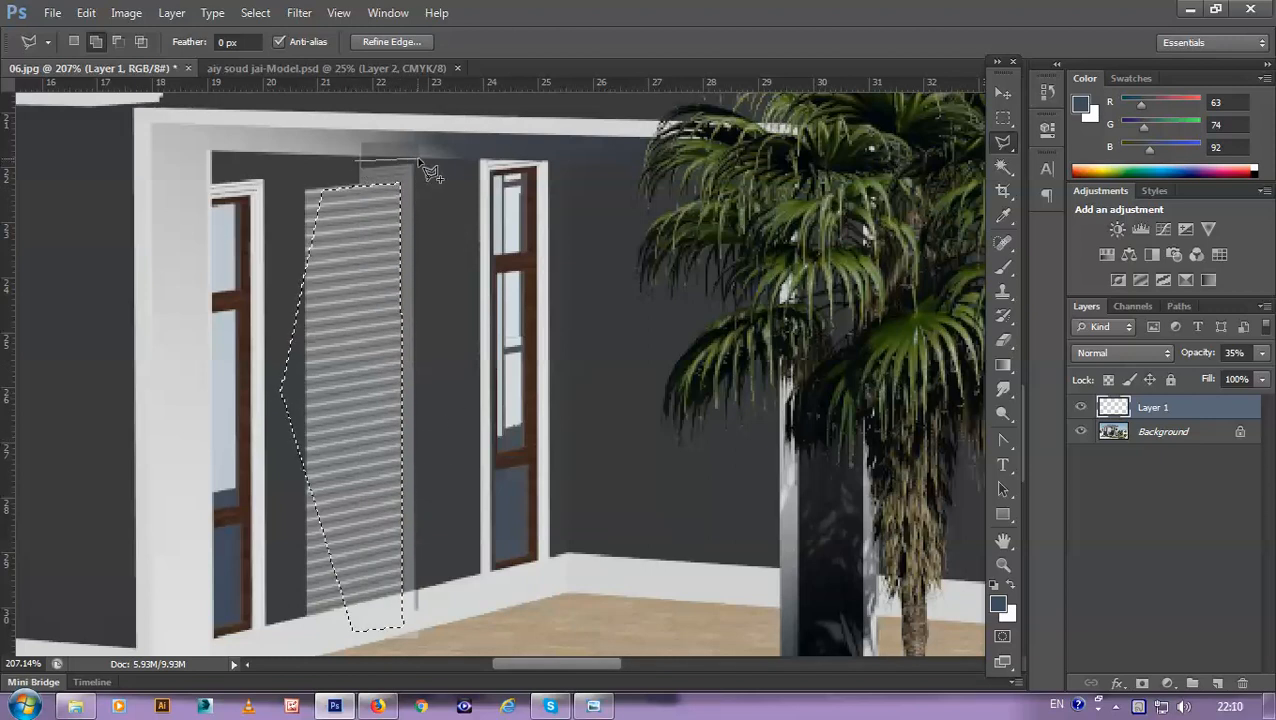
pyautogui.click(430, 150)
pyautogui.click(418, 128)
pyautogui.click(314, 128)
pyautogui.doubleClick(310, 160)
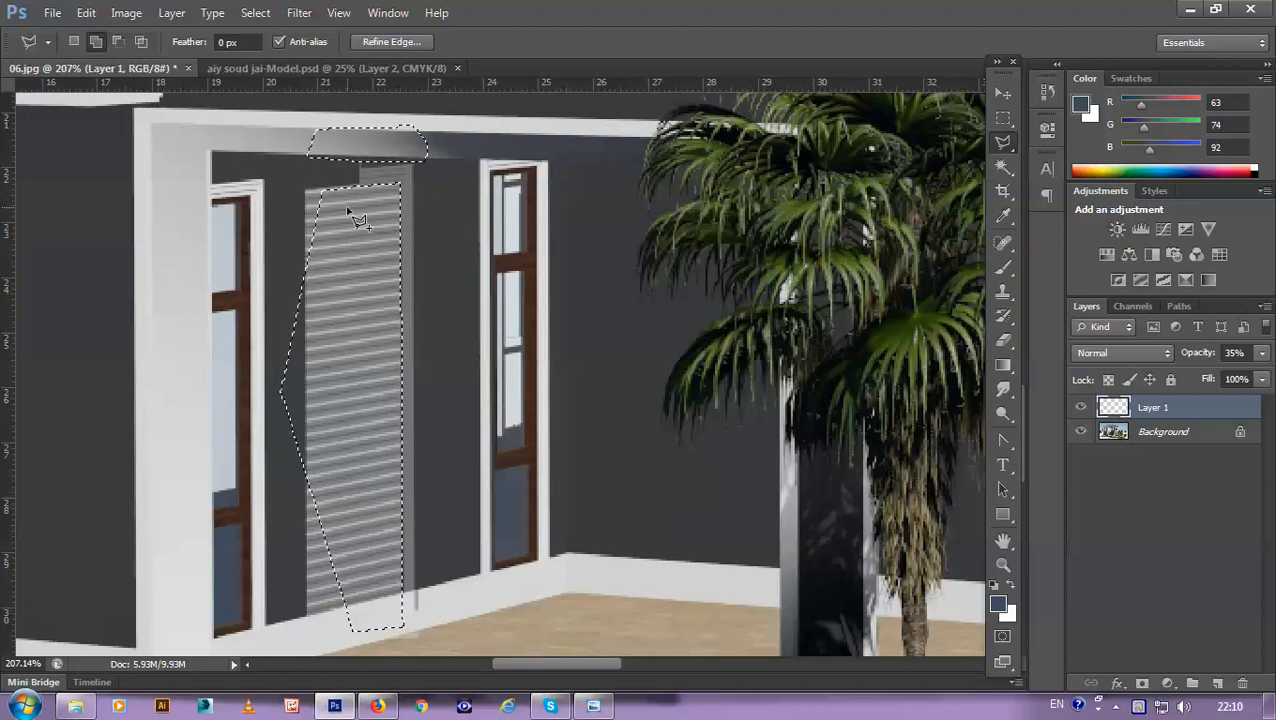
pyautogui.hotkey('ctrl', 'd')
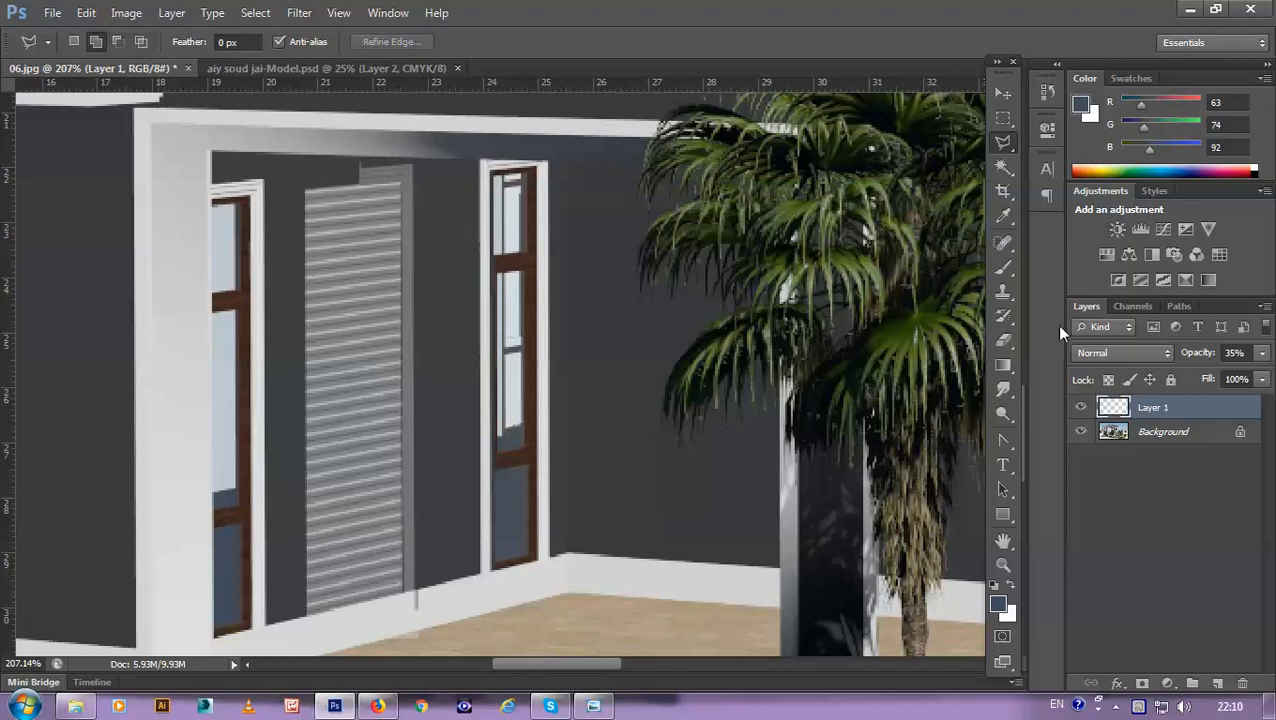
# Step: Outline the leftover fragment above the left end of the copied top trim, delete it and deselect
pyautogui.scroll(3, 358, 146)
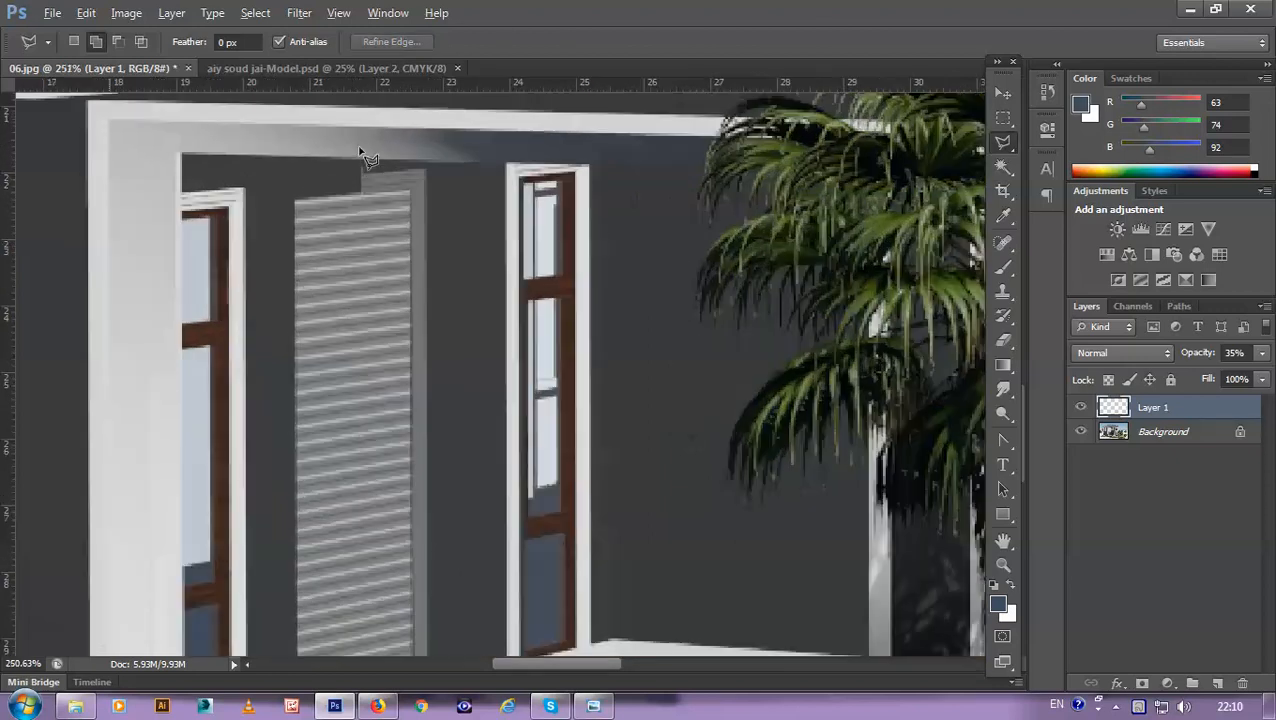
pyautogui.click(330, 149)
pyautogui.click(334, 195)
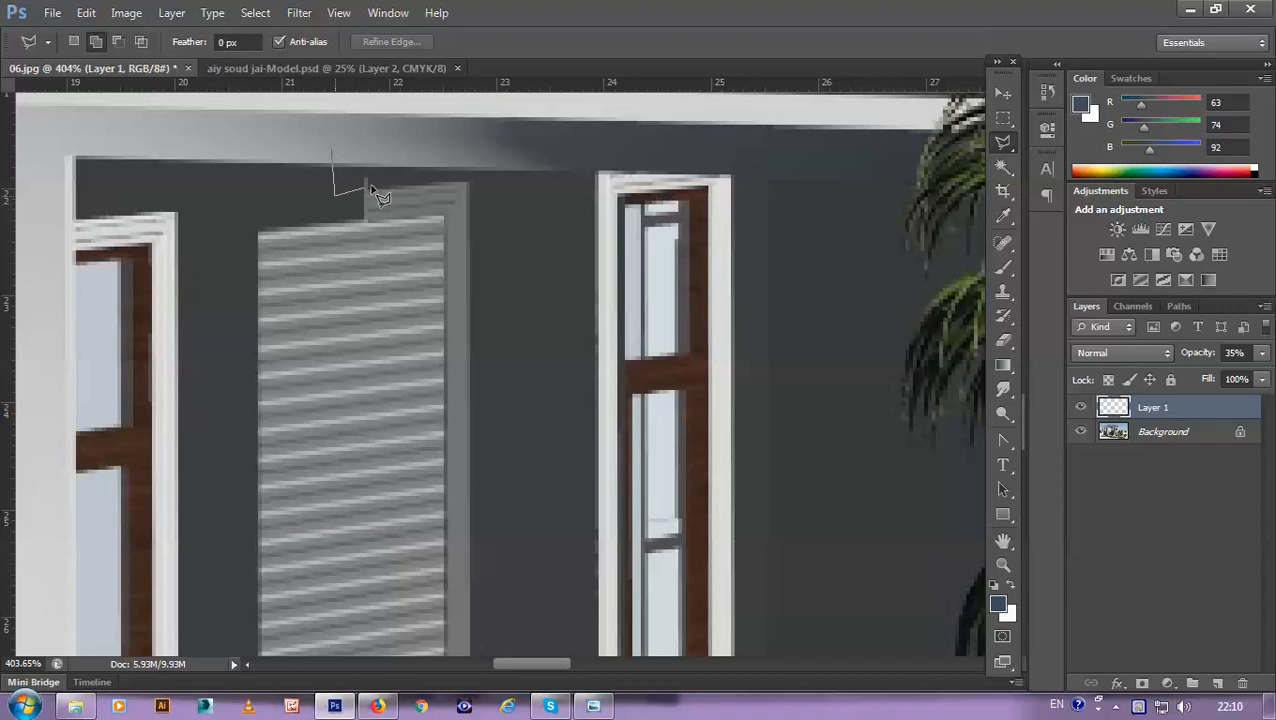
pyautogui.click(388, 185)
pyautogui.click(389, 160)
pyautogui.click(372, 130)
pyautogui.doubleClick(324, 131)
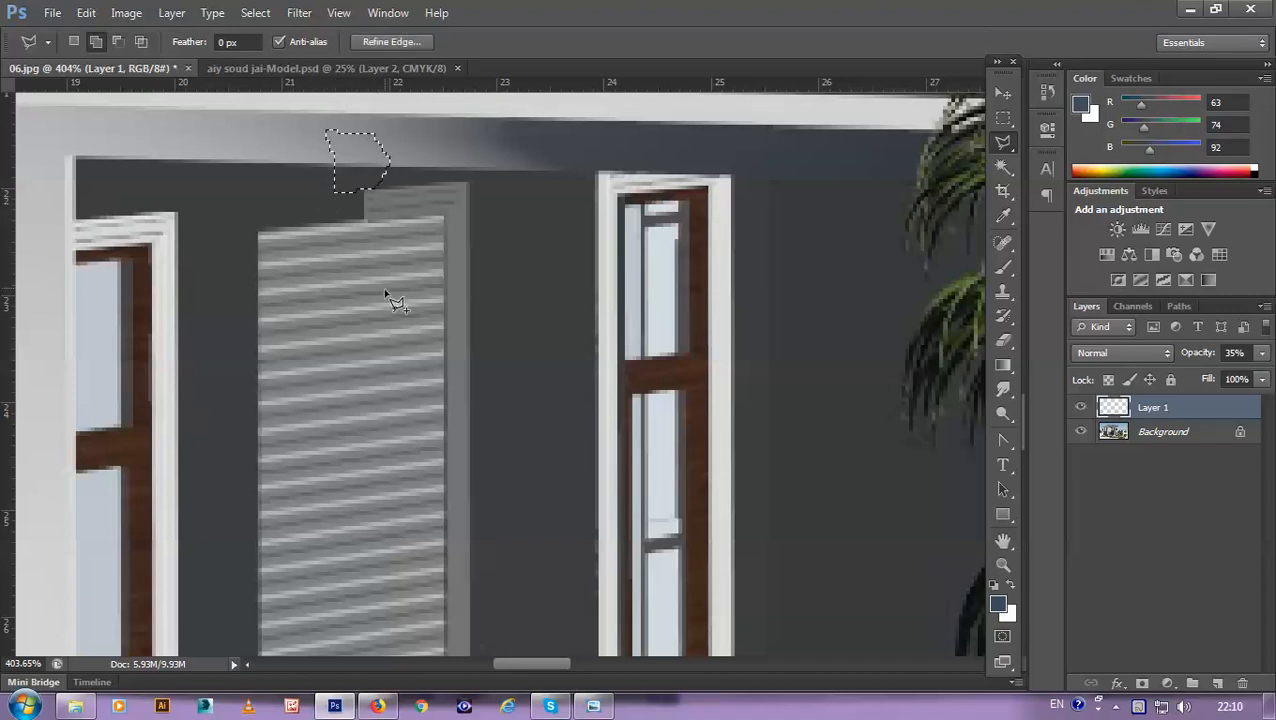
pyautogui.hotkey('ctrl', 'd')
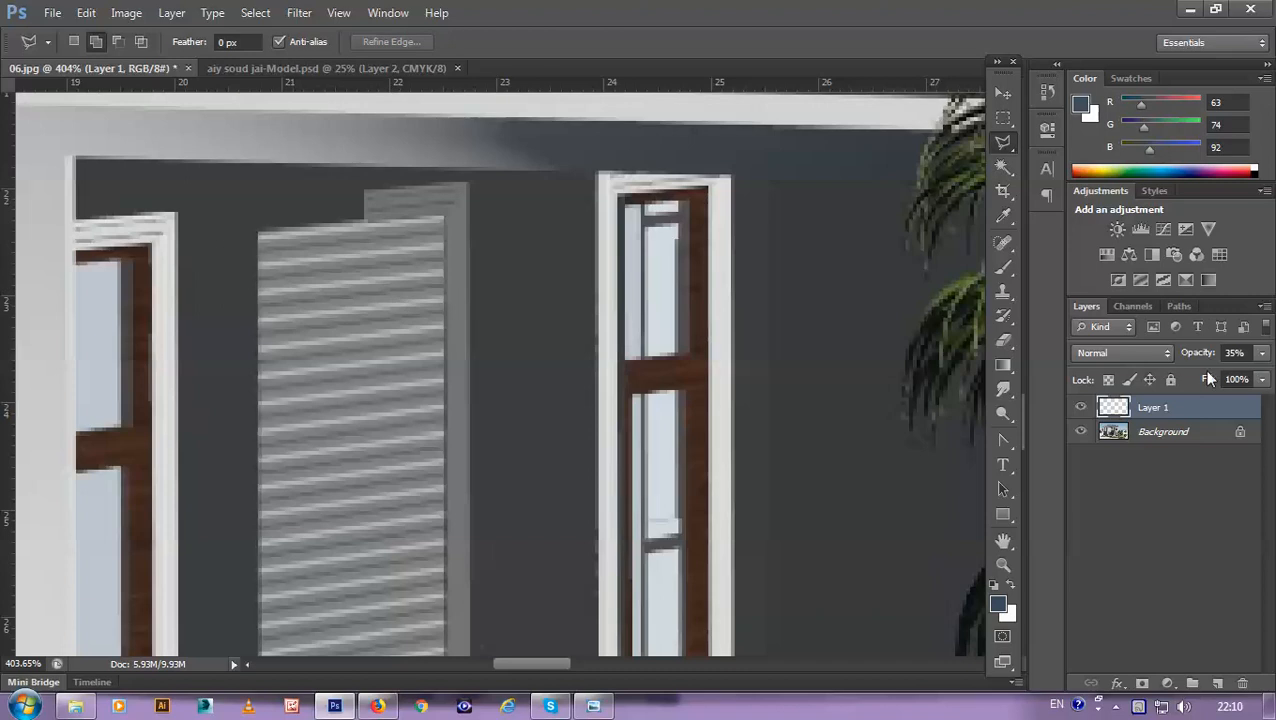
# Step: Raise Layer 1's opacity to 96%
pyautogui.click(1260, 353)
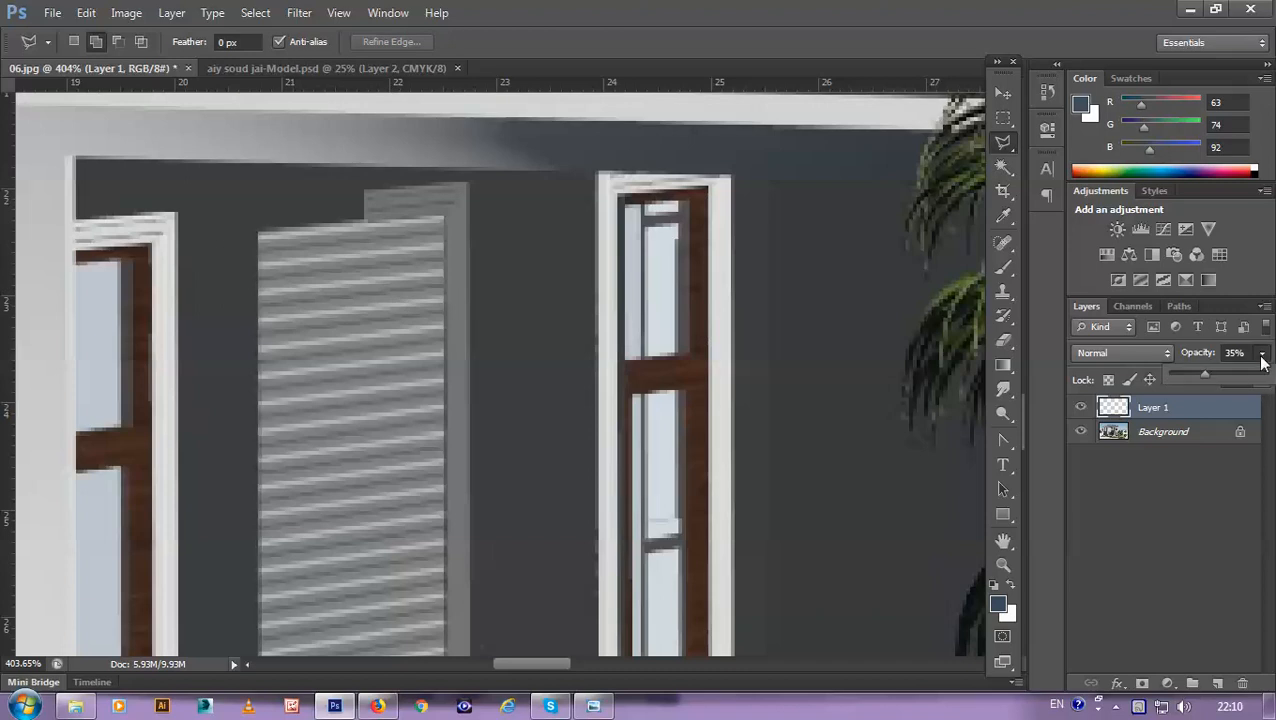
pyautogui.moveTo(1205, 375); pyautogui.dragTo(1263, 375)
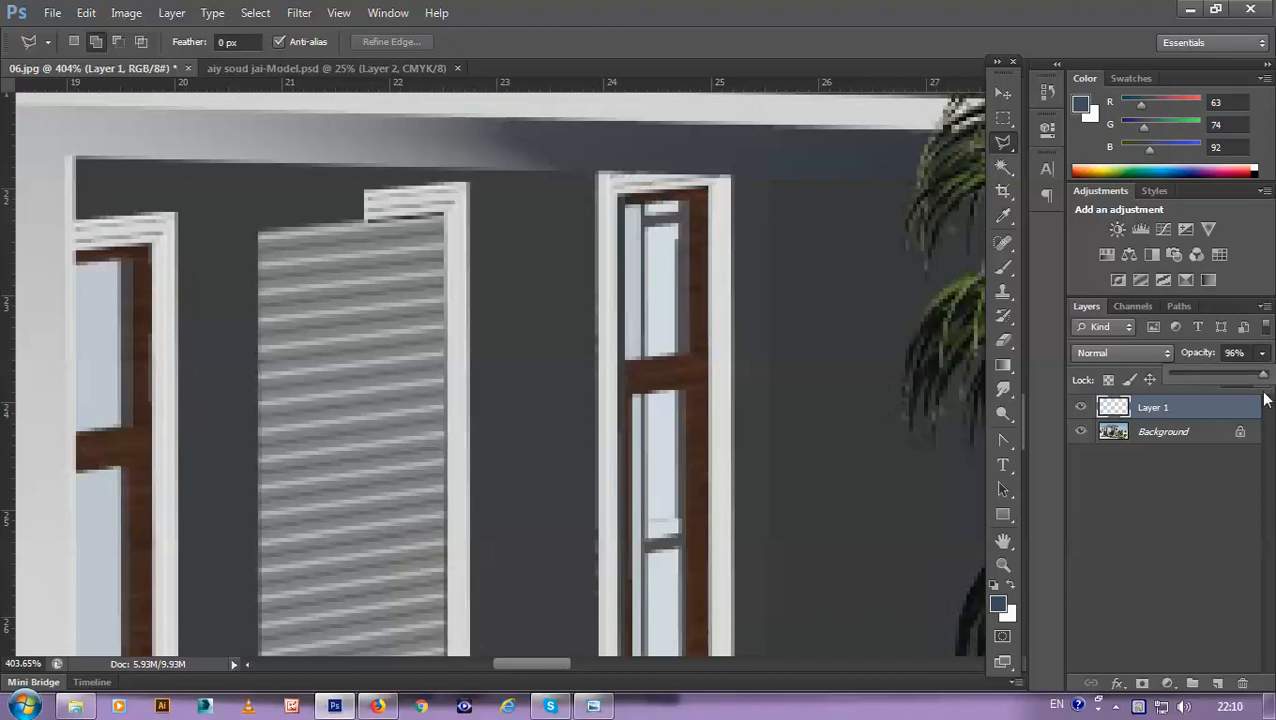
pyautogui.scroll(-6, 634, 300)
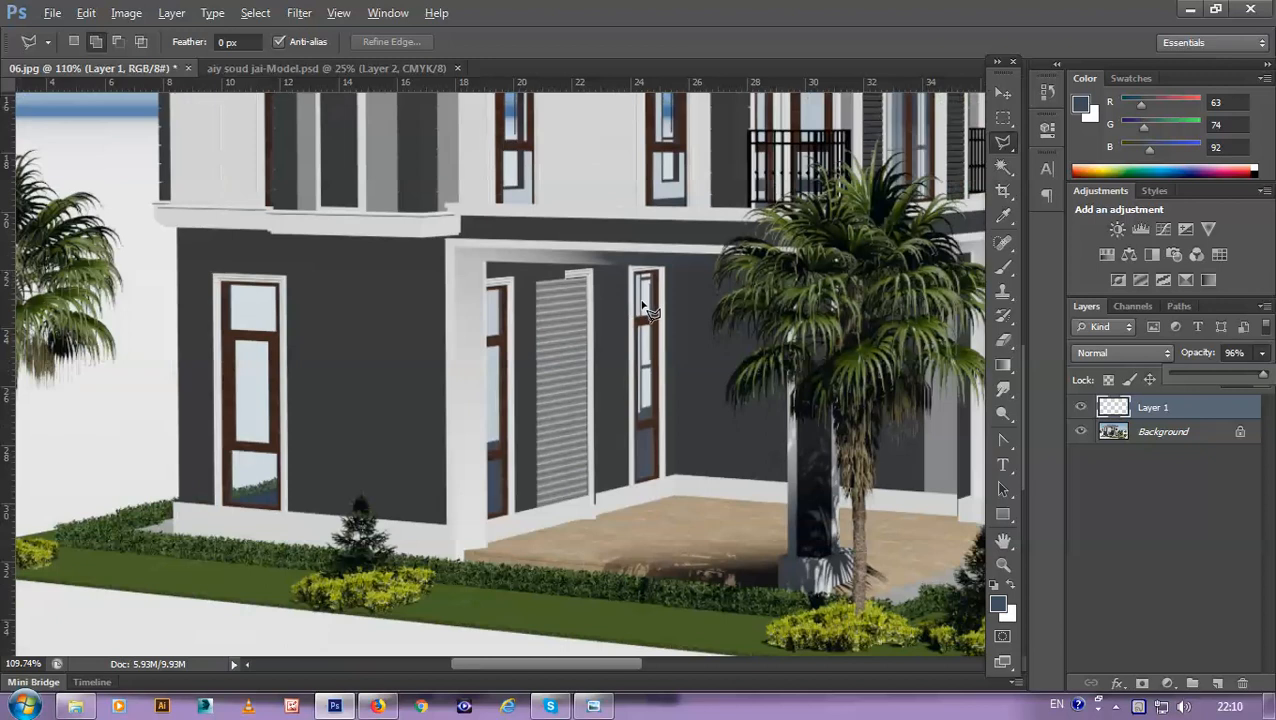
# Step: Select the short top trim of the shutter's new frame on Layer 1 and copy it to a new layer
pyautogui.scroll(6, 570, 250)
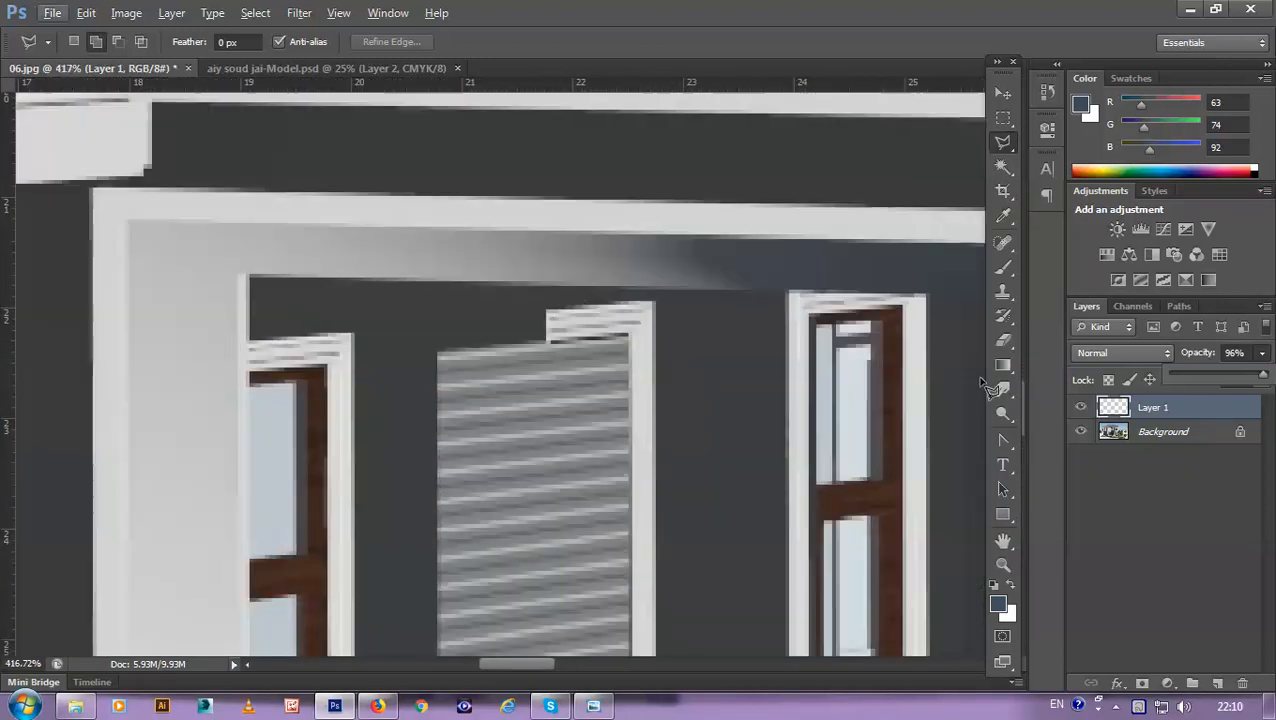
pyautogui.click(1150, 433)
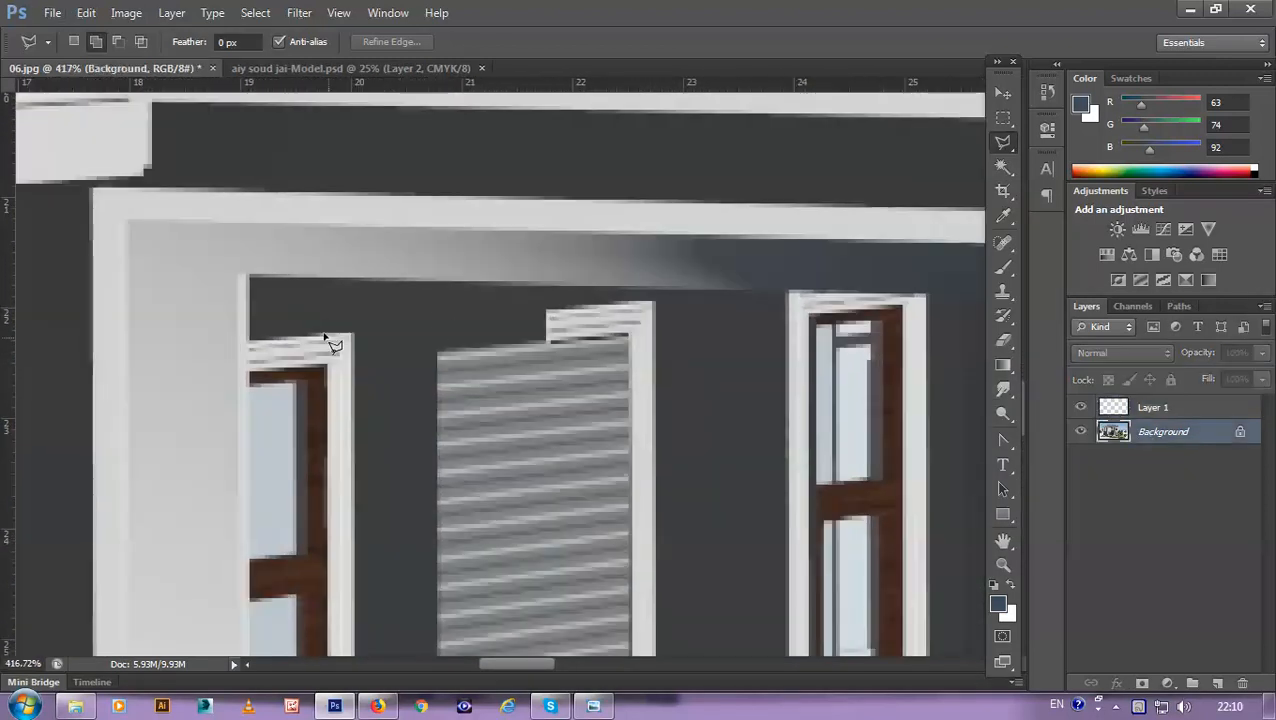
pyautogui.press('m')
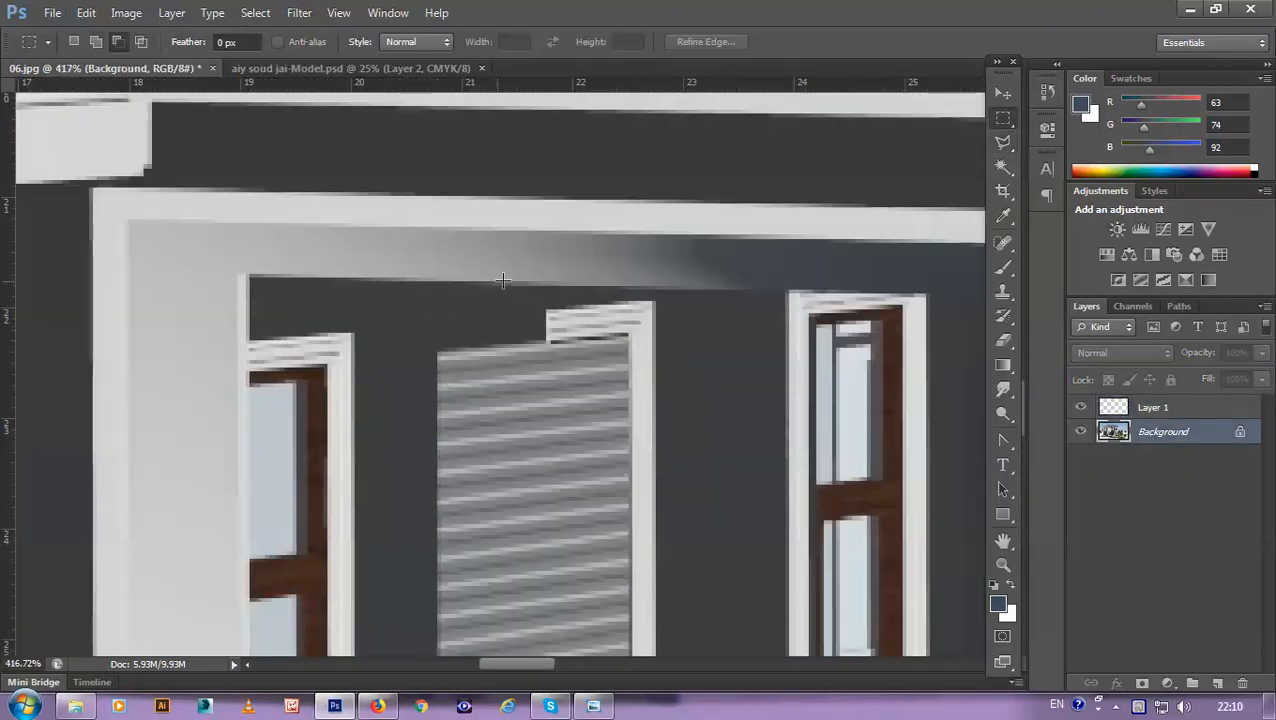
pyautogui.moveTo(513, 248); pyautogui.dragTo(611, 376)
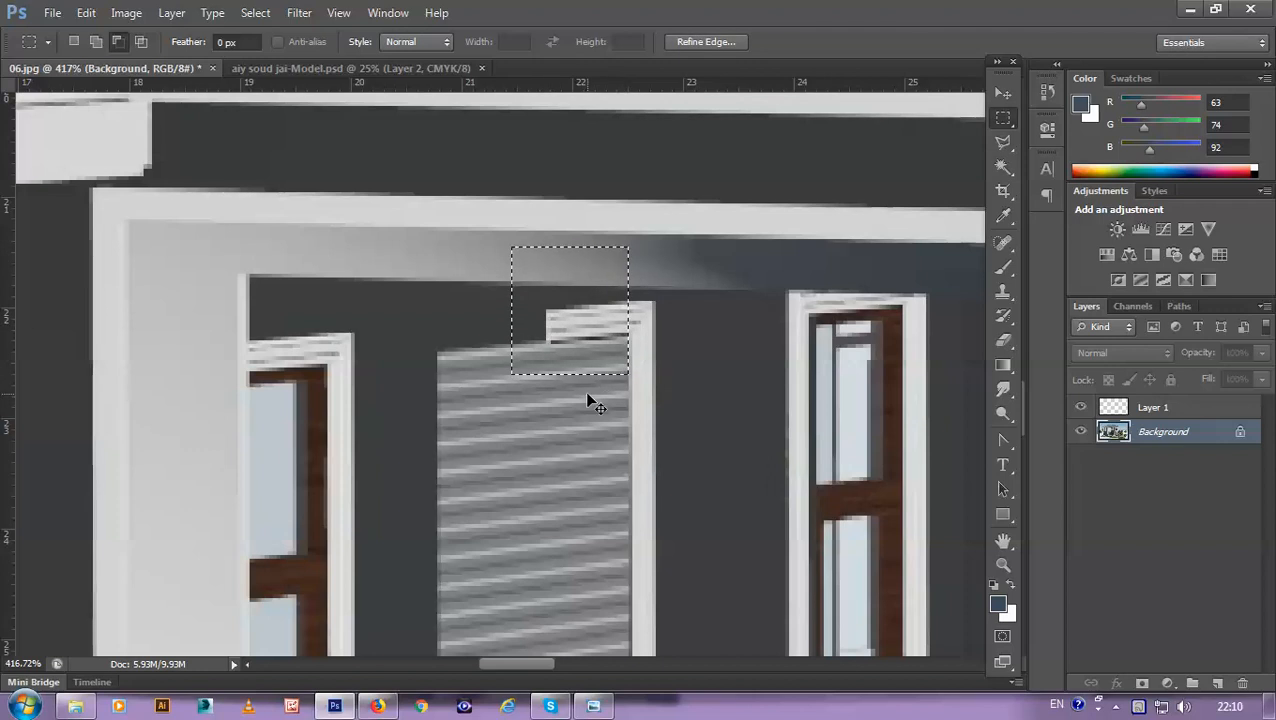
pyautogui.click(1108, 408)
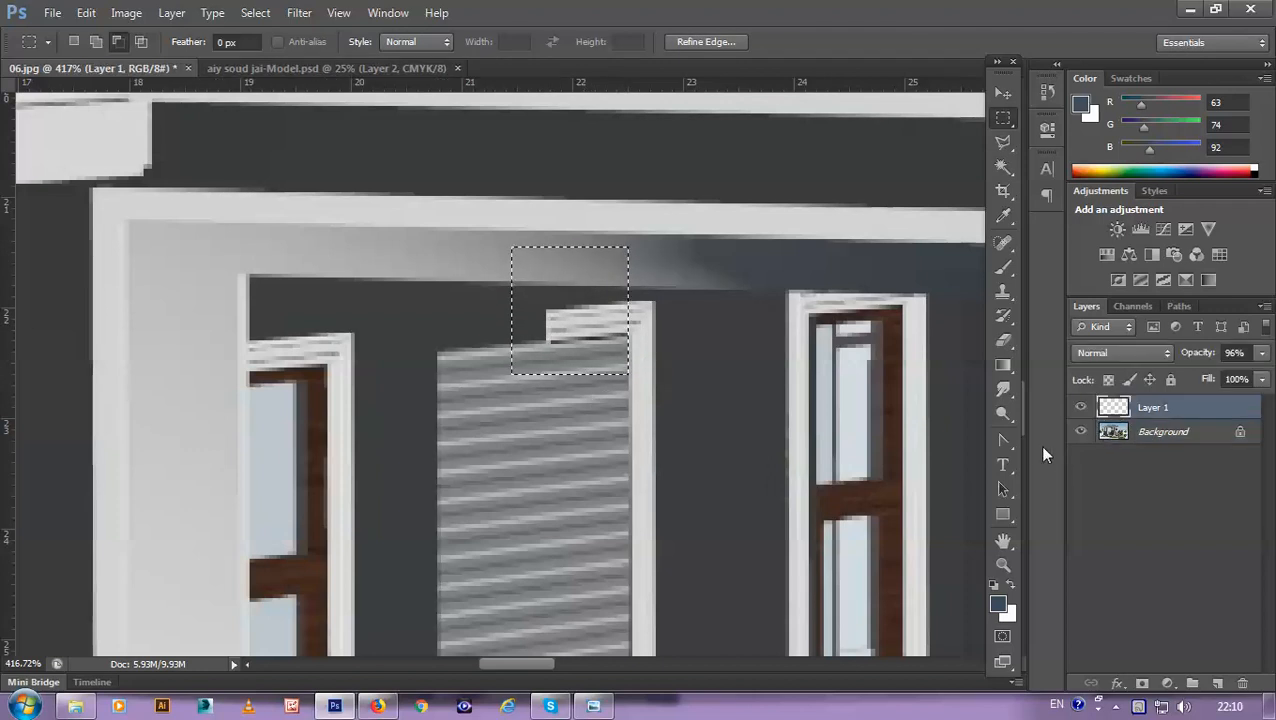
pyautogui.hotkey('ctrl', 'j')
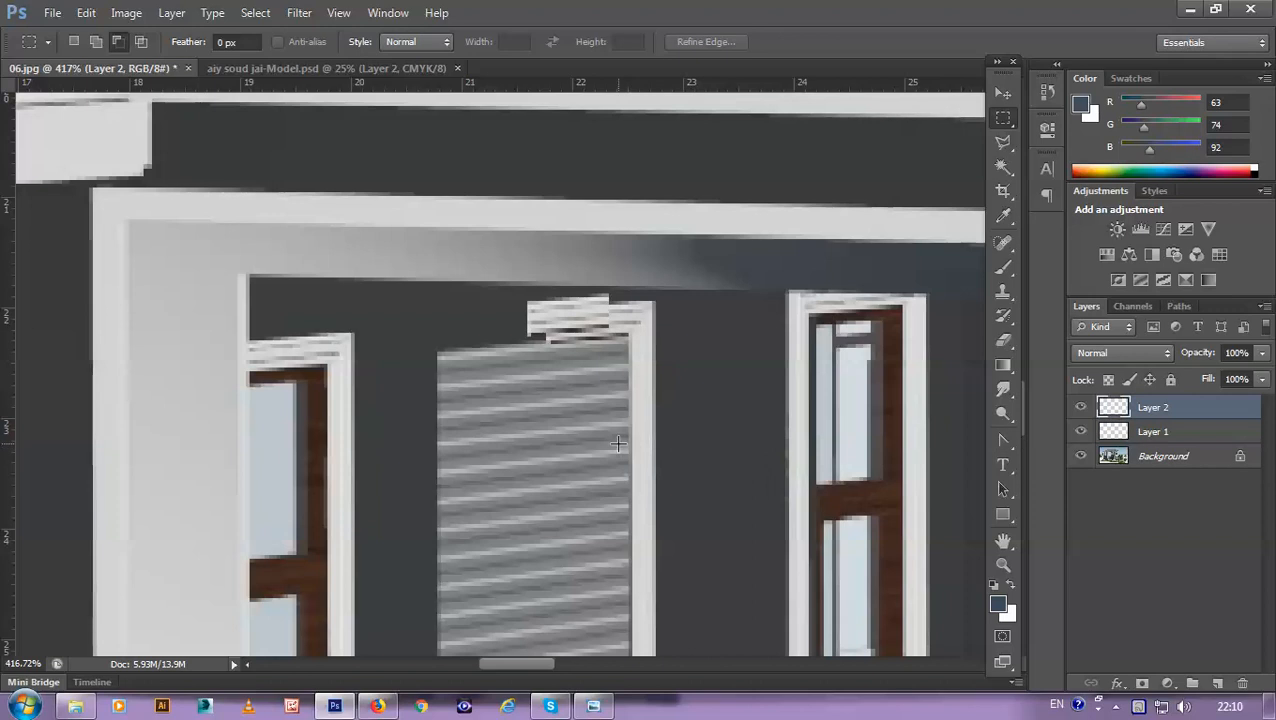
# Step: Extend the trim across the shutter's top edge with the copied piece and a duplicate of it, nudging them into line
pyautogui.press('v')
pyautogui.moveTo(565, 310); pyautogui.dragTo(447, 344)
pyautogui.hotkey('ctrl', 'j')
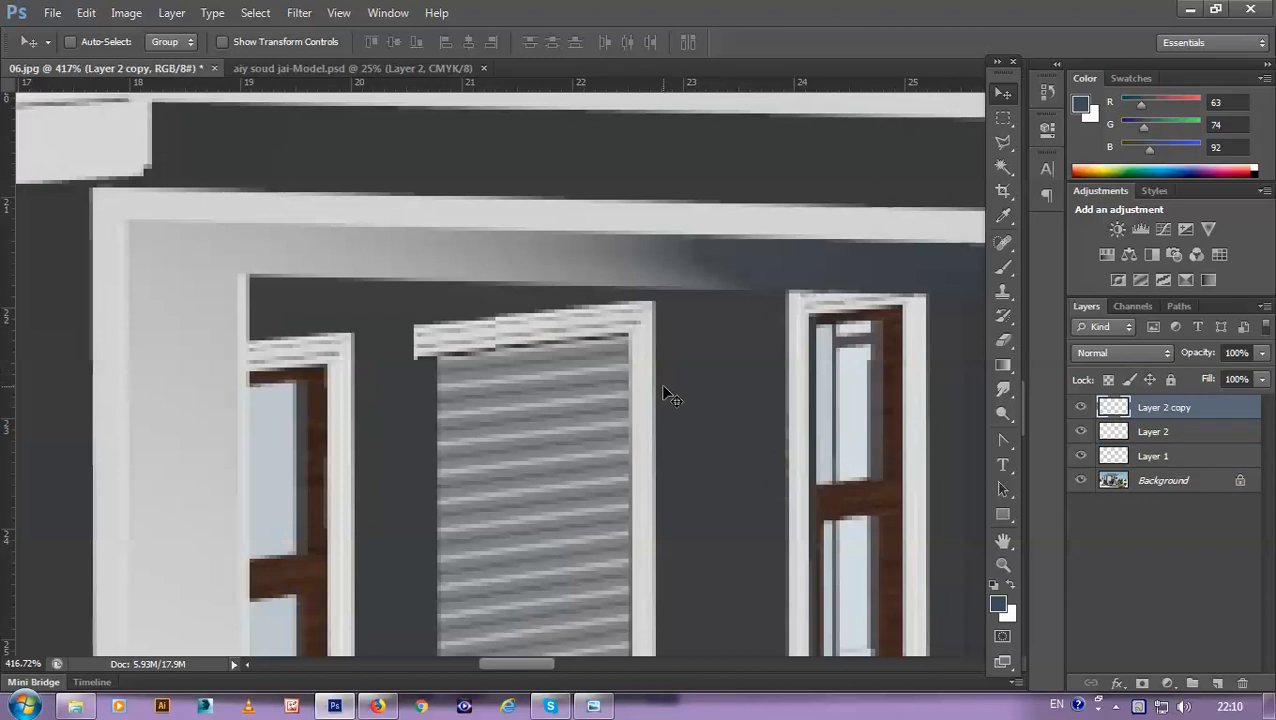
pyautogui.hotkey('ctrl', 'z')
pyautogui.hotkey('ctrl', 'z')
pyautogui.press('Up')
pyautogui.press('Right')
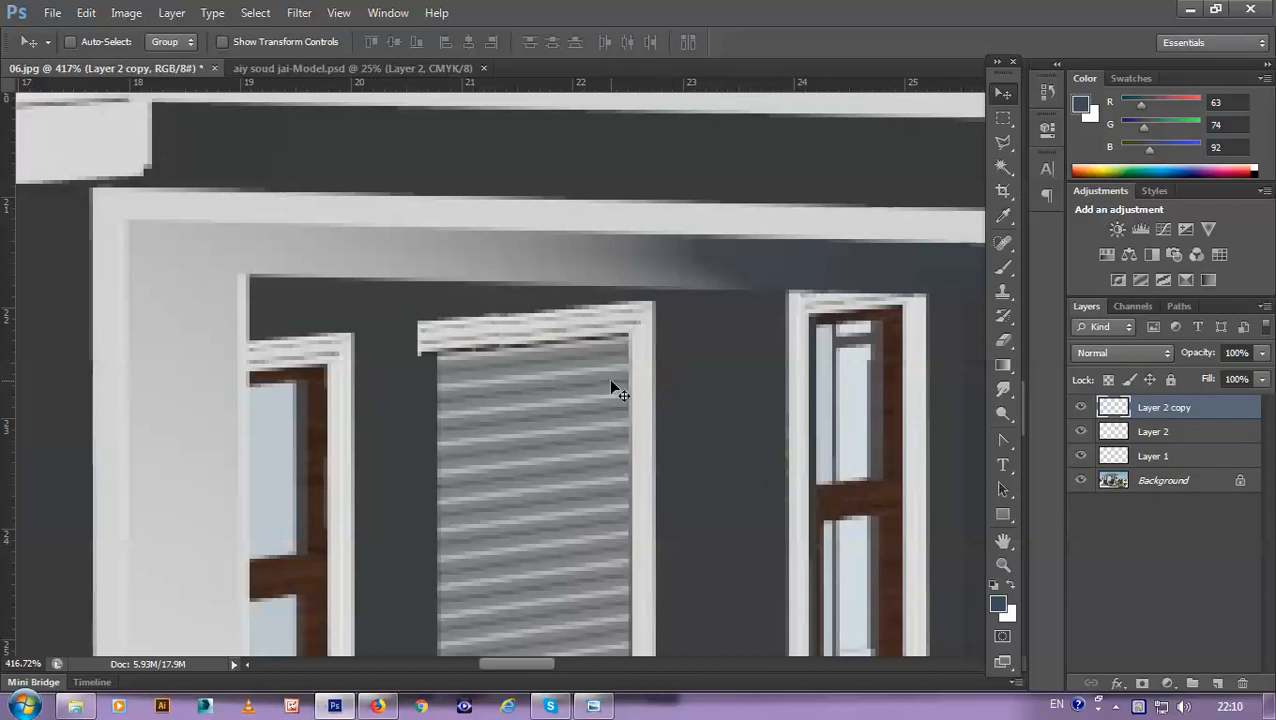
# Step: On Layer 1, outline the excess frame overlapping the white skirting below the shutter, delete it and deselect
pyautogui.scroll(-5, 556, 366)
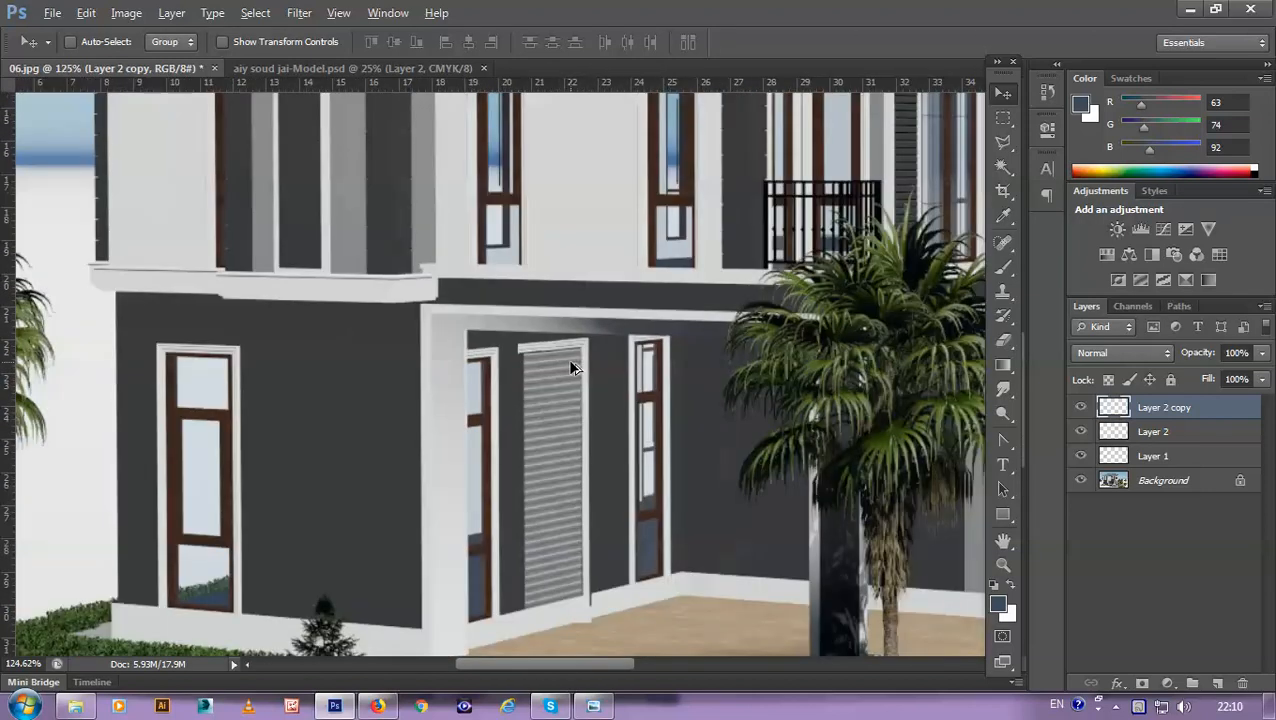
pyautogui.scroll(2, 600, 455)
pyautogui.scroll(-1, 690, 468)
pyautogui.scroll(4, 593, 588)
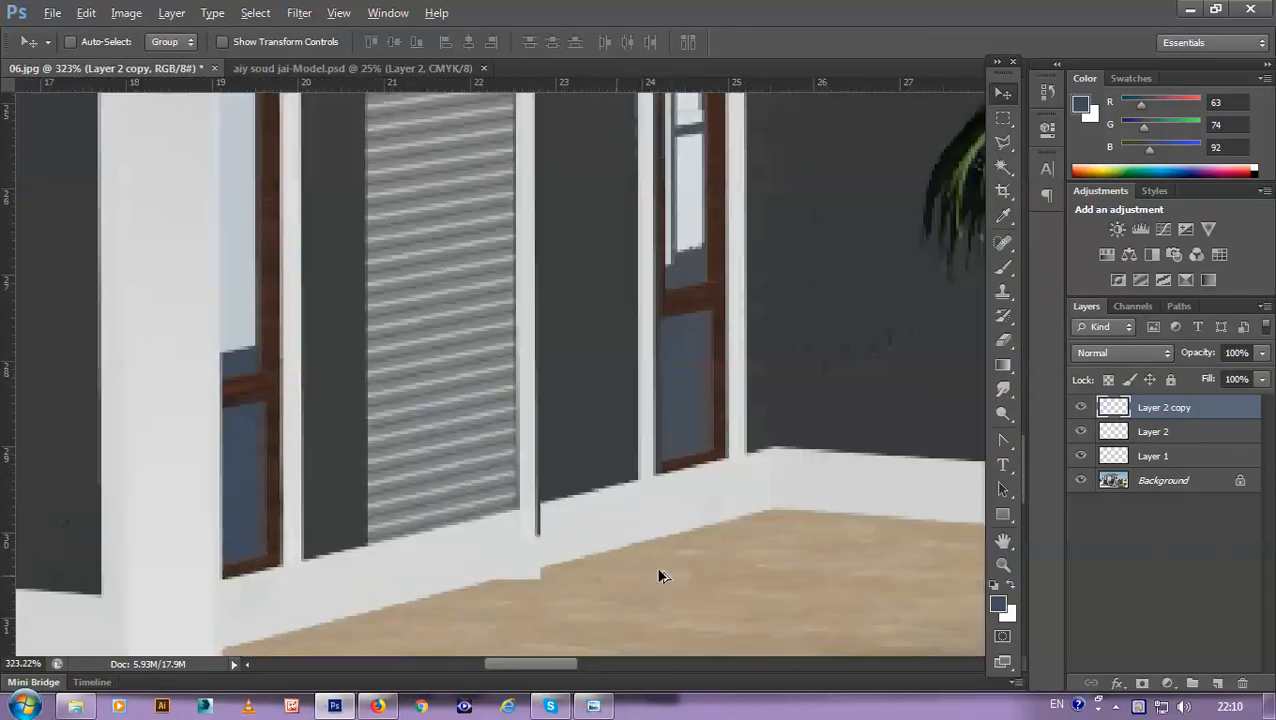
pyautogui.click(1170, 438)
pyautogui.click(1178, 456)
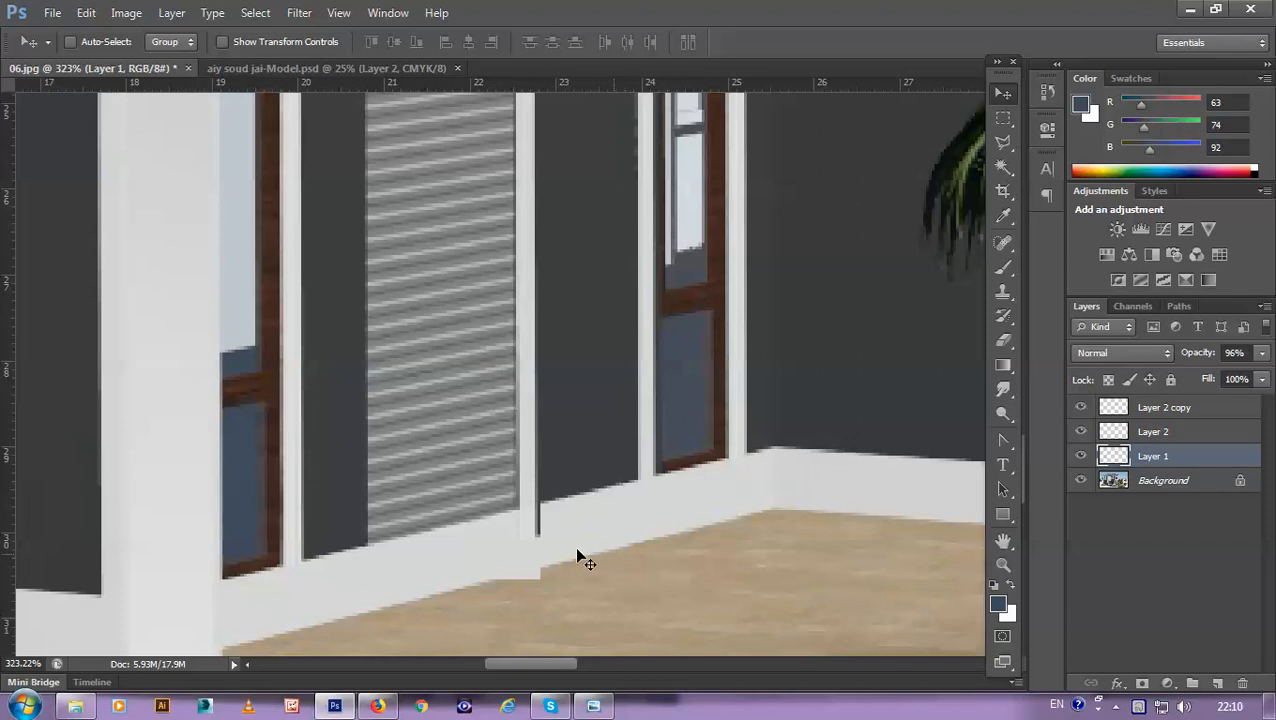
pyautogui.press('l')
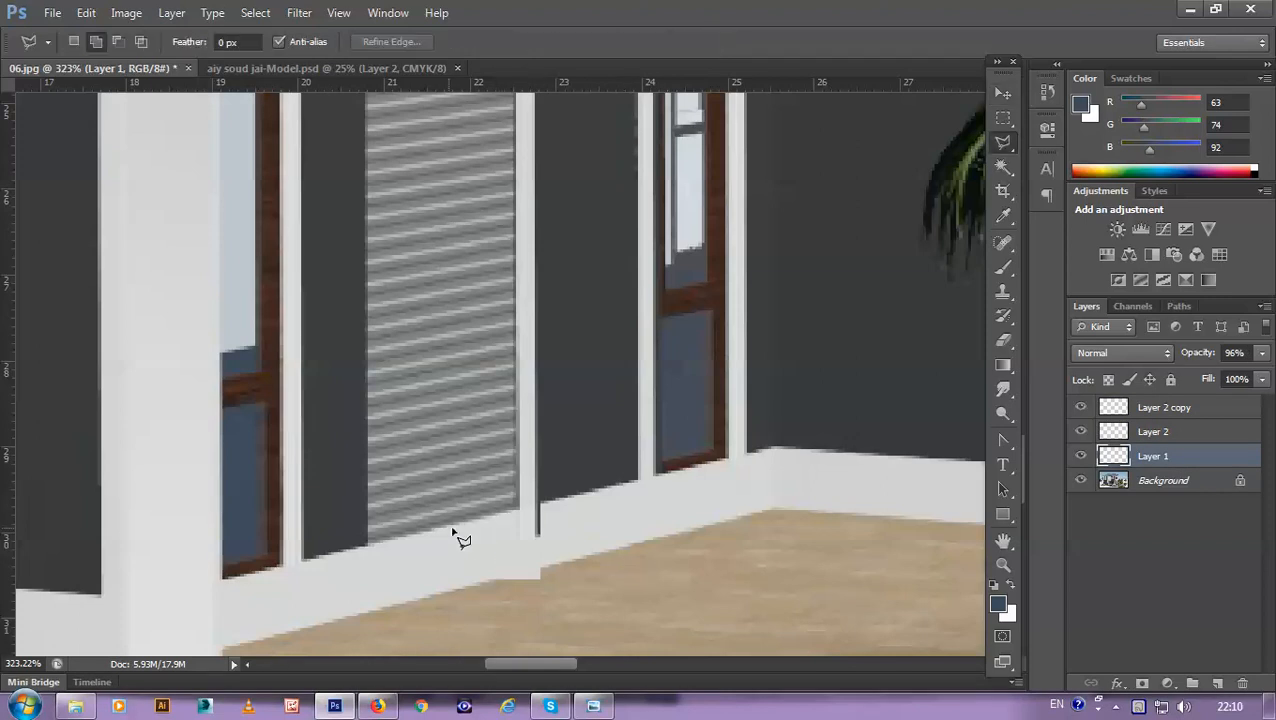
pyautogui.click(451, 530)
pyautogui.click(537, 505)
pyautogui.click(612, 573)
pyautogui.click(539, 630)
pyautogui.doubleClick(416, 572)
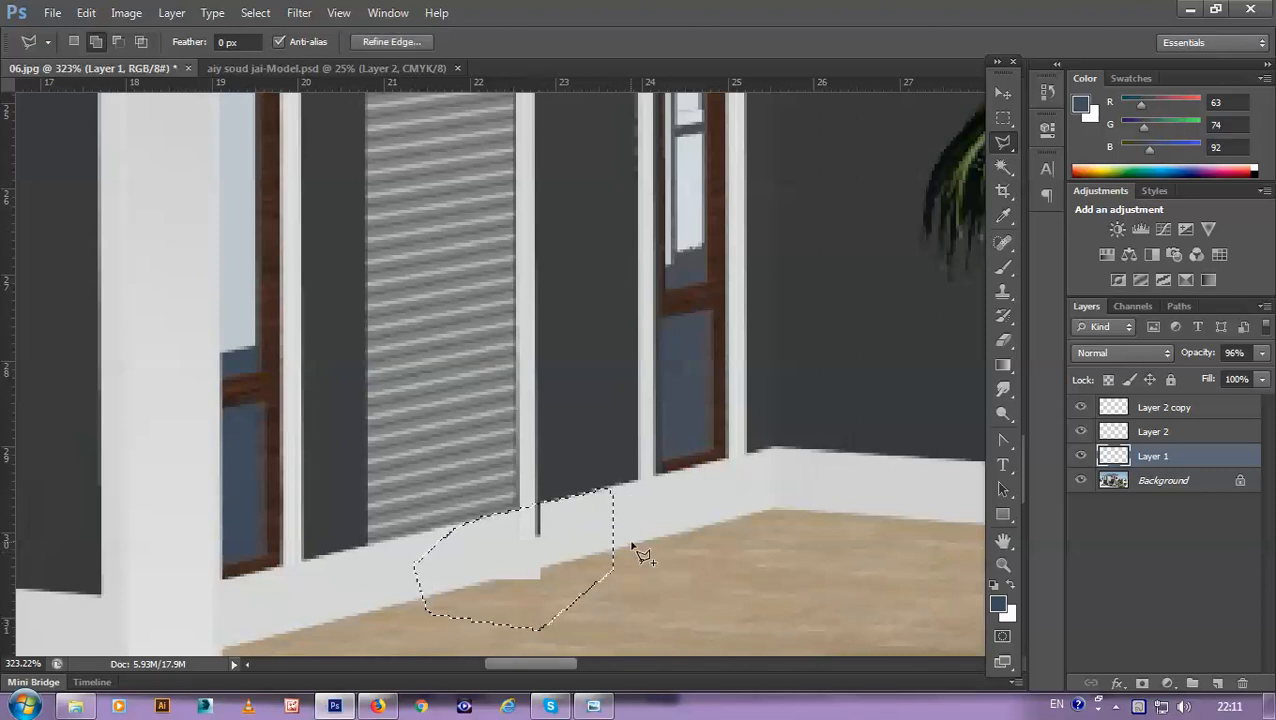
pyautogui.hotkey('ctrl', 'd')
# Step: Duplicate Layer 1, which holds the shutter's right frame strip
pyautogui.scroll(-2, 561, 430)
pyautogui.scroll(-3, 561, 444)
pyautogui.scroll(3, 575, 400)
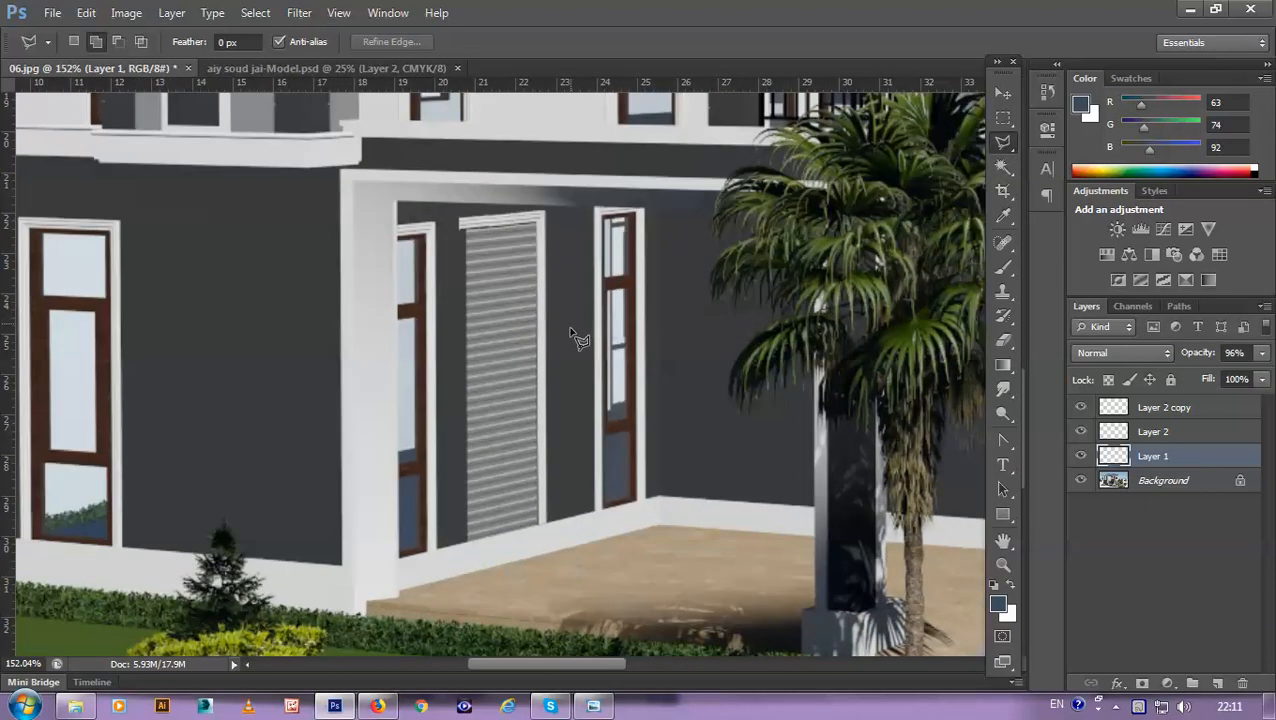
pyautogui.moveTo(575, 338); pyautogui.dragTo(561, 373)
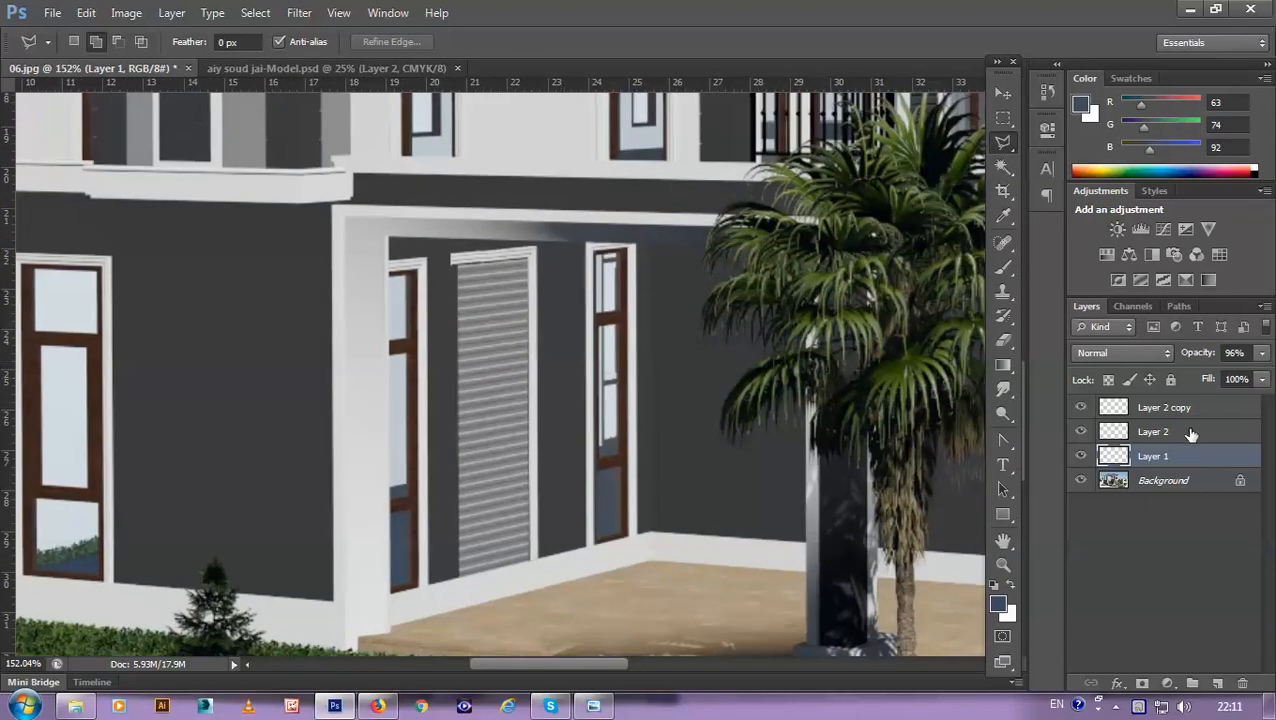
pyautogui.moveTo(1199, 463); pyautogui.dragTo(1217, 684)
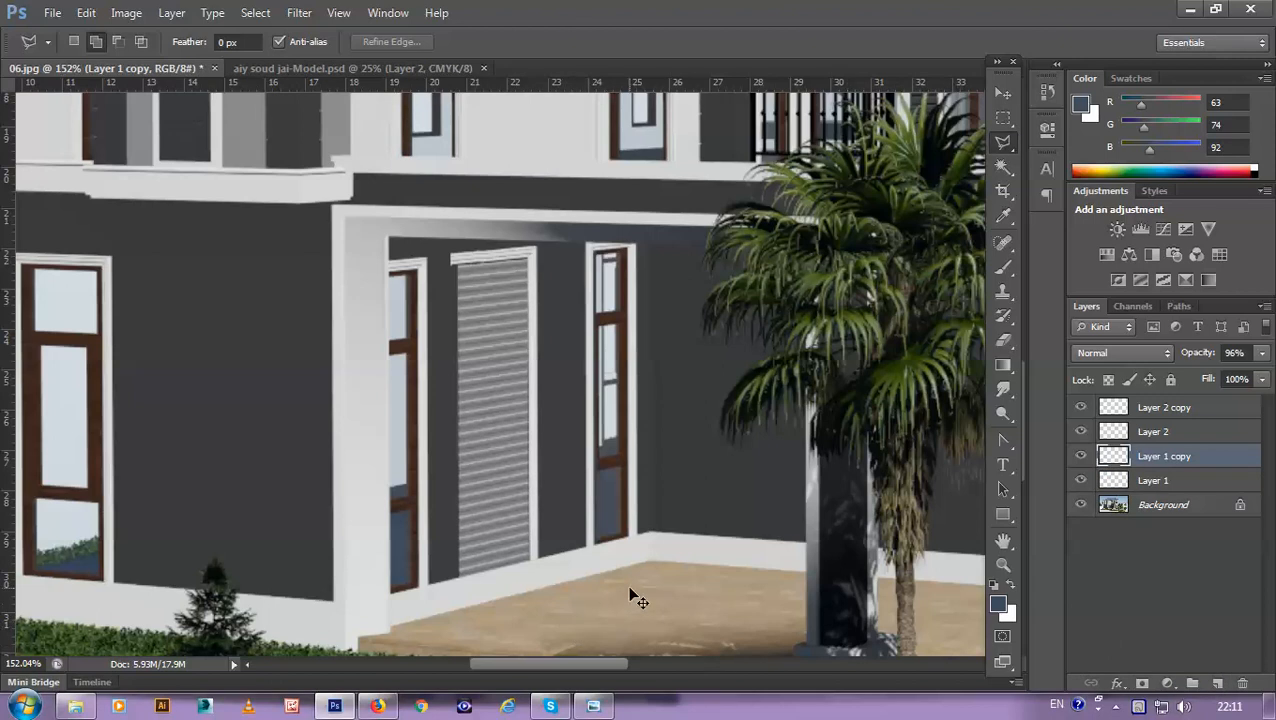
# Step: Flip the duplicated frame strip on Layer 1 copy horizontally and place it along the shutter's left edge
pyautogui.hotkey('ctrl', 't')
pyautogui.rightClick(509, 358)
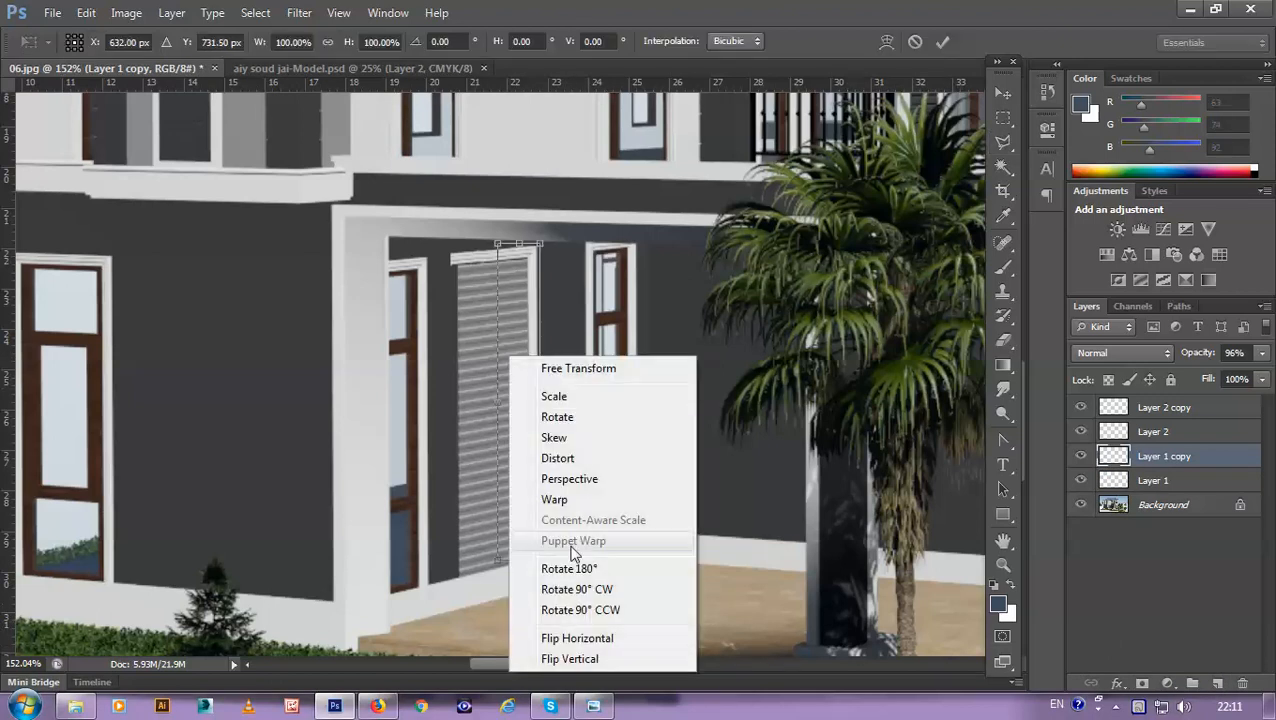
pyautogui.click(572, 638)
pyautogui.moveTo(521, 356); pyautogui.dragTo(455, 346)
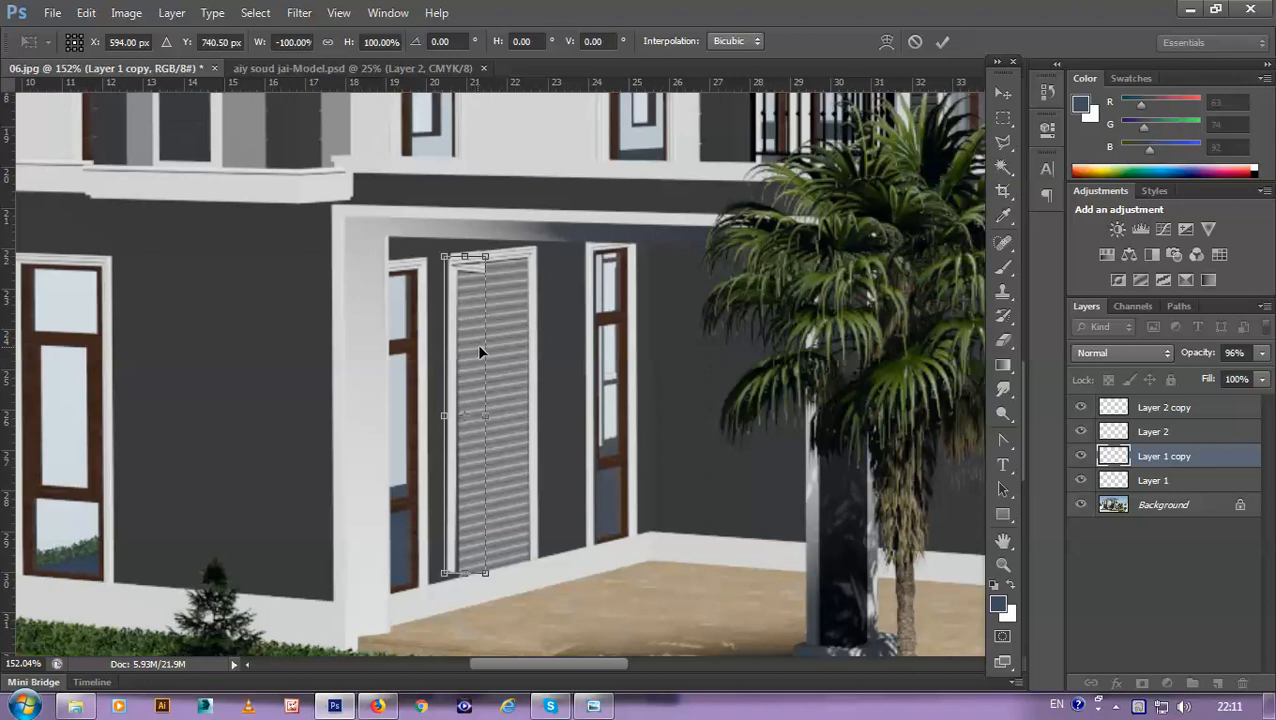
pyautogui.scroll(1, 504, 300)
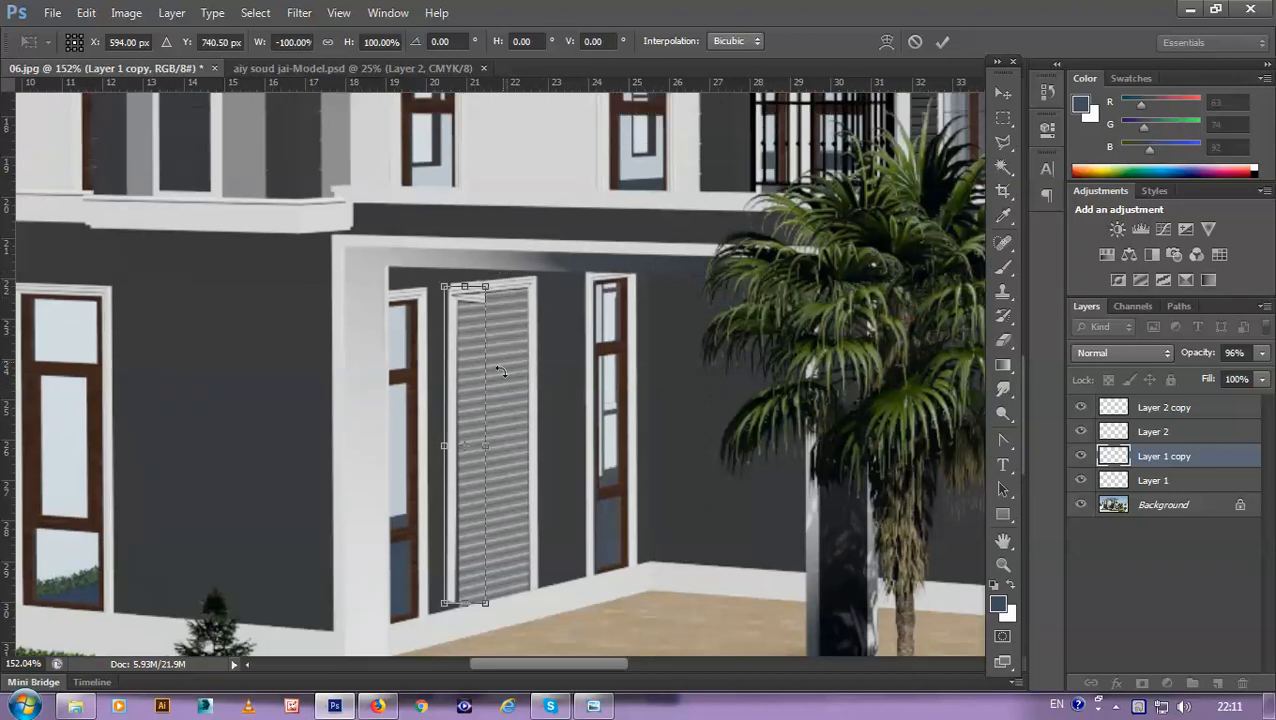
pyautogui.scroll(2, 480, 490)
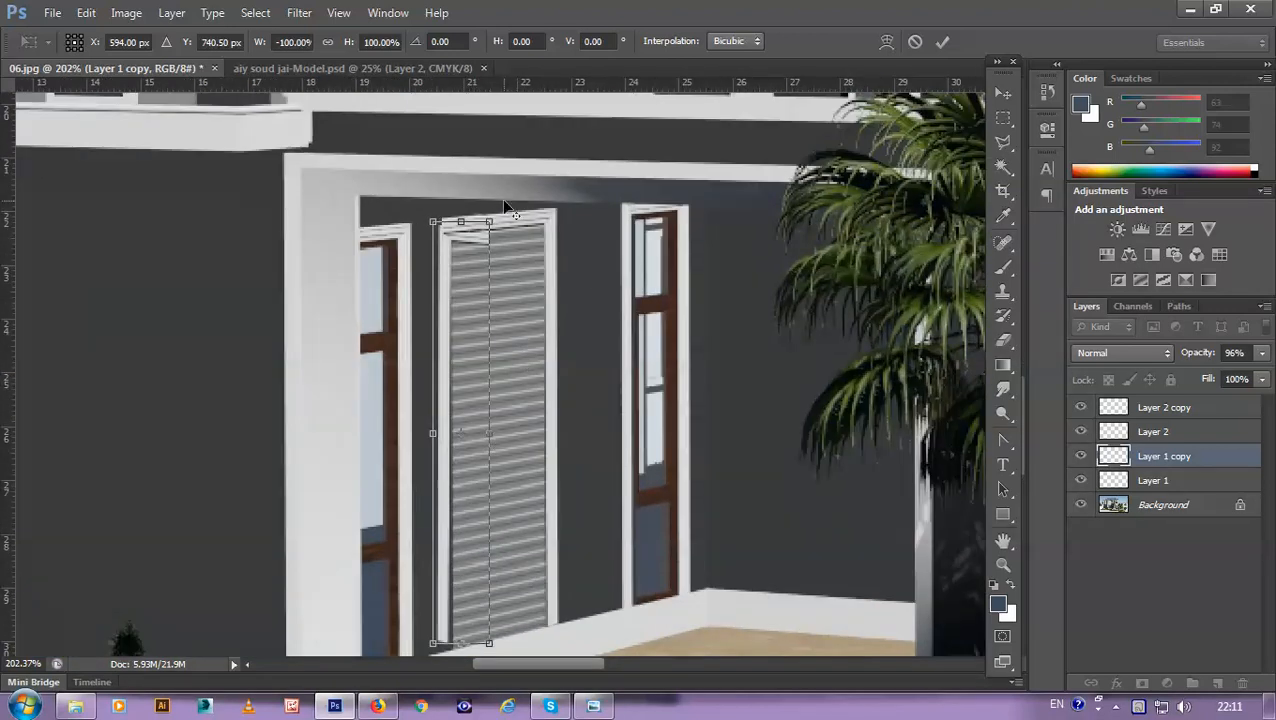
pyautogui.moveTo(501, 214); pyautogui.dragTo(497, 207)
pyautogui.press('Return')
# Step: Select the flipped strip's upper end with its leftover trim piece using a rectangular marquee, delete it and deselect
pyautogui.press('l')
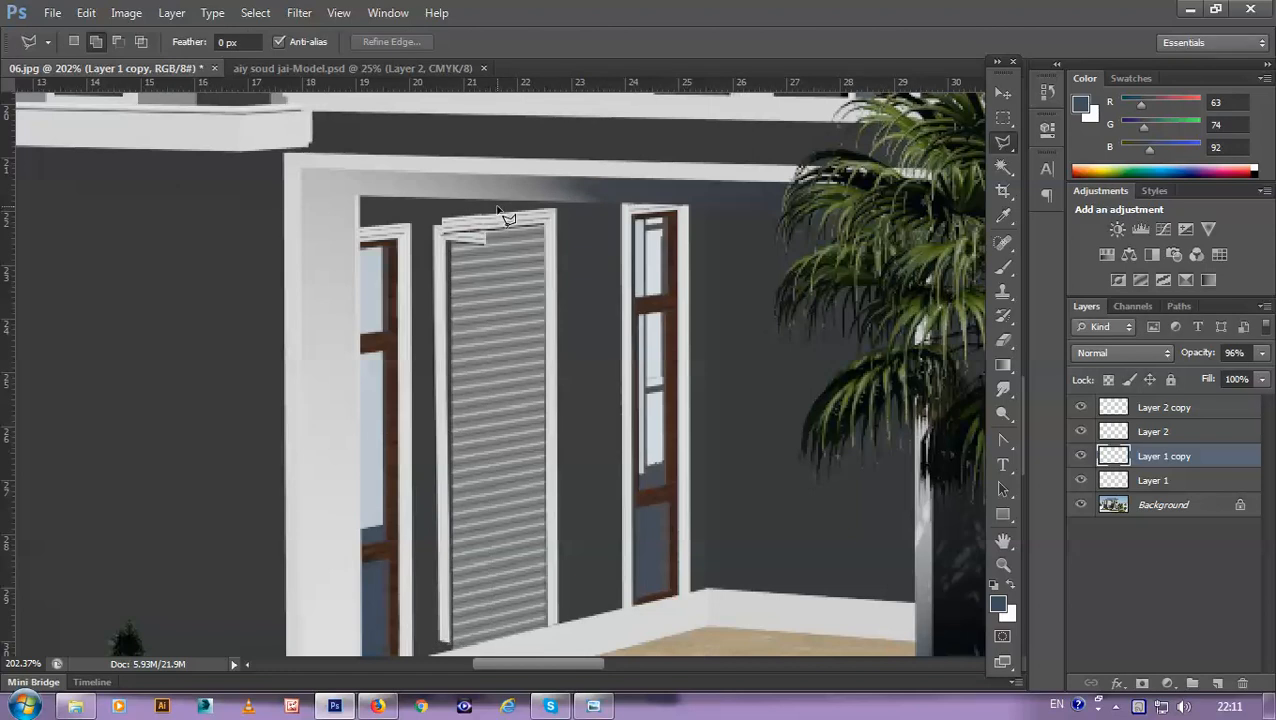
pyautogui.scroll(3, 466, 222)
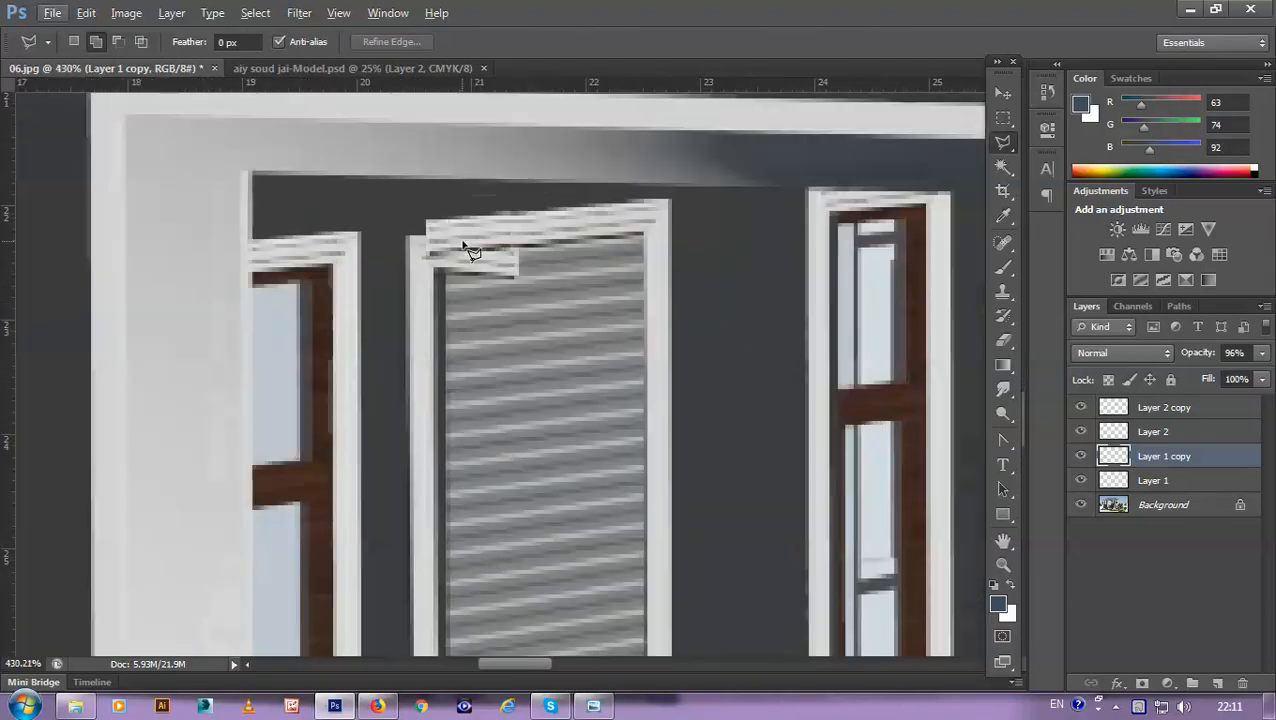
pyautogui.press('m')
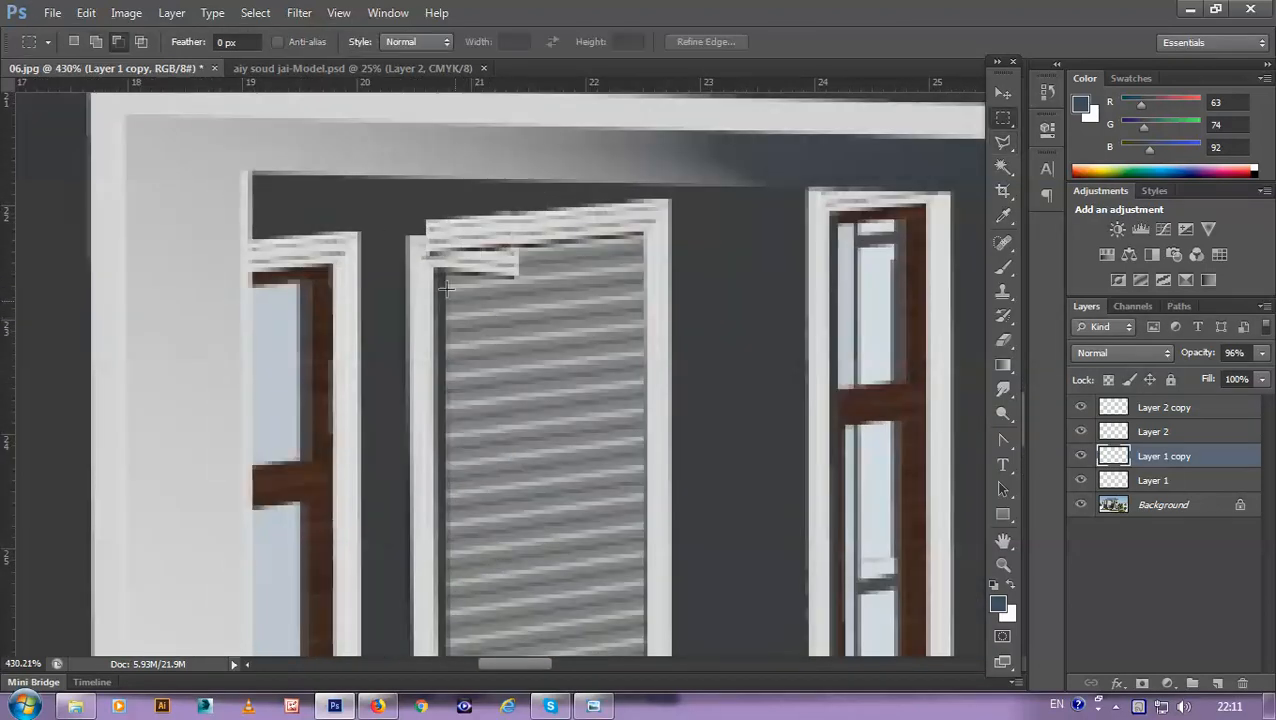
pyautogui.moveTo(361, 190)
pyautogui.mouseDown()
pyautogui.moveTo(503, 308)
pyautogui.moveTo(568, 286)
pyautogui.mouseUp()
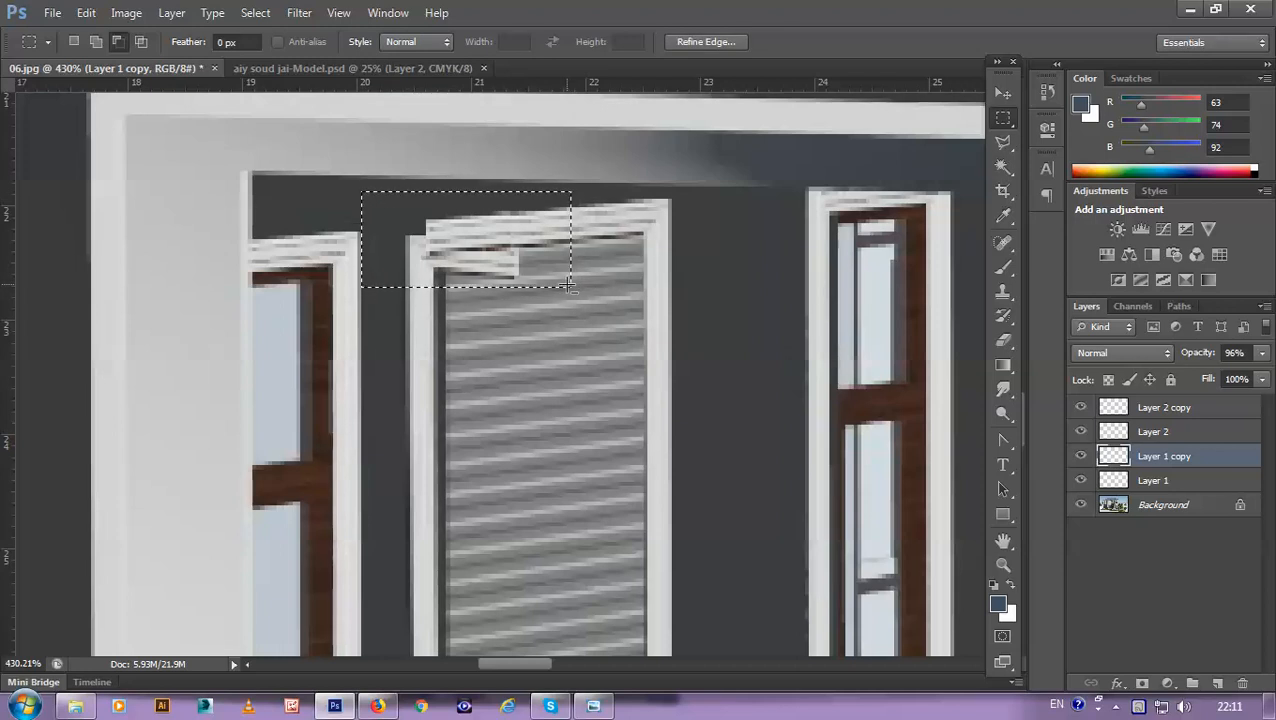
pyautogui.press('Delete')
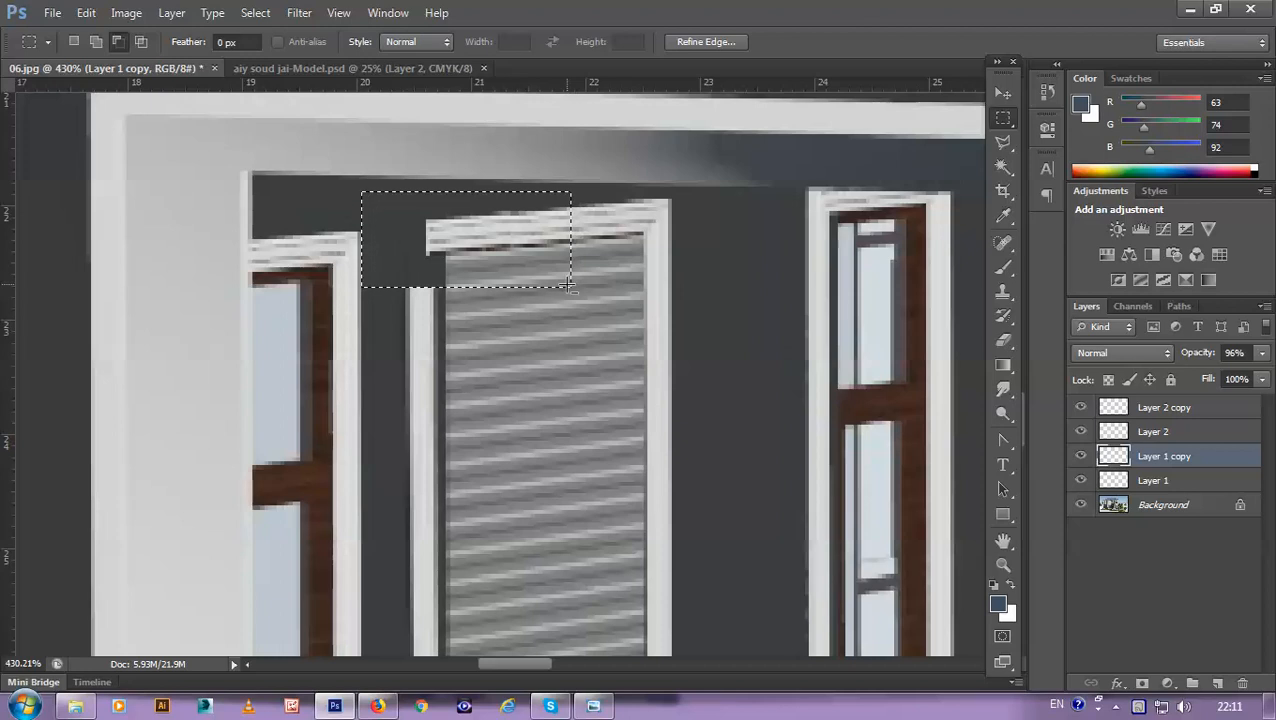
pyautogui.hotkey('ctrl', 'd')
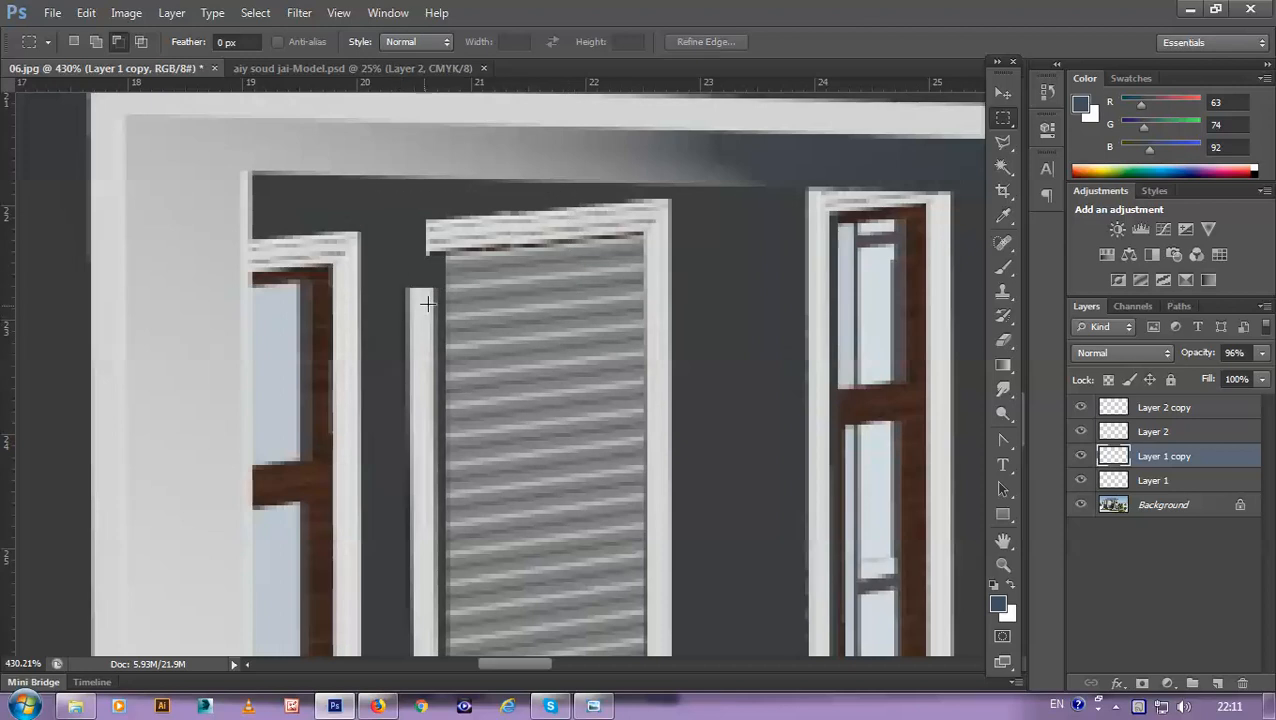
# Step: Stretch the left frame strip upward to about 108.65% height so it meets the shutter's top trim
pyautogui.scroll(-3, 385, 355)
pyautogui.scroll(1, 447, 364)
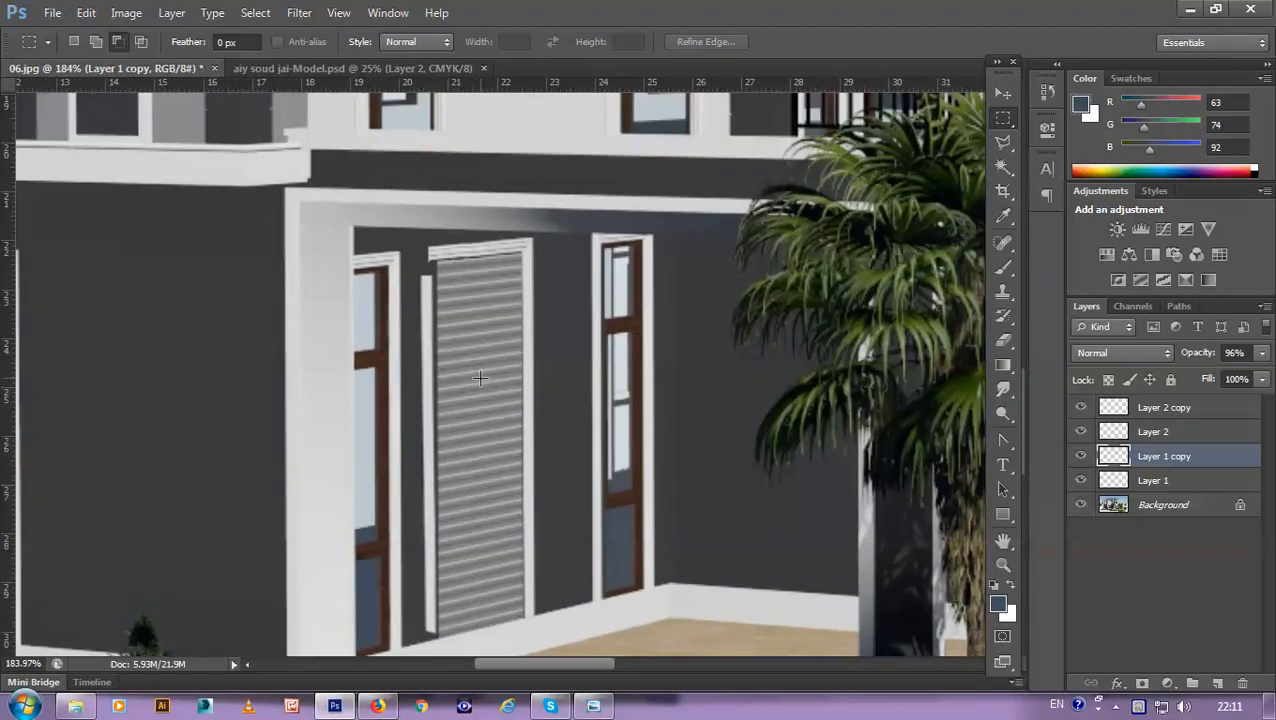
pyautogui.hotkey('ctrl', 't')
pyautogui.scroll(2, 435, 265)
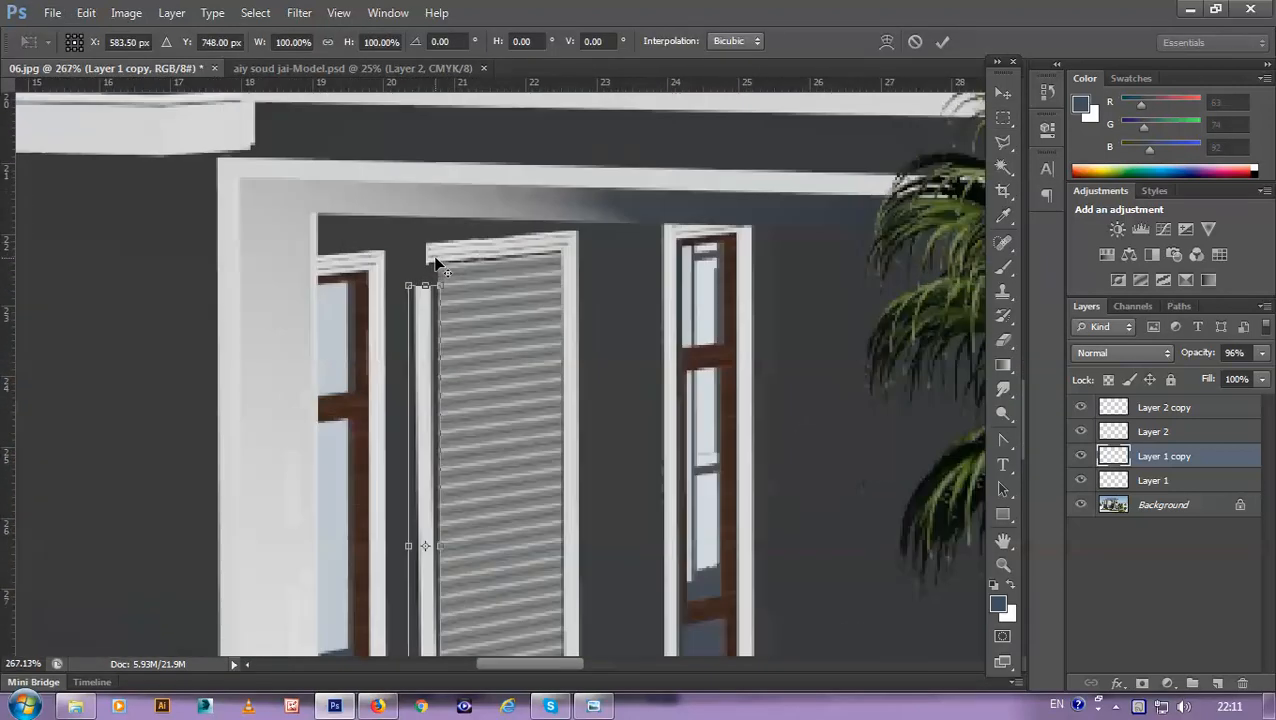
pyautogui.moveTo(424, 289); pyautogui.dragTo(424, 224)
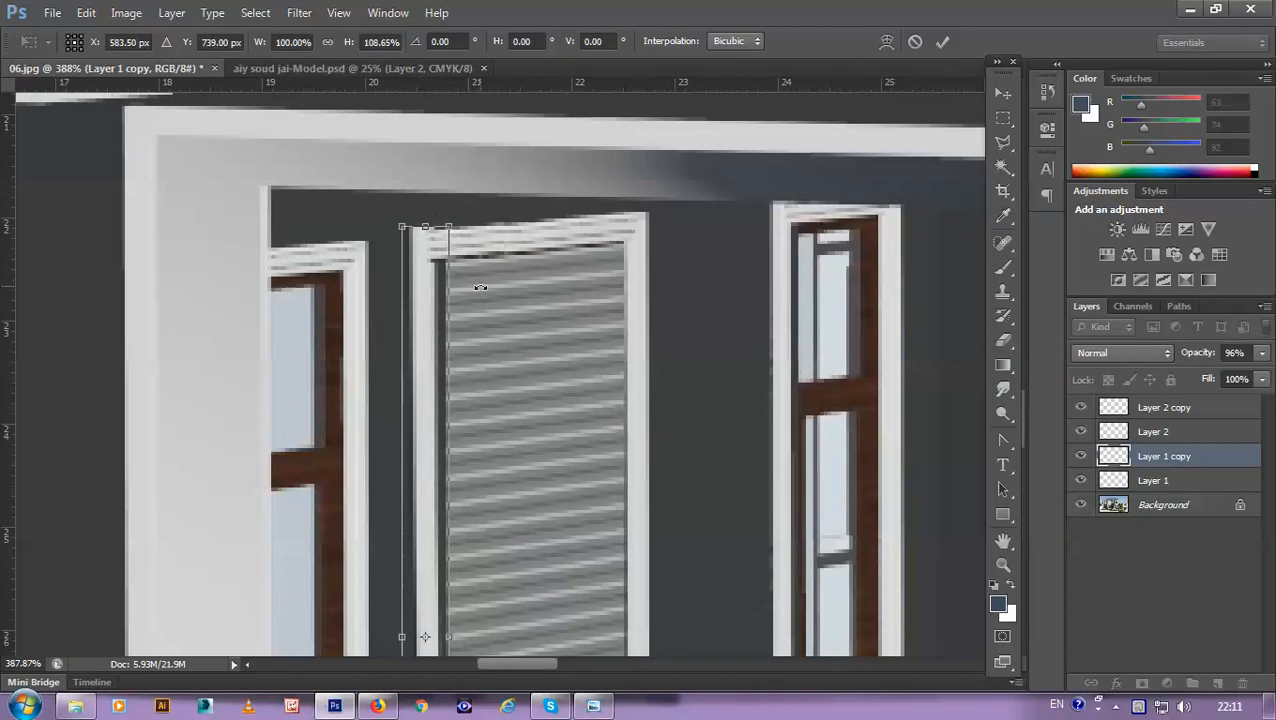
pyautogui.press('Return')
# Step: Move Layer 1 copy to the top of the layer stack and nudge the left strip into line with the shutter
pyautogui.scroll(-4, 467, 282)
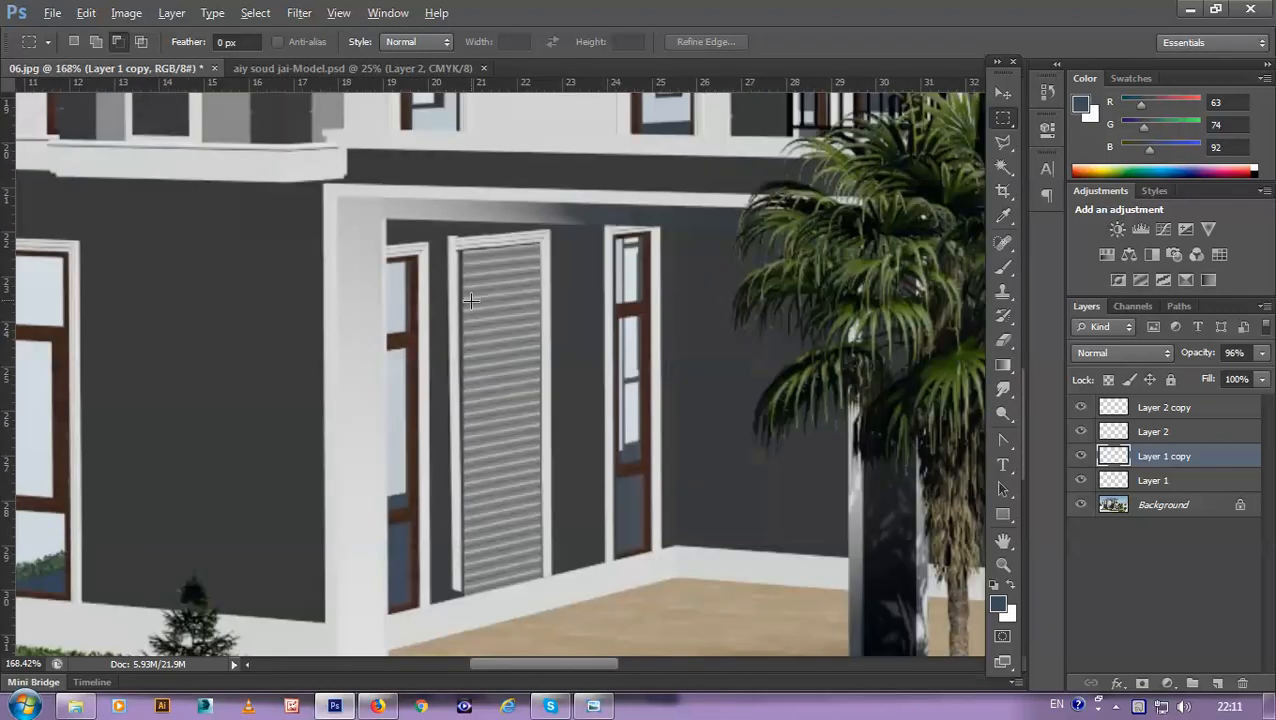
pyautogui.scroll(2, 470, 300)
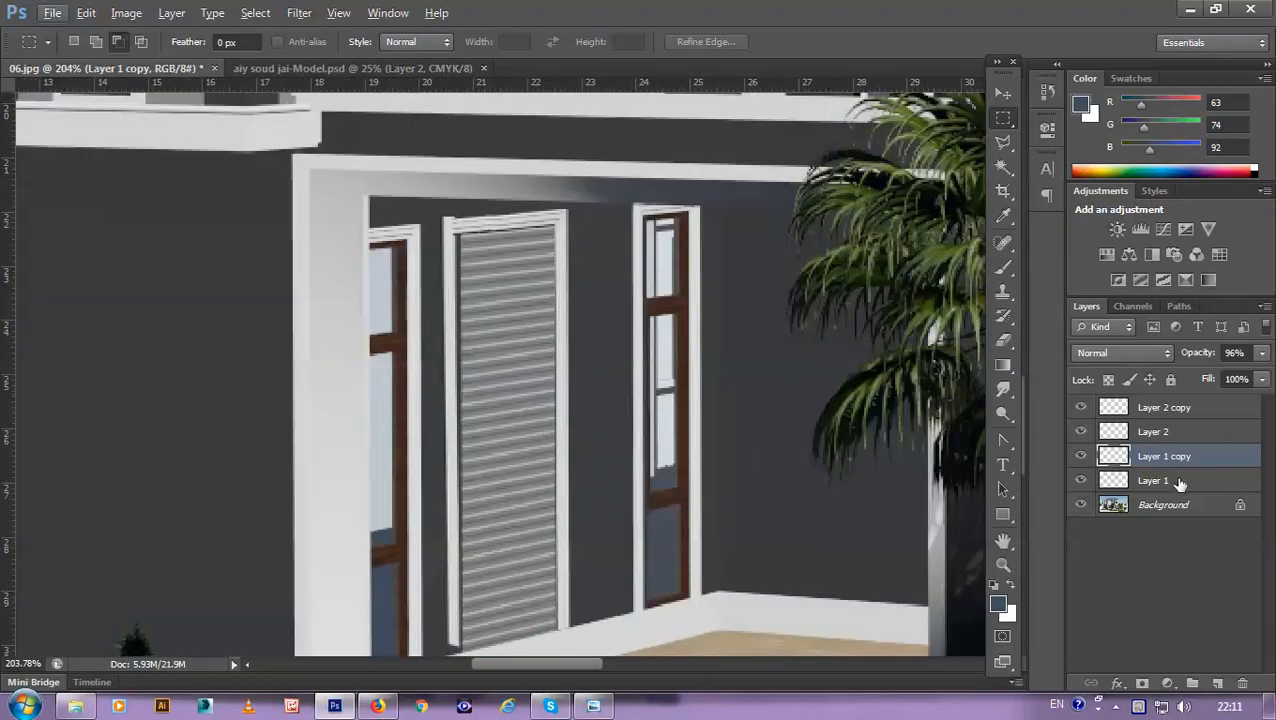
pyautogui.moveTo(1182, 468); pyautogui.dragTo(1168, 407)
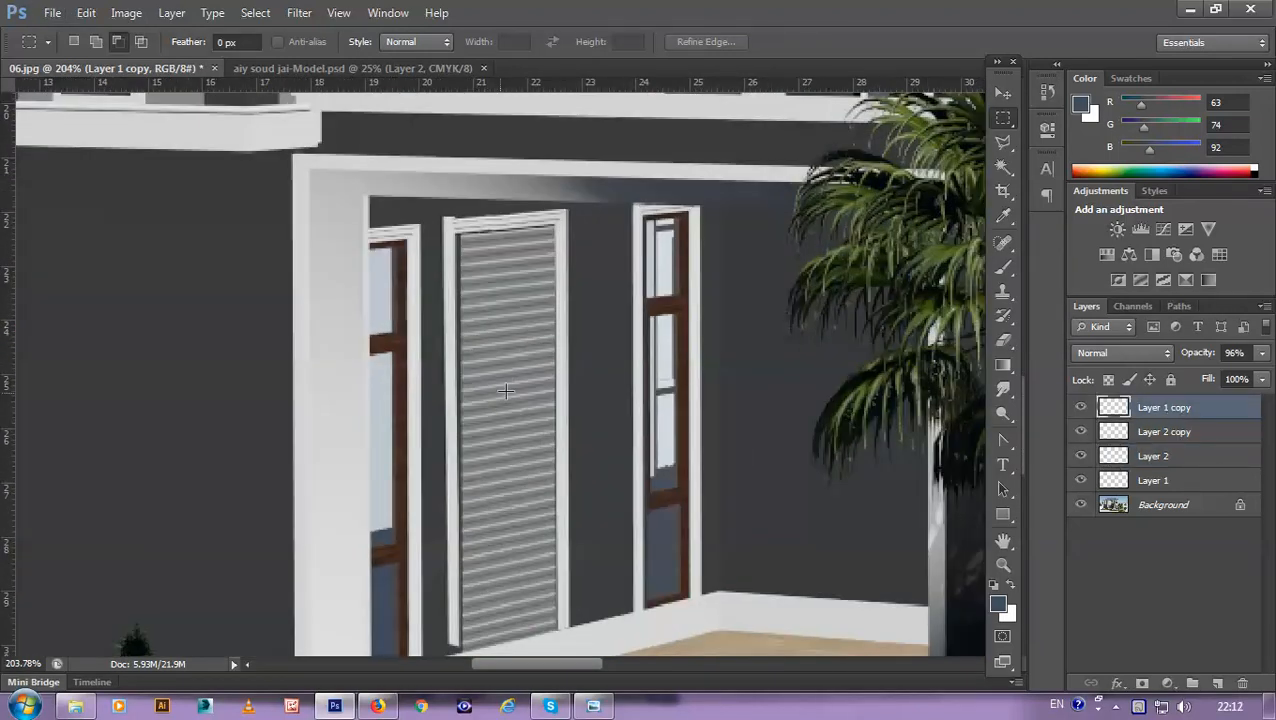
pyautogui.scroll(-1, 527, 426)
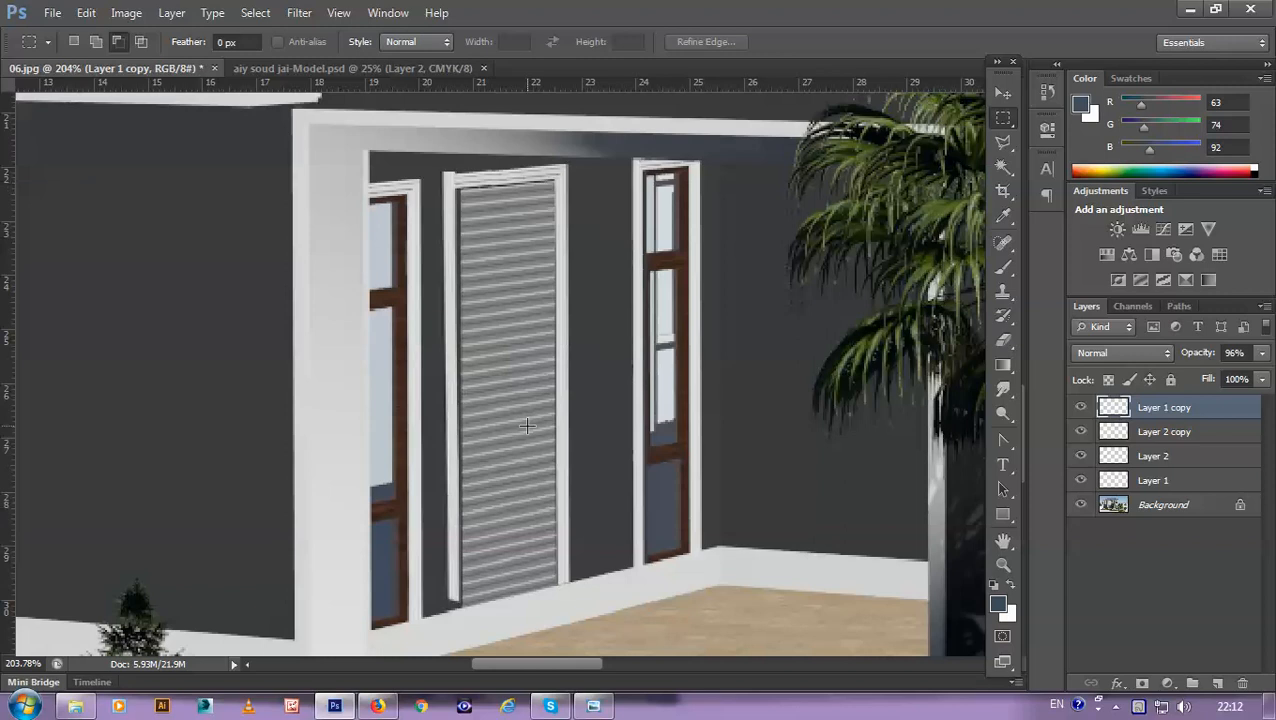
pyautogui.press('v')
pyautogui.press('Right')
pyautogui.press('Right')
pyautogui.press('Right')
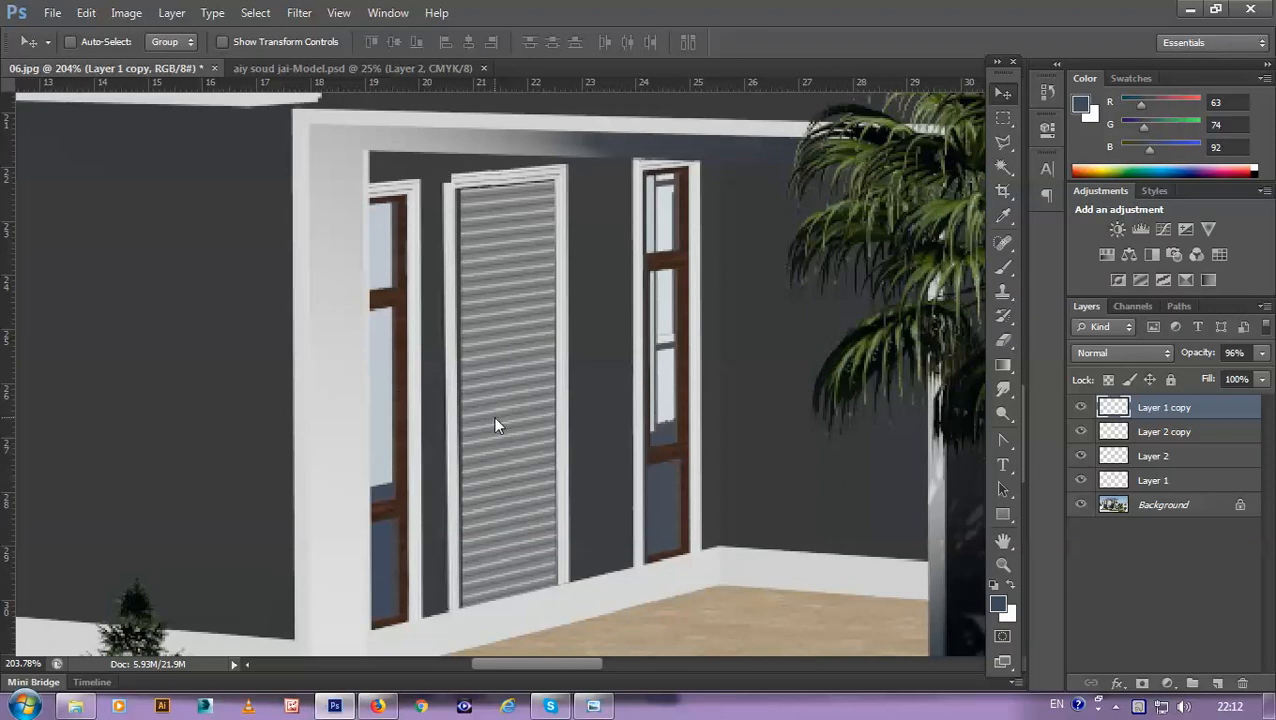
pyautogui.press('Right')
pyautogui.press('Right')
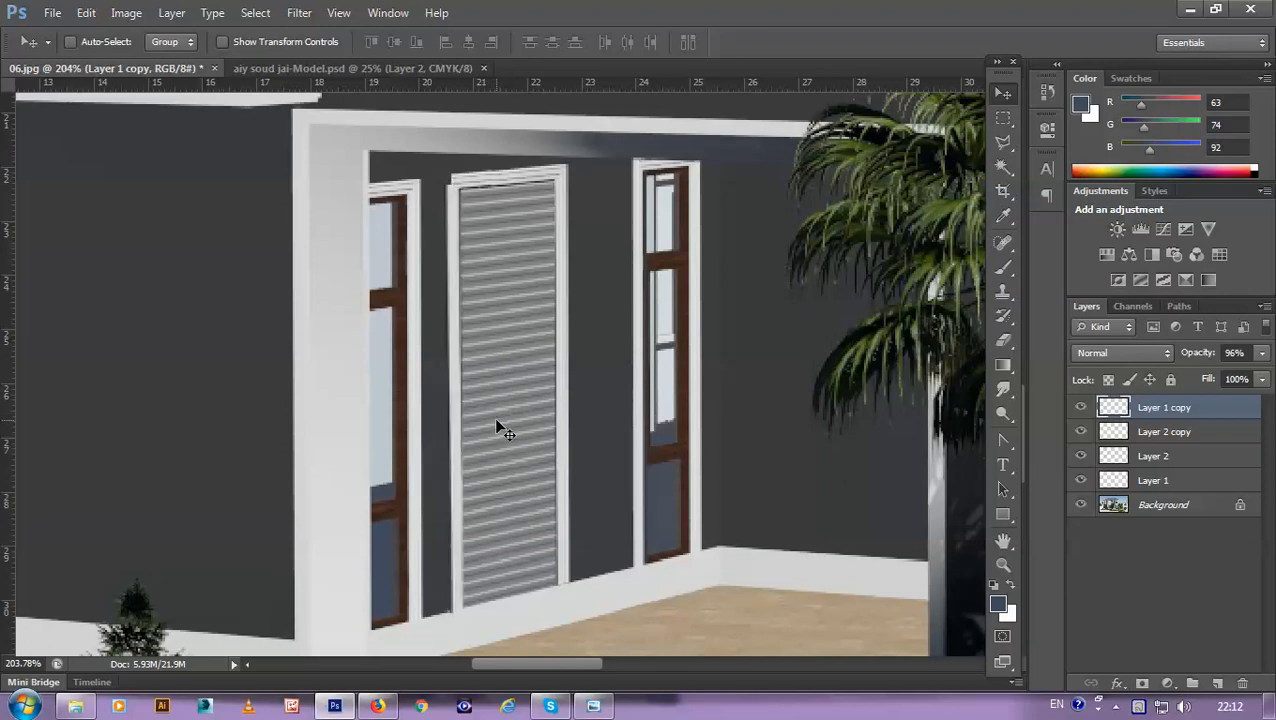
# Step: Extend the upper end of the left frame strip slightly past the outer edge of the shutter's top trim
pyautogui.hotkey('ctrl', 't')
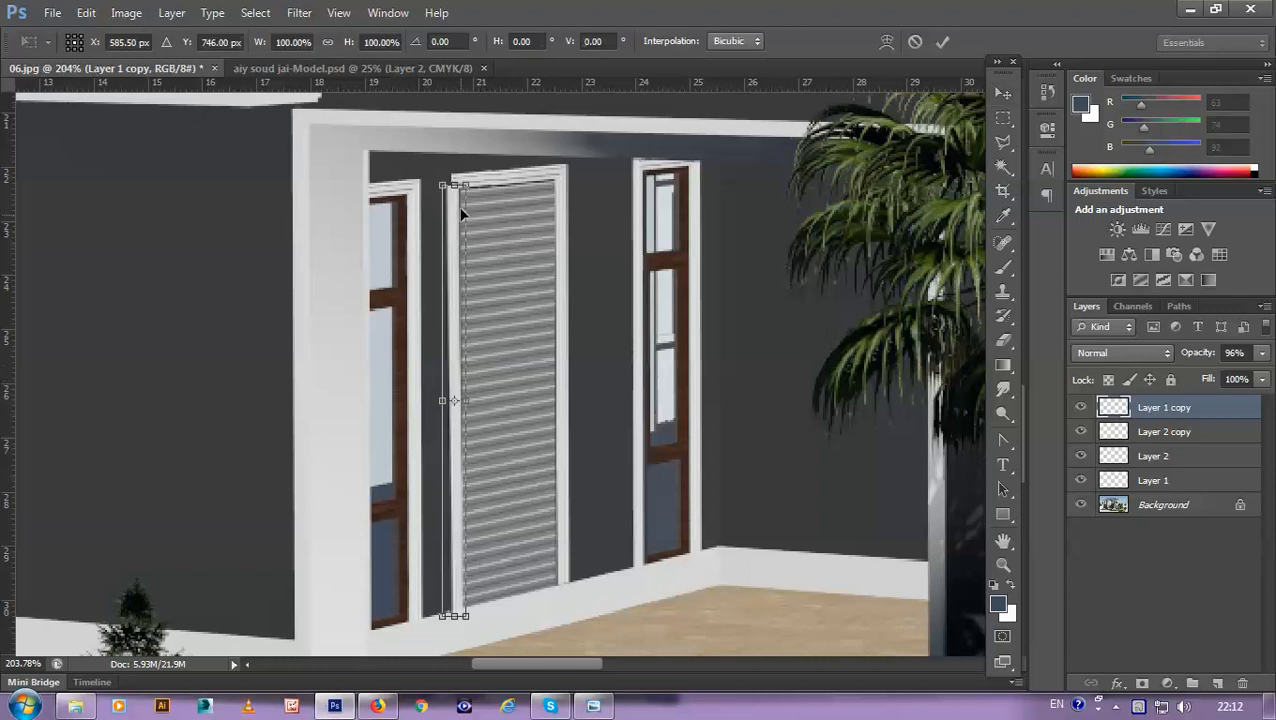
pyautogui.scroll(6, 461, 140)
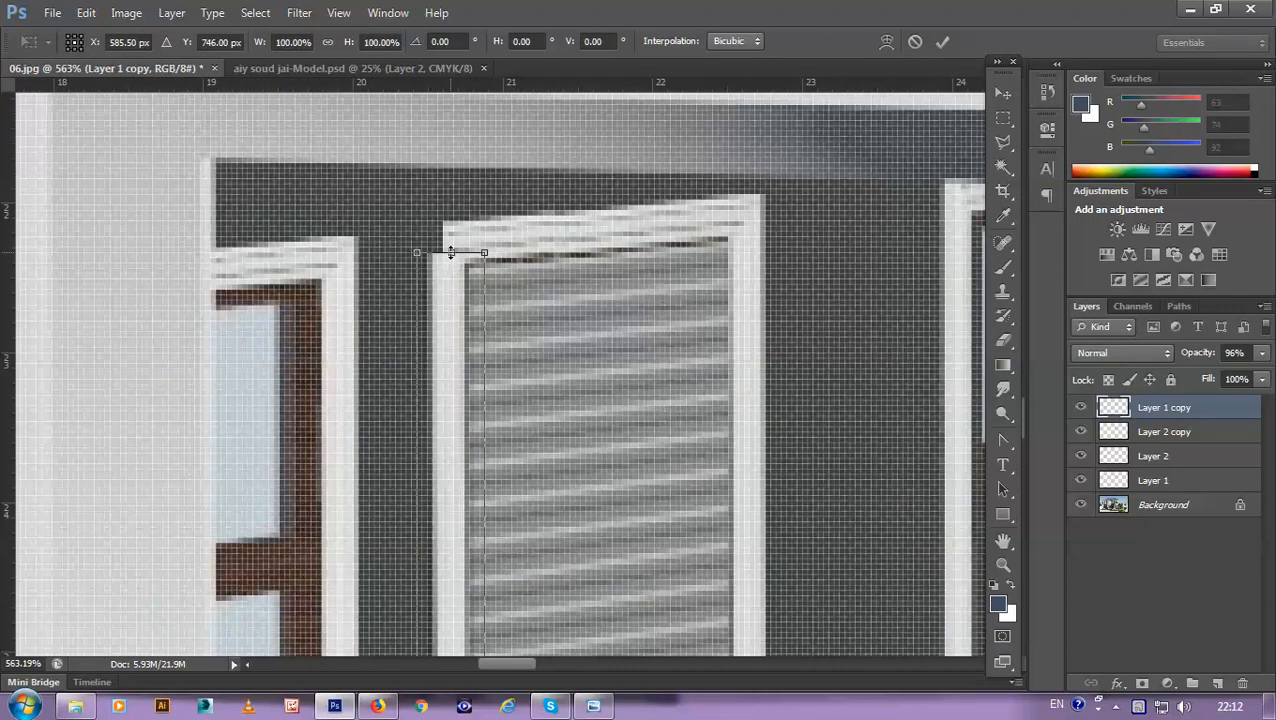
pyautogui.moveTo(449, 251); pyautogui.dragTo(450, 214)
pyautogui.press('Return')
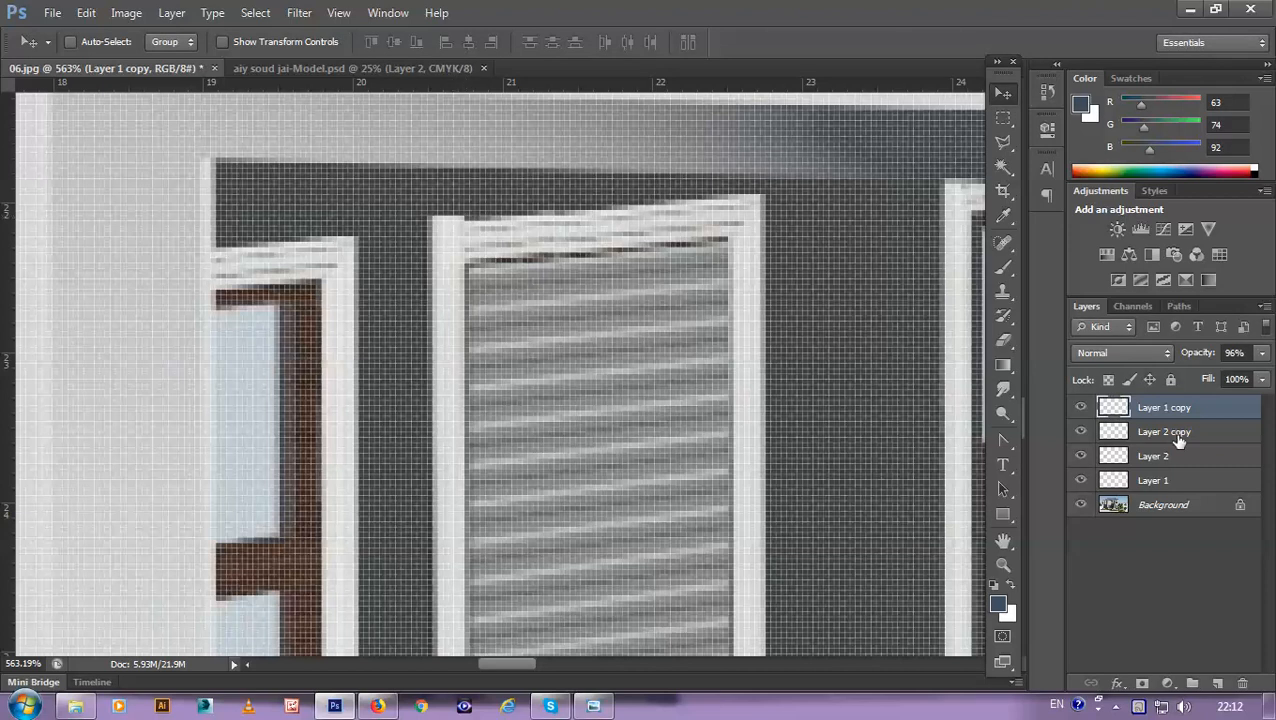
# Step: Outline the left strip's end protruding above the top trim with the Polygonal Lasso, delete it and deselect
pyautogui.press('l')
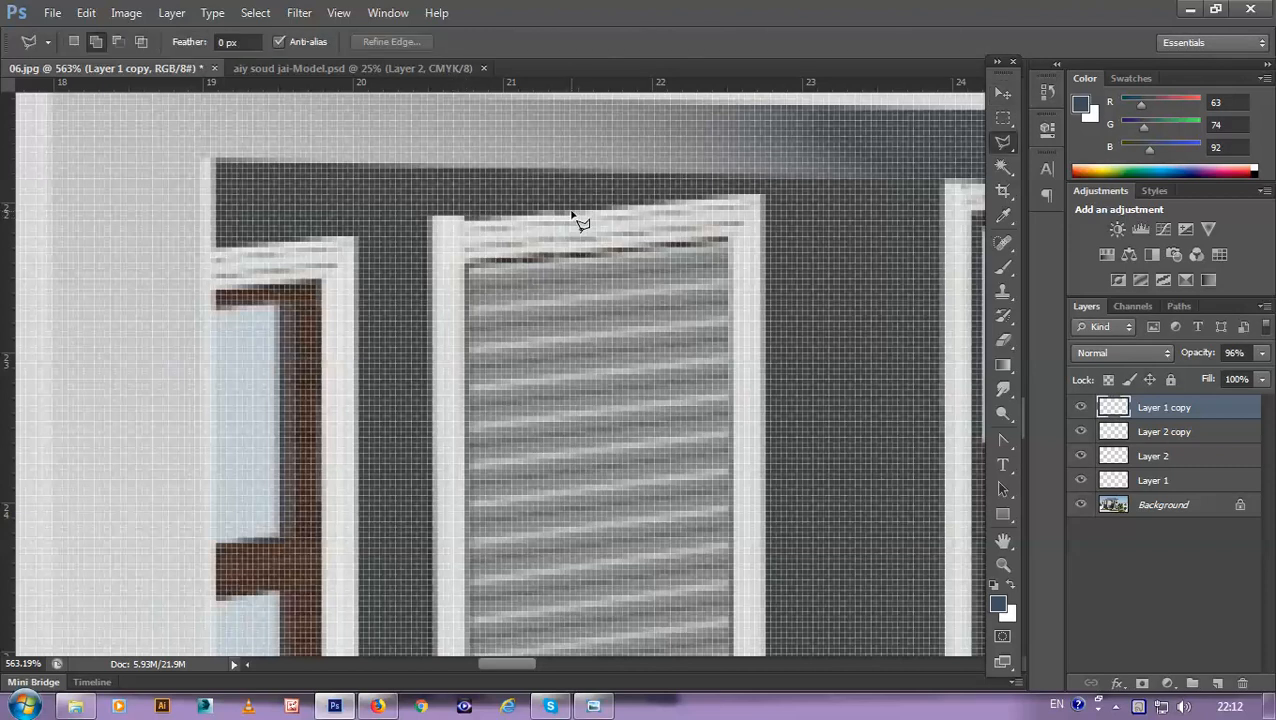
pyautogui.click(455, 217)
pyautogui.click(386, 223)
pyautogui.click(384, 176)
pyautogui.click(510, 149)
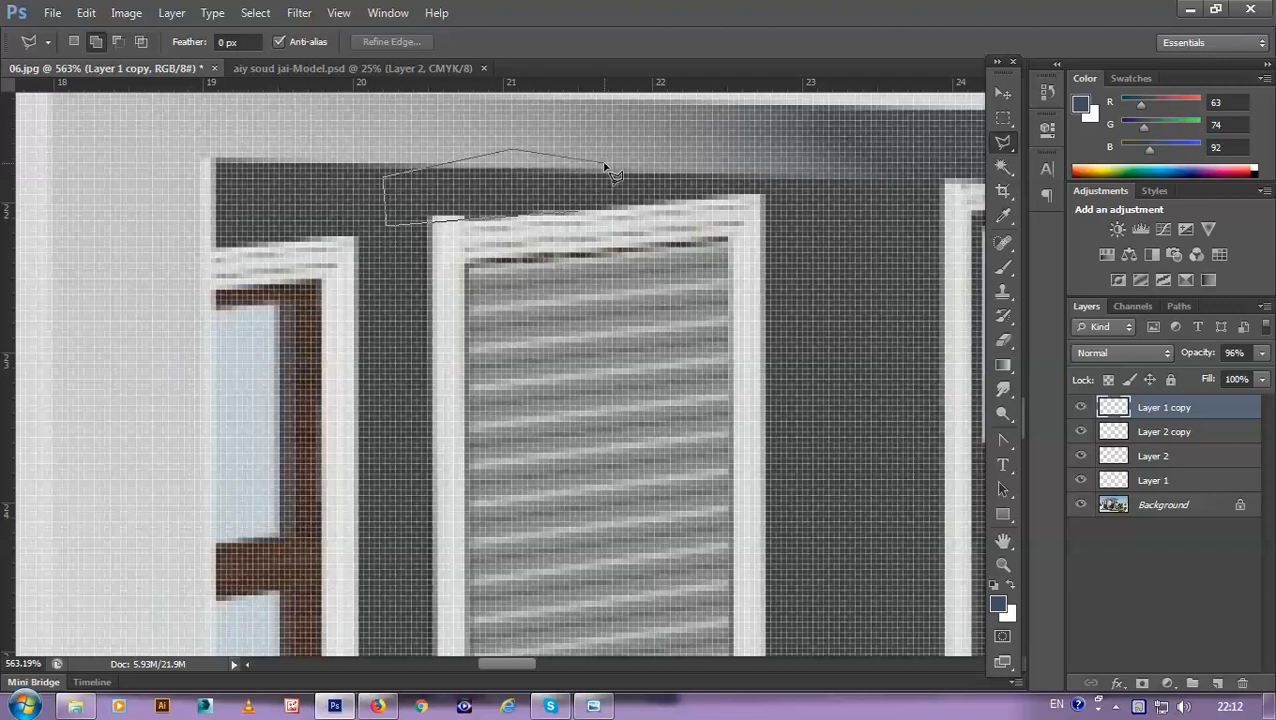
pyautogui.doubleClick(605, 165)
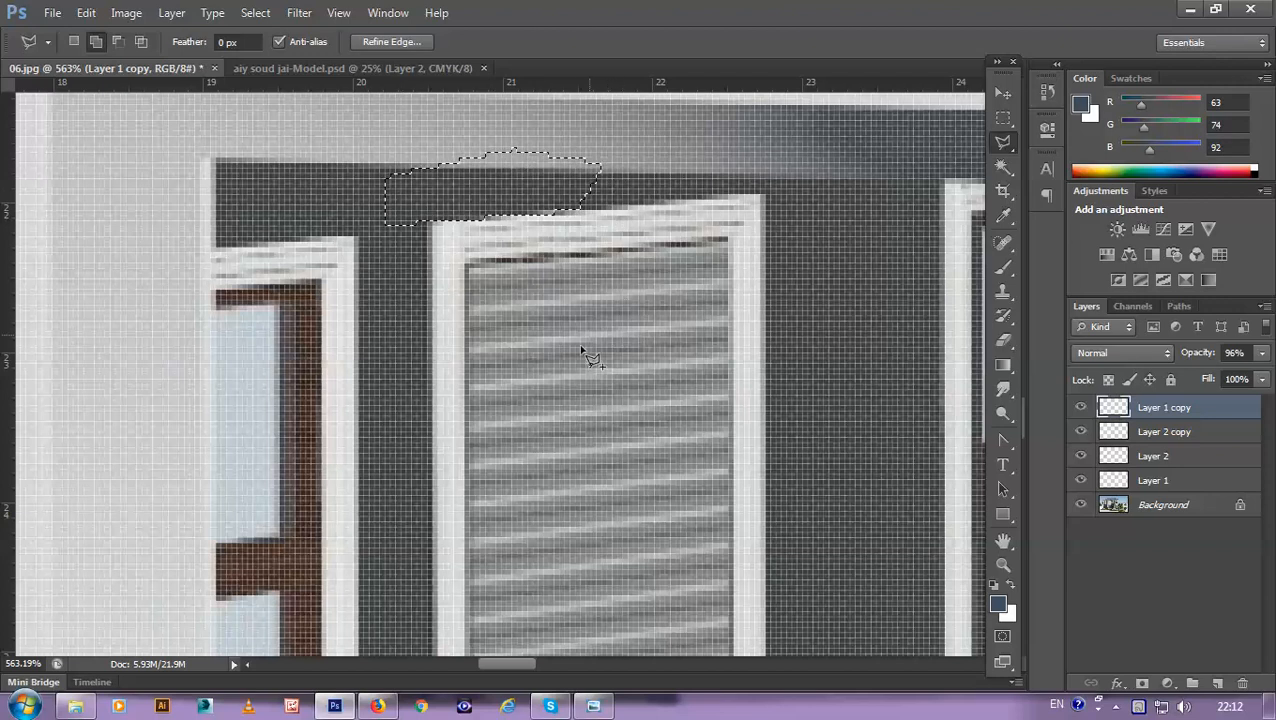
pyautogui.hotkey('ctrl', 'd')
# Step: Examine the framed shutter within the whole house and inspect the arched entrance up close
pyautogui.scroll(-6, 590, 365)
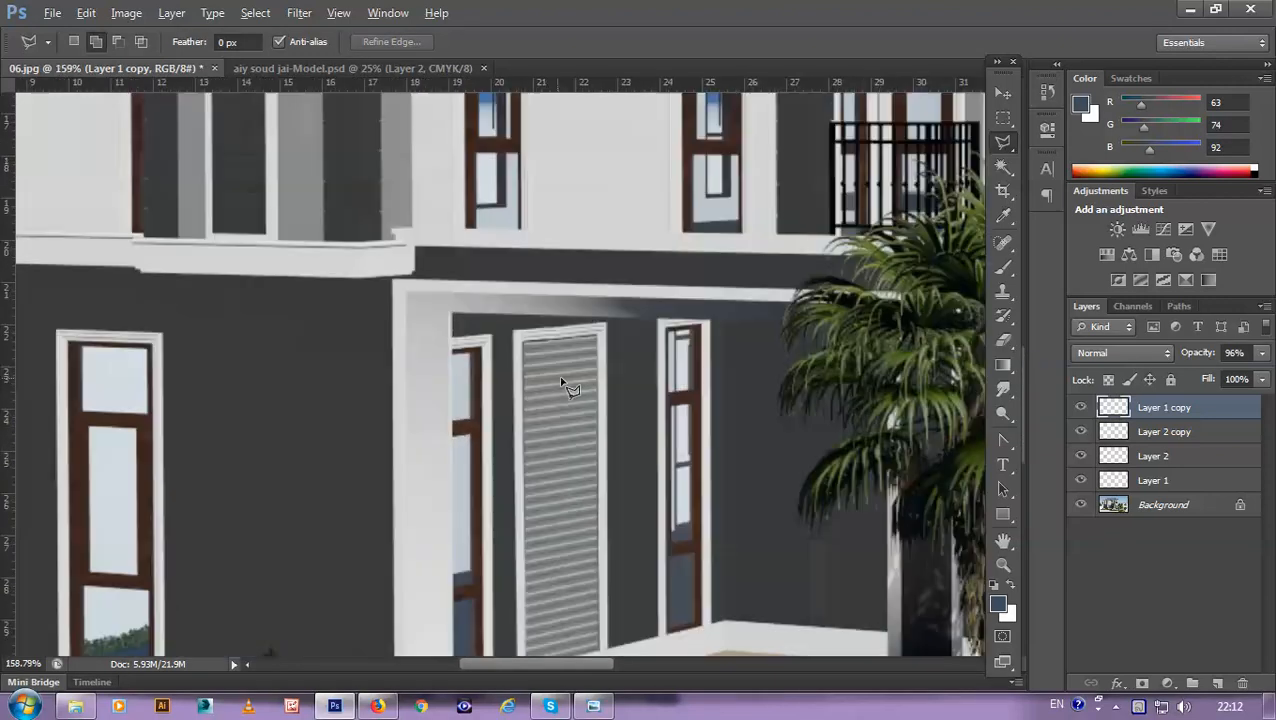
pyautogui.scroll(-5, 600, 520)
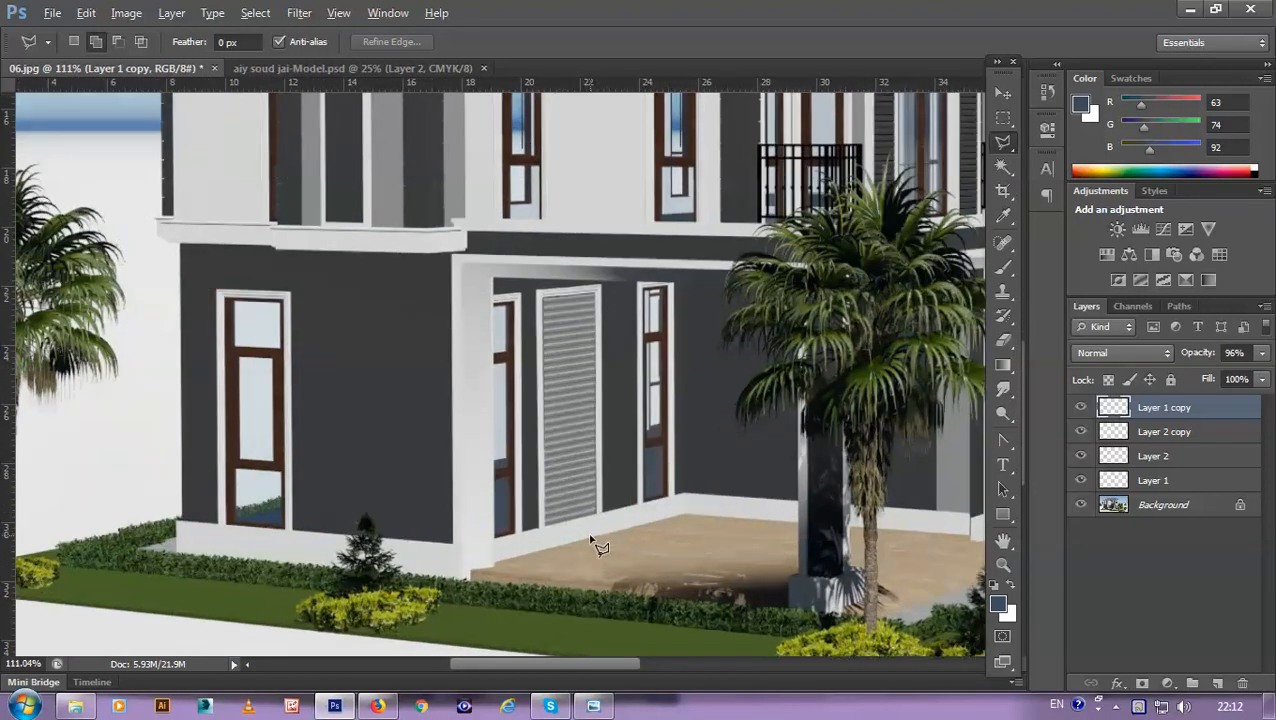
pyautogui.scroll(1, 604, 545)
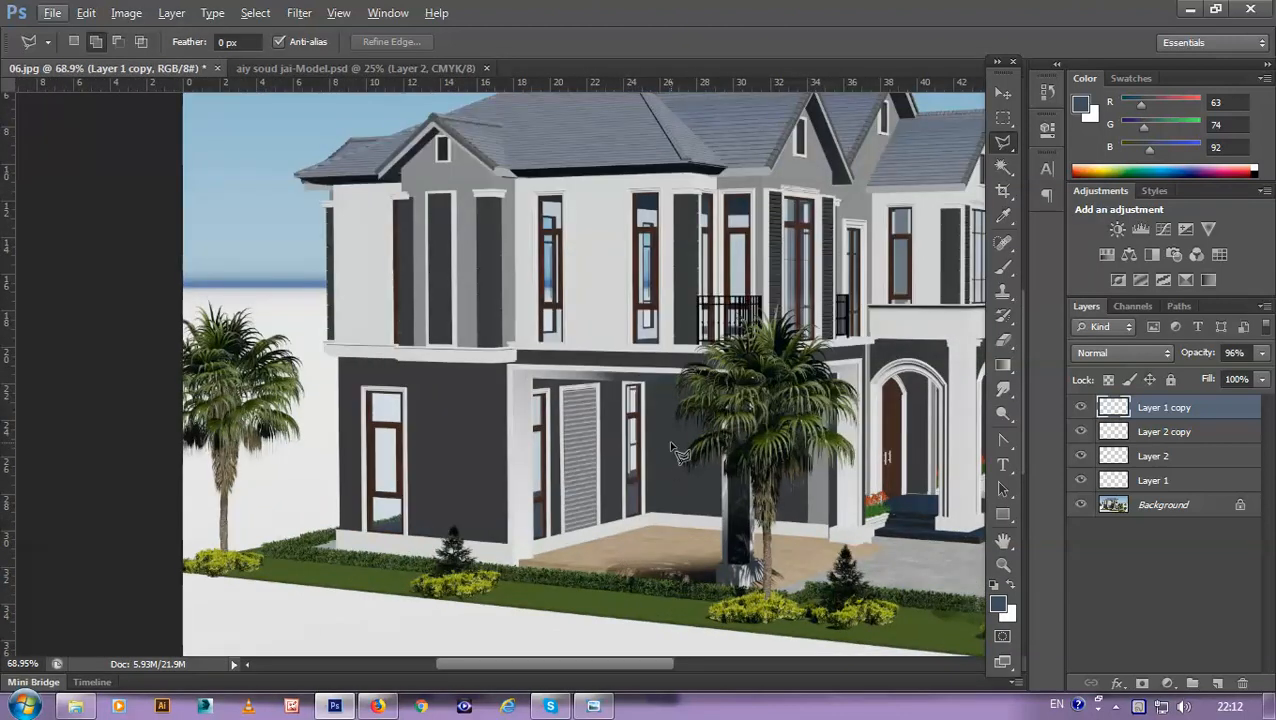
pyautogui.scroll(4, 660, 410)
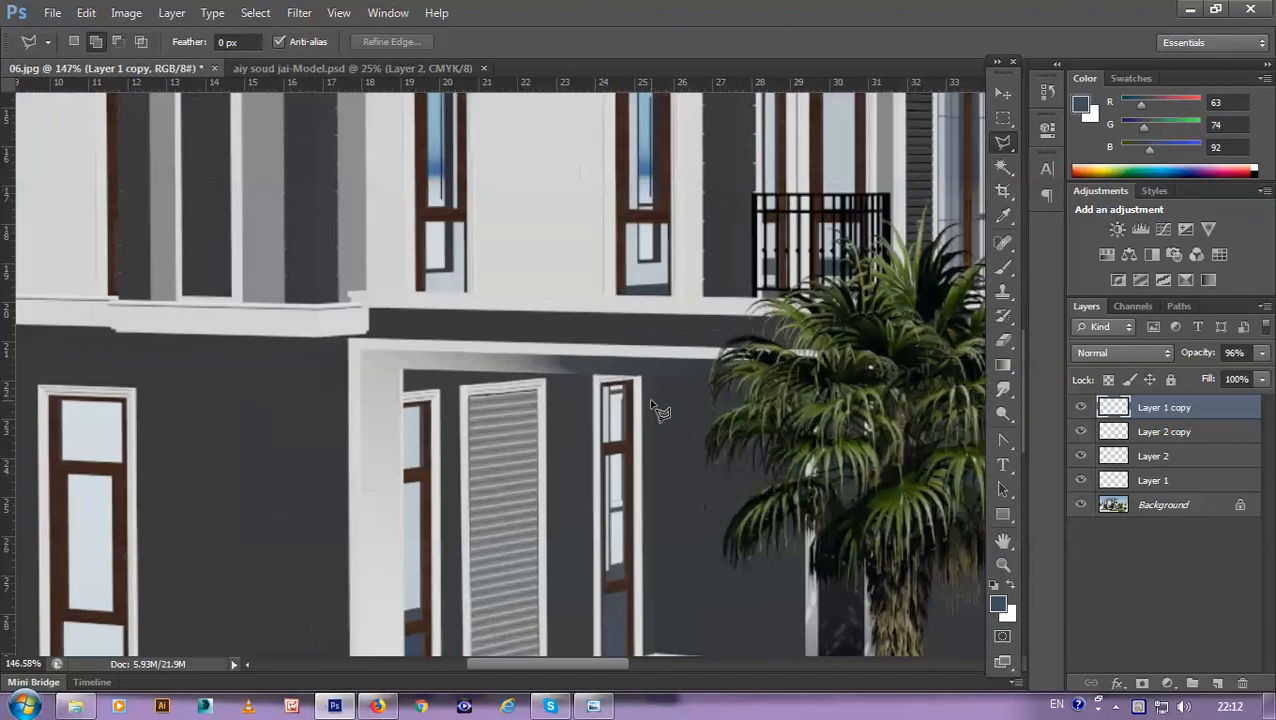
pyautogui.scroll(-5, 660, 410)
pyautogui.scroll(2, 570, 365)
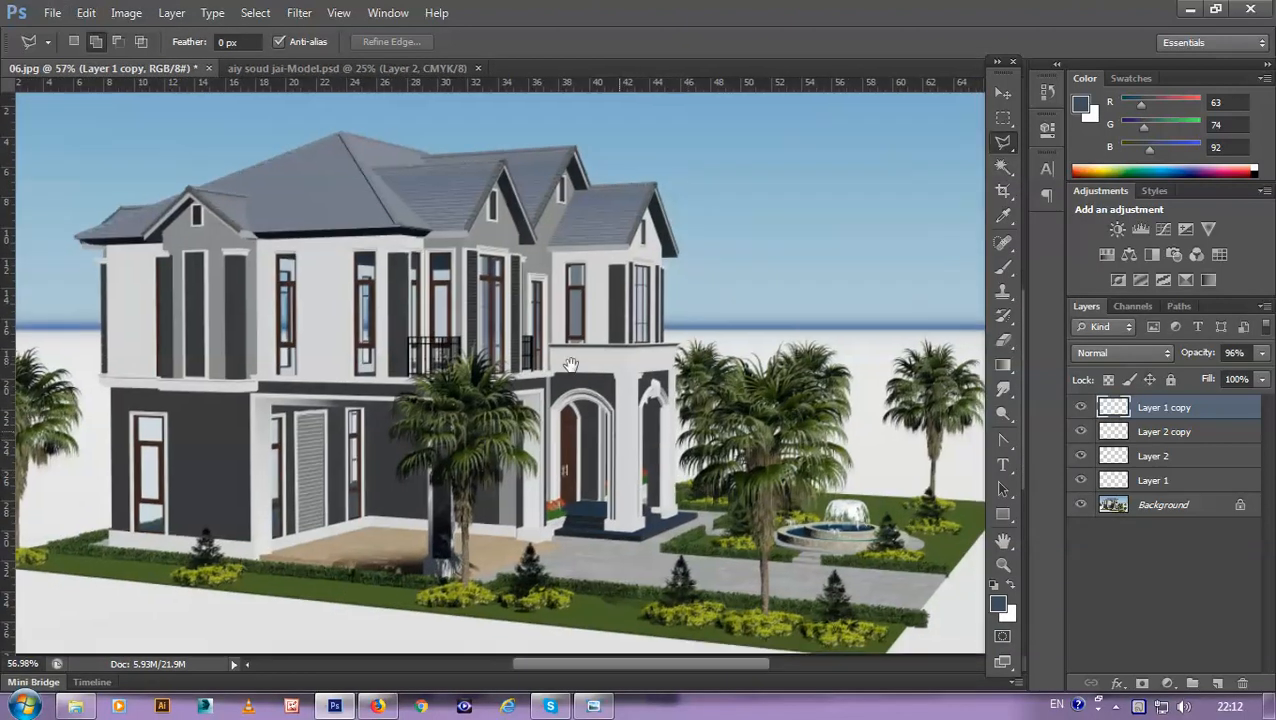
pyautogui.scroll(2, 570, 365)
pyautogui.scroll(1, 560, 333)
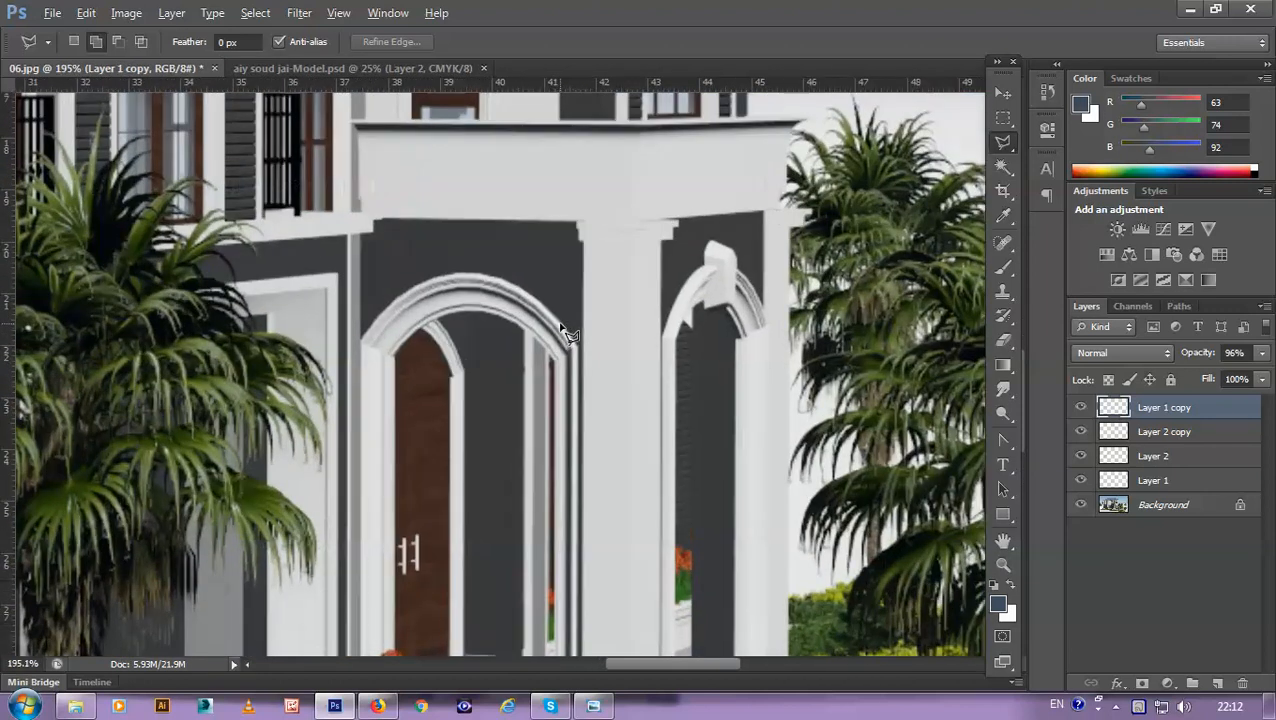
pyautogui.scroll(1, 545, 390)
# Step: Switch to the picture folder in Windows Explorer and preview 04.jpg in Windows Photo Viewer
pyautogui.hotkey('alt', 'Tab')
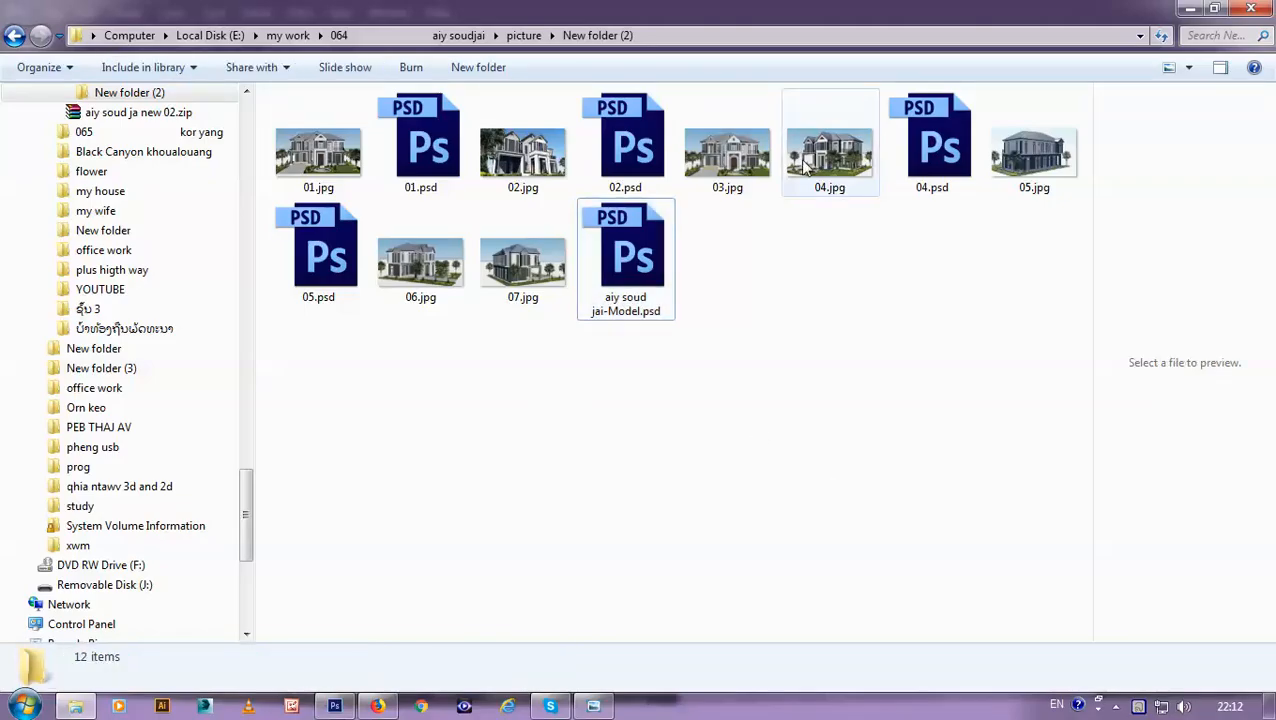
pyautogui.doubleClick(815, 168)
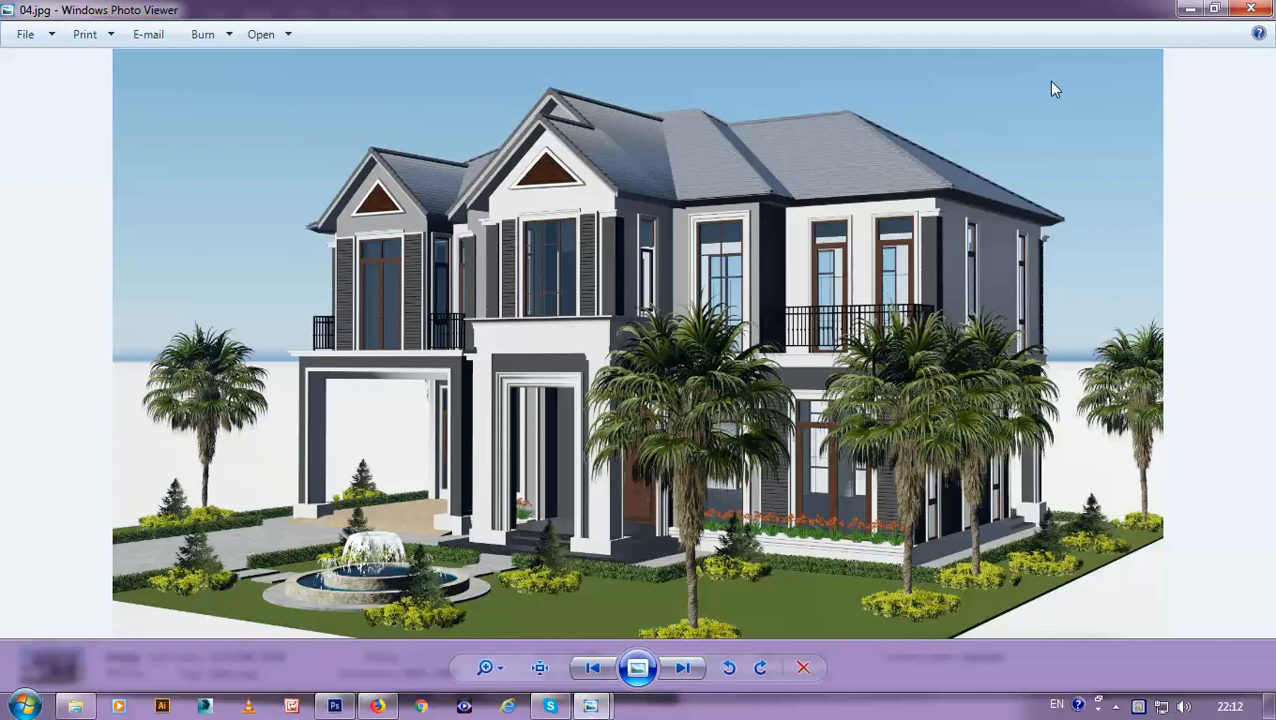
pyautogui.click(1250, 8)
# Step: Open 04.jpg from the folder as a separate document in Photoshop and examine its entrance columns
pyautogui.moveTo(817, 167); pyautogui.dragTo(715, 40)
pyautogui.hotkey('alt', 'Tab')
pyautogui.scroll(8, 385, 470)
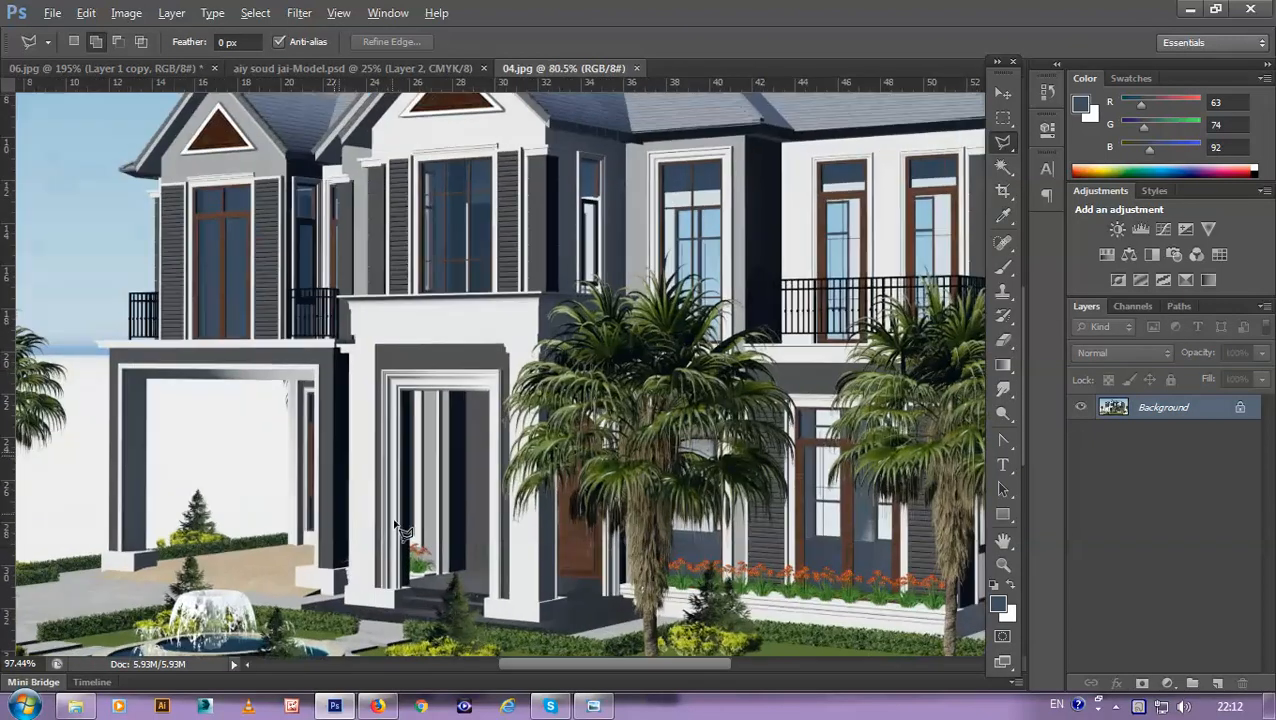
pyautogui.scroll(2, 419, 452)
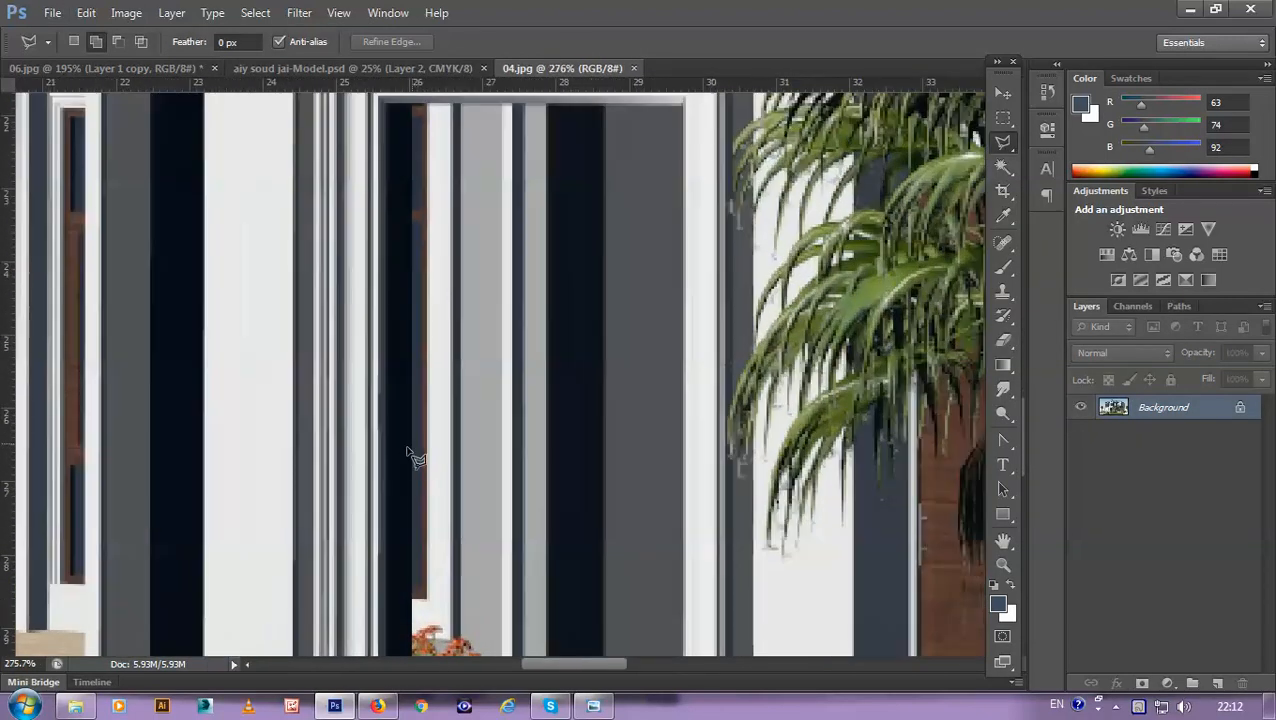
# Step: Select a vertical section of the white column moulding with the Rectangular Marquee and subtract the excess along its left edge
pyautogui.press('m')
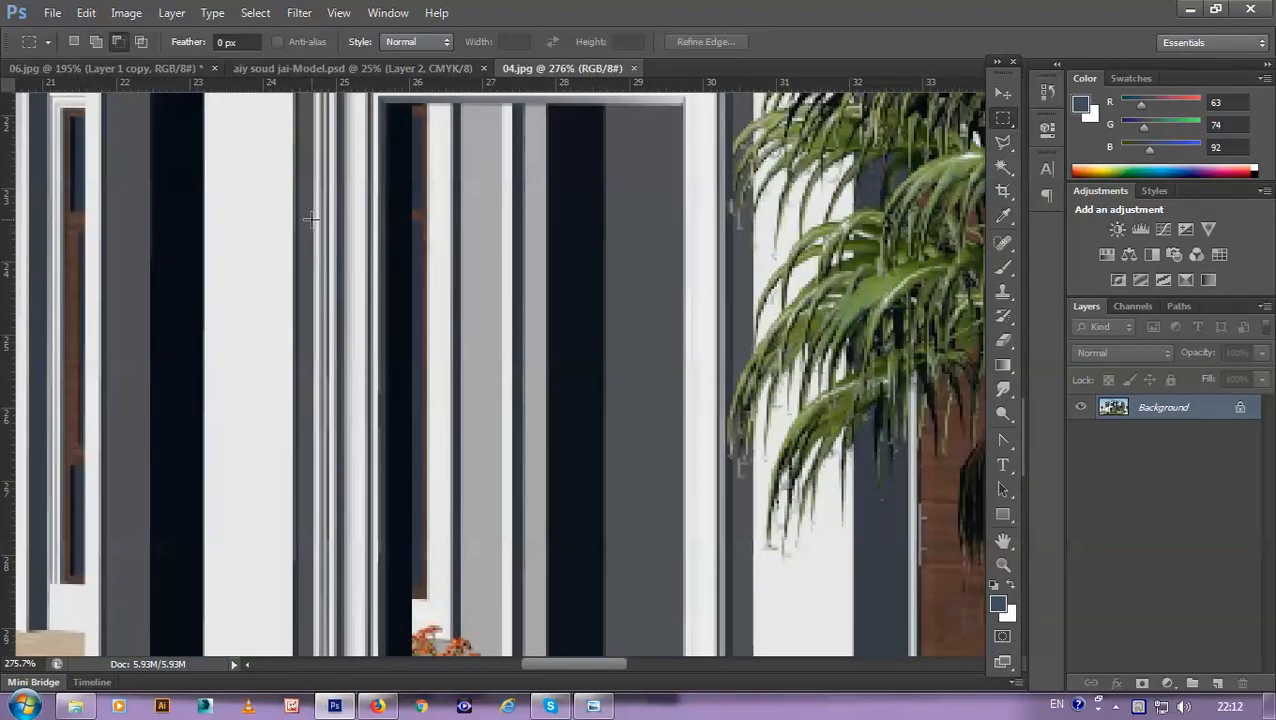
pyautogui.moveTo(312, 219); pyautogui.dragTo(385, 551)
pyautogui.scroll(3, 295, 476)
pyautogui.scroll(-3, 295, 476)
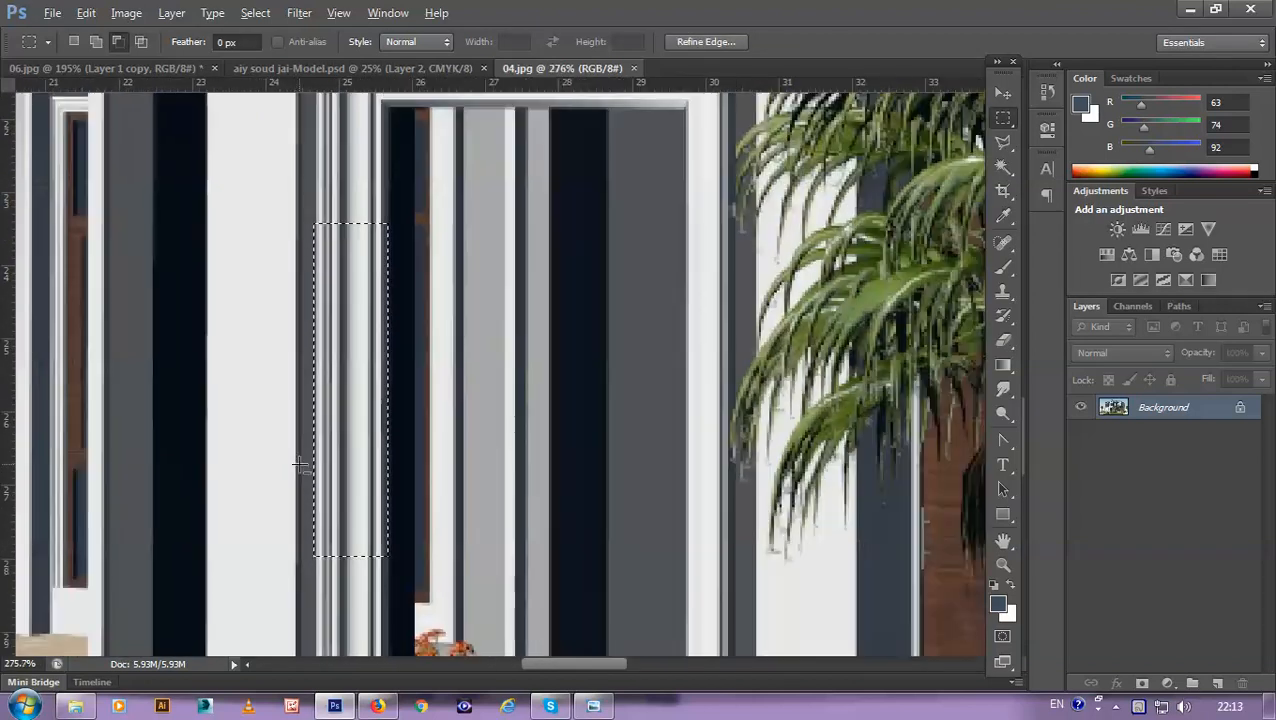
pyautogui.scroll(2, 316, 266)
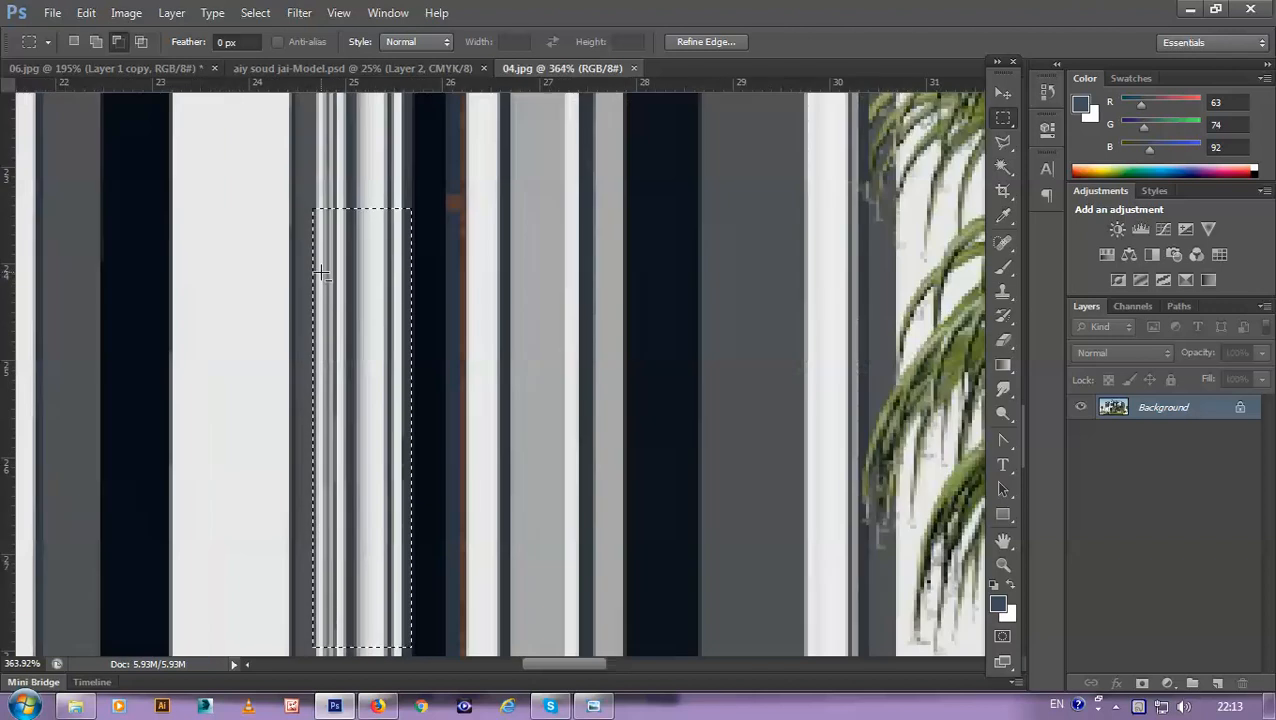
pyautogui.moveTo(265, 173); pyautogui.dragTo(315, 655)
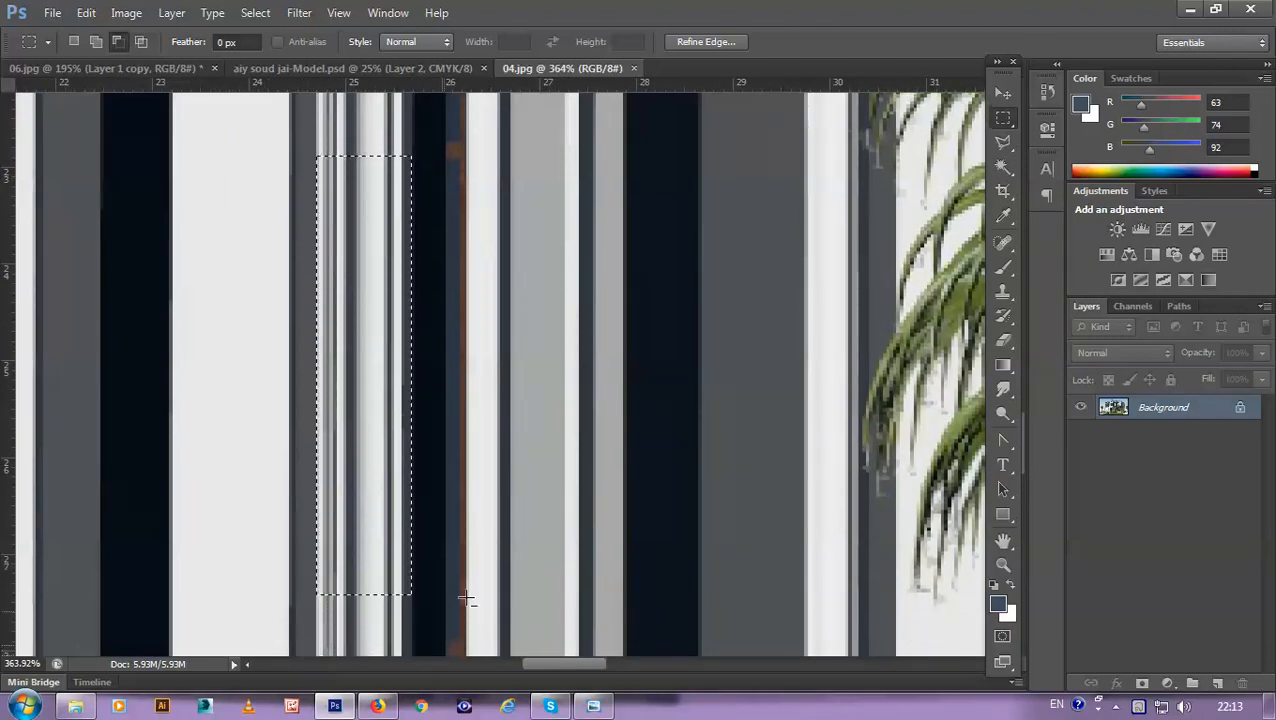
pyautogui.scroll(-2, 484, 535)
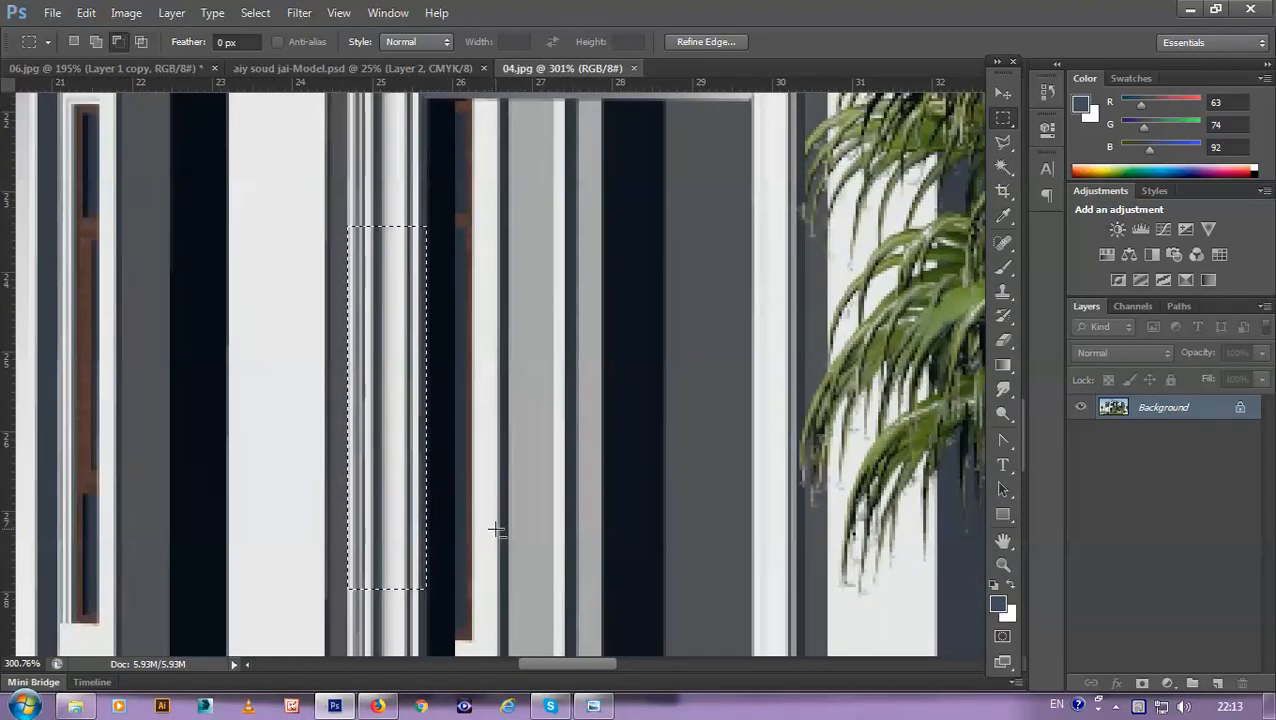
# Step: Bring the selected moulding section into 06.jpg as a new layer over the entrance arch
pyautogui.hotkey('ctrl', 'Tab')
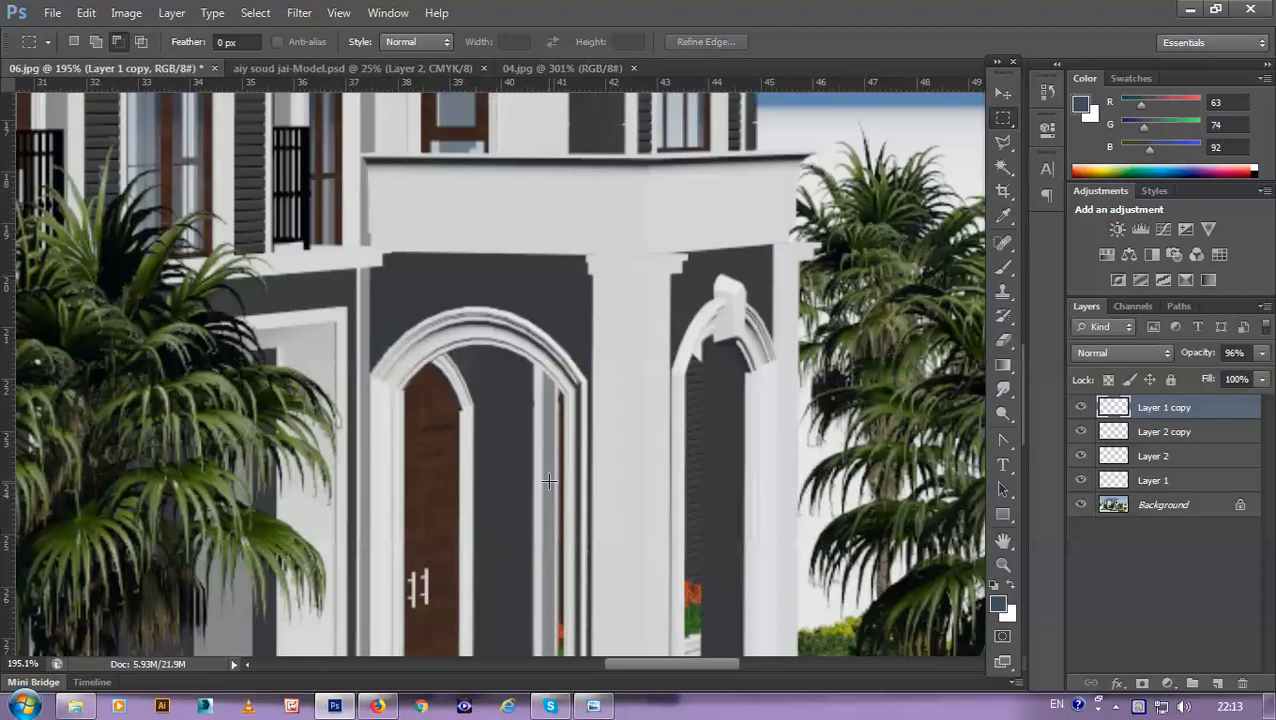
pyautogui.hotkey('ctrl', 'v')
pyautogui.scroll(-2, 521, 401)
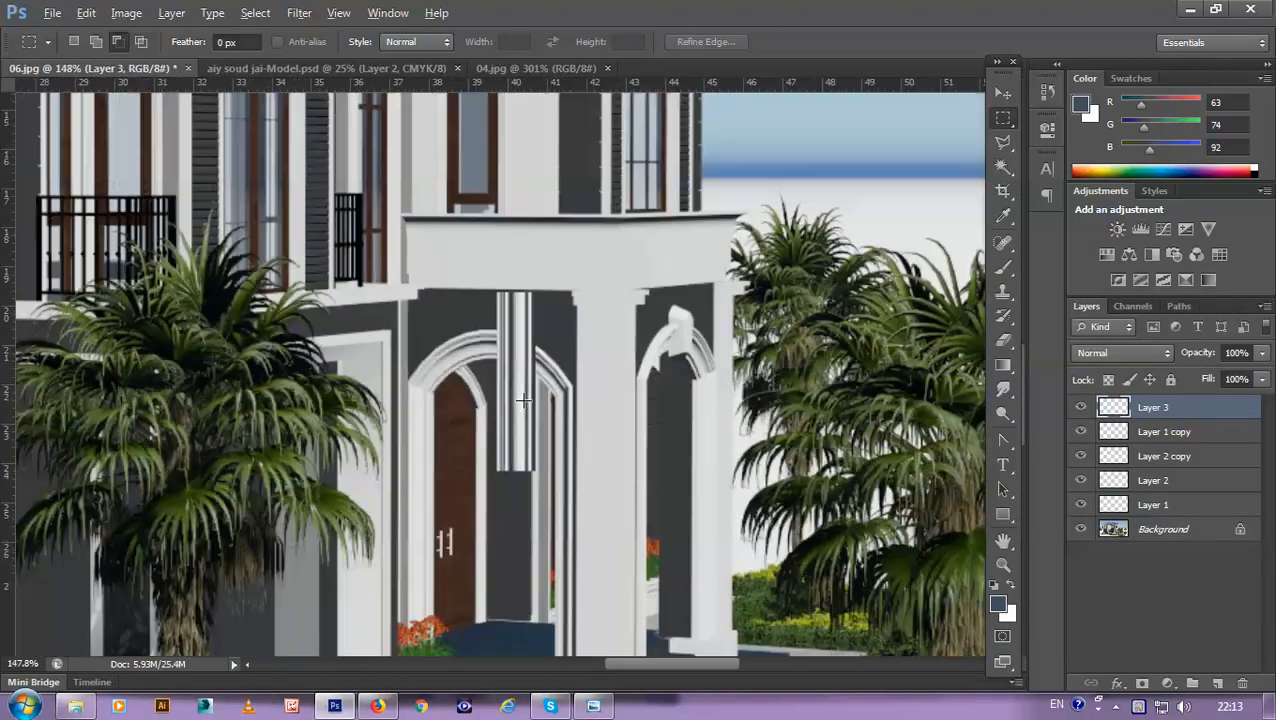
pyautogui.scroll(2, 533, 460)
# Step: Try rotating the pasted moulding 90° clockwise and placing it horizontally across the top of the entrance arch
pyautogui.hotkey('ctrl', 't')
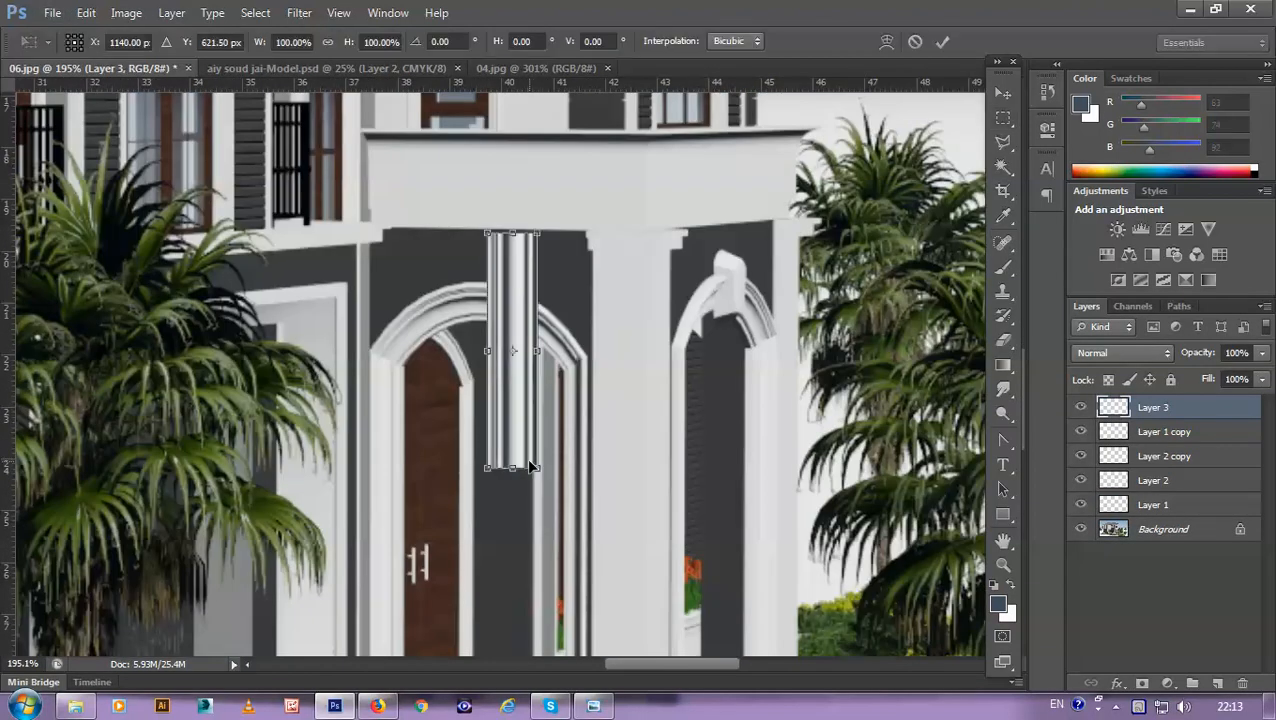
pyautogui.rightClick(505, 303)
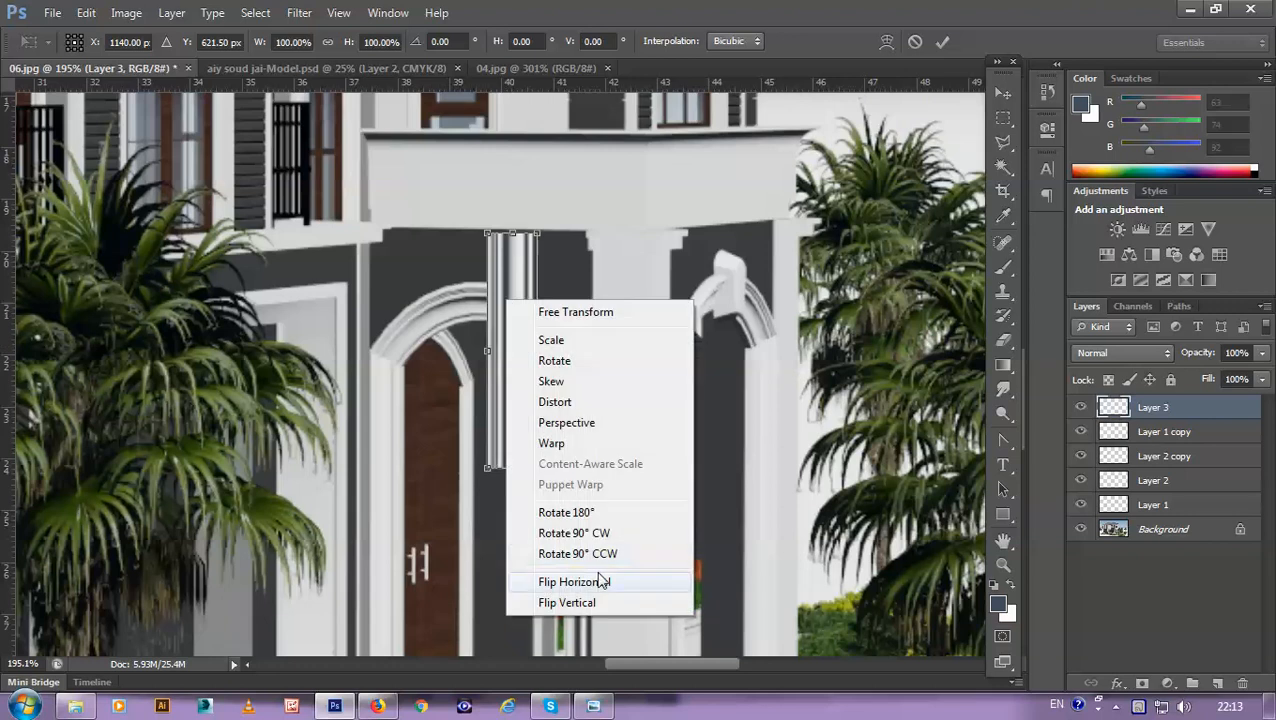
pyautogui.click(600, 532)
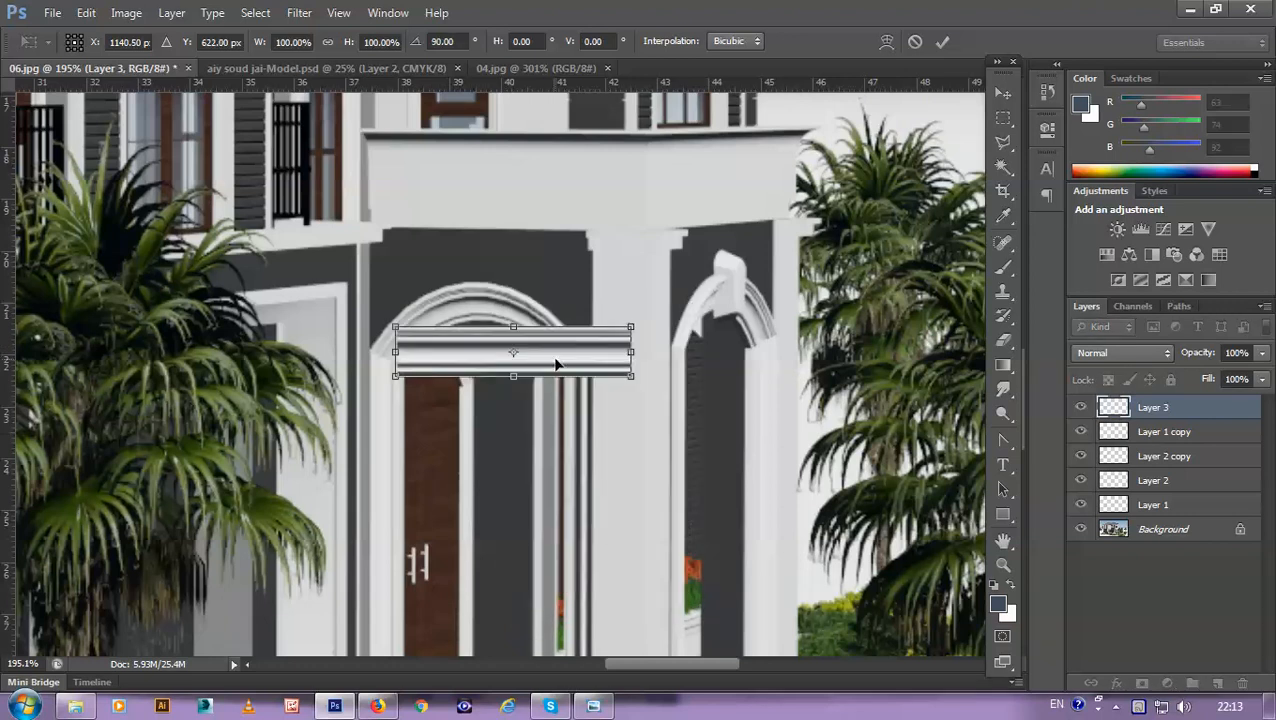
pyautogui.moveTo(566, 355); pyautogui.dragTo(527, 306)
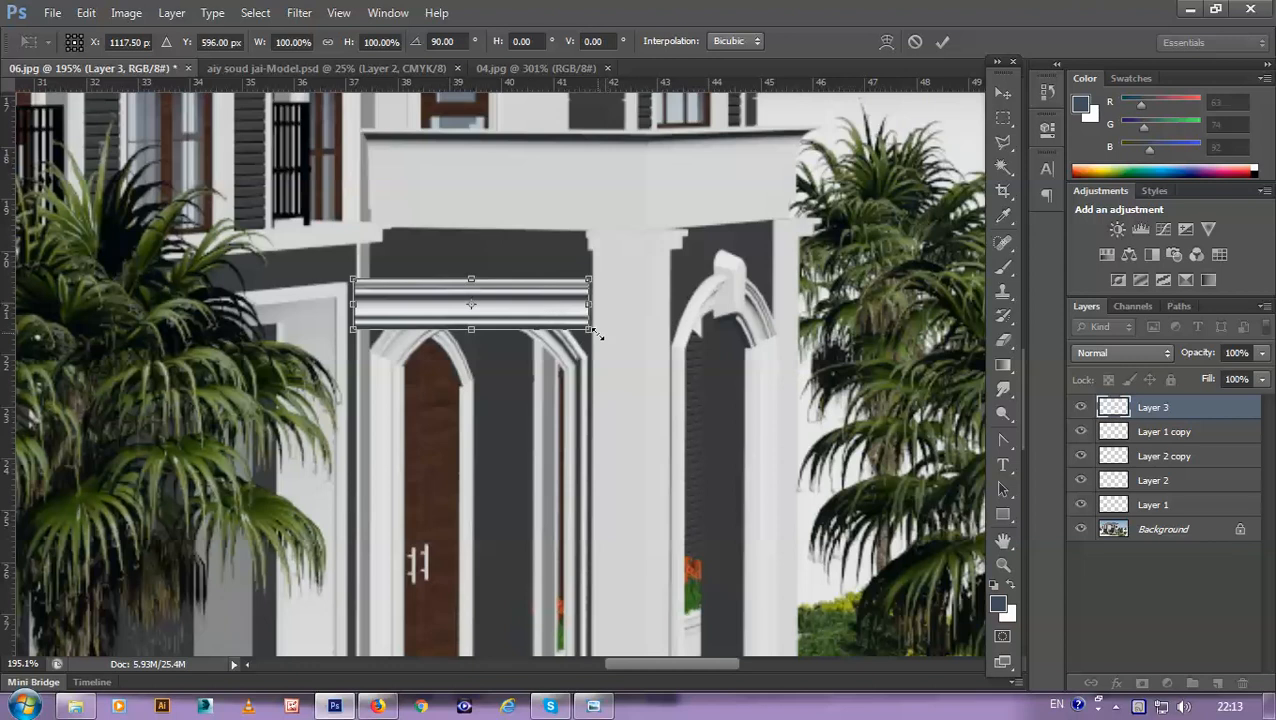
# Step: Try thinning the horizontal moulding to 71.43% by raising its lower edge to the crown of the arch
pyautogui.scroll(3, 537, 328)
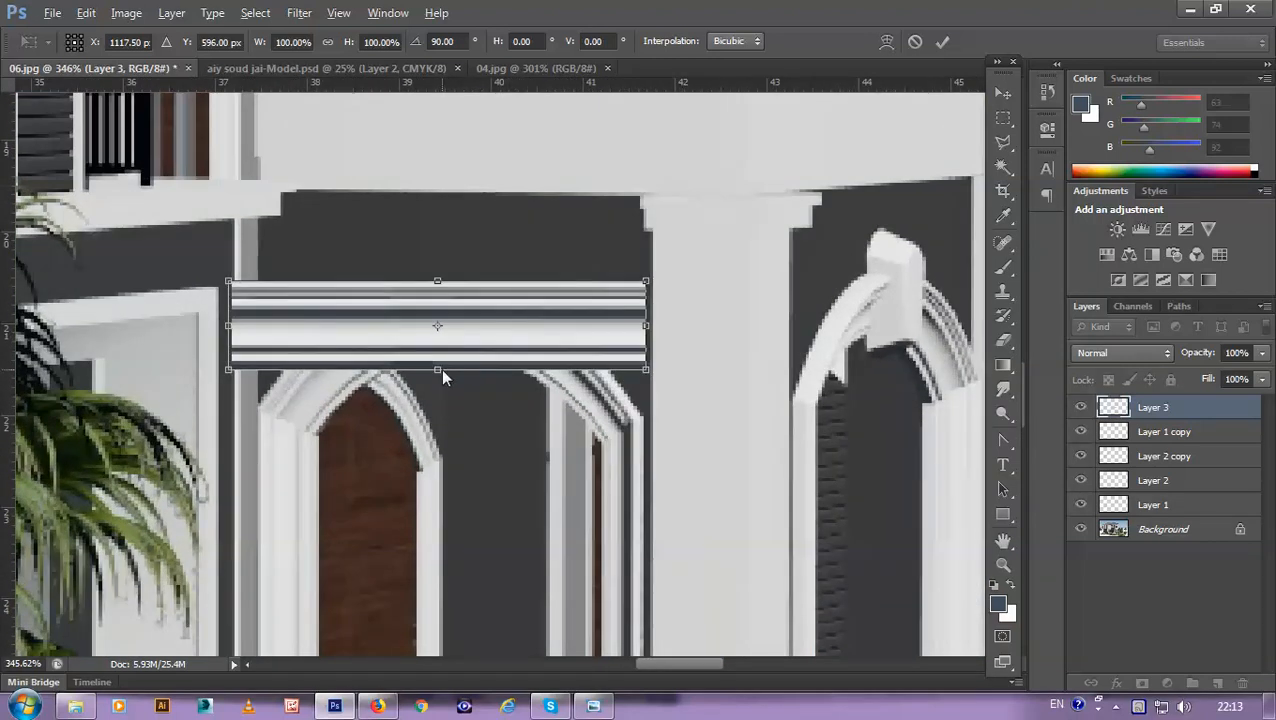
pyautogui.moveTo(447, 371); pyautogui.dragTo(454, 349)
pyautogui.scroll(-5, 505, 355)
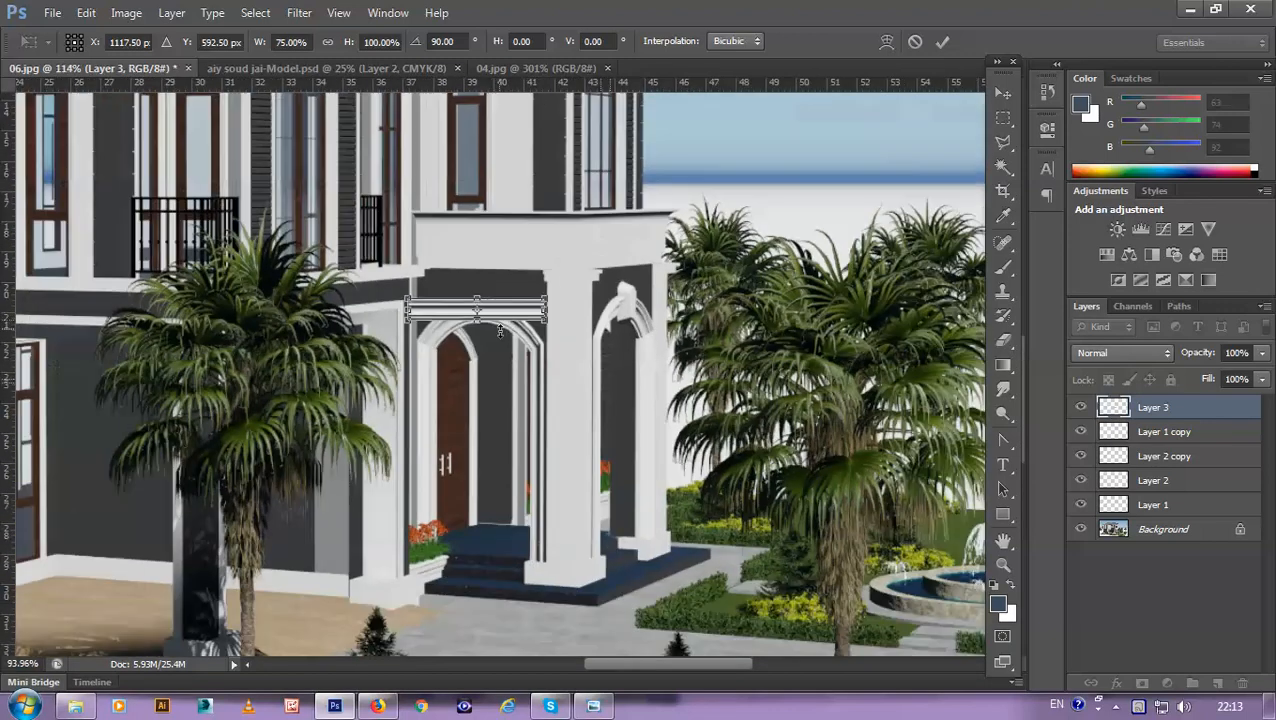
pyautogui.scroll(1, 510, 360)
pyautogui.scroll(4, 510, 360)
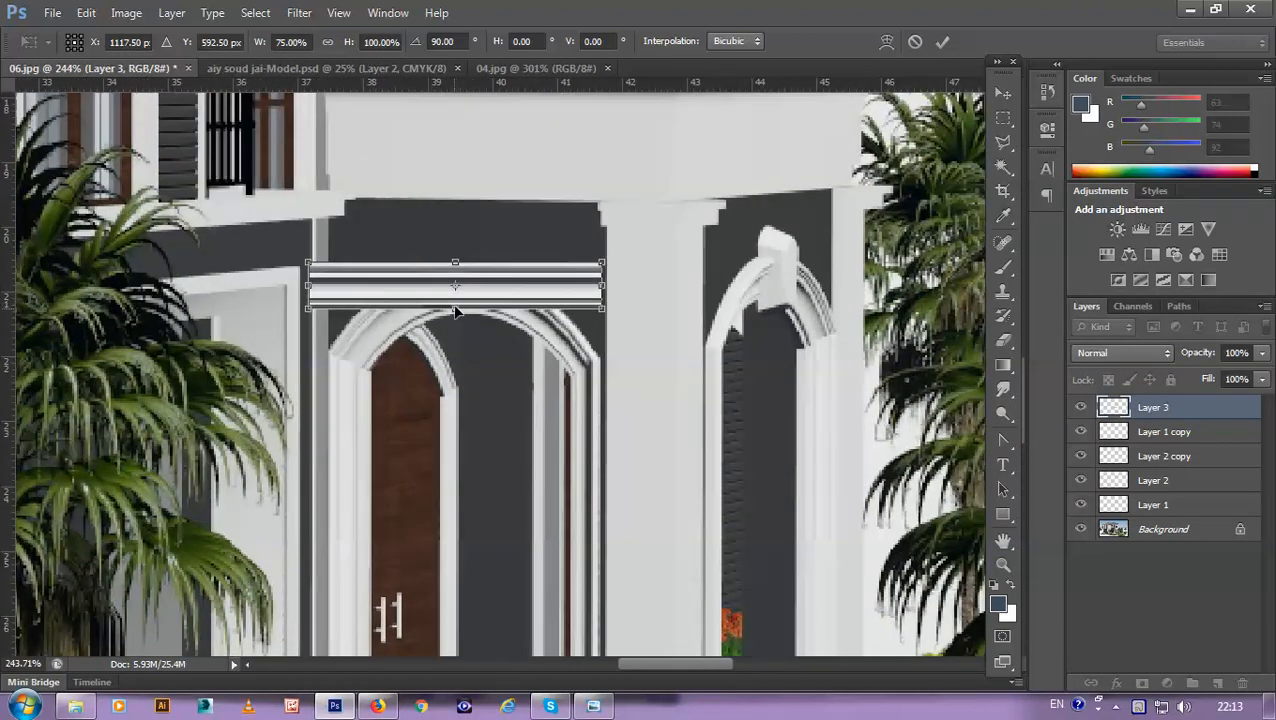
pyautogui.scroll(2, 463, 313)
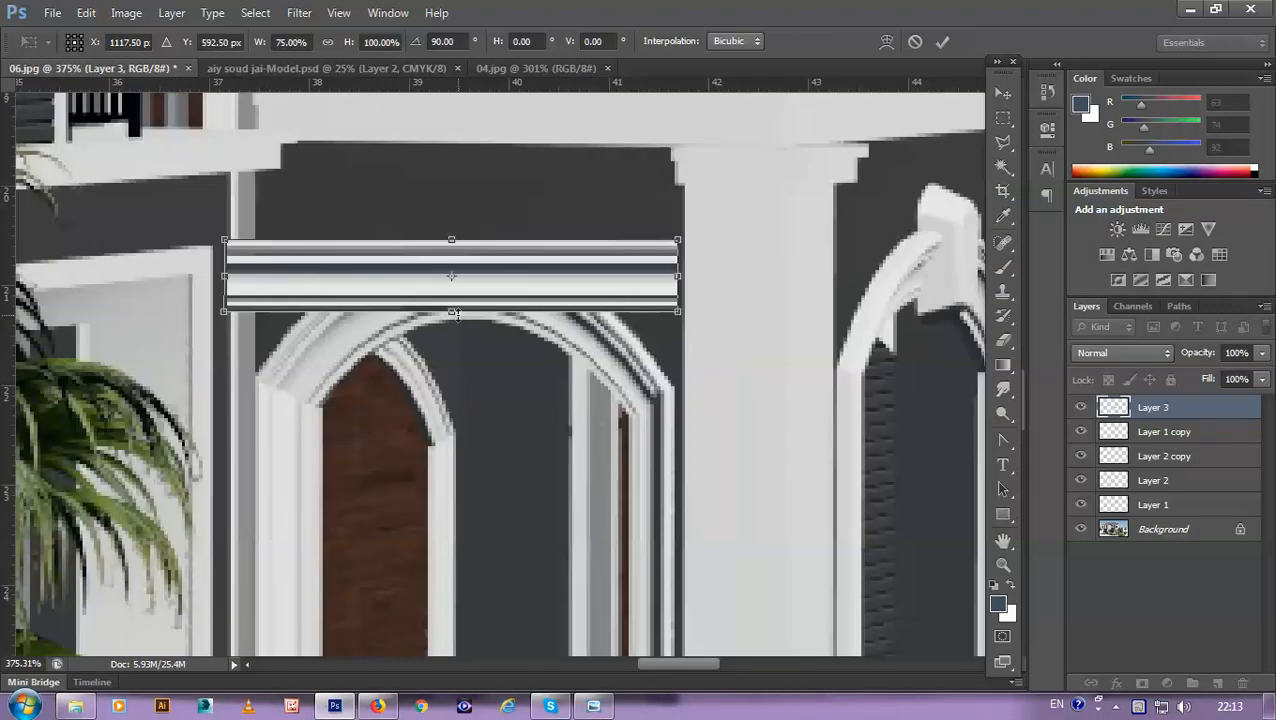
pyautogui.moveTo(455, 311); pyautogui.dragTo(457, 309)
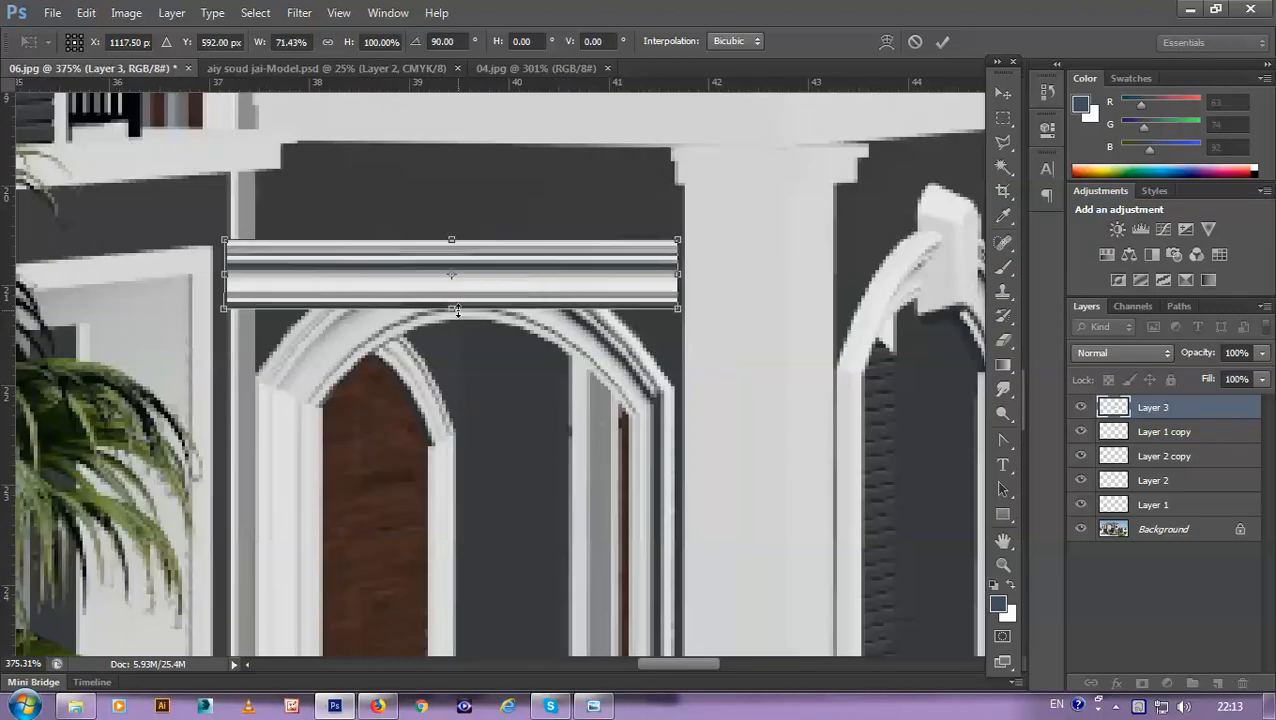
pyautogui.scroll(-2, 457, 311)
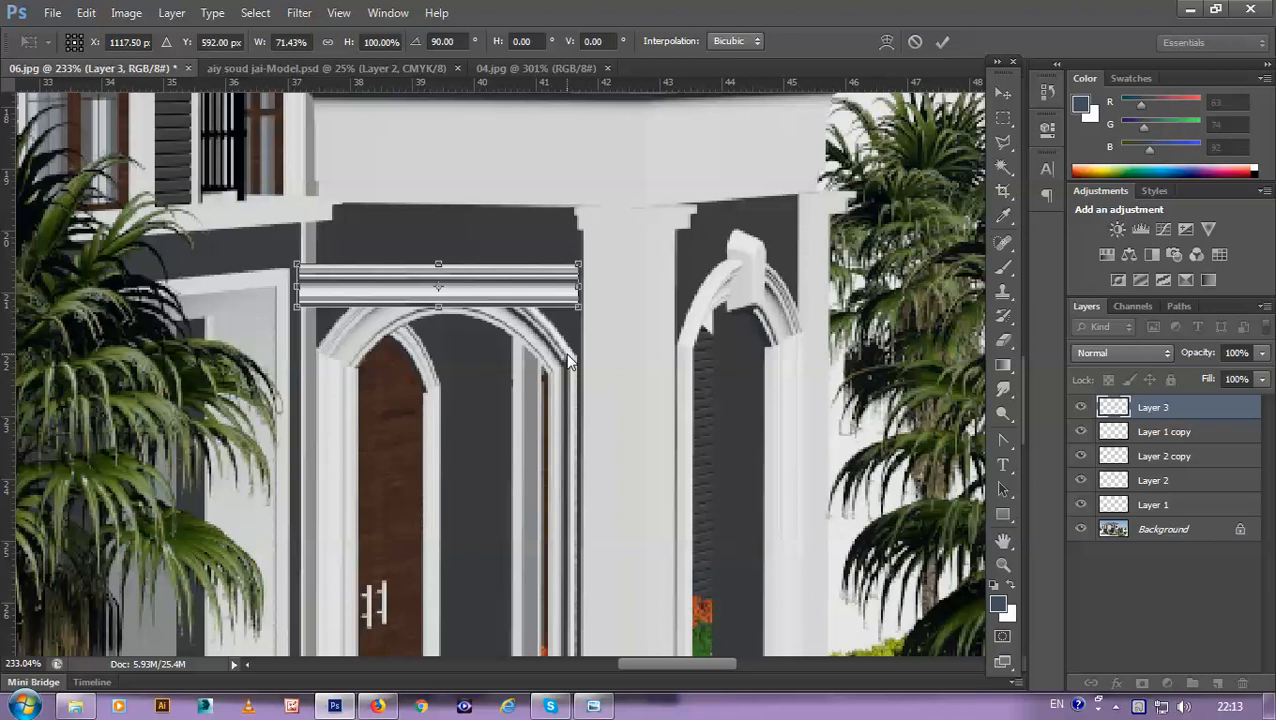
# Step: Try shortening the moulding to 93.80% and fitting it between the wall corner and the column
pyautogui.scroll(3, 320, 285)
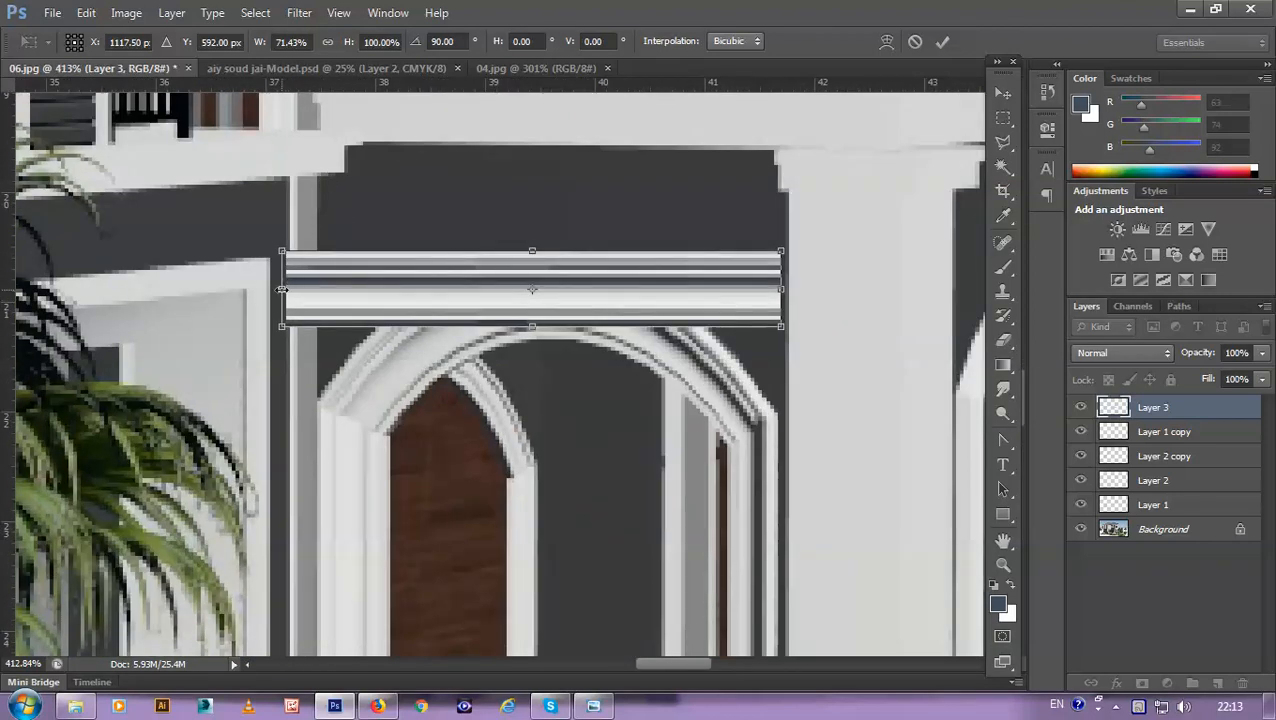
pyautogui.moveTo(281, 290); pyautogui.dragTo(316, 336)
pyautogui.scroll(1, 312, 289)
pyautogui.press('Right')
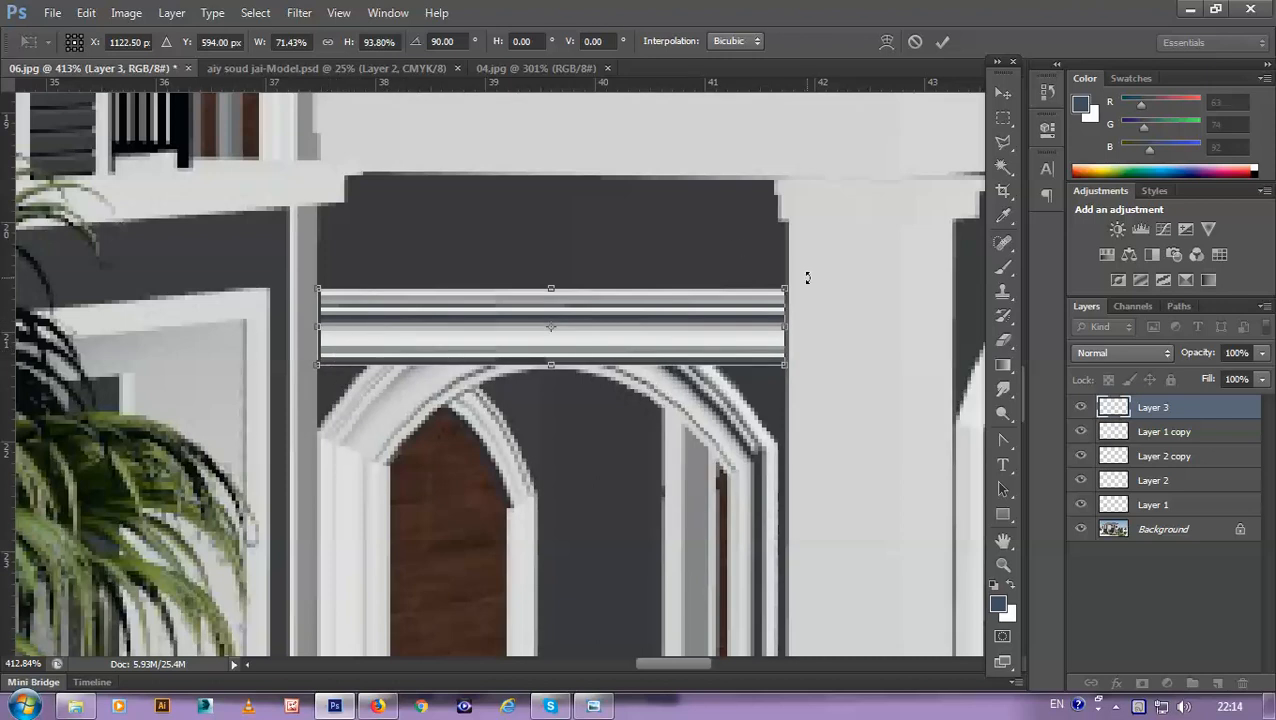
# Step: Try tilting the moulding to 92.03° and applying it, then undo the whole transform
pyautogui.moveTo(807, 277); pyautogui.dragTo(813, 286)
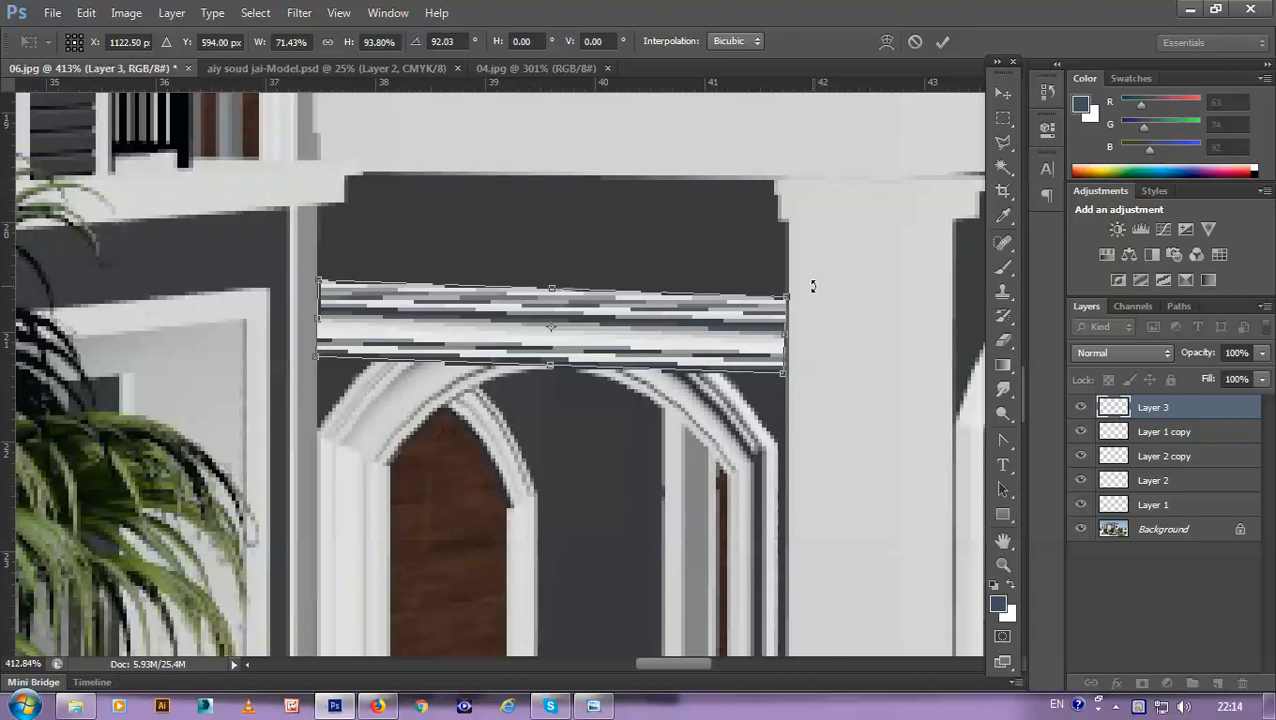
pyautogui.press('Return')
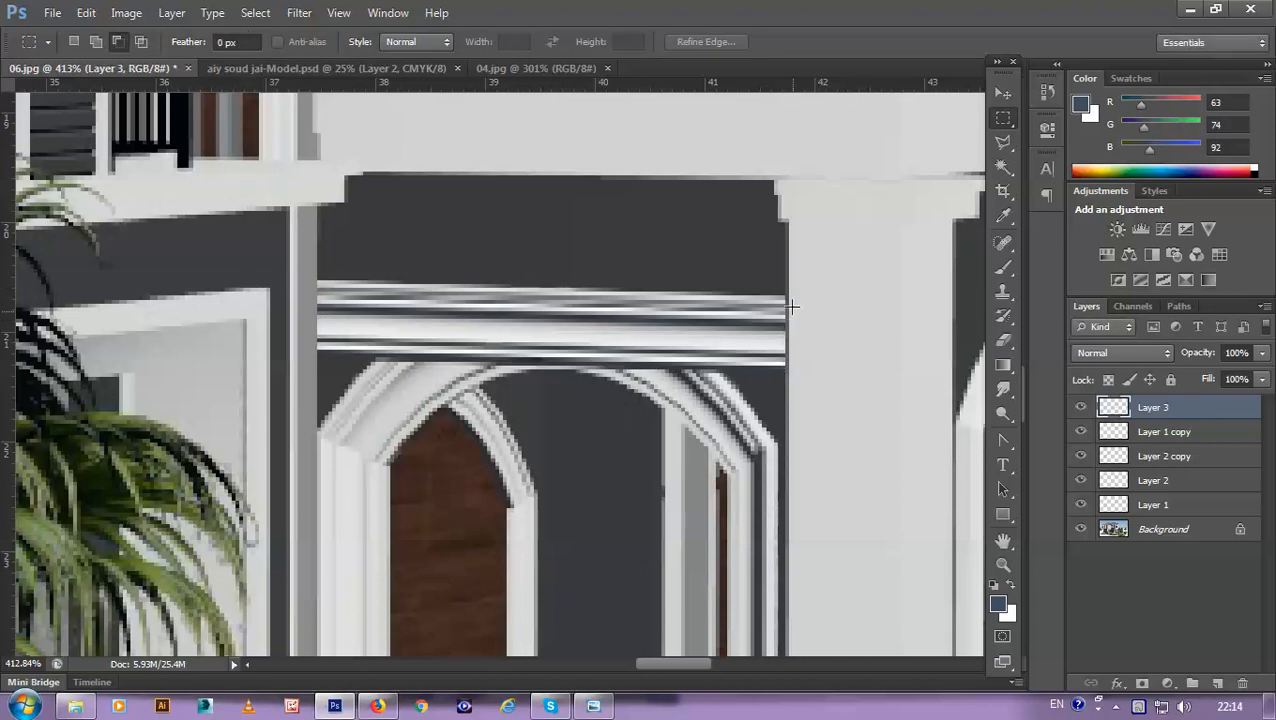
pyautogui.scroll(-5, 790, 316)
pyautogui.scroll(3, 790, 318)
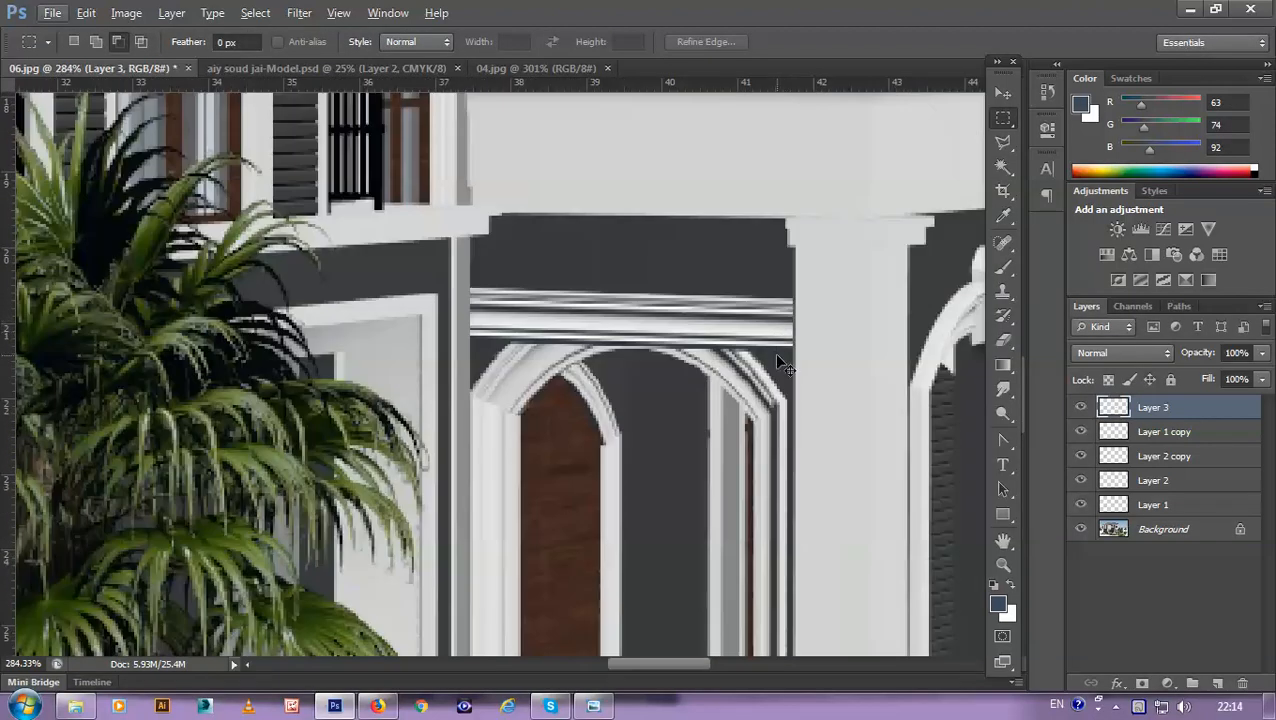
pyautogui.hotkey('ctrl', 'z')
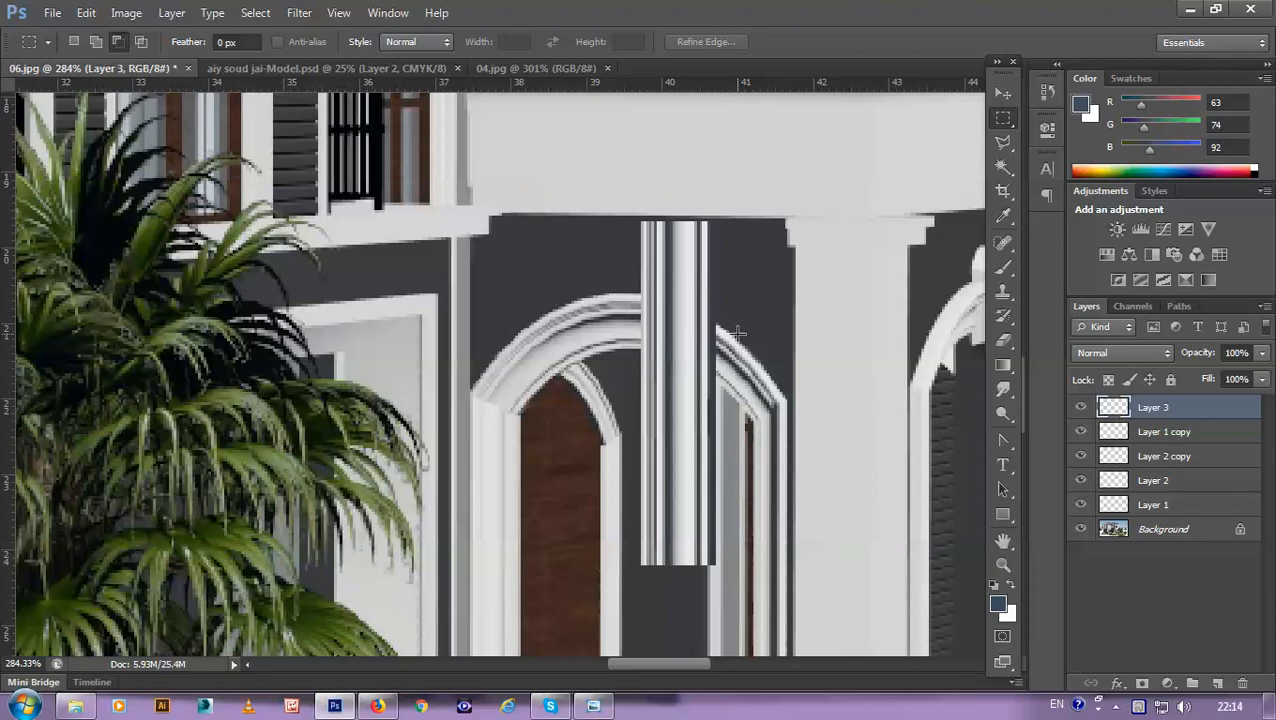
# Step: Rotate the pasted moulding 90° clockwise, place it above the entrance arch and thin it to 78.57%
pyautogui.hotkey('ctrl', 't')
pyautogui.rightClick(684, 311)
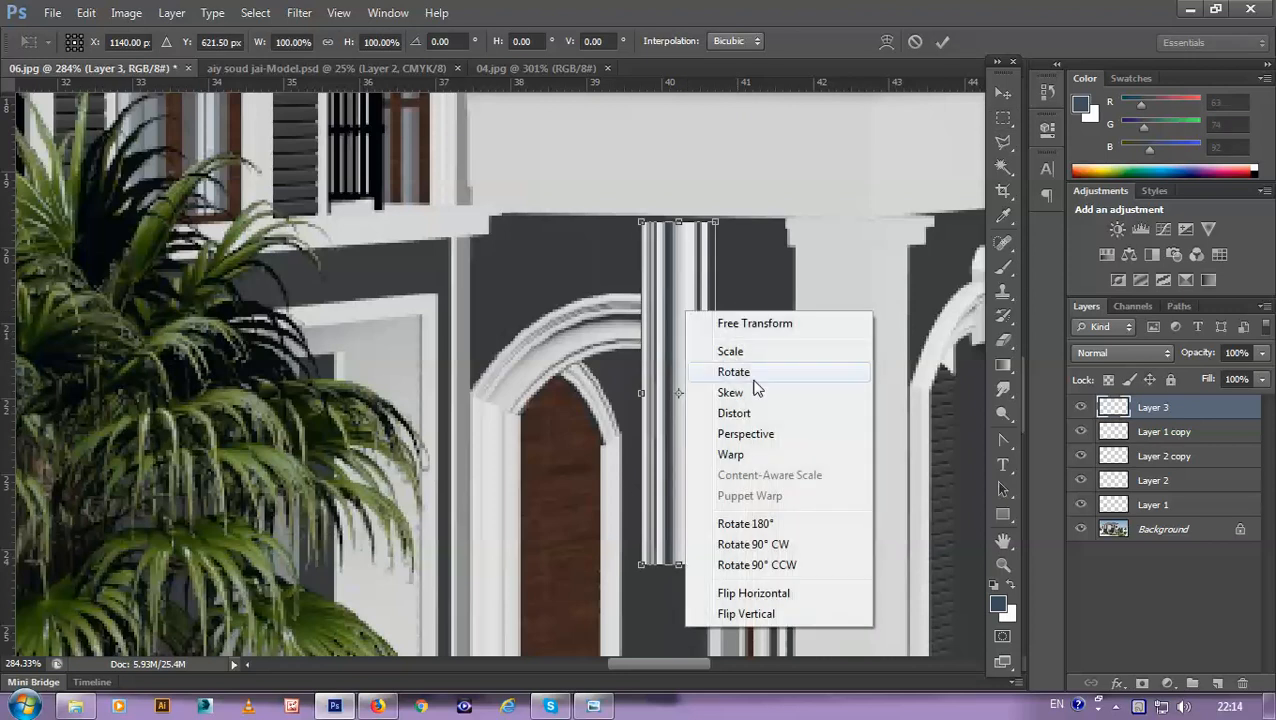
pyautogui.click(785, 544)
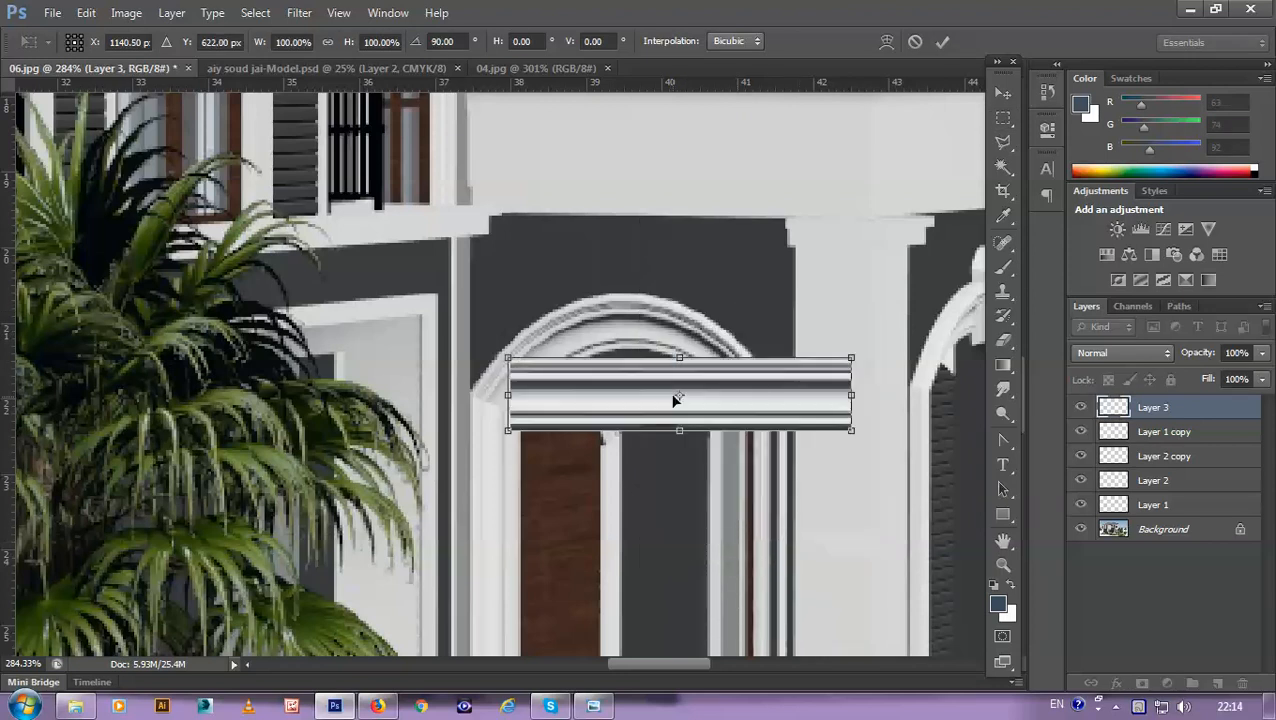
pyautogui.moveTo(748, 407); pyautogui.dragTo(685, 336)
pyautogui.moveTo(620, 364)
pyautogui.mouseDown()
pyautogui.moveTo(621, 378)
pyautogui.moveTo(621, 351)
pyautogui.mouseUp()
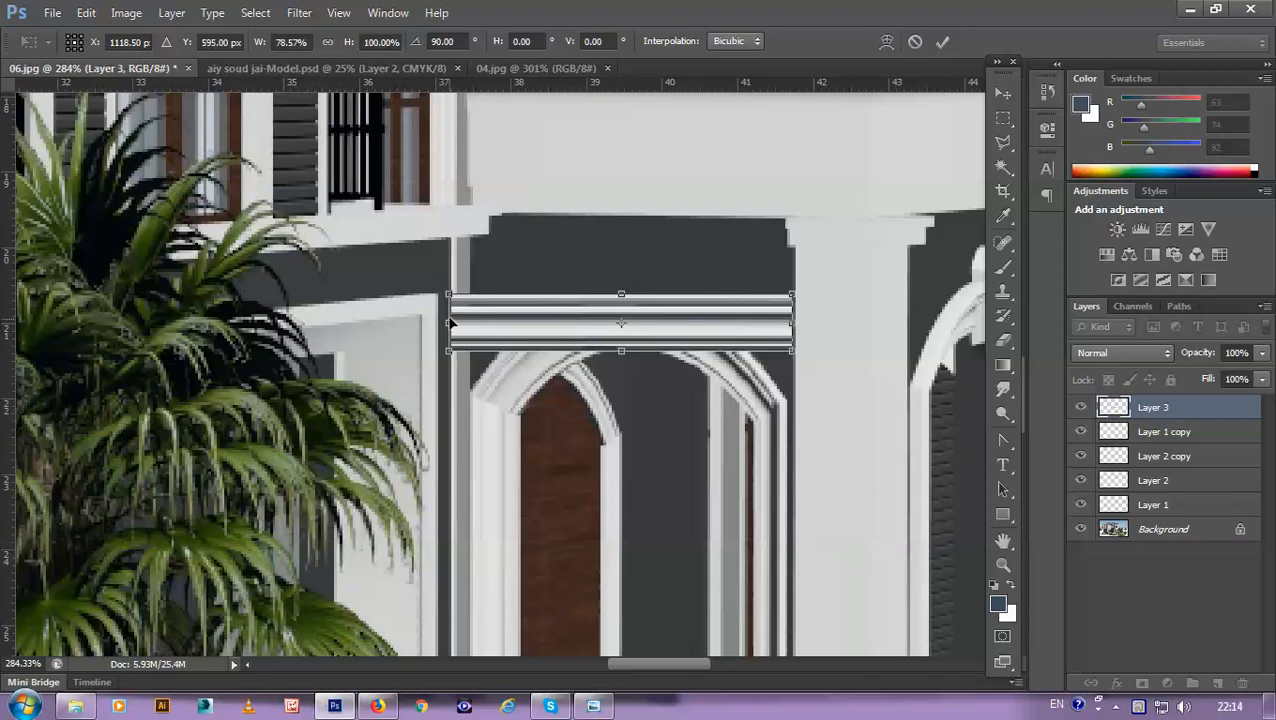
# Step: Shorten the moulding to 94.57% so its left end meets the wall corner, and raise it to Y 593 px
pyautogui.moveTo(448, 320); pyautogui.dragTo(470, 322)
pyautogui.scroll(5, 490, 310)
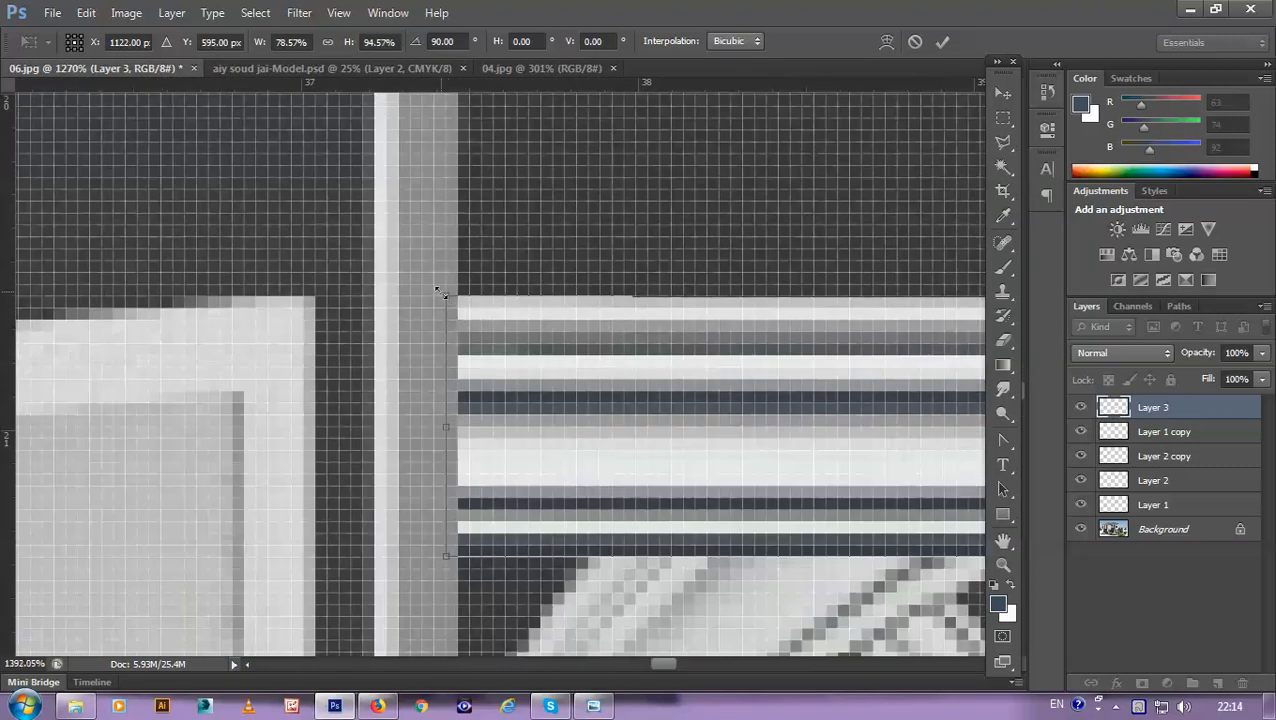
pyautogui.scroll(1, 440, 292)
pyautogui.moveTo(448, 297); pyautogui.dragTo(450, 284)
pyautogui.hotkey('ctrl', 'z')
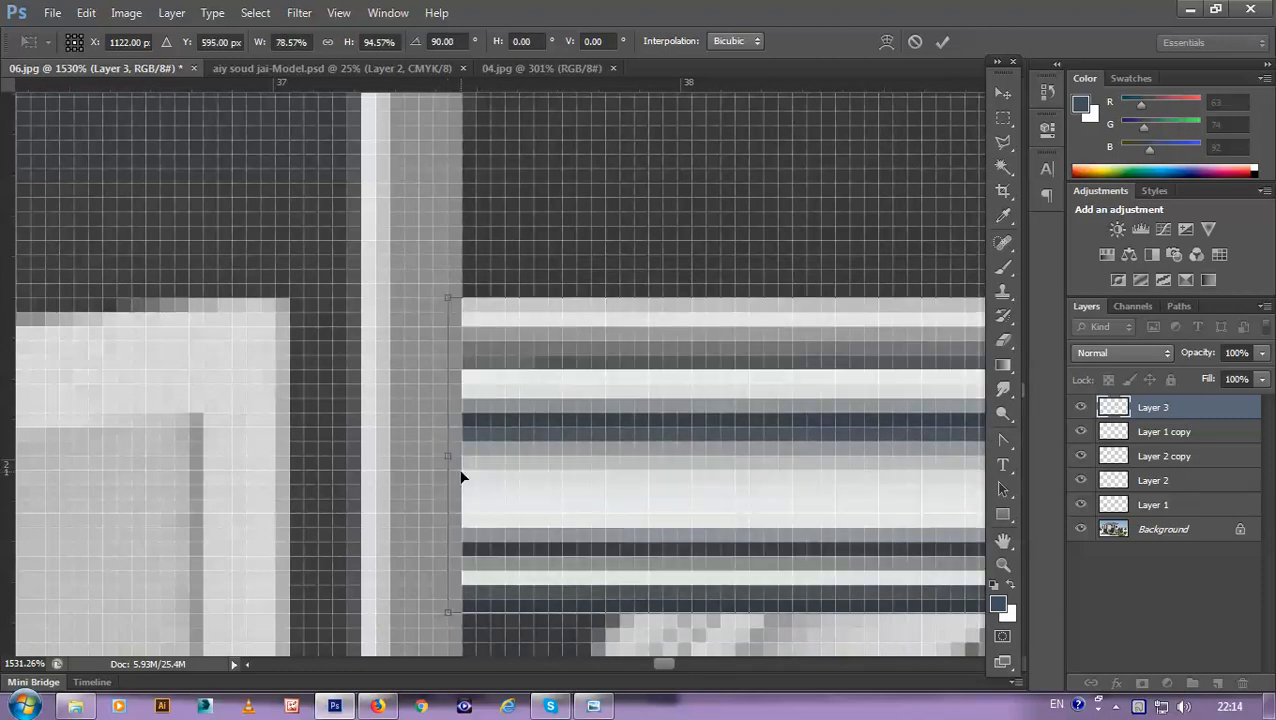
pyautogui.moveTo(449, 455); pyautogui.dragTo(453, 428)
# Step: Skew the moulding by about -2.06° so its left end rises to follow the porch perspective, and apply the transform
pyautogui.scroll(-8, 453, 430)
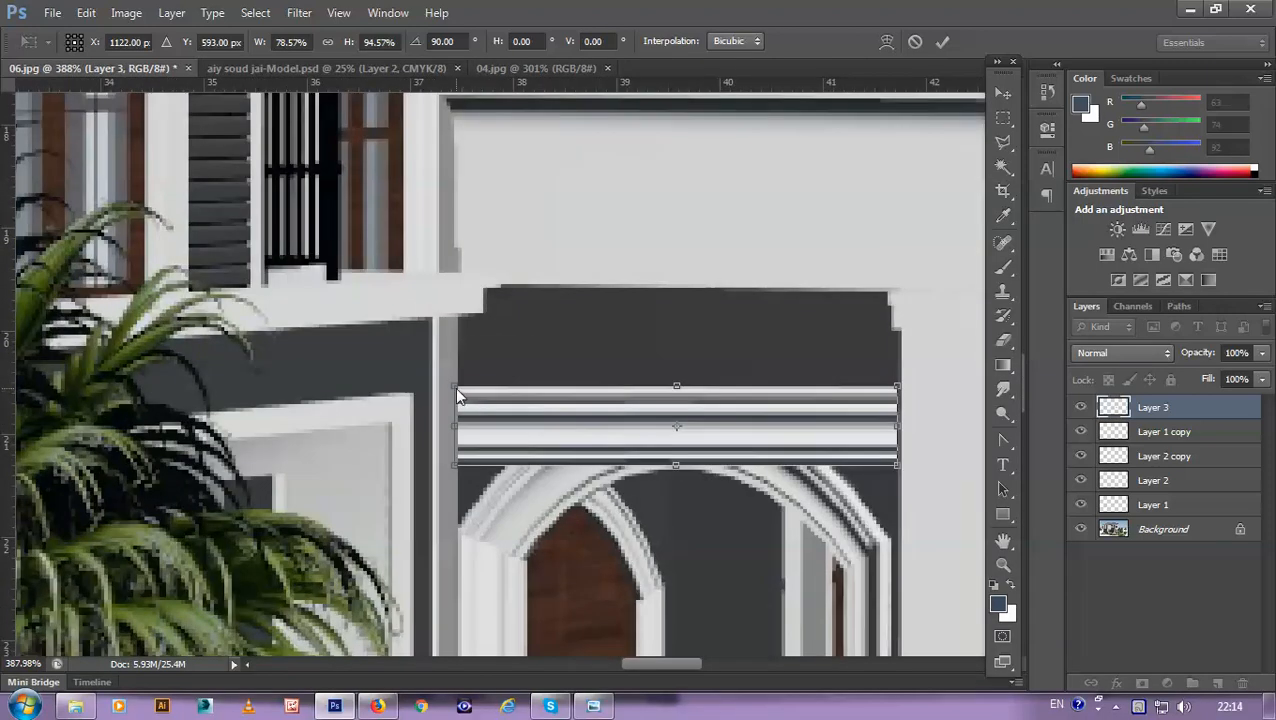
pyautogui.moveTo(456, 395)
pyautogui.mouseDown()
pyautogui.moveTo(453, 378)
pyautogui.moveTo(459, 394)
pyautogui.mouseUp()
pyautogui.moveTo(453, 388); pyautogui.dragTo(455, 377)
pyautogui.moveTo(454, 461); pyautogui.dragTo(454, 453)
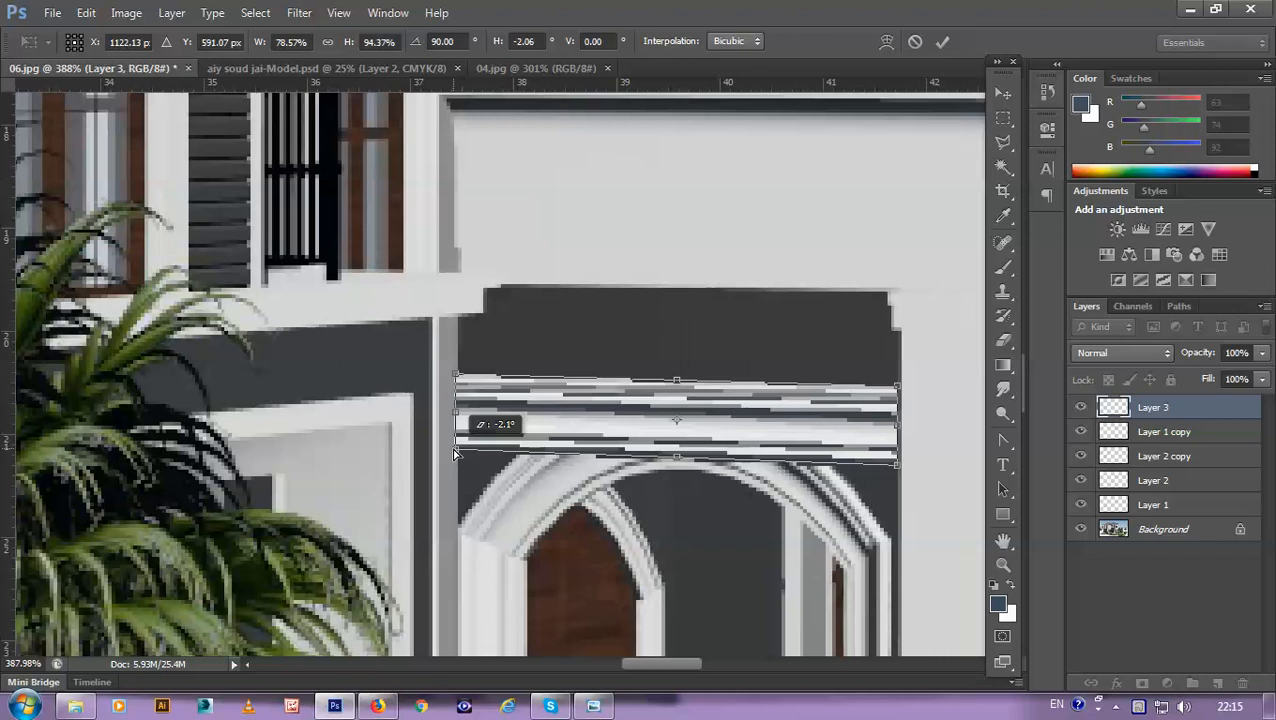
pyautogui.moveTo(454, 454); pyautogui.dragTo(451, 448)
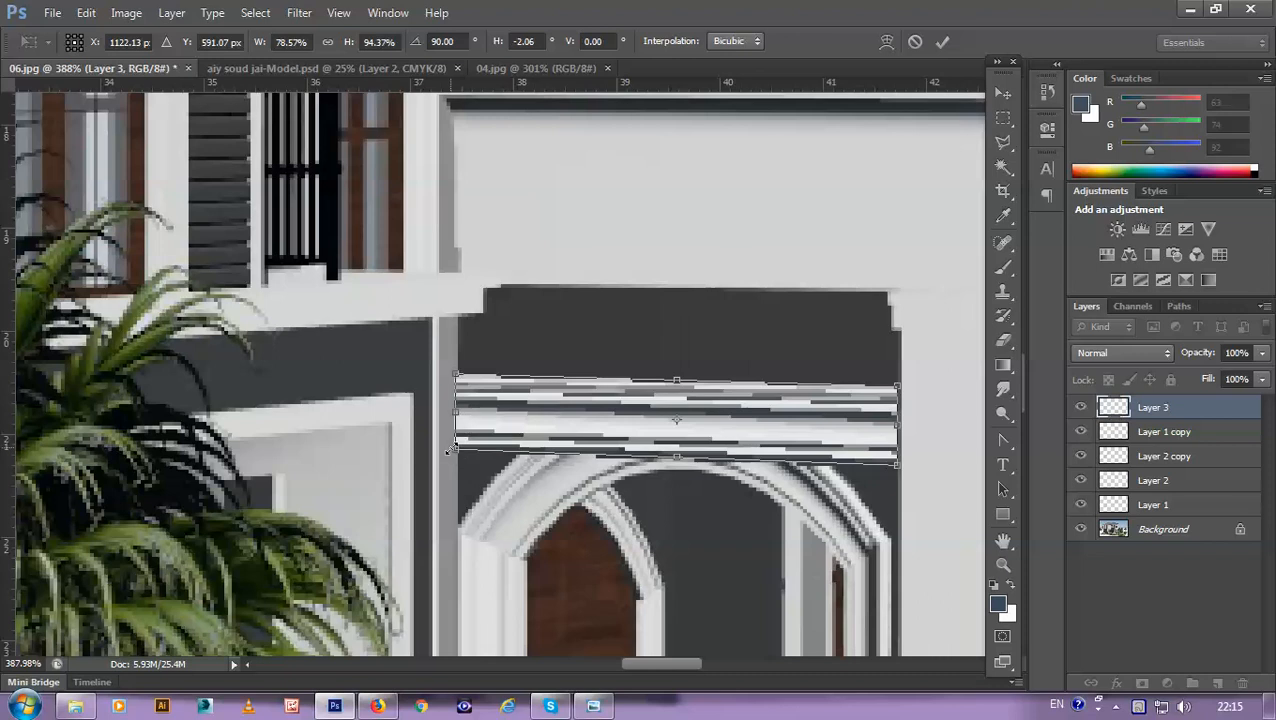
pyautogui.press('Return')
# Step: Thin the moulding further by lowering its upper edge with Free Transform, apply it and check it against the entrance
pyautogui.scroll(-5, 573, 421)
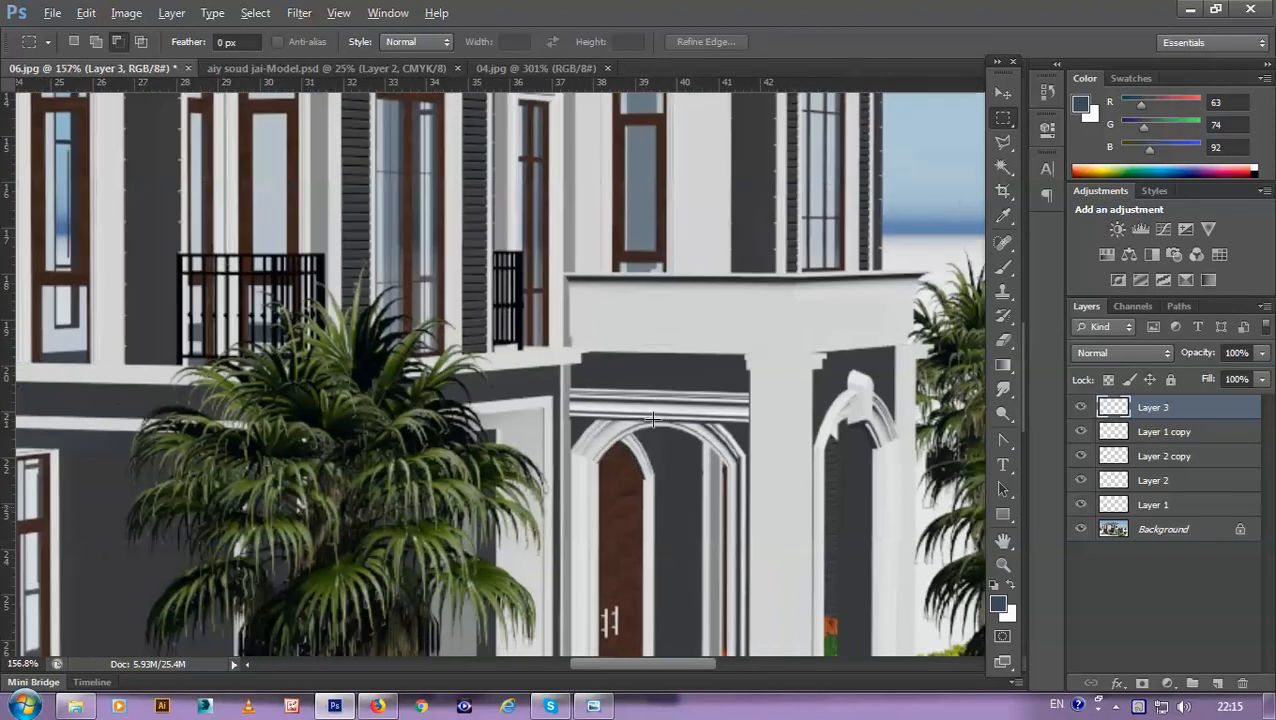
pyautogui.scroll(4, 704, 428)
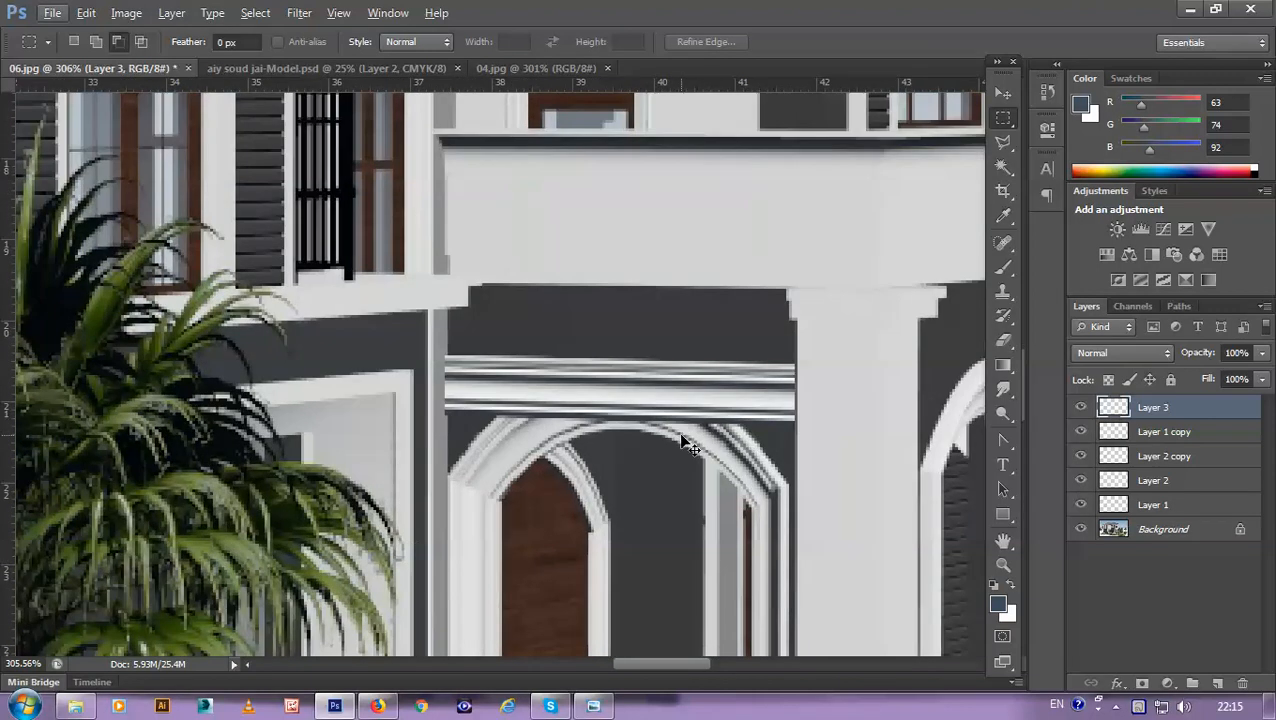
pyautogui.hotkey('ctrl', 't')
pyautogui.moveTo(620, 355); pyautogui.dragTo(620, 369)
pyautogui.press('Return')
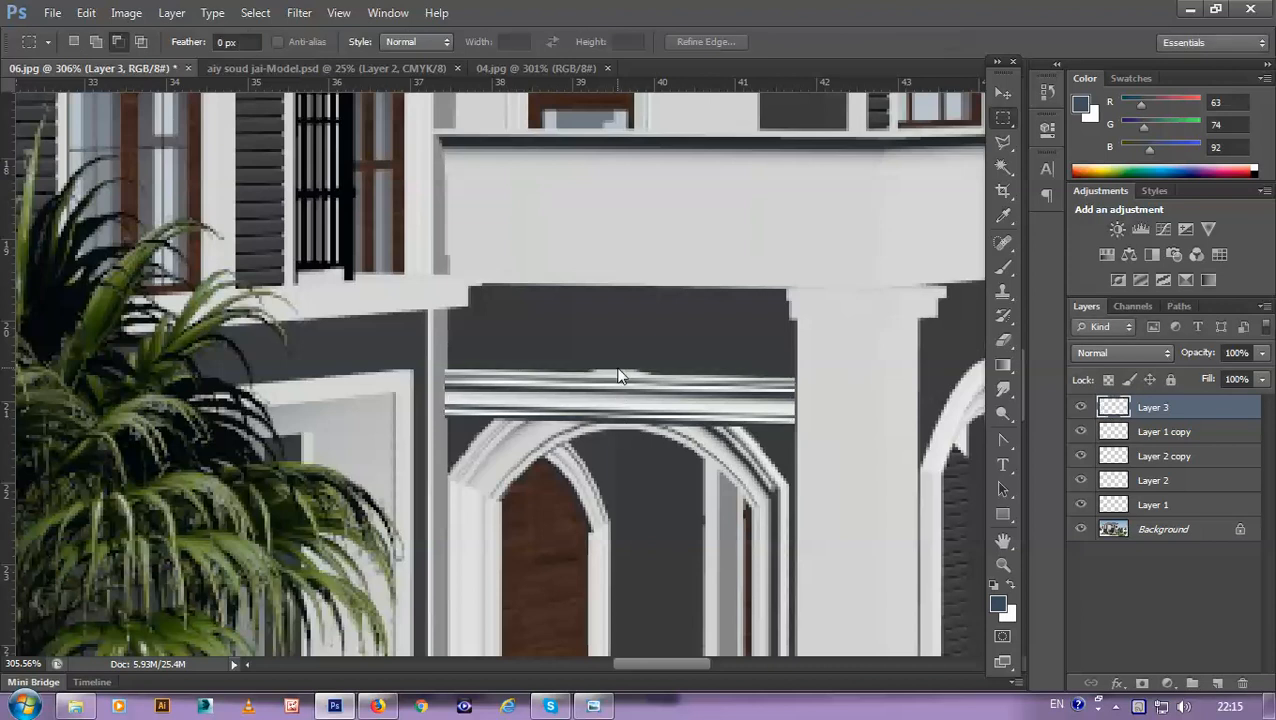
pyautogui.scroll(-2, 700, 372)
pyautogui.scroll(-2, 700, 372)
pyautogui.scroll(4, 690, 371)
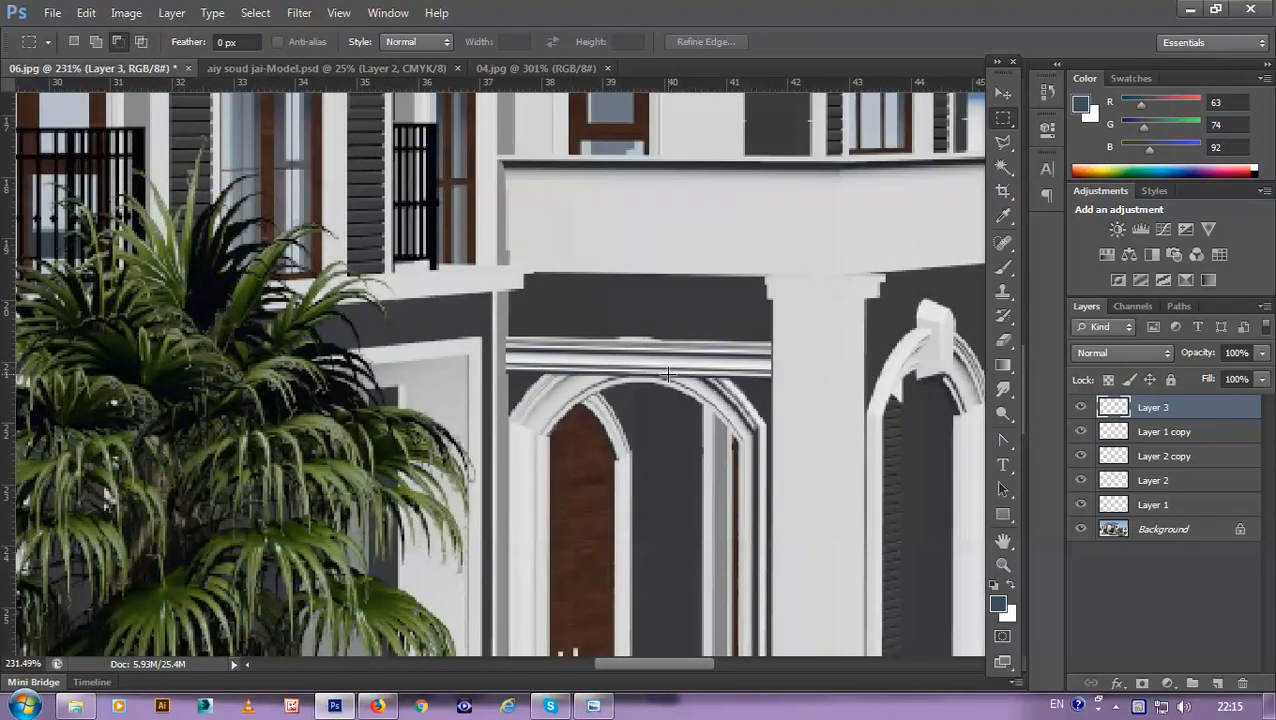
# Step: Nudge the white moulding slightly upward above the entrance arch
pyautogui.press('v')
pyautogui.press('Up')
pyautogui.press('Up')
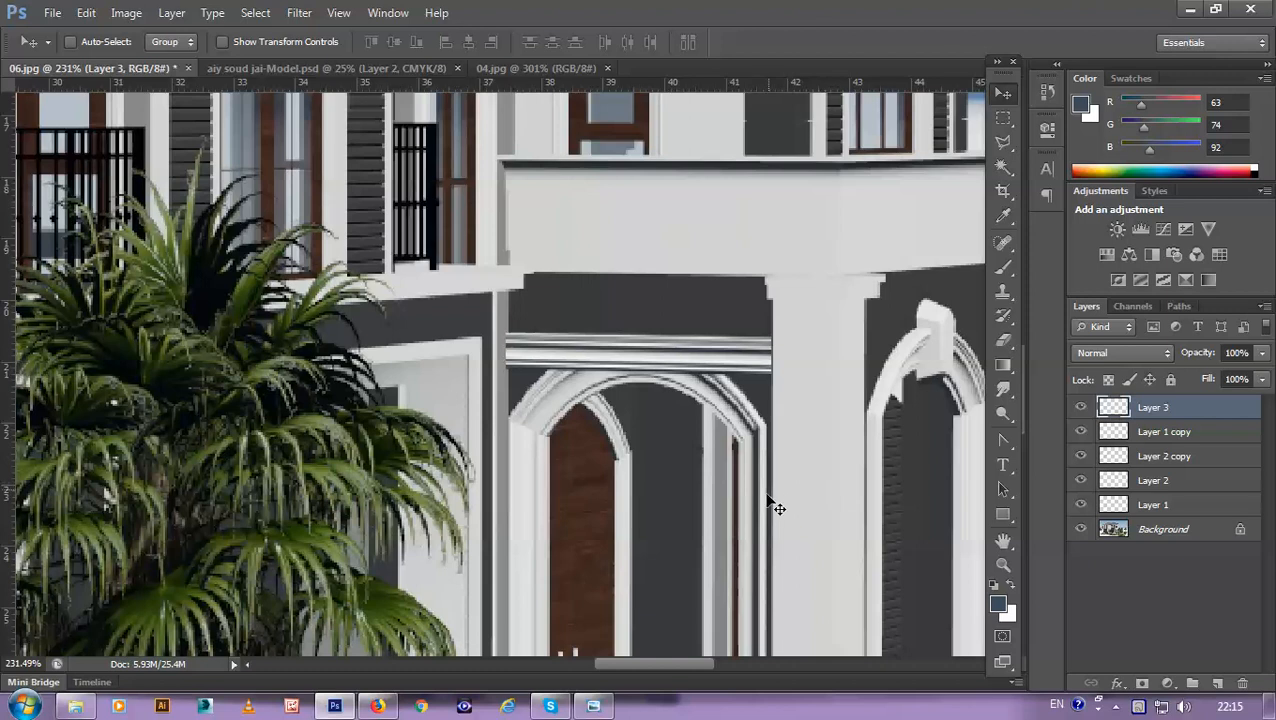
pyautogui.press('m')
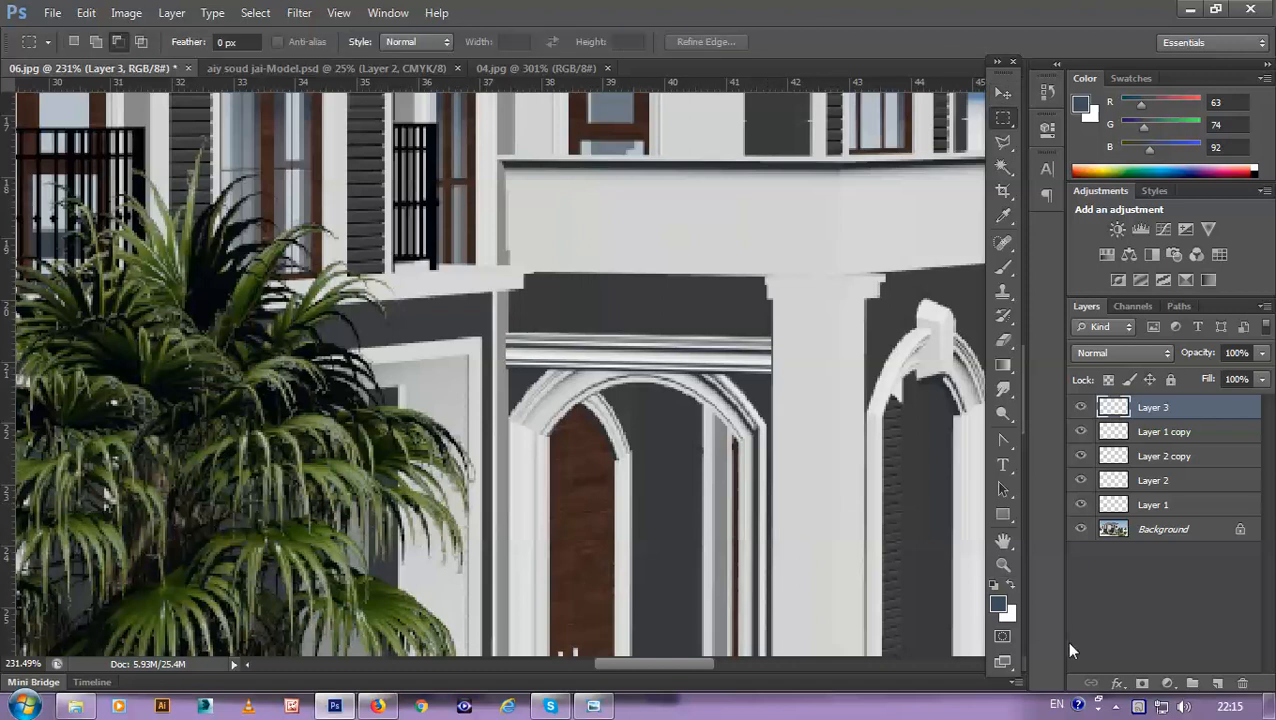
# Step: Gather Layer 1 copy, Layer 2 copy, Layer 2 and Layer 1 into a new layer group and collapse it
pyautogui.click(1148, 532)
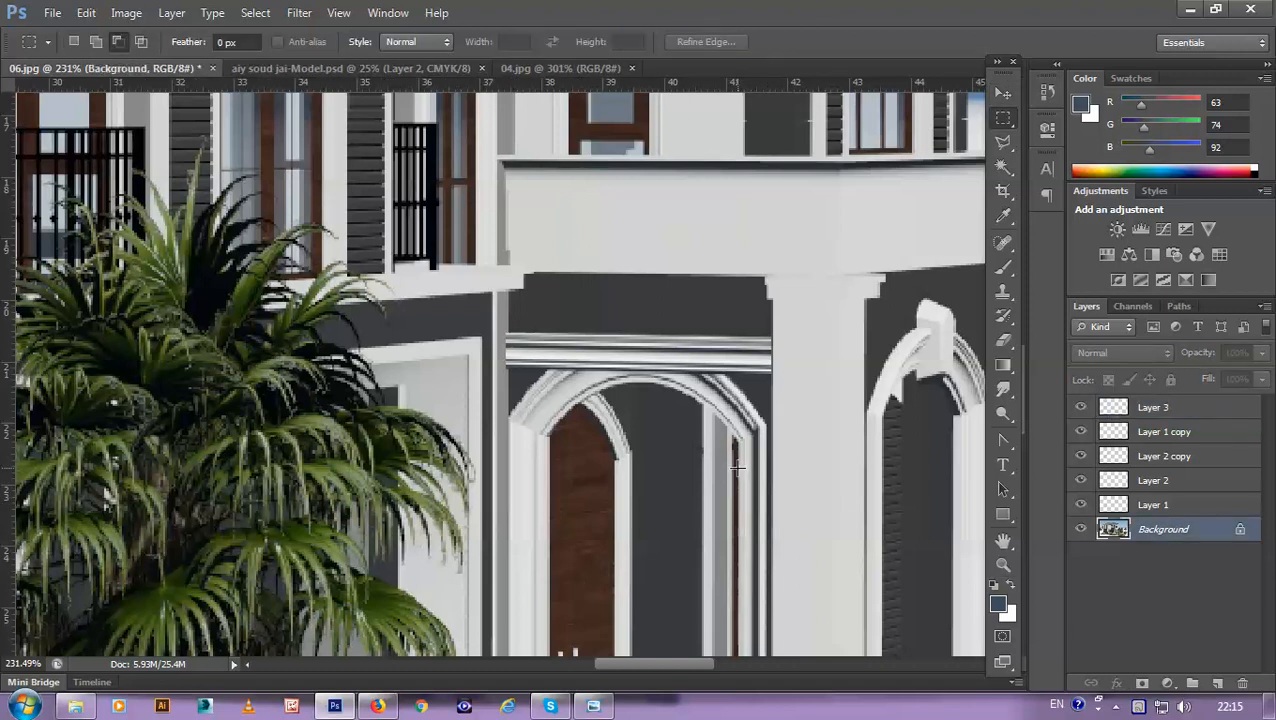
pyautogui.click(1127, 436)
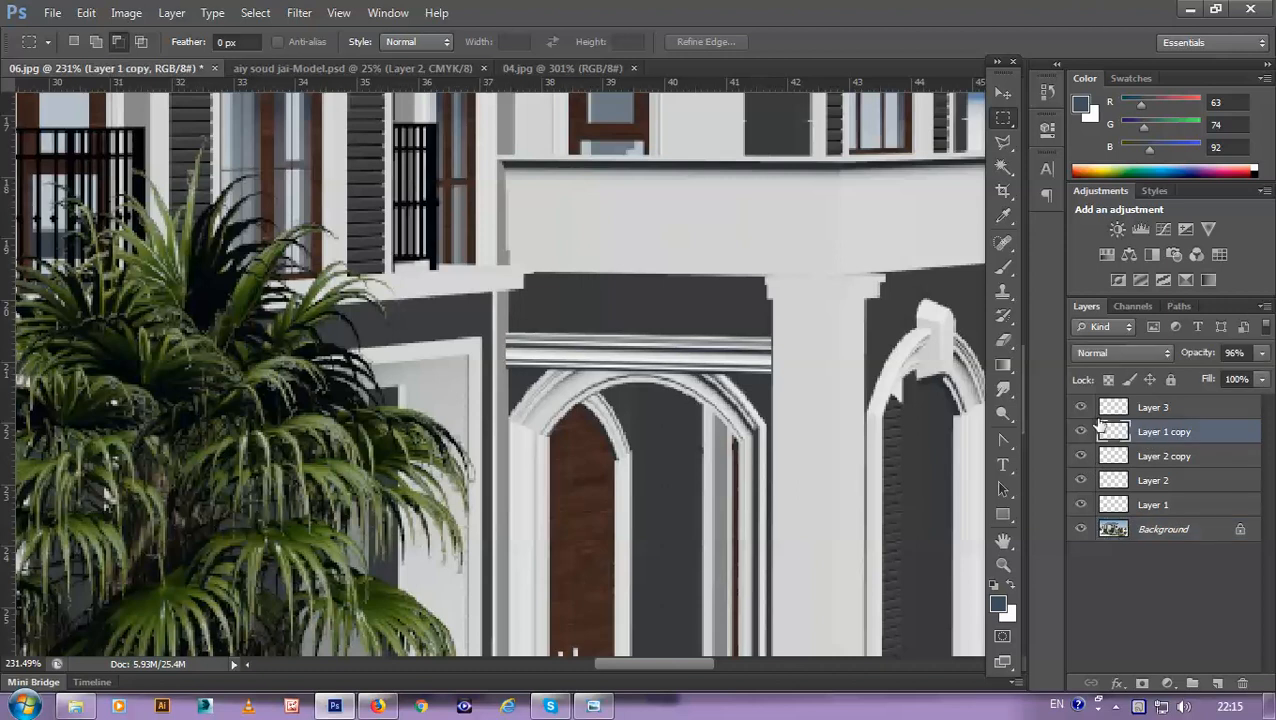
pyautogui.click(1081, 406)
pyautogui.click(1081, 406)
pyautogui.keyDown('shift'); pyautogui.click(1168, 506); pyautogui.keyUp('shift')
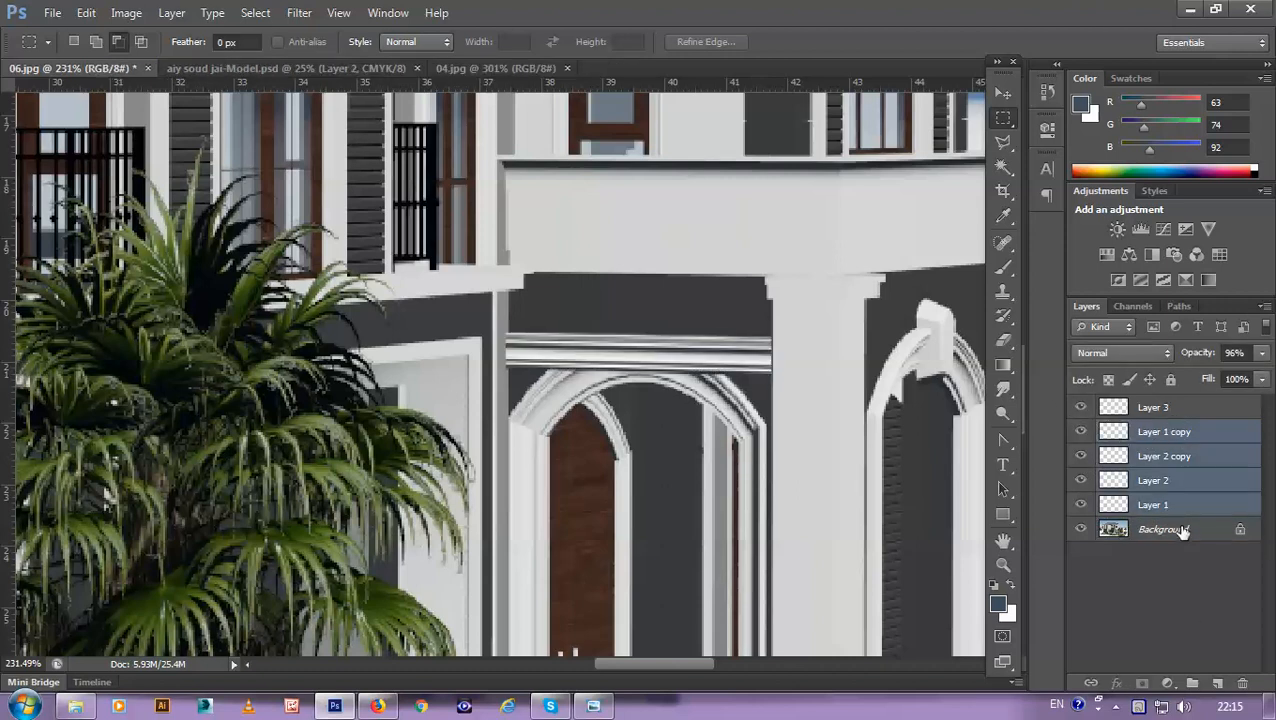
pyautogui.click(1193, 690)
pyautogui.click(1163, 458)
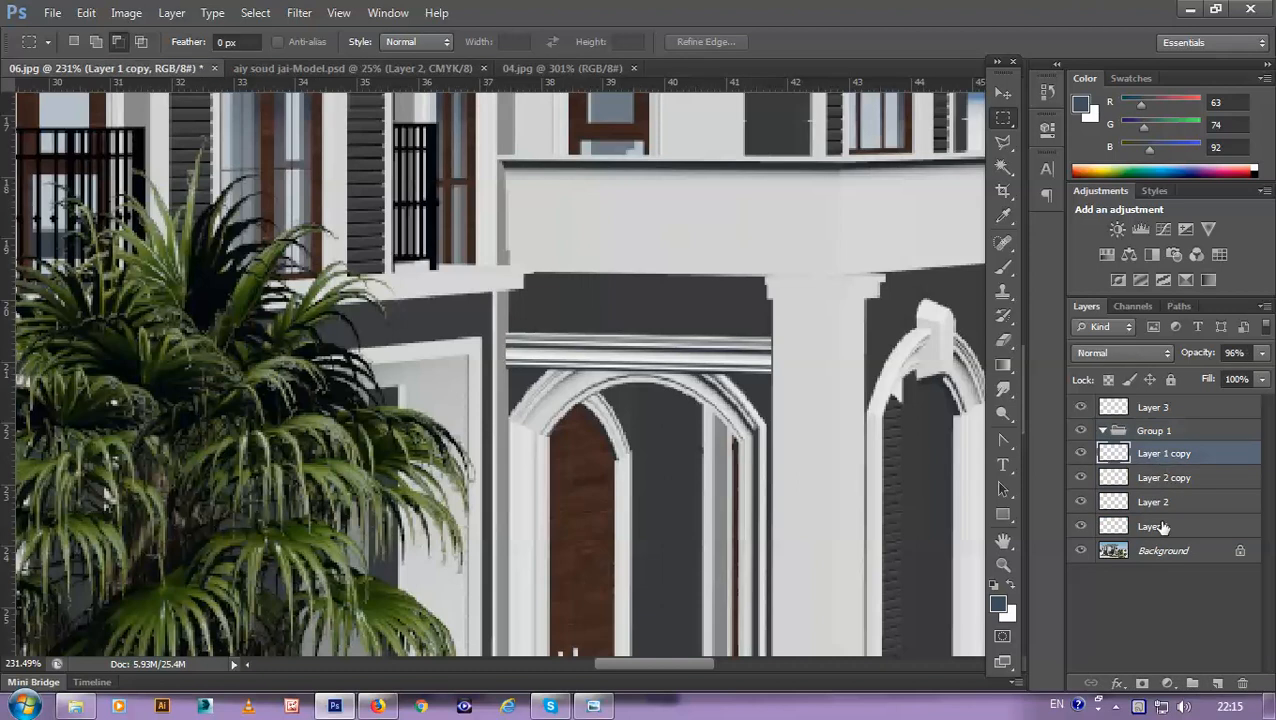
pyautogui.keyDown('shift'); pyautogui.click(1157, 526); pyautogui.keyUp('shift')
pyautogui.moveTo(1160, 484); pyautogui.dragTo(1153, 432)
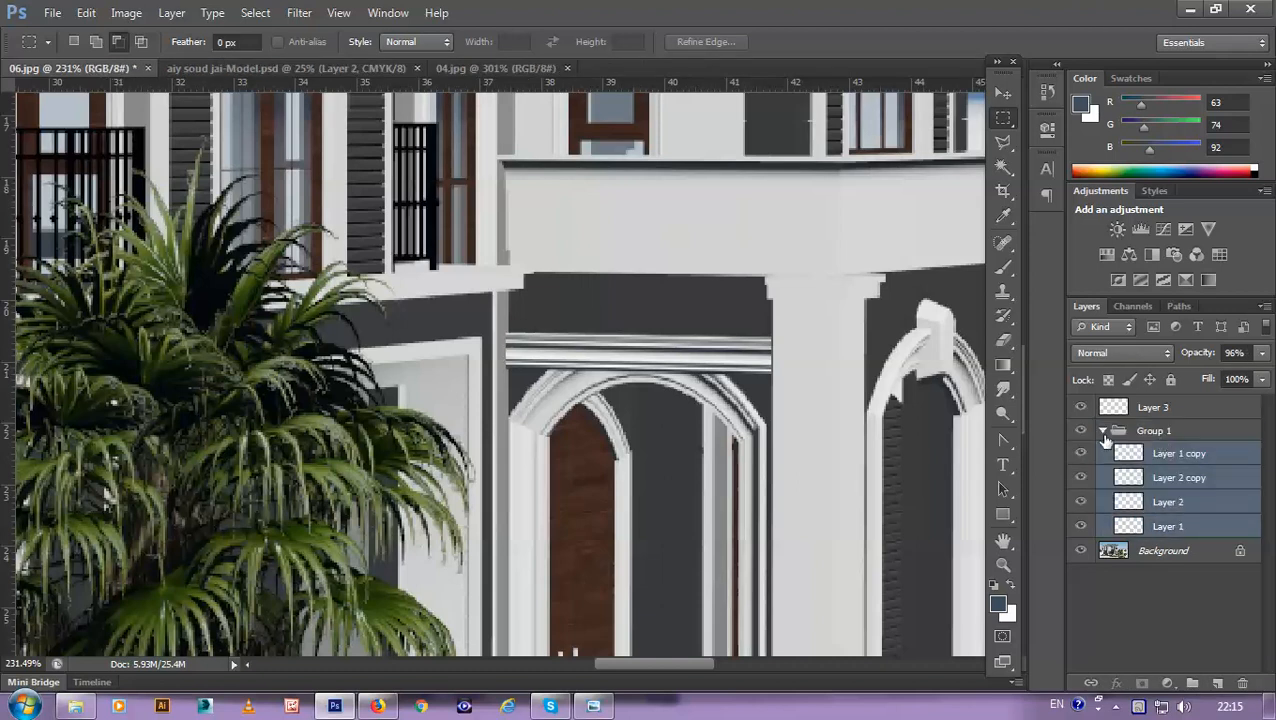
pyautogui.click(1103, 434)
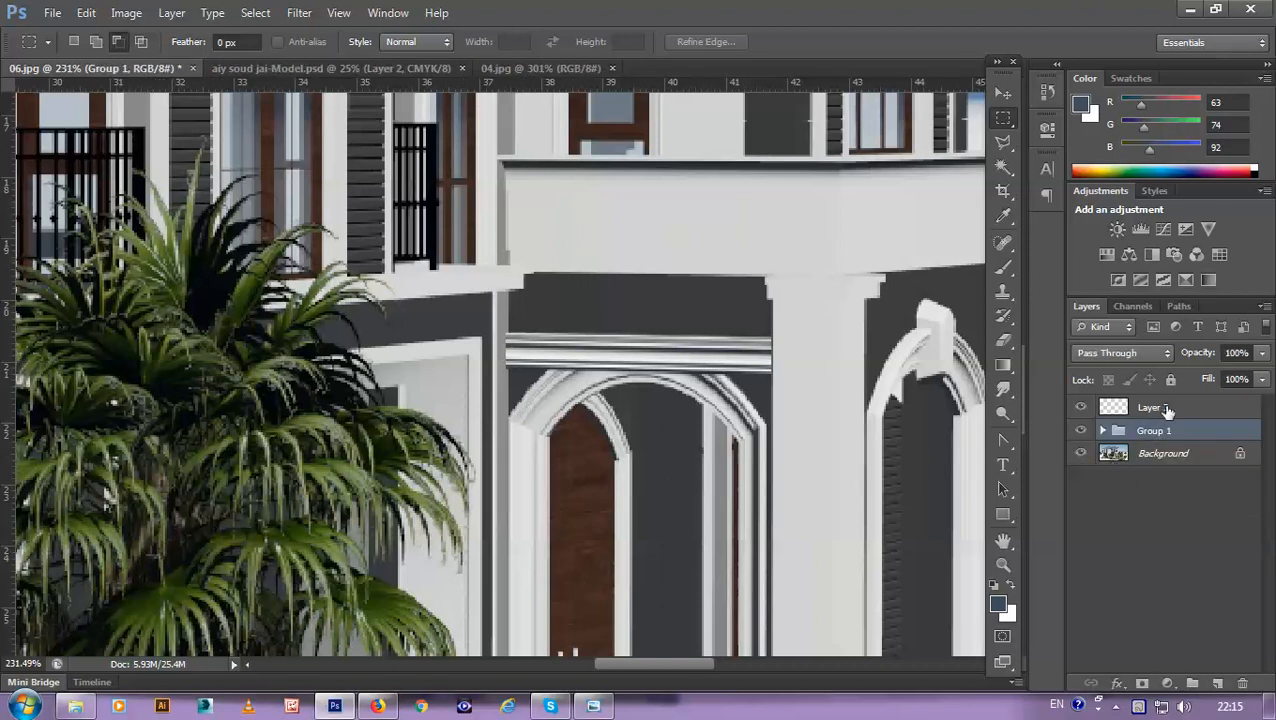
# Step: Copy a straight section of the entrance's right jamb from the Background to a new layer and place it above the layer group
pyautogui.click(1160, 410)
pyautogui.click(1160, 457)
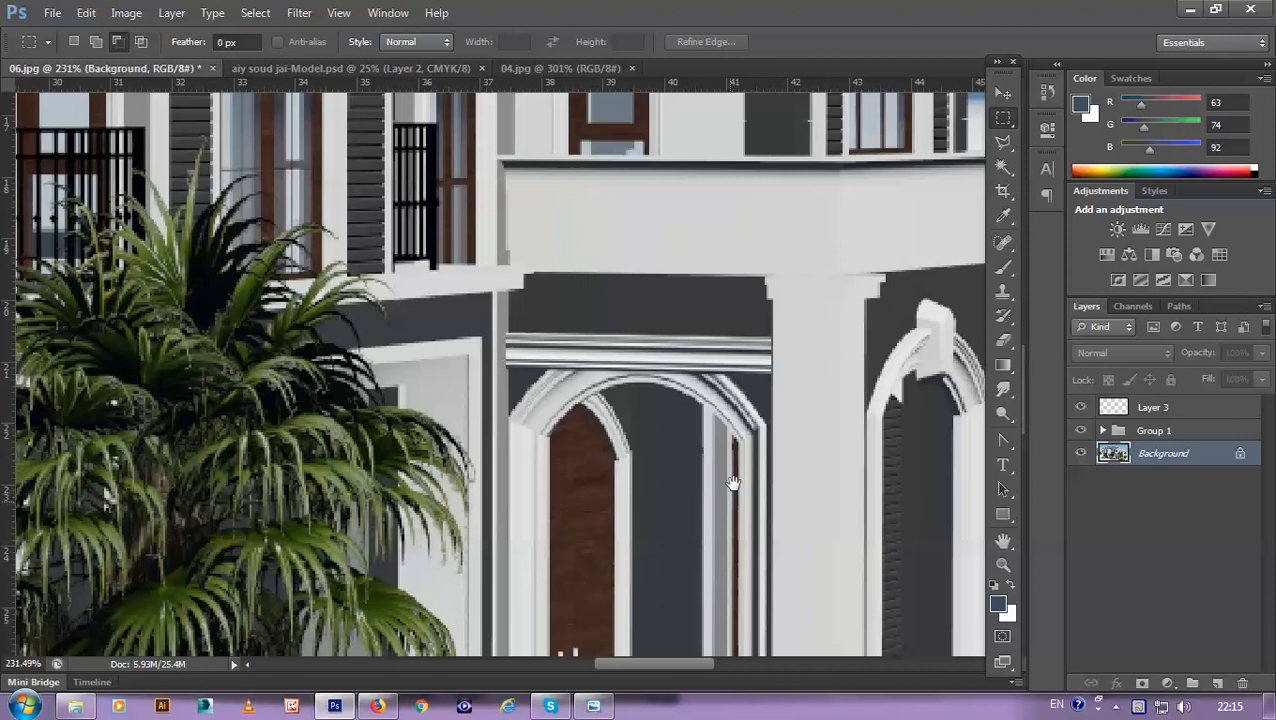
pyautogui.scroll(-2, 752, 492)
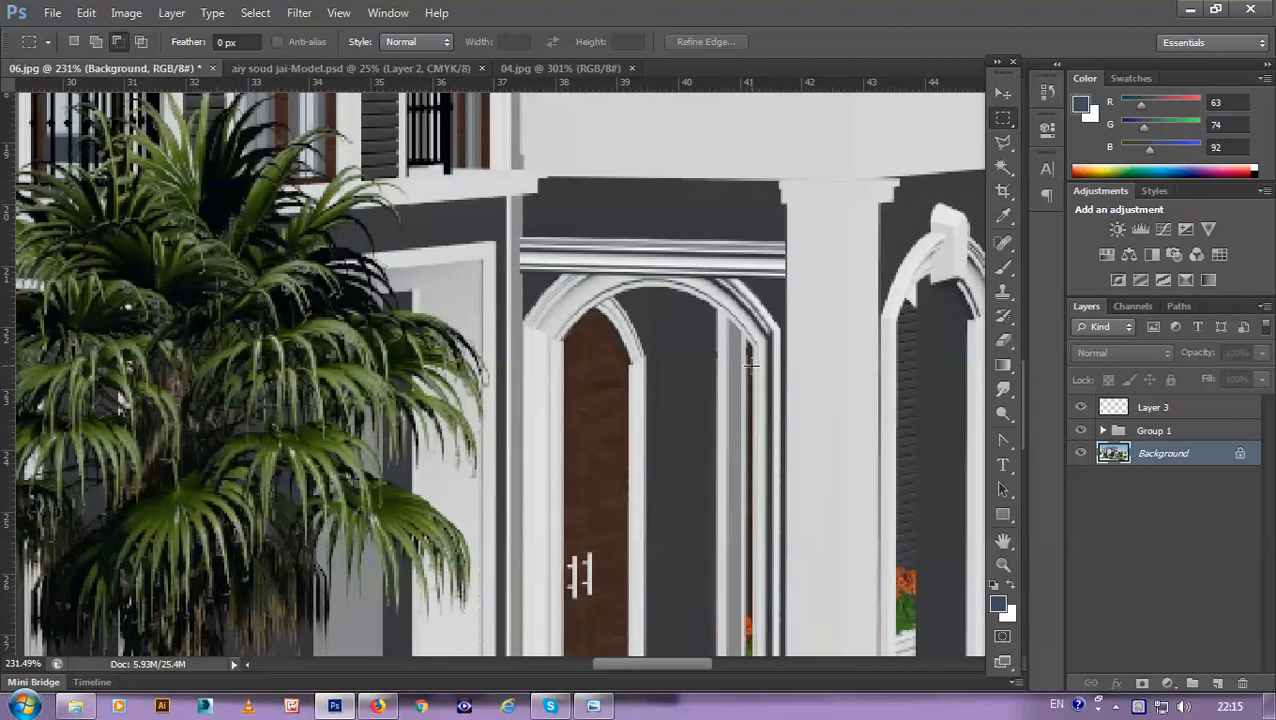
pyautogui.scroll(-4, 755, 365)
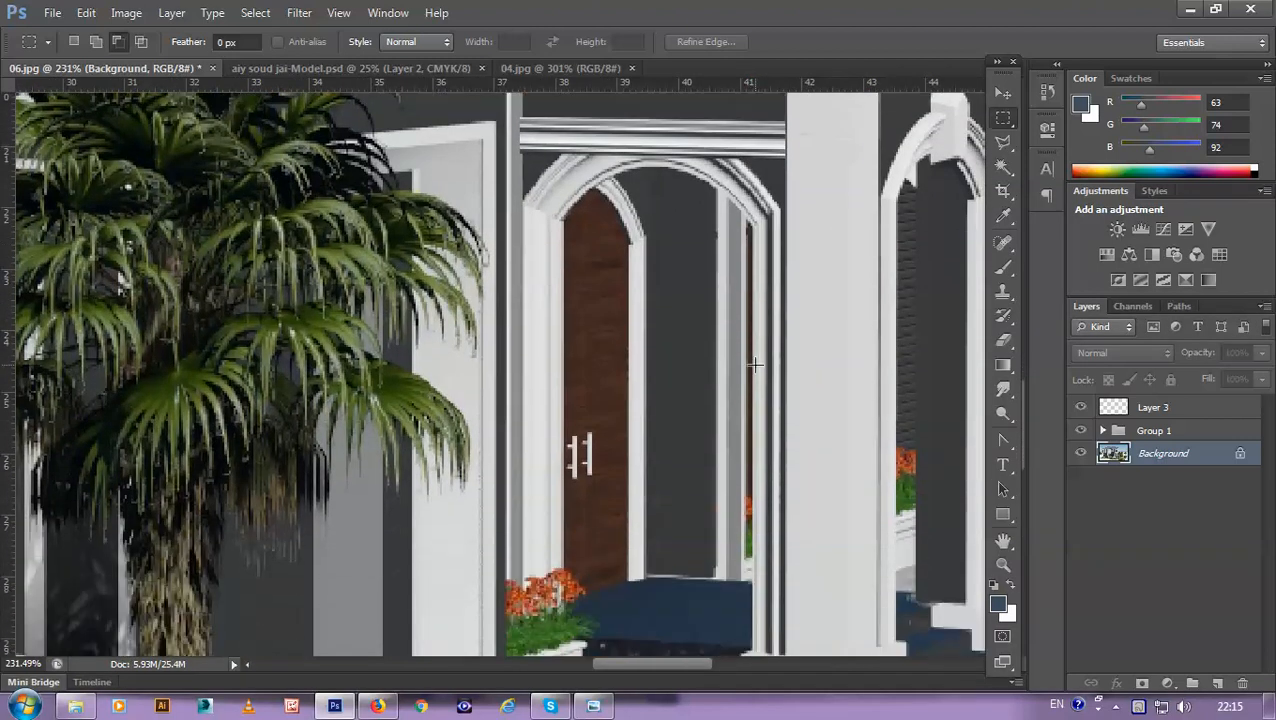
pyautogui.scroll(4, 755, 366)
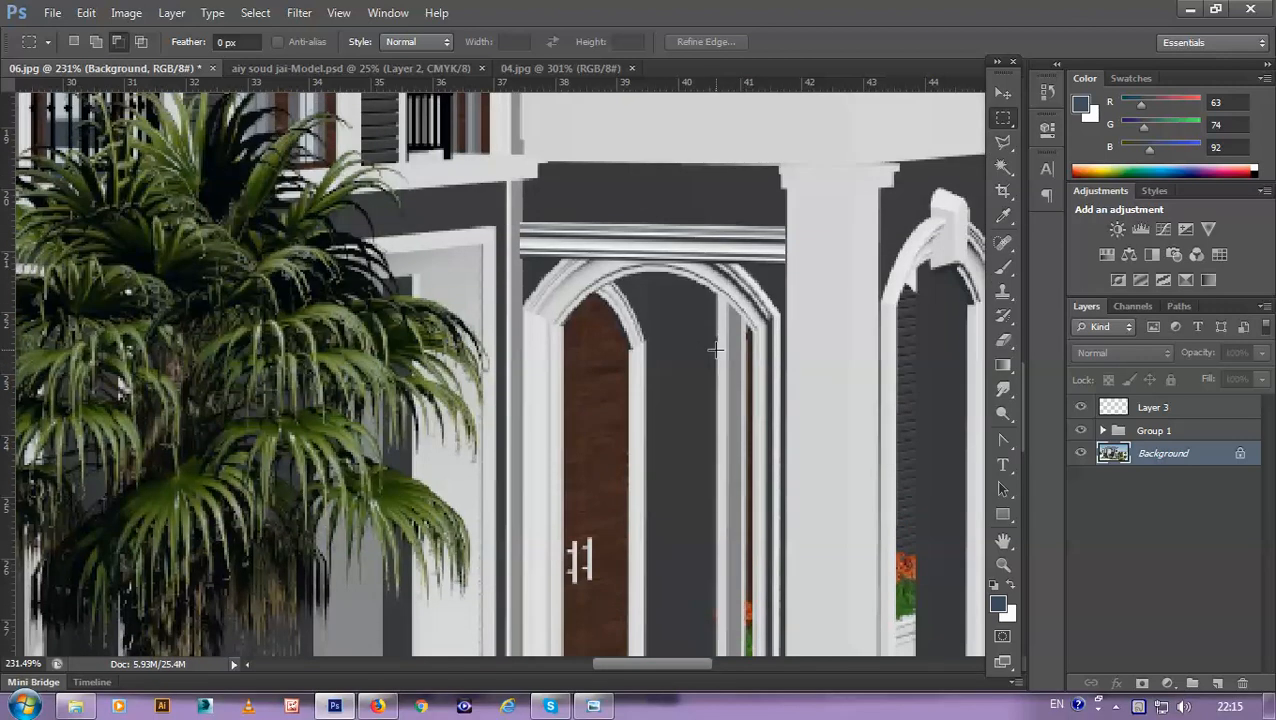
pyautogui.moveTo(712, 350); pyautogui.dragTo(785, 500)
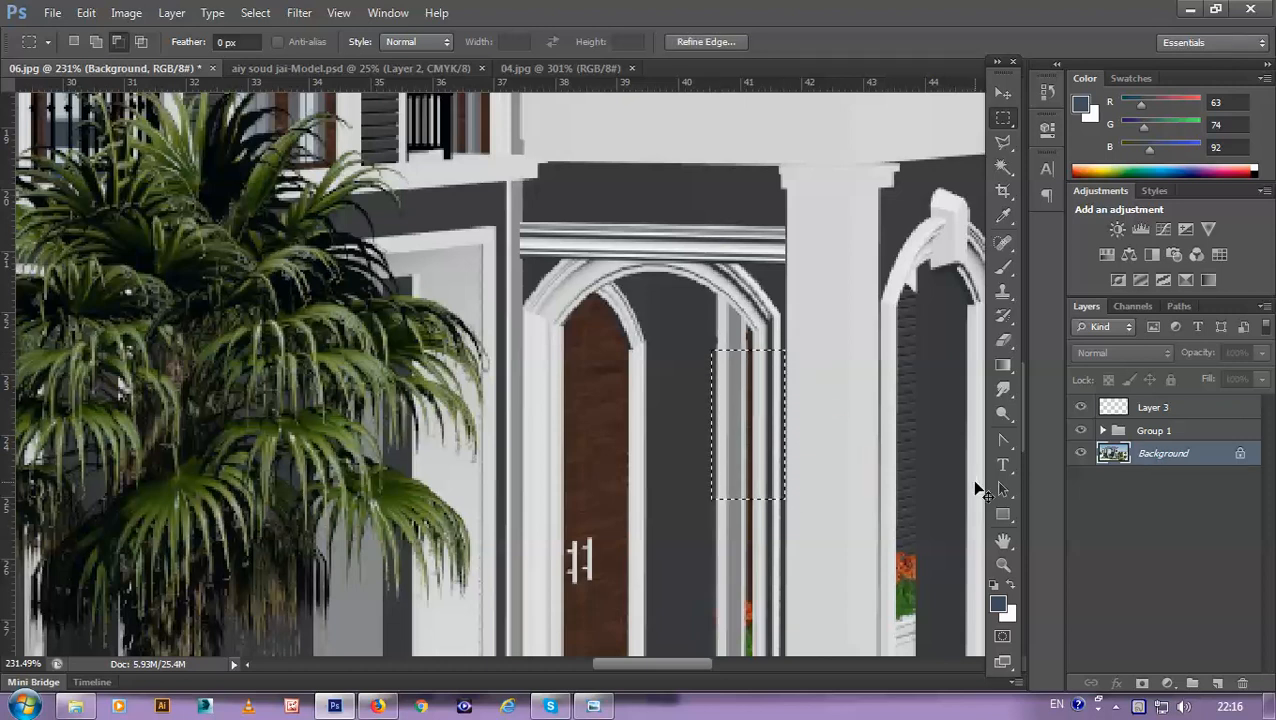
pyautogui.hotkey('ctrl', 'j')
pyautogui.moveTo(1170, 455); pyautogui.dragTo(1160, 430)
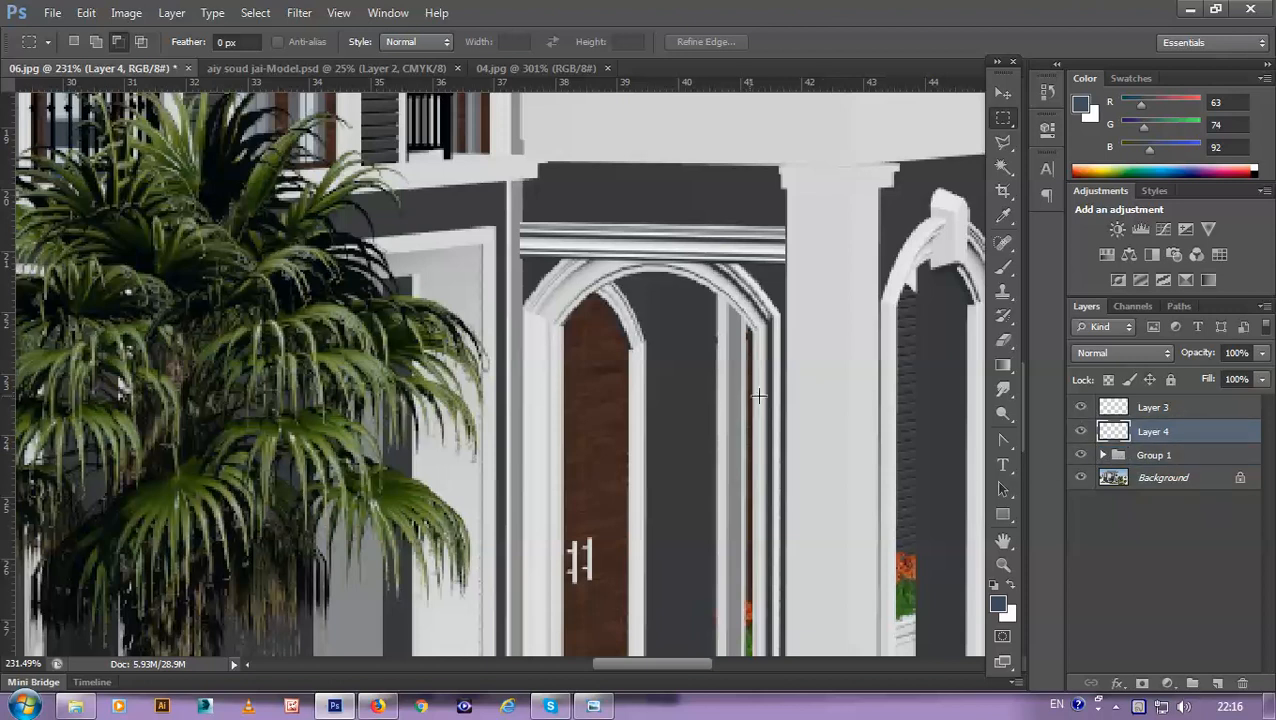
# Step: Move the copied right jamb section straight up over the arch's curve until its upper end tucks behind the moulding
pyautogui.press('v')
pyautogui.press('Up')
pyautogui.press('Up')
pyautogui.press('Up')
pyautogui.press('Up')
pyautogui.press('Up')
pyautogui.press('Up')
pyautogui.press('Up')
pyautogui.press('Up')
pyautogui.press('Up')
pyautogui.press('Up')
pyautogui.press('Up')
pyautogui.press('Up')
pyautogui.press('Up')
pyautogui.press('Up')
pyautogui.press('Up')
pyautogui.press('Up')
pyautogui.press('Up')
pyautogui.press('Up')
pyautogui.press('Up')
pyautogui.press('Up')
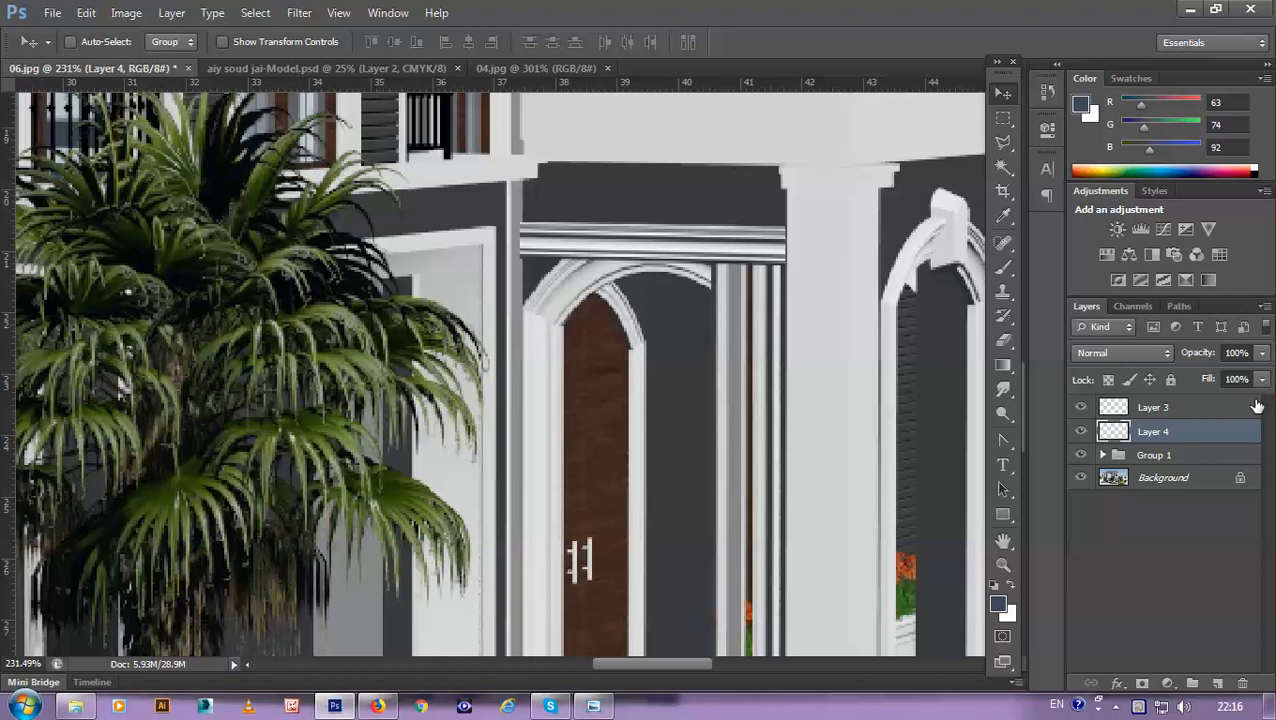
pyautogui.press('Up')
pyautogui.press('Up')
pyautogui.press('Up')
pyautogui.press('Up')
pyautogui.press('Up')
# Step: Copy a straight section of the entrance's left jamb from the Background to a new layer
pyautogui.click(1148, 481)
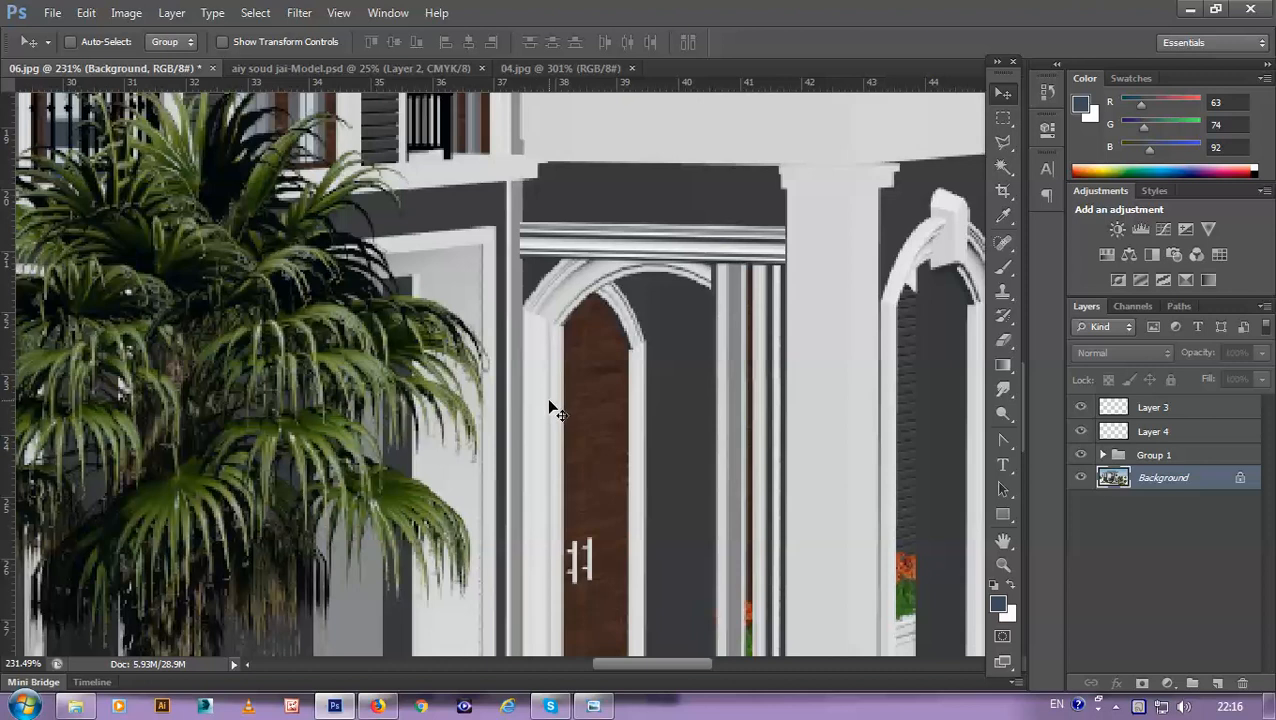
pyautogui.press('m')
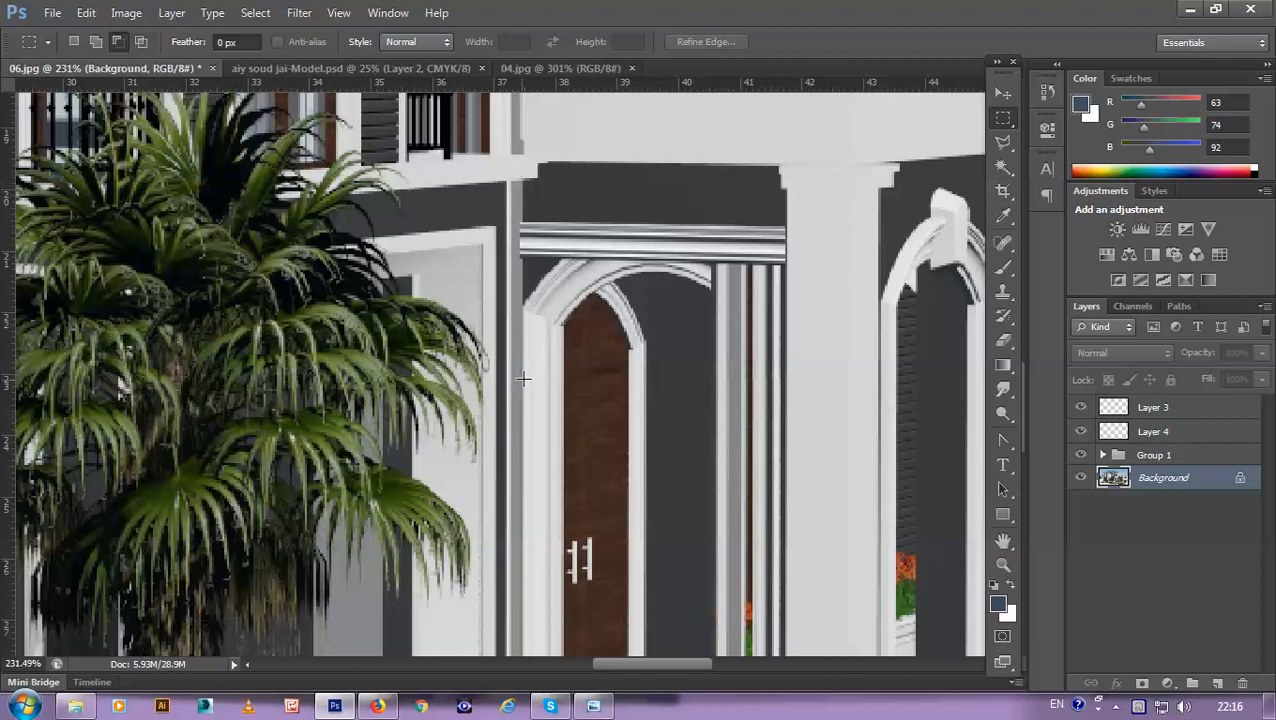
pyautogui.moveTo(522, 378); pyautogui.dragTo(563, 546)
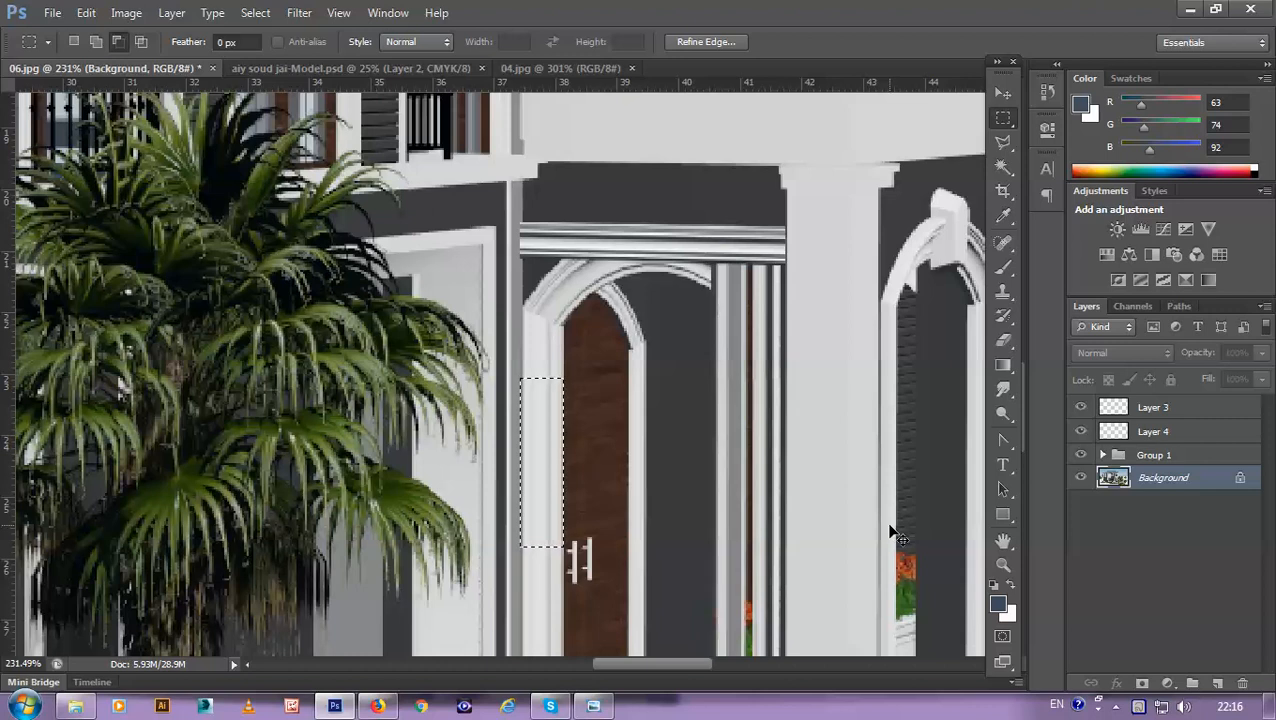
pyautogui.hotkey('ctrl', 'j')
# Step: Move the copied left jamb section straight up until its upper end sits behind the moulding without projecting above it
pyautogui.press('v')
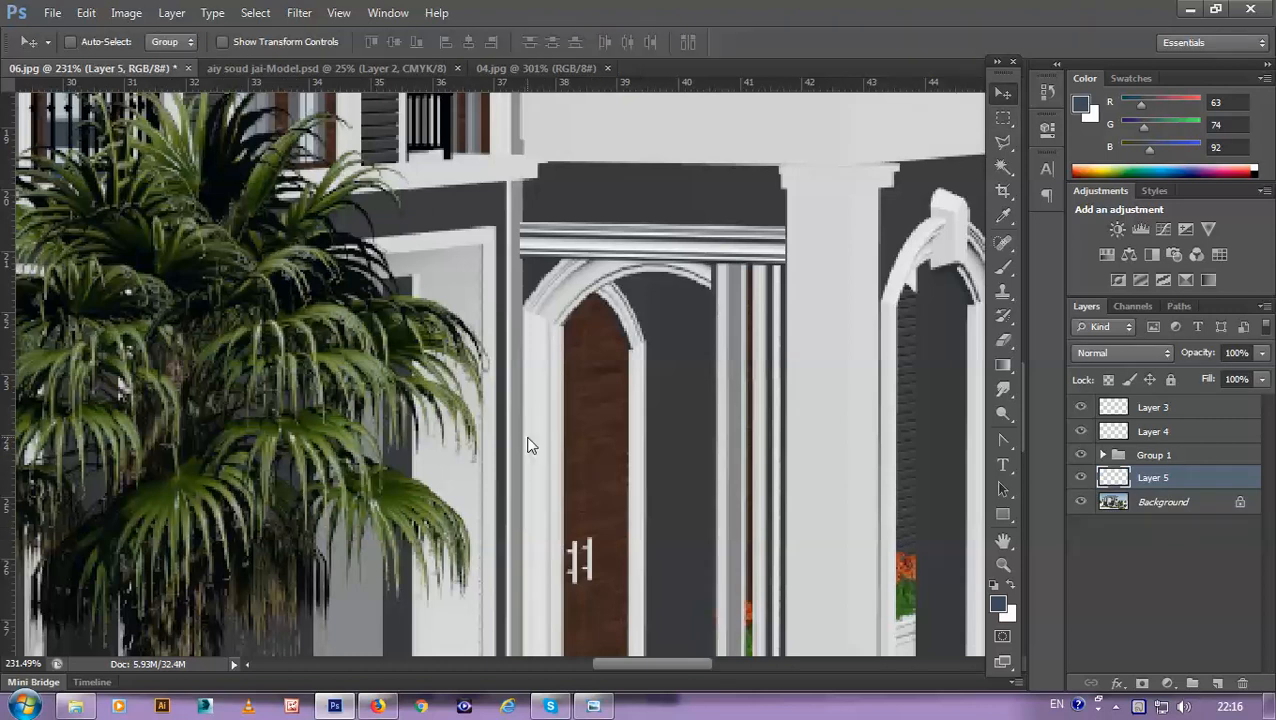
pyautogui.press('Up')
pyautogui.press('Up')
pyautogui.press('Up')
pyautogui.press('Up')
pyautogui.press('Up')
pyautogui.press('Up')
pyautogui.press('Up')
pyautogui.press('Up')
pyautogui.press('Up')
pyautogui.press('Up')
pyautogui.press('Up')
pyautogui.press('Up')
pyautogui.press('Up')
pyautogui.press('Up')
pyautogui.press('Up')
pyautogui.press('Up')
pyautogui.press('Up')
pyautogui.press('Up')
pyautogui.press('Up')
pyautogui.press('Up')
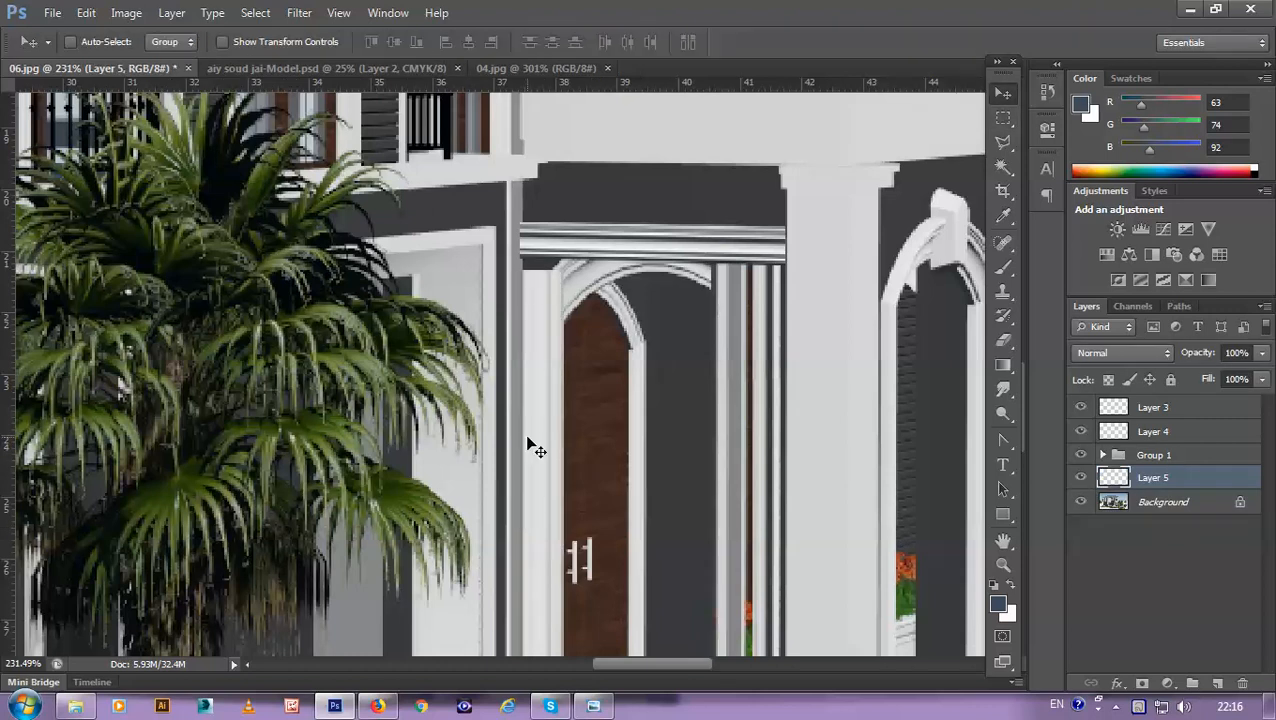
pyautogui.press('Up')
pyautogui.press('Up')
pyautogui.press('Up')
pyautogui.press('Up')
pyautogui.press('Up')
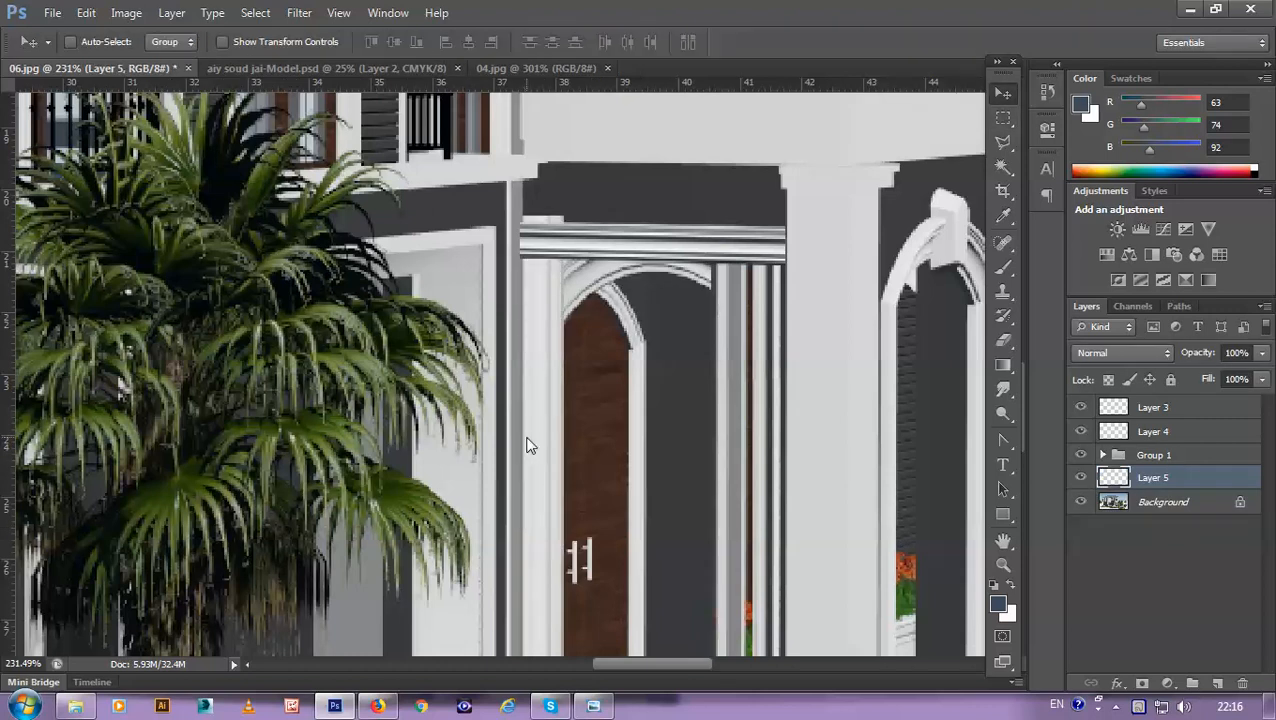
pyautogui.press('Down')
pyautogui.press('Down')
# Step: Place the left jamb layer above the layer group and lower the opacity of the moulding on Layer 3 to 52%
pyautogui.scroll(3, 785, 285)
pyautogui.scroll(2, 785, 285)
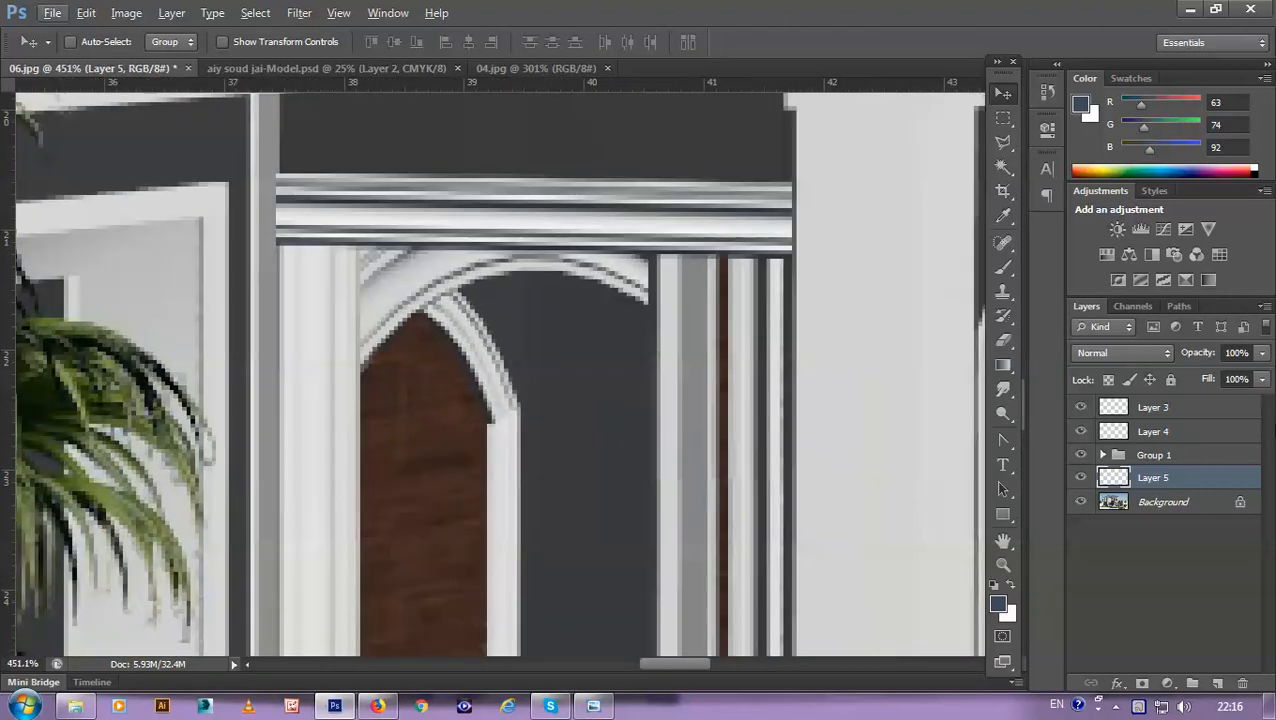
pyautogui.moveTo(1172, 476); pyautogui.dragTo(1110, 445)
pyautogui.click(1186, 408)
pyautogui.moveTo(1262, 352); pyautogui.dragTo(1213, 392)
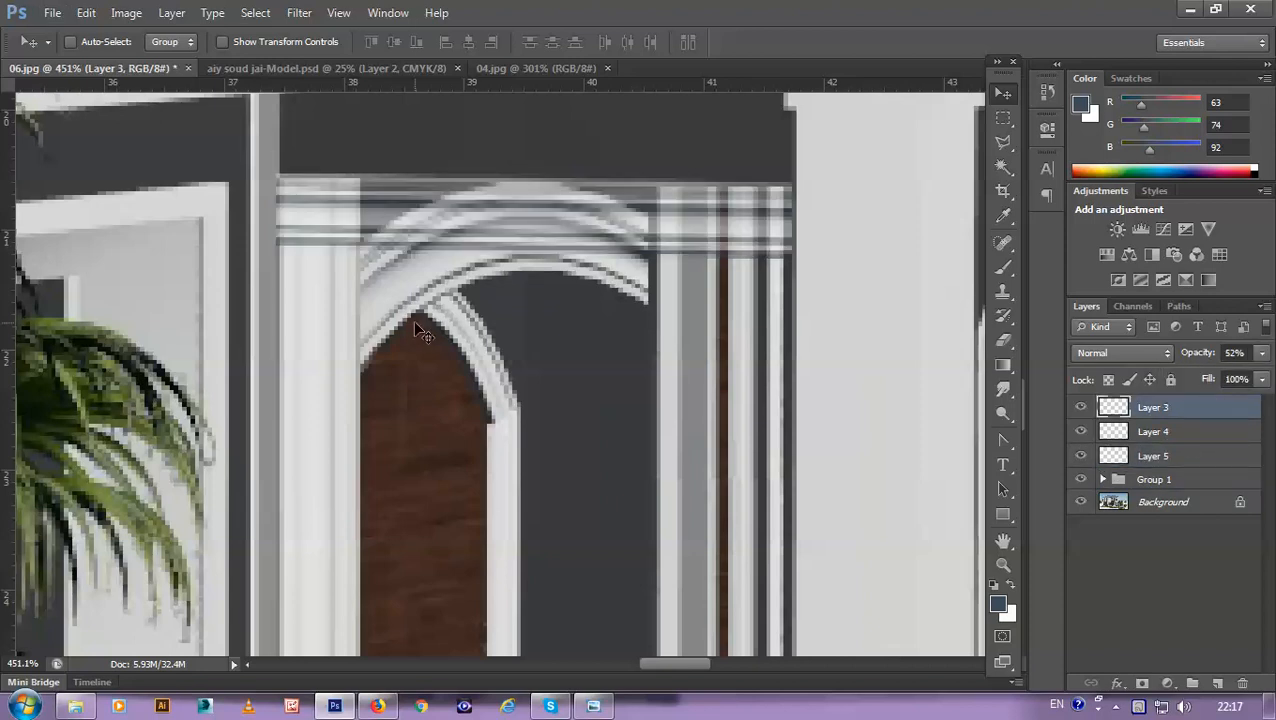
pyautogui.scroll(3, 262, 208)
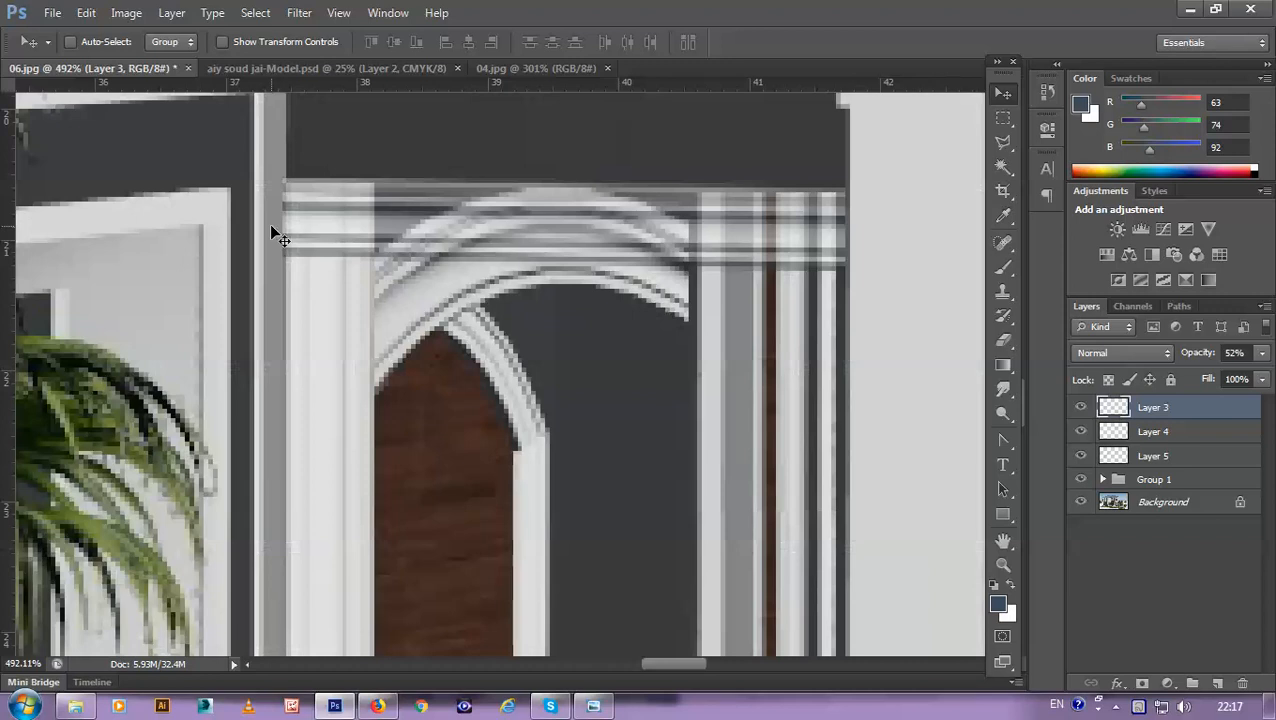
pyautogui.press('m')
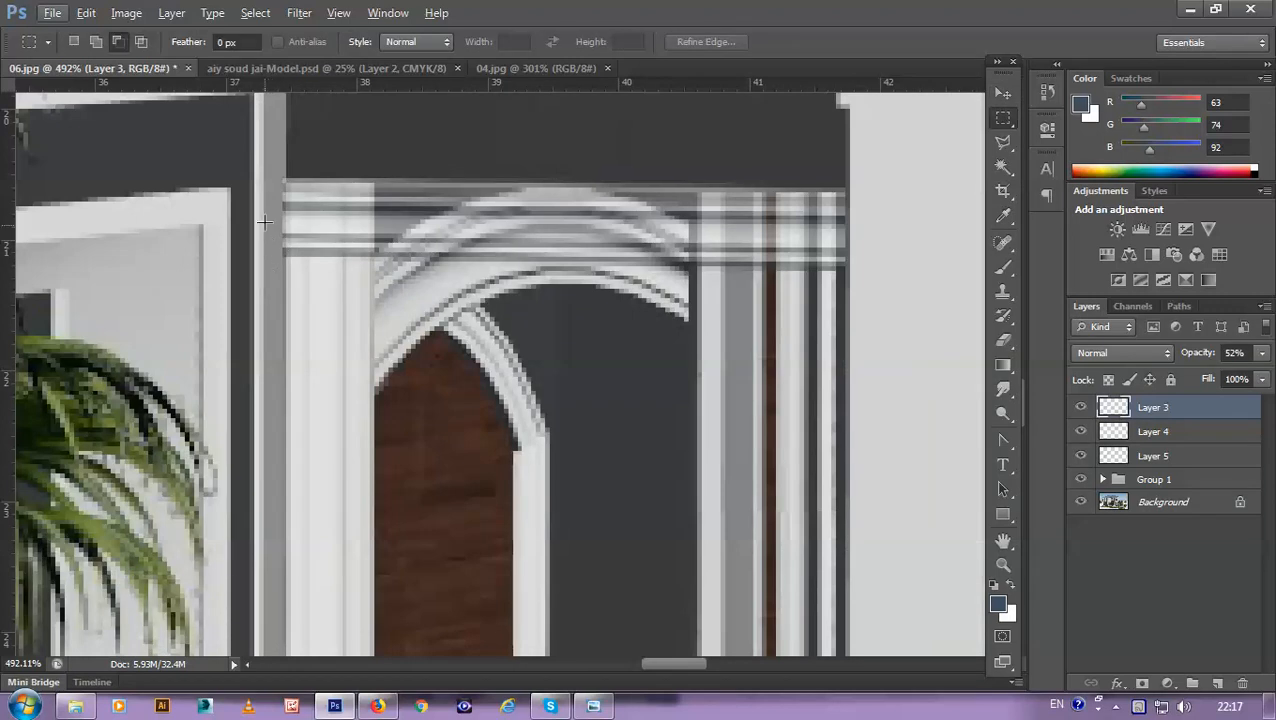
pyautogui.moveTo(252, 148); pyautogui.dragTo(284, 322)
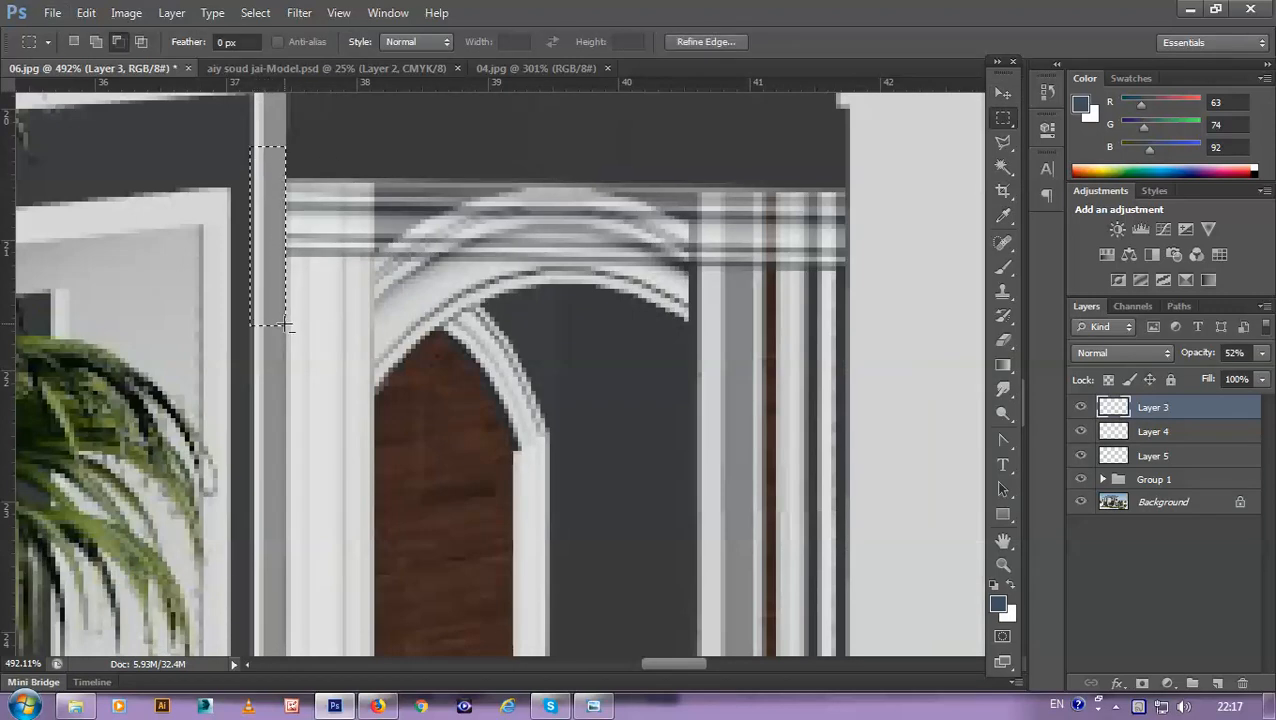
pyautogui.hotkey('ctrl', 'd')
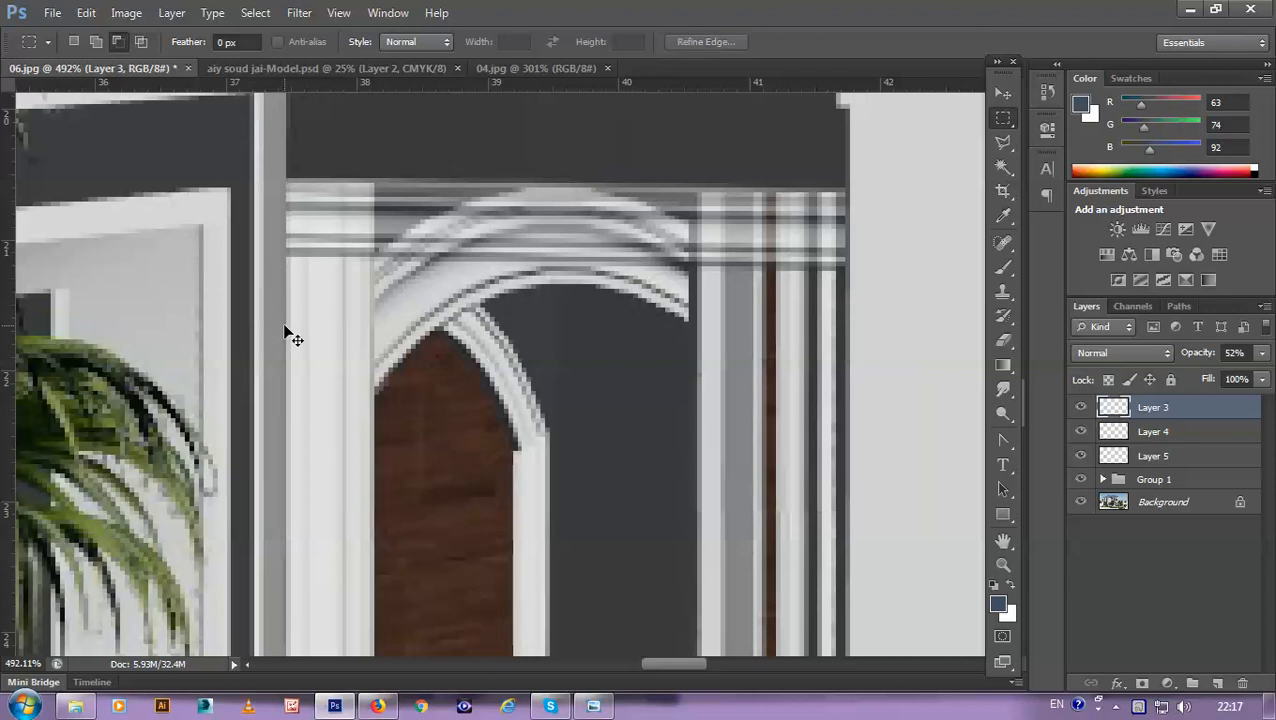
# Step: Cut the moulding's left end diagonally with a polygonal selection to form a mitred corner with the left jamb, and deselect
pyautogui.press('l')
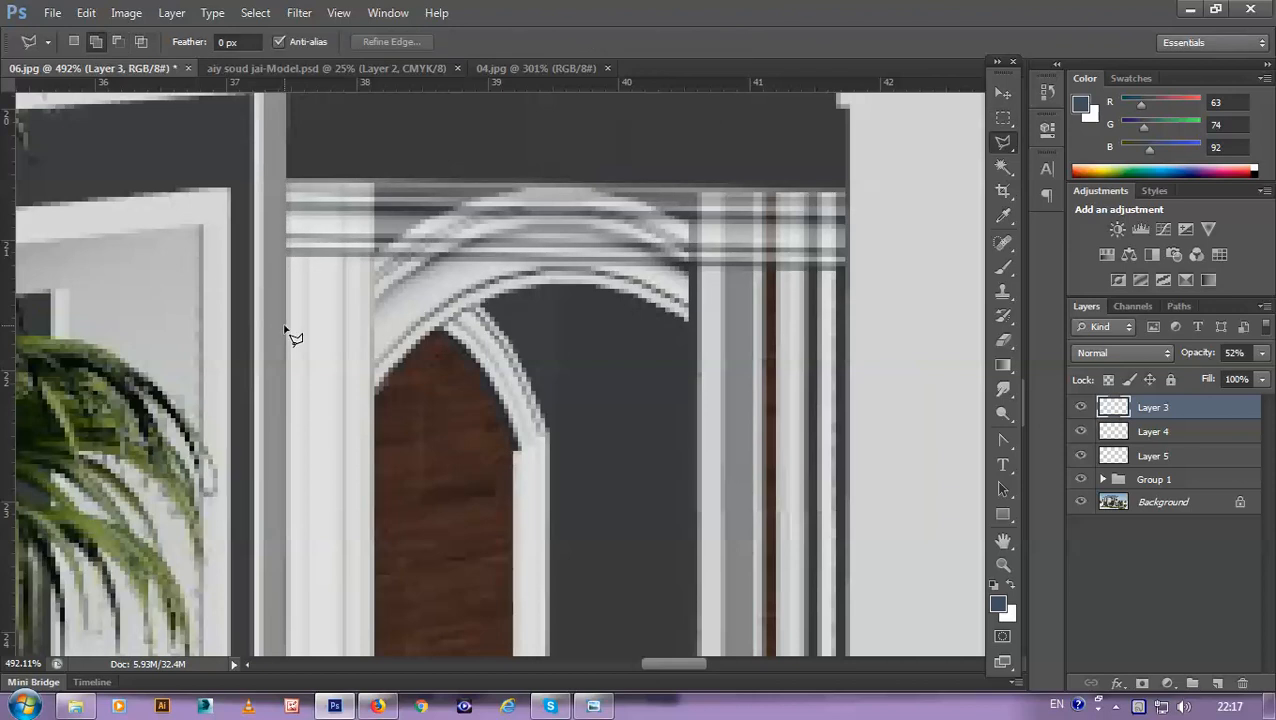
pyautogui.click(285, 180)
pyautogui.scroll(-5, 338, 252)
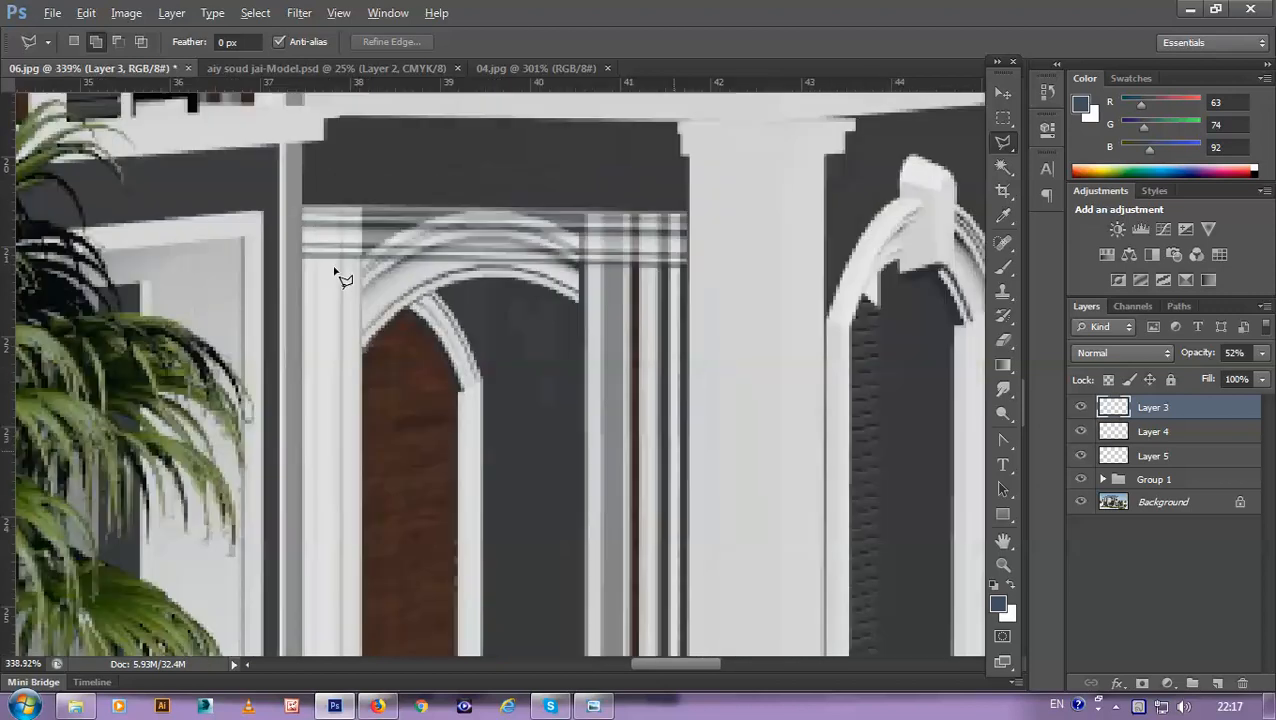
pyautogui.scroll(5, 344, 306)
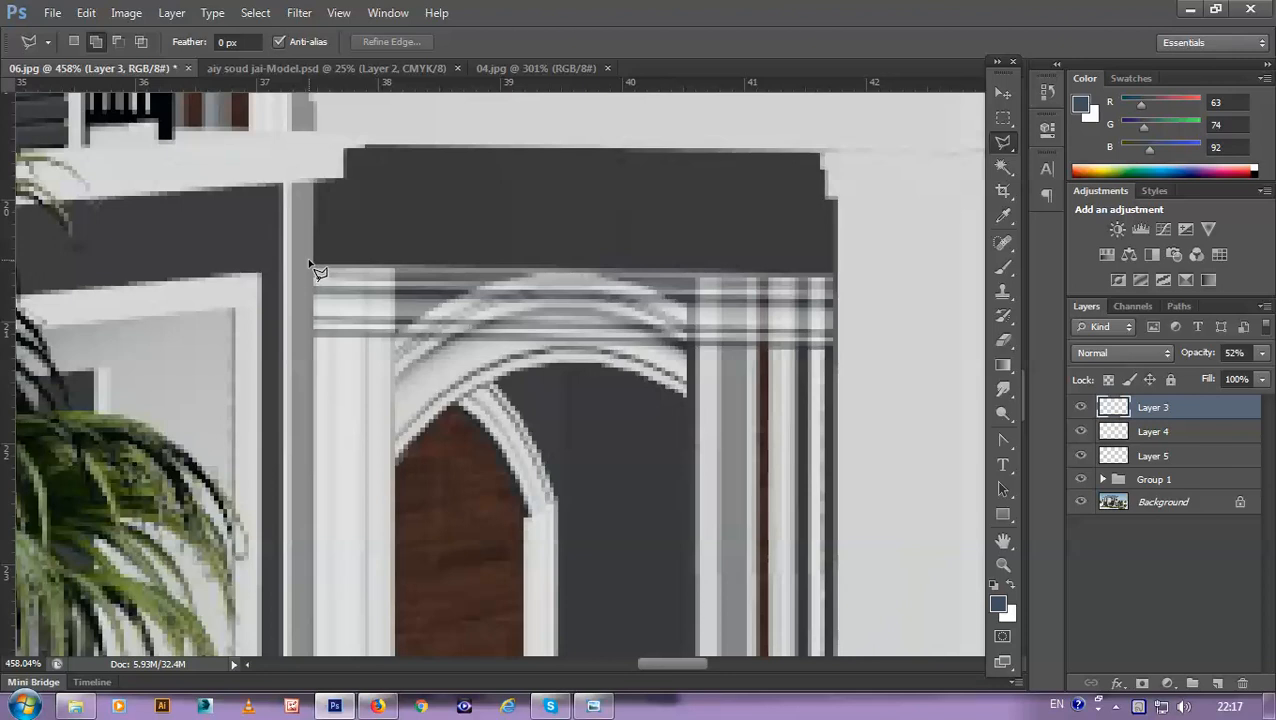
pyautogui.click(305, 261)
pyautogui.click(415, 353)
pyautogui.click(389, 458)
pyautogui.click(222, 448)
pyautogui.click(155, 301)
pyautogui.doubleClick(158, 262)
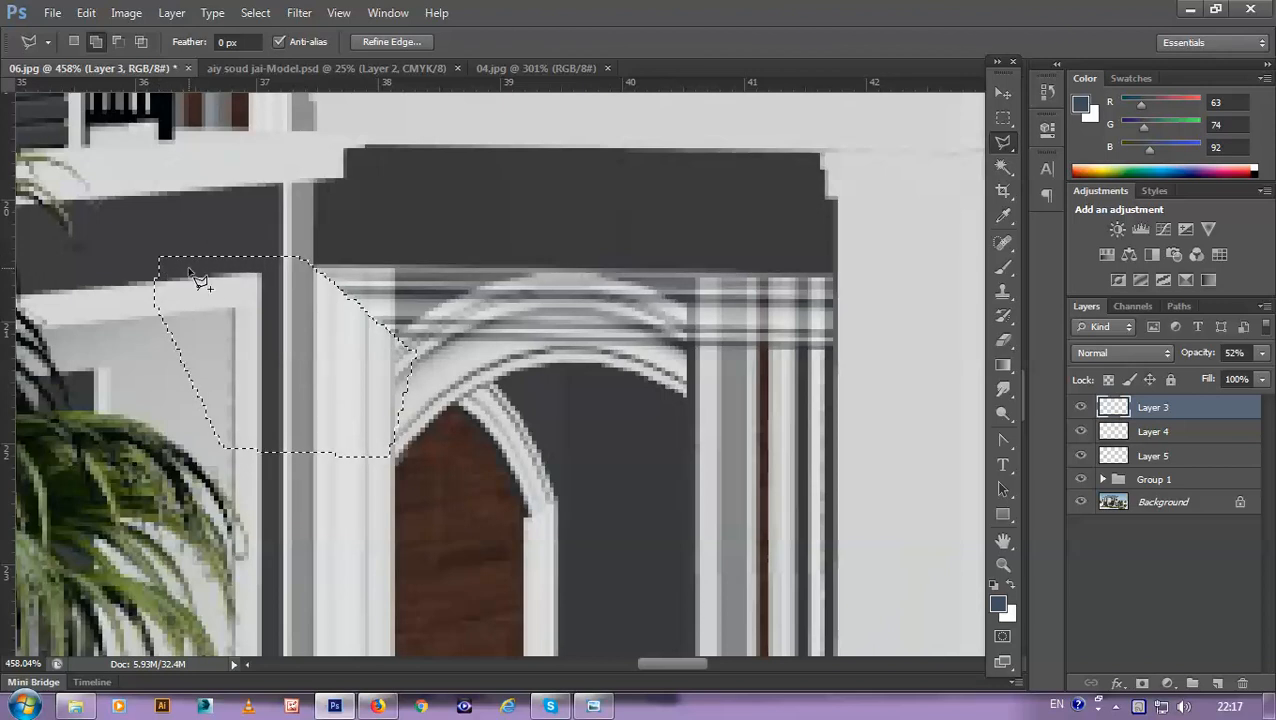
pyautogui.hotkey('ctrl', 'd')
# Step: Outline the moulding's right end with a diagonal polygonal selection and remove it to form a mitred corner with the right jamb
pyautogui.moveTo(891, 359); pyautogui.dragTo(664, 174)
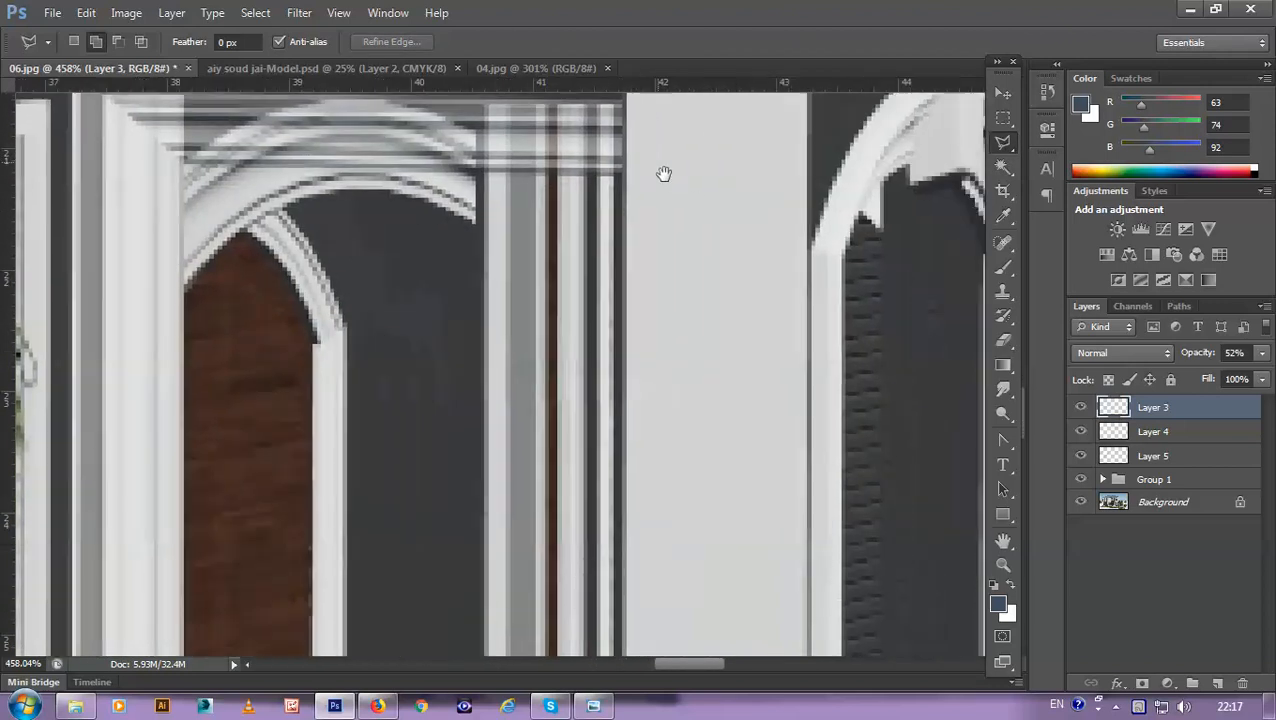
pyautogui.scroll(-2, 655, 214)
pyautogui.scroll(1, 649, 305)
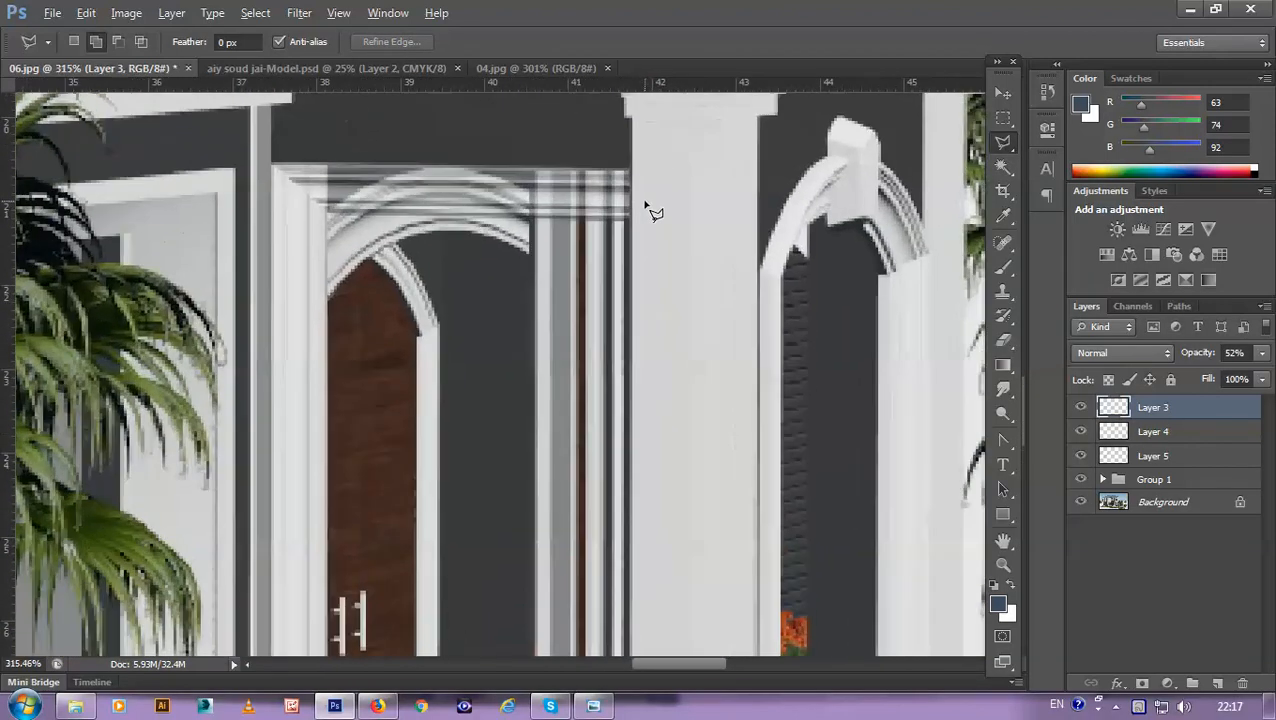
pyautogui.scroll(2, 648, 210)
pyautogui.scroll(-1, 648, 210)
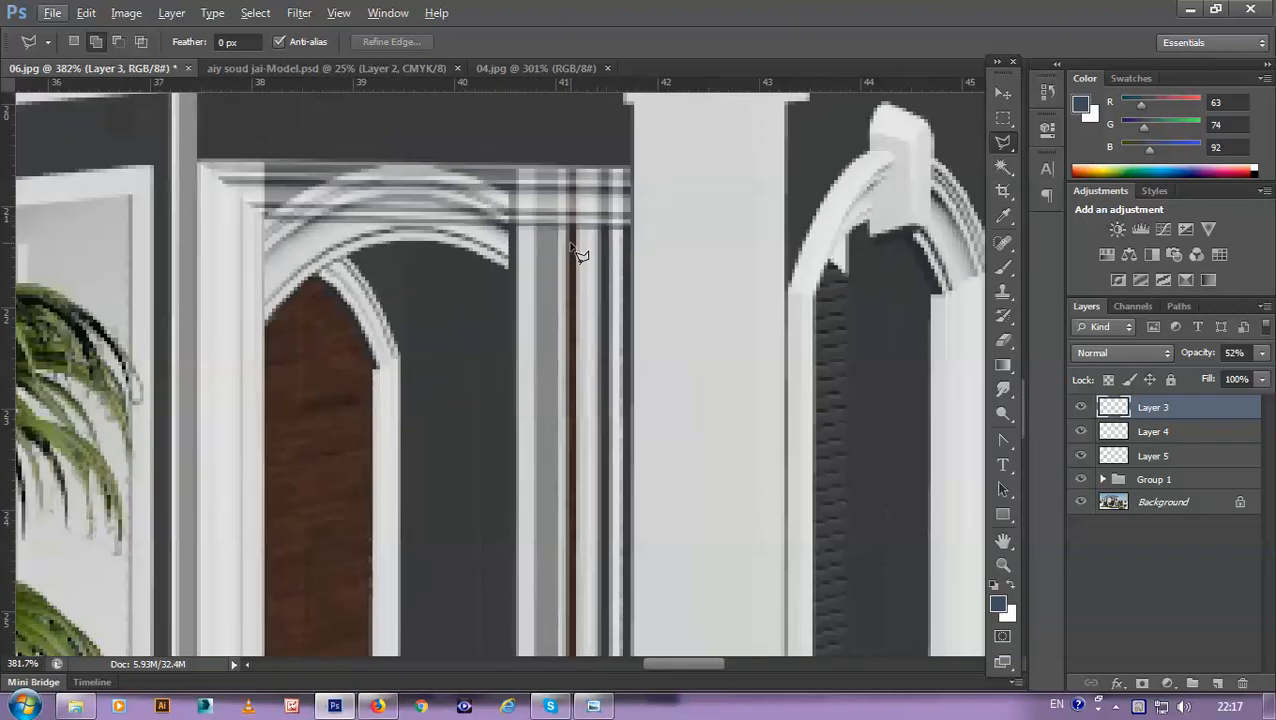
pyautogui.click(573, 233)
pyautogui.click(633, 158)
pyautogui.click(706, 195)
pyautogui.click(713, 338)
pyautogui.doubleClick(544, 360)
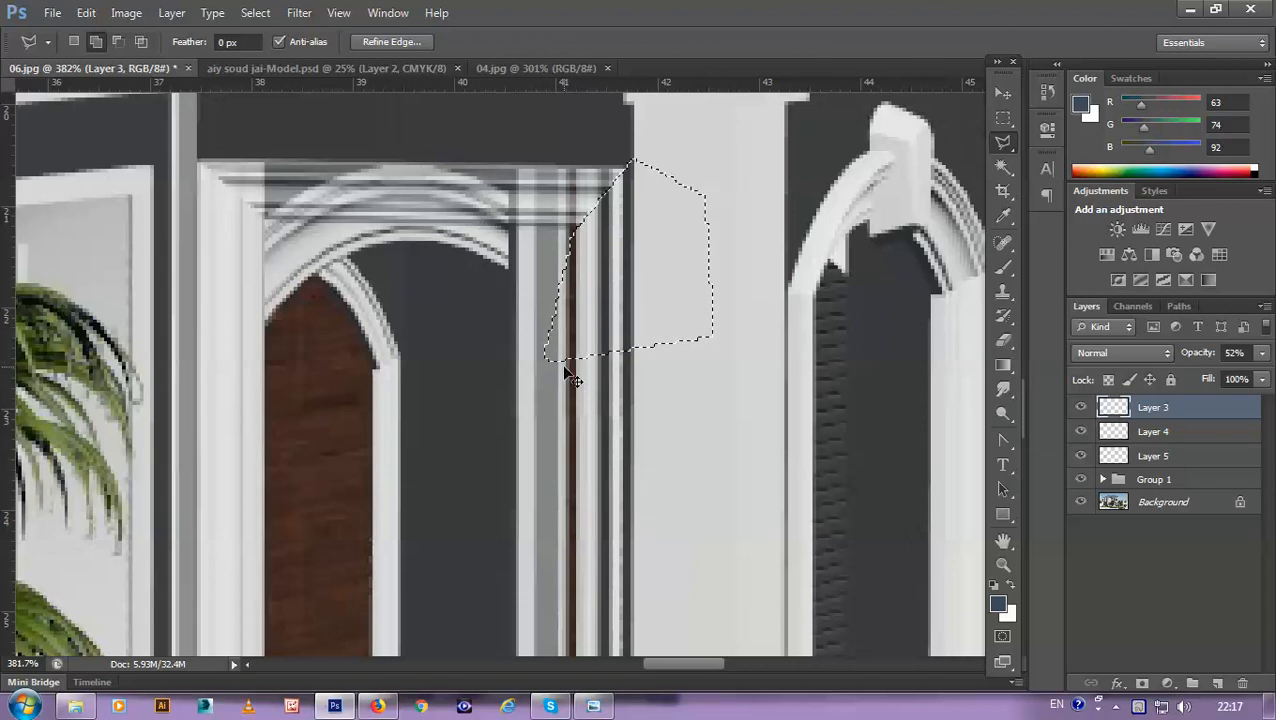
# Step: Deselect the area around the moulding's right end and restore Layer 3 to 100% opacity
pyautogui.hotkey('ctrl', 'd')
pyautogui.click(1261, 353)
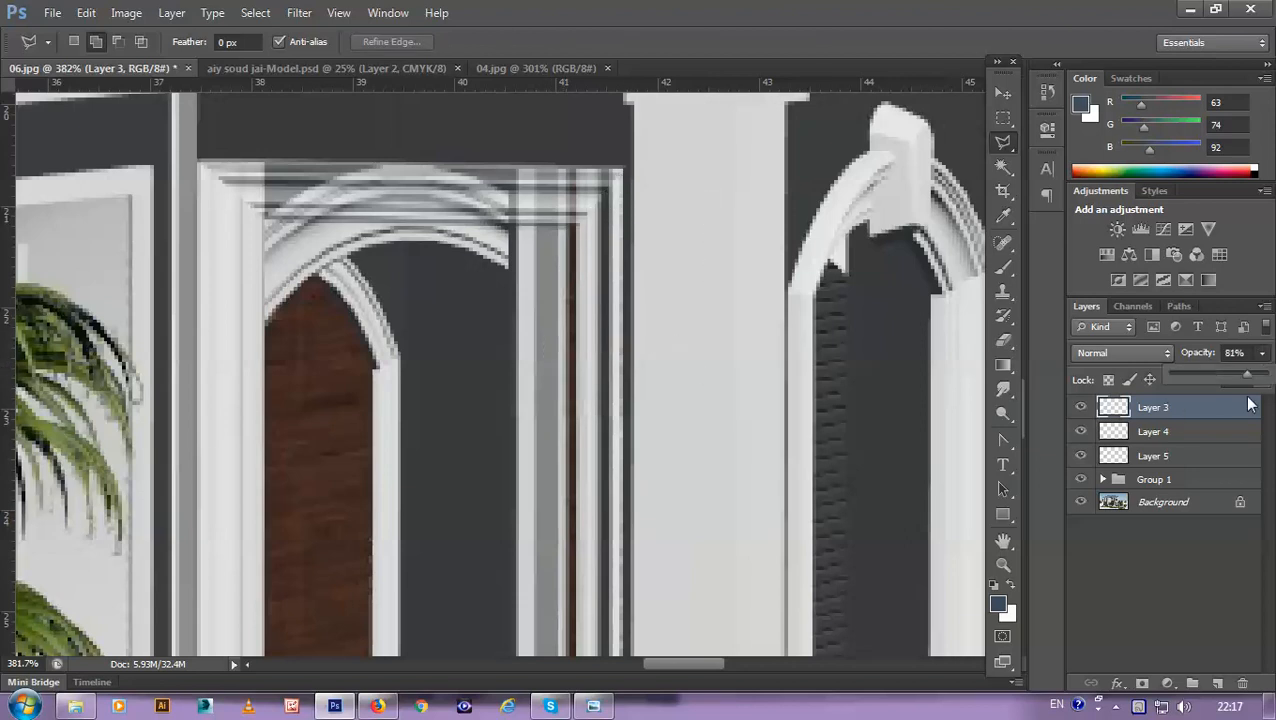
pyautogui.moveTo(1212, 372); pyautogui.dragTo(1266, 372)
# Step: Add a new empty layer above Layer 3 and load the moulding's outline from Layer 3 as a selection
pyautogui.scroll(-2, 540, 280)
pyautogui.scroll(-5, 540, 280)
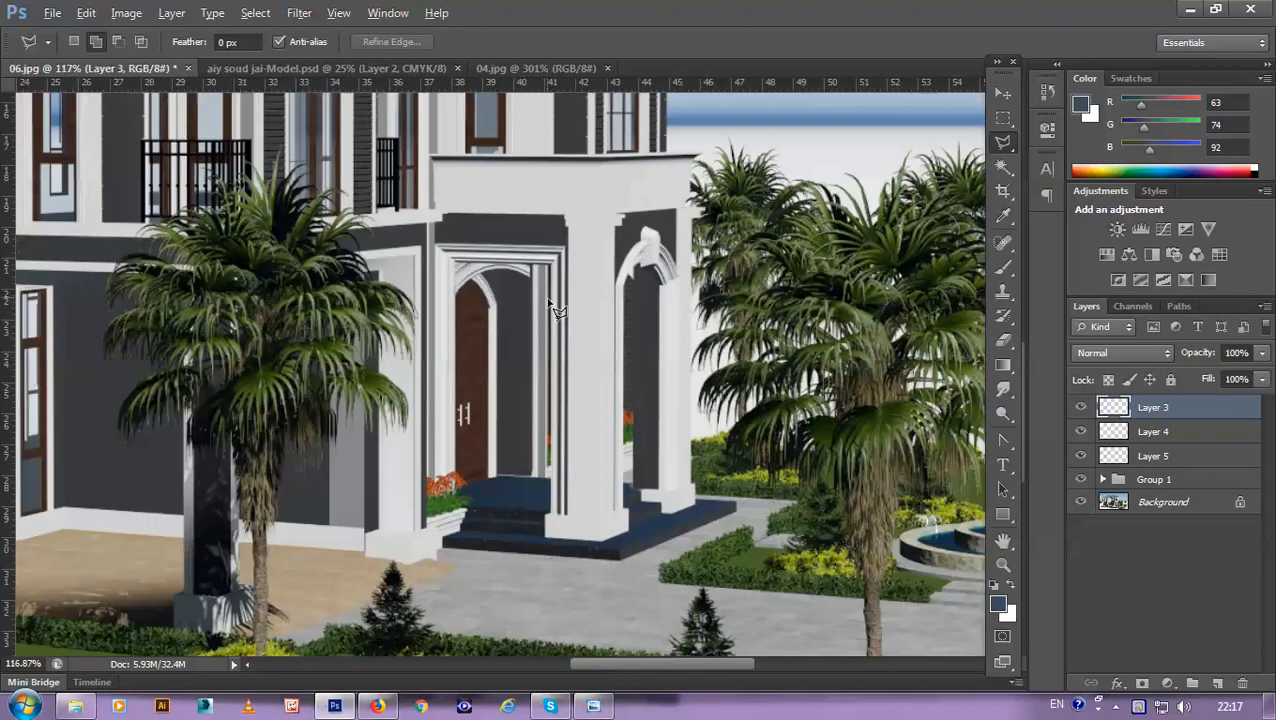
pyautogui.scroll(2, 570, 362)
pyautogui.scroll(3, 570, 362)
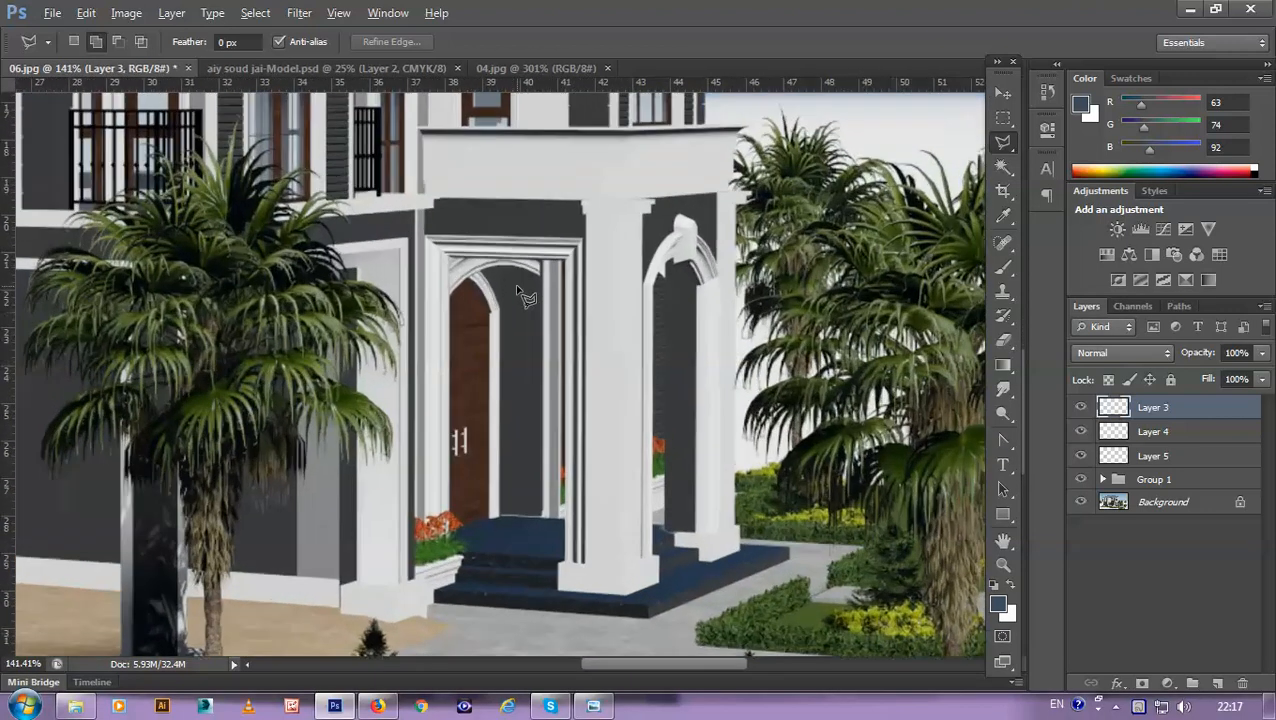
pyautogui.scroll(-3, 530, 300)
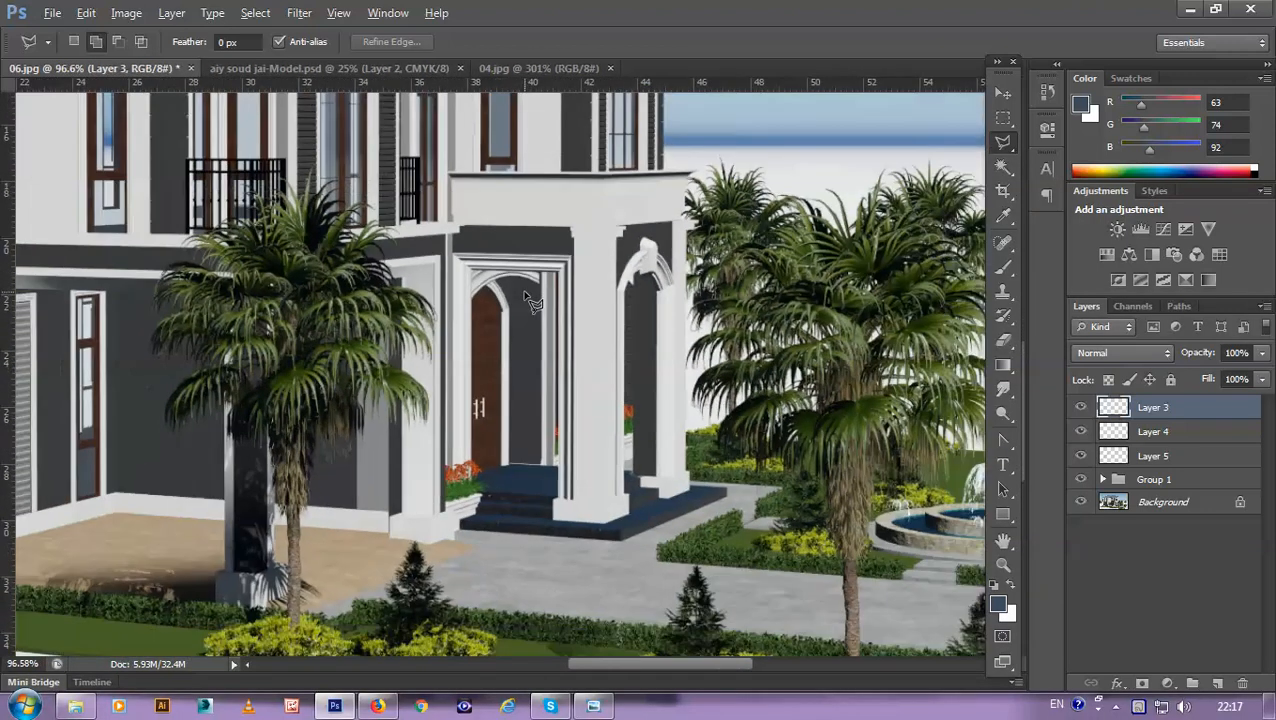
pyautogui.scroll(1, 530, 300)
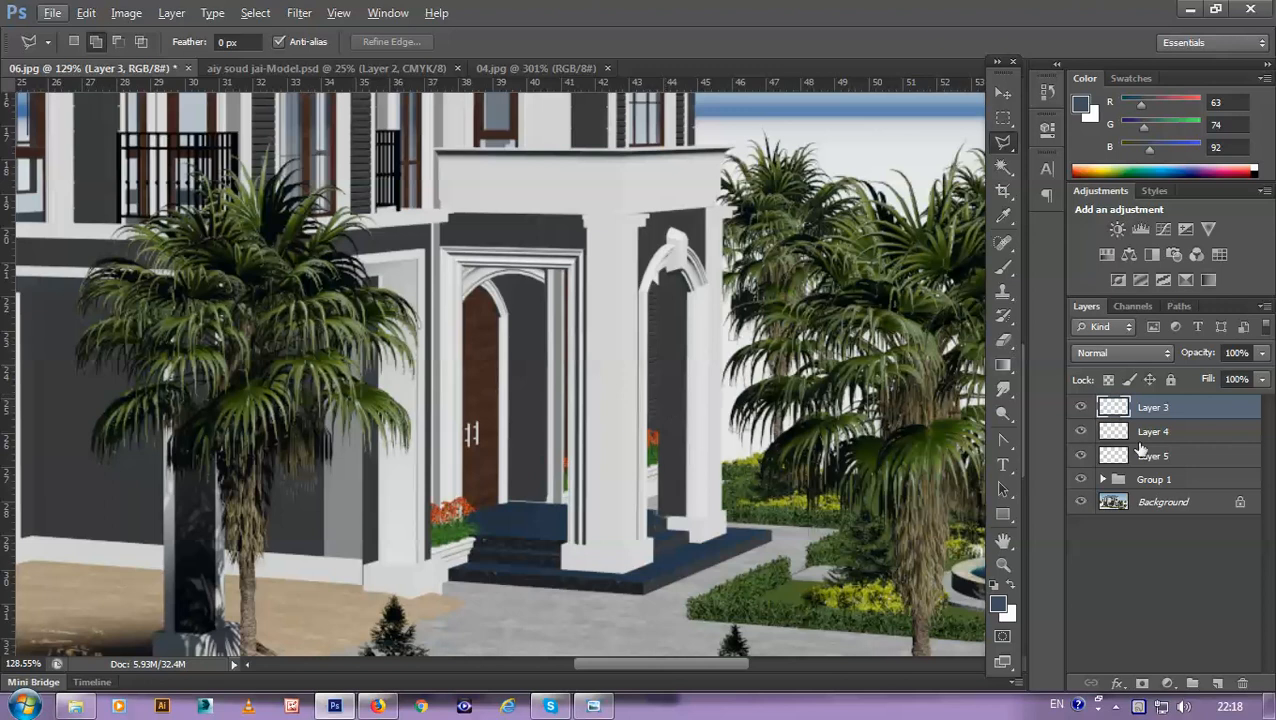
pyautogui.click(1217, 683)
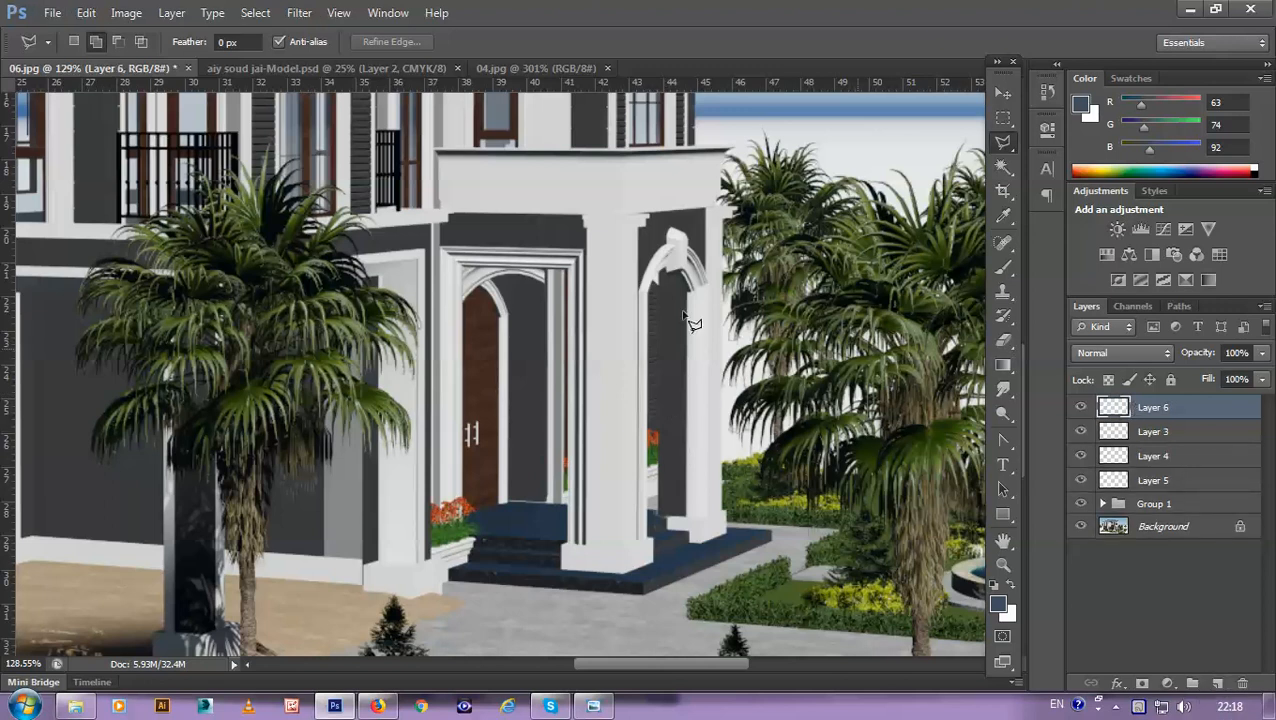
pyautogui.keyDown('ctrl'); pyautogui.click(1114, 433); pyautogui.keyUp('ctrl')
pyautogui.scroll(3, 470, 280)
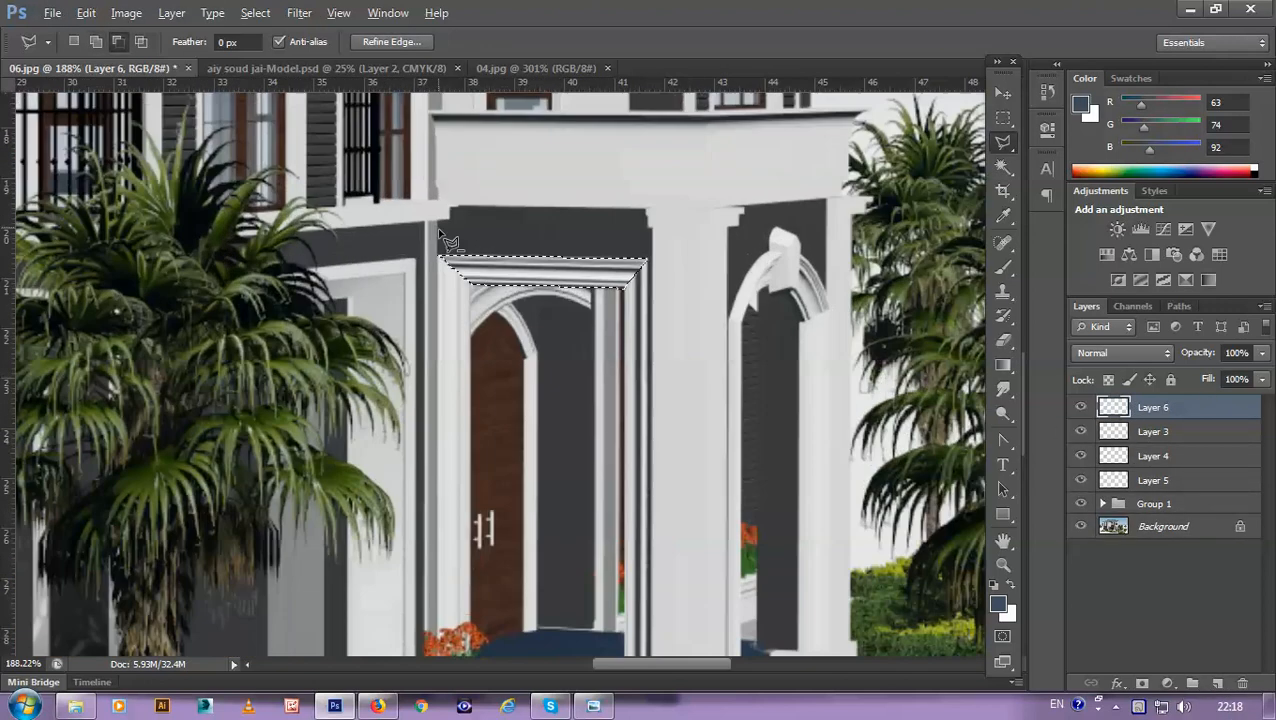
pyautogui.scroll(-2, 490, 290)
pyautogui.scroll(2, 505, 305)
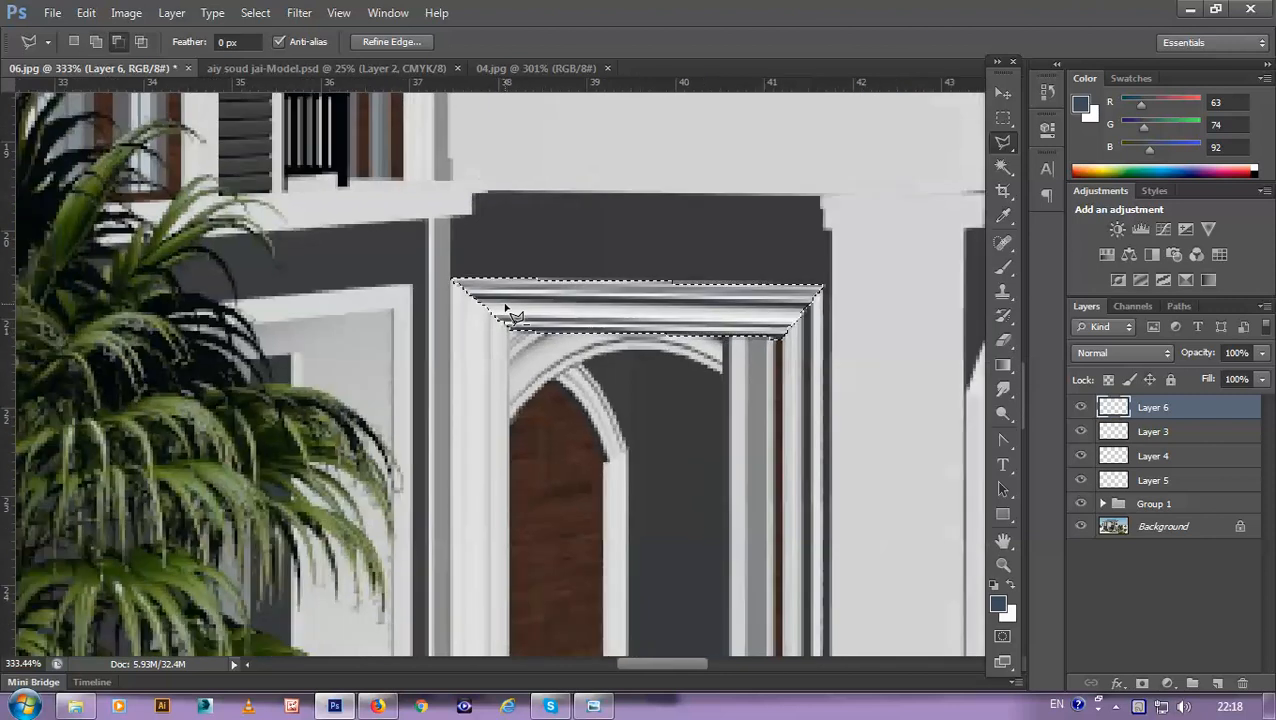
# Step: Sample the light grey of the entrance's left jamb for the Brush tool and set the brush opacity to 34%
pyautogui.press('b')
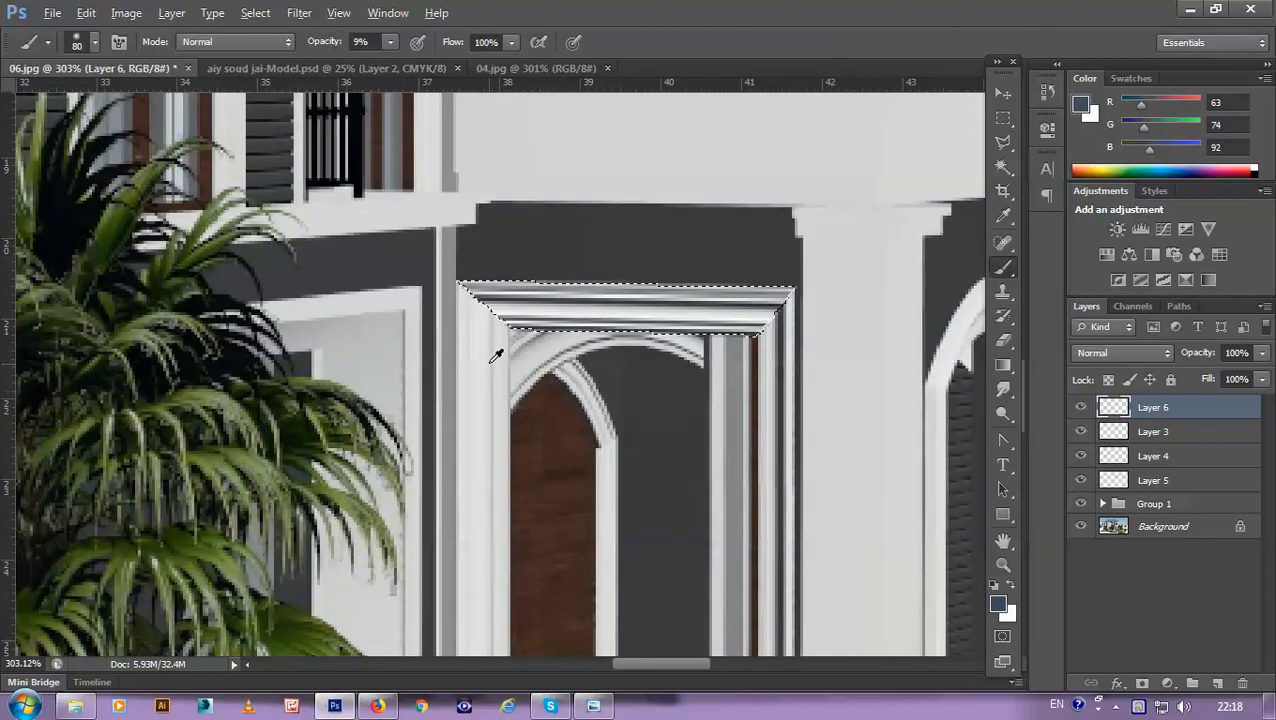
pyautogui.keyDown('alt'); pyautogui.click(480, 340); pyautogui.keyUp('alt')
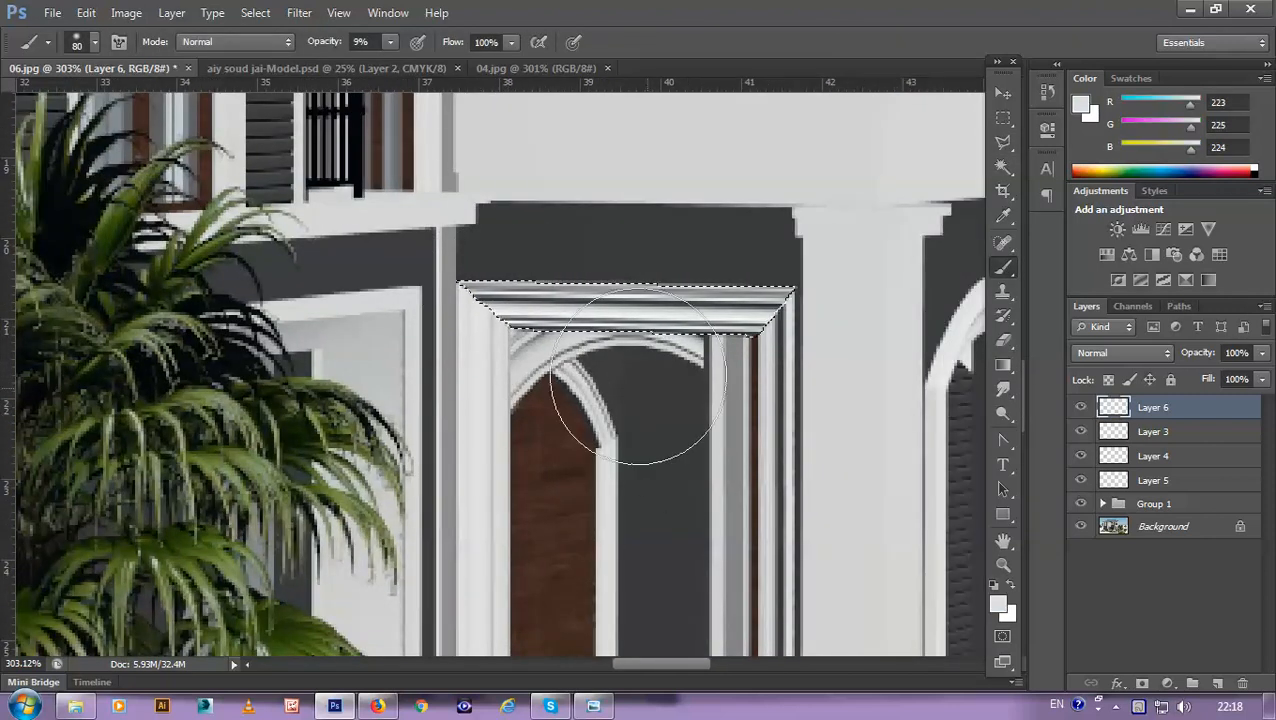
pyautogui.click(389, 43)
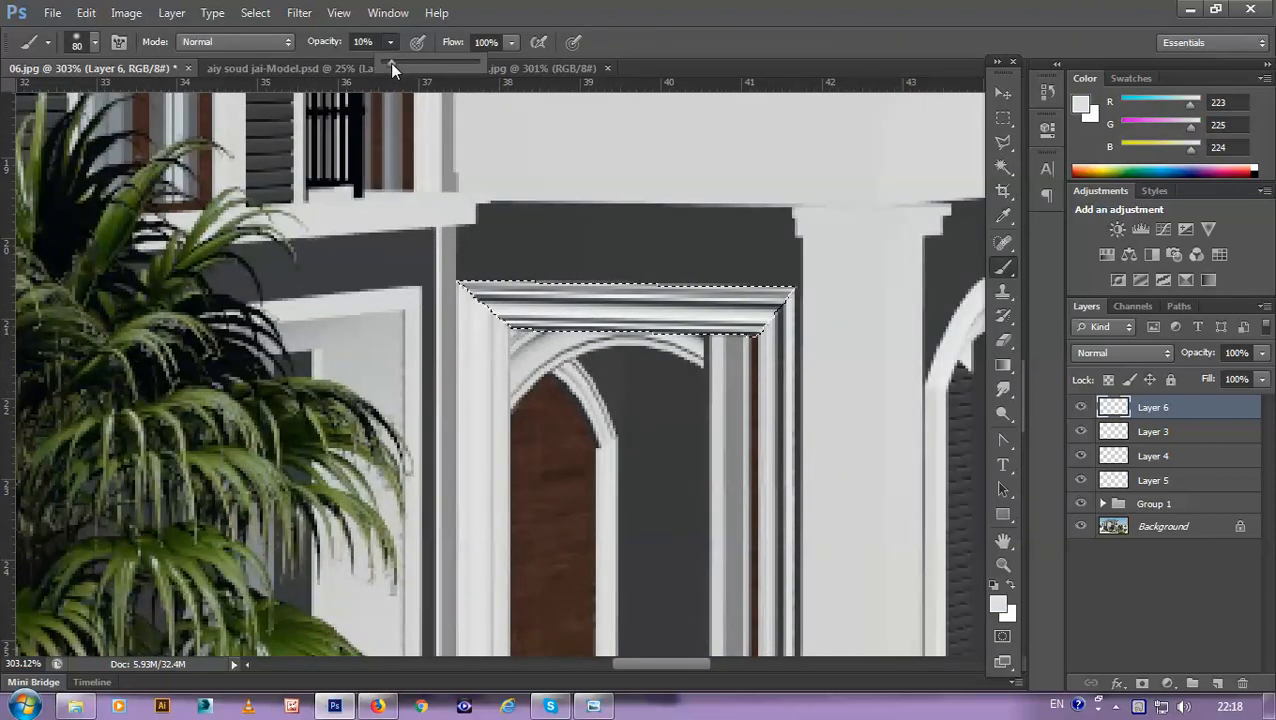
pyautogui.click(505, 292)
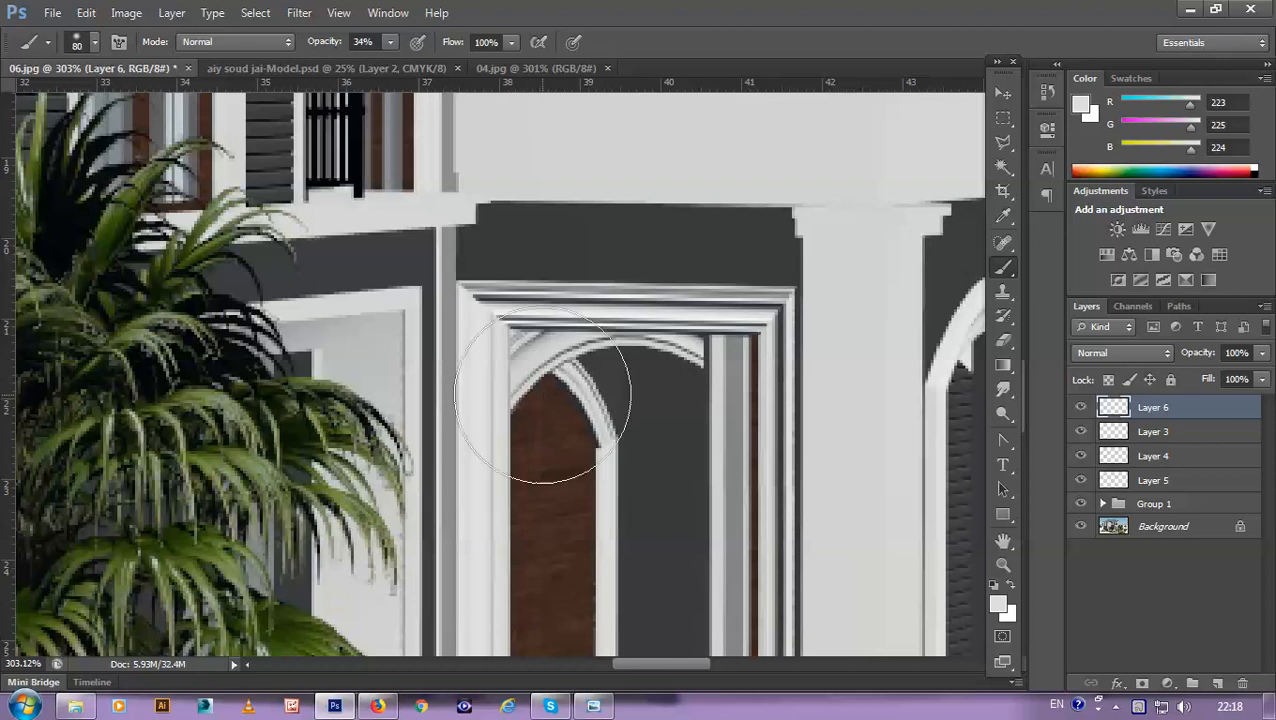
# Step: Reload the moulding's outline from Layer 3 as a selection and brush light grey along the moulding on Layer 6
pyautogui.keyDown('ctrl'); pyautogui.click(1116, 412); pyautogui.keyUp('ctrl')
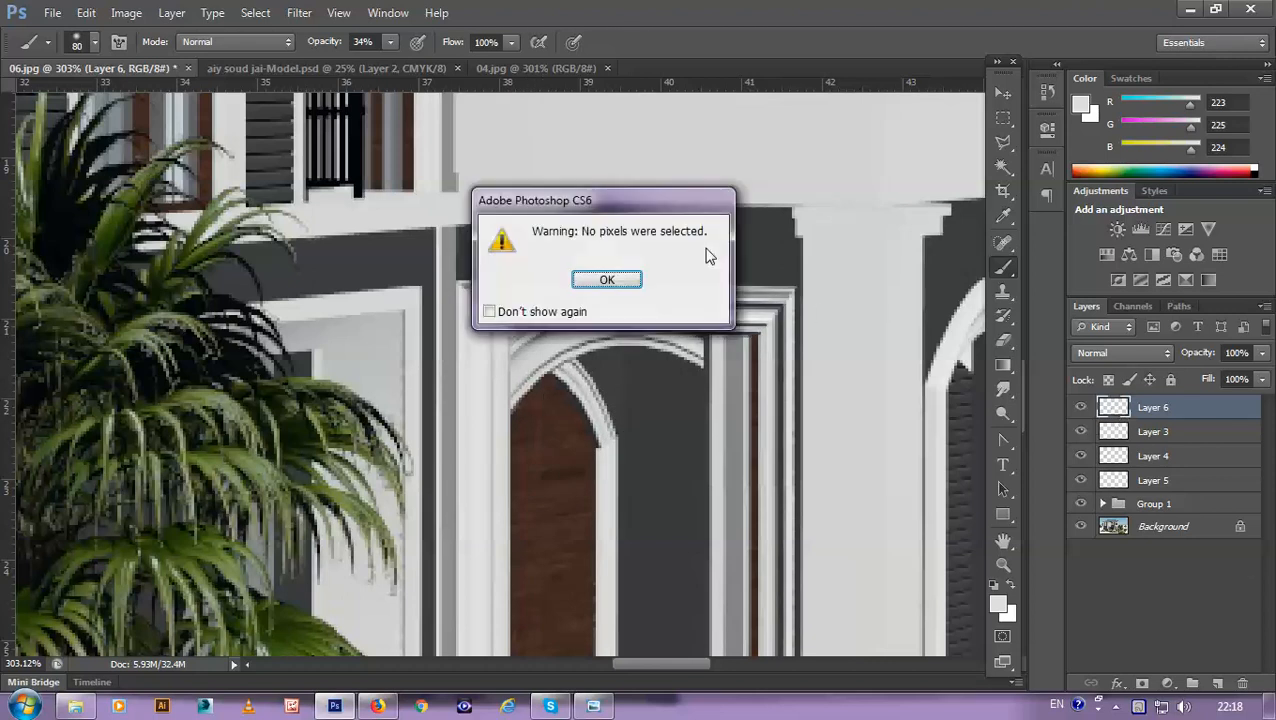
pyautogui.click(574, 282)
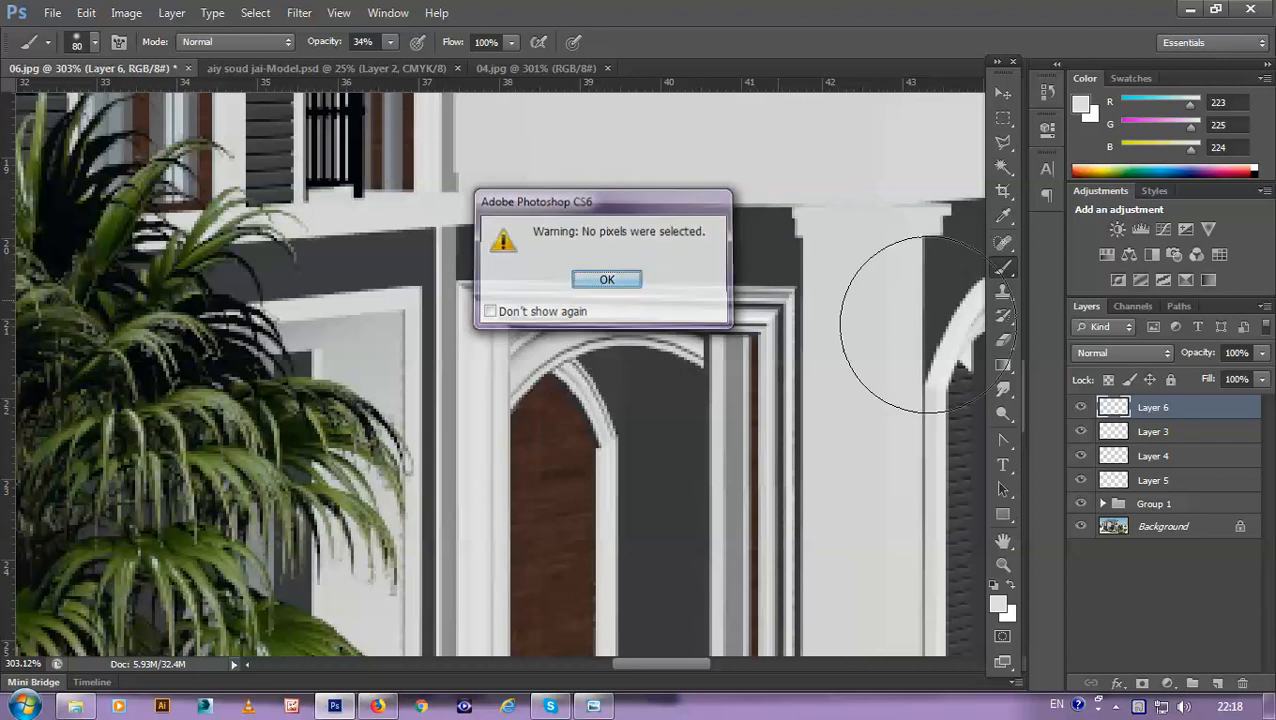
pyautogui.keyDown('ctrl'); pyautogui.click(1114, 410); pyautogui.keyUp('ctrl')
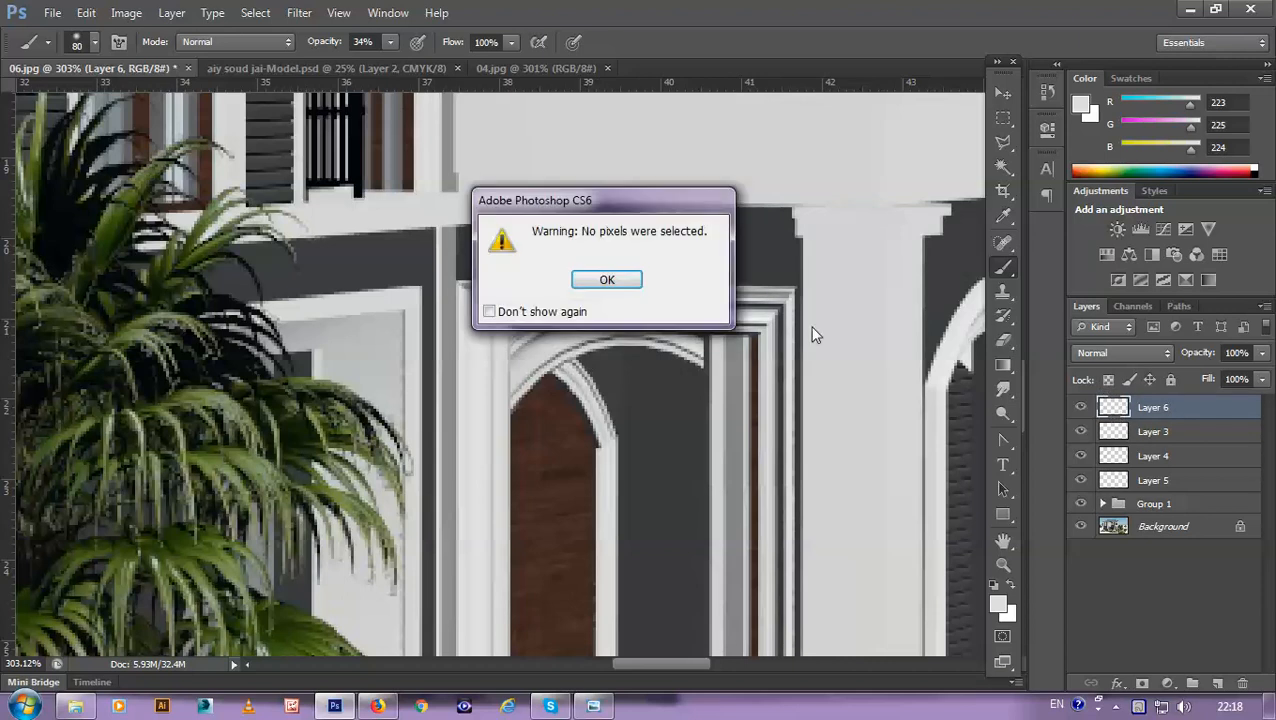
pyautogui.click(623, 281)
pyautogui.keyDown('ctrl'); pyautogui.click(1118, 428); pyautogui.keyUp('ctrl')
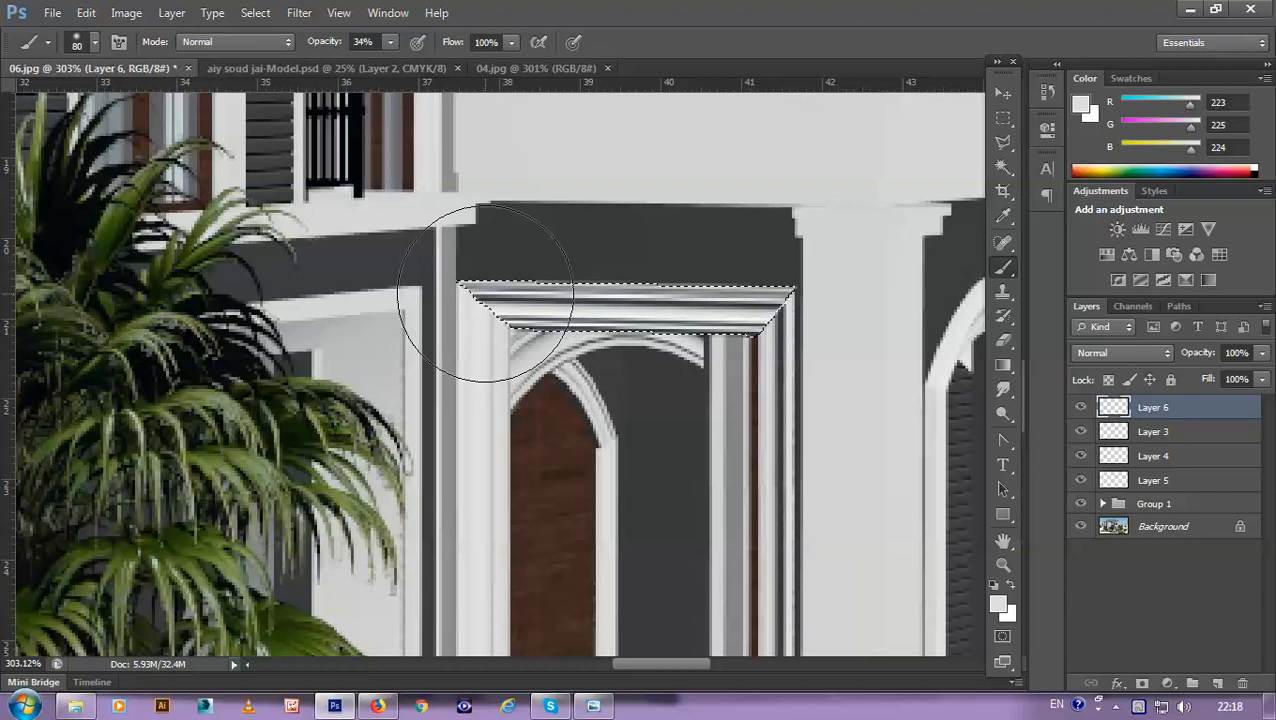
pyautogui.moveTo(486, 295); pyautogui.dragTo(620, 295)
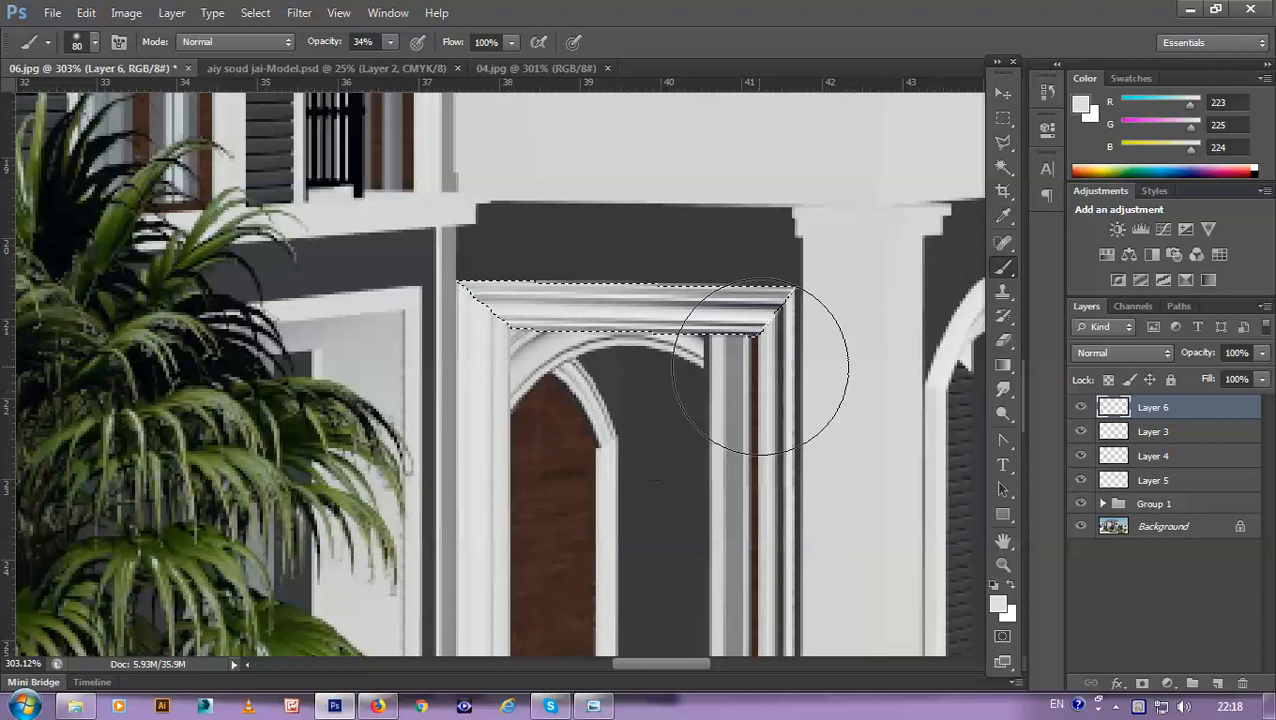
# Step: Examine the brushed moulding and its corners up close and within the whole house facade
pyautogui.scroll(-5, 761, 390)
pyautogui.scroll(-2, 682, 357)
pyautogui.scroll(7, 666, 322)
pyautogui.scroll(-2, 648, 340)
pyautogui.scroll(2, 649, 350)
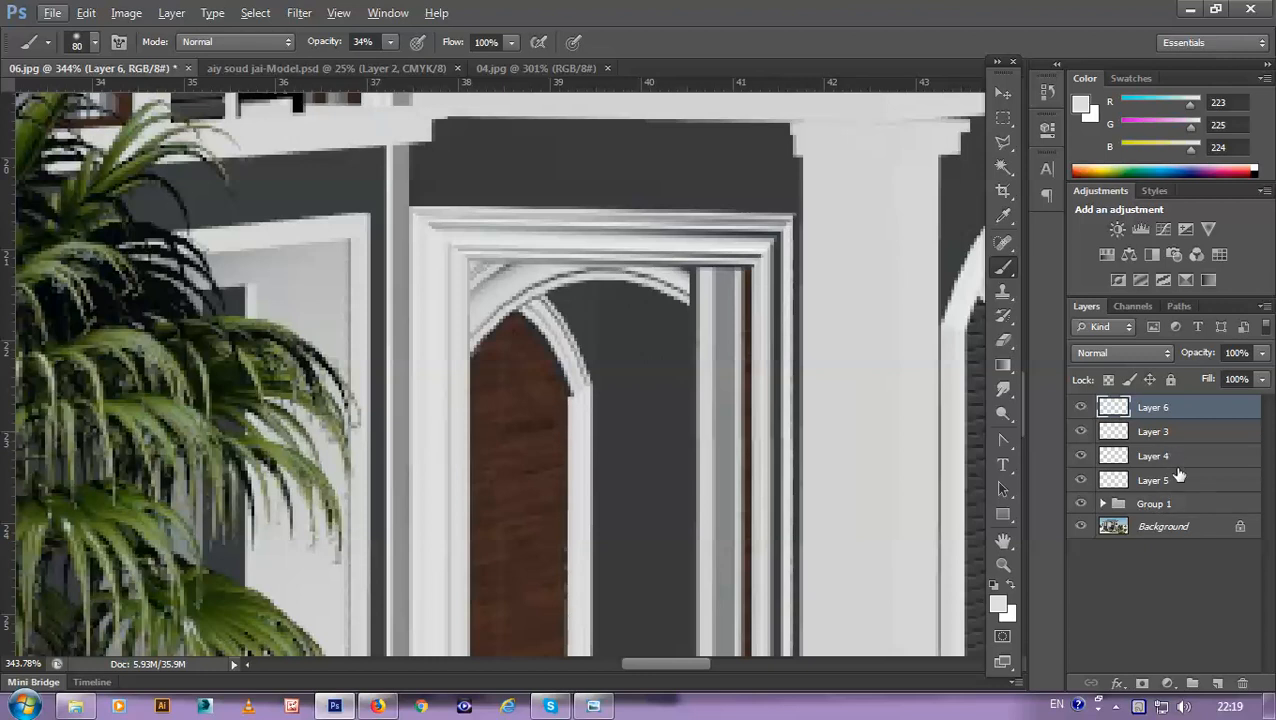
pyautogui.scroll(-8, 622, 268)
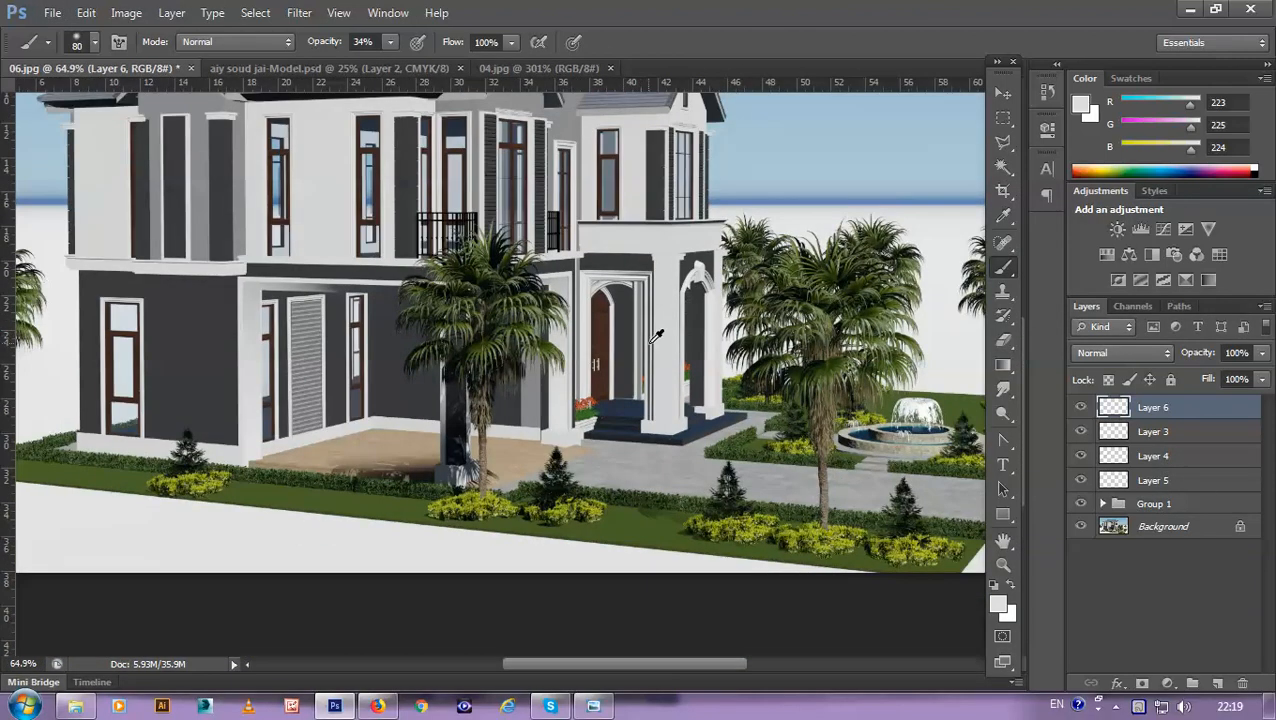
pyautogui.scroll(6, 656, 330)
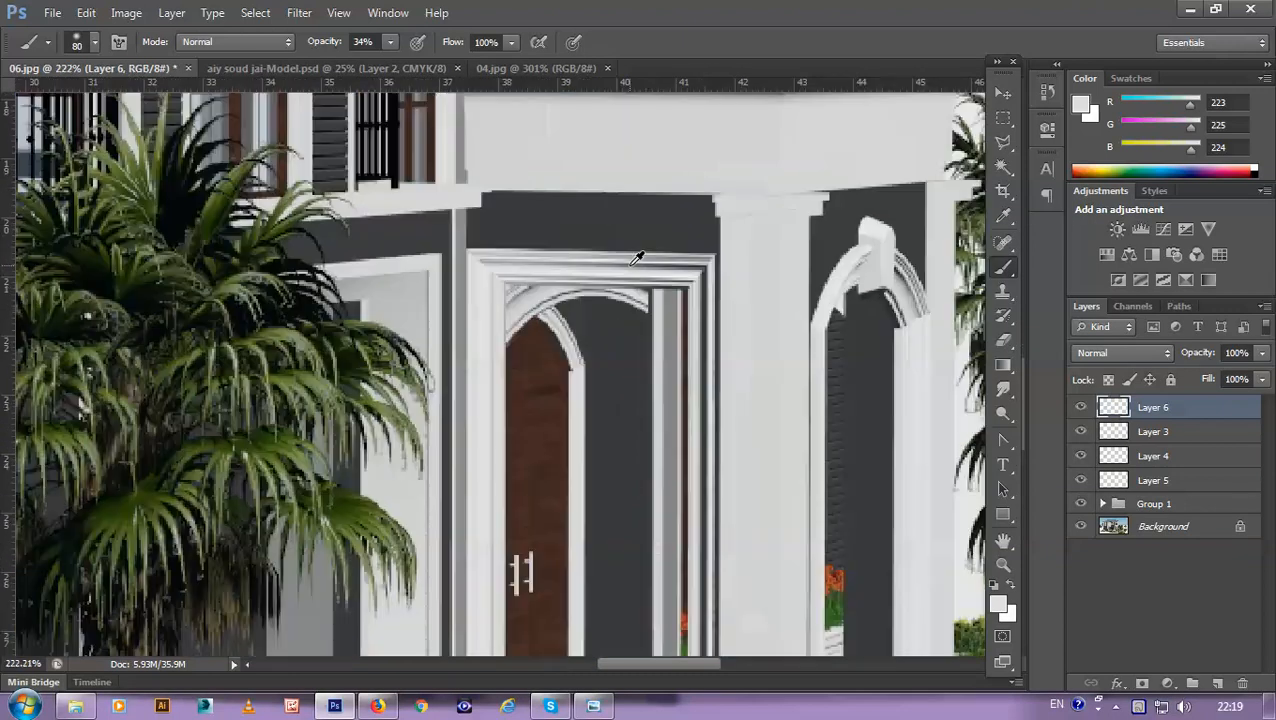
pyautogui.scroll(1, 638, 266)
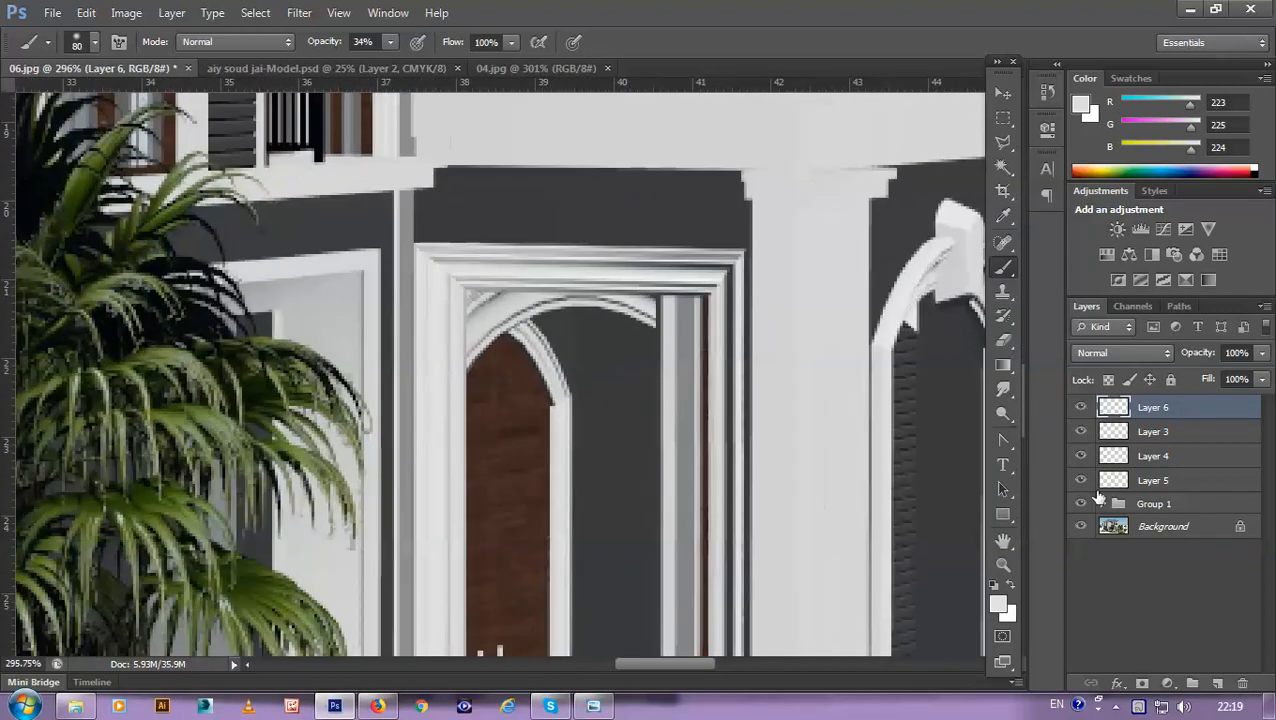
# Step: Copy a rectangular section of the inner door's right jamb and adjoining dark wall from the Background to a new layer
pyautogui.click(1172, 526)
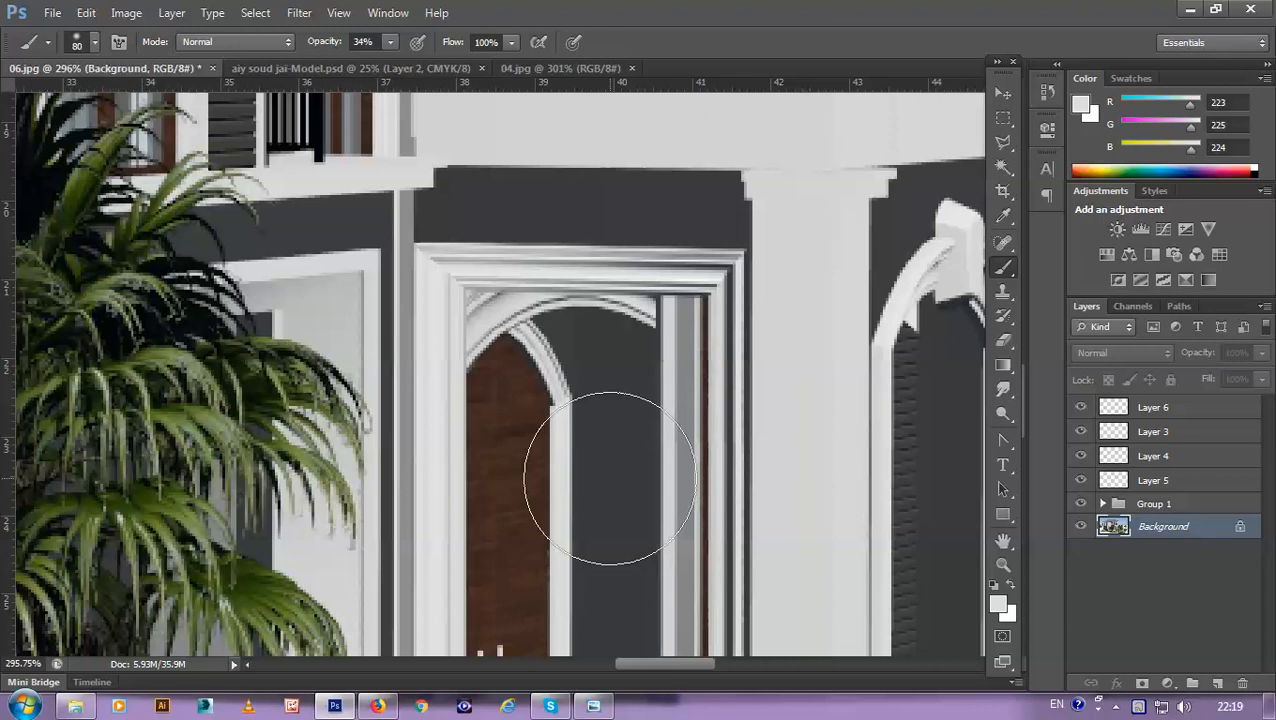
pyautogui.press('m')
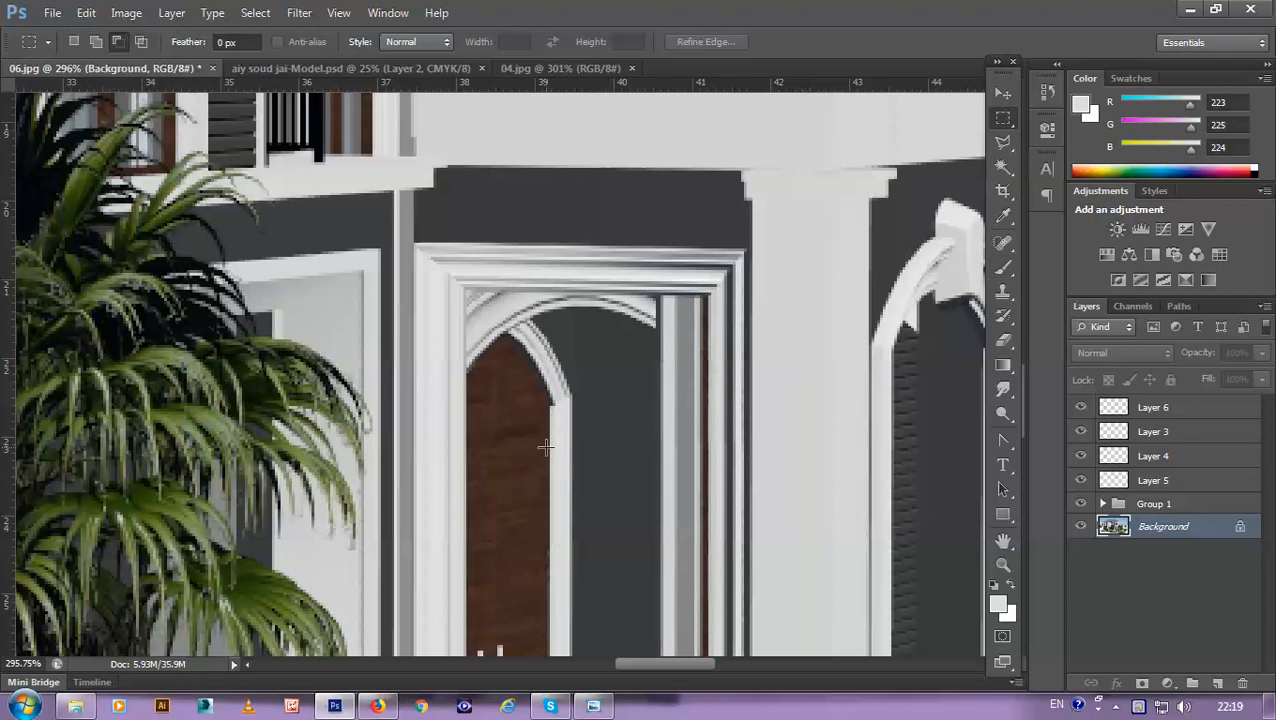
pyautogui.moveTo(548, 437); pyautogui.dragTo(633, 579)
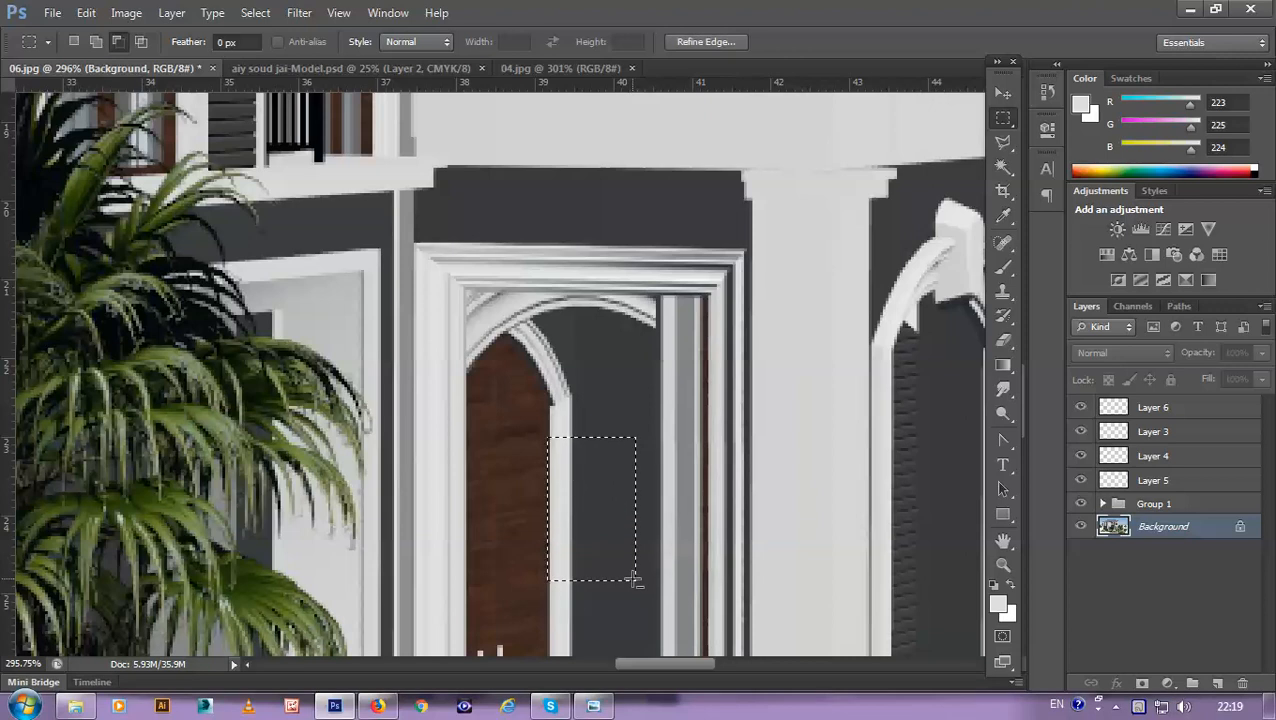
pyautogui.hotkey('ctrl', 'j')
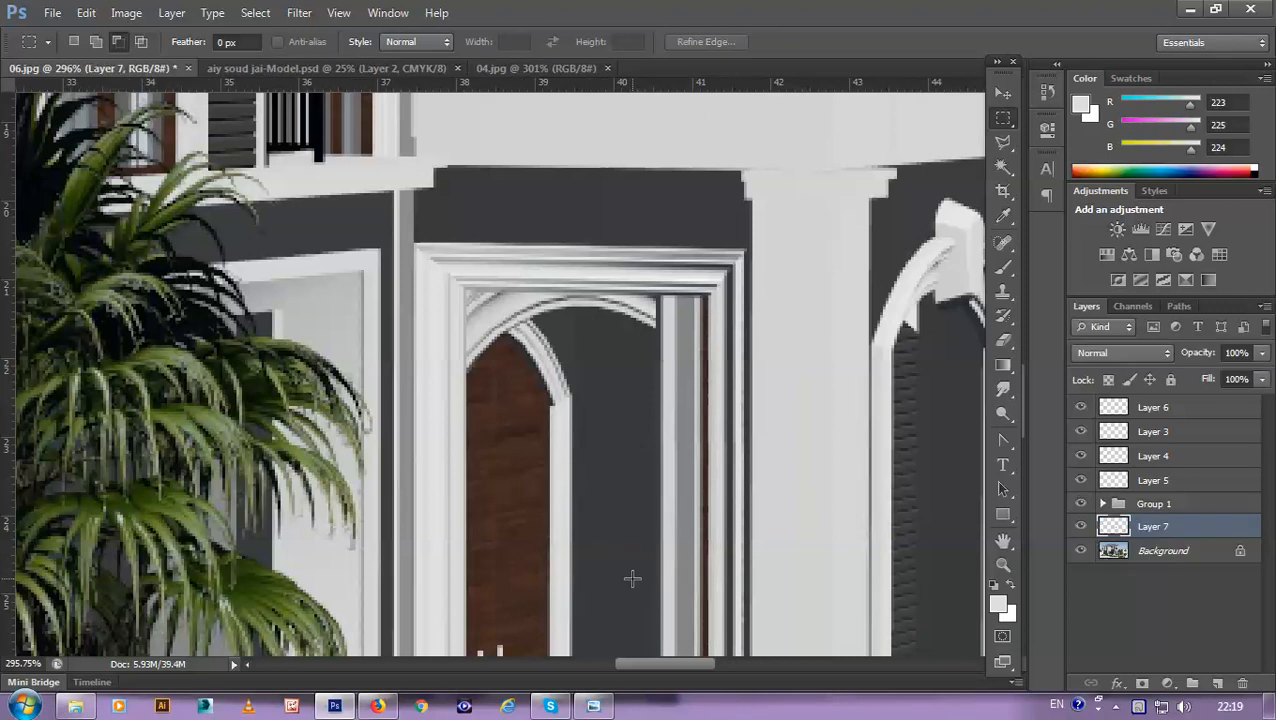
# Step: Move the copied door jamb section straight up over the inner arch, ending just below the moulding
pyautogui.press('v')
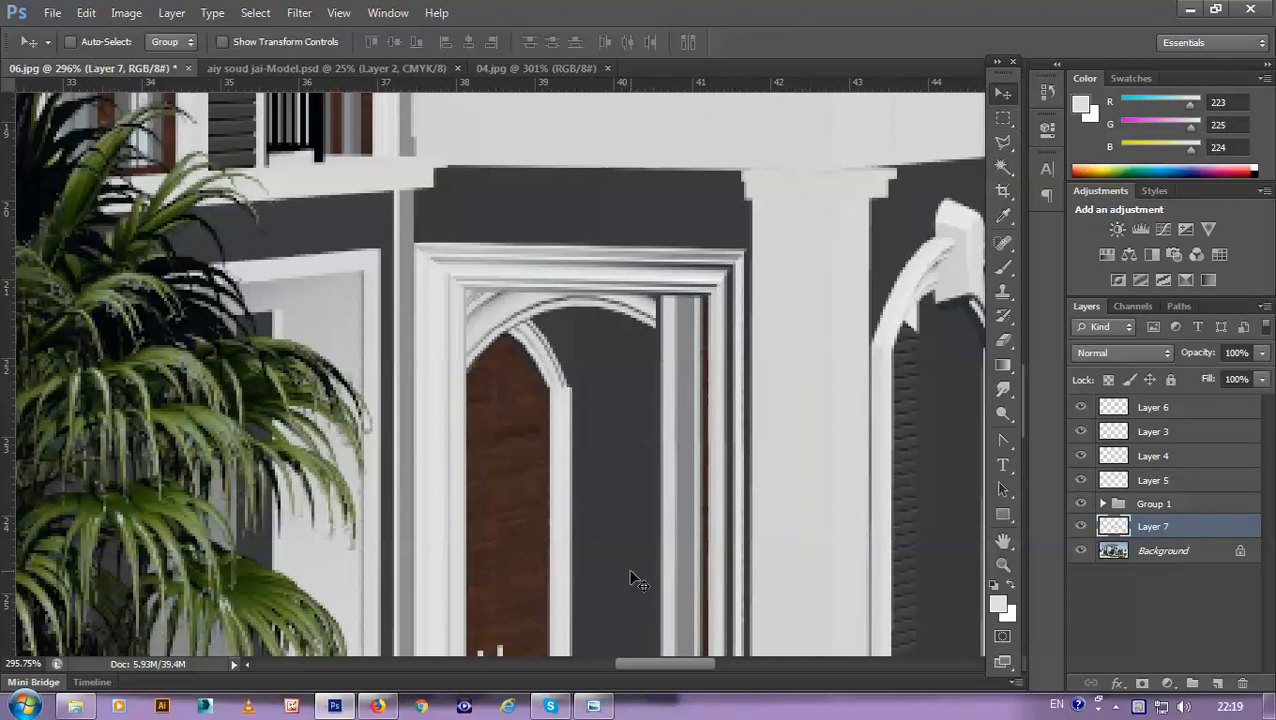
pyautogui.press('Up')
pyautogui.press('Up')
pyautogui.press('Up')
pyautogui.press('Up')
pyautogui.press('Up')
pyautogui.press('Up')
pyautogui.press('Up')
pyautogui.press('Up')
pyautogui.press('Up')
pyautogui.press('Up')
pyautogui.press('Up')
pyautogui.press('Up')
pyautogui.press('Up')
pyautogui.press('Up')
pyautogui.press('Up')
pyautogui.press('Up')
pyautogui.press('Up')
pyautogui.press('Up')
pyautogui.press('Up')
pyautogui.press('Up')
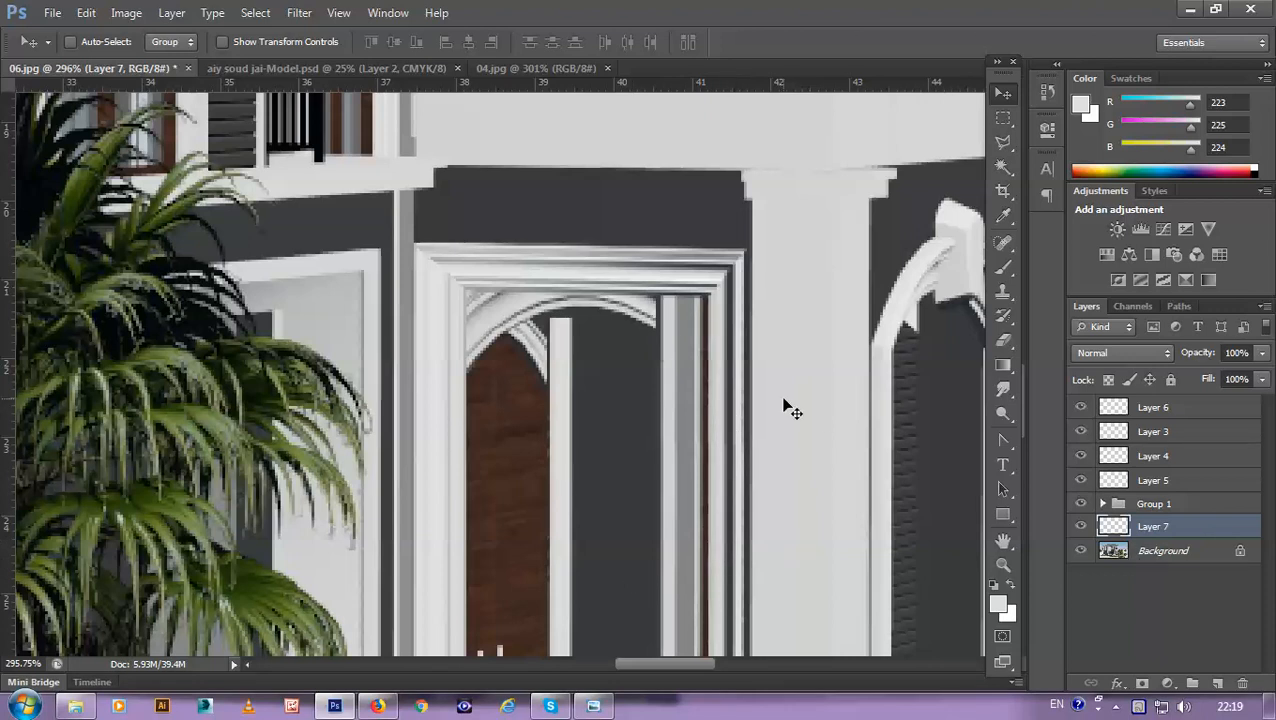
# Step: Copy a rectangular strip of the dark wall above the moulding from the Background to a new layer
pyautogui.click(1158, 550)
pyautogui.press('m')
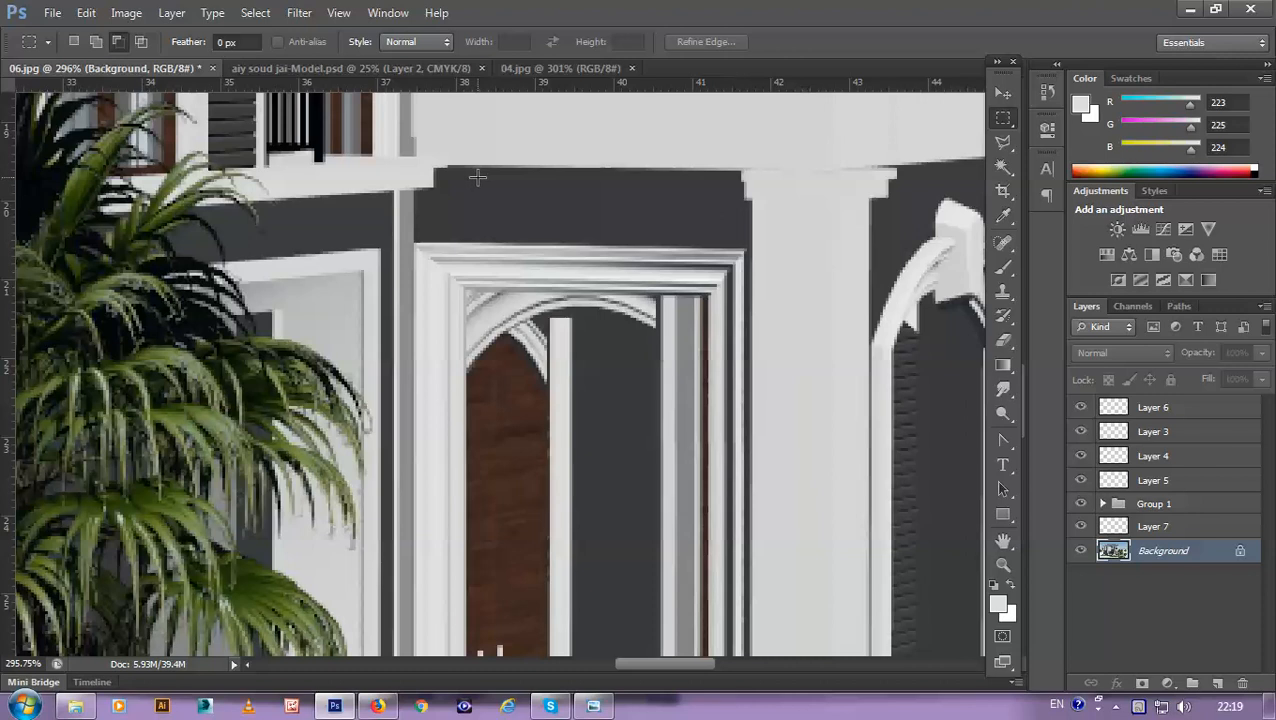
pyautogui.moveTo(479, 177); pyautogui.dragTo(674, 237)
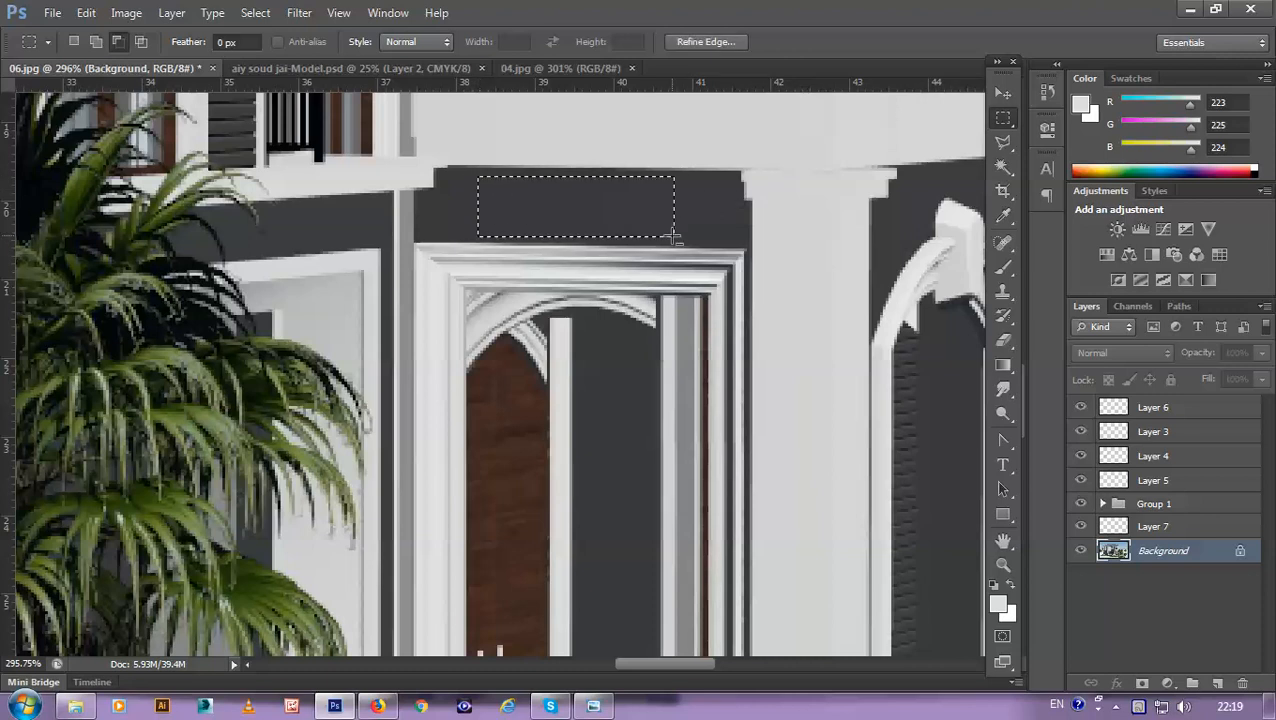
pyautogui.hotkey('ctrl', 'j')
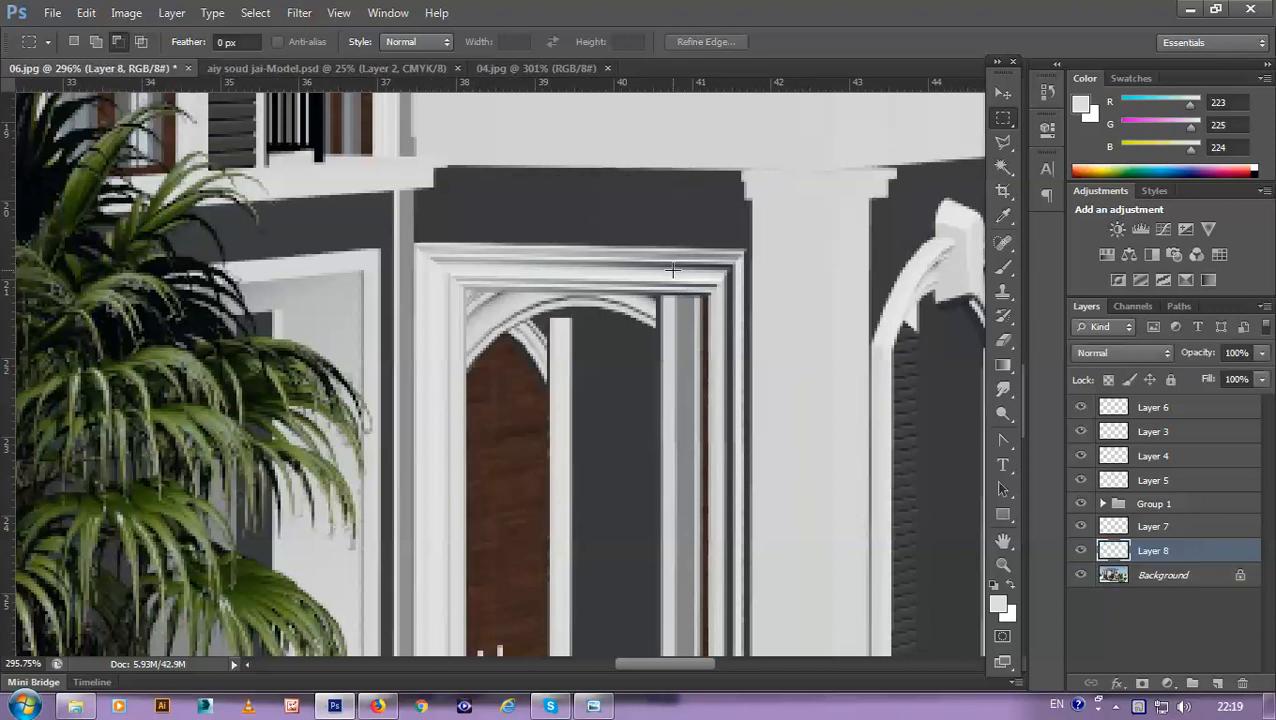
# Step: Move the dark wall strip down below the moulding and left against the left jamb to cover the inner arch
pyautogui.press('ctrl')
pyautogui.press('ctrl')
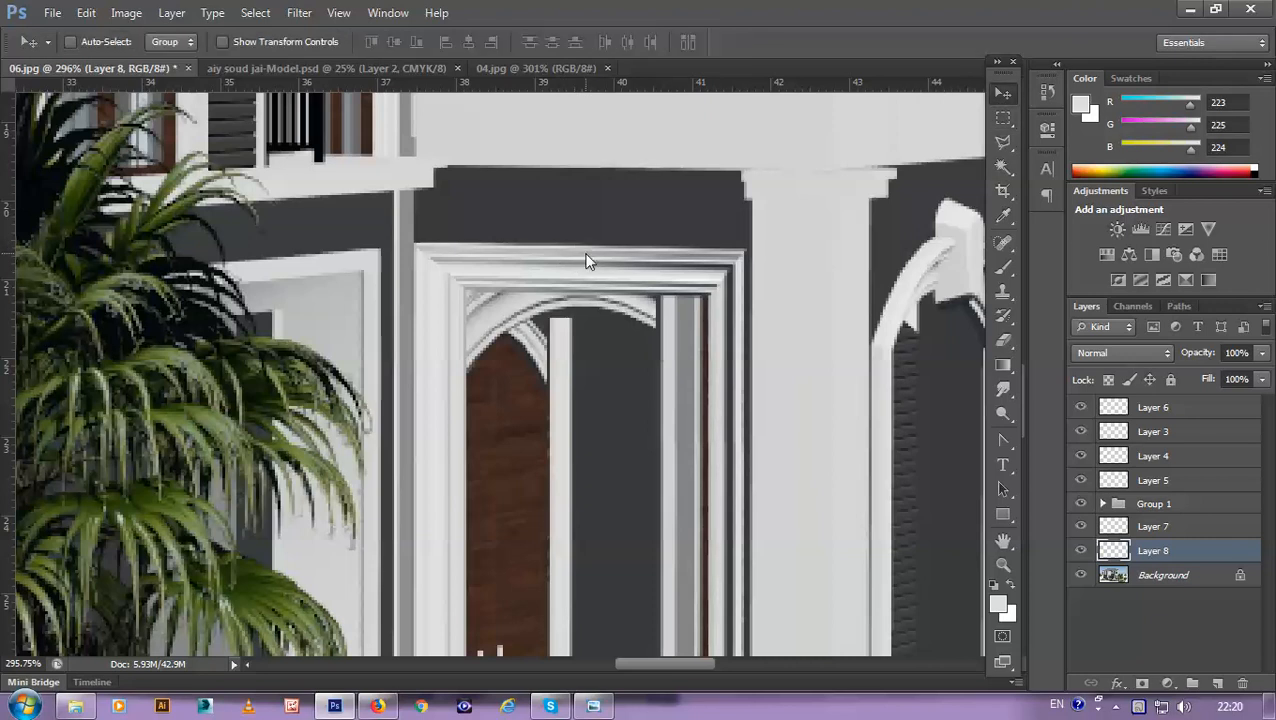
pyautogui.press('Down')
pyautogui.press('Down')
pyautogui.press('Down')
pyautogui.press('Down')
pyautogui.press('Down')
pyautogui.press('Down')
pyautogui.press('Down')
pyautogui.press('Down')
pyautogui.press('Down')
pyautogui.press('Down')
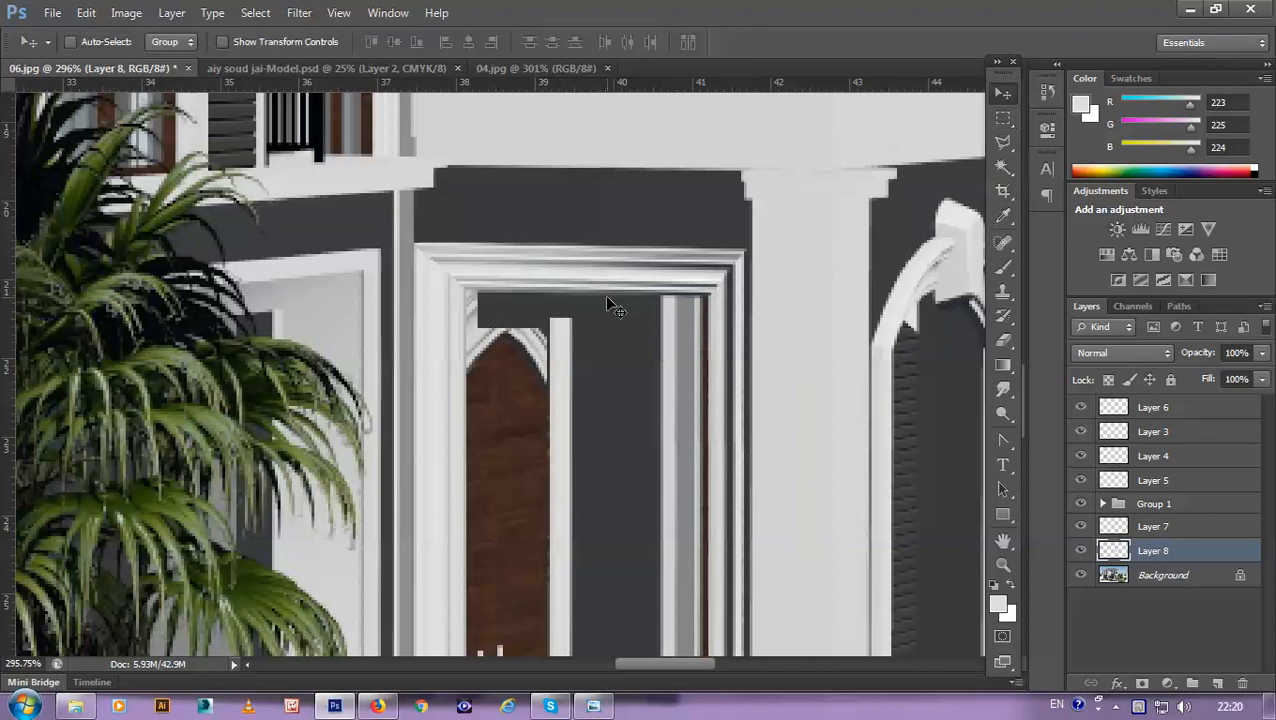
pyautogui.moveTo(513, 314); pyautogui.dragTo(490, 301)
# Step: Paste another copy of the white jamb and dark wall section onto a new layer directly above Layer 7
pyautogui.scroll(-3, 555, 362)
pyautogui.scroll(4, 555, 370)
pyautogui.scroll(-5, 555, 374)
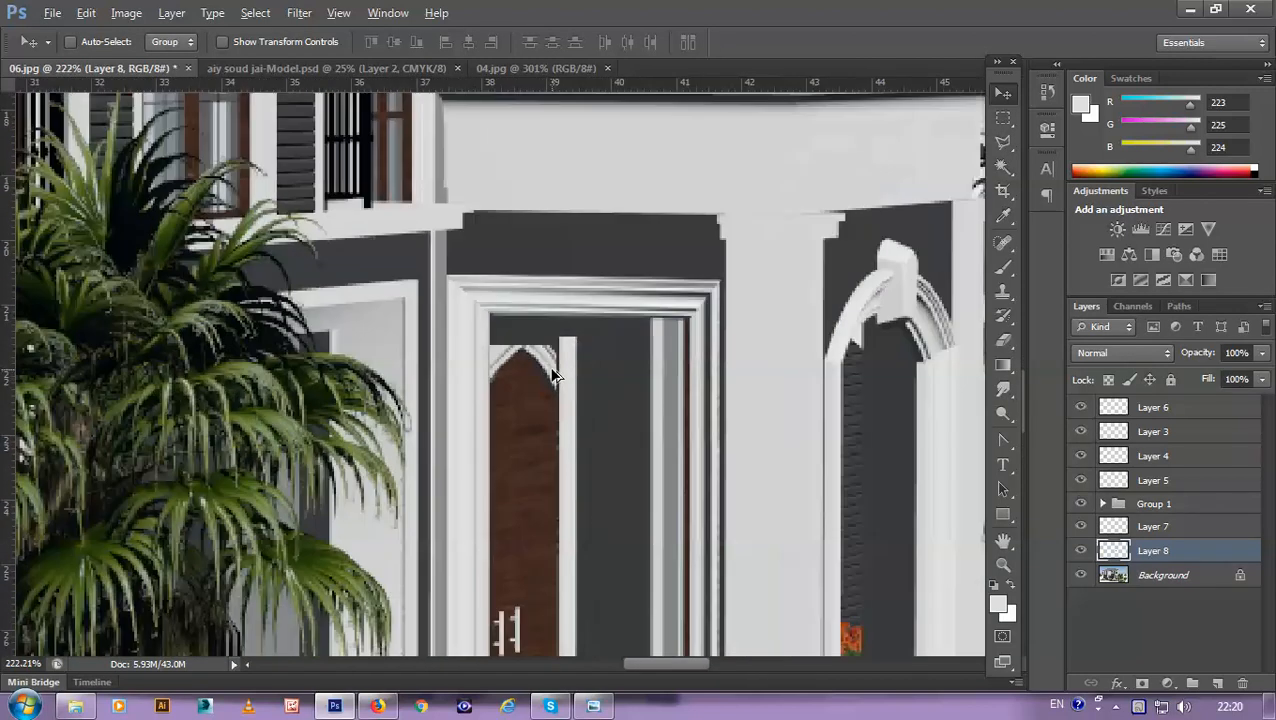
pyautogui.scroll(3, 557, 378)
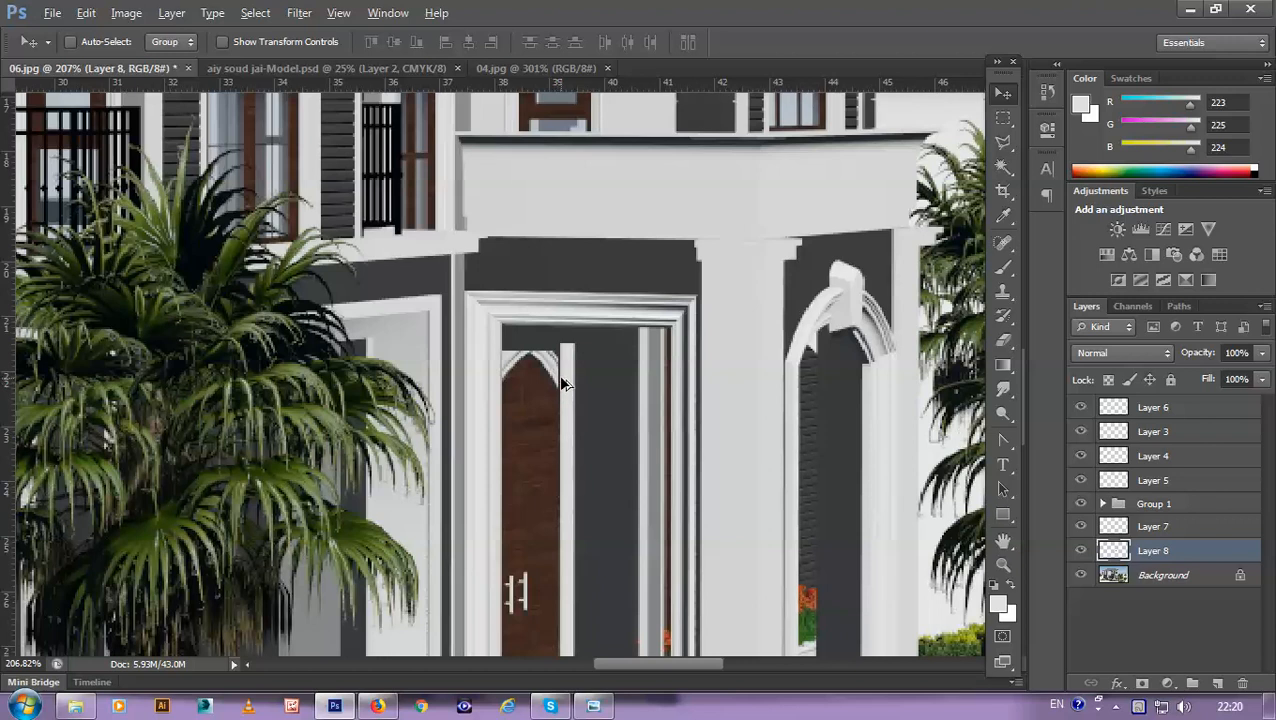
pyautogui.press('alt')
pyautogui.rightClick(574, 379)
pyautogui.click(641, 412)
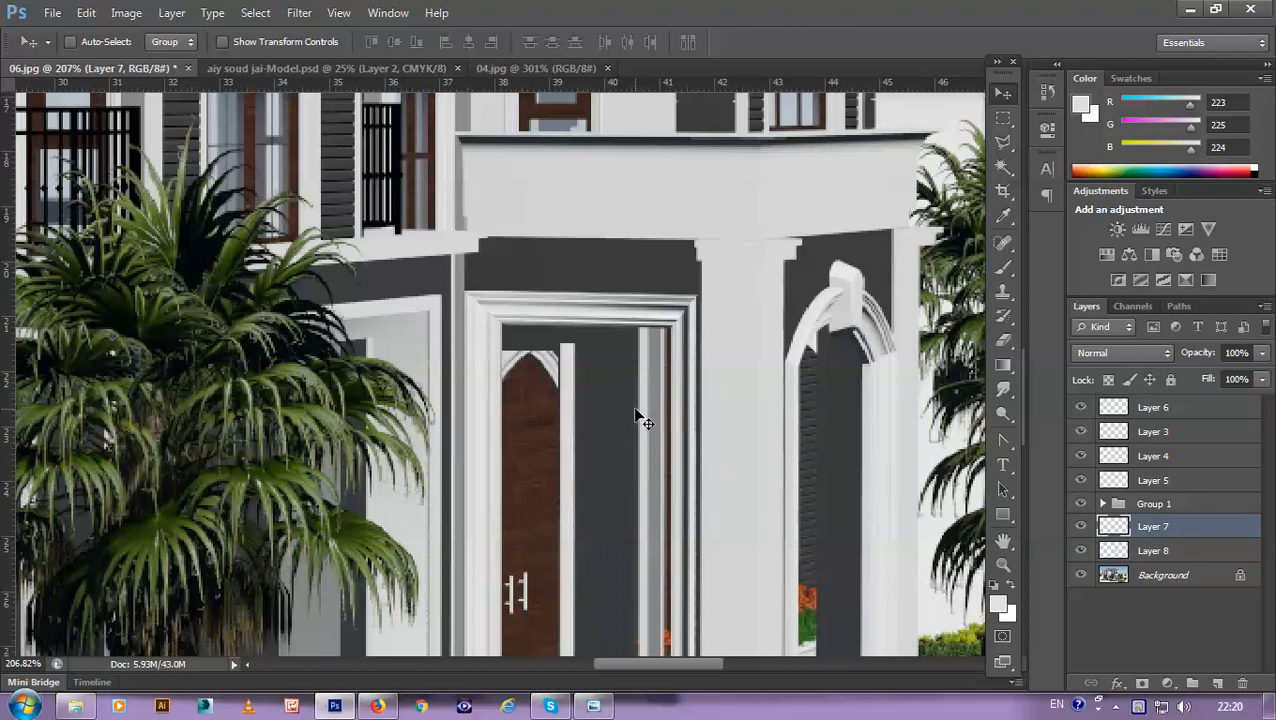
pyautogui.hotkey('ctrl', 'v')
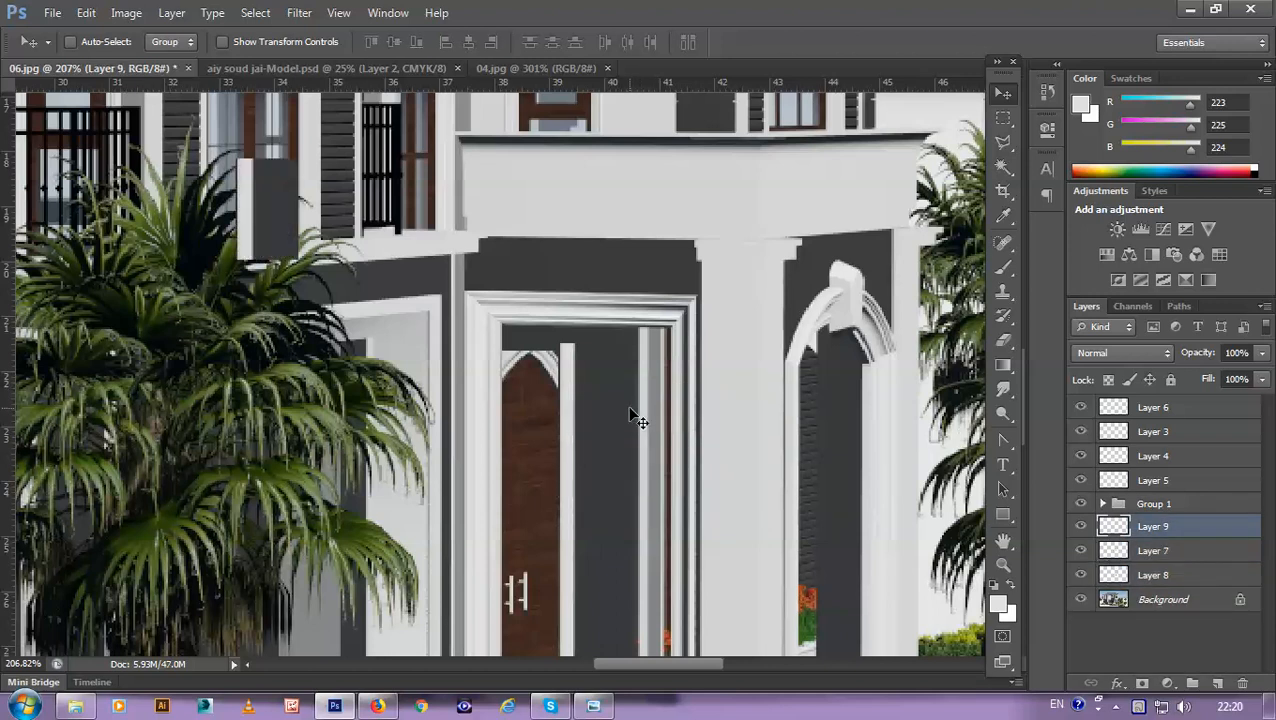
# Step: Rotate the pasted jamb section 90° clockwise with Free Transform and move it over the upper part of the inner door
pyautogui.hotkey('ctrl', 't')
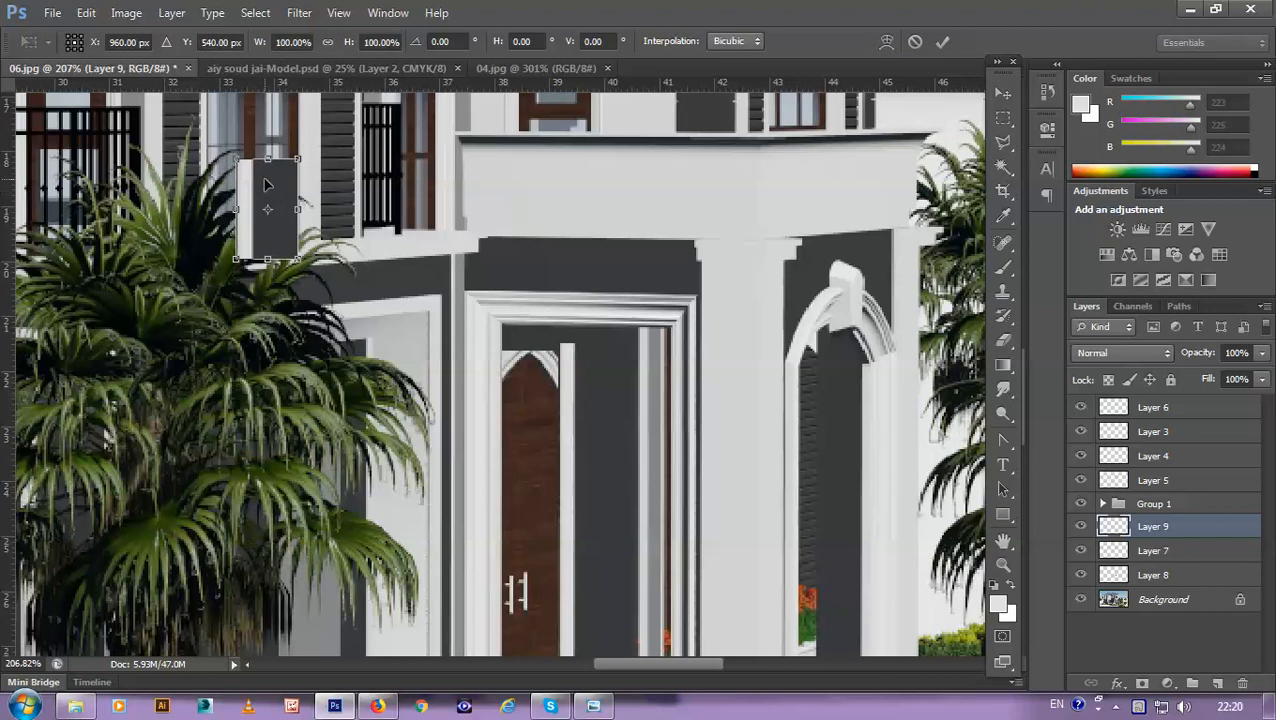
pyautogui.rightClick(264, 178)
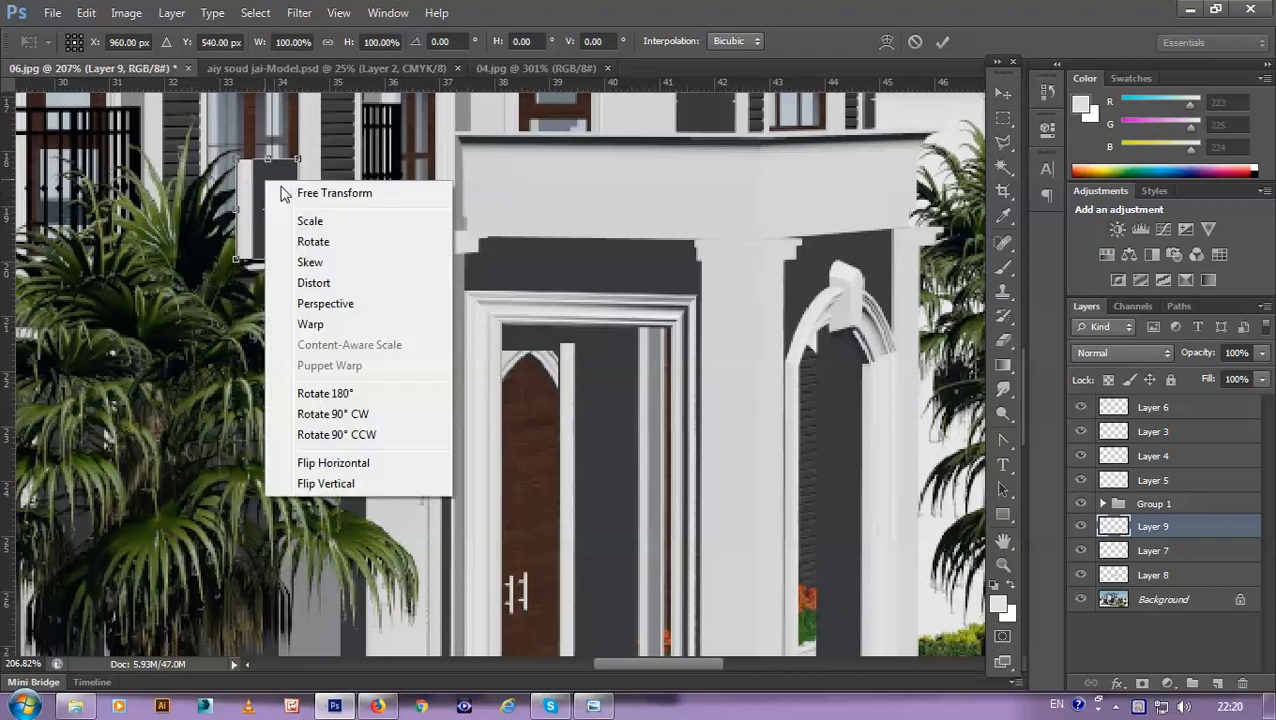
pyautogui.click(376, 414)
pyautogui.moveTo(296, 213); pyautogui.dragTo(598, 398)
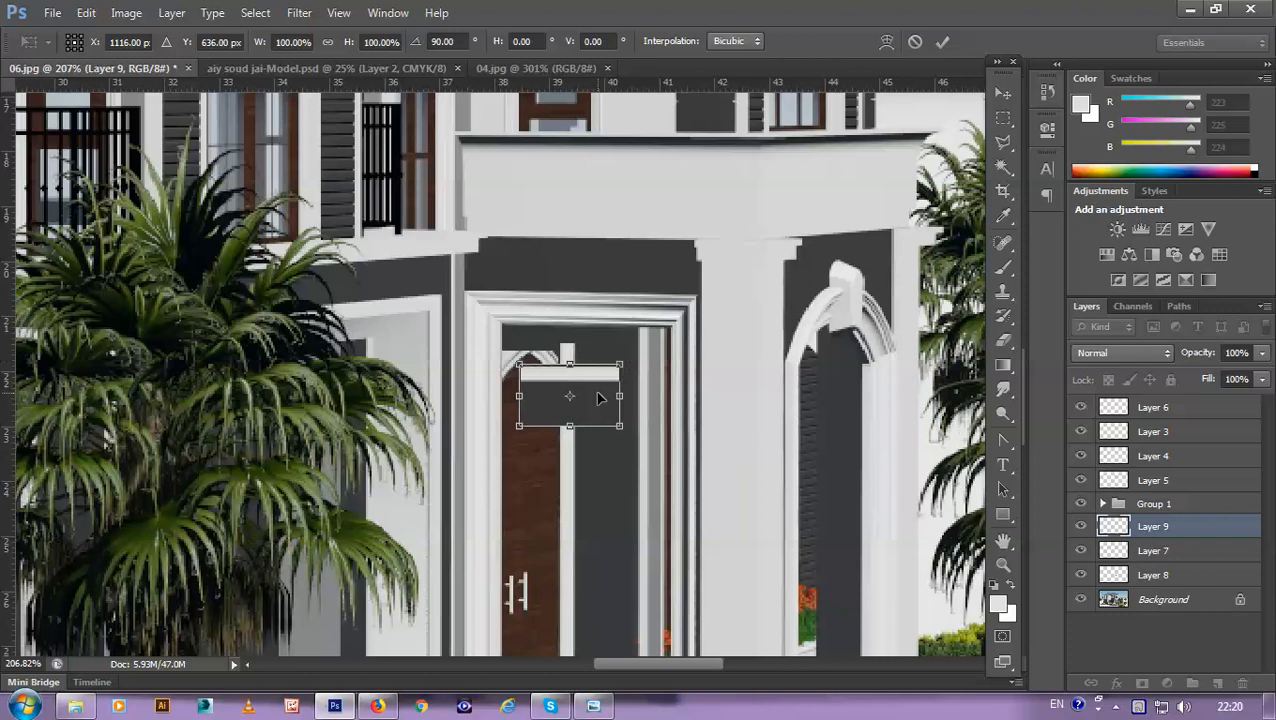
# Step: Turn the jamb section to a -90° rotation so its white strip lies horizontally along the lower edge
pyautogui.rightClick(598, 398)
pyautogui.click(677, 313)
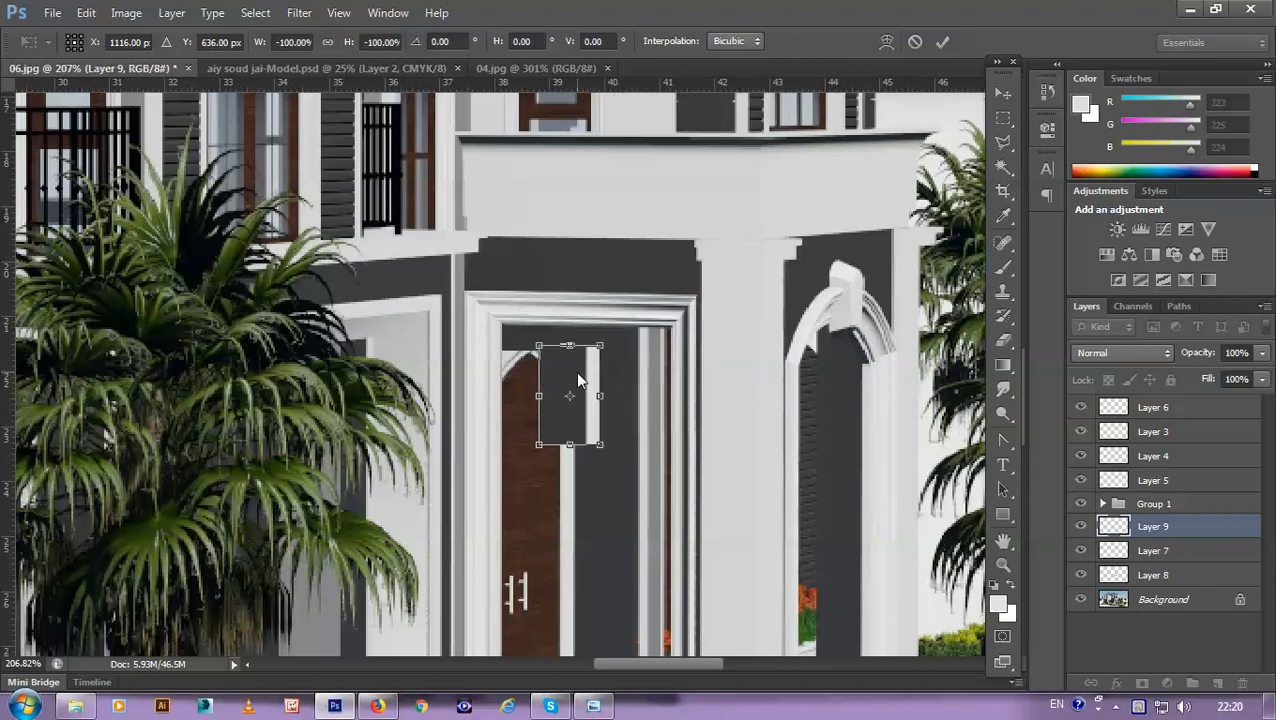
pyautogui.rightClick(577, 374)
pyautogui.click(679, 628)
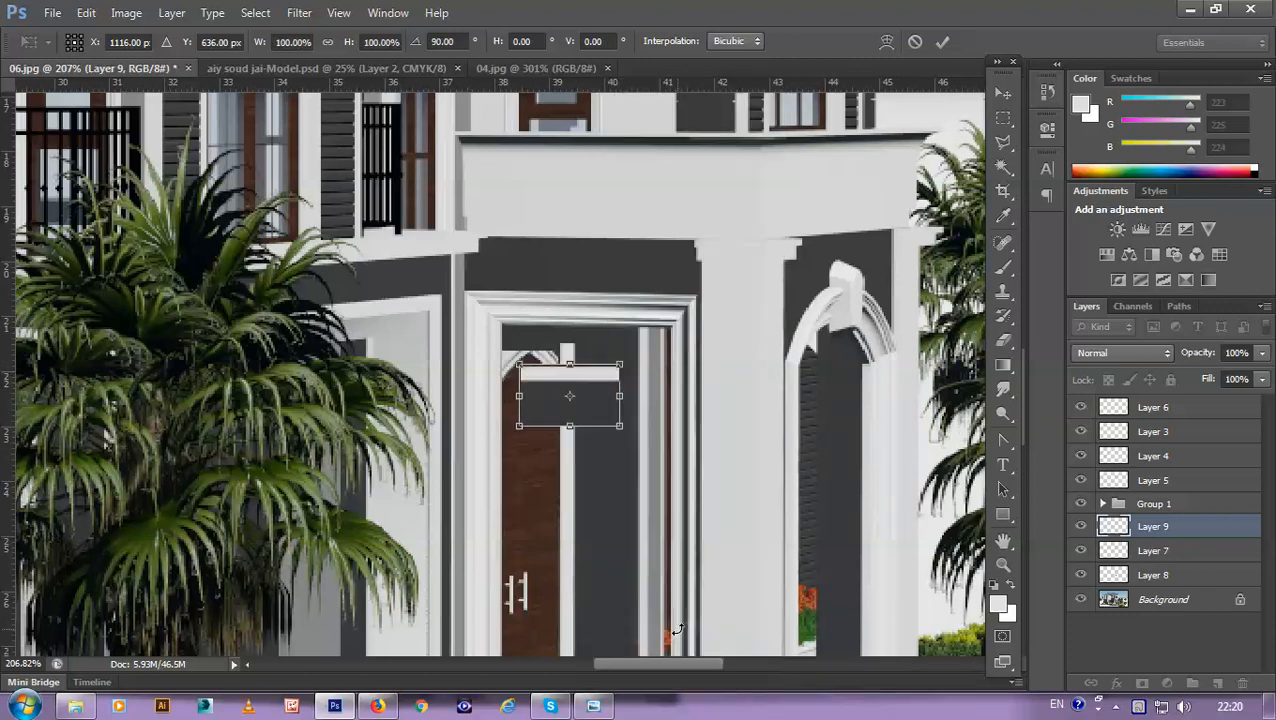
pyautogui.rightClick(587, 394)
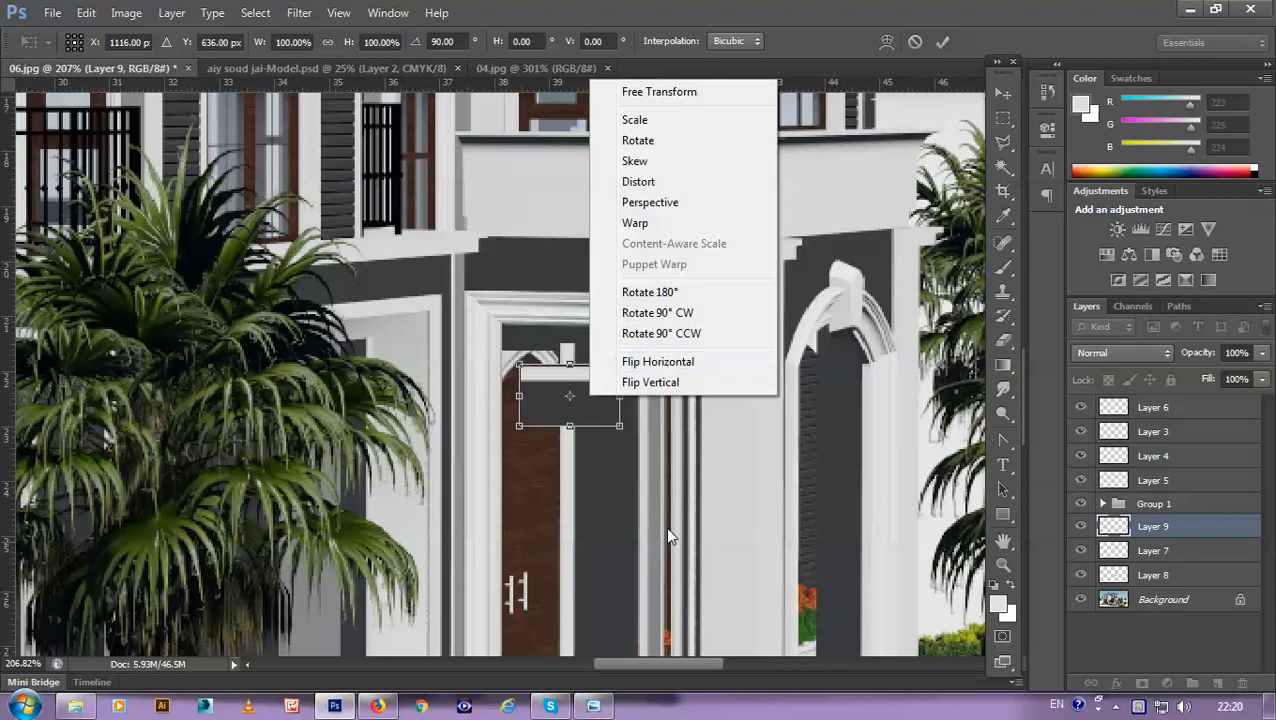
pyautogui.click(659, 334)
pyautogui.rightClick(595, 388)
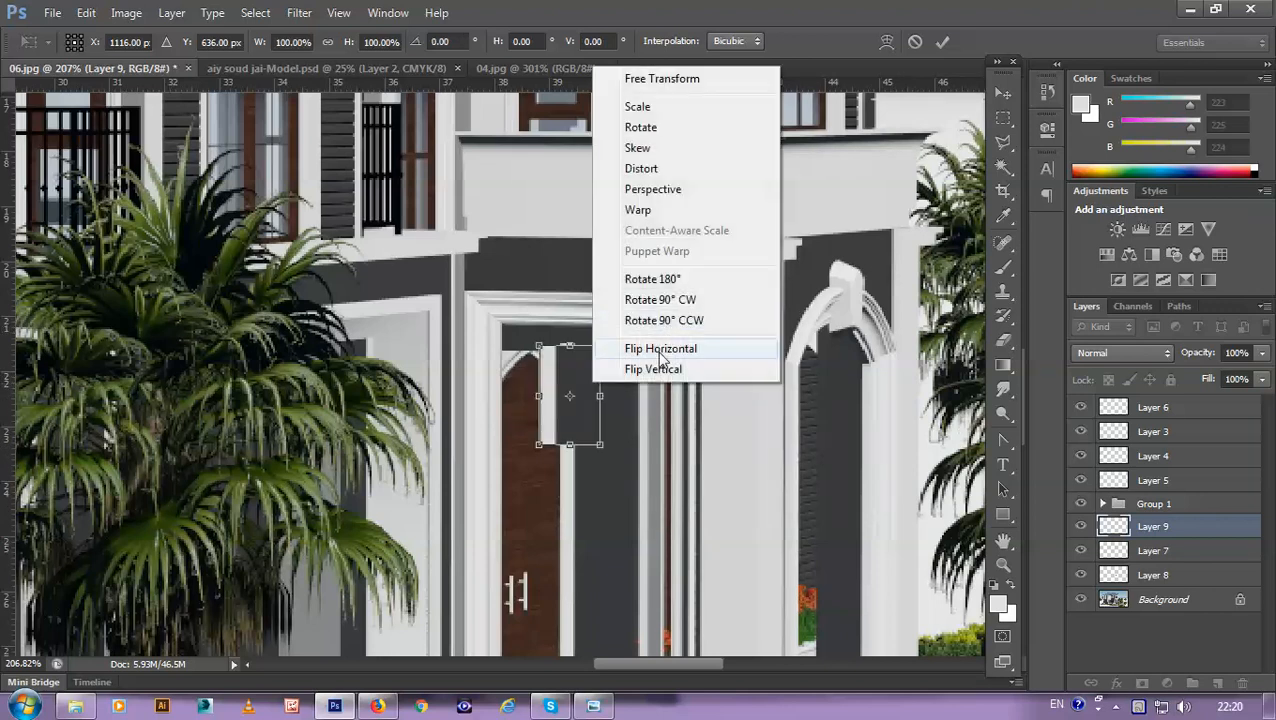
pyautogui.click(664, 320)
# Step: Position the rotated section as a header over the inner arch, its right end flush with the jamb, and apply the transform
pyautogui.moveTo(595, 402); pyautogui.dragTo(548, 337)
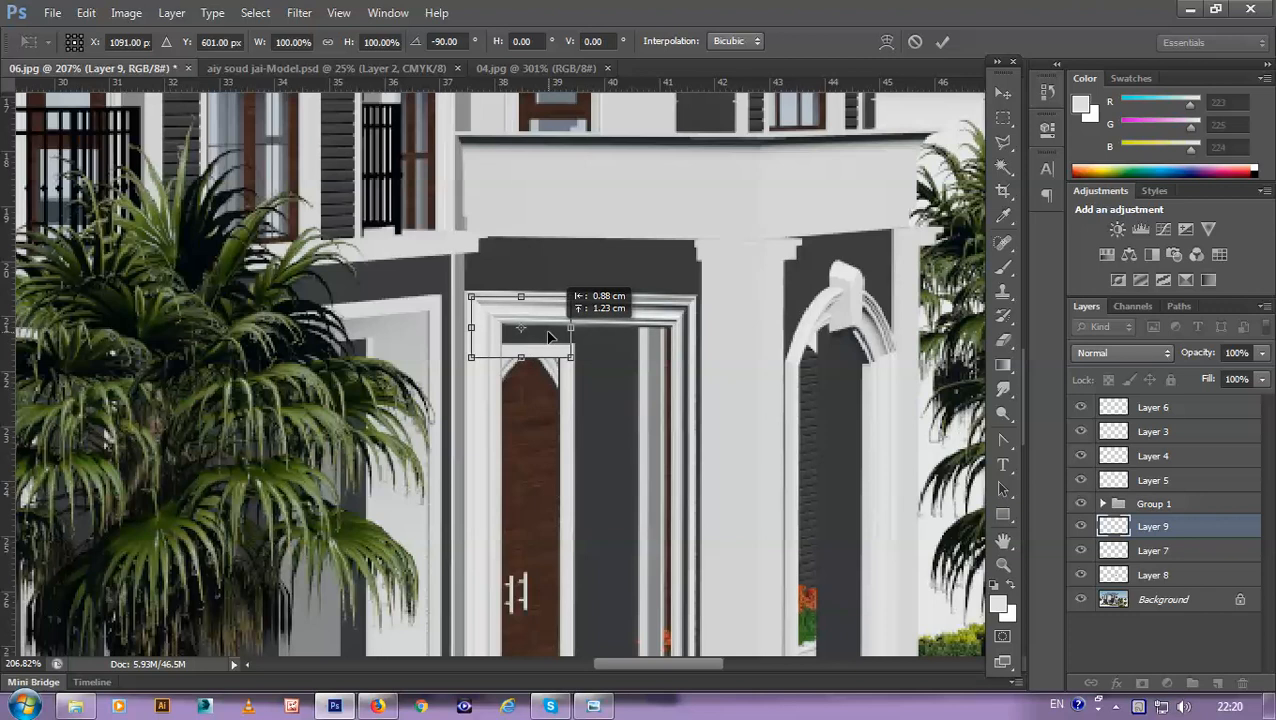
pyautogui.press('Right')
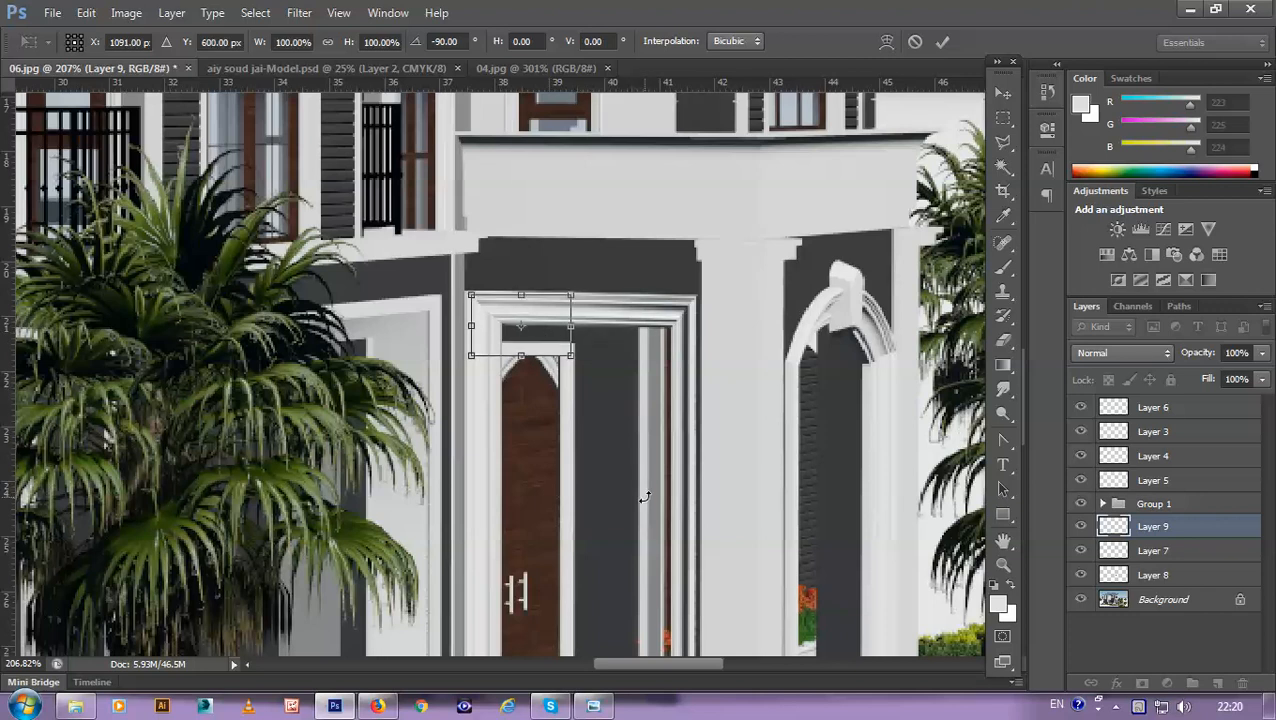
pyautogui.press('Up')
pyautogui.press('Right')
pyautogui.press('Return')
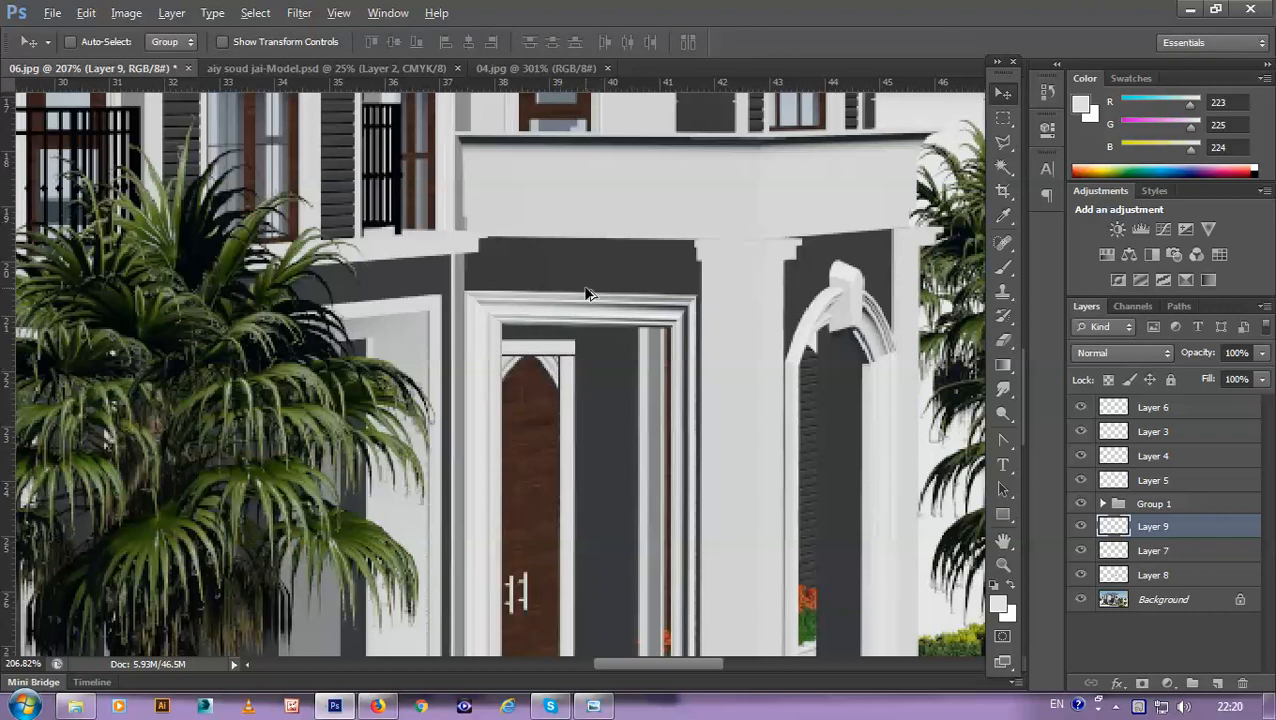
# Step: Mitre the header's right end by removing a diagonal Polygonal Lasso selection where it meets the jamb, and deselect
pyautogui.scroll(6, 574, 381)
pyautogui.scroll(2, 591, 362)
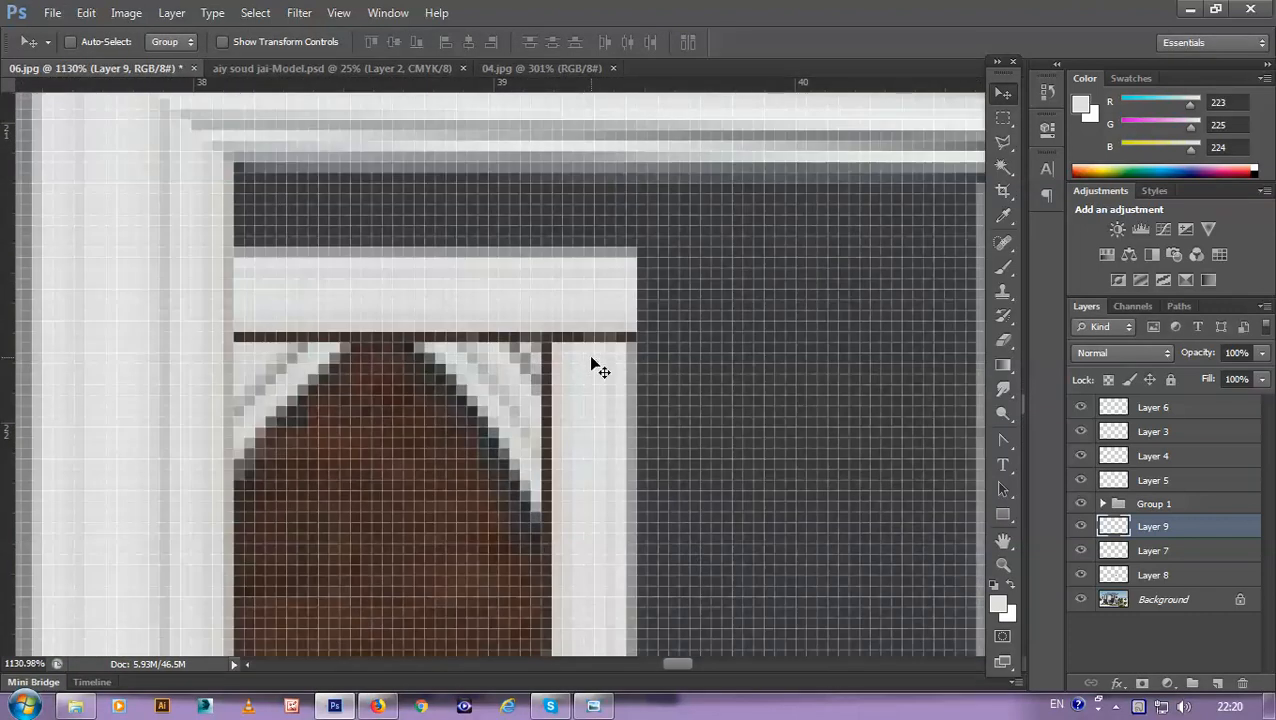
pyautogui.press('l')
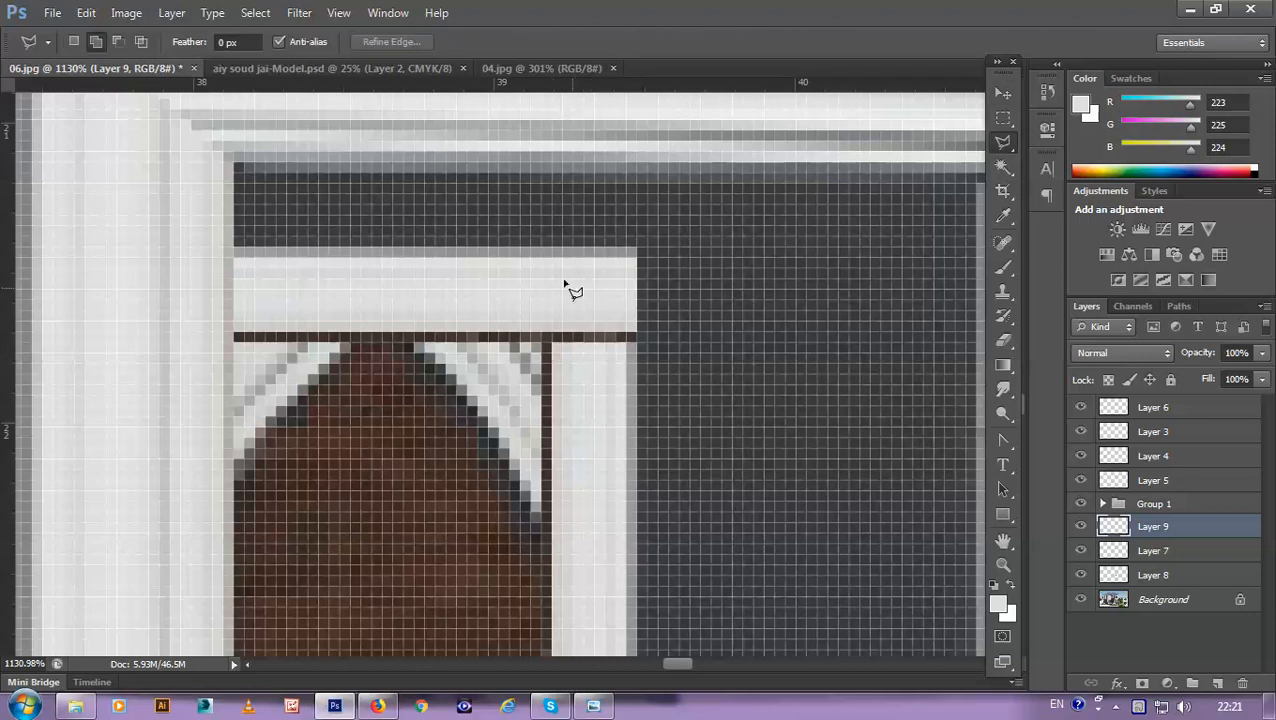
pyautogui.click(549, 346)
pyautogui.click(663, 225)
pyautogui.click(781, 352)
pyautogui.click(728, 488)
pyautogui.doubleClick(641, 446)
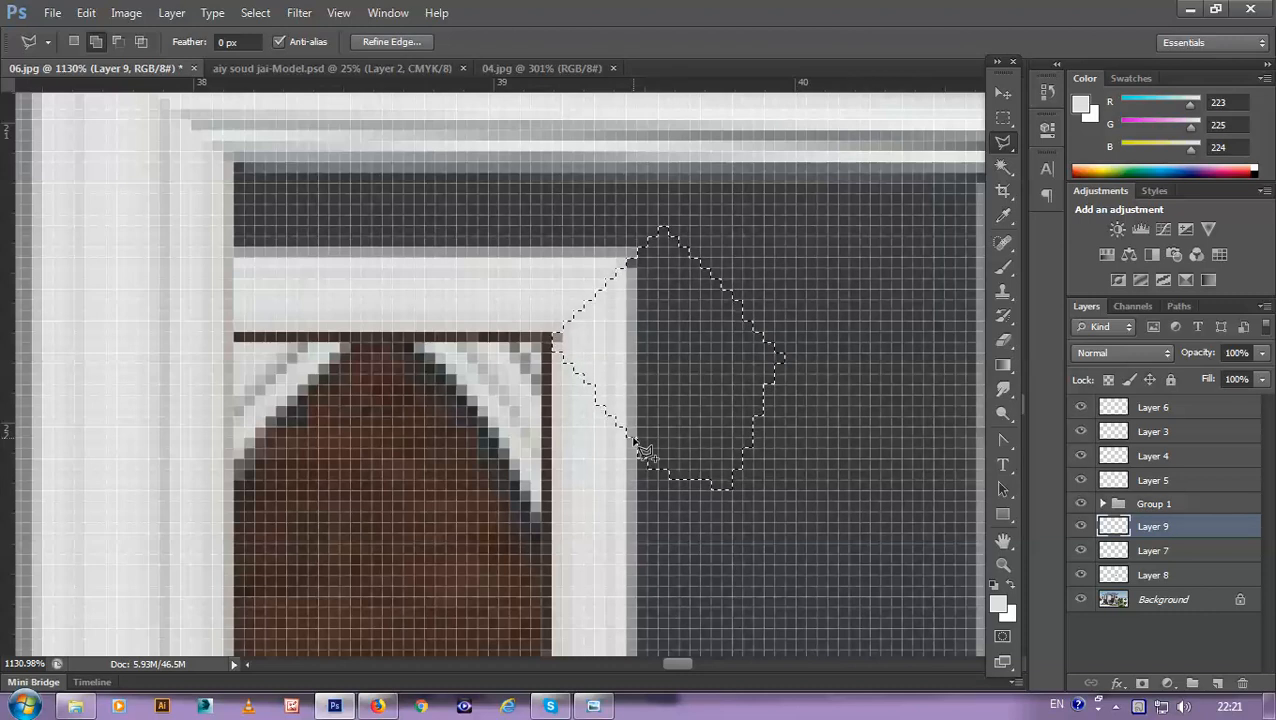
pyautogui.hotkey('ctrl', 'd')
# Step: Clone brown door wood over the right half of the white inner arch on the Background with the Clone Stamp
pyautogui.scroll(-10, 641, 446)
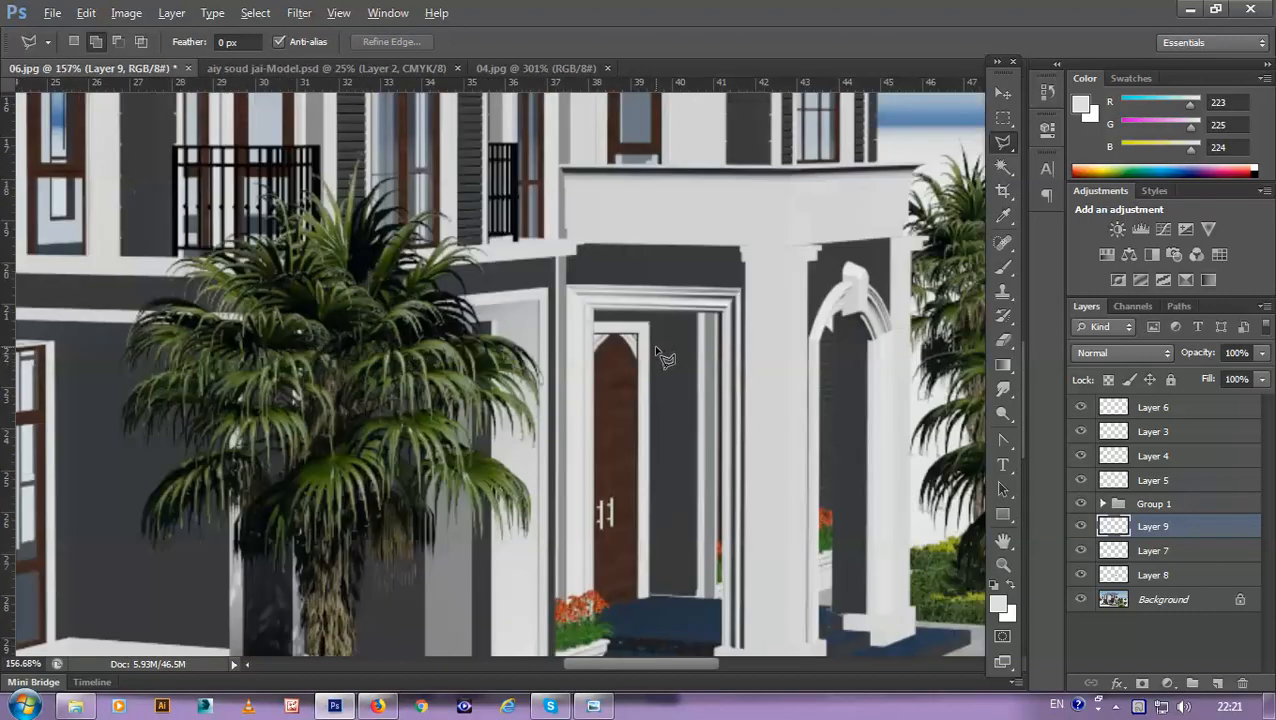
pyautogui.scroll(6, 655, 352)
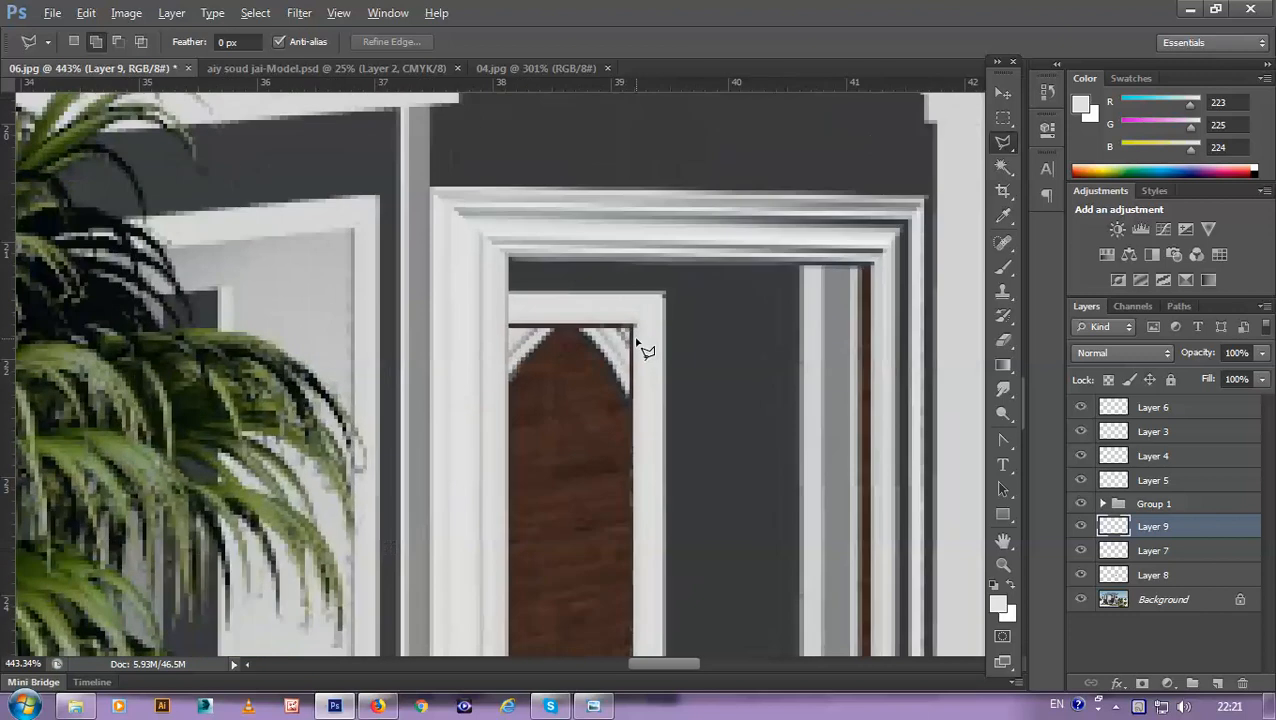
pyautogui.scroll(-3, 645, 358)
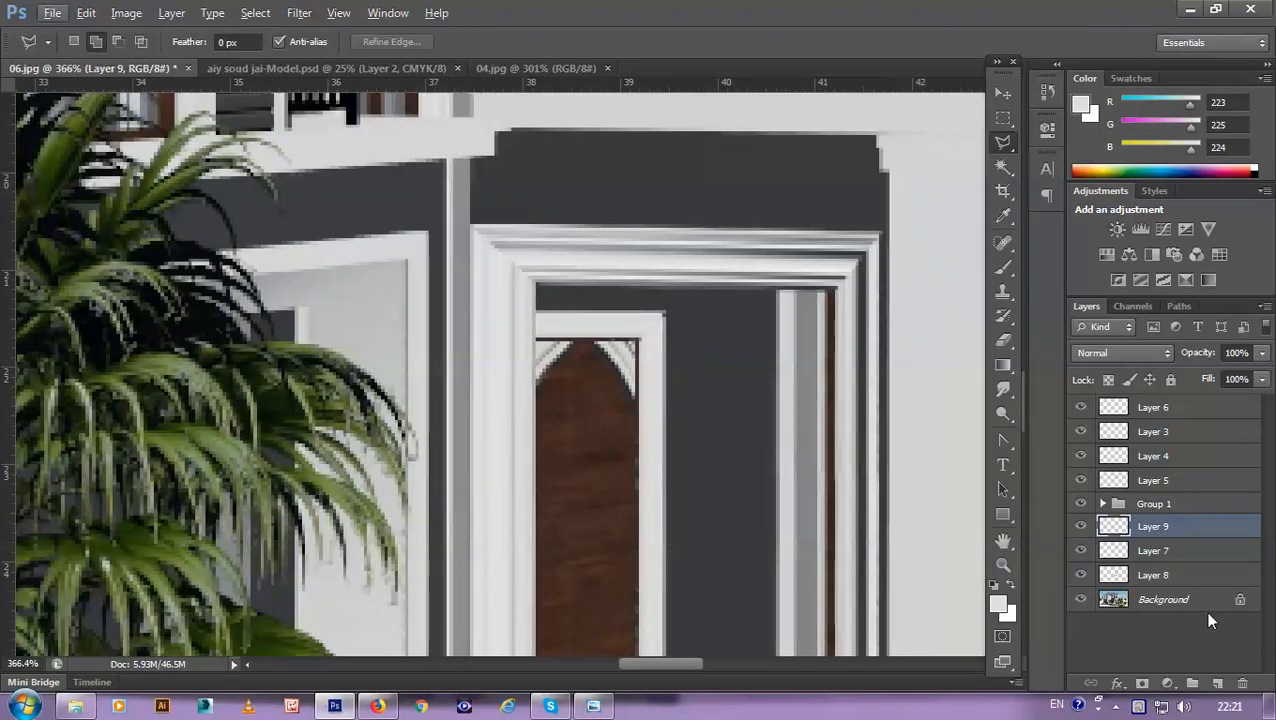
pyautogui.click(1188, 609)
pyautogui.scroll(2, 703, 399)
pyautogui.scroll(-1, 612, 405)
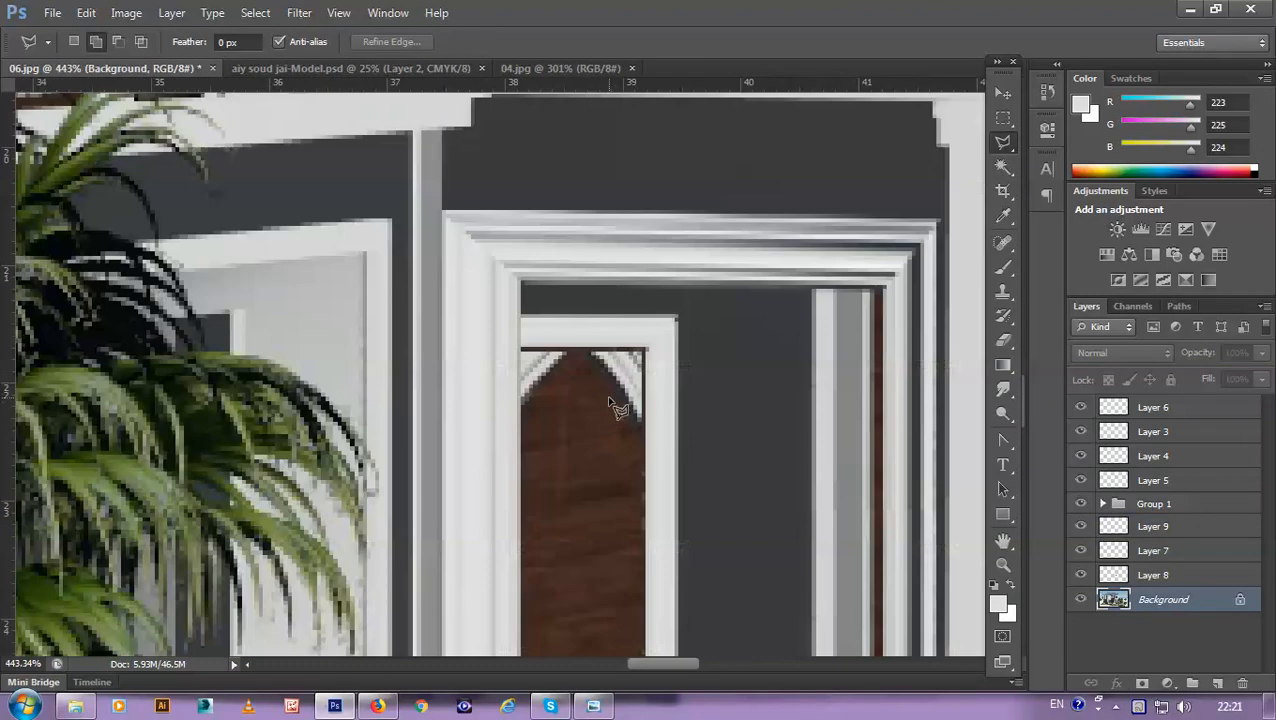
pyautogui.hotkey('alt', 's')
pyautogui.press('Escape')
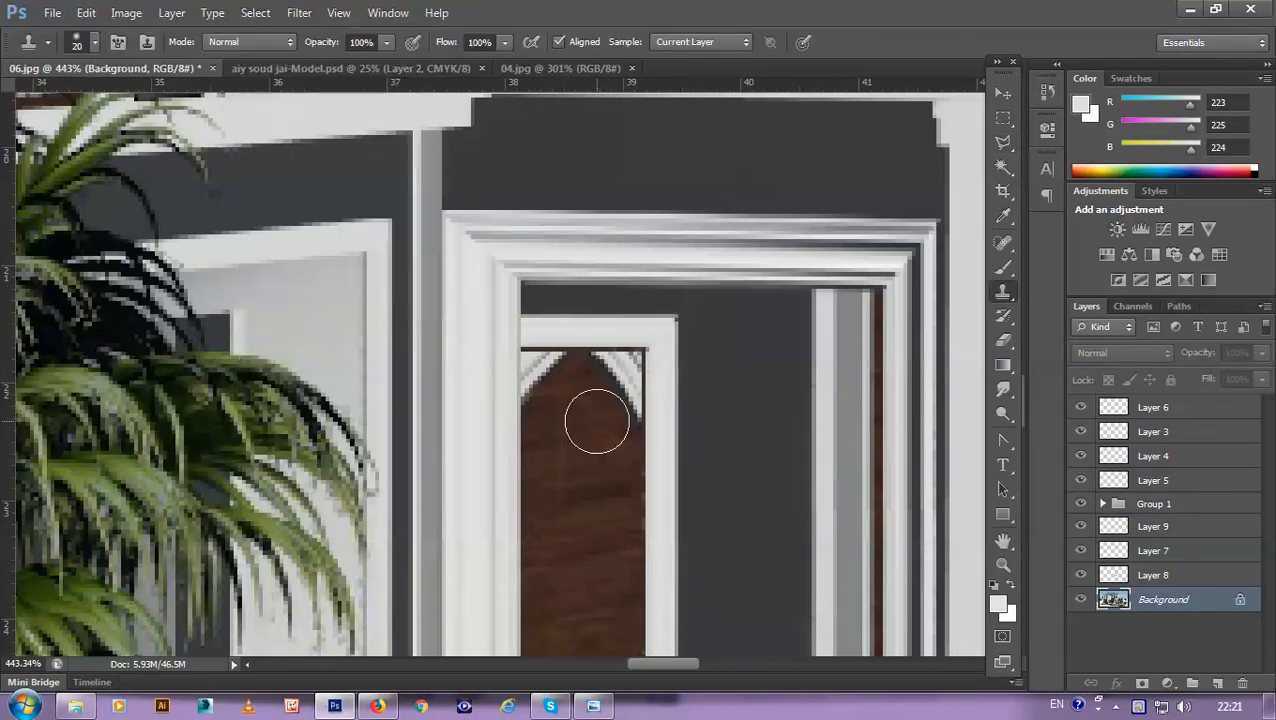
pyautogui.press('l')
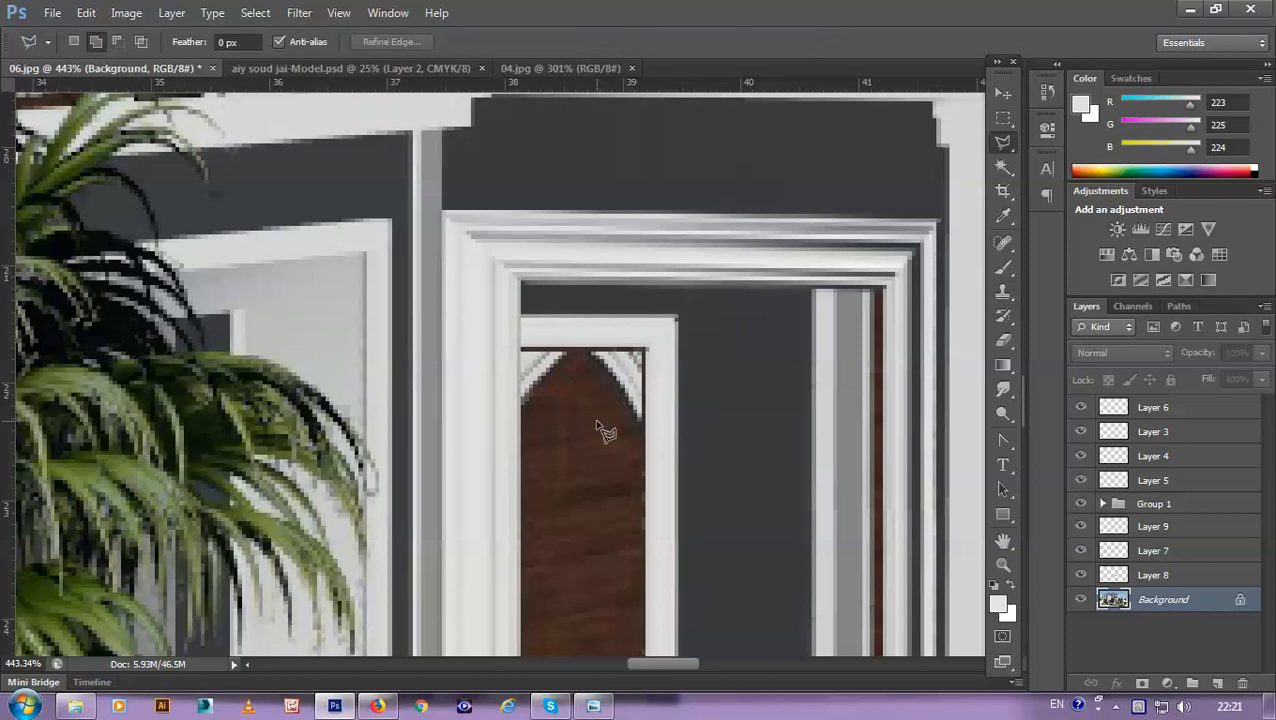
pyautogui.press('s')
pyautogui.keyDown('alt'); pyautogui.click(591, 424); pyautogui.keyUp('alt')
pyautogui.moveTo(612, 398)
pyautogui.mouseDown()
pyautogui.moveTo(618, 379)
pyautogui.moveTo(627, 405)
pyautogui.moveTo(598, 427)
pyautogui.moveTo(626, 365)
pyautogui.moveTo(598, 365)
pyautogui.moveTo(626, 370)
pyautogui.mouseUp()
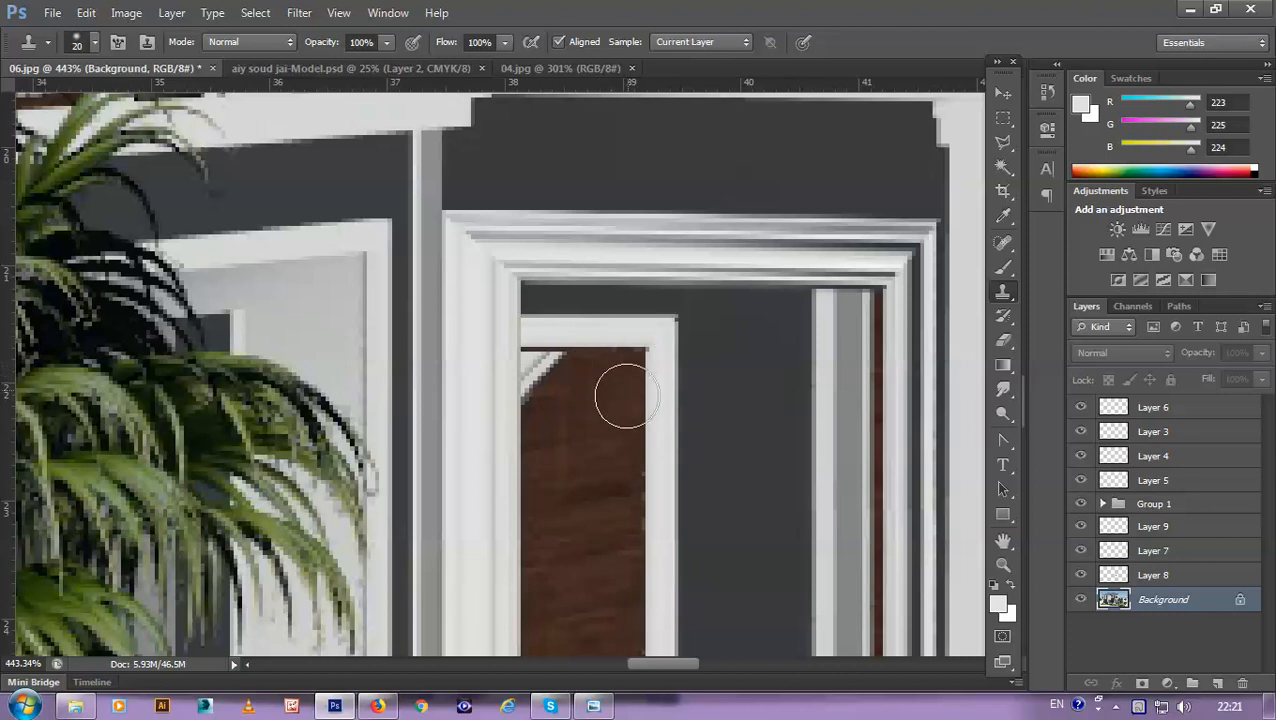
# Step: Clone door wood over the remaining left piece of the inner arch to square off the door panel
pyautogui.keyDown('alt'); pyautogui.click(597, 412); pyautogui.keyUp('alt')
pyautogui.moveTo(541, 370)
pyautogui.mouseDown()
pyautogui.moveTo(521, 362)
pyautogui.moveTo(547, 375)
pyautogui.moveTo(541, 390)
pyautogui.moveTo(570, 365)
pyautogui.moveTo(629, 367)
pyautogui.moveTo(634, 428)
pyautogui.moveTo(621, 370)
pyautogui.moveTo(621, 447)
pyautogui.mouseUp()
pyautogui.scroll(-1, 634, 428)
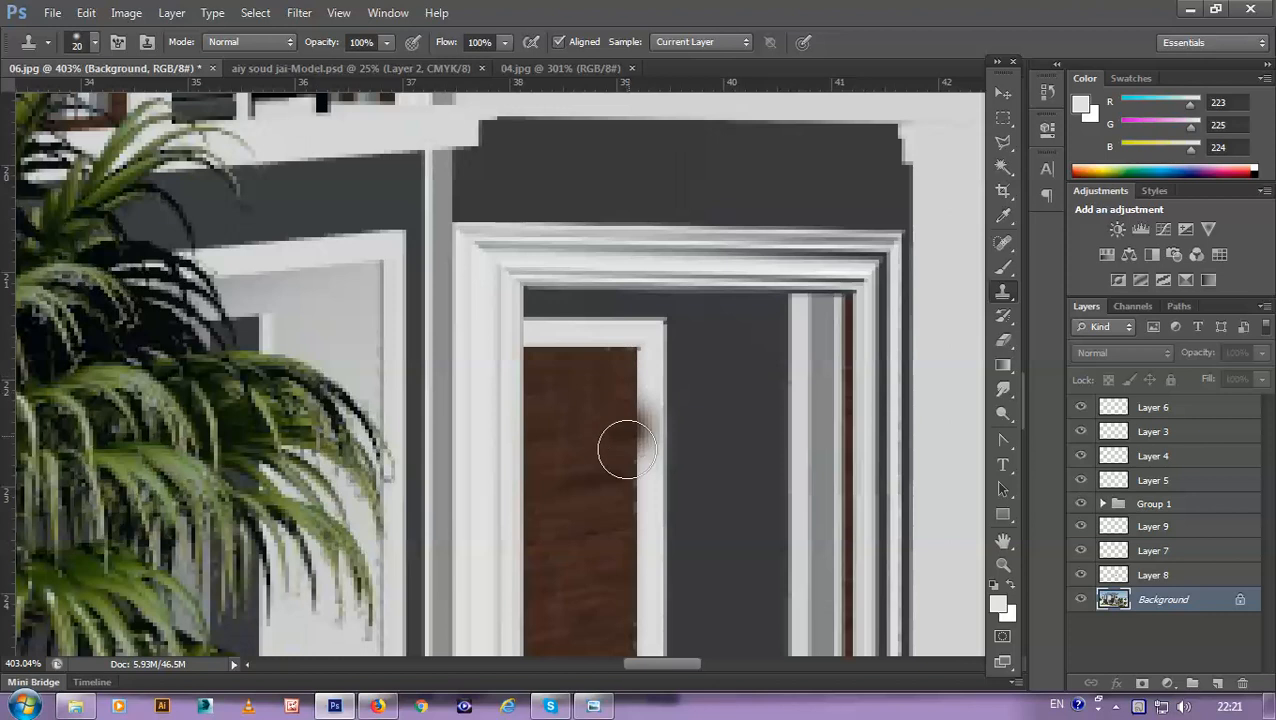
pyautogui.scroll(-5, 577, 331)
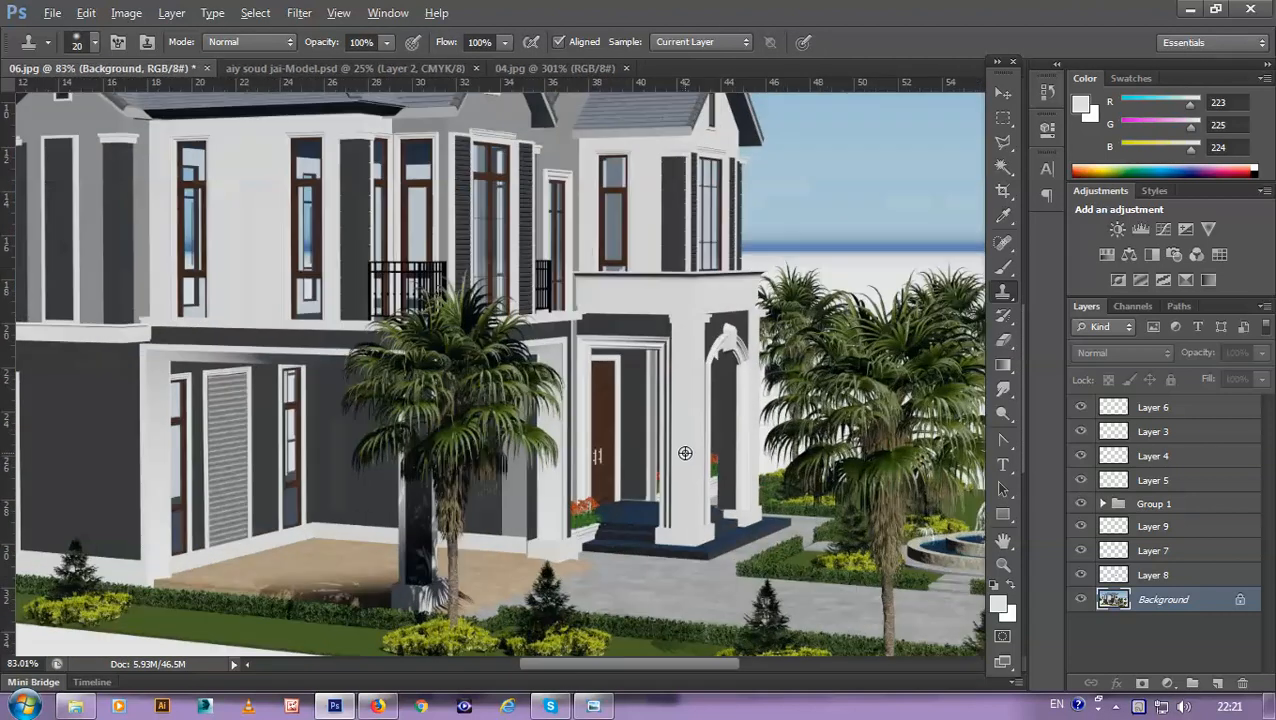
pyautogui.scroll(-3, 668, 385)
pyautogui.scroll(5, 600, 430)
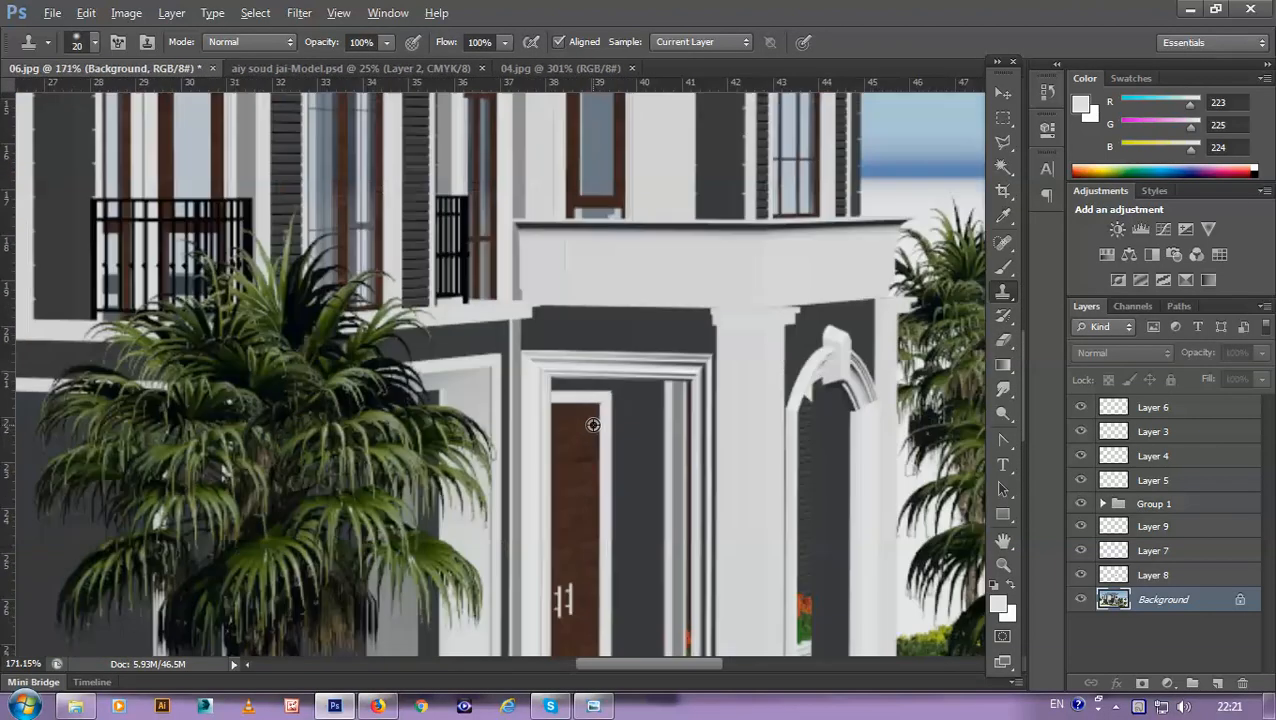
pyautogui.scroll(4, 593, 425)
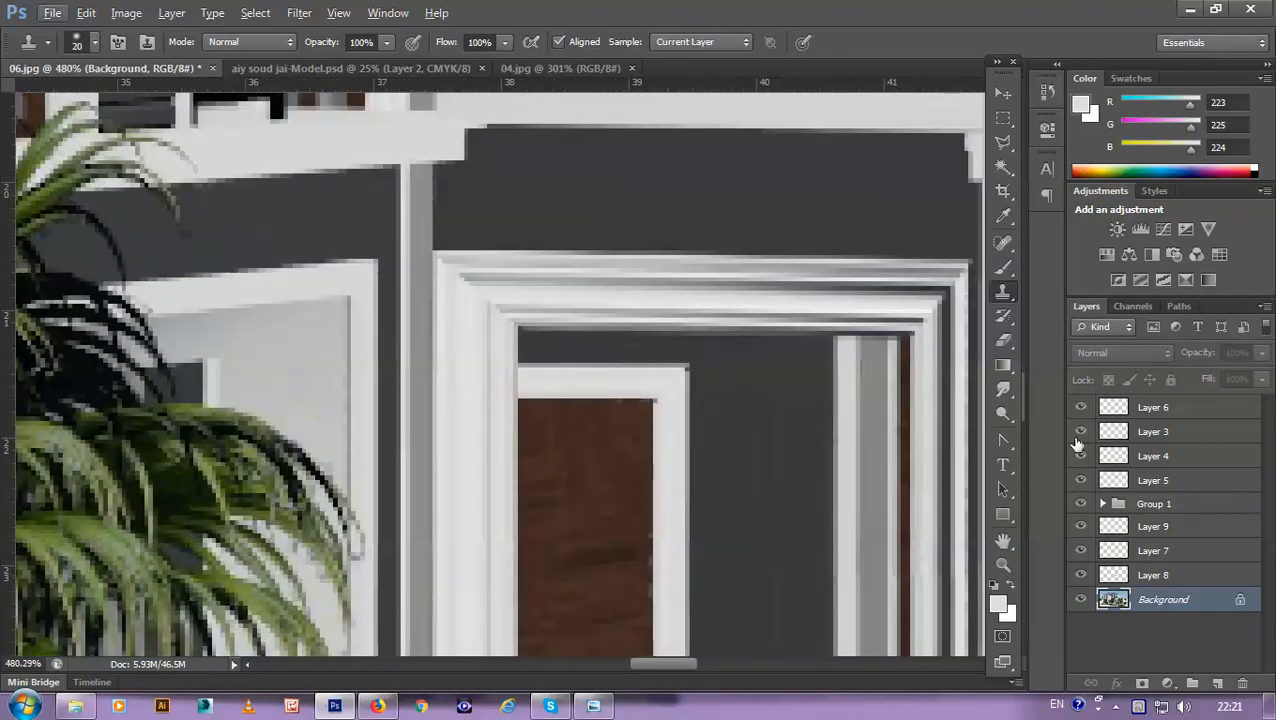
pyautogui.click(1160, 575)
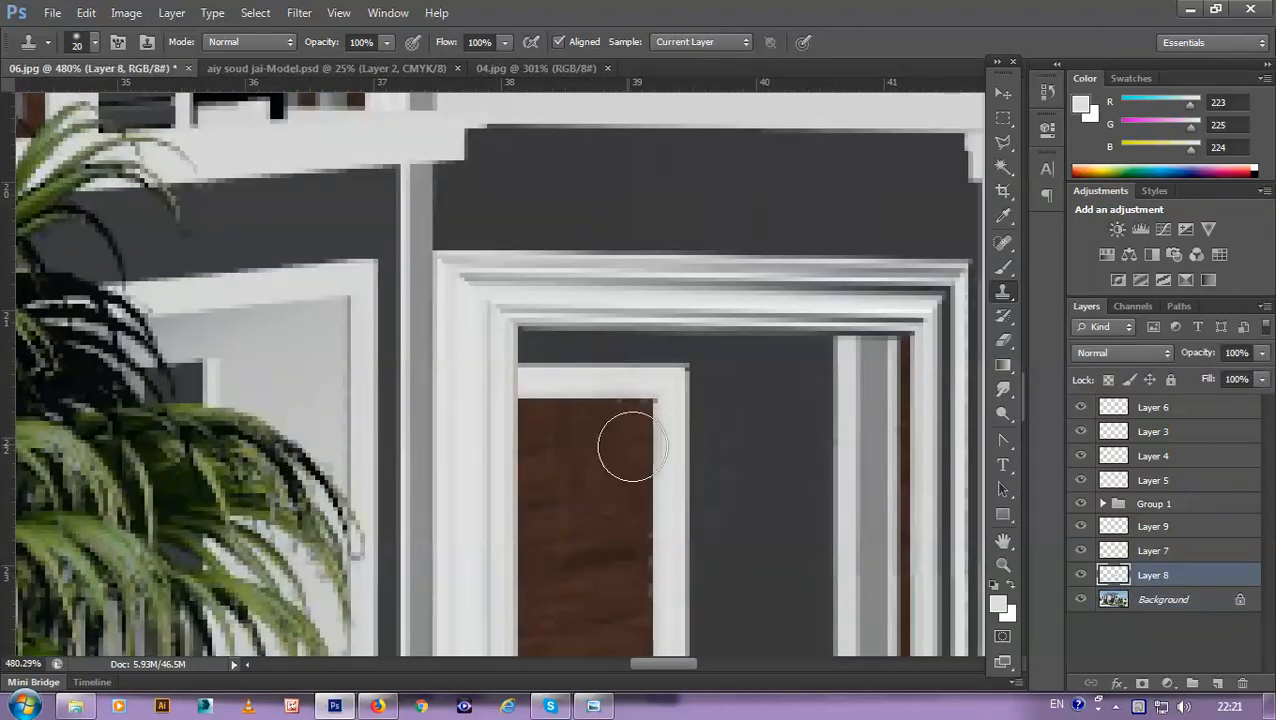
pyautogui.hotkey('ctrl', 't')
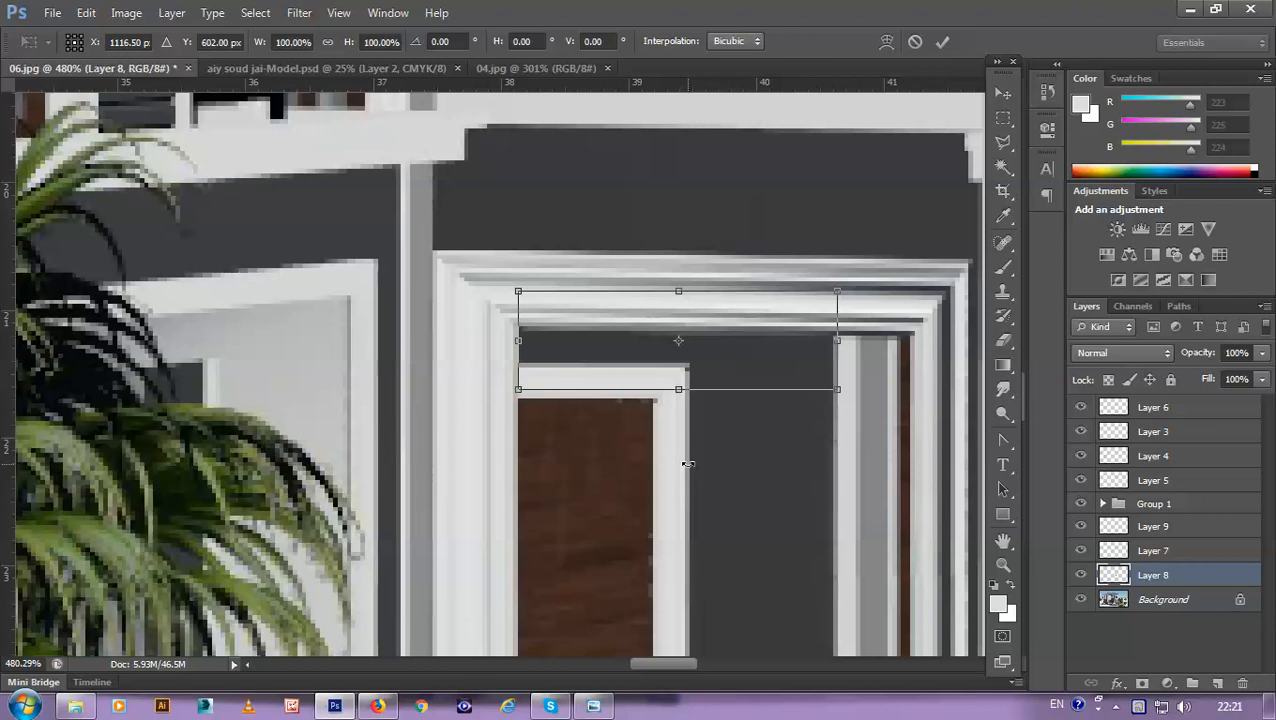
pyautogui.press('Return')
pyautogui.press('s')
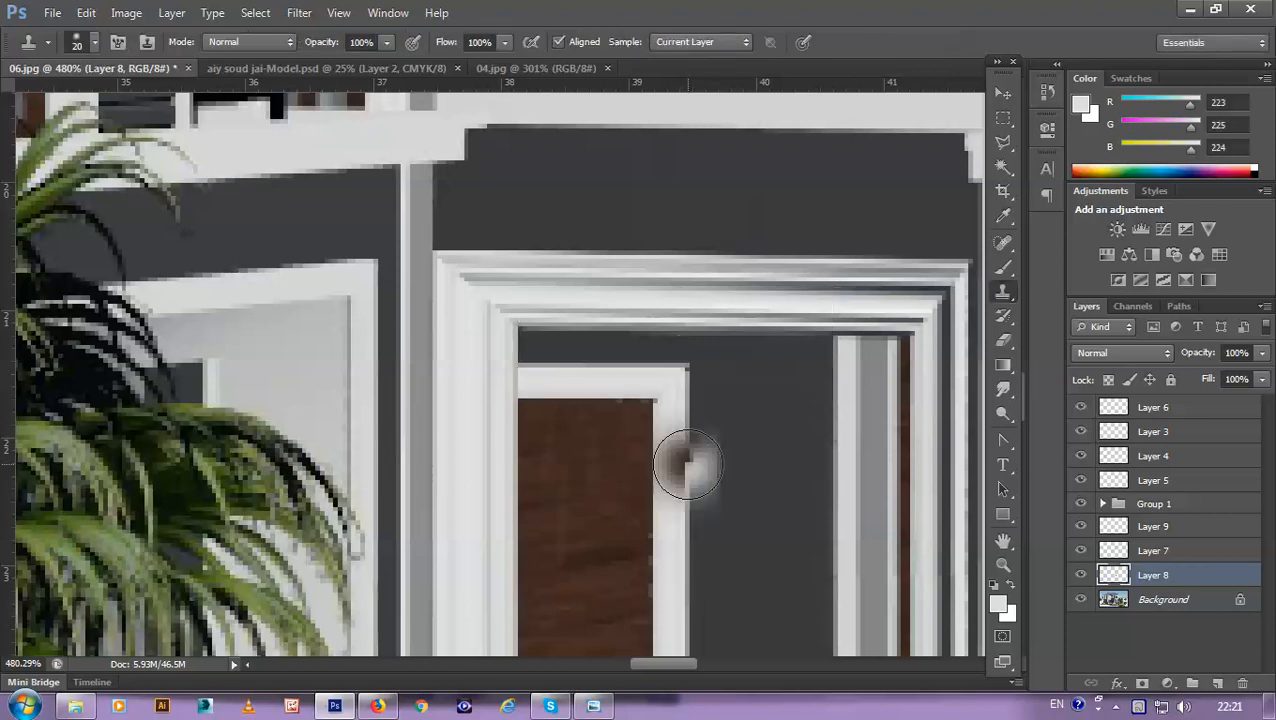
pyautogui.press('v')
# Step: Distort the inner door's header on Layer 9 so its left end drops slightly, and apply the transform
pyautogui.rightClick(590, 392)
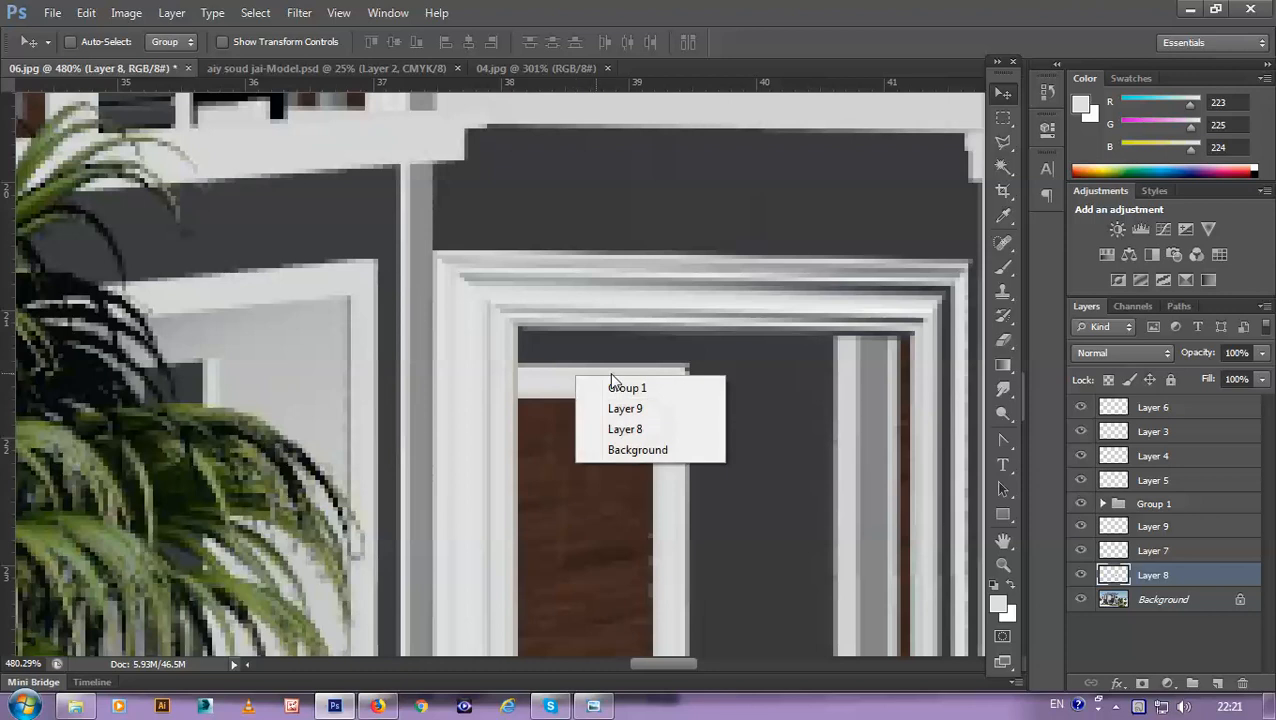
pyautogui.click(645, 413)
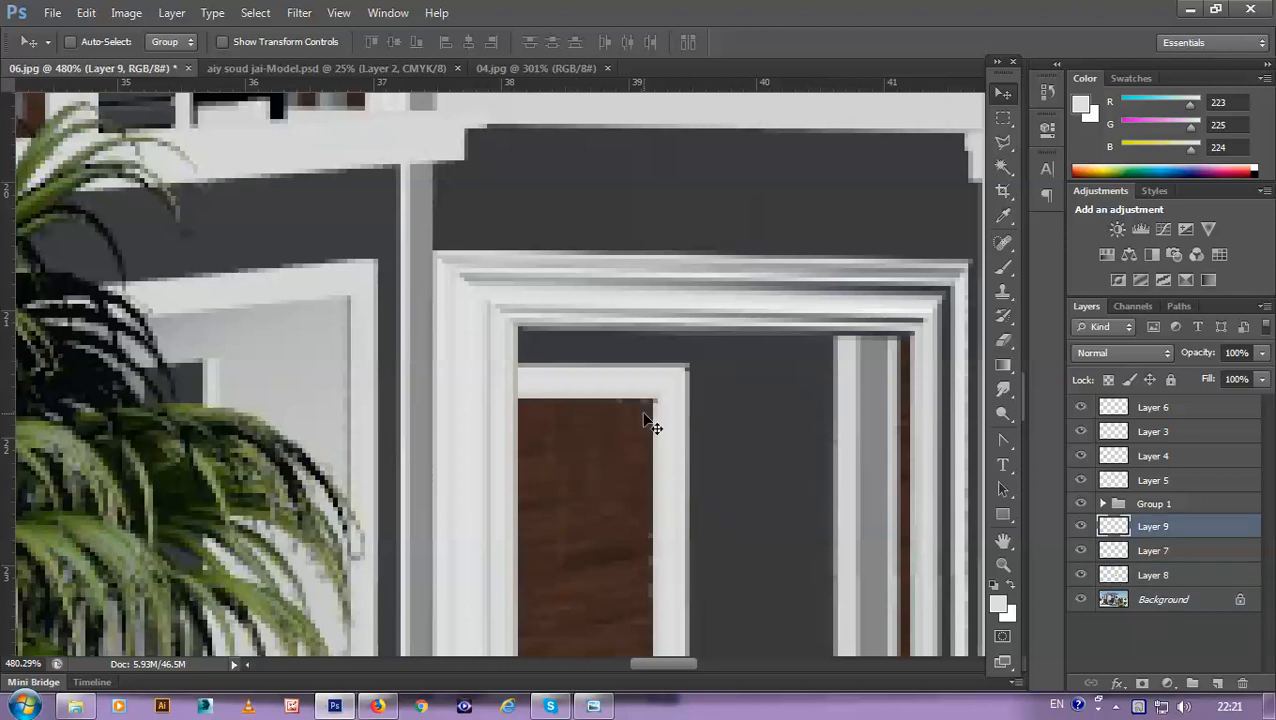
pyautogui.hotkey('ctrl', 't')
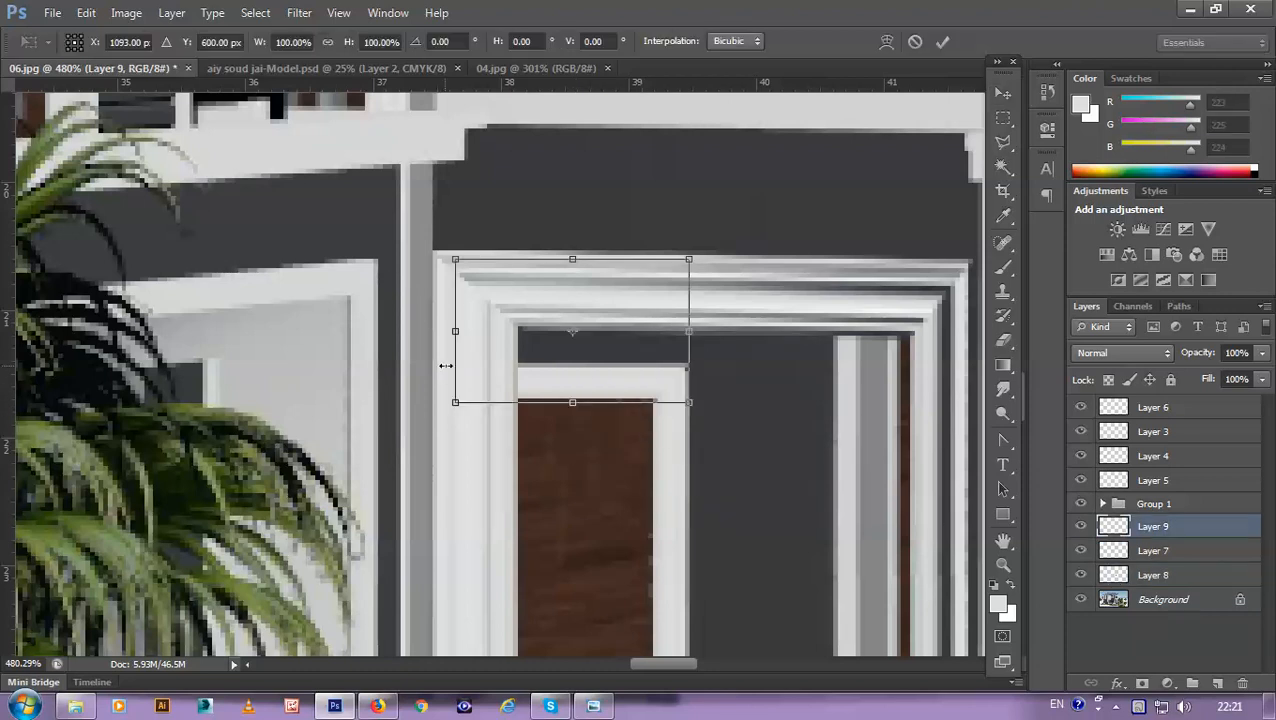
pyautogui.moveTo(455, 403); pyautogui.dragTo(455, 414)
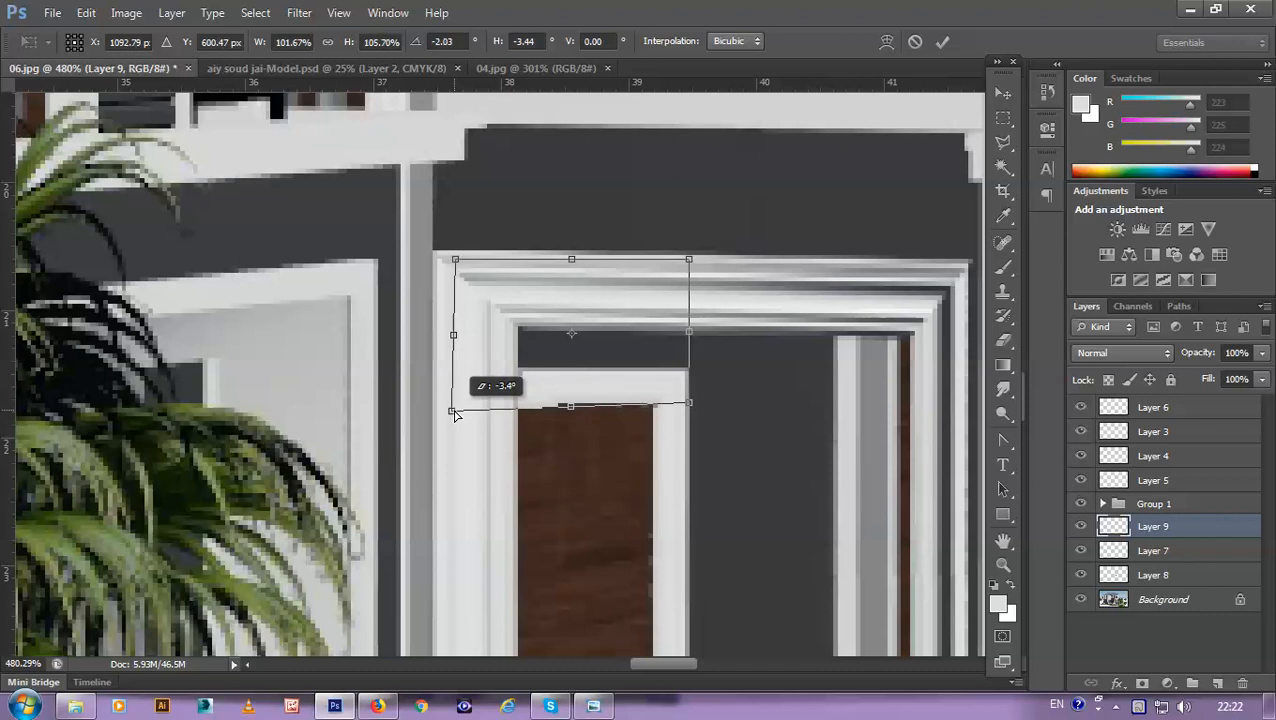
pyautogui.moveTo(456, 260); pyautogui.dragTo(451, 274)
pyautogui.press('Return')
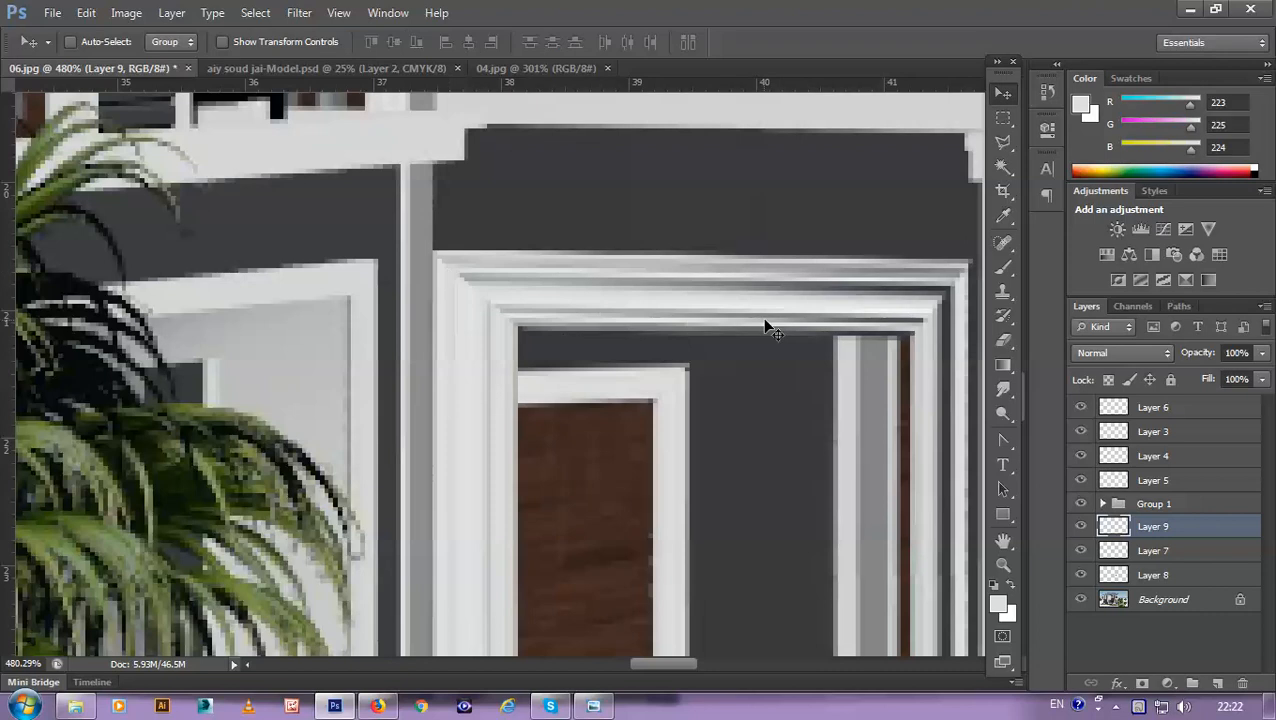
# Step: Pull the left corners of the door header further down to give it a steep perspective slope, and apply the distortion
pyautogui.scroll(-6, 738, 334)
pyautogui.scroll(-2, 738, 343)
pyautogui.scroll(8, 738, 343)
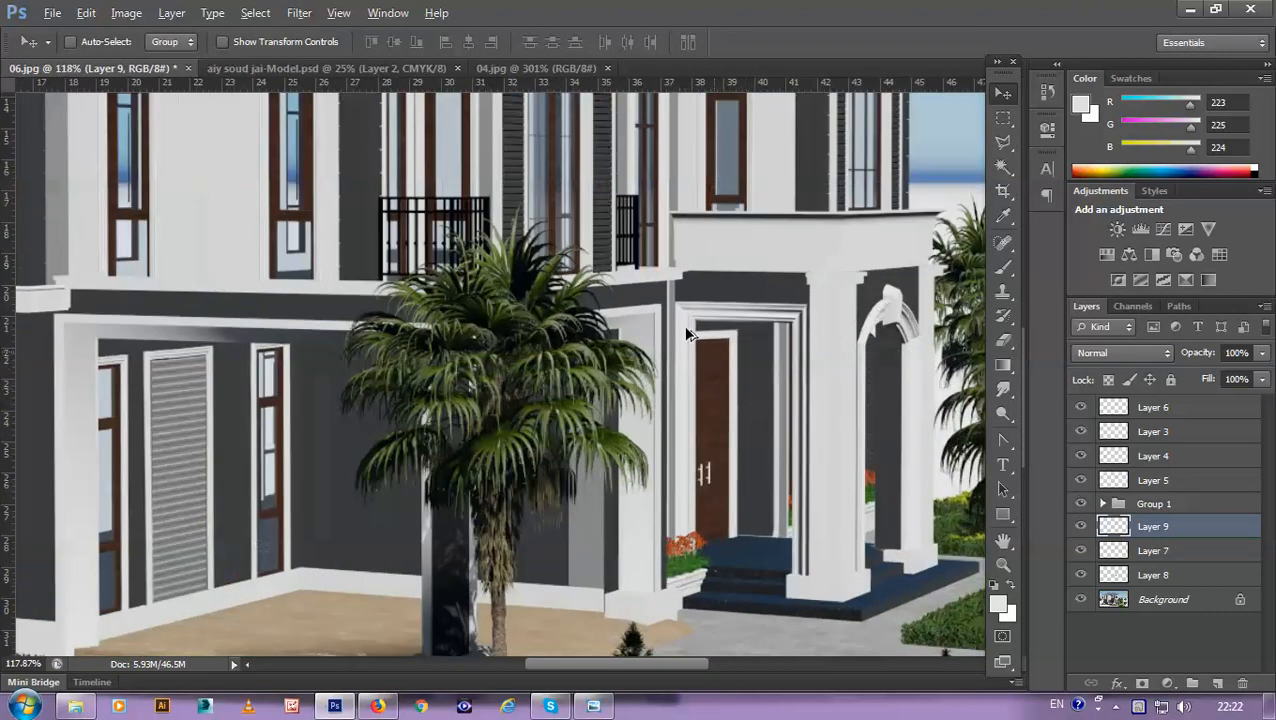
pyautogui.scroll(-5, 705, 337)
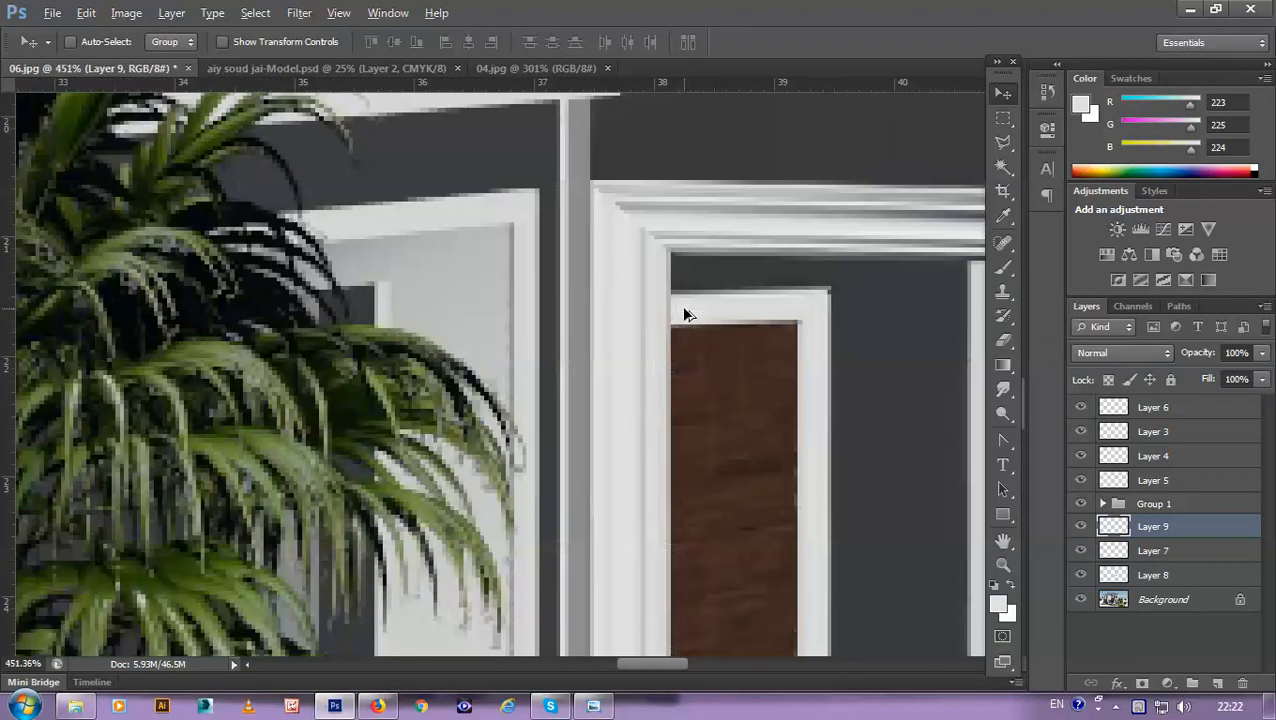
pyautogui.scroll(-3, 756, 442)
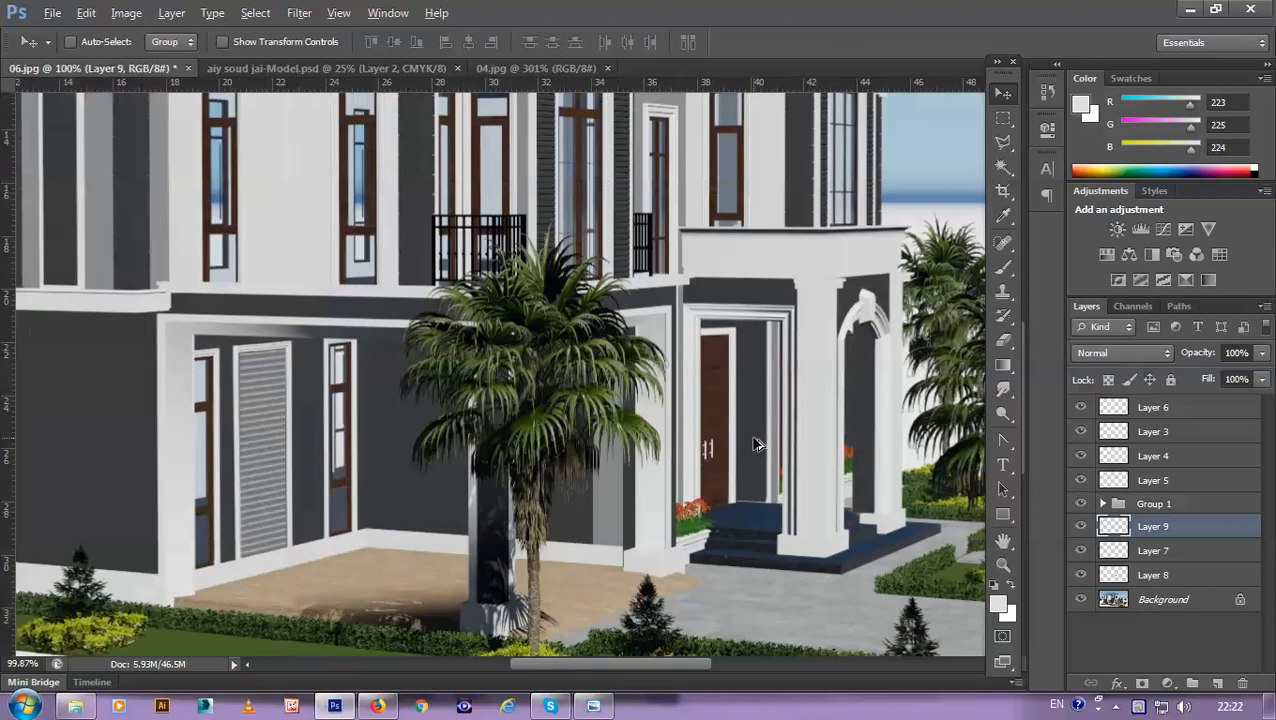
pyautogui.scroll(1, 756, 444)
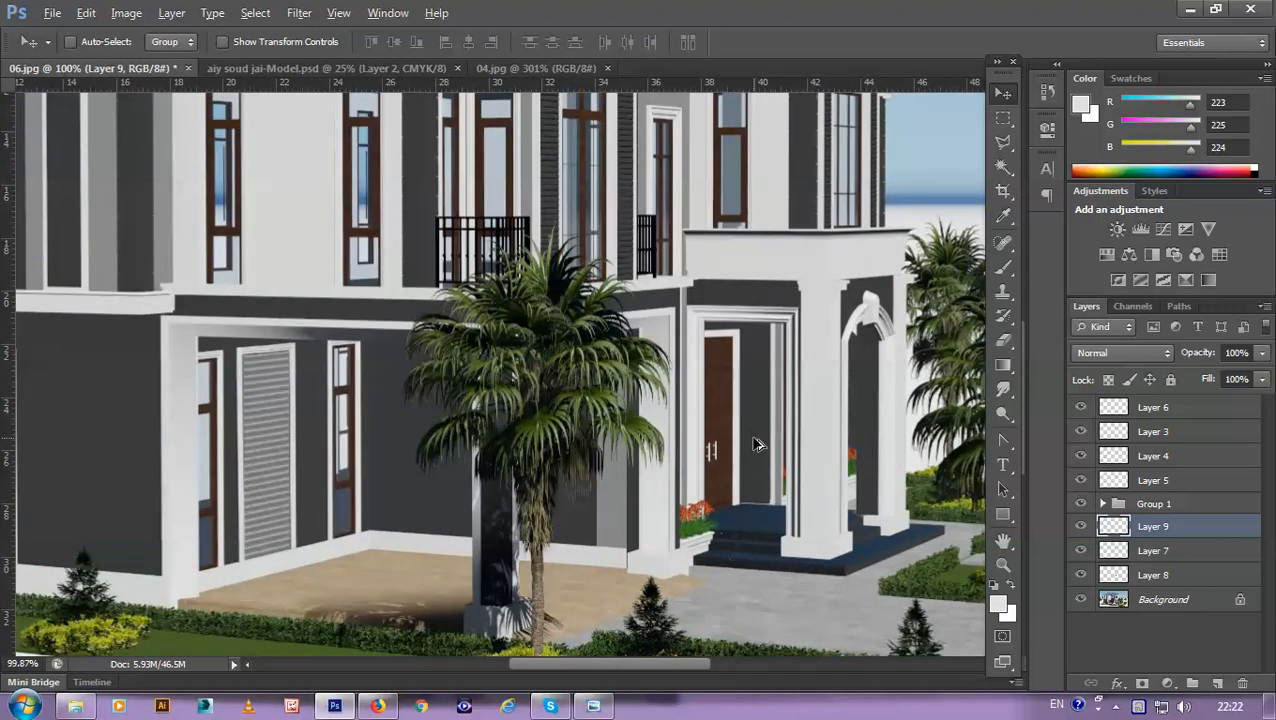
pyautogui.scroll(6, 757, 444)
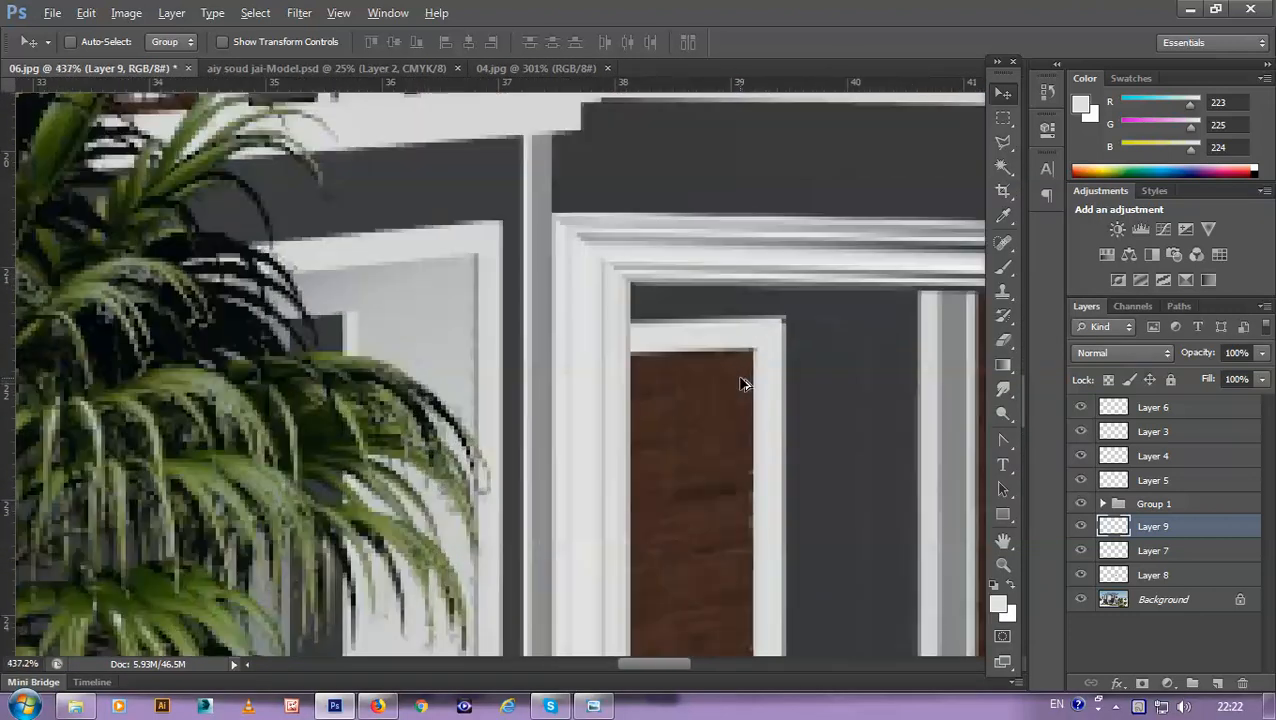
pyautogui.hotkey('ctrl', 't')
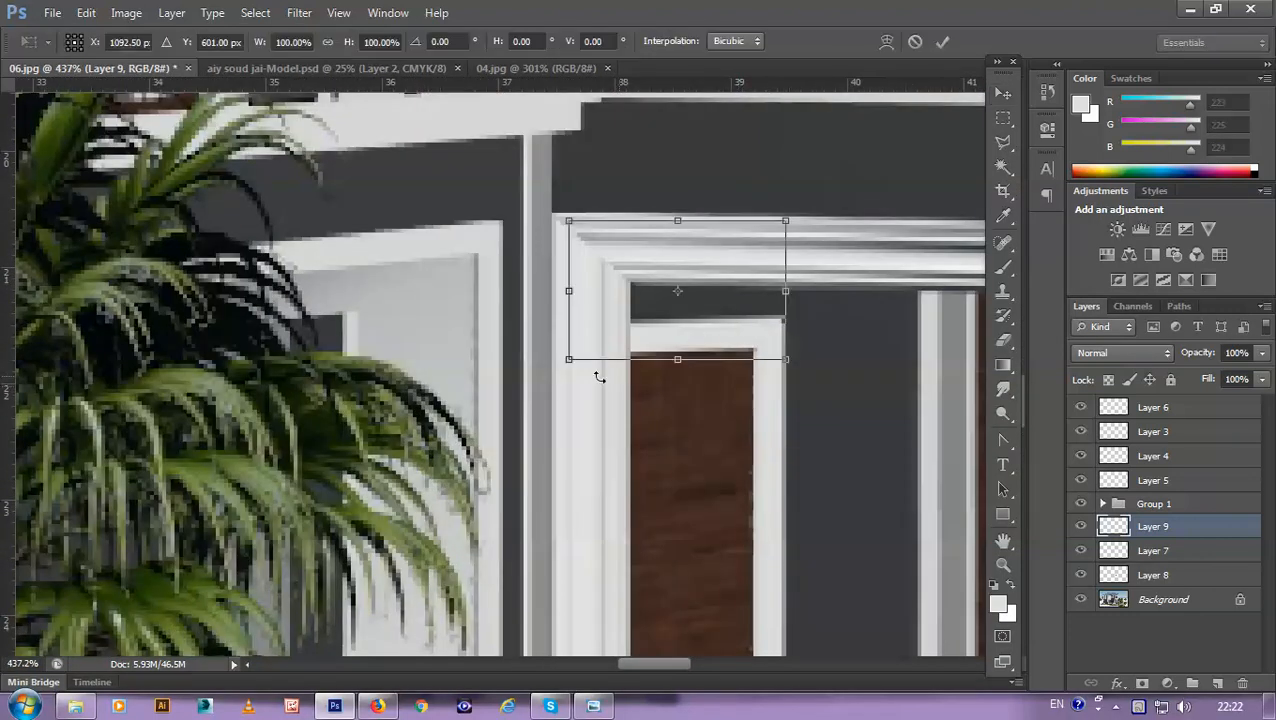
pyautogui.moveTo(567, 362); pyautogui.dragTo(568, 381)
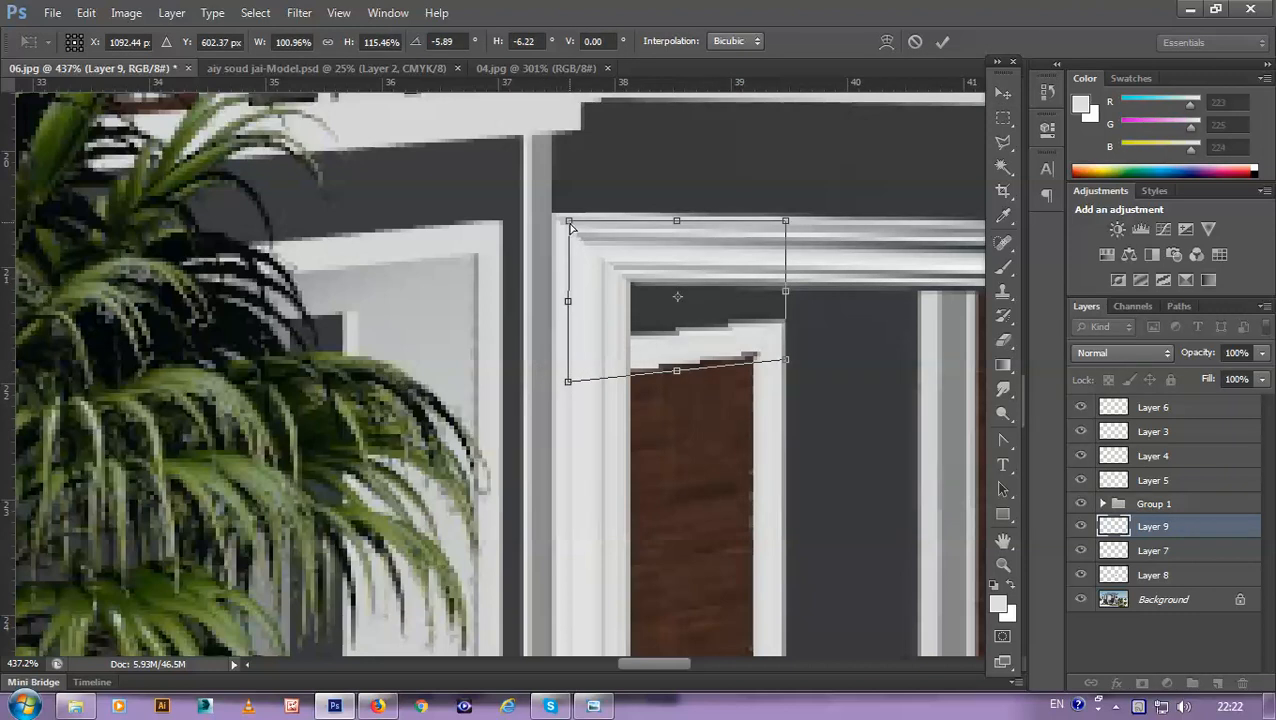
pyautogui.moveTo(571, 232); pyautogui.dragTo(569, 238)
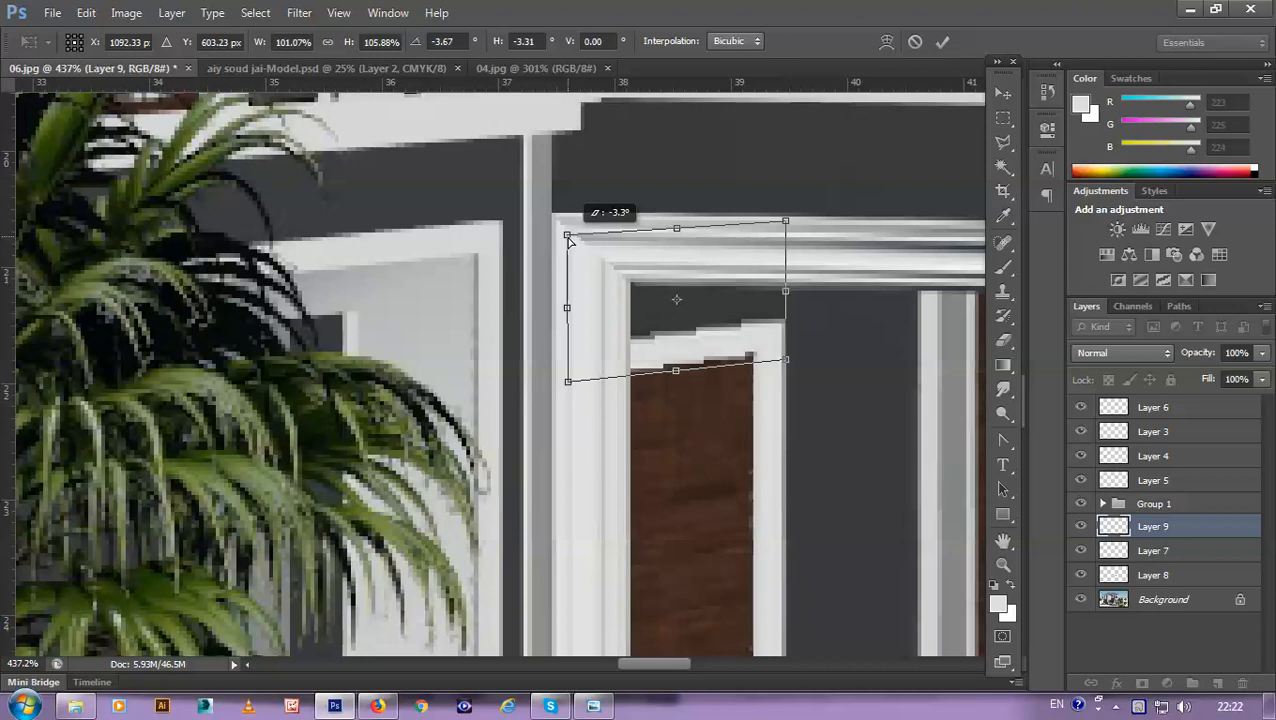
pyautogui.moveTo(567, 239); pyautogui.dragTo(567, 239)
pyautogui.moveTo(568, 386); pyautogui.dragTo(568, 396)
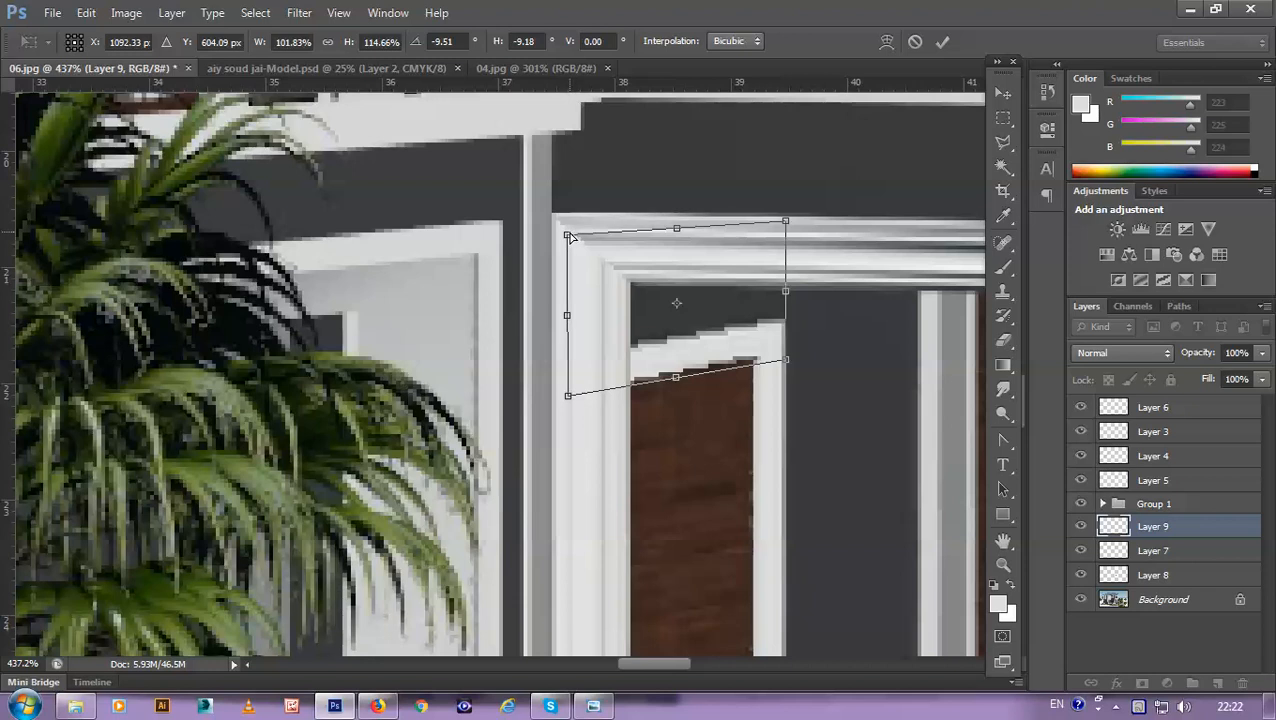
pyautogui.moveTo(569, 240); pyautogui.dragTo(565, 246)
pyautogui.moveTo(565, 238); pyautogui.dragTo(562, 233)
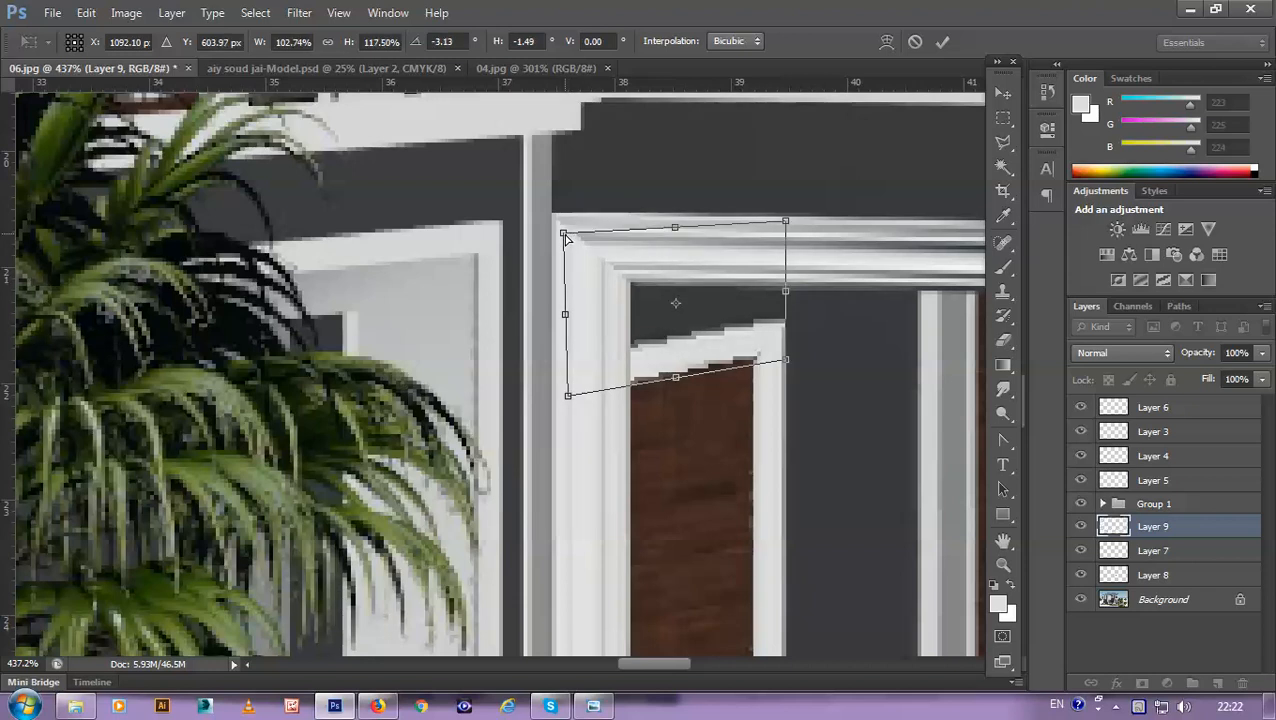
pyautogui.press('Return')
# Step: Raise the left corners of the header slightly to ease its slope over the inner door, and apply the transform
pyautogui.hotkey('ctrl', '0')
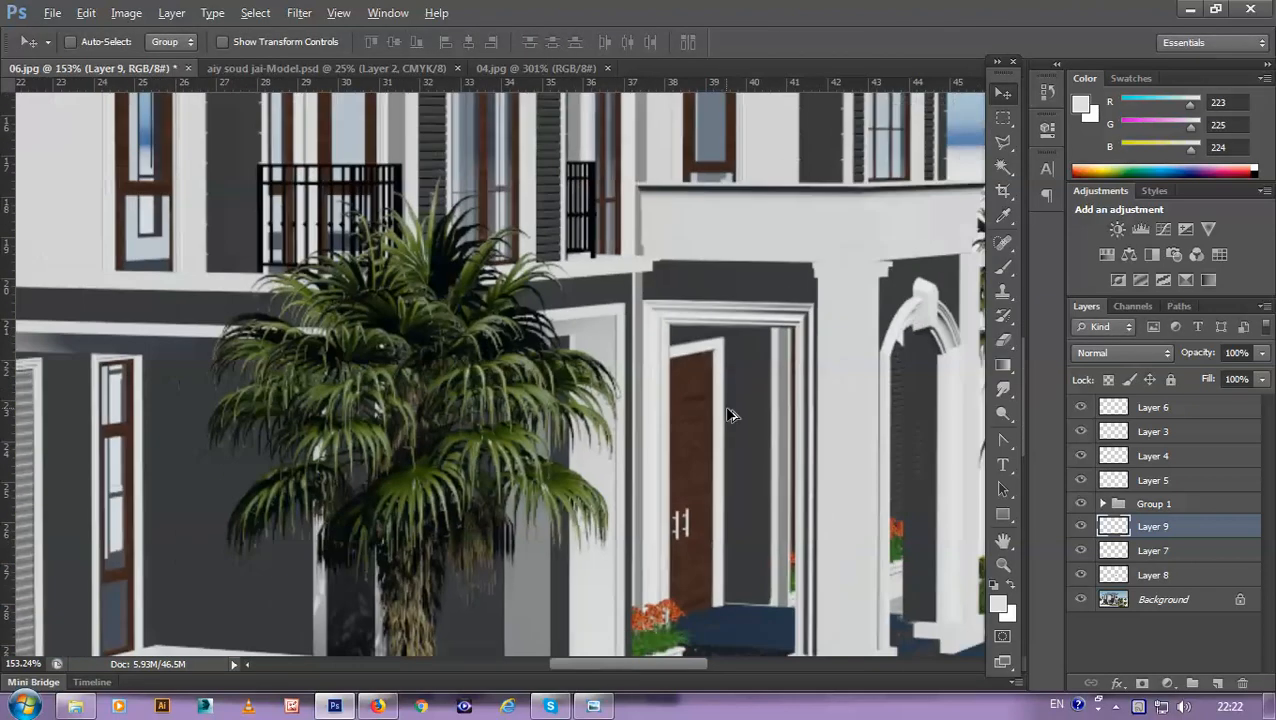
pyautogui.scroll(-2, 796, 530)
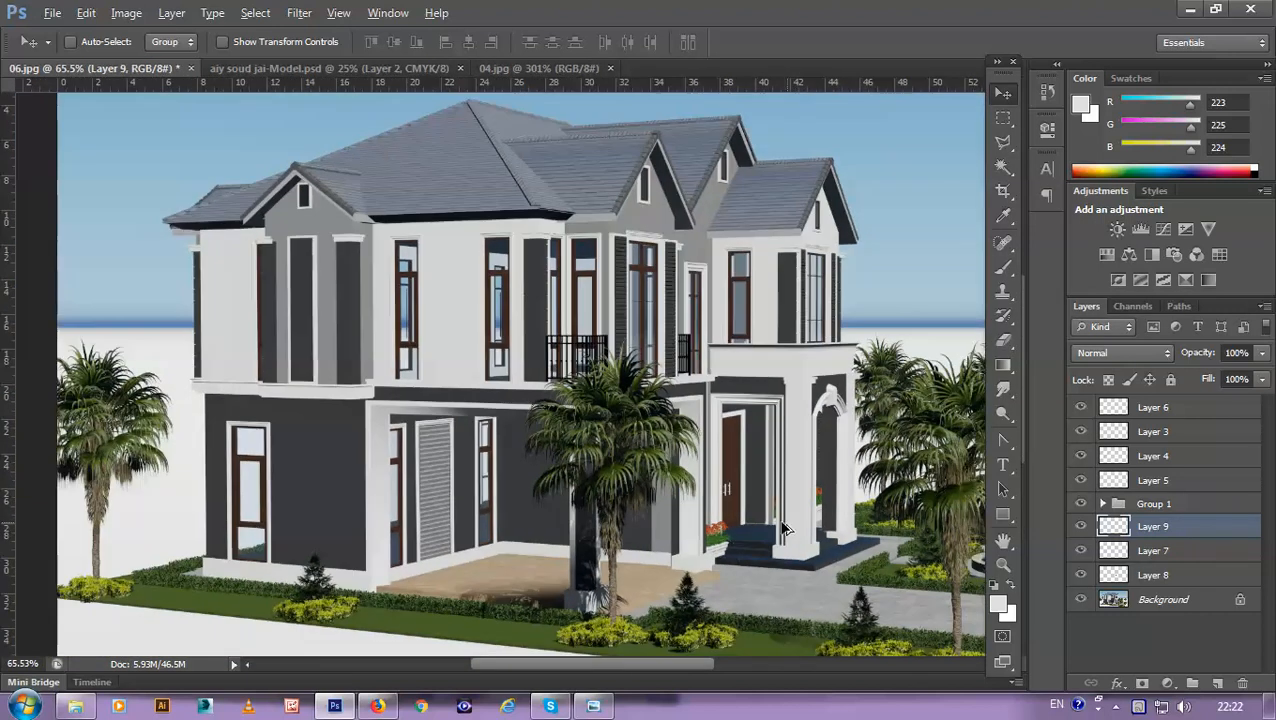
pyautogui.scroll(8, 733, 432)
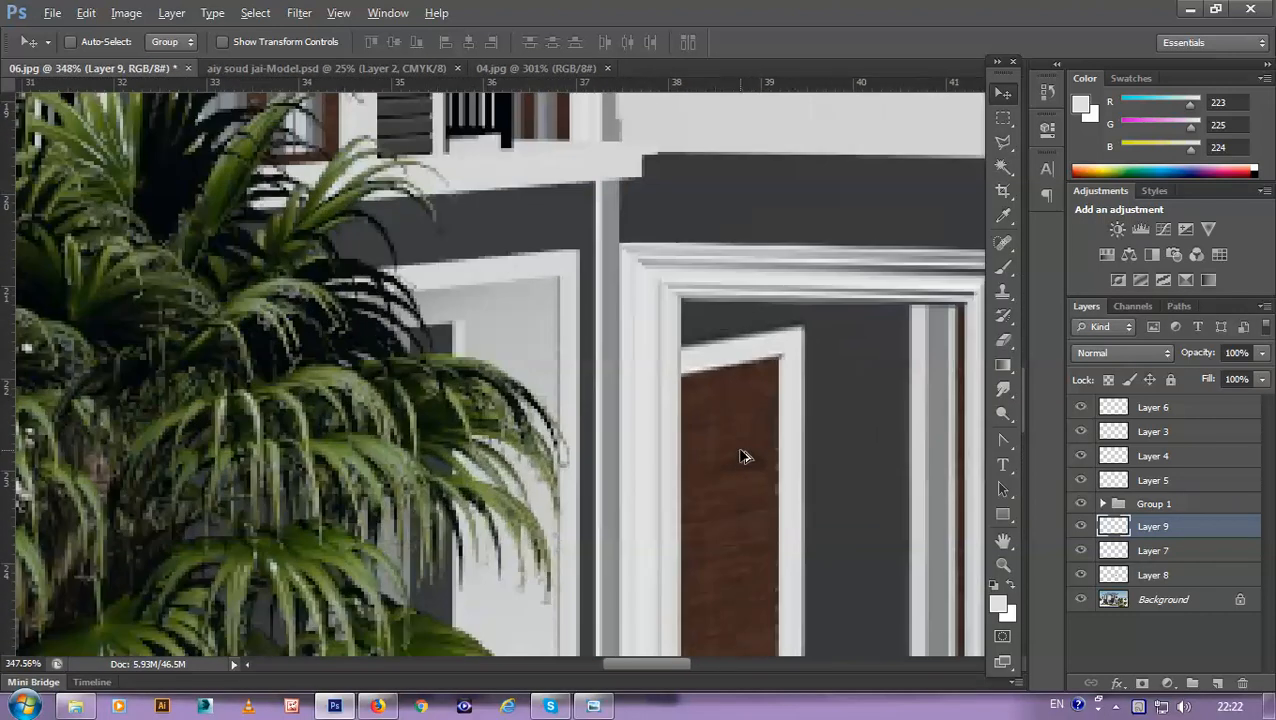
pyautogui.hotkey('ctrl', 't')
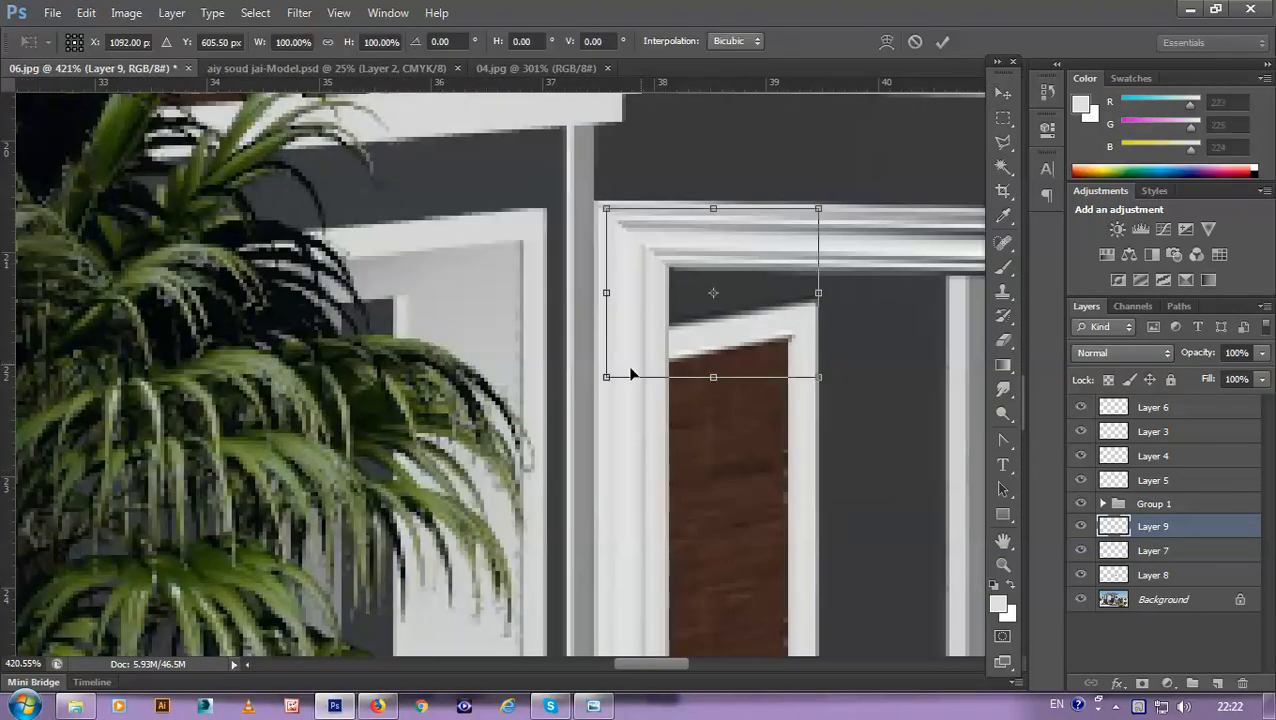
pyautogui.moveTo(606, 379); pyautogui.dragTo(608, 371)
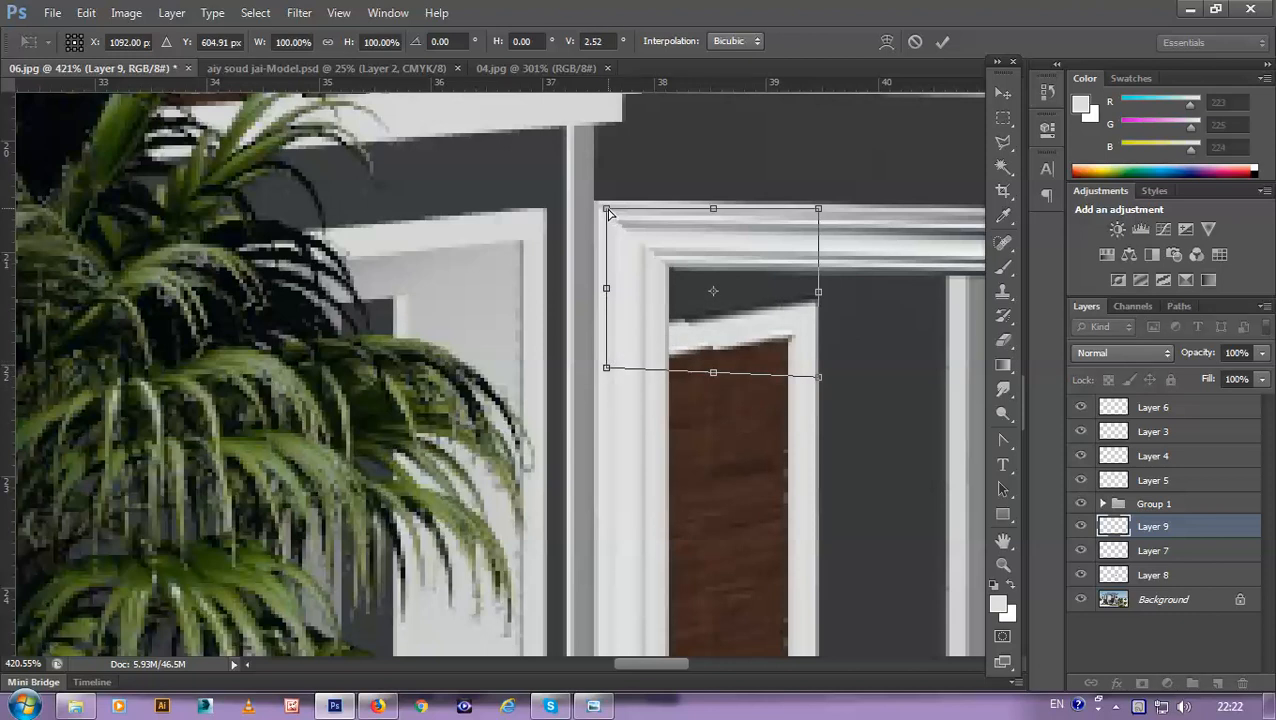
pyautogui.moveTo(607, 210); pyautogui.dragTo(609, 206)
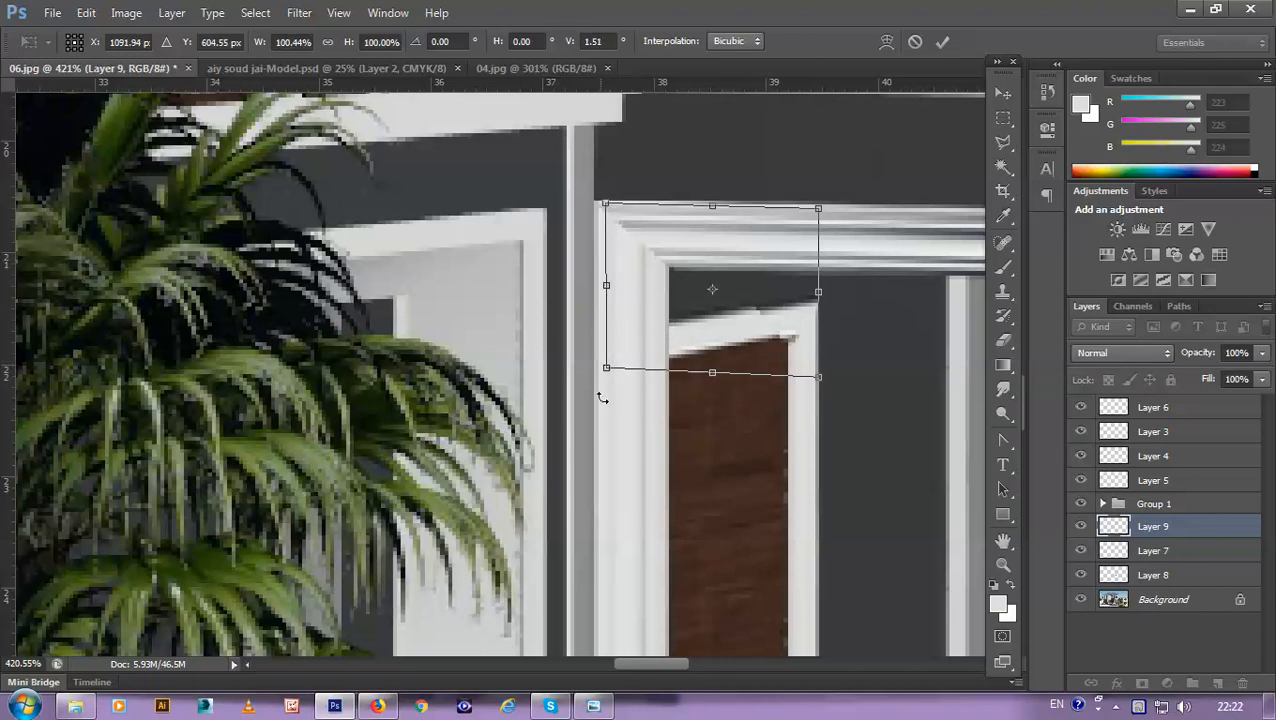
pyautogui.moveTo(607, 372); pyautogui.dragTo(607, 363)
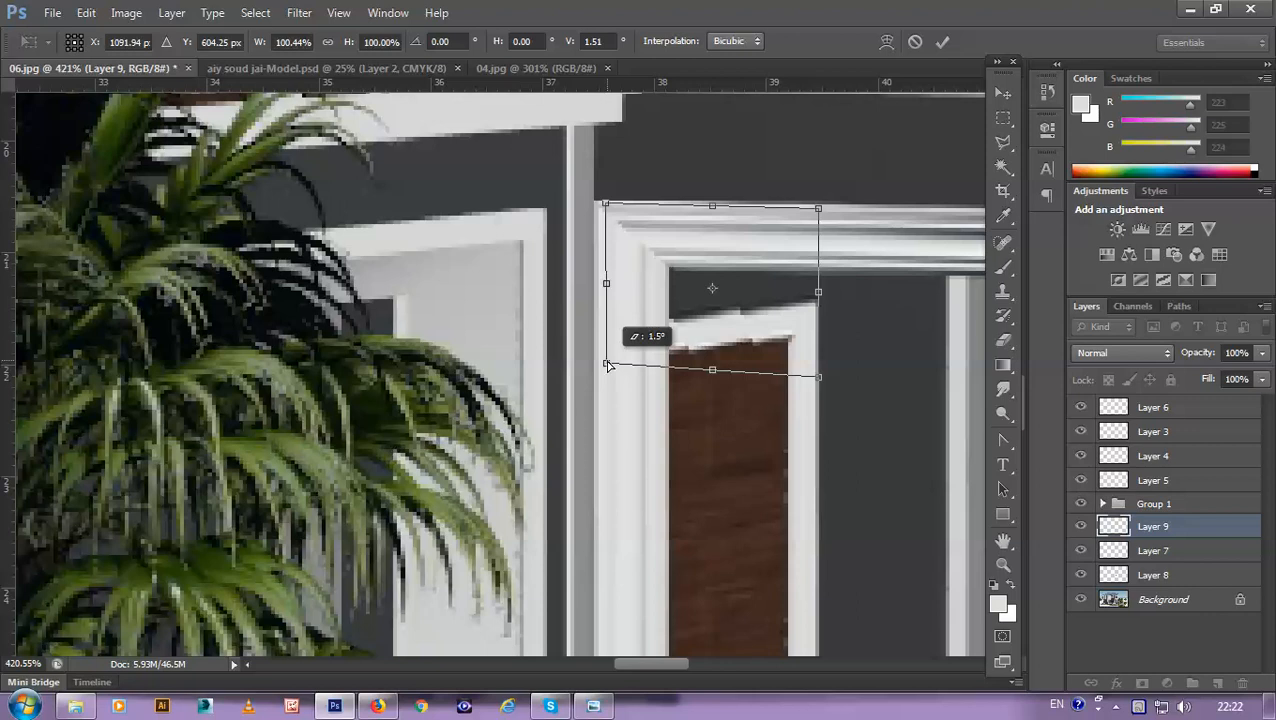
pyautogui.press('Return')
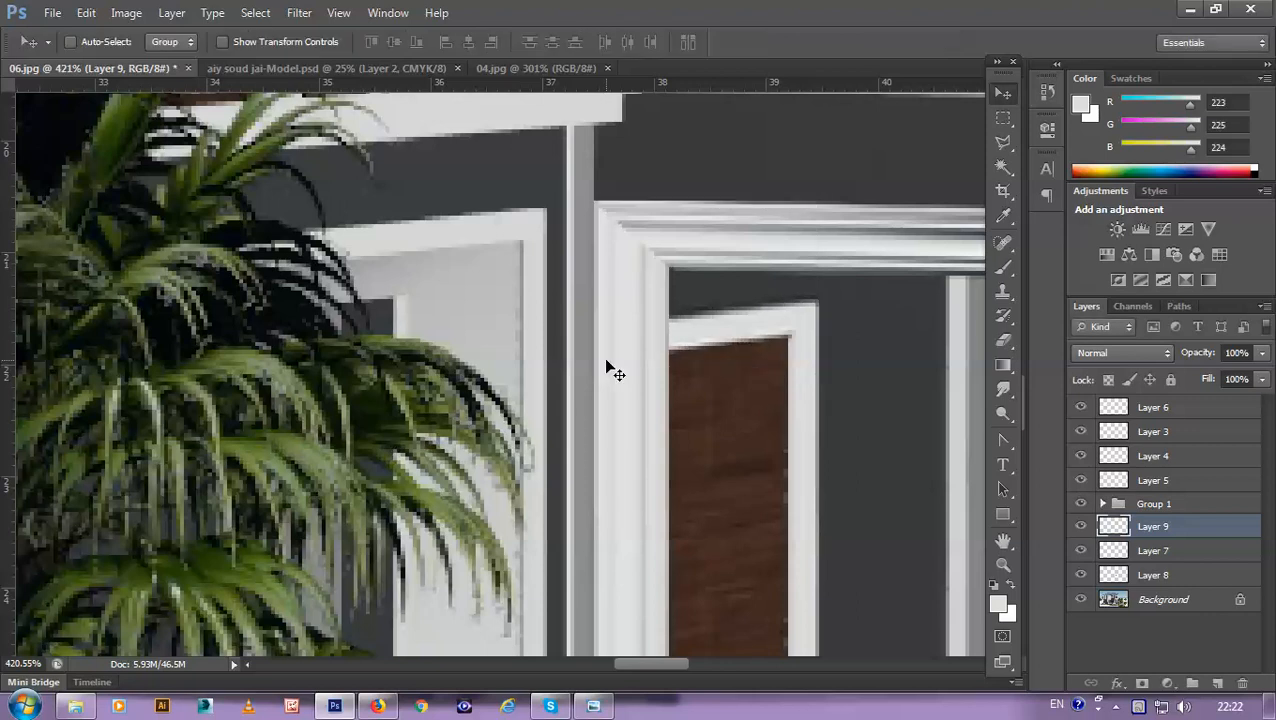
# Step: Distort the header once more, lifting its left end further for a nearly level perspective line, and apply it
pyautogui.scroll(-5, 686, 367)
pyautogui.scroll(-2, 708, 363)
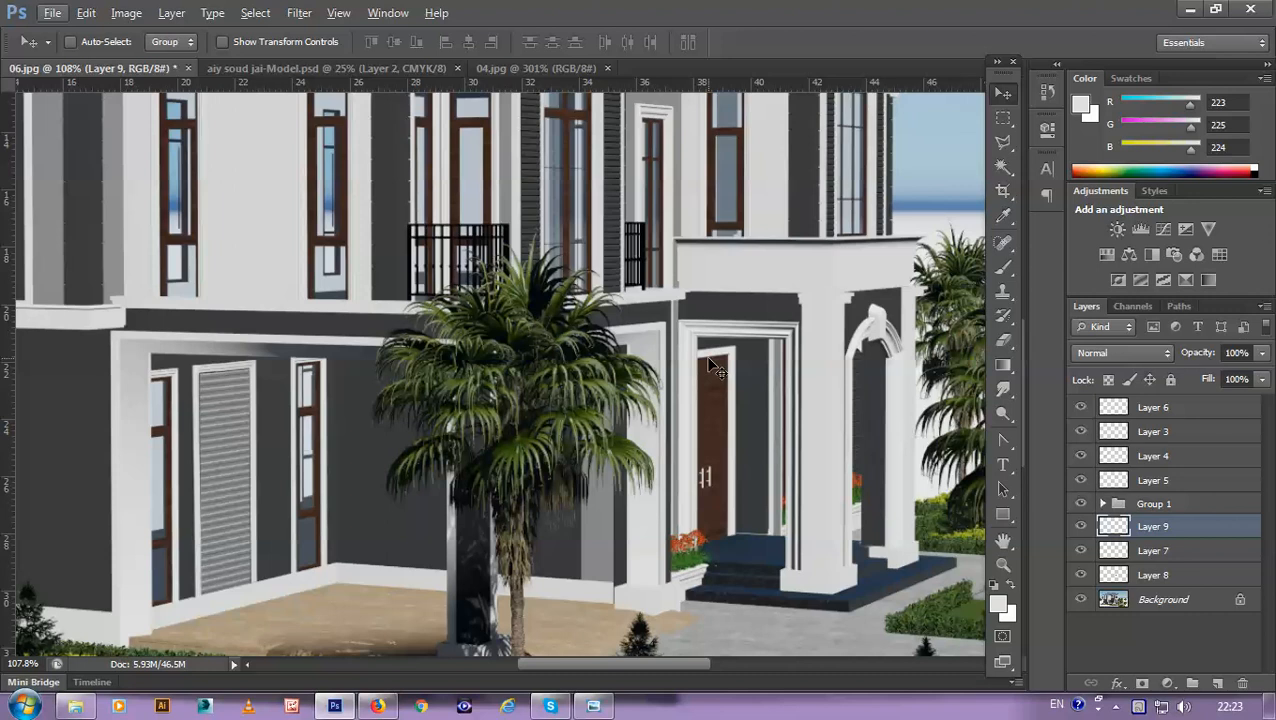
pyautogui.scroll(5, 710, 367)
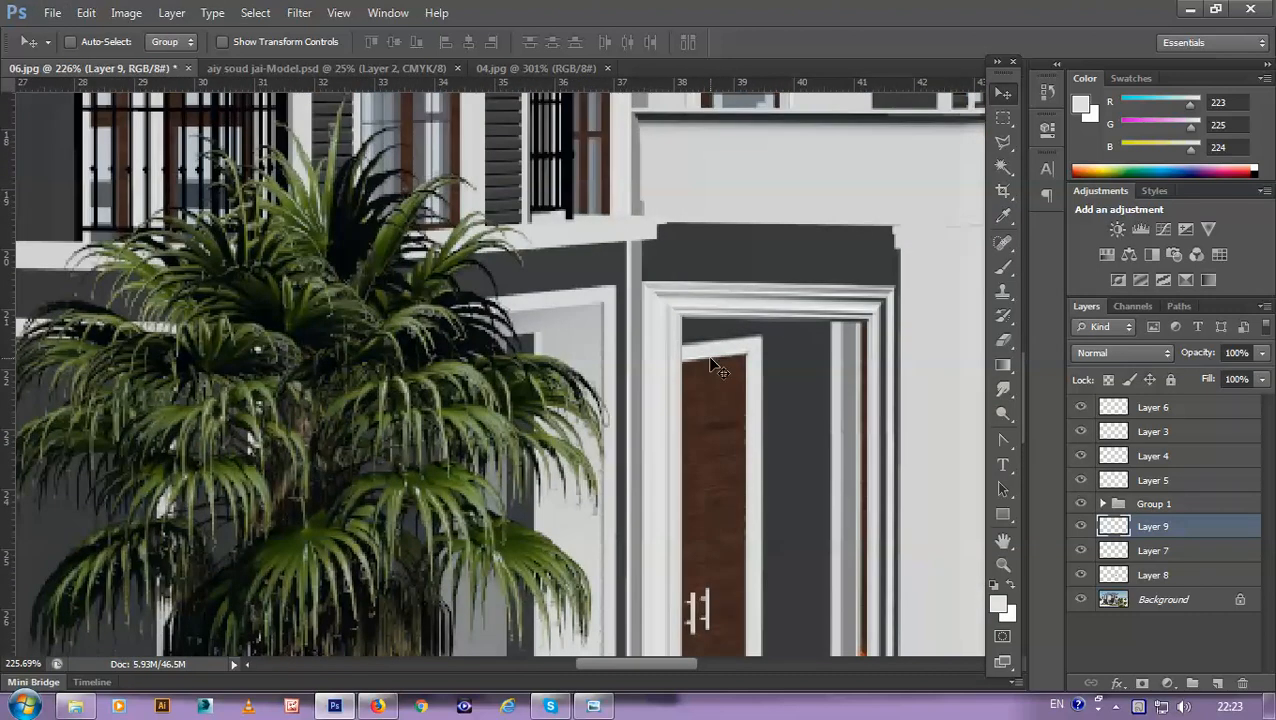
pyautogui.hotkey('ctrl', 't')
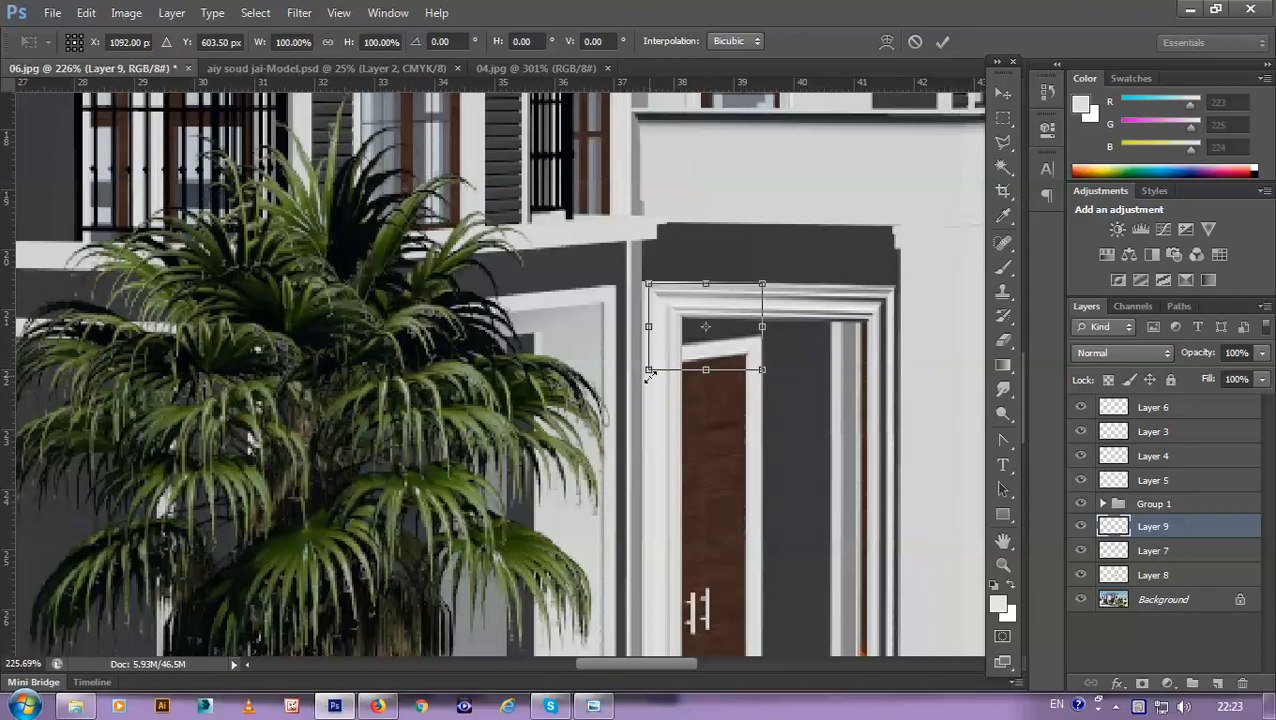
pyautogui.scroll(2, 648, 378)
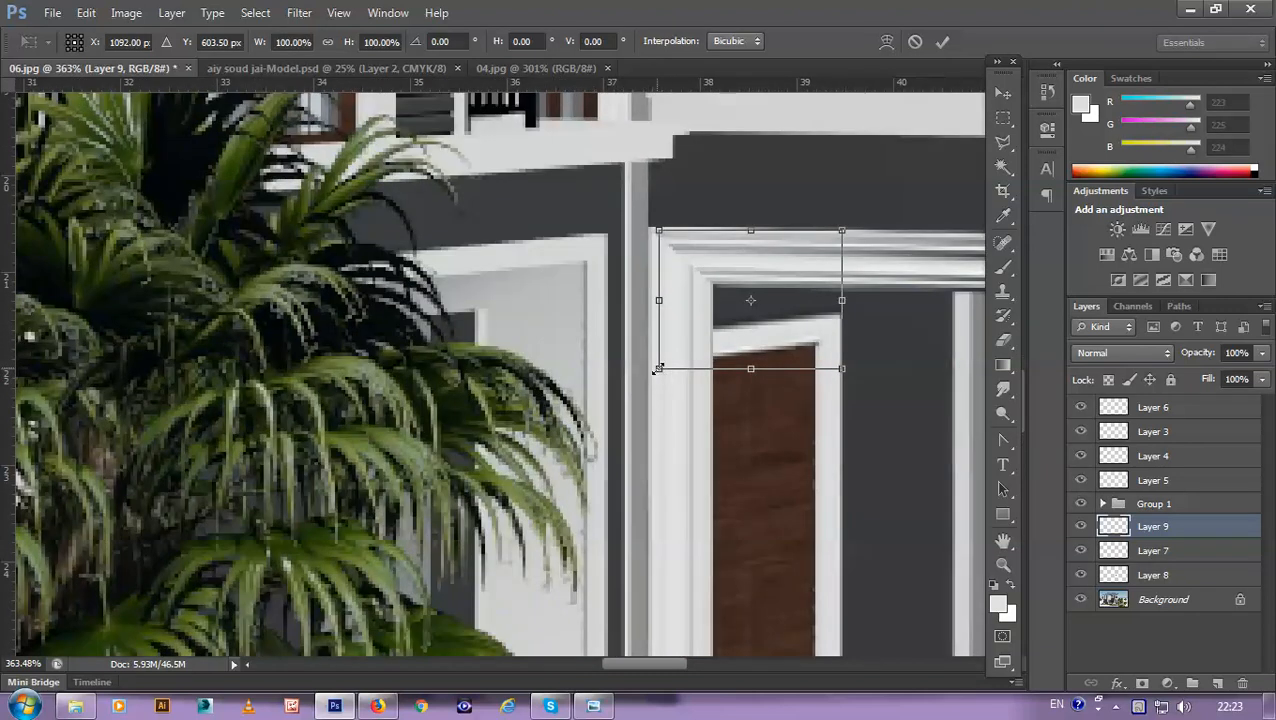
pyautogui.moveTo(659, 371); pyautogui.dragTo(660, 354)
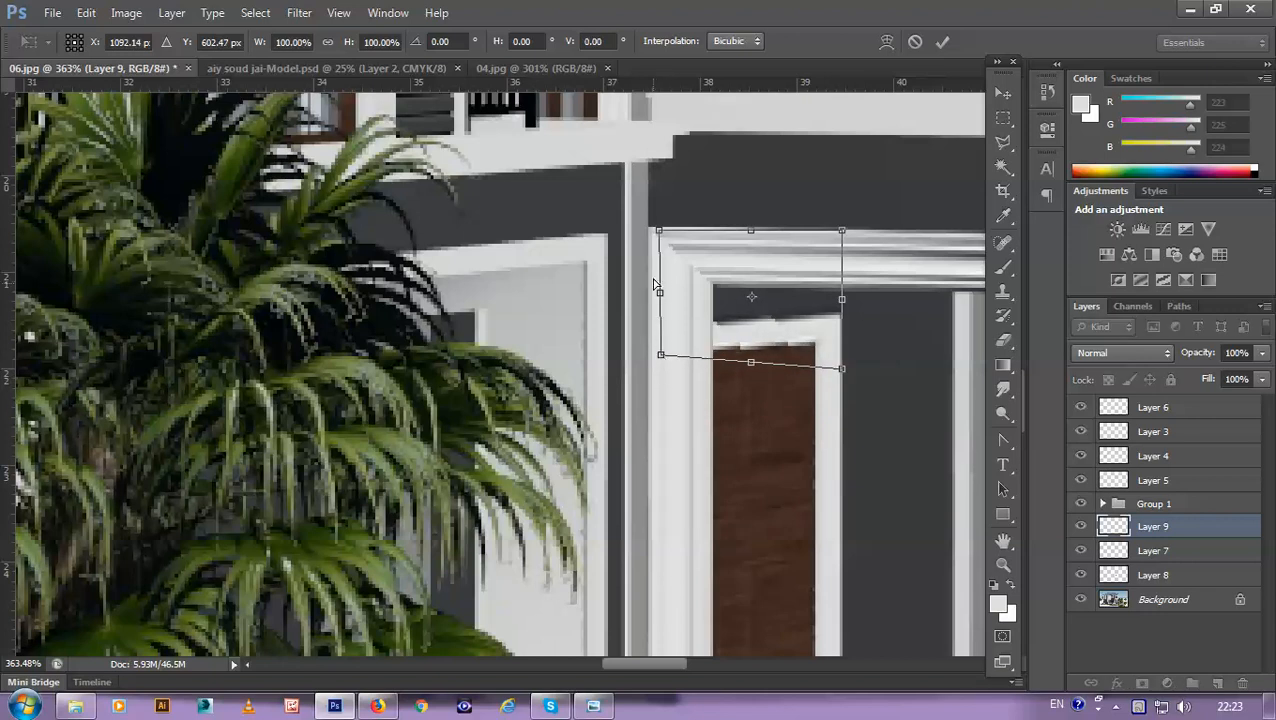
pyautogui.moveTo(659, 231); pyautogui.dragTo(656, 221)
pyautogui.press('Return')
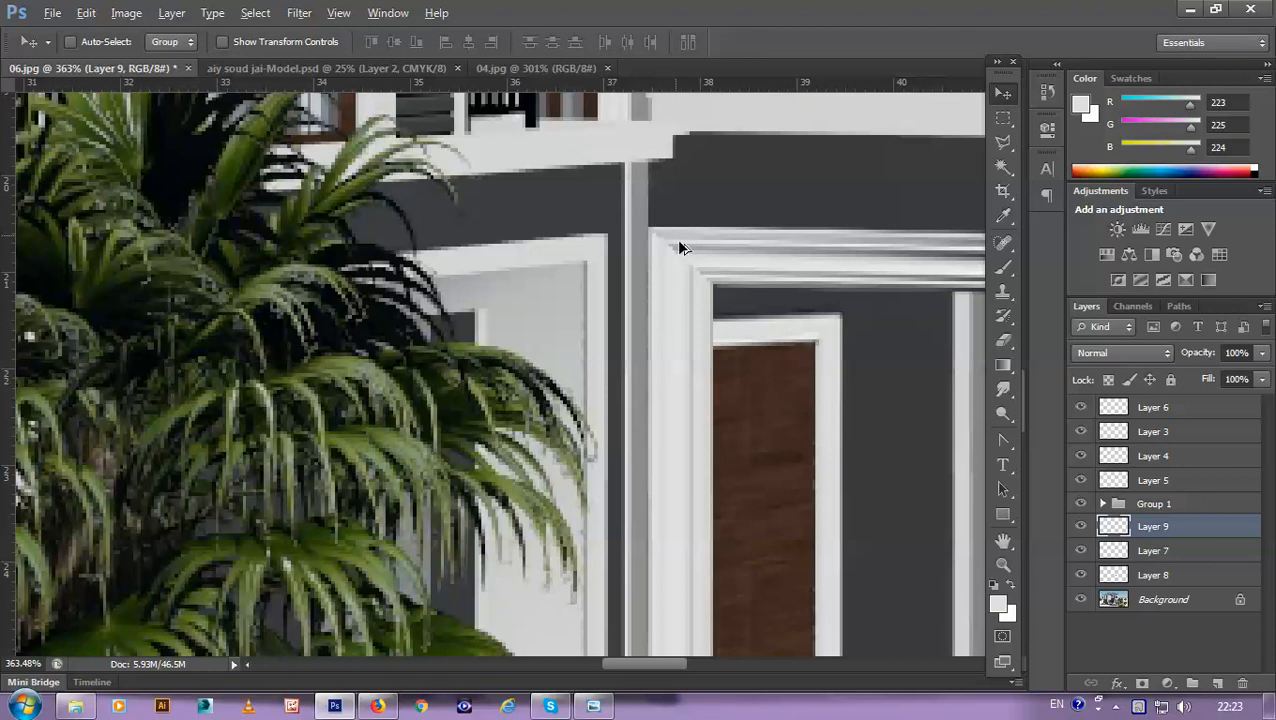
# Step: Move Layer 9, Layer 7 and Layer 8 together above Group 1 and add a new layer group above them
pyautogui.scroll(-6, 679, 243)
pyautogui.scroll(1, 730, 362)
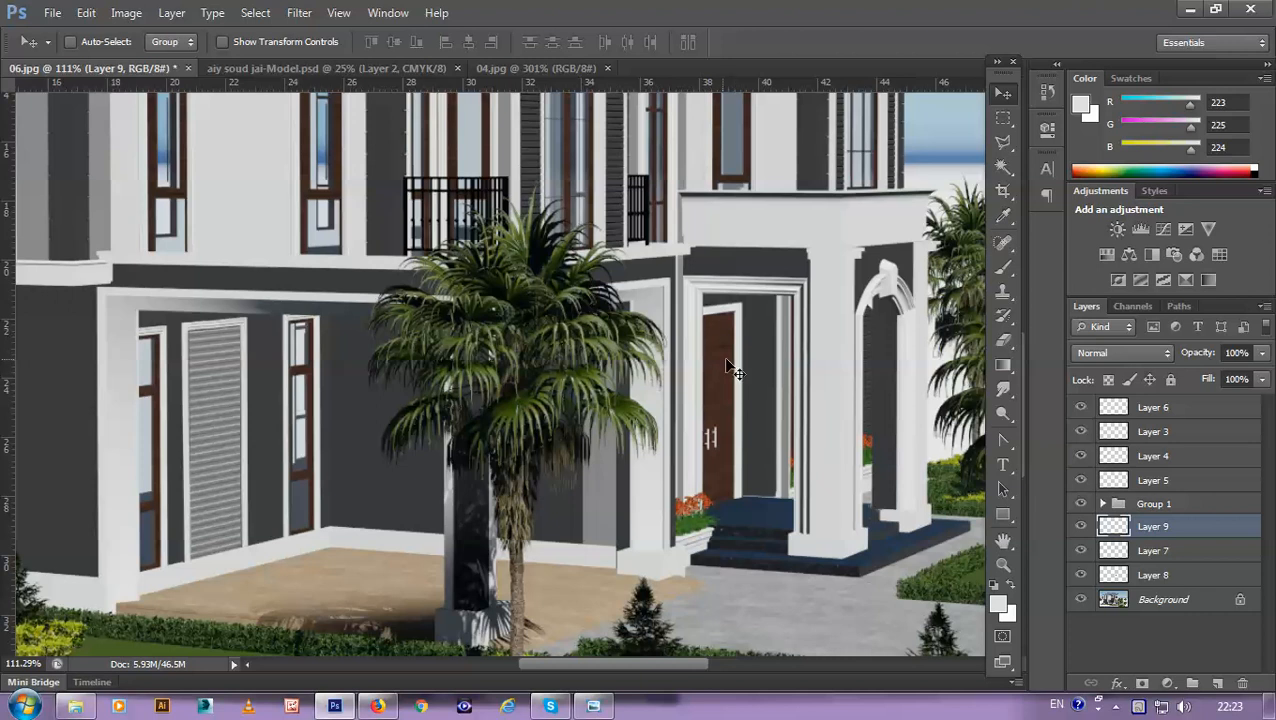
pyautogui.scroll(-4, 738, 372)
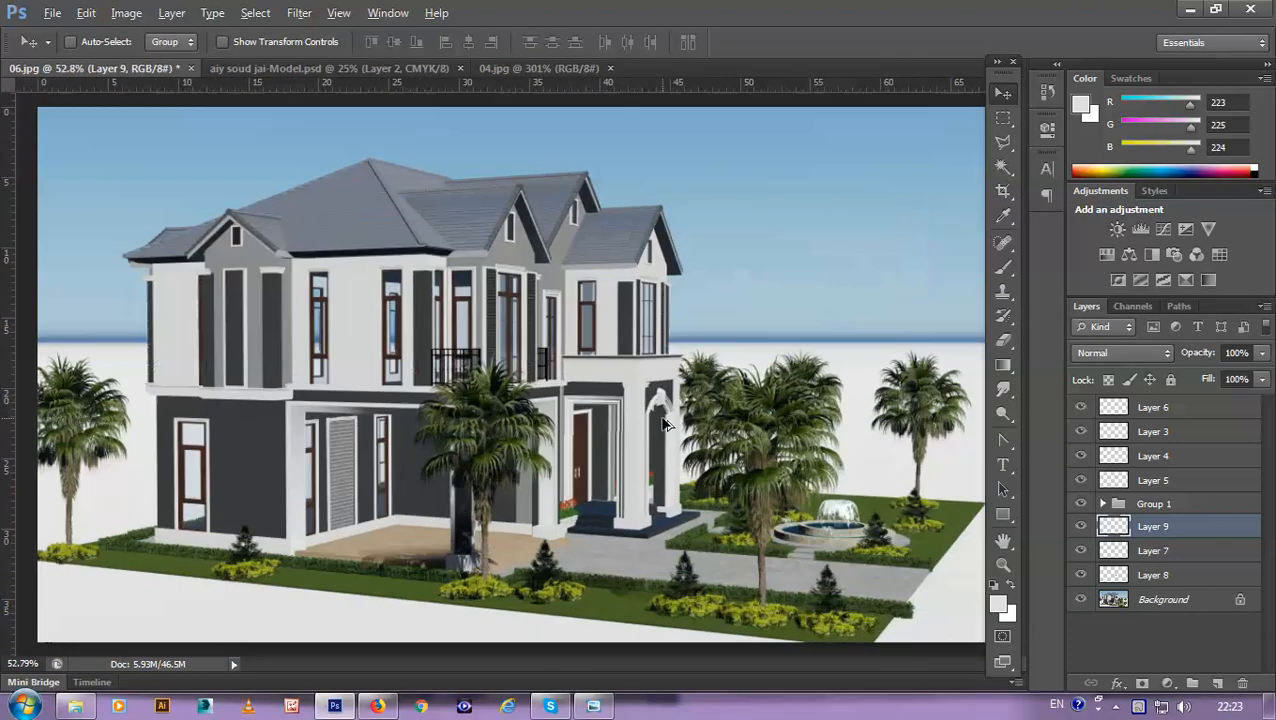
pyautogui.scroll(5, 724, 396)
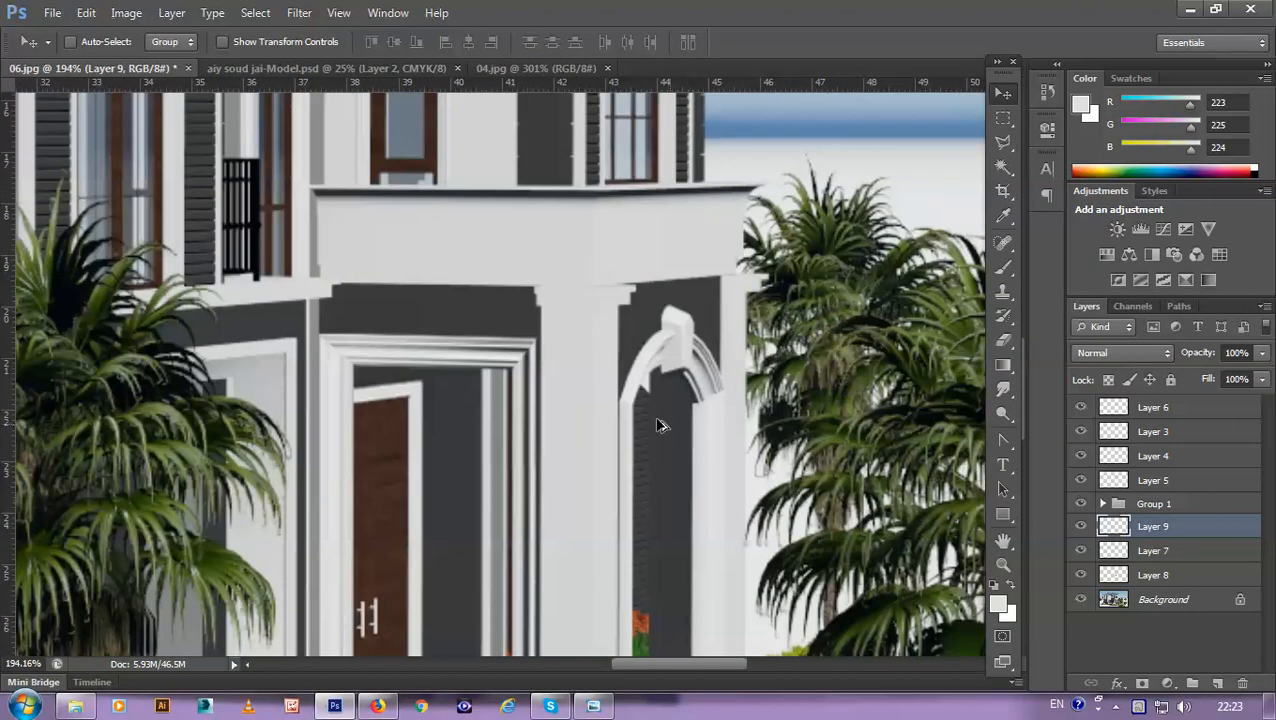
pyautogui.moveTo(604, 376); pyautogui.dragTo(513, 318)
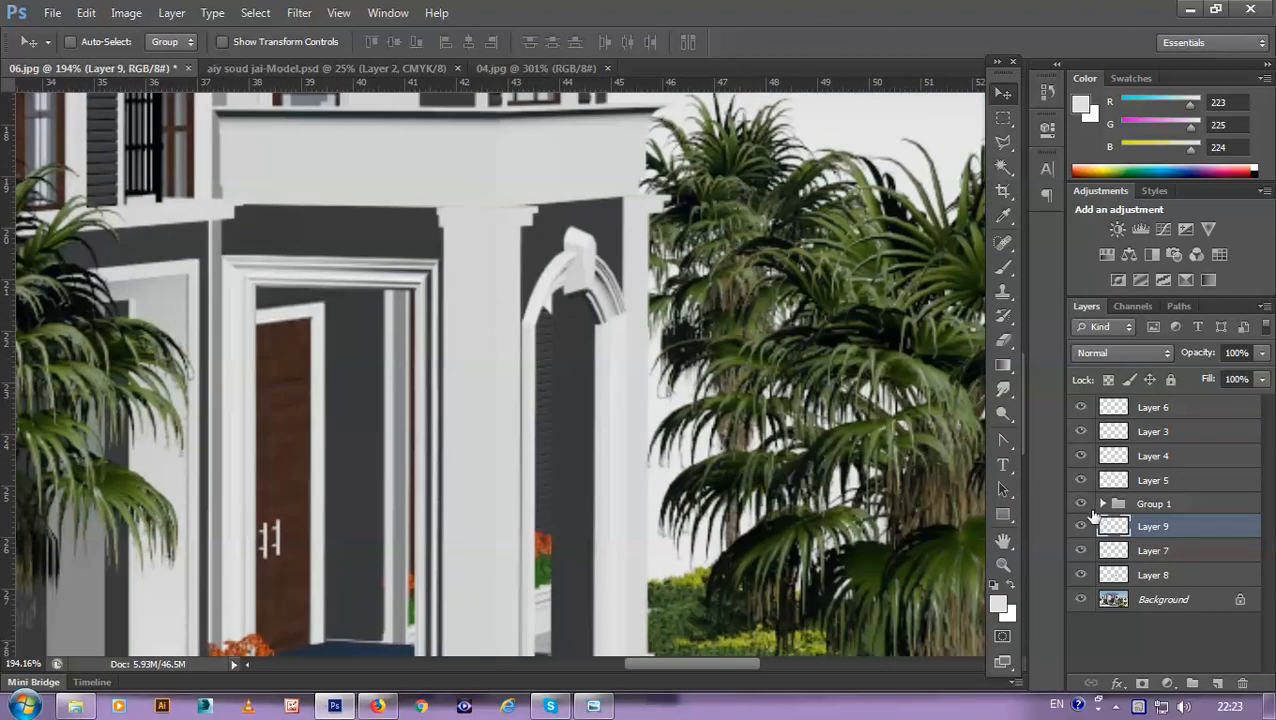
pyautogui.keyDown('shift'); pyautogui.click(1152, 577); pyautogui.keyUp('shift')
pyautogui.moveTo(1152, 577); pyautogui.dragTo(1150, 492)
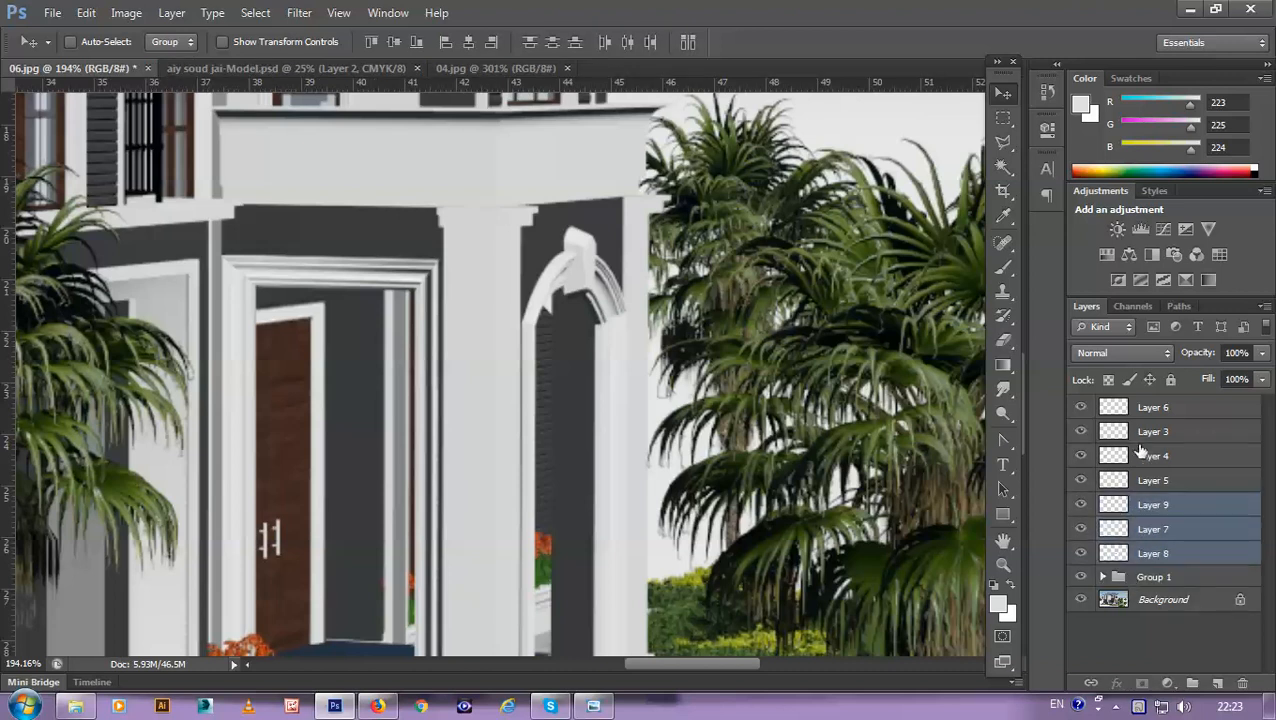
pyautogui.click(1191, 684)
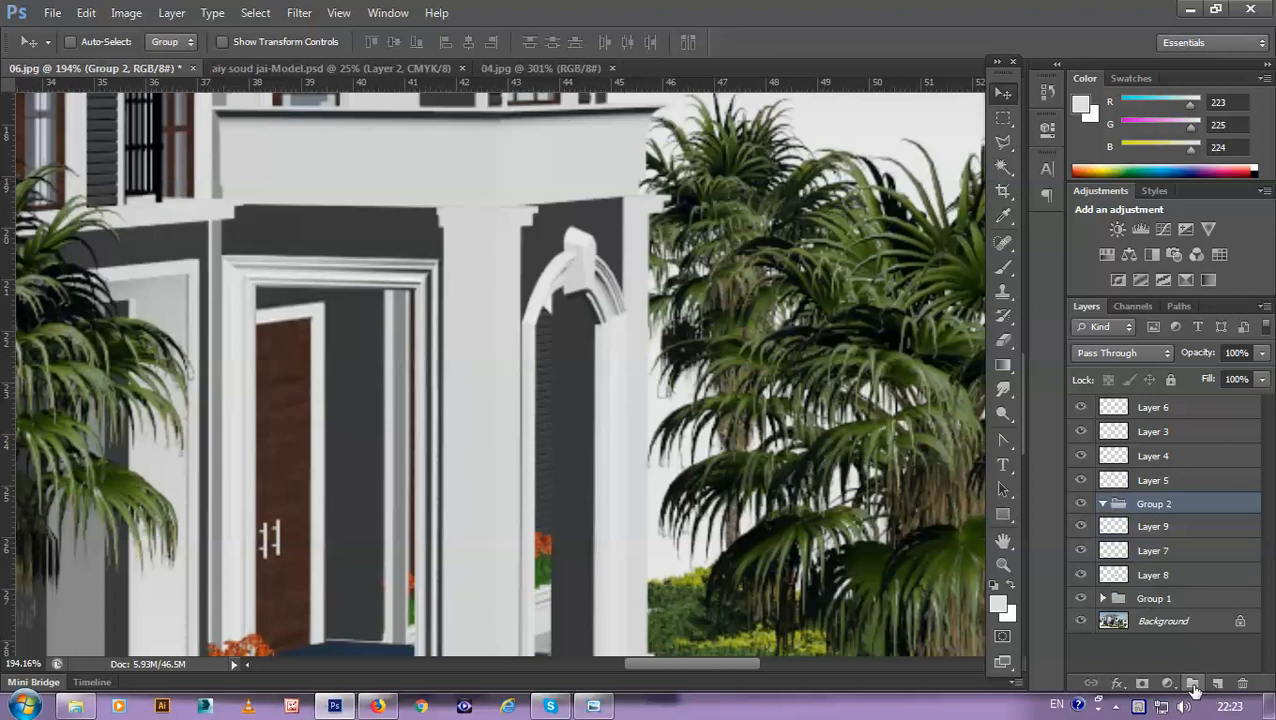
# Step: Move Group 2 to the top of the layer stack and put Layer 6 through Layer 8 inside it
pyautogui.moveTo(1167, 510); pyautogui.dragTo(1150, 403)
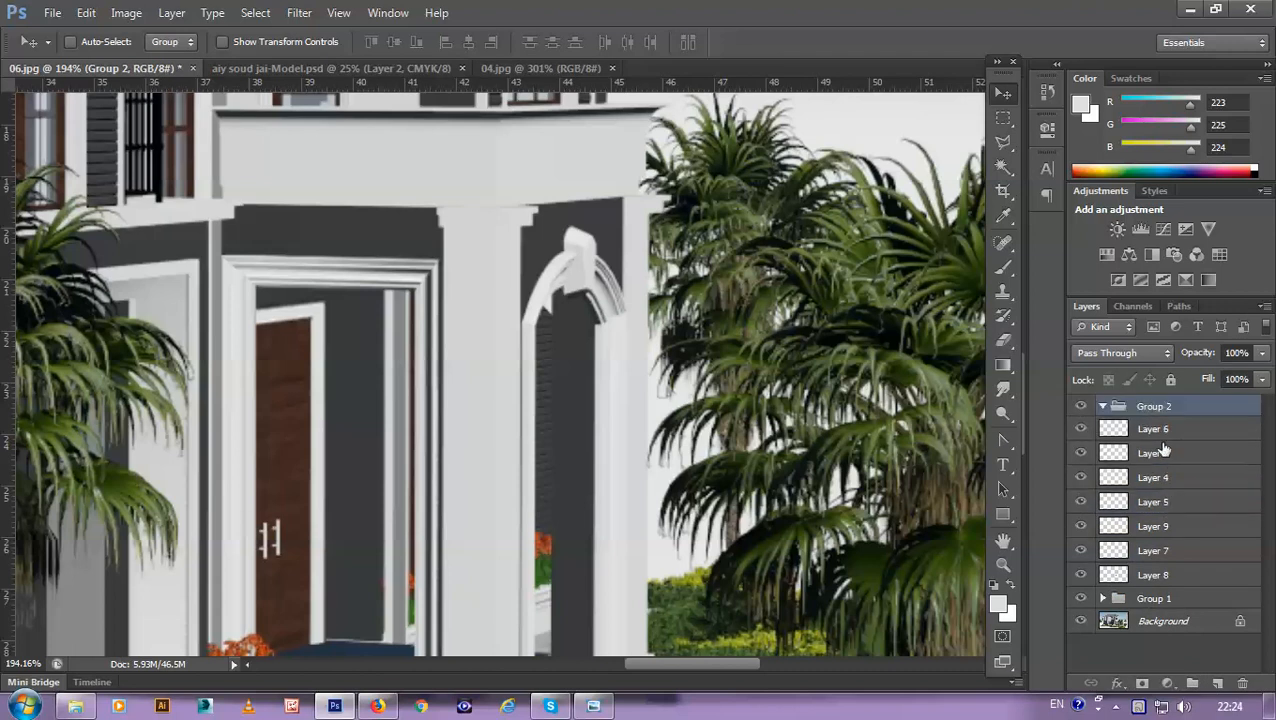
pyautogui.click(1163, 428)
pyautogui.keyDown('shift'); pyautogui.click(1168, 574); pyautogui.keyUp('shift')
pyautogui.moveTo(1168, 574); pyautogui.dragTo(1160, 407)
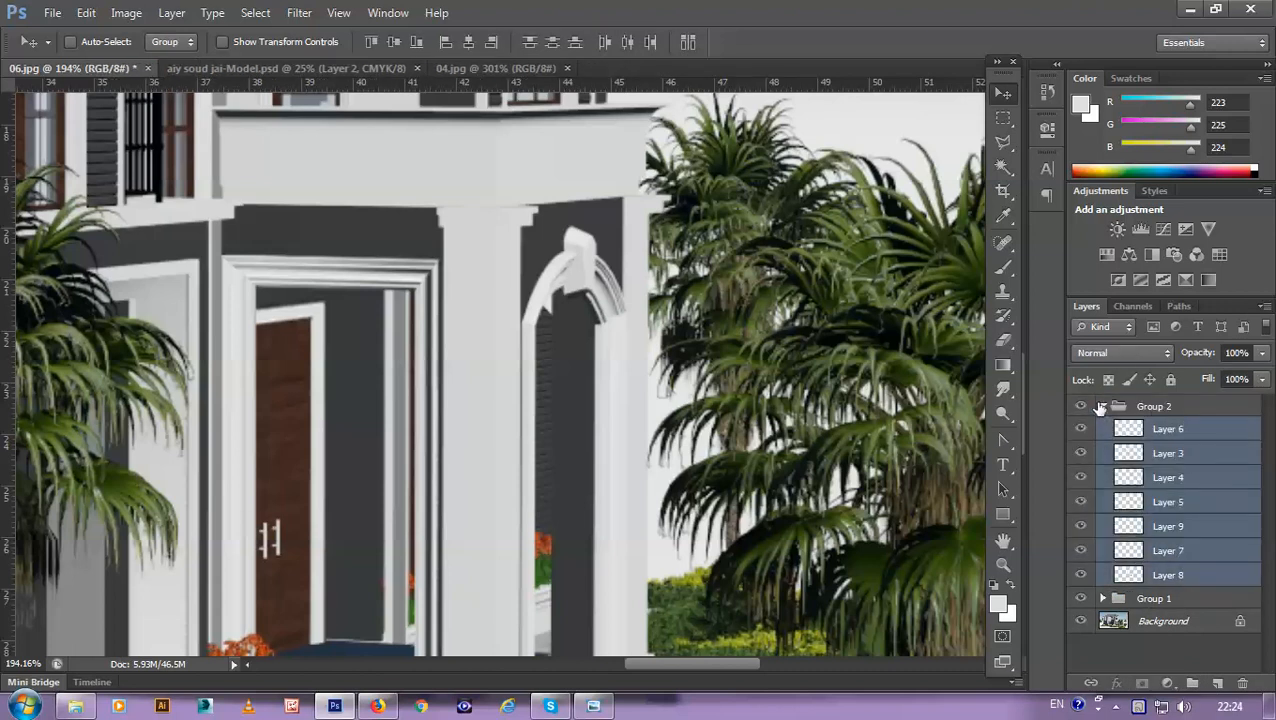
pyautogui.click(1093, 406)
# Step: Compare the house with and without the retouching by toggling the visibility of Group 2 and Group 1
pyautogui.scroll(-2, 515, 361)
pyautogui.scroll(-3, 531, 371)
pyautogui.scroll(1, 545, 380)
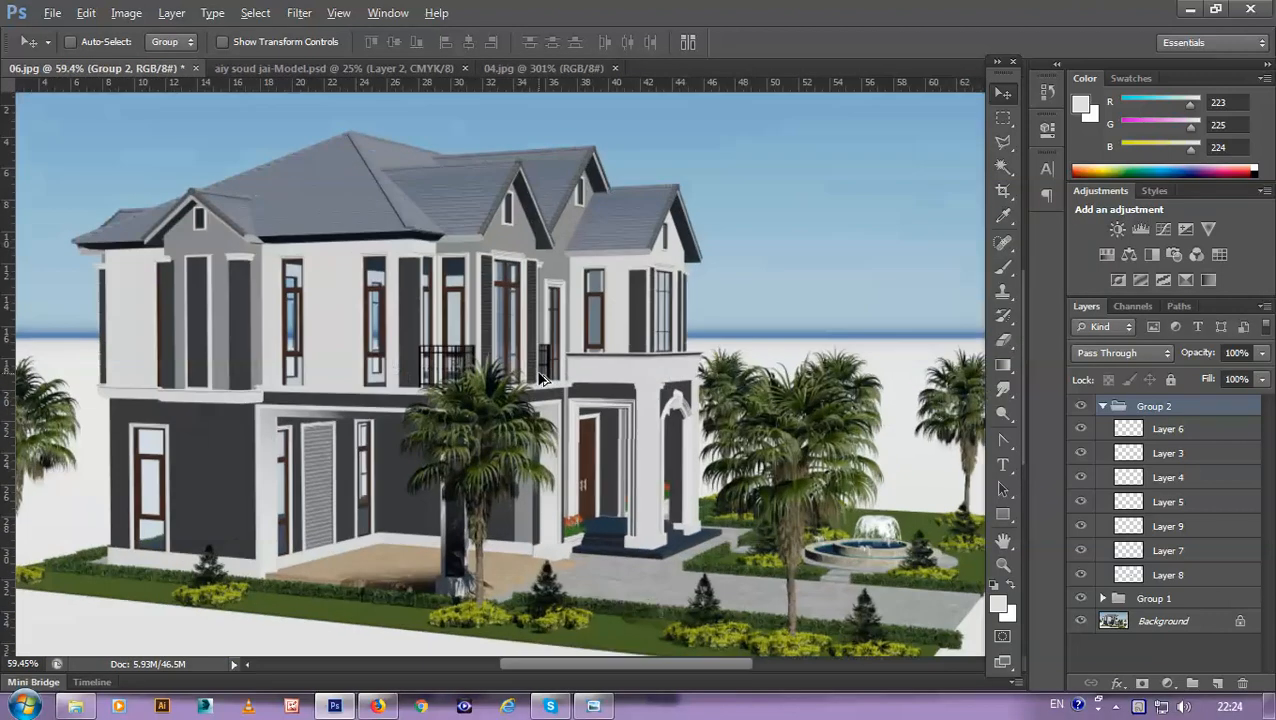
pyautogui.scroll(2, 644, 450)
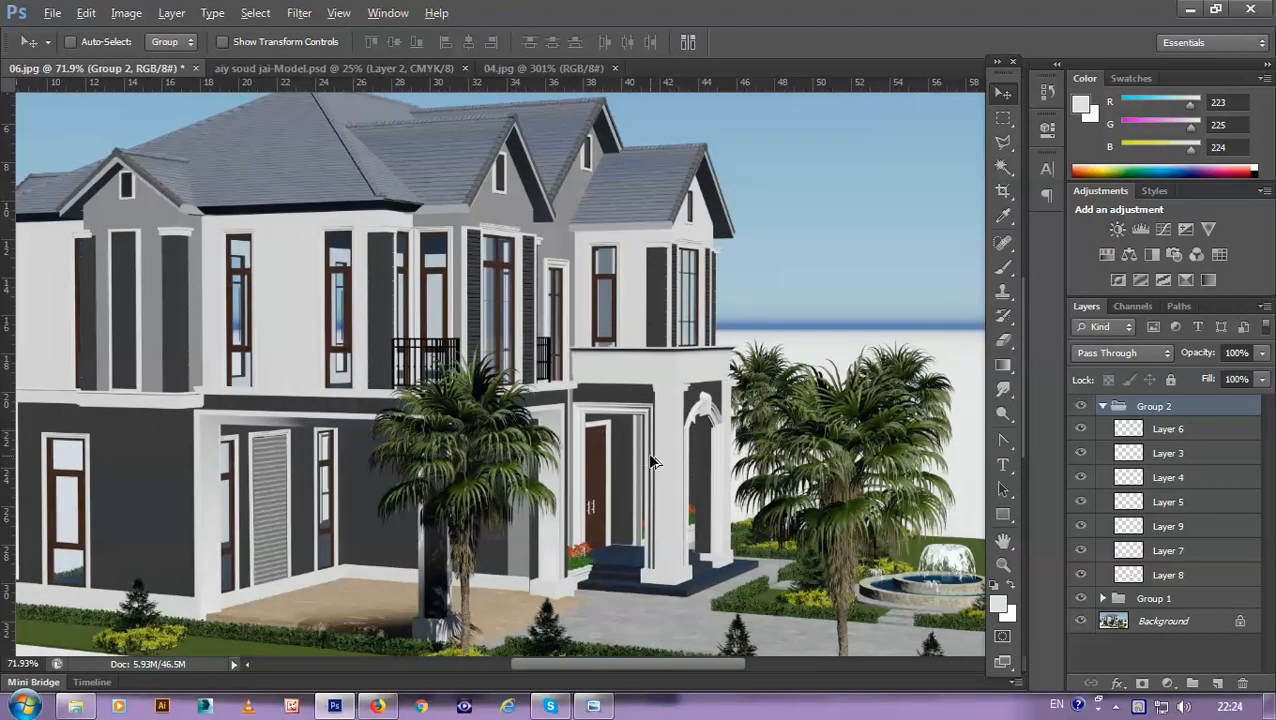
pyautogui.scroll(1, 647, 452)
pyautogui.click(1082, 406)
pyautogui.click(1084, 408)
pyautogui.click(1082, 407)
pyautogui.click(1082, 407)
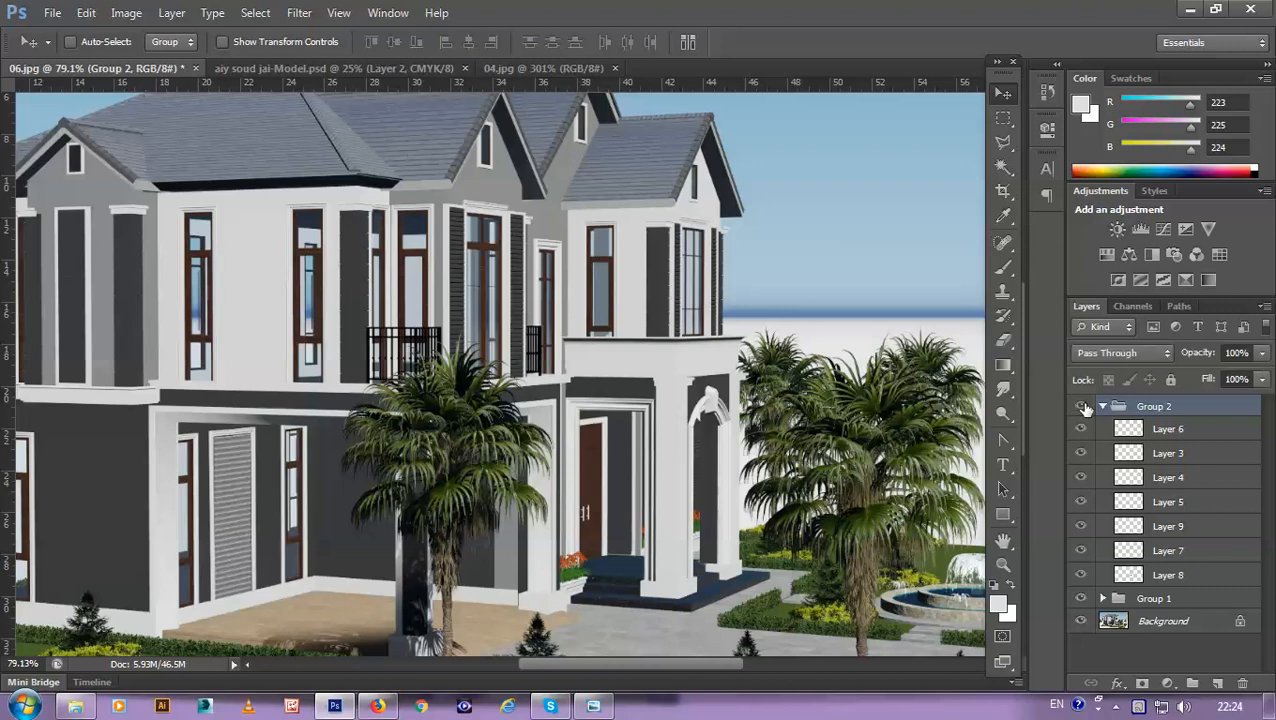
pyautogui.click(1082, 599)
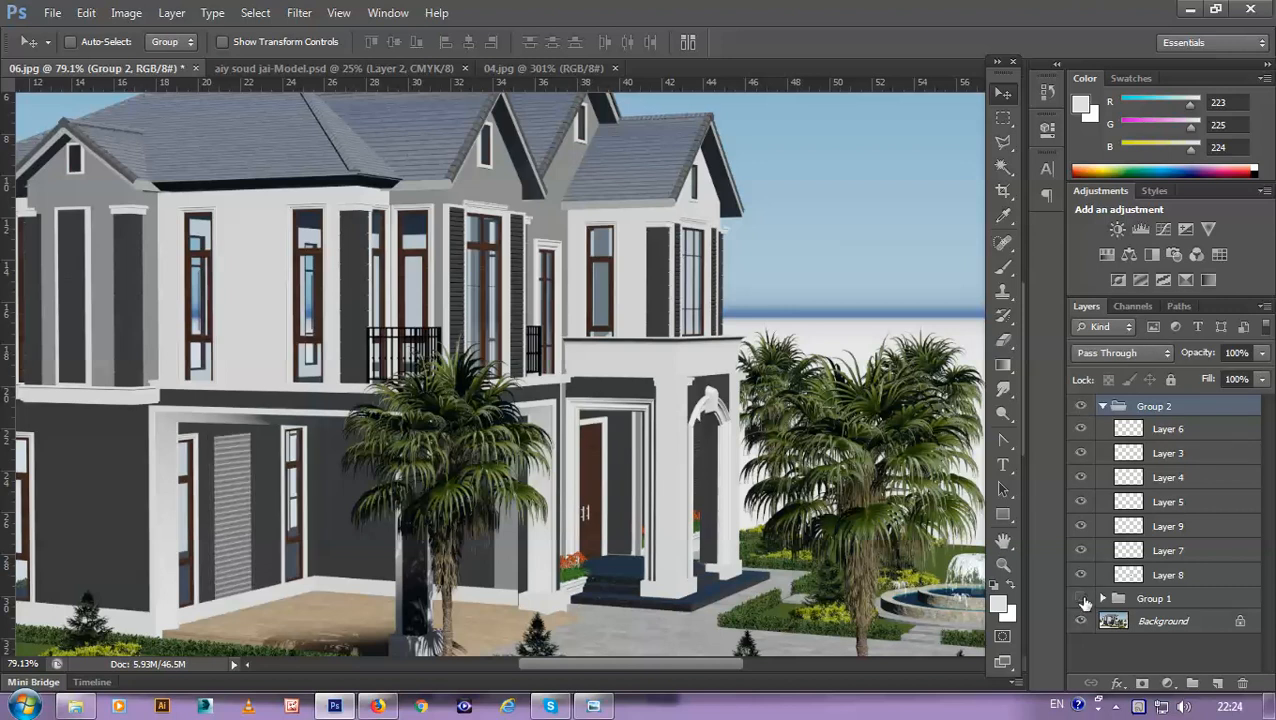
pyautogui.click(1082, 599)
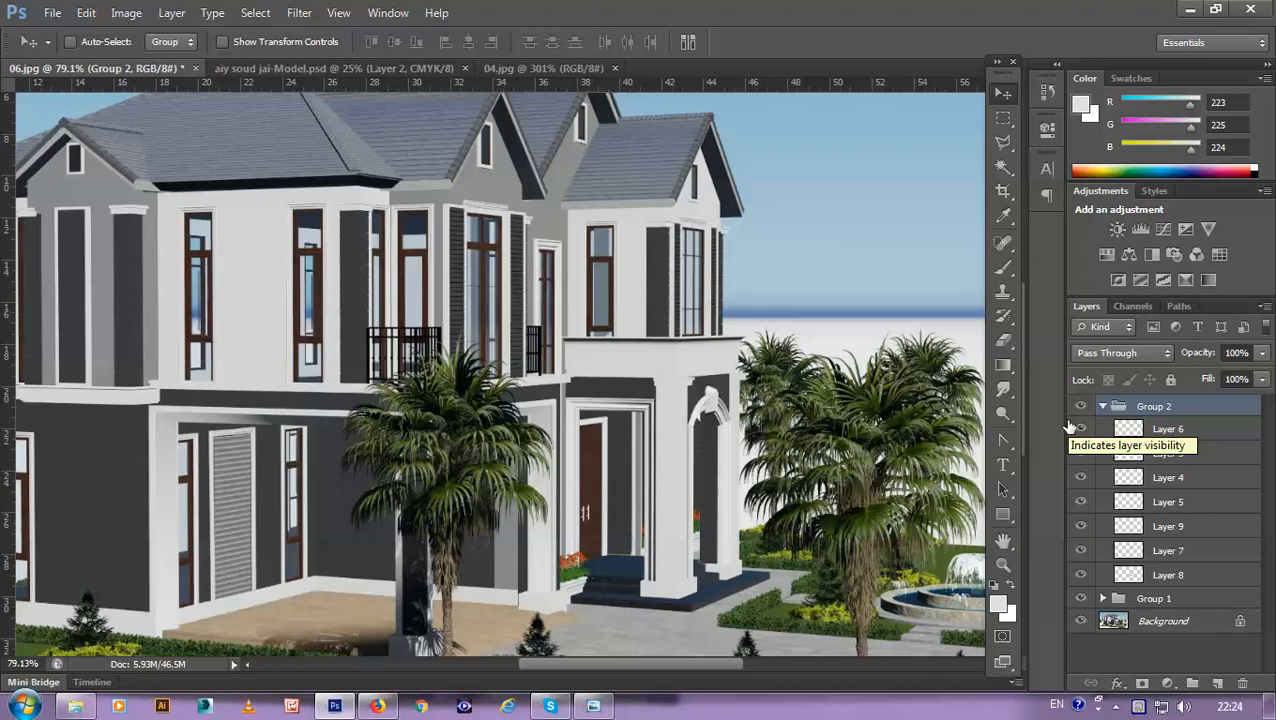
# Step: Collapse Group 2, add a new layer group above it, and create an empty layer inside the new group
pyautogui.scroll(-4, 640, 390)
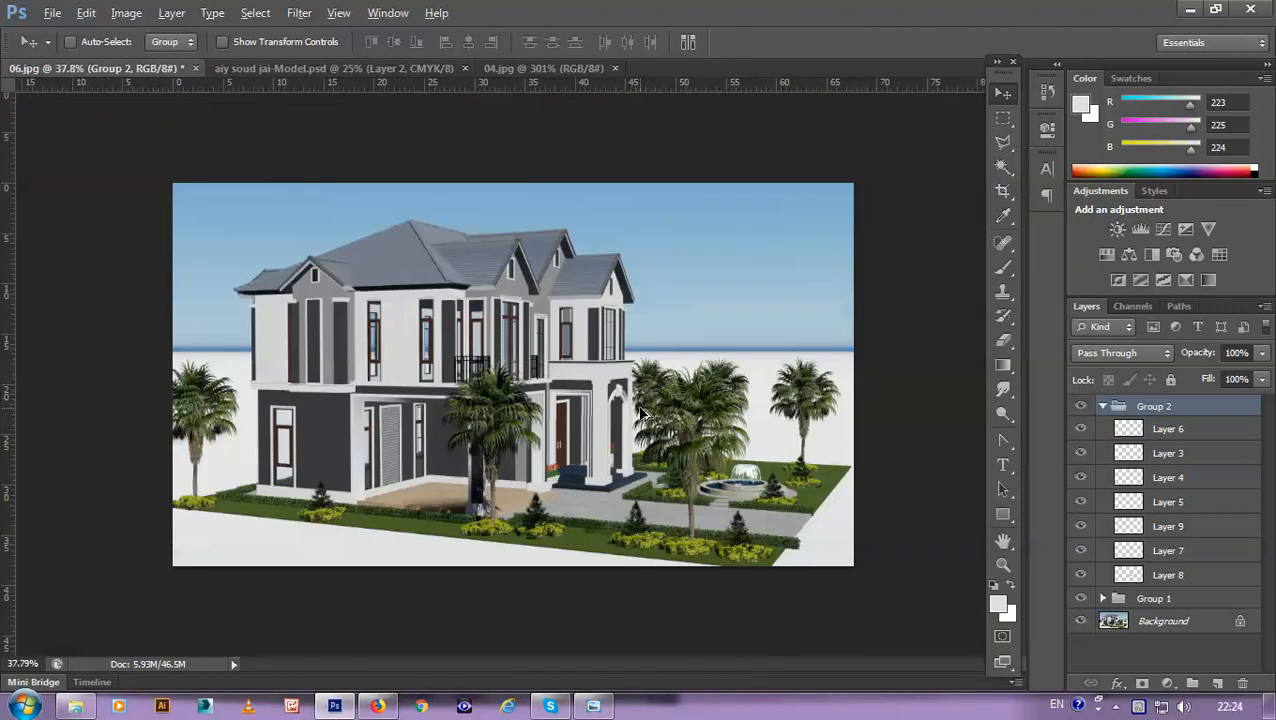
pyautogui.scroll(3, 645, 413)
pyautogui.scroll(5, 645, 413)
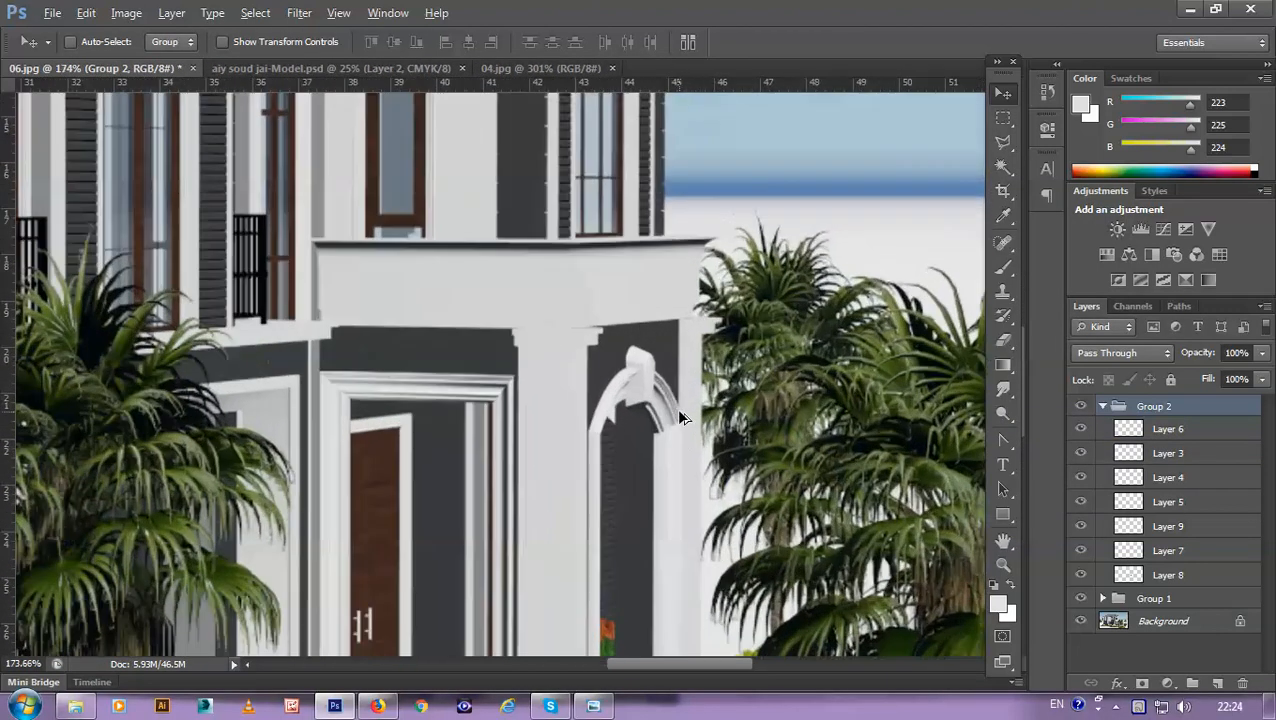
pyautogui.moveTo(680, 440); pyautogui.dragTo(591, 403)
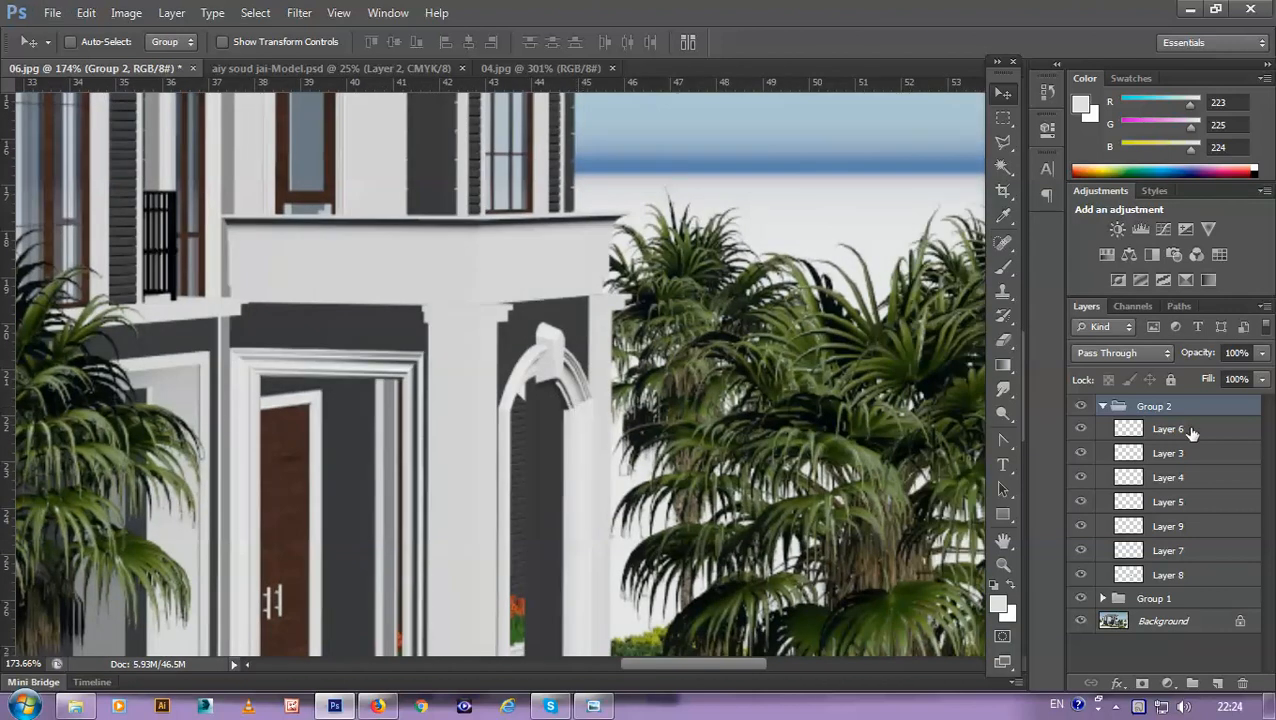
pyautogui.click(1102, 406)
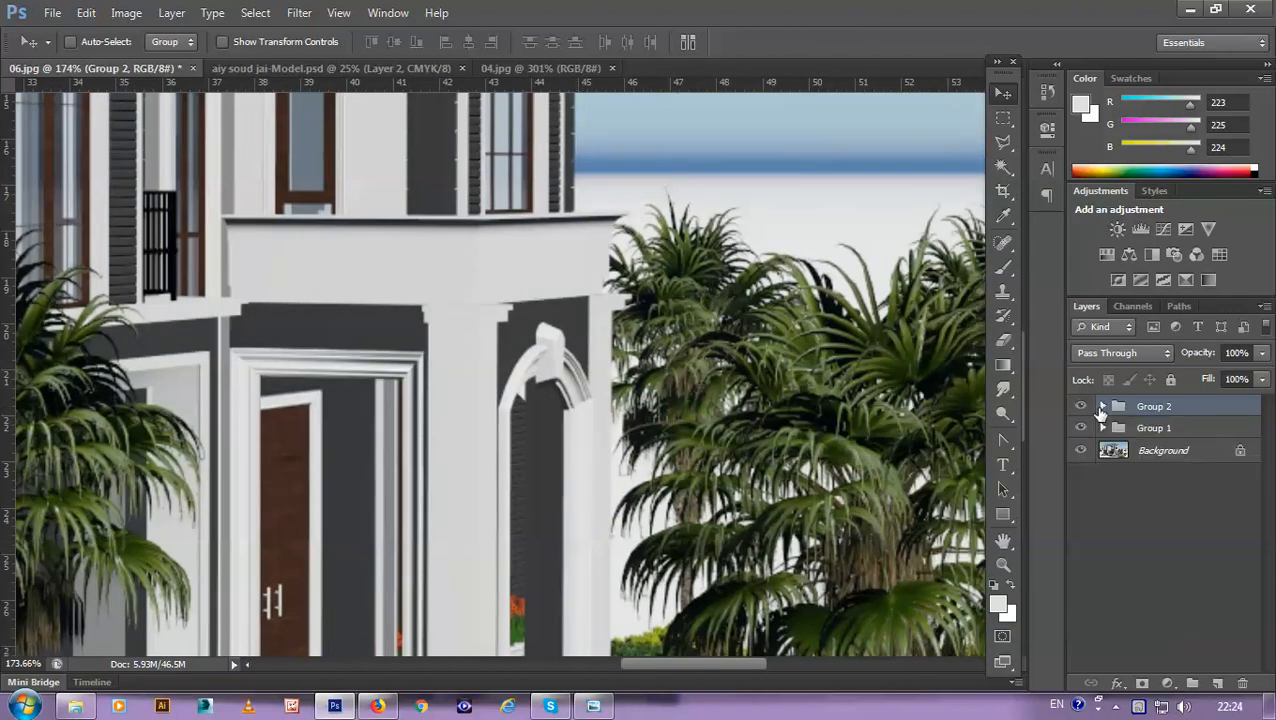
pyautogui.click(1193, 683)
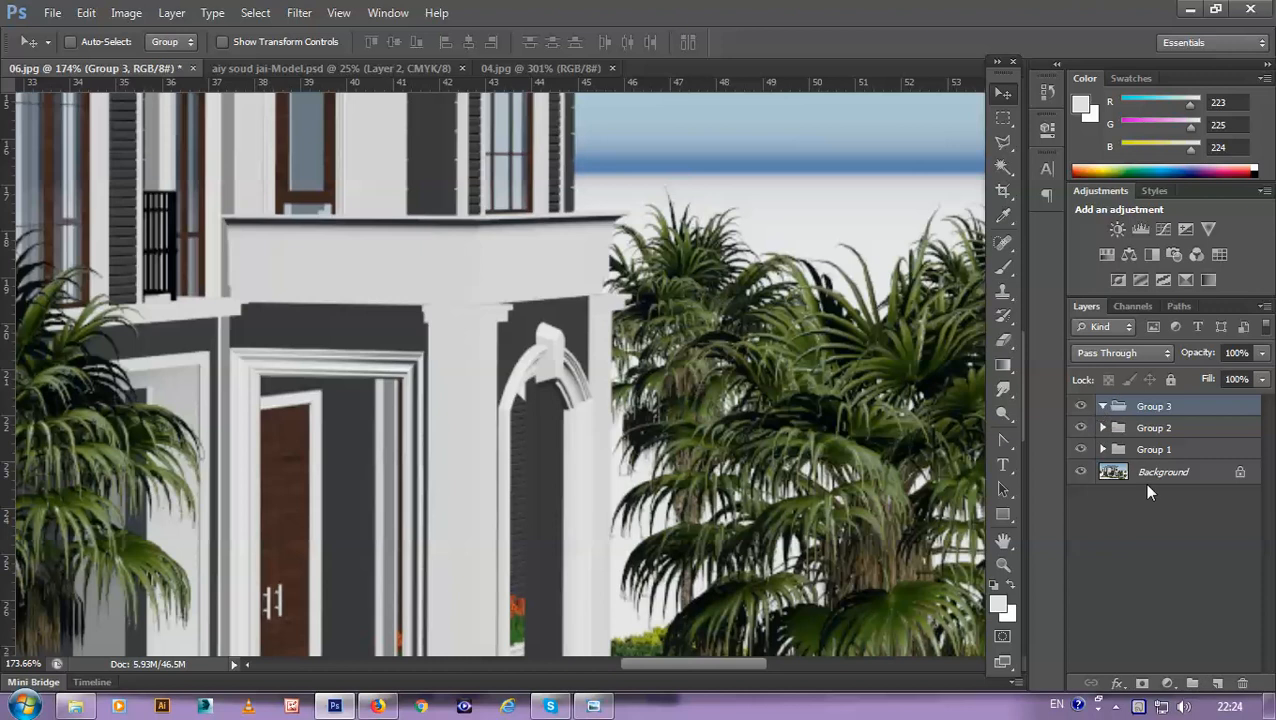
pyautogui.click(1218, 683)
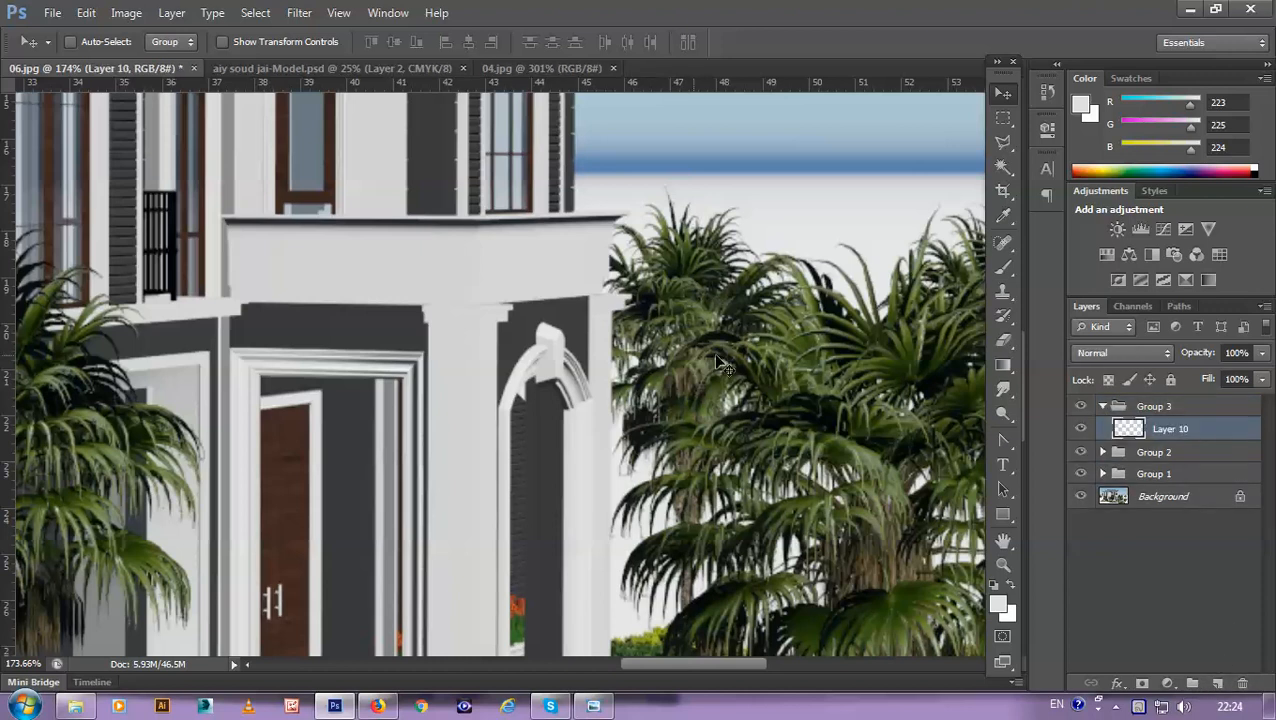
pyautogui.rightClick(373, 372)
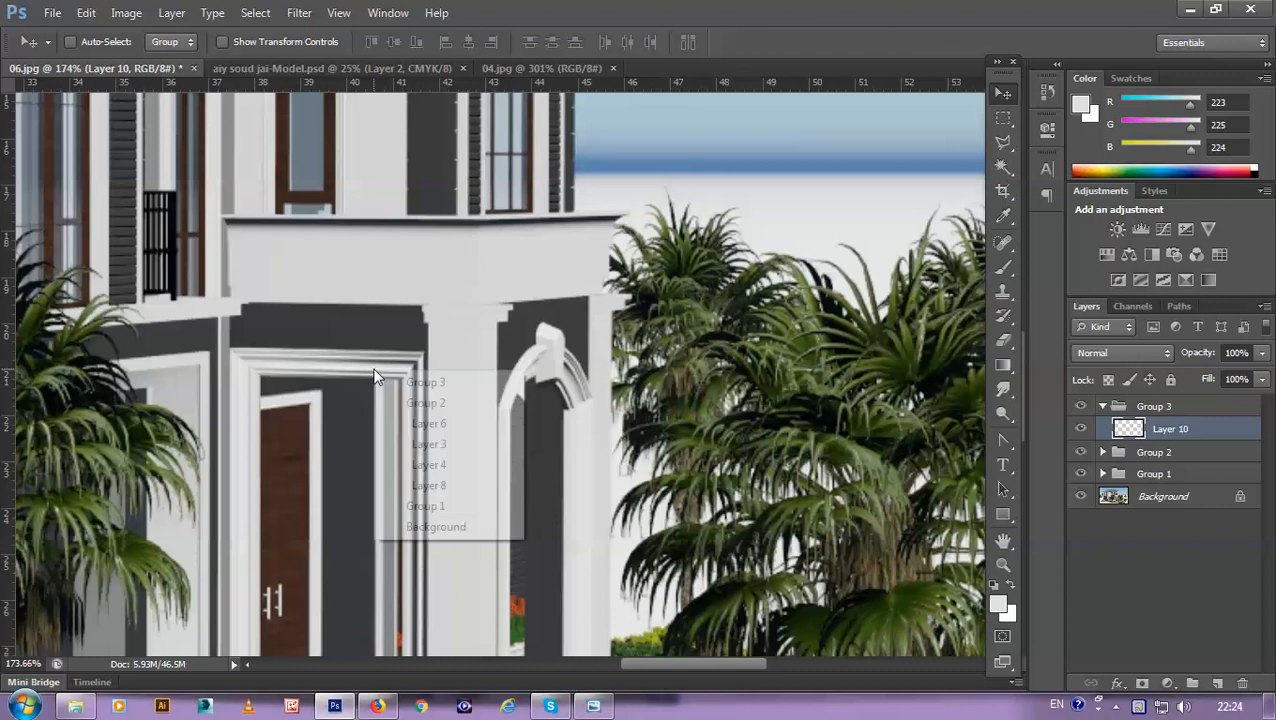
pyautogui.click(428, 424)
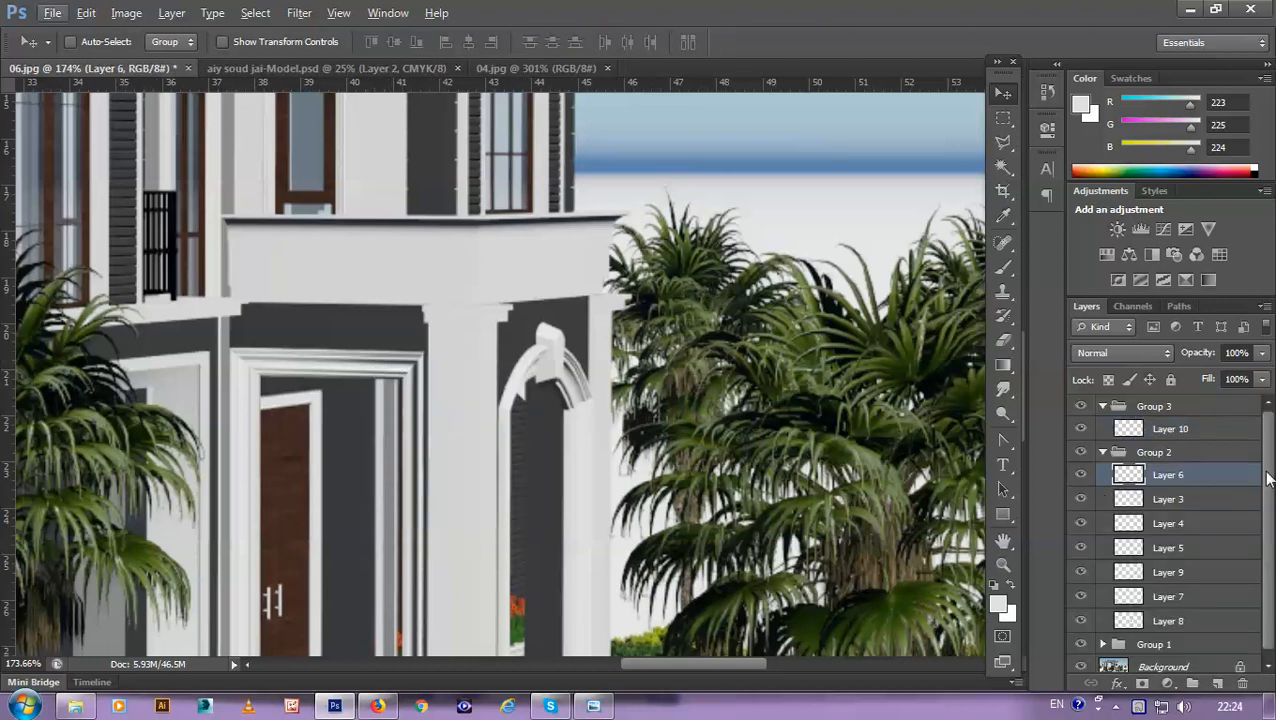
pyautogui.moveTo(1168, 477); pyautogui.dragTo(1220, 683)
pyautogui.moveTo(1166, 472); pyautogui.dragTo(1178, 433)
pyautogui.moveTo(383, 372)
pyautogui.mouseDown()
pyautogui.moveTo(559, 346)
pyautogui.moveTo(400, 335)
pyautogui.moveTo(383, 351)
pyautogui.mouseUp()
pyautogui.press('Delete')
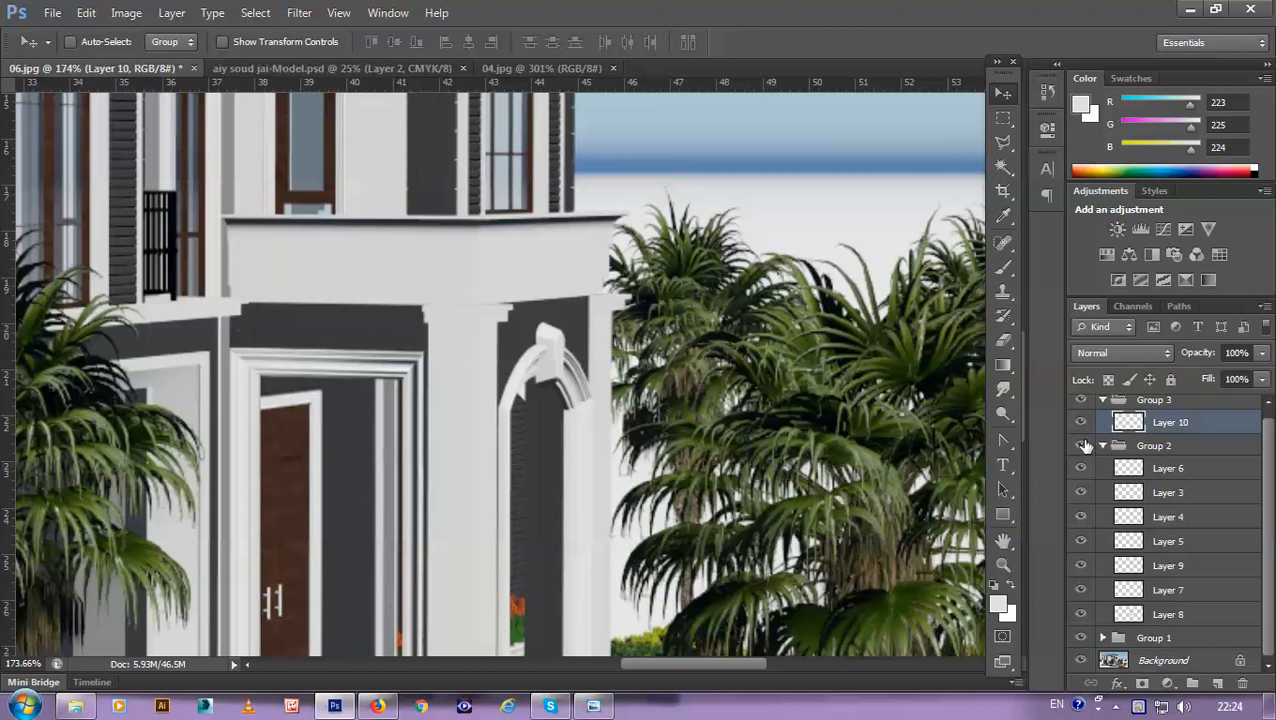
# Step: Identify the entrance header moulding on Layer 3, duplicate that layer, and place the copy inside Group 3 below Layer 10
pyautogui.click(1080, 493)
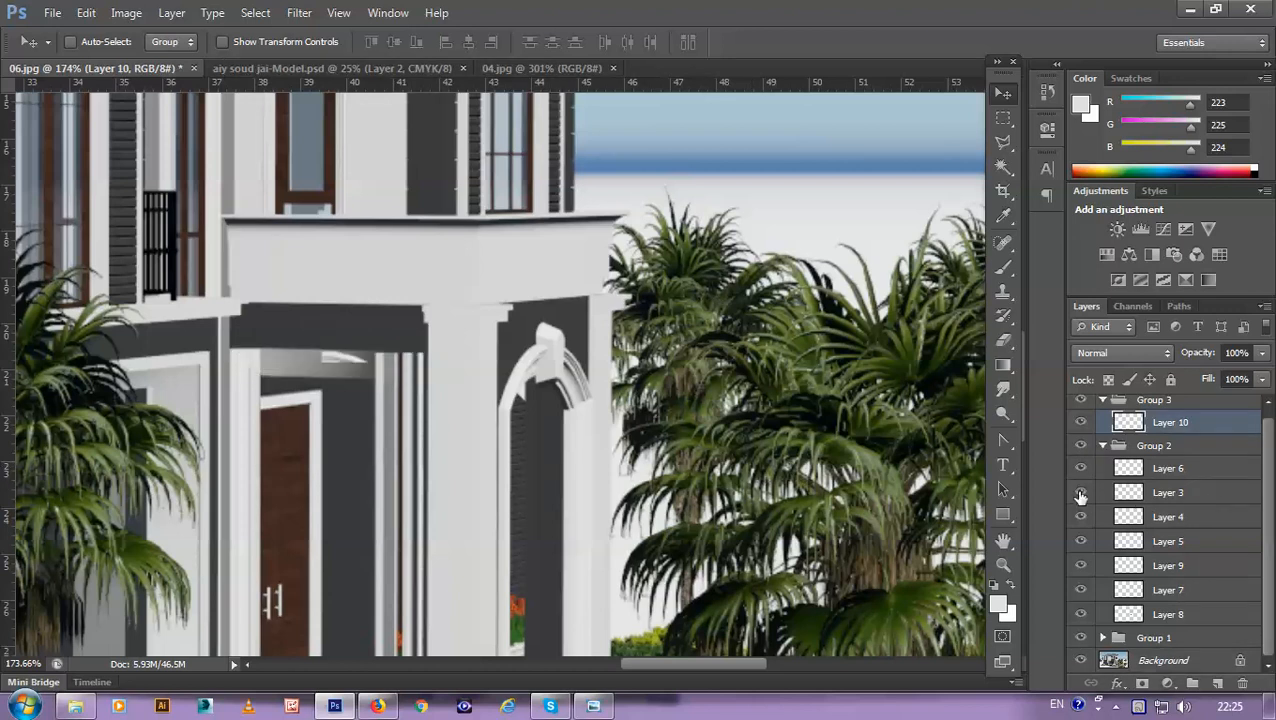
pyautogui.click(1080, 493)
pyautogui.moveTo(1205, 470); pyautogui.dragTo(1217, 683)
pyautogui.click(1205, 500)
pyautogui.moveTo(1187, 497); pyautogui.dragTo(1185, 446)
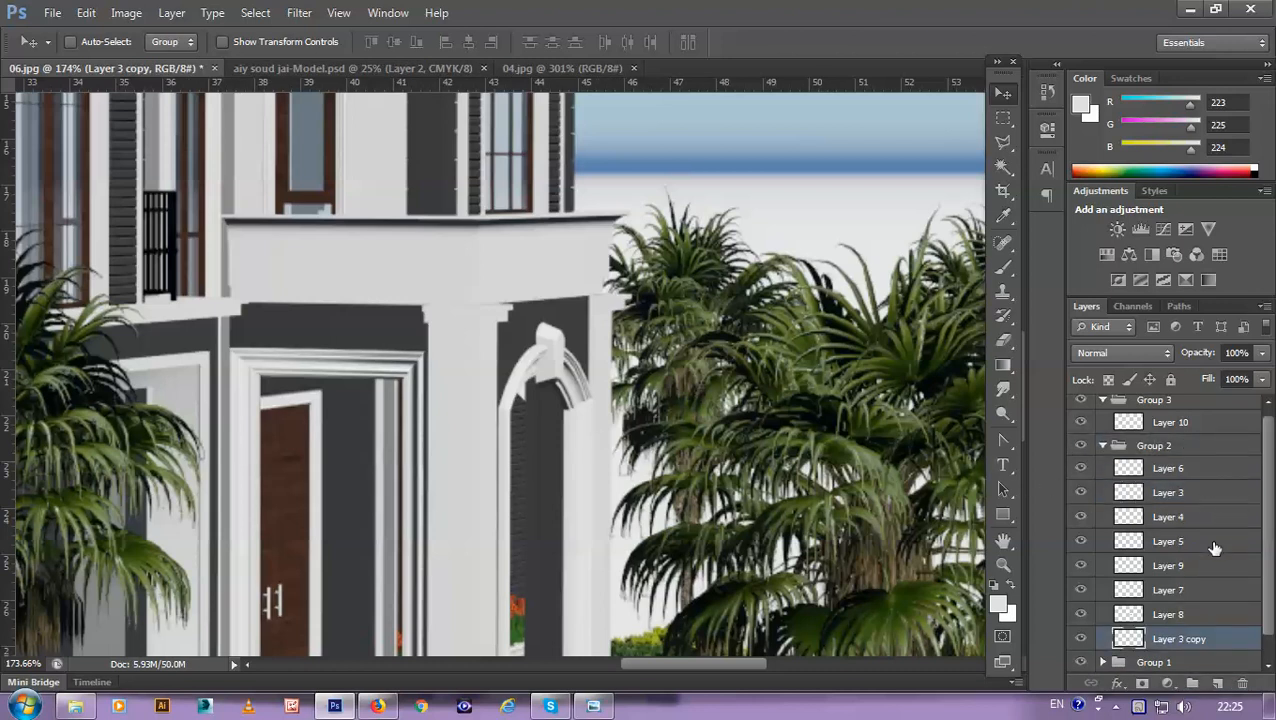
pyautogui.moveTo(1214, 638); pyautogui.dragTo(1200, 440)
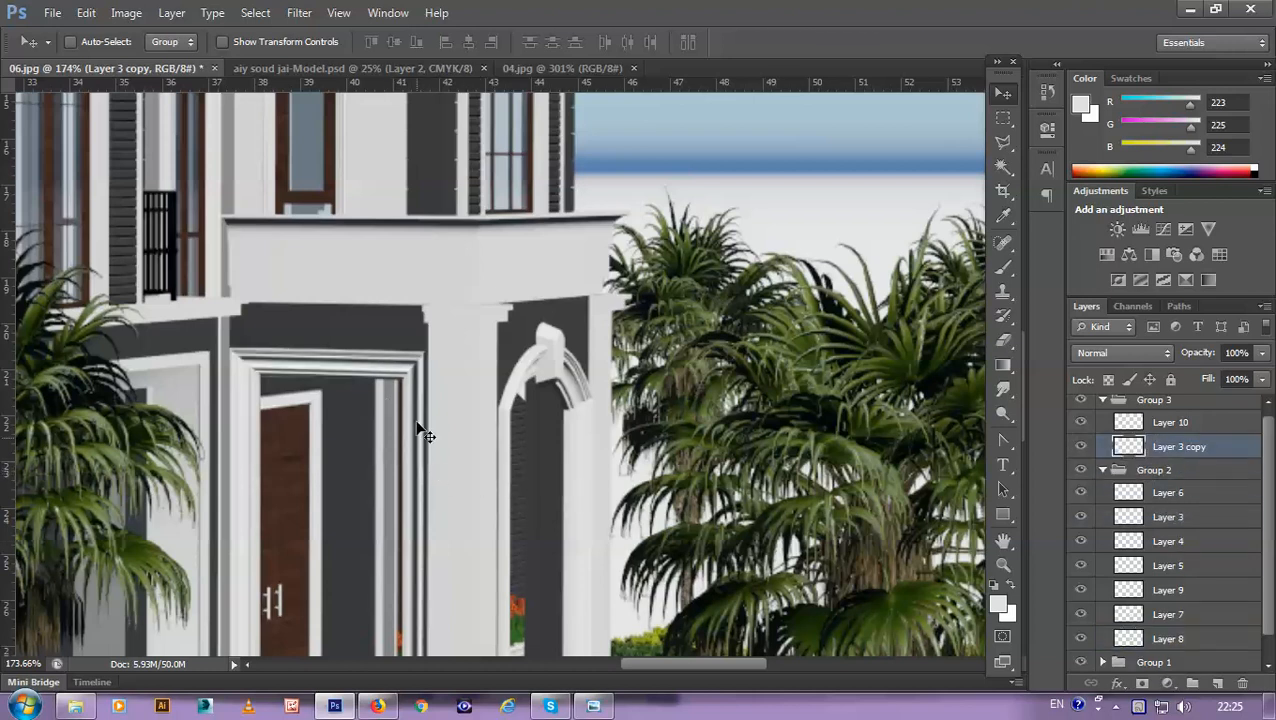
# Step: Move the header moulding copy over the narrow side arch and rotate it by -9.78°
pyautogui.moveTo(448, 396); pyautogui.dragTo(569, 393)
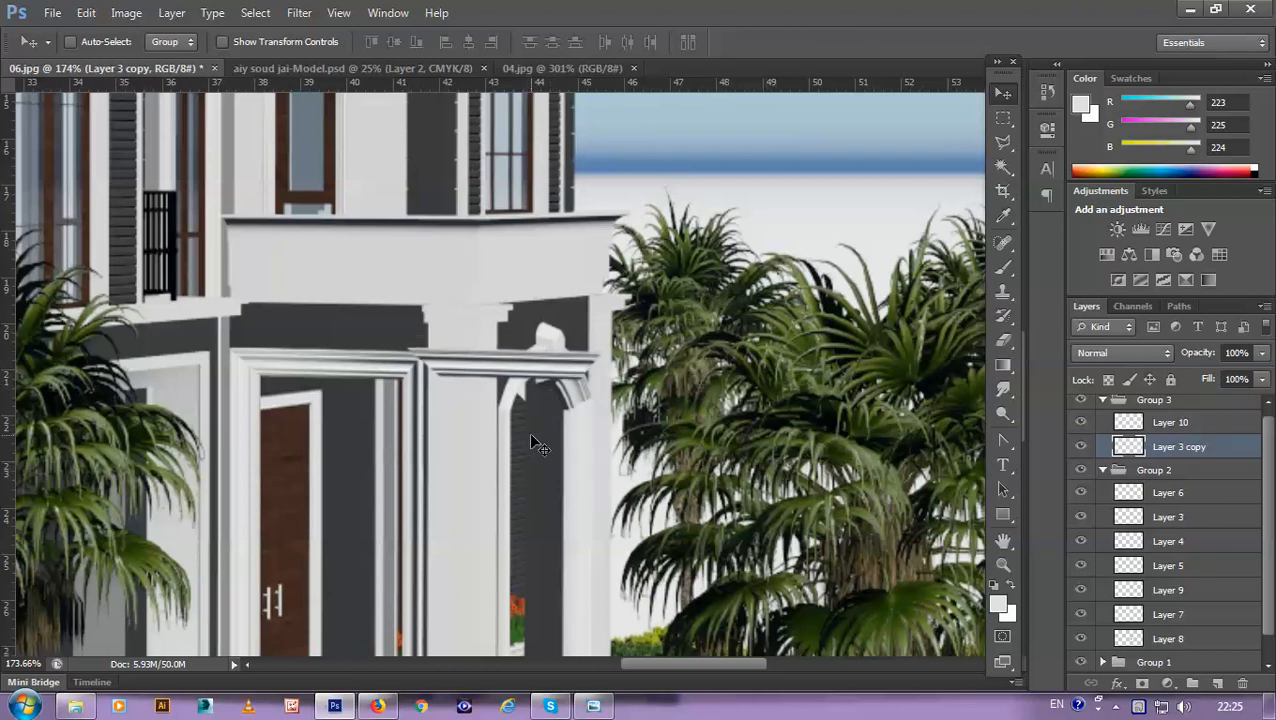
pyautogui.hotkey('ctrl', 't')
pyautogui.moveTo(652, 340); pyautogui.dragTo(660, 301)
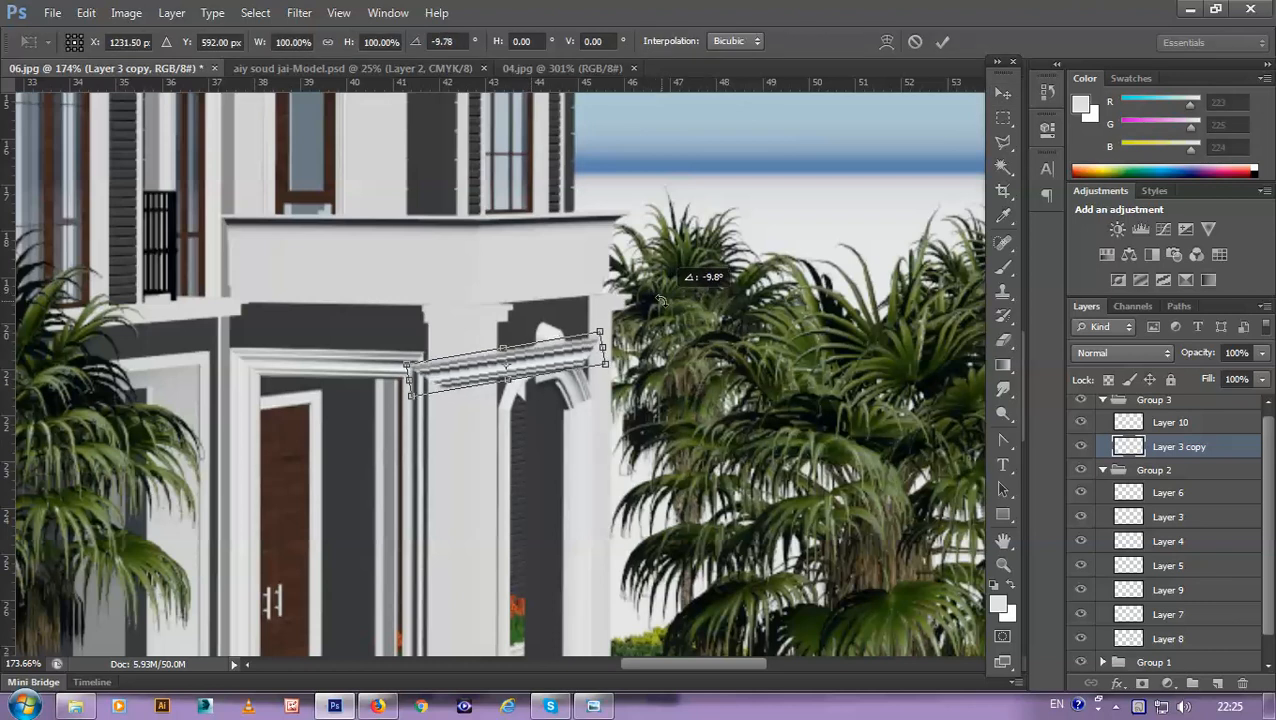
pyautogui.moveTo(660, 301); pyautogui.dragTo(660, 300)
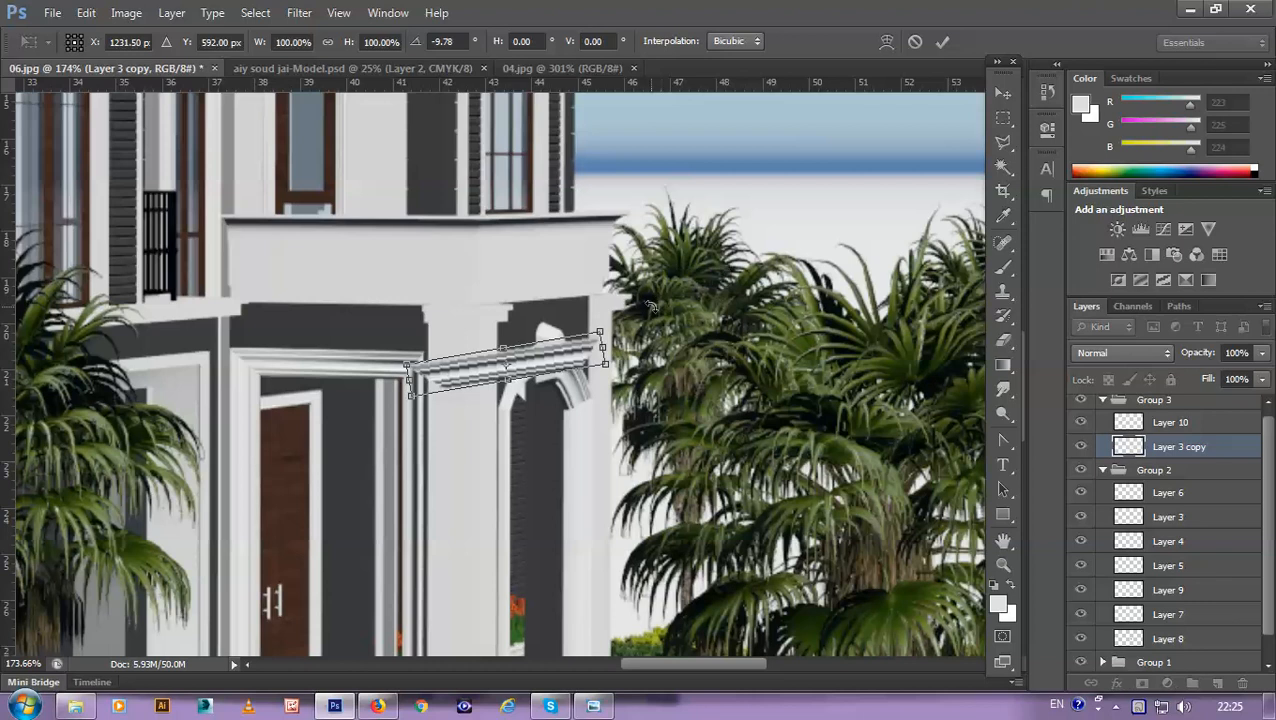
pyautogui.press('Return')
# Step: Rotate the moulding copy slightly back clockwise and position it across the top of the side arch, just below the keystone's tip
pyautogui.moveTo(538, 370); pyautogui.dragTo(563, 325)
pyautogui.hotkey('ctrl', 't')
pyautogui.moveTo(635, 396); pyautogui.dragTo(633, 417)
pyautogui.press('Return')
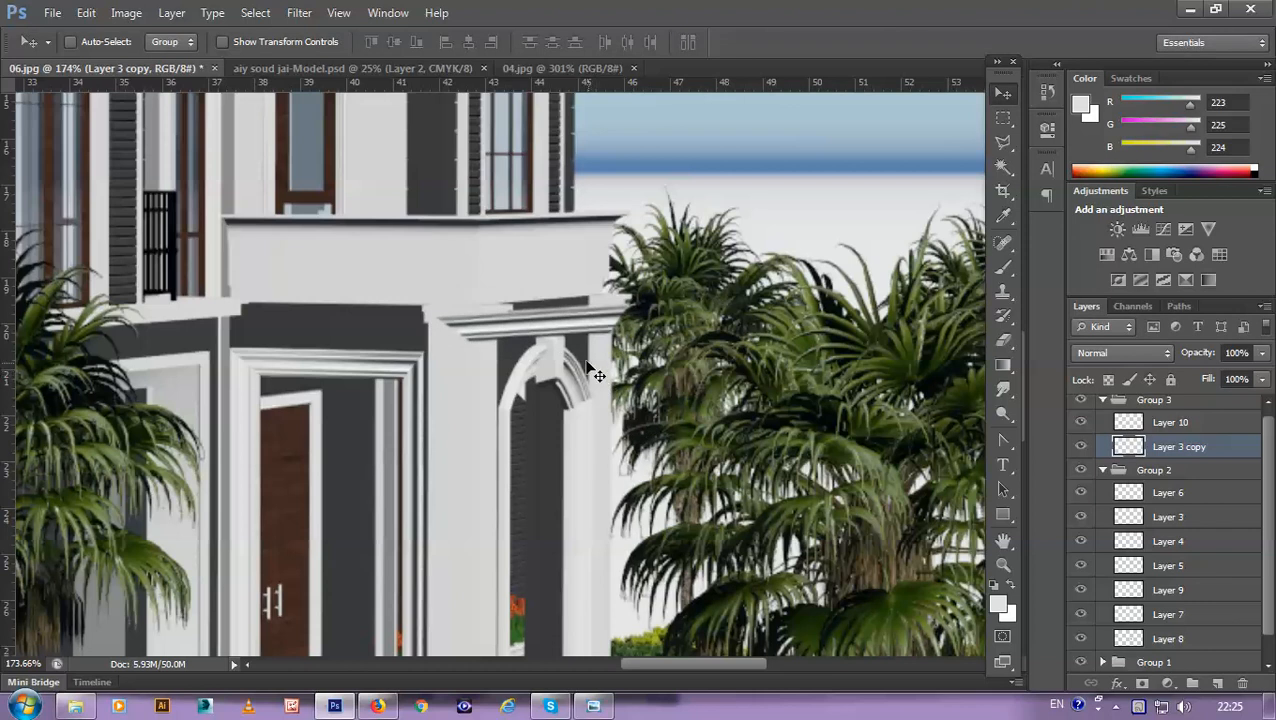
pyautogui.moveTo(576, 330); pyautogui.dragTo(583, 362)
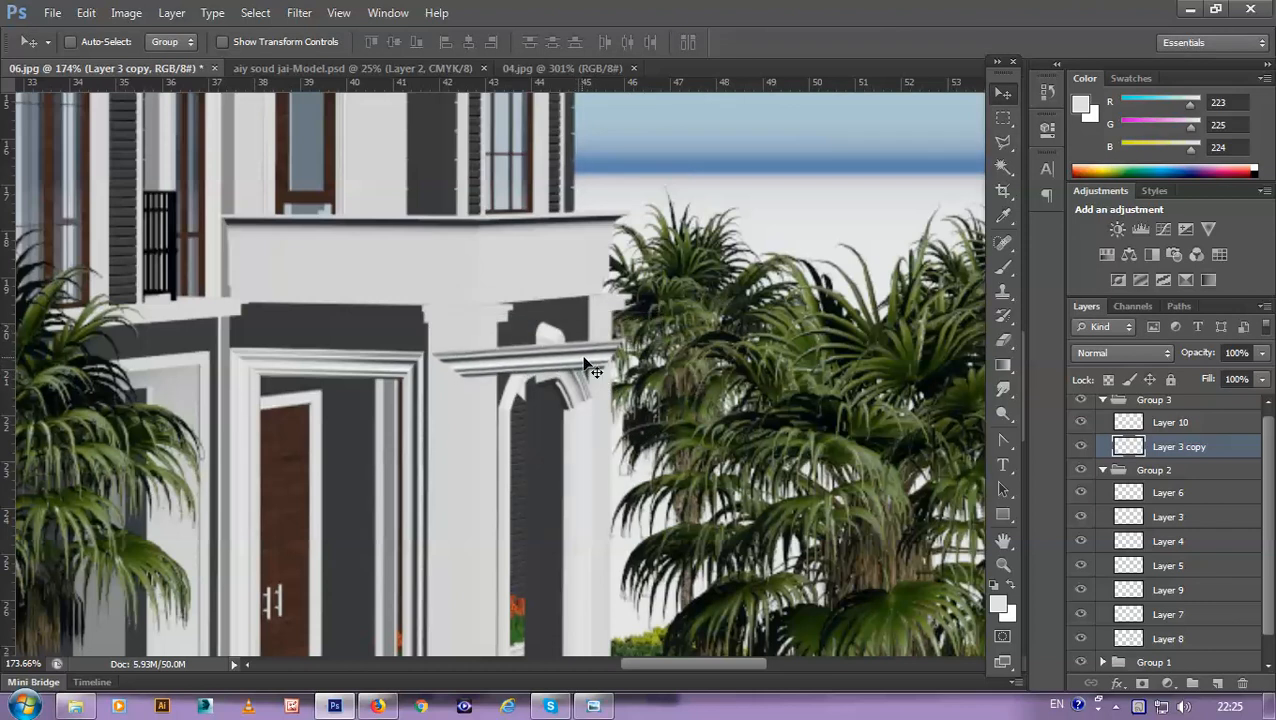
# Step: Copy a rectangular section of the side arch's straight right jamb from the Background onto a new layer
pyautogui.scroll(5, 600, 385)
pyautogui.moveTo(601, 433); pyautogui.dragTo(564, 353)
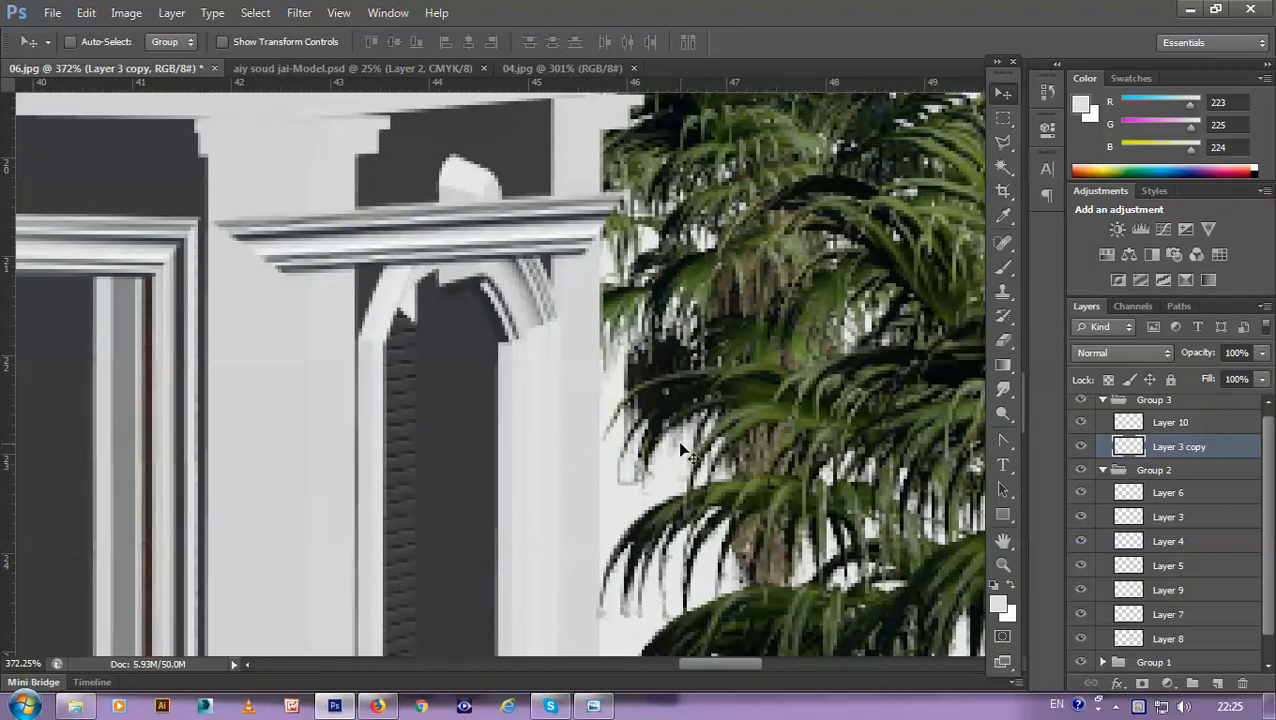
pyautogui.press('m')
pyautogui.moveTo(493, 376); pyautogui.dragTo(560, 600)
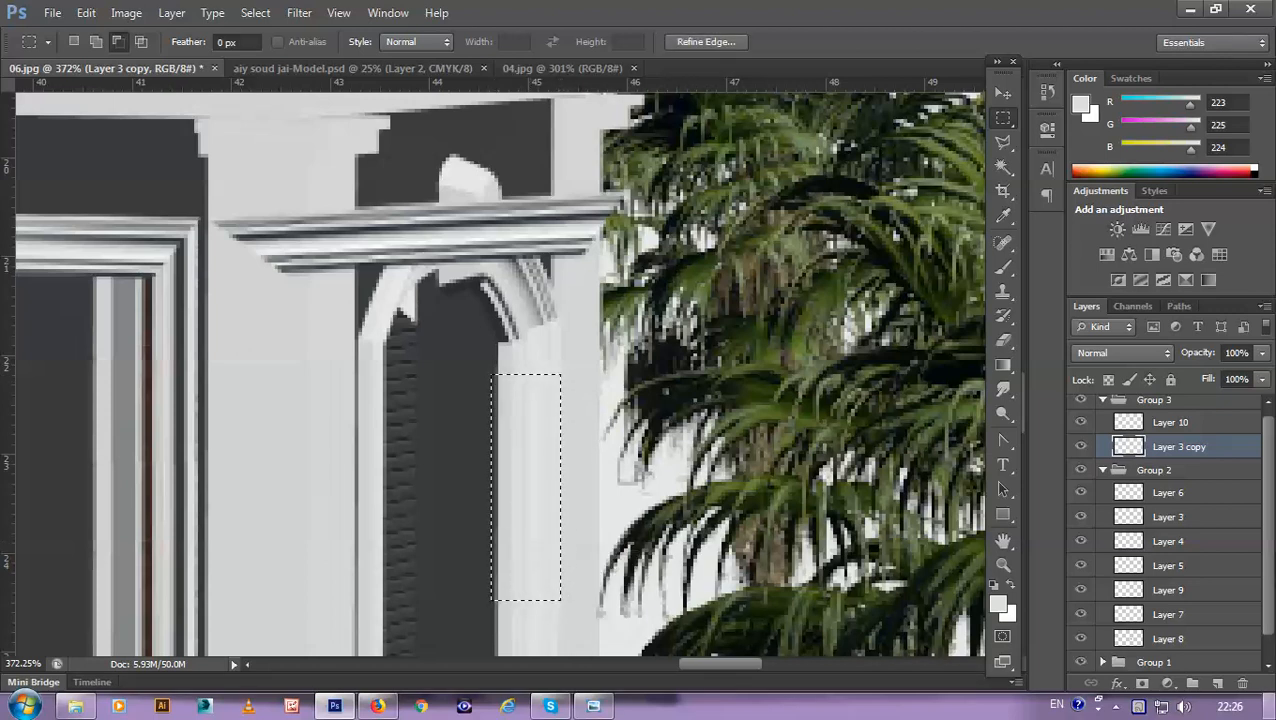
pyautogui.scroll(-2, 1180, 600)
pyautogui.click(1180, 662)
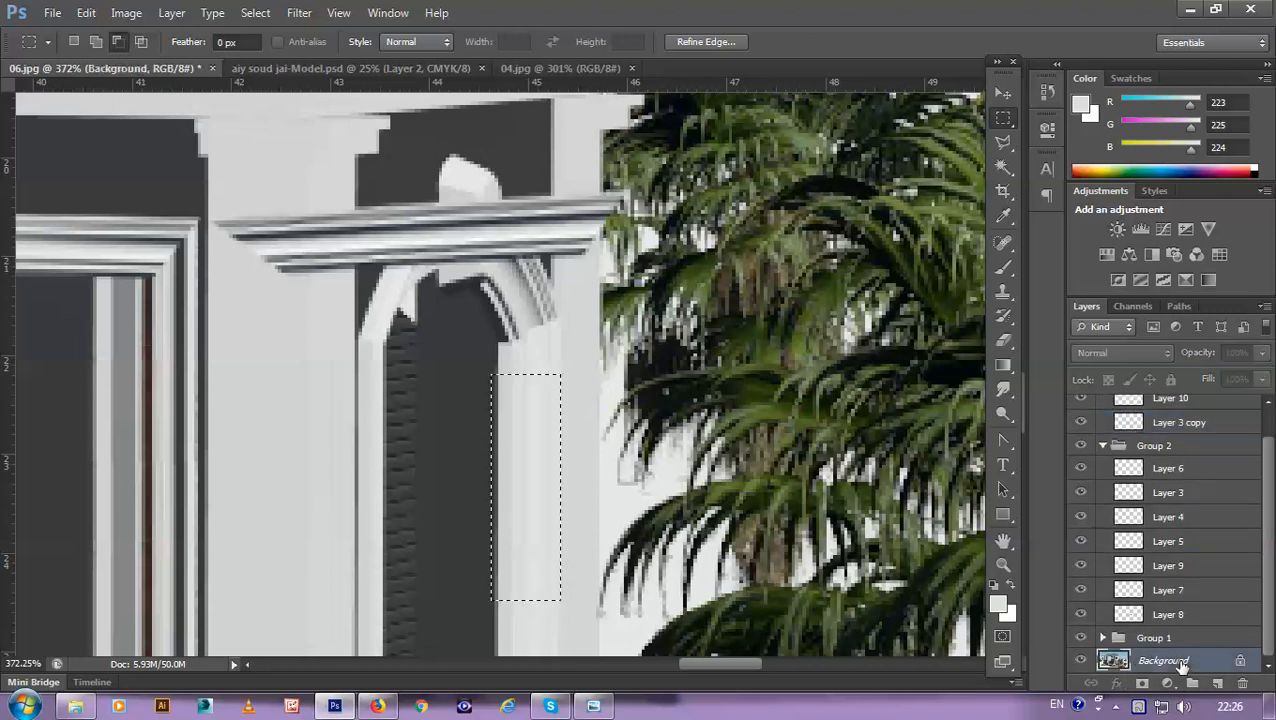
pyautogui.hotkey('ctrl', 'j')
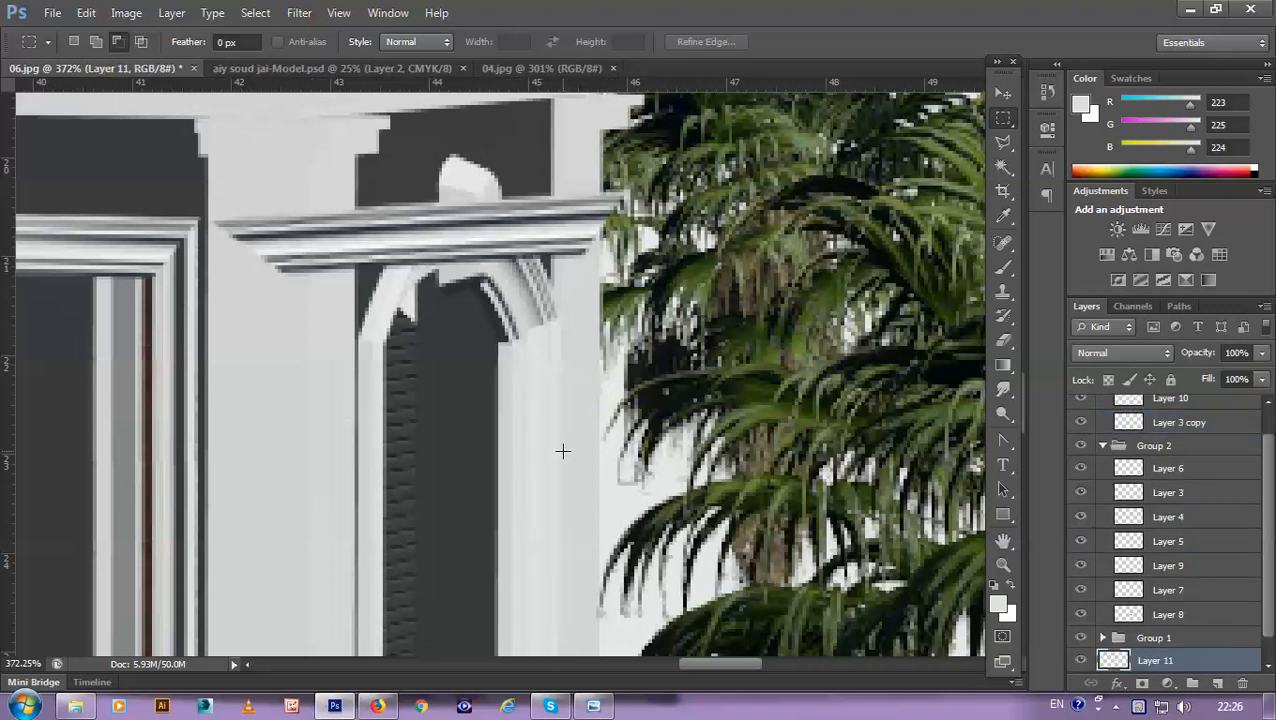
# Step: Nudge the copied right jamb up to the moulding so it covers the arch's right curve
pyautogui.press('v')
pyautogui.press('Up')
pyautogui.press('Up')
pyautogui.press('Up')
pyautogui.press('Up')
pyautogui.press('Up')
pyautogui.press('Up')
pyautogui.press('Up')
pyautogui.press('Up')
pyautogui.press('Up')
pyautogui.press('Up')
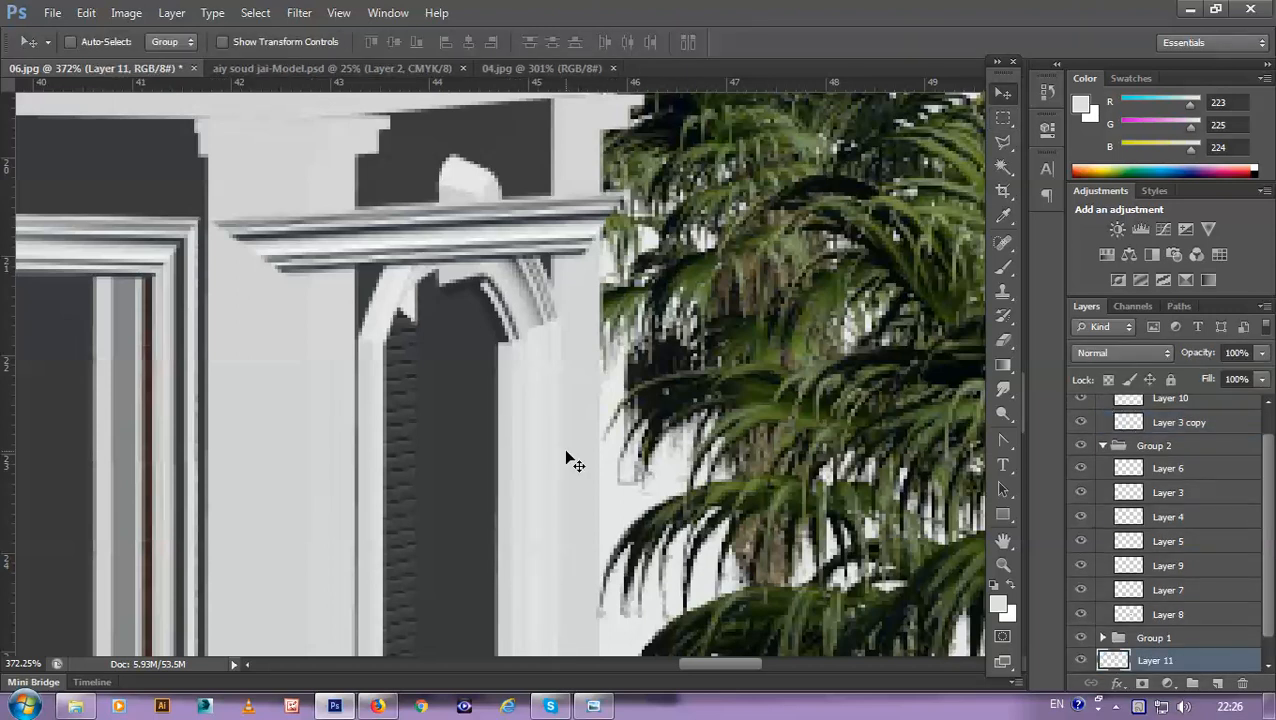
pyautogui.press('Up')
pyautogui.press('Down')
pyautogui.press('Down')
pyautogui.press('Down')
pyautogui.press('Down')
pyautogui.press('Down')
pyautogui.press('Down')
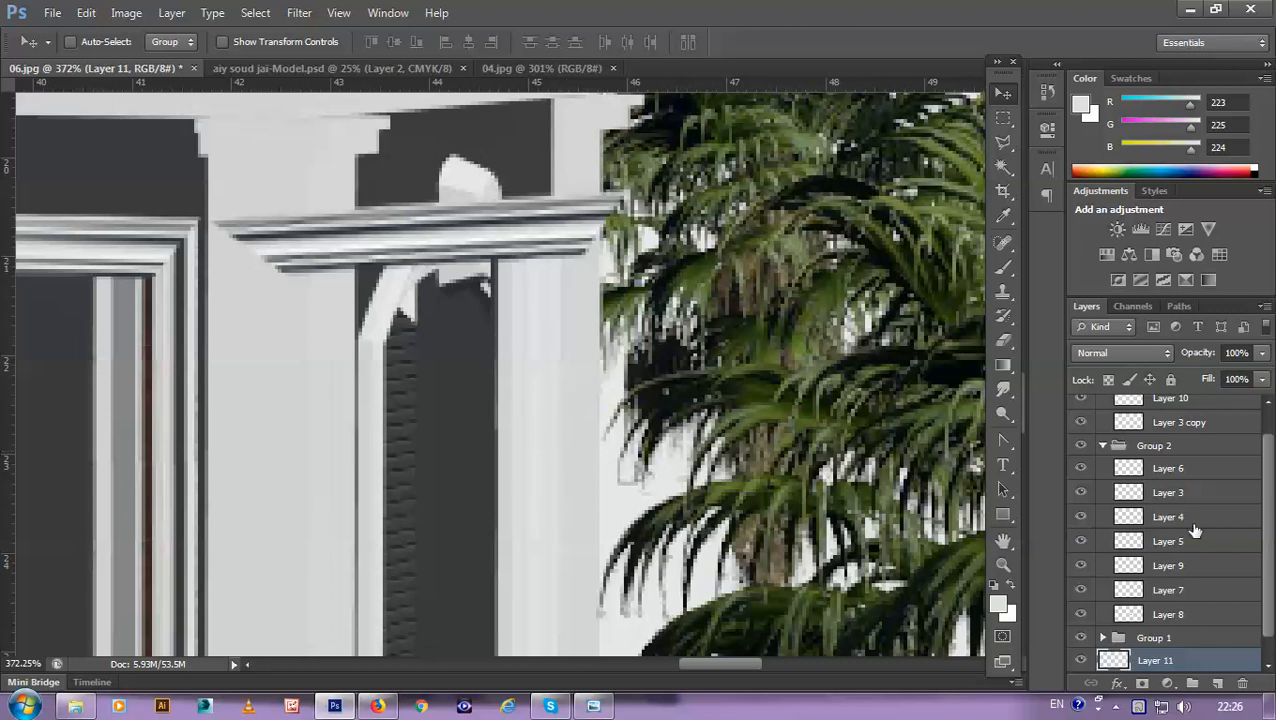
# Step: Copy a rectangular section of the opening with its left jamb, louvres and dark wall from the Background onto a new layer
pyautogui.scroll(-1, 1140, 660)
pyautogui.click(1147, 662)
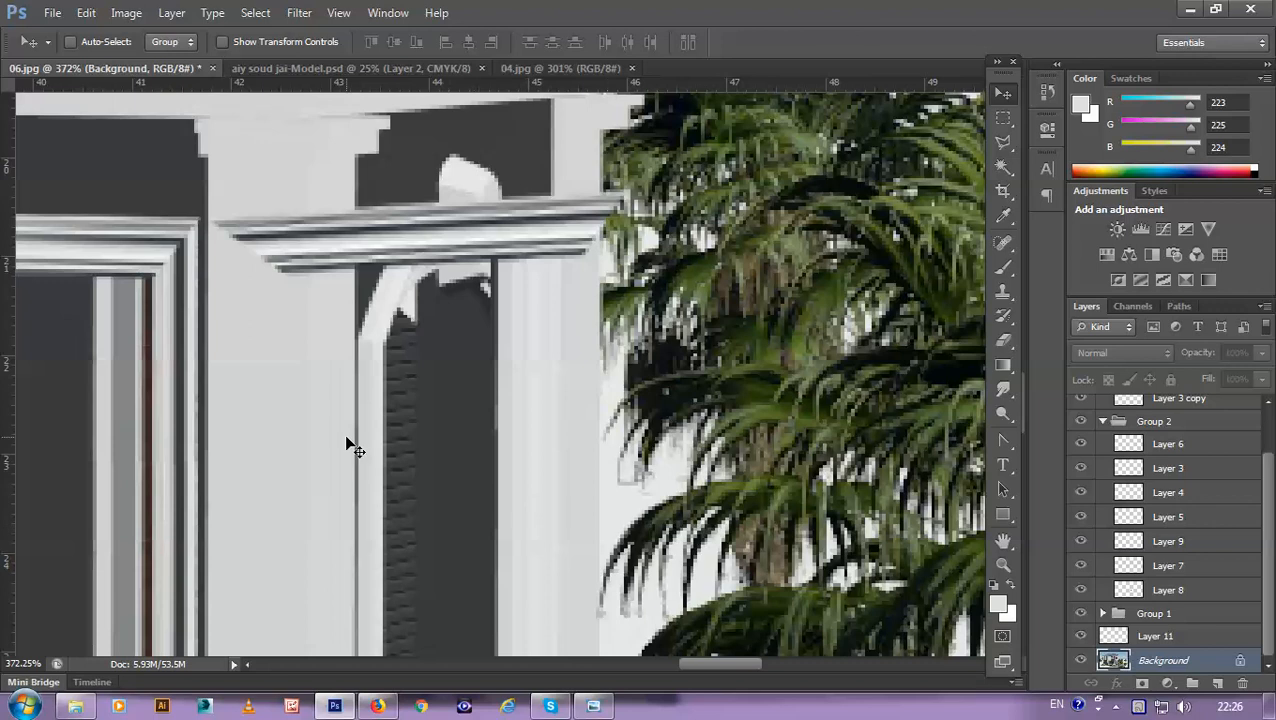
pyautogui.press('m')
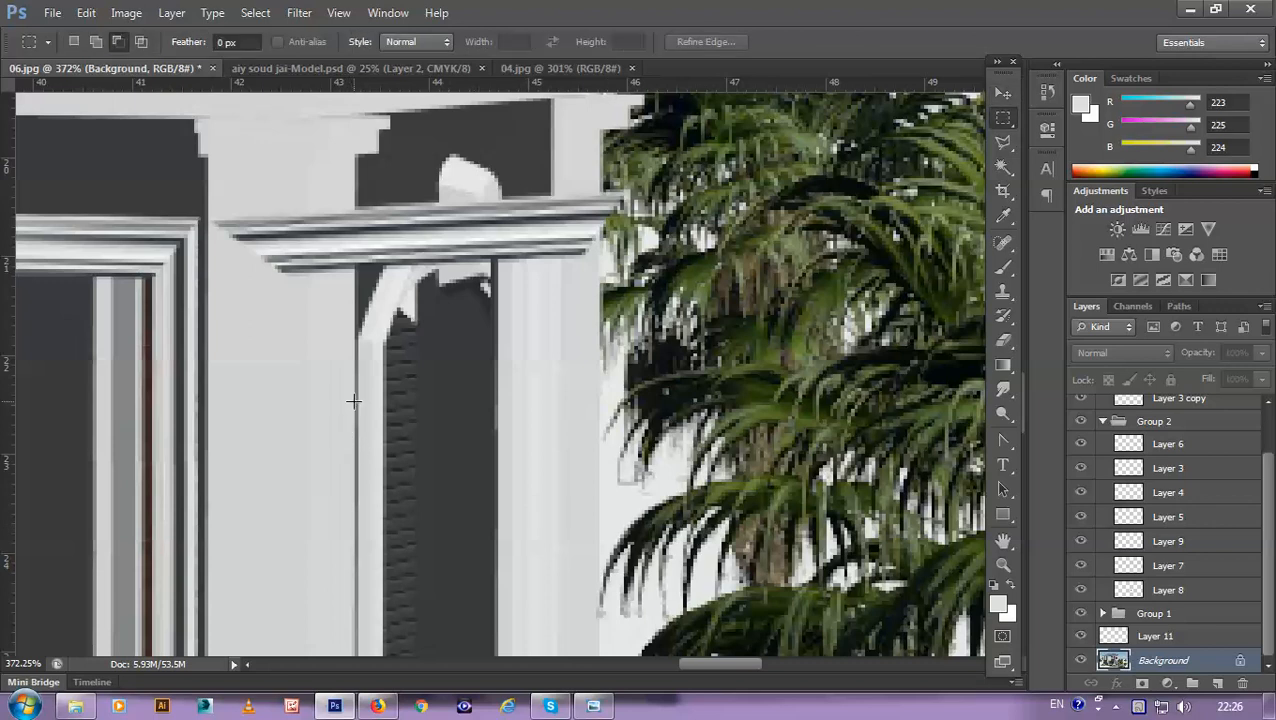
pyautogui.moveTo(351, 398); pyautogui.dragTo(384, 602)
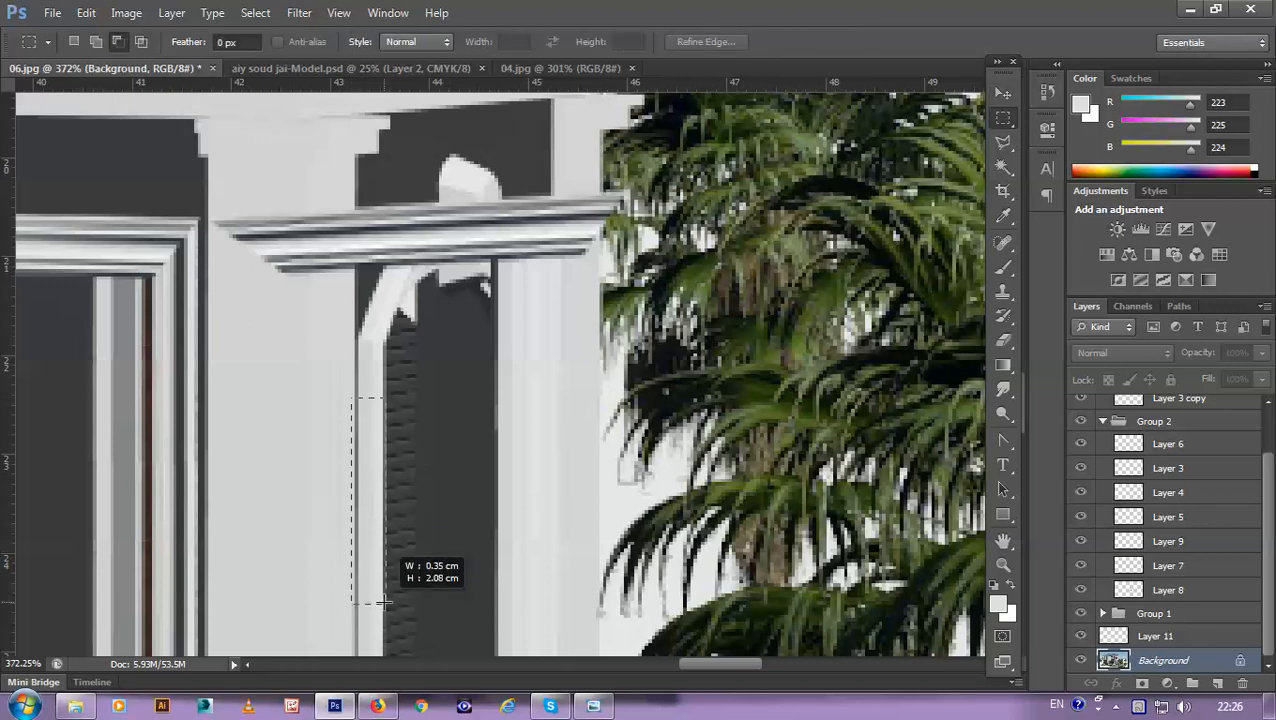
pyautogui.moveTo(384, 602); pyautogui.dragTo(500, 535)
pyautogui.moveTo(530, 399); pyautogui.dragTo(529, 439)
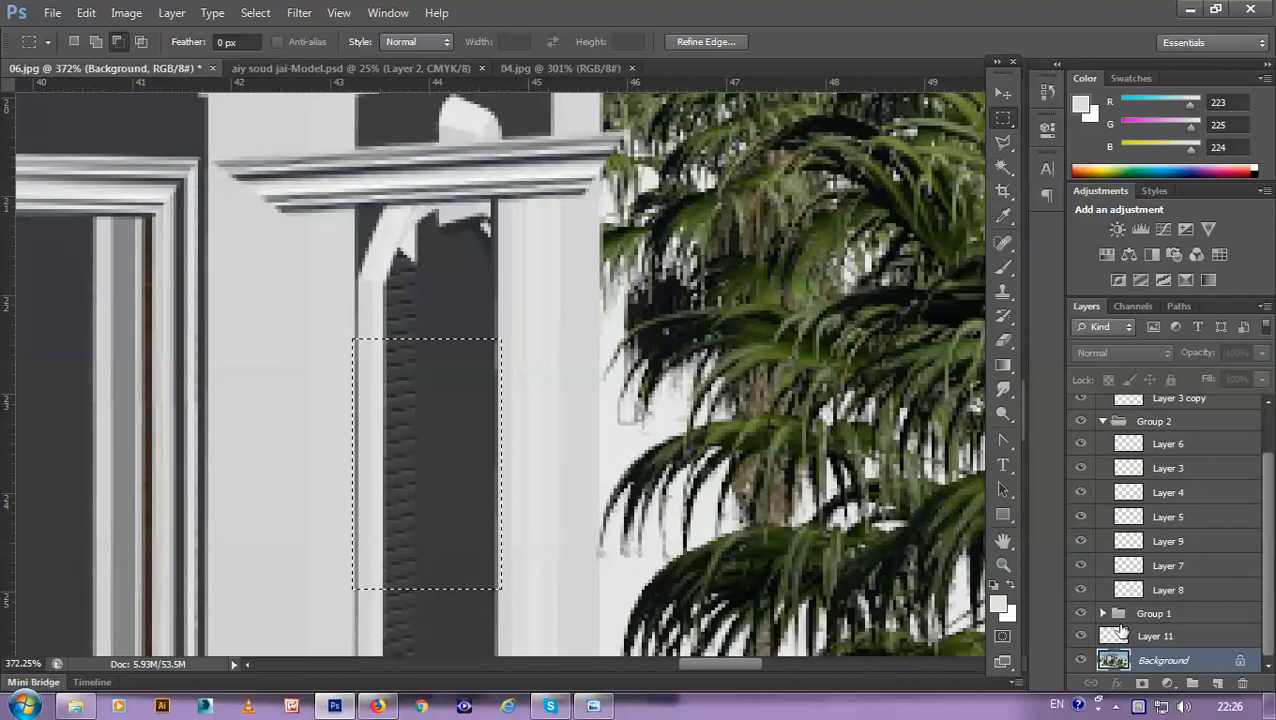
pyautogui.hotkey('ctrl', 'j')
# Step: Nudge the copied opening section up to the moulding so it covers the arch's remaining left curve and inner top
pyautogui.press('v')
pyautogui.press('Up')
pyautogui.press('Up')
pyautogui.press('Up')
pyautogui.press('Up')
pyautogui.press('Up')
pyautogui.press('Up')
pyautogui.press('Up')
pyautogui.press('Up')
pyautogui.press('Up')
pyautogui.press('Up')
pyautogui.press('Up')
pyautogui.press('Up')
pyautogui.press('Up')
pyautogui.press('Up')
pyautogui.press('Up')
pyautogui.press('Up')
pyautogui.press('Up')
pyautogui.press('Up')
pyautogui.press('Up')
pyautogui.press('Up')
pyautogui.press('Up')
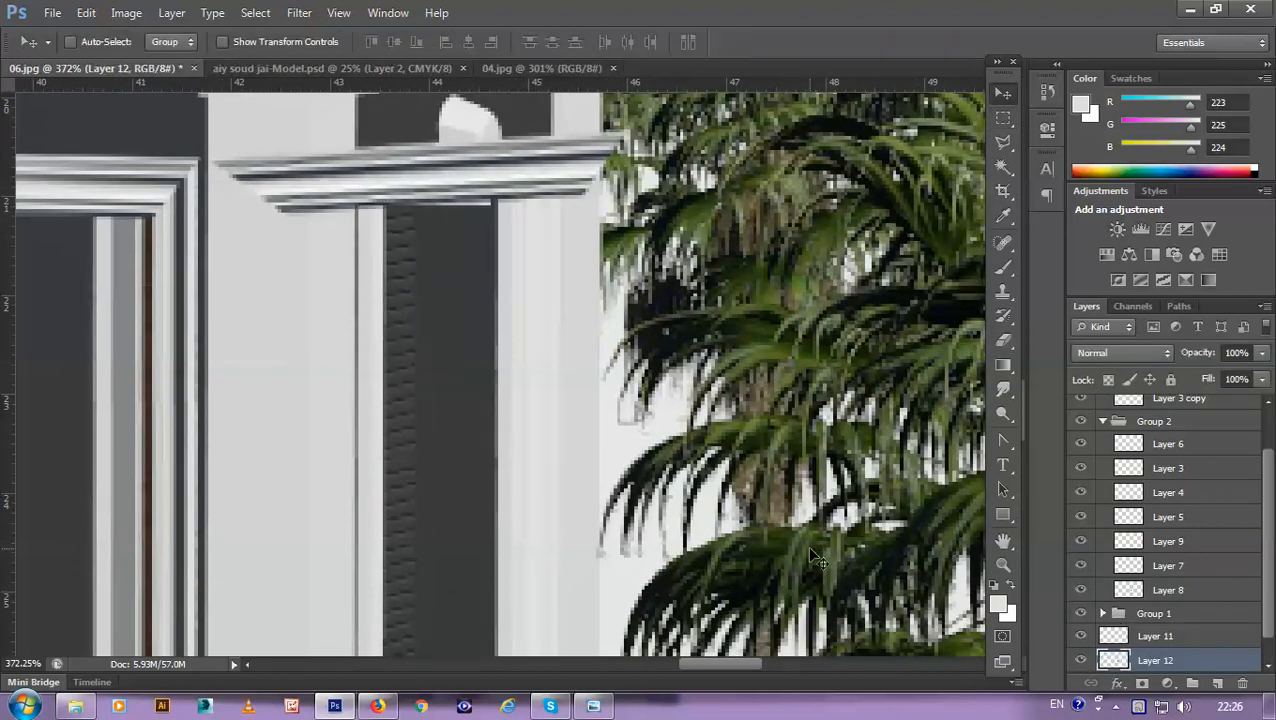
# Step: Nudge the Layer 12 opening section further up to close the gap under the side moulding without protruding above it
pyautogui.press('Up')
pyautogui.press('Up')
pyautogui.press('Up')
pyautogui.press('Up')
pyautogui.press('Up')
pyautogui.press('Up')
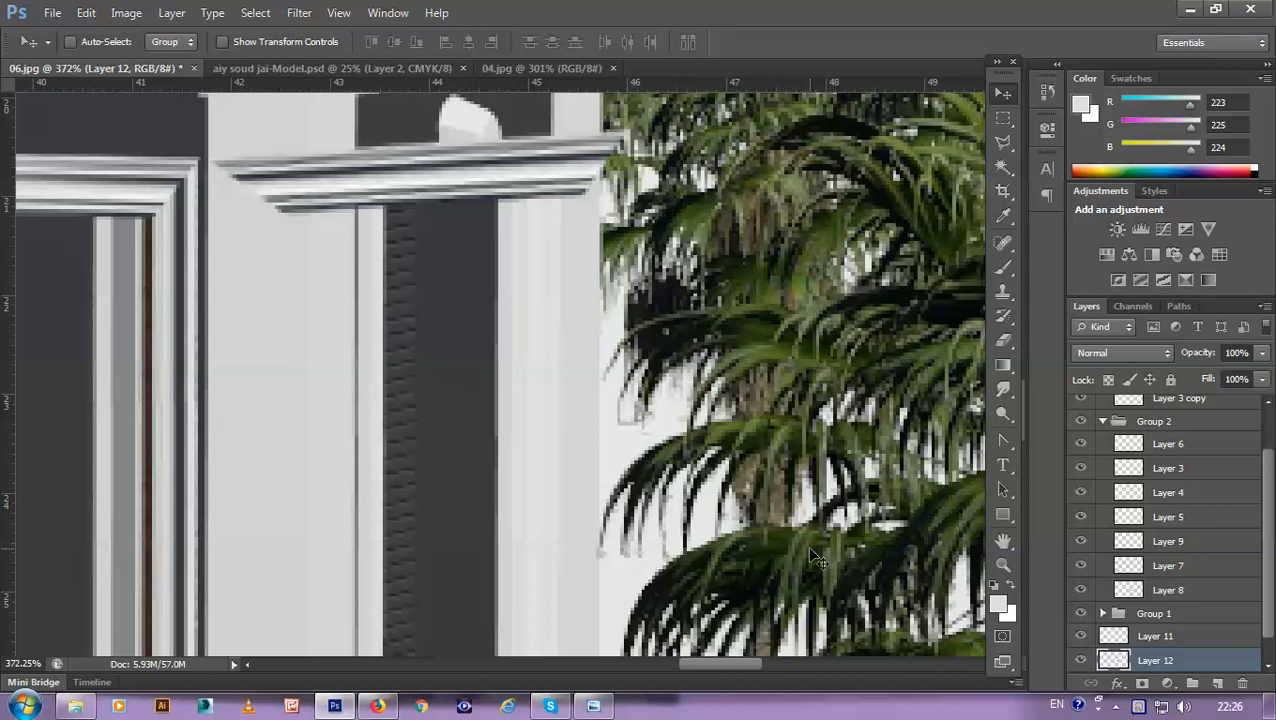
pyautogui.press('Up')
pyautogui.press('Up')
pyautogui.press('Up')
pyautogui.press('Up')
pyautogui.press('Up')
pyautogui.press('Up')
pyautogui.press('Up')
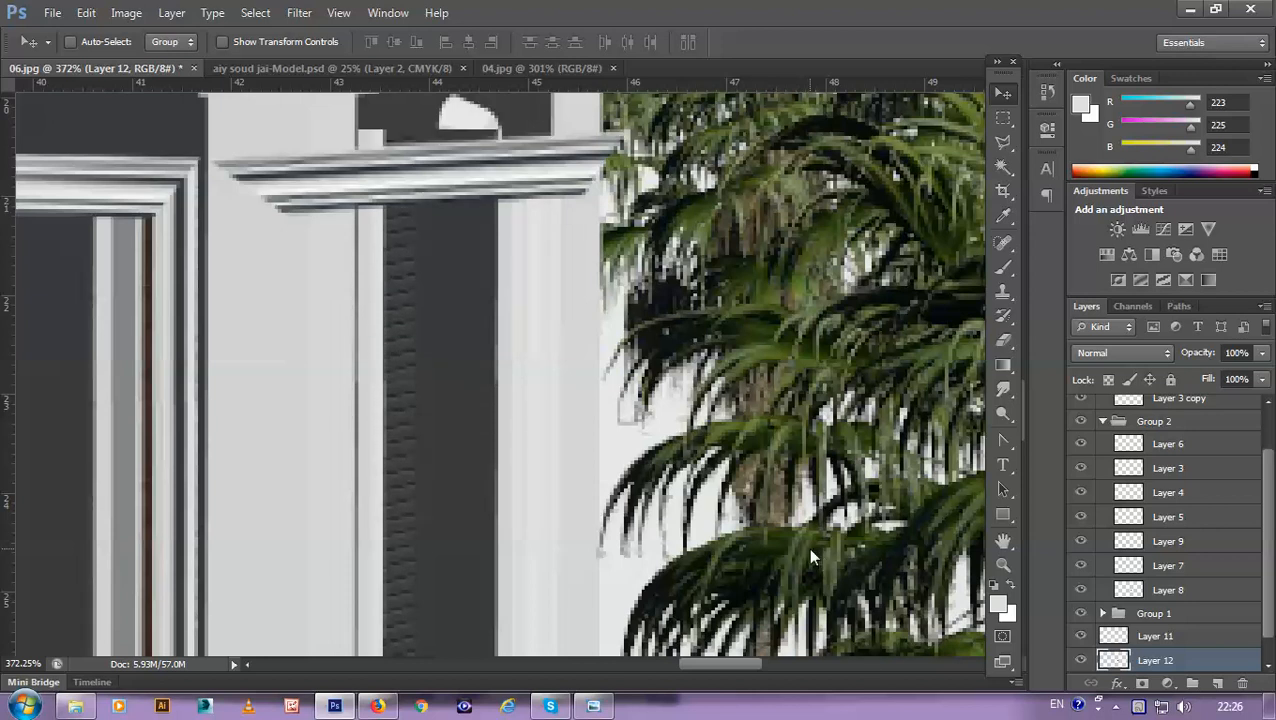
pyautogui.press('Up')
pyautogui.press('Up')
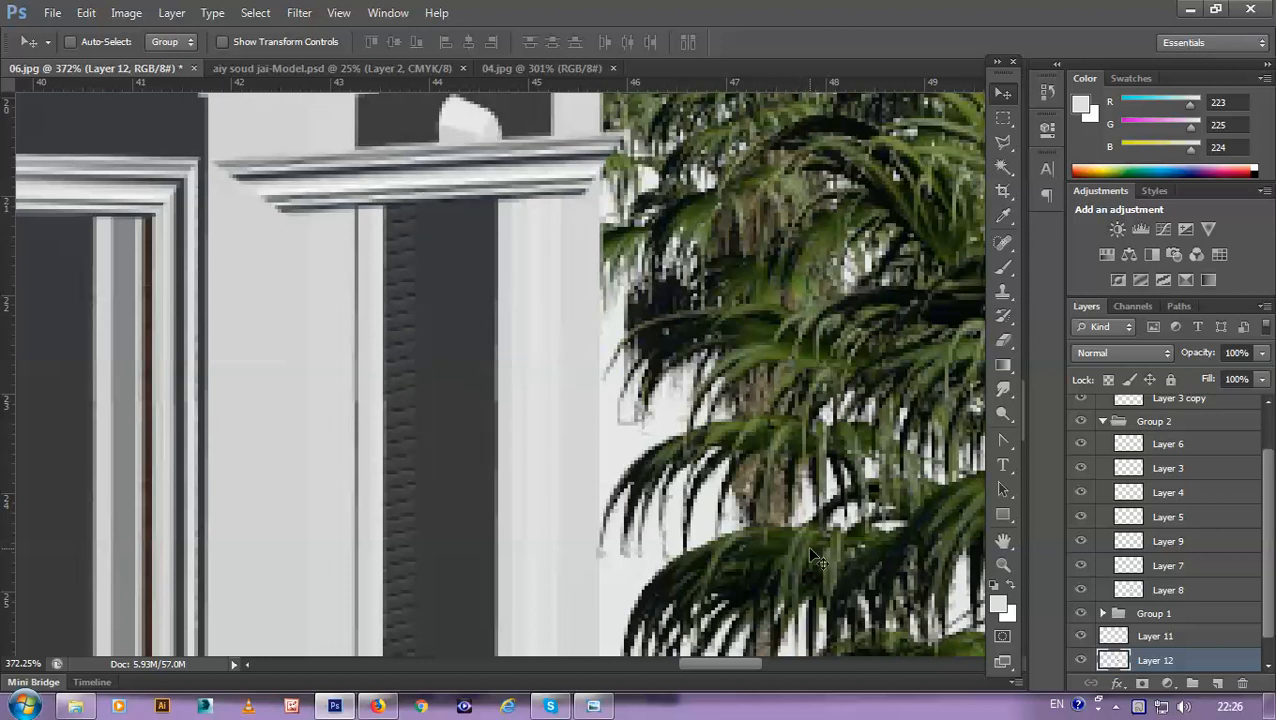
# Step: Move Layer 11 and Layer 12 together into Group 3, below Layer 3 copy
pyautogui.scroll(-6, 672, 450)
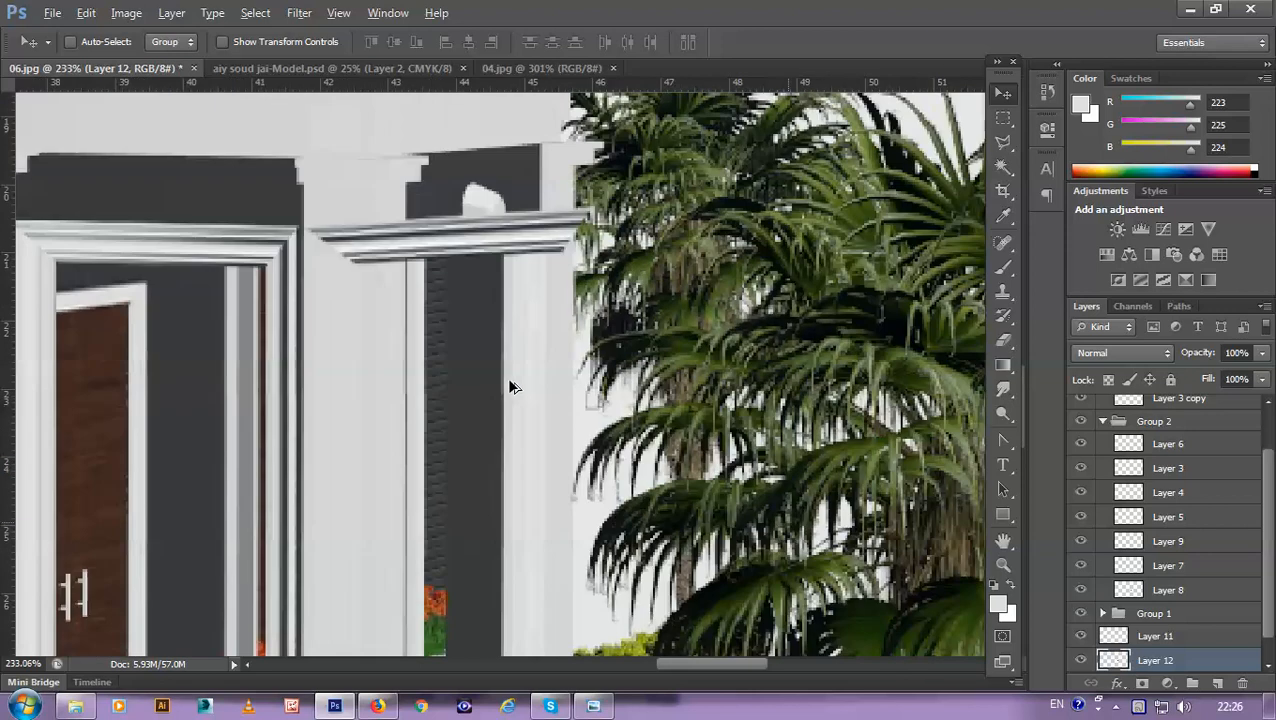
pyautogui.scroll(6, 533, 404)
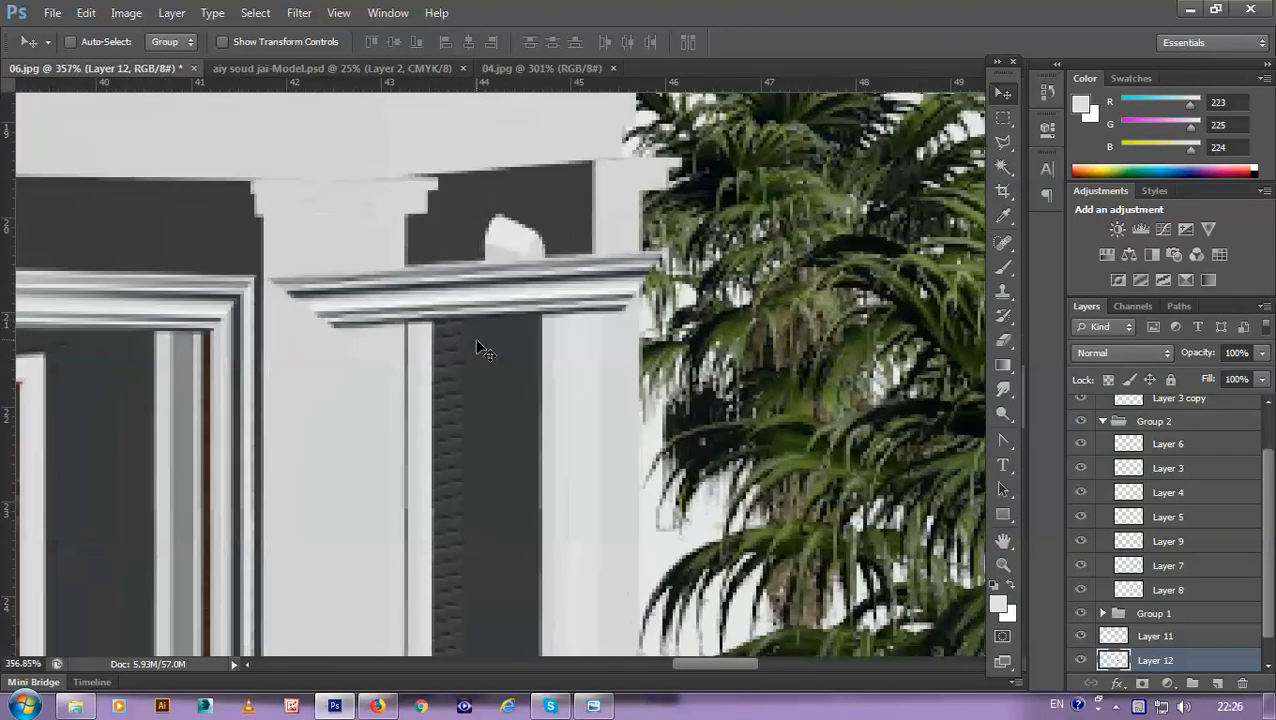
pyautogui.moveTo(476, 341); pyautogui.dragTo(464, 371)
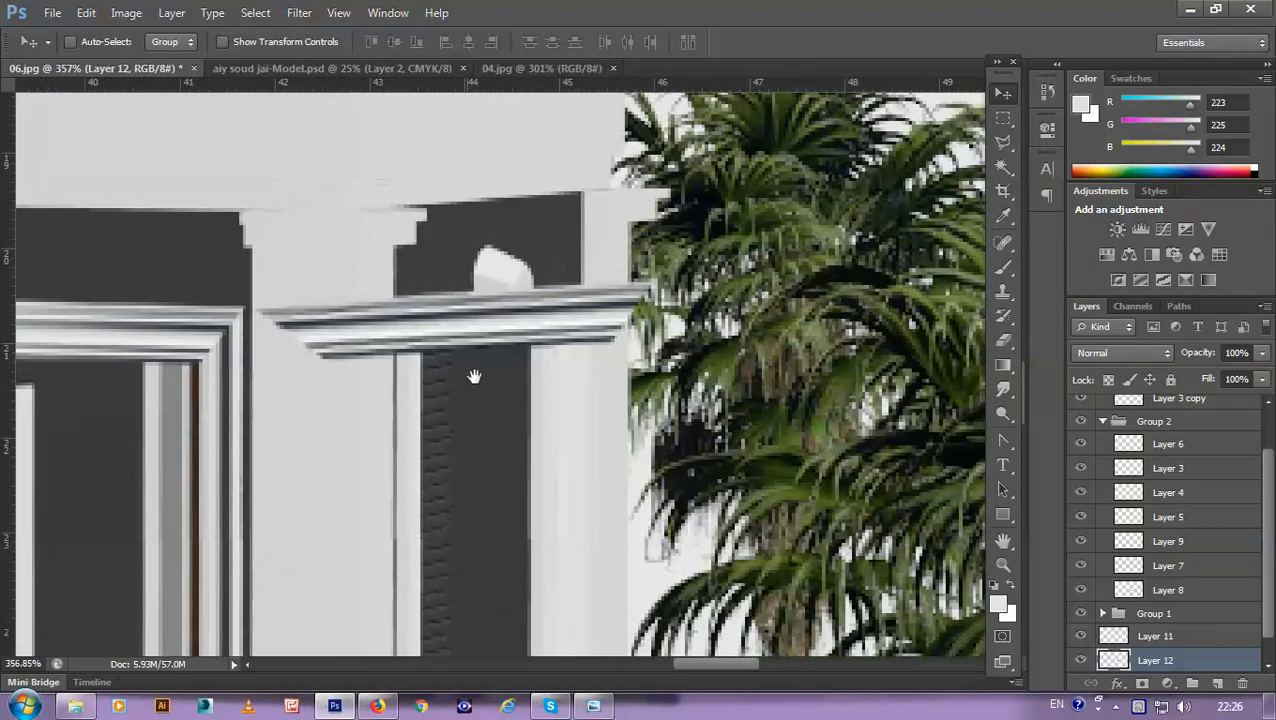
pyautogui.keyDown('shift'); pyautogui.click(1172, 638); pyautogui.keyUp('shift')
pyautogui.moveTo(1196, 644); pyautogui.dragTo(1190, 408)
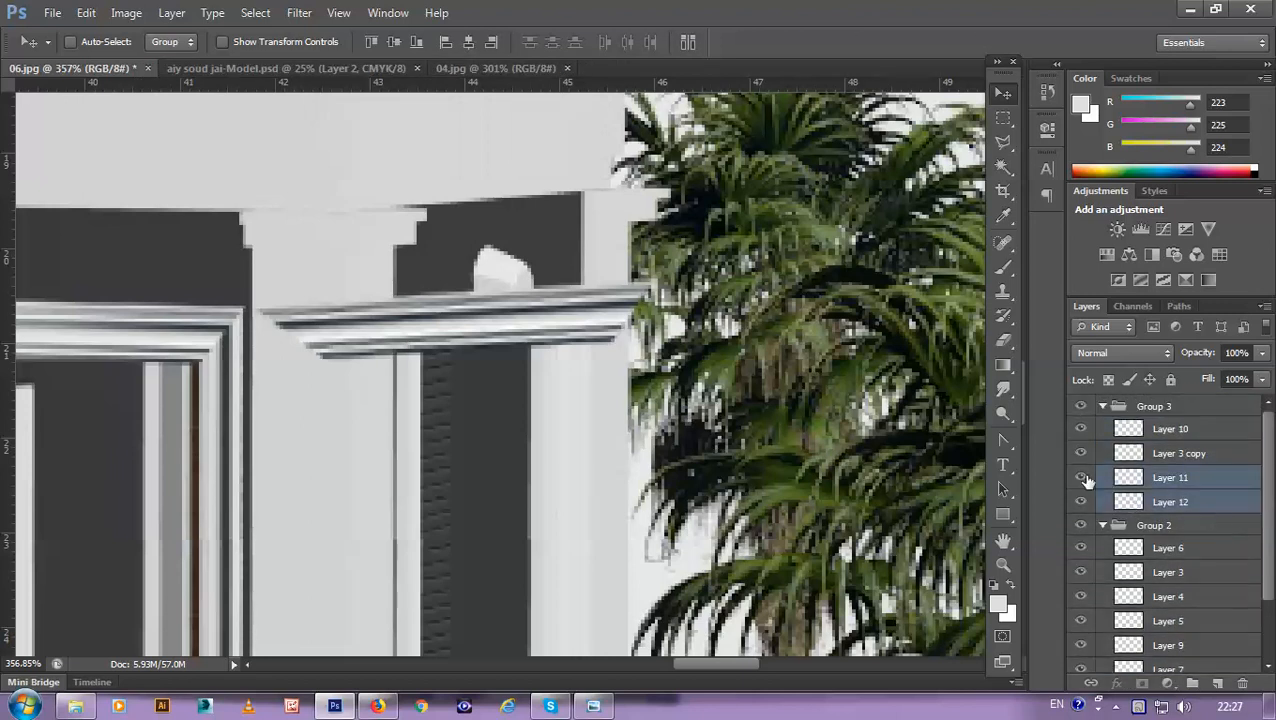
# Step: Identify the side moulding's layer by toggling its visibility and lower Layer 3 copy's opacity to 63%
pyautogui.click(1081, 455)
pyautogui.click(1081, 455)
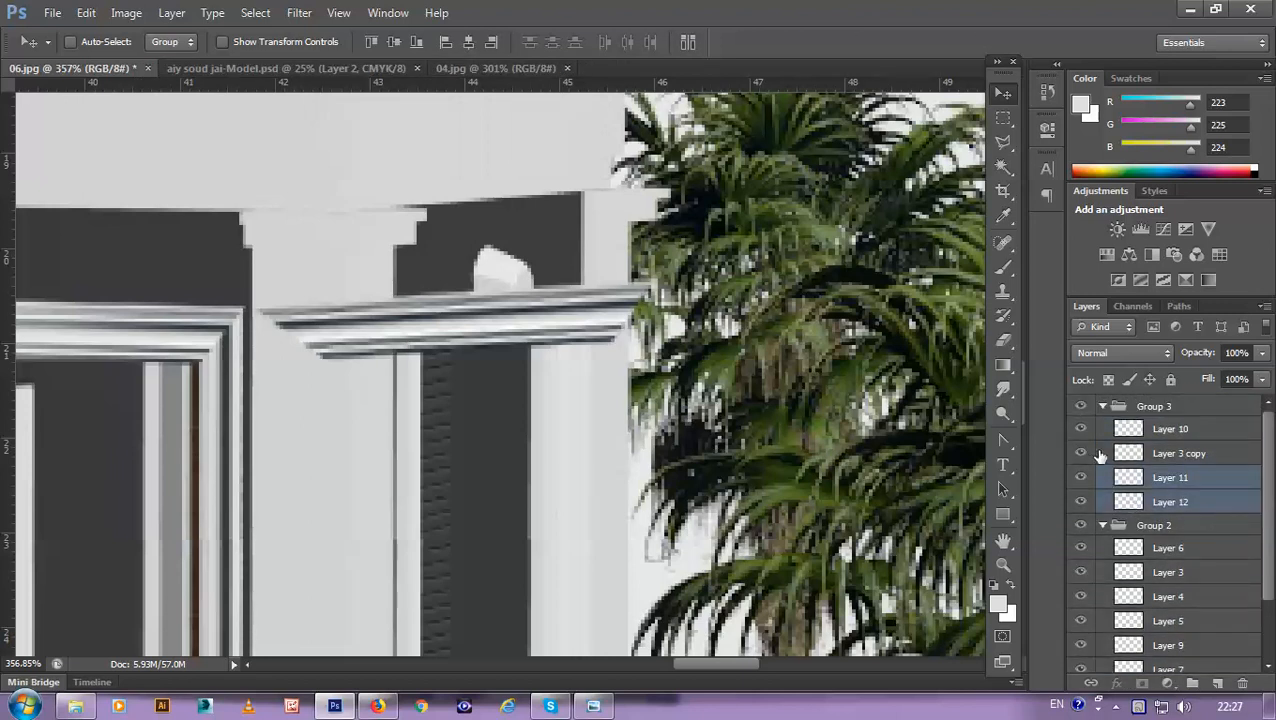
pyautogui.click(1179, 456)
pyautogui.moveTo(1262, 384); pyautogui.dragTo(1222, 444)
pyautogui.moveTo(1262, 352); pyautogui.dragTo(1222, 403)
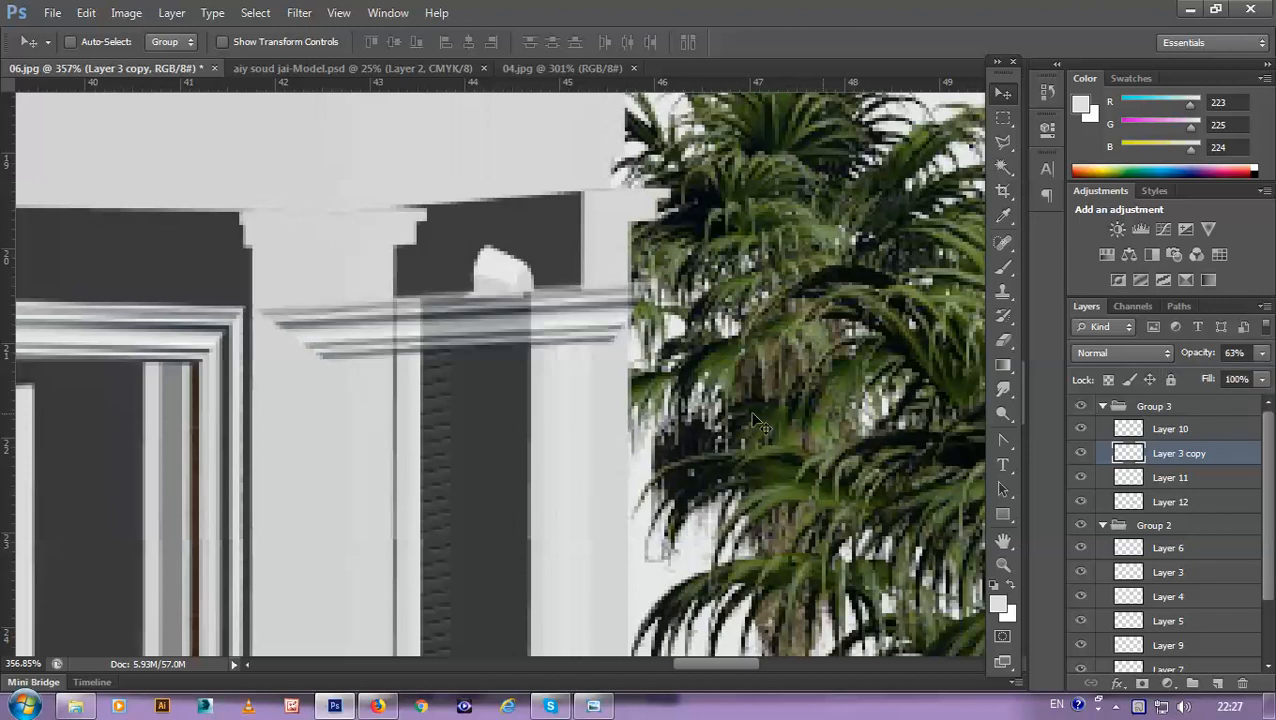
# Step: Free-transform the side moulding to 92.59% height with a vertical skew of -0.80°
pyautogui.press('l')
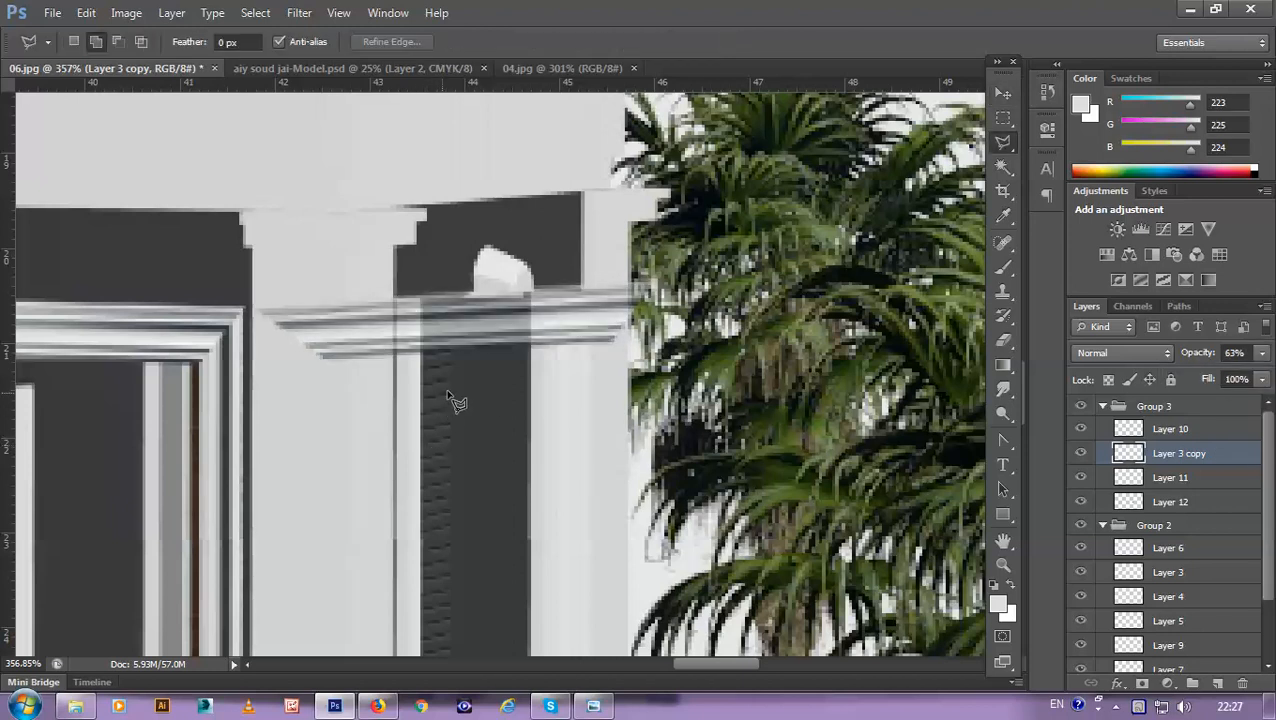
pyautogui.hotkey('ctrl', 't')
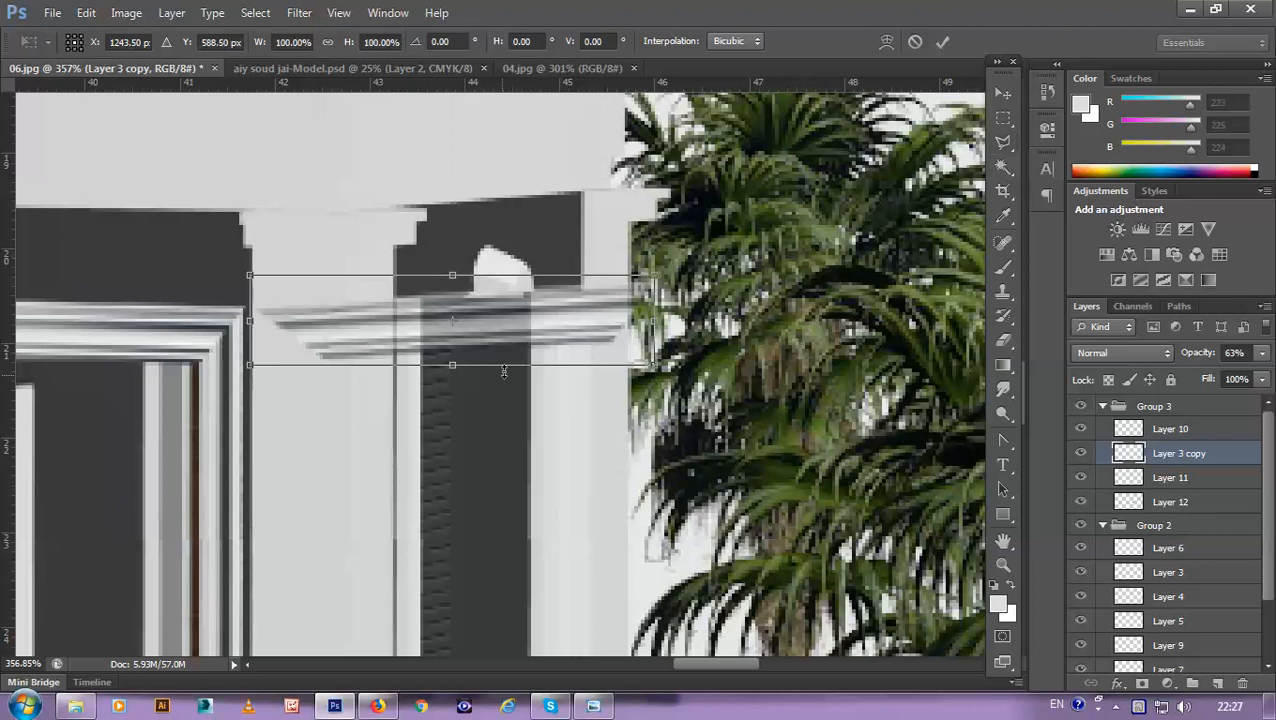
pyautogui.moveTo(454, 360)
pyautogui.mouseDown()
pyautogui.moveTo(455, 348)
pyautogui.moveTo(462, 359)
pyautogui.mouseUp()
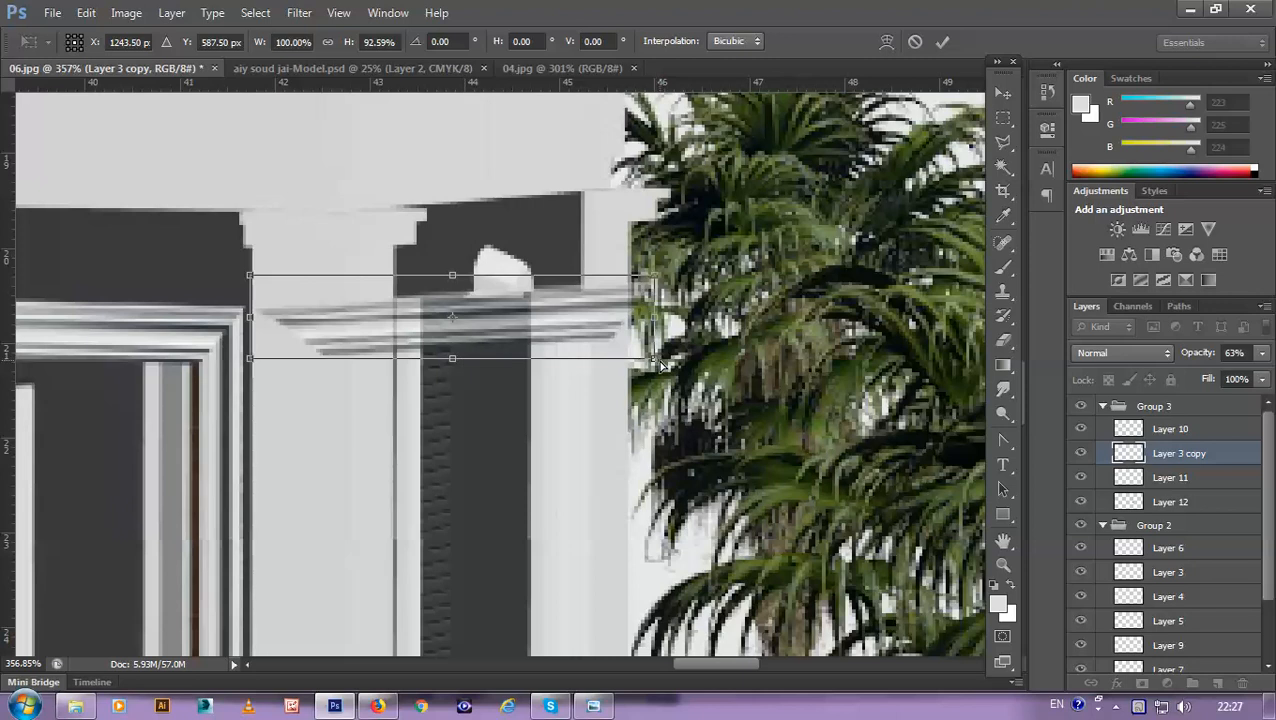
pyautogui.moveTo(657, 364); pyautogui.dragTo(655, 357)
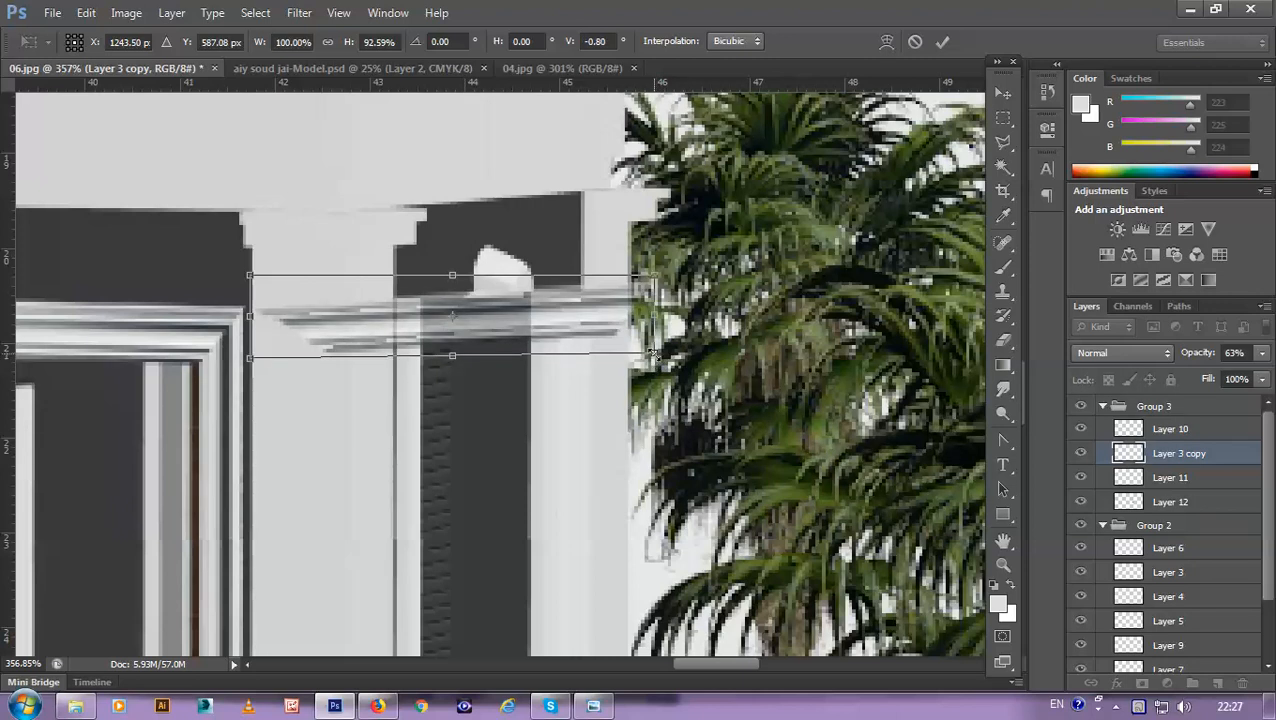
pyautogui.press('Return')
# Step: Cut off the side moulding's left end with a polygonal selection, mitring it diagonally across the left jamb
pyautogui.press('l')
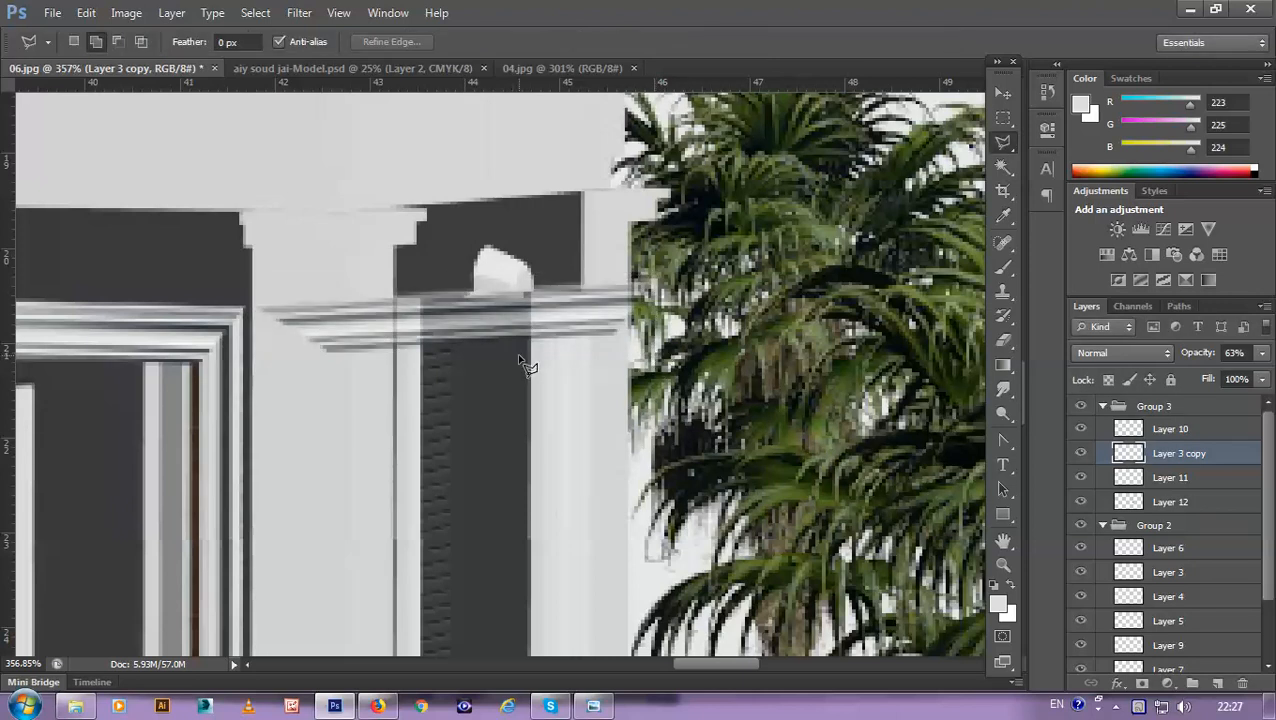
pyautogui.click(390, 293)
pyautogui.click(449, 385)
pyautogui.click(150, 403)
pyautogui.click(98, 275)
pyautogui.doubleClick(137, 226)
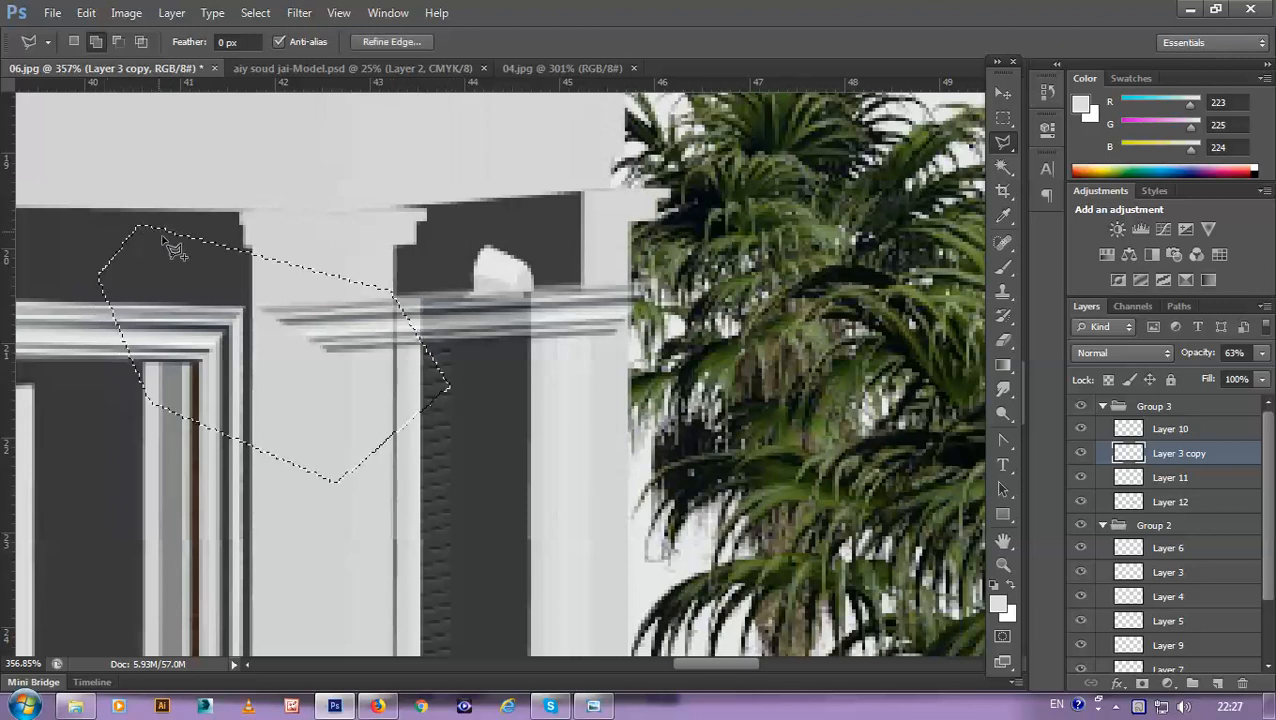
pyautogui.press('Delete')
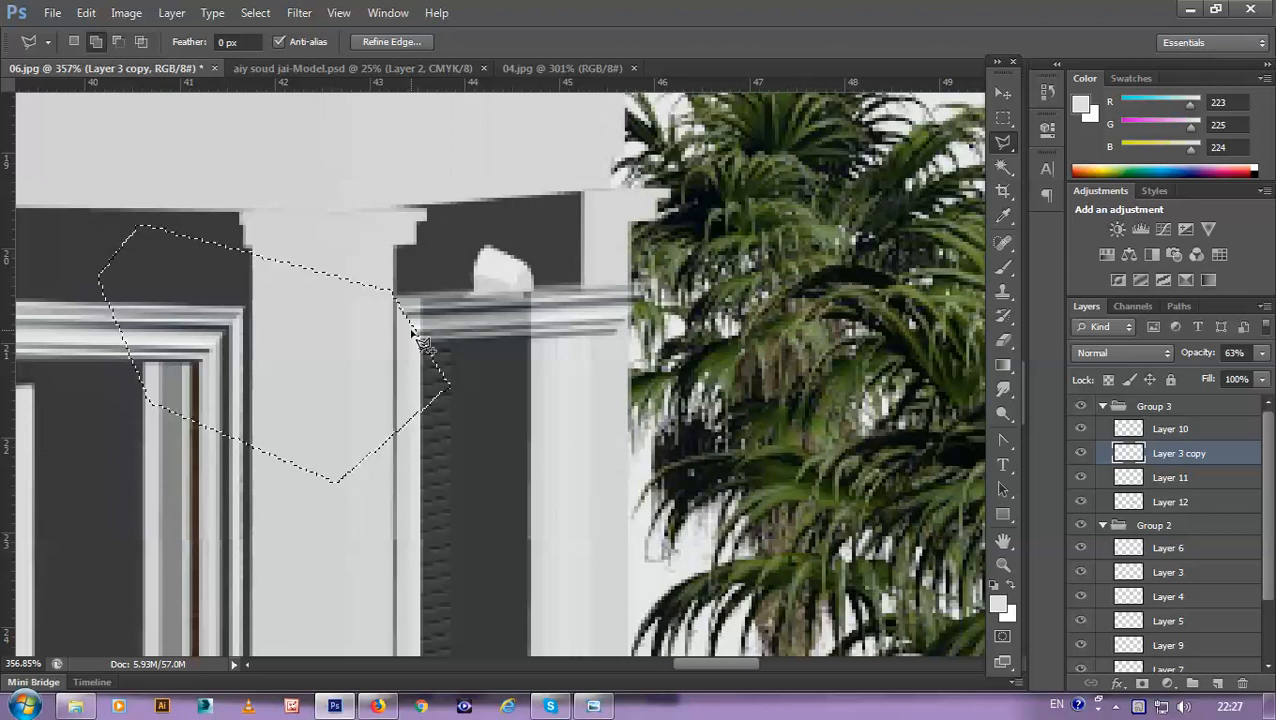
pyautogui.hotkey('ctrl', 'd')
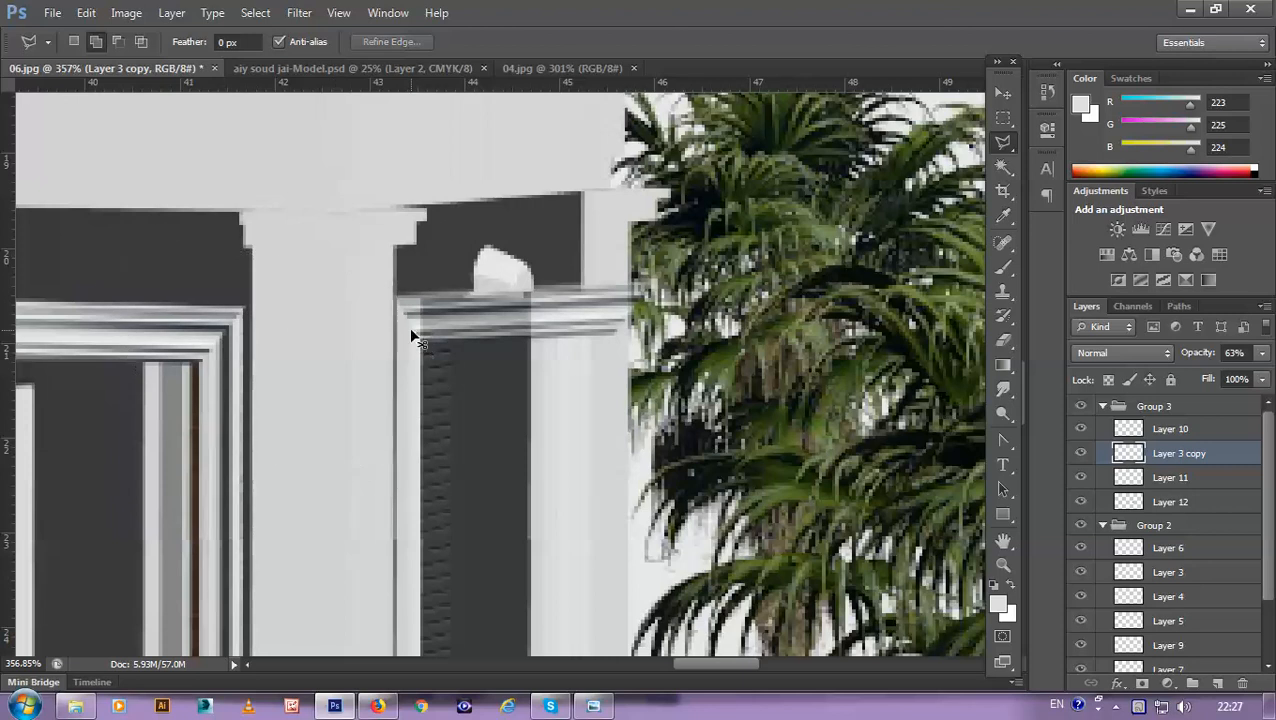
# Step: Cut off the side moulding's right end diagonally across the right jamb and restore the layer's opacity to 100%
pyautogui.click(531, 337)
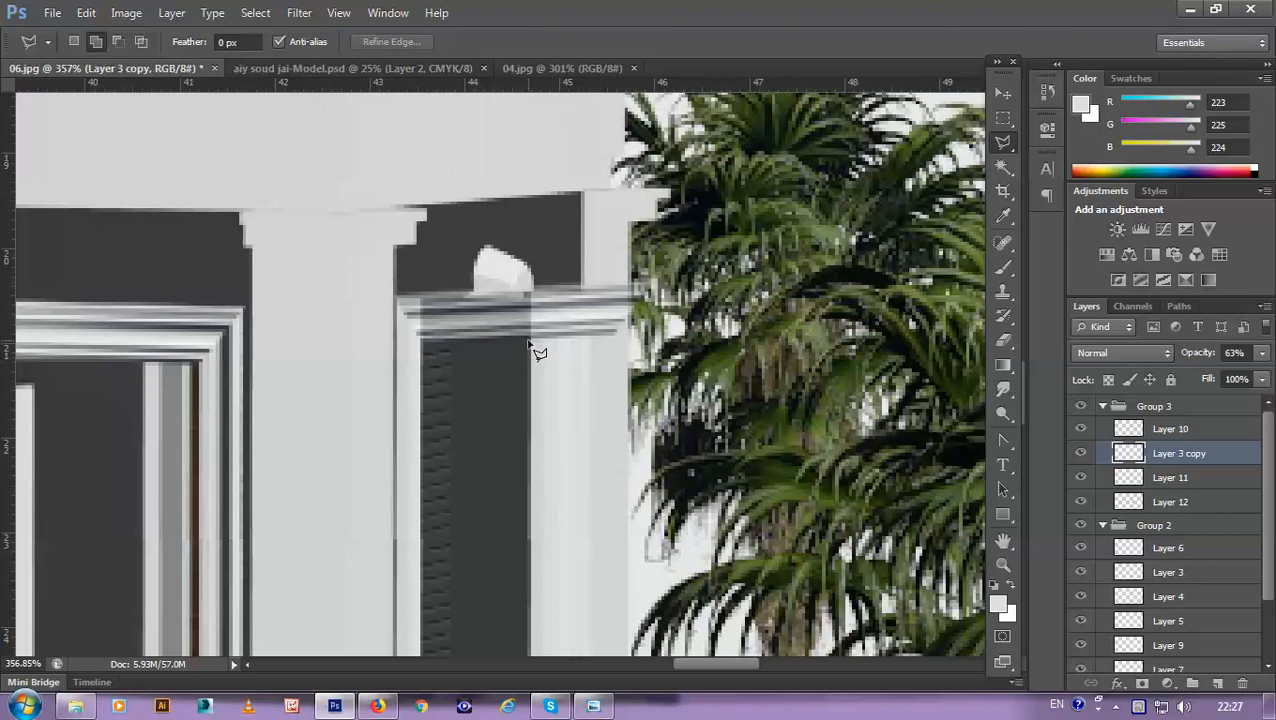
pyautogui.click(626, 253)
pyautogui.click(765, 228)
pyautogui.click(845, 392)
pyautogui.click(648, 527)
pyautogui.click(532, 488)
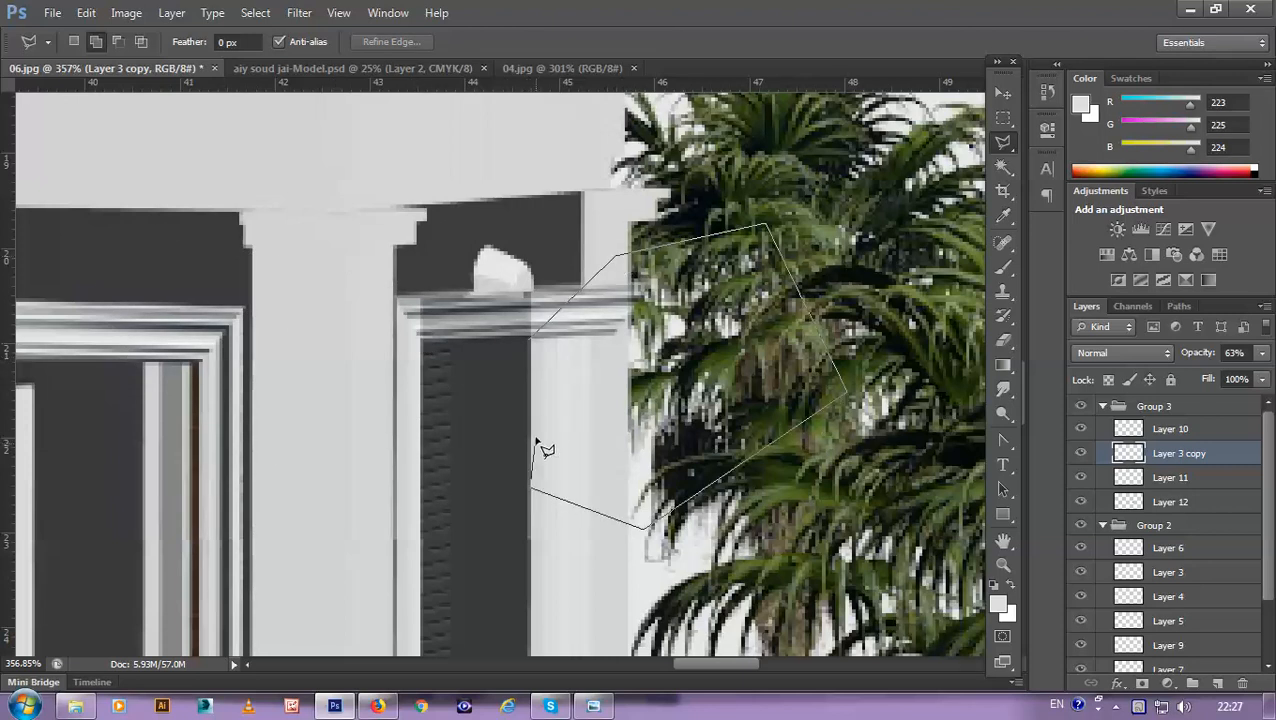
pyautogui.doubleClick(536, 441)
pyautogui.press('Delete')
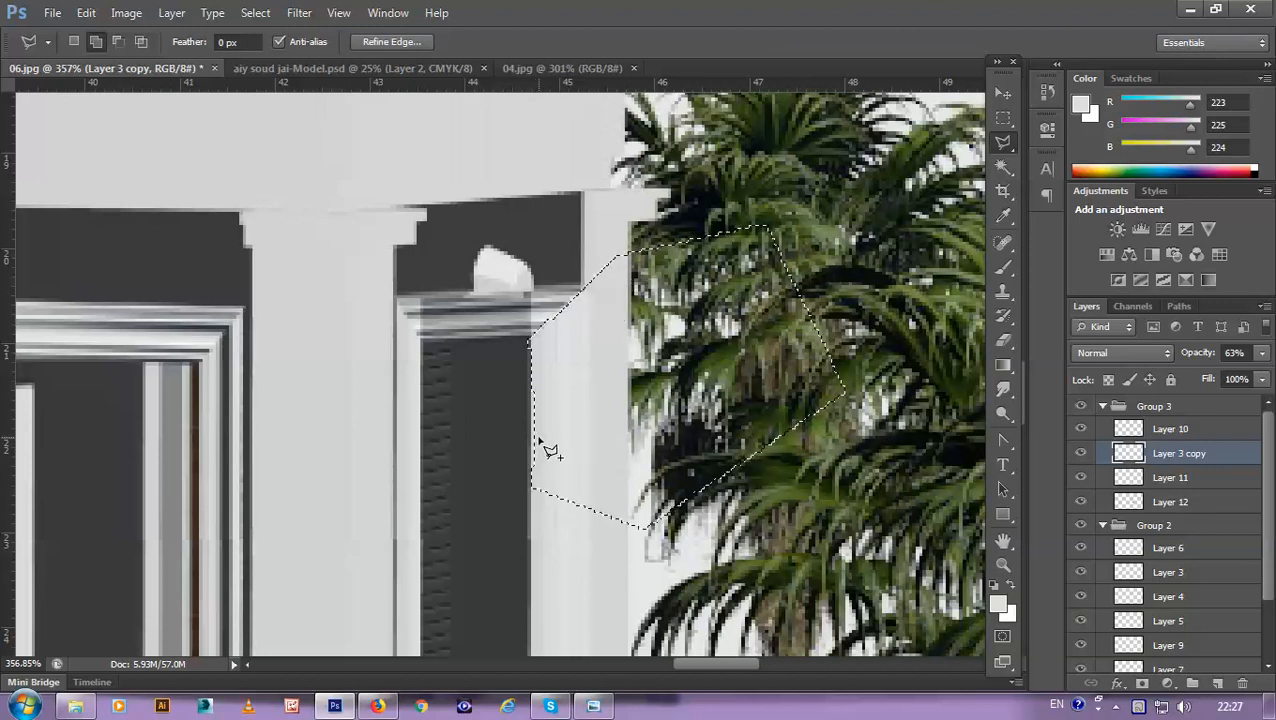
pyautogui.hotkey('ctrl', 'd')
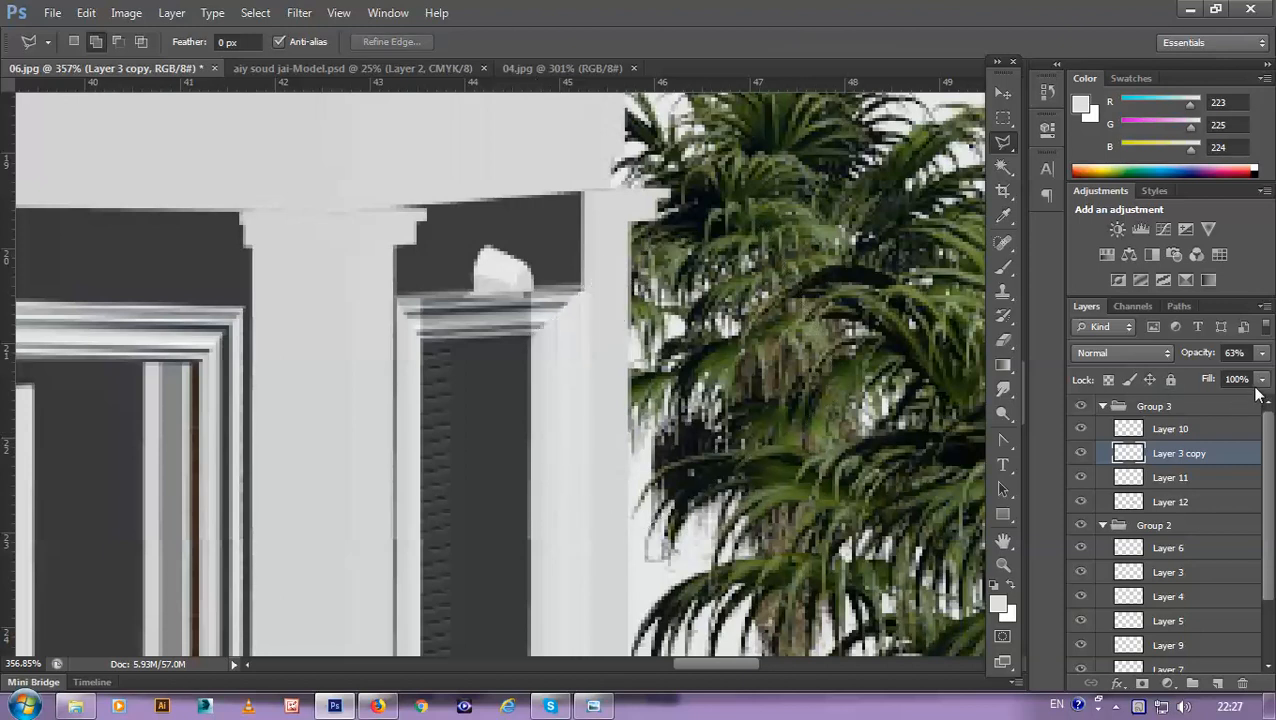
pyautogui.moveTo(1260, 352); pyautogui.dragTo(1266, 372)
# Step: Examine the mitred side moulding against the main entrance frame and the whole facade
pyautogui.scroll(-5, 608, 365)
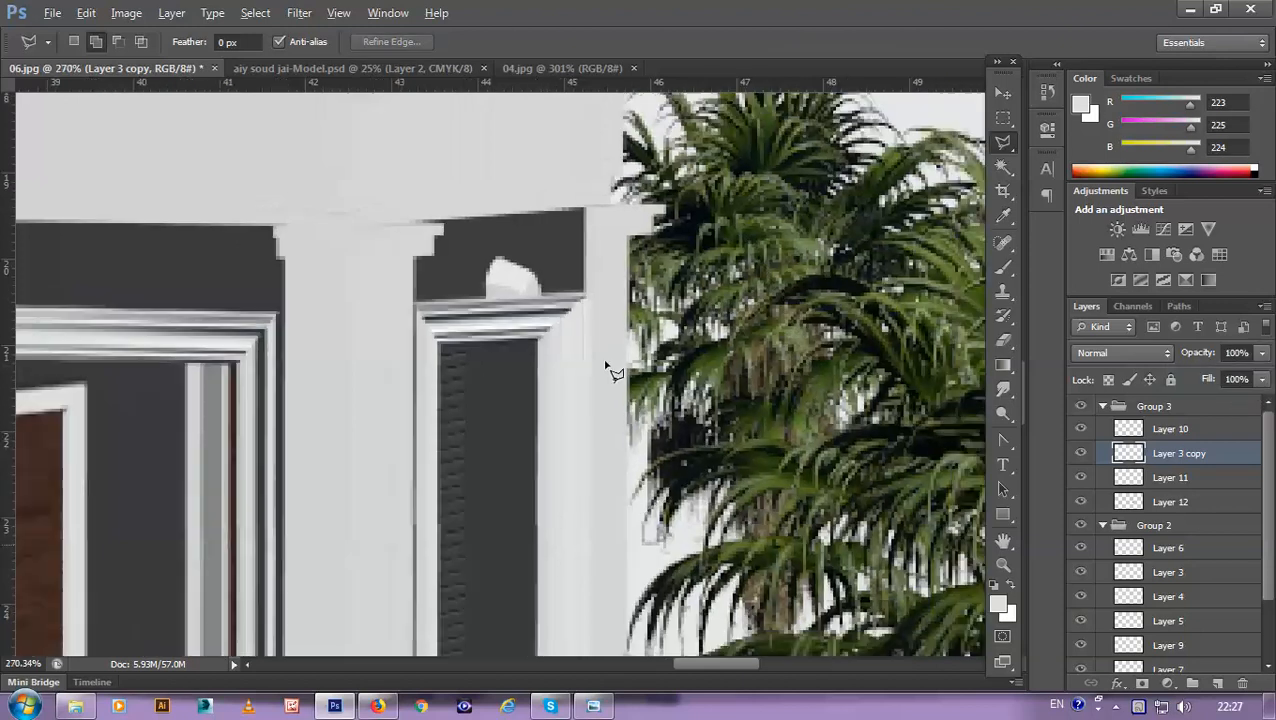
pyautogui.scroll(-4, 608, 365)
pyautogui.scroll(3, 608, 370)
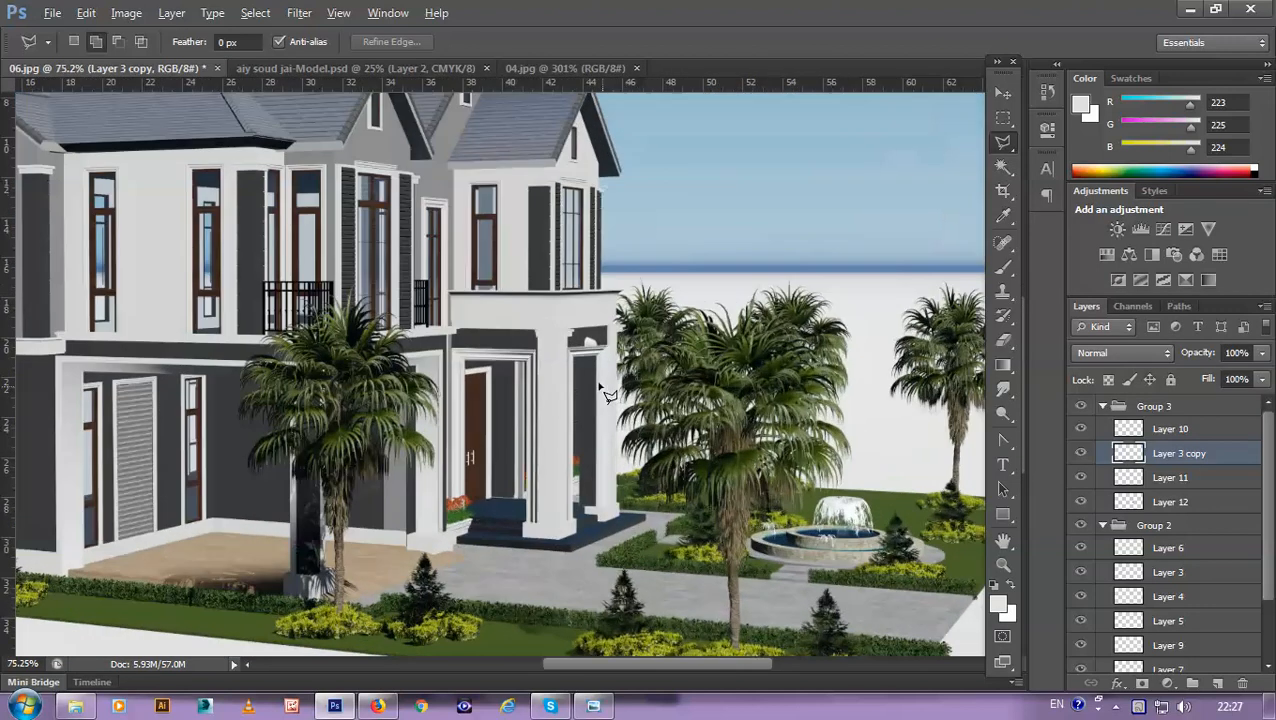
pyautogui.scroll(3, 608, 378)
pyautogui.scroll(-2, 606, 345)
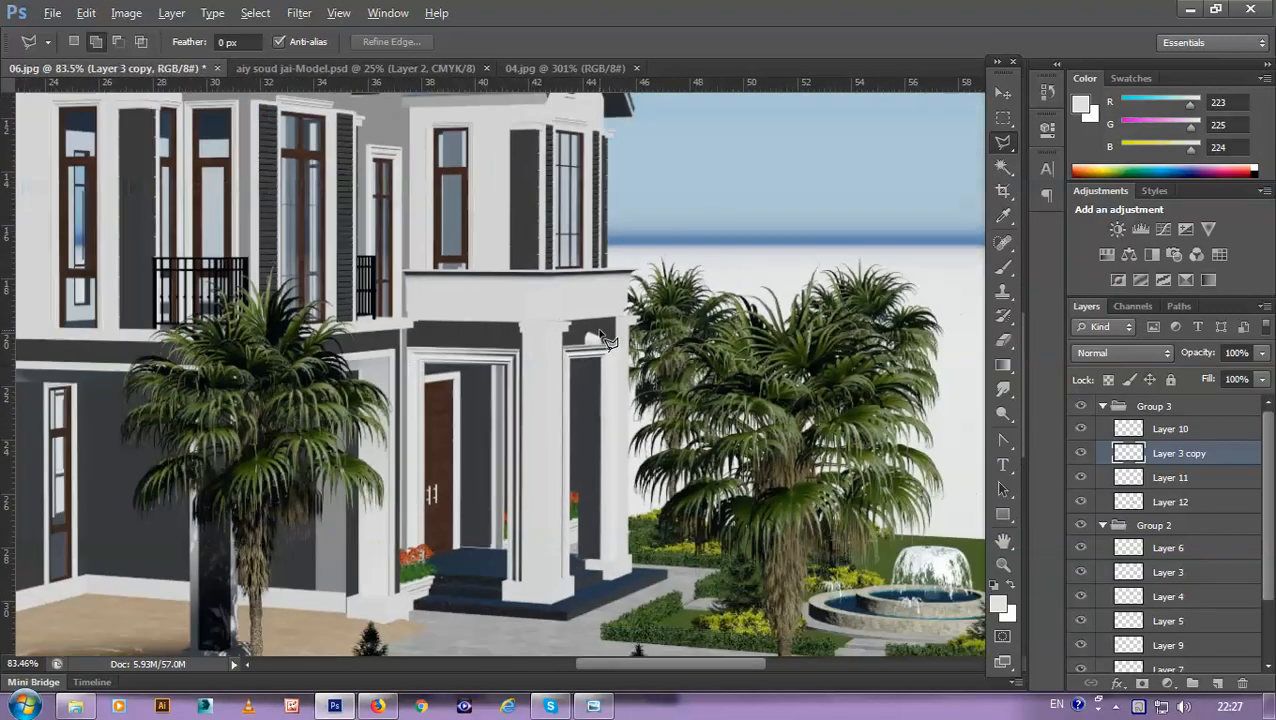
pyautogui.scroll(6, 605, 345)
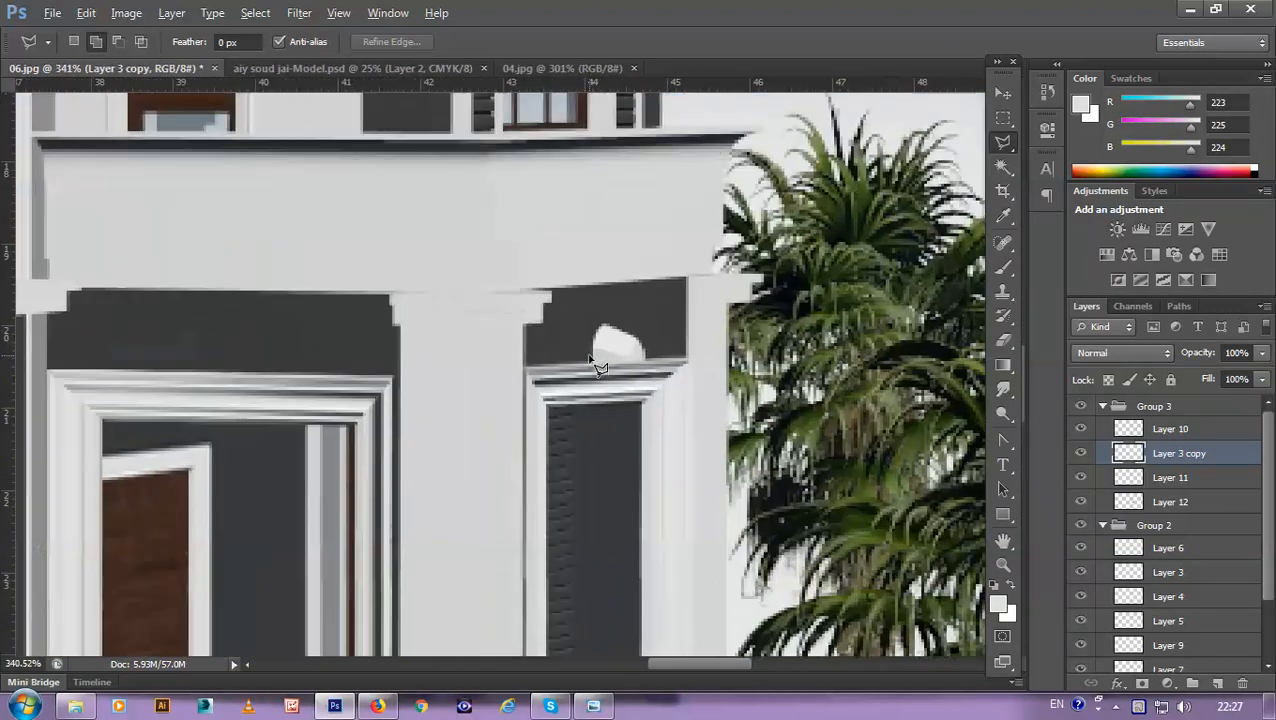
pyautogui.scroll(-3, 598, 365)
pyautogui.scroll(2, 598, 365)
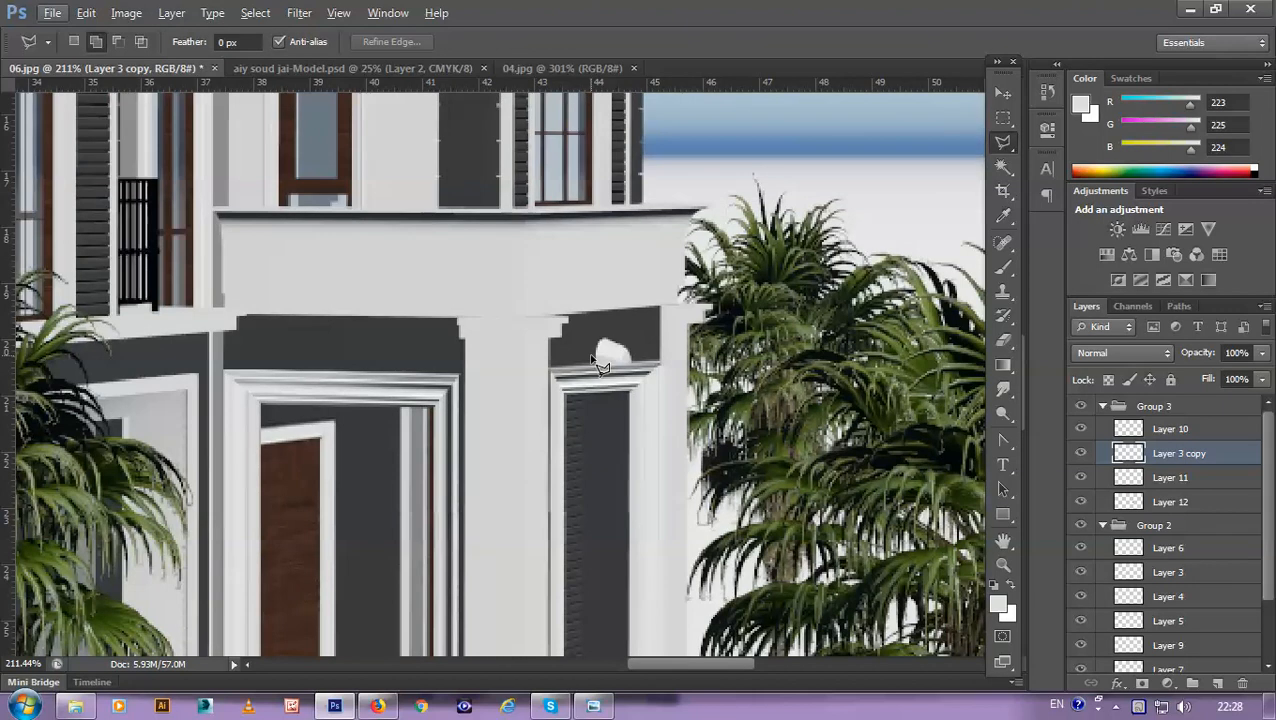
pyautogui.scroll(2, 590, 372)
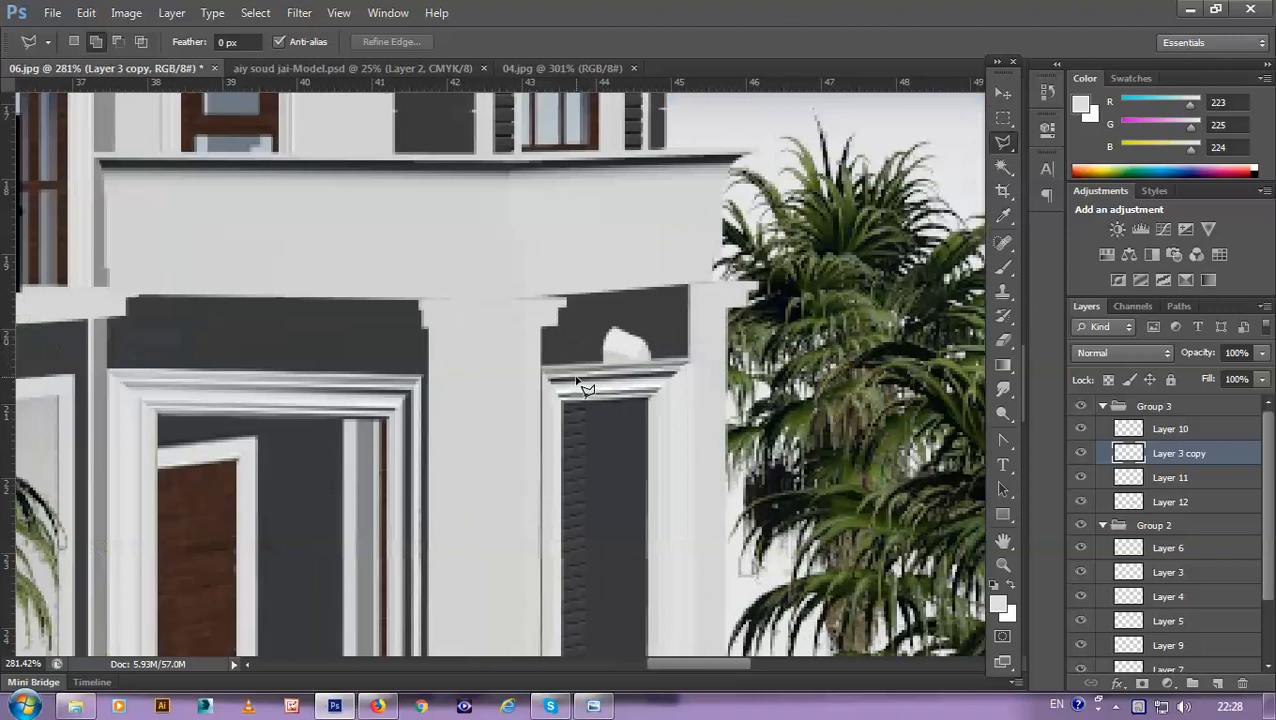
pyautogui.hotkey('ctrl', 't')
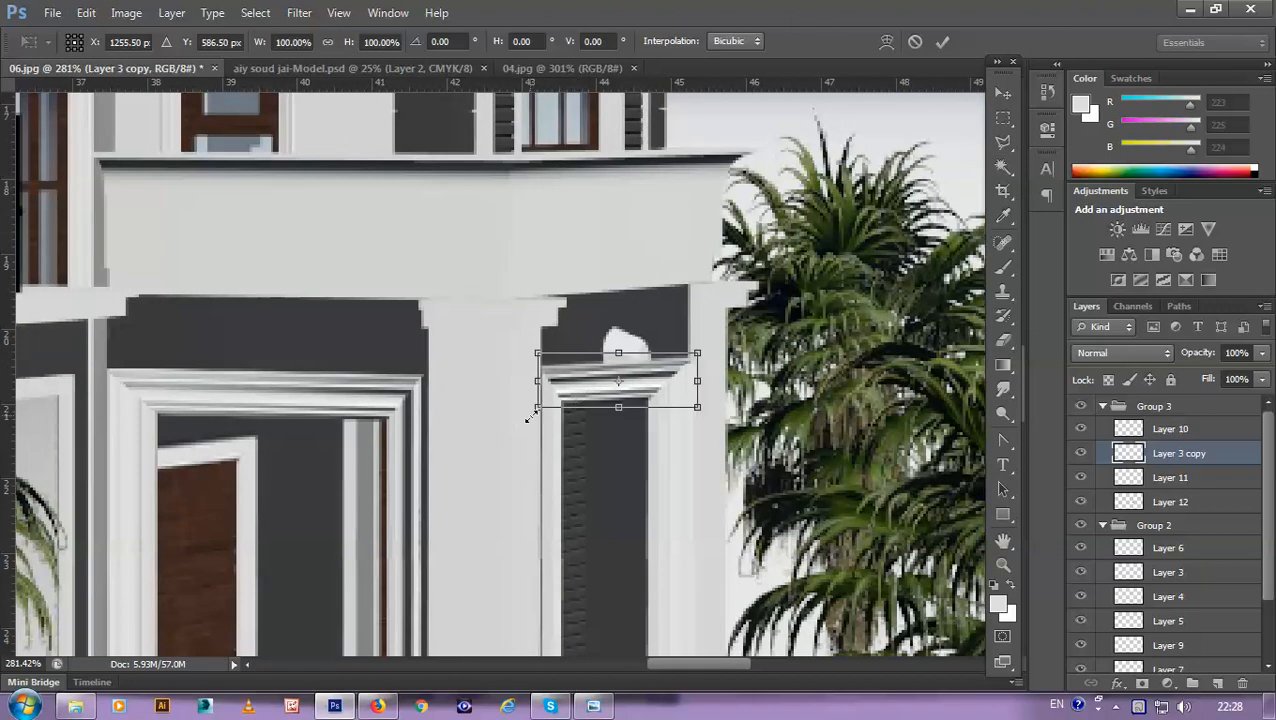
pyautogui.moveTo(538, 408); pyautogui.dragTo(540, 413)
pyautogui.hotkey('ctrl', 'z')
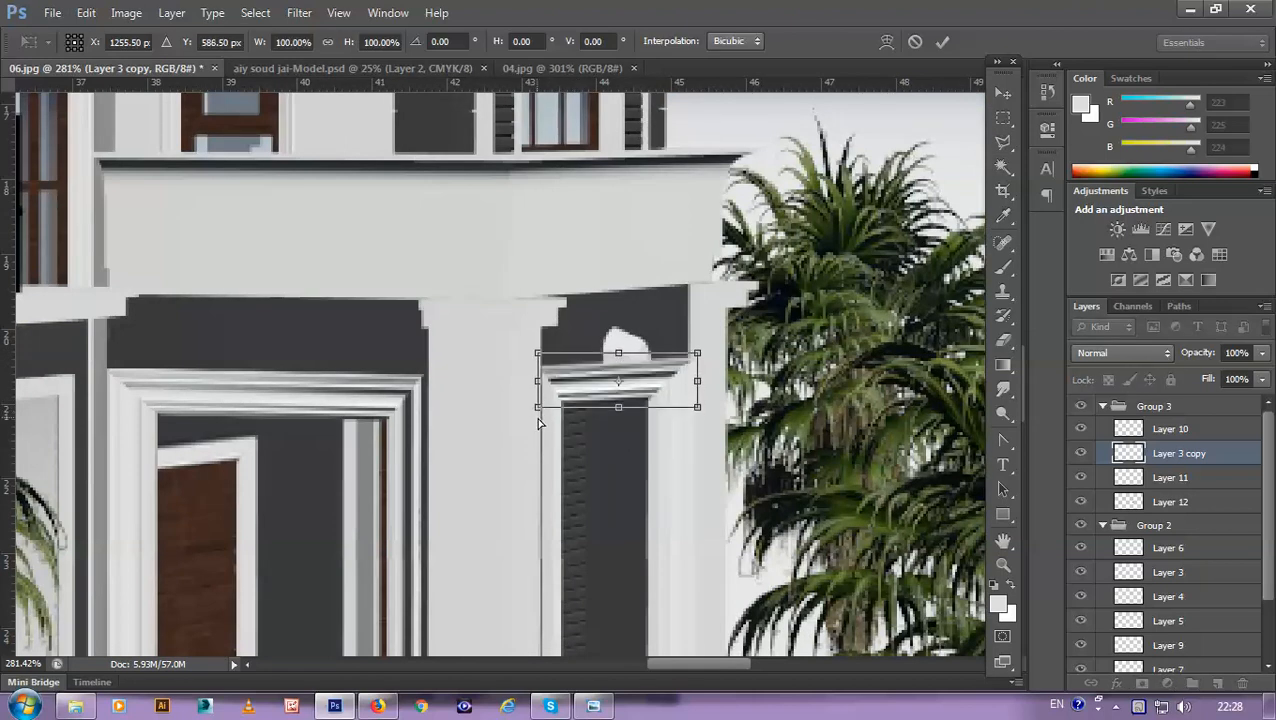
pyautogui.press('Return')
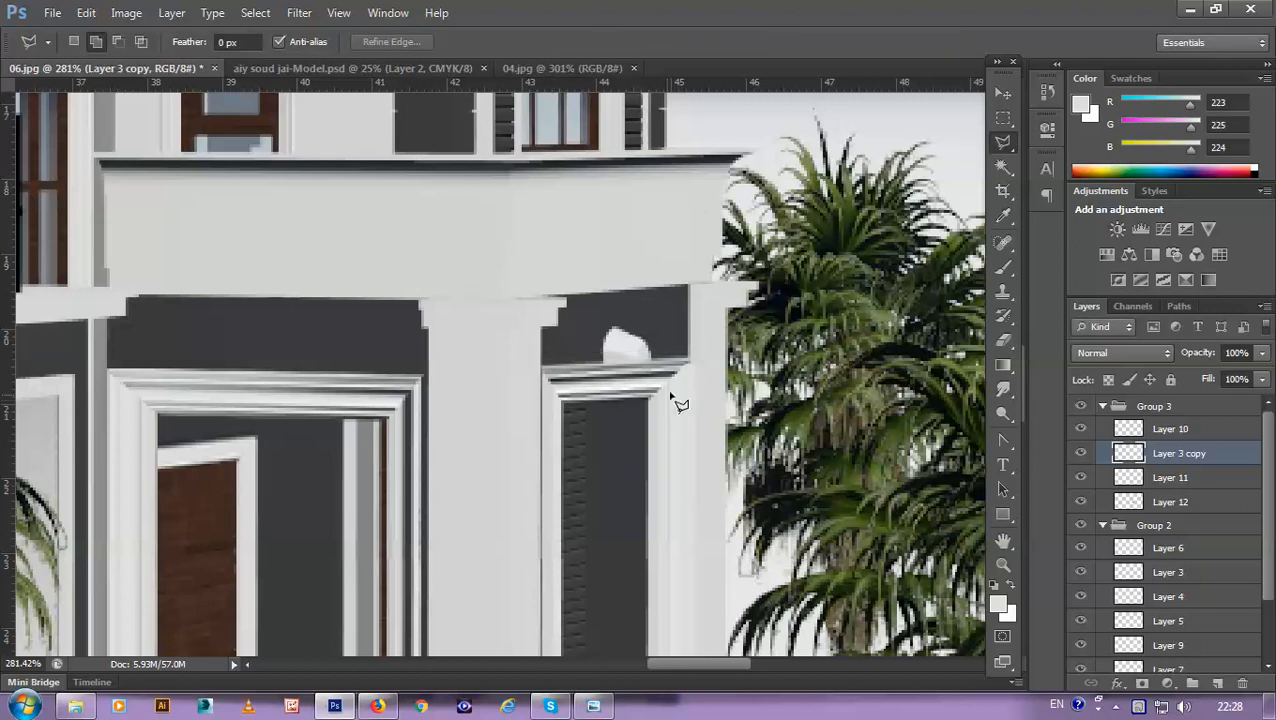
# Step: Rotate the mitred side moulding by -3.93° to follow the slope of the beam above
pyautogui.scroll(1, 716, 408)
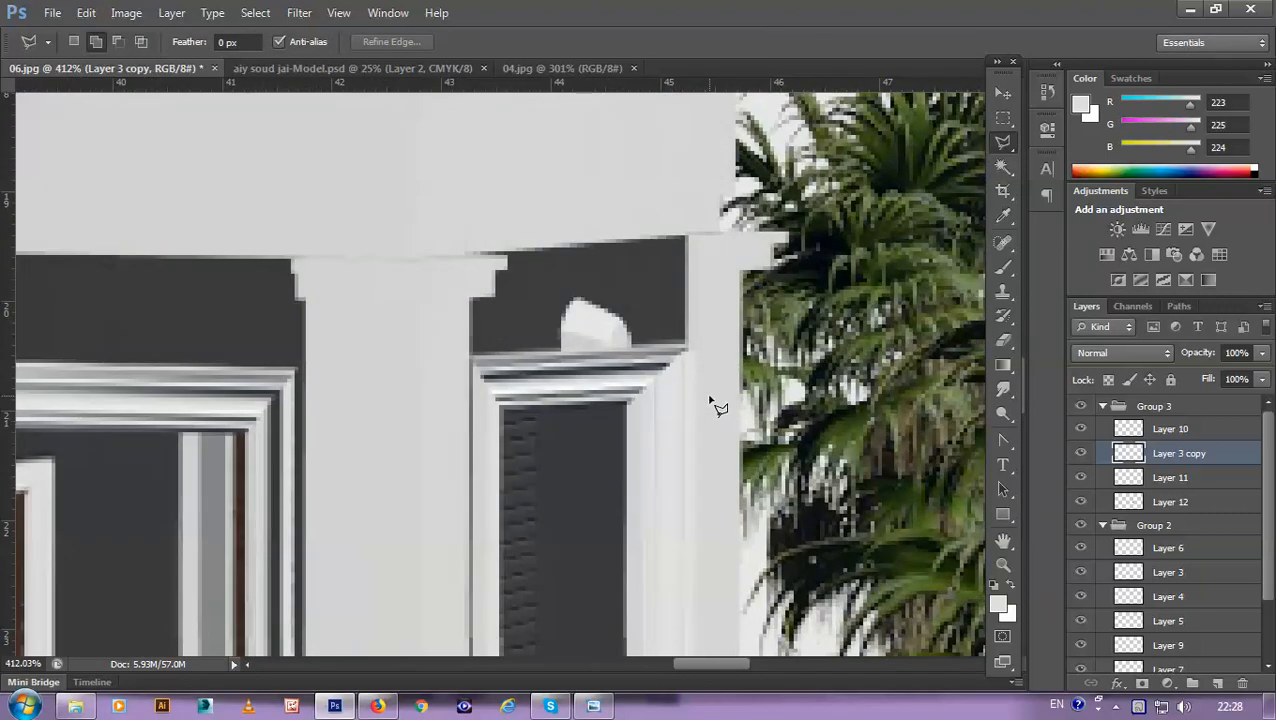
pyautogui.hotkey('ctrl', 't')
pyautogui.moveTo(725, 330); pyautogui.dragTo(722, 320)
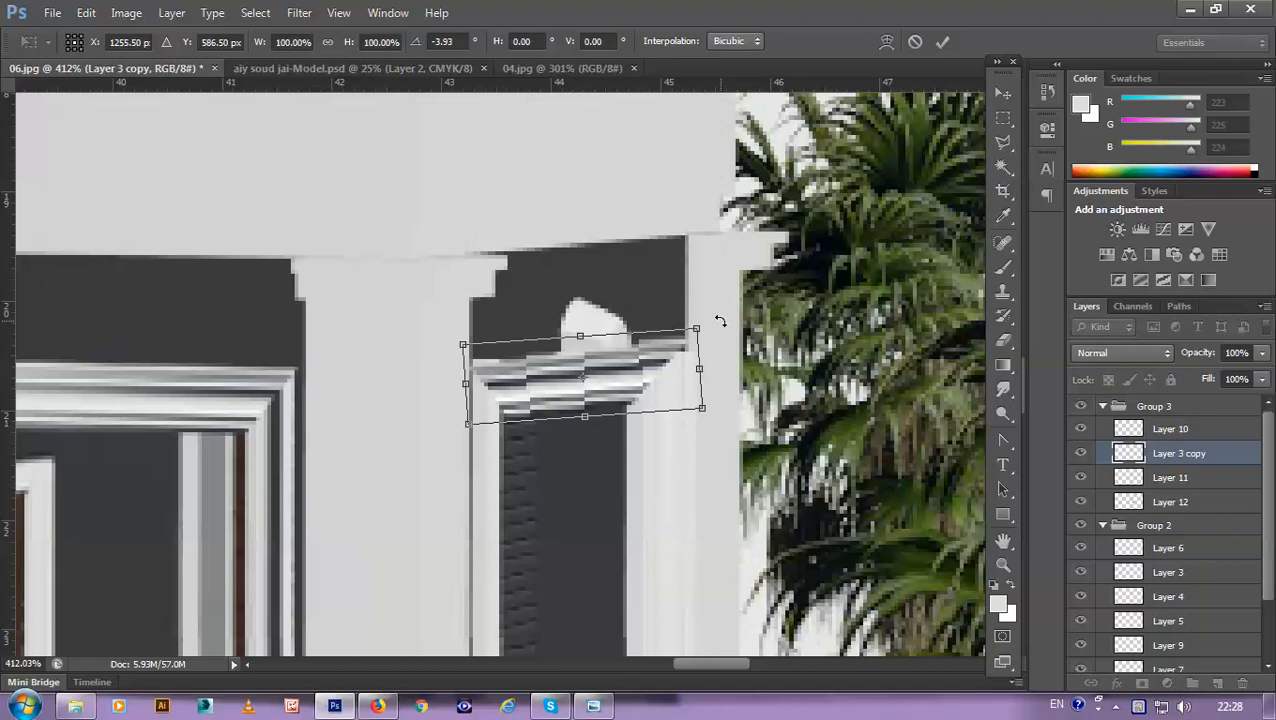
pyautogui.press('Return')
pyautogui.press('l')
# Step: Stretch the side moulding horizontally to 108.20% so its right end extends across the right jamb
pyautogui.scroll(-3, 711, 371)
pyautogui.scroll(-1, 711, 375)
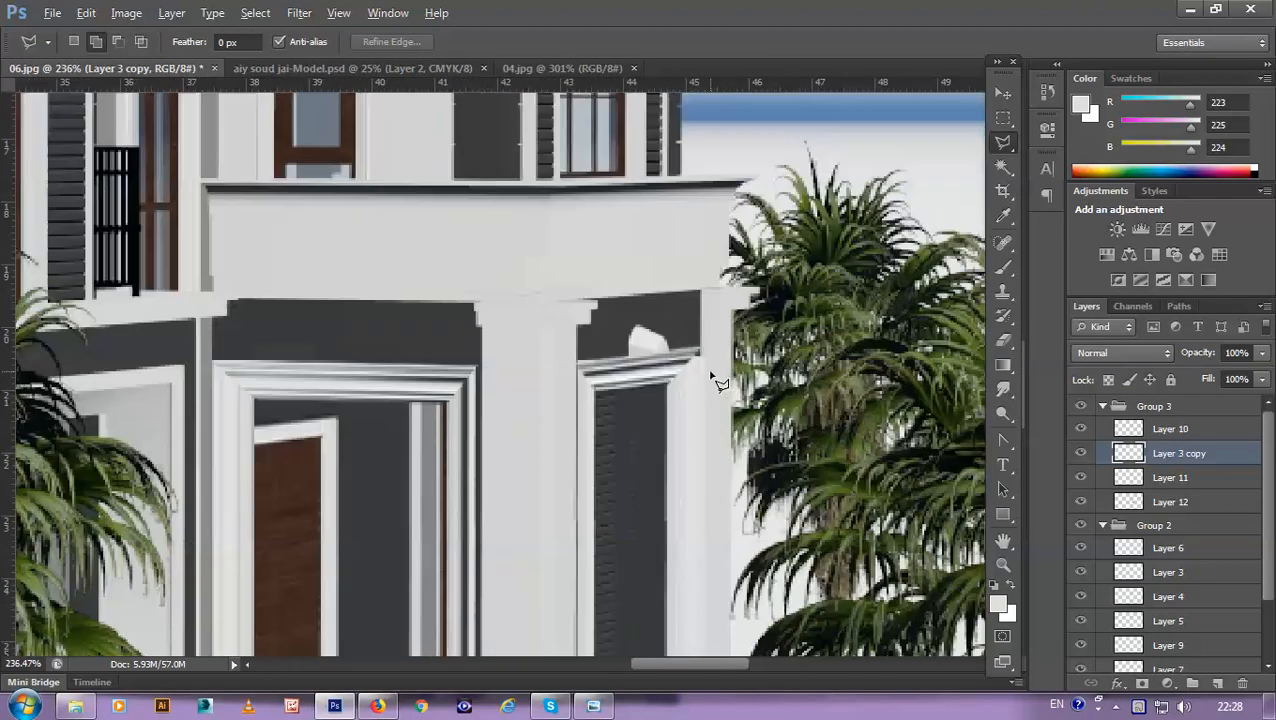
pyautogui.scroll(3, 711, 375)
pyautogui.press('alt')
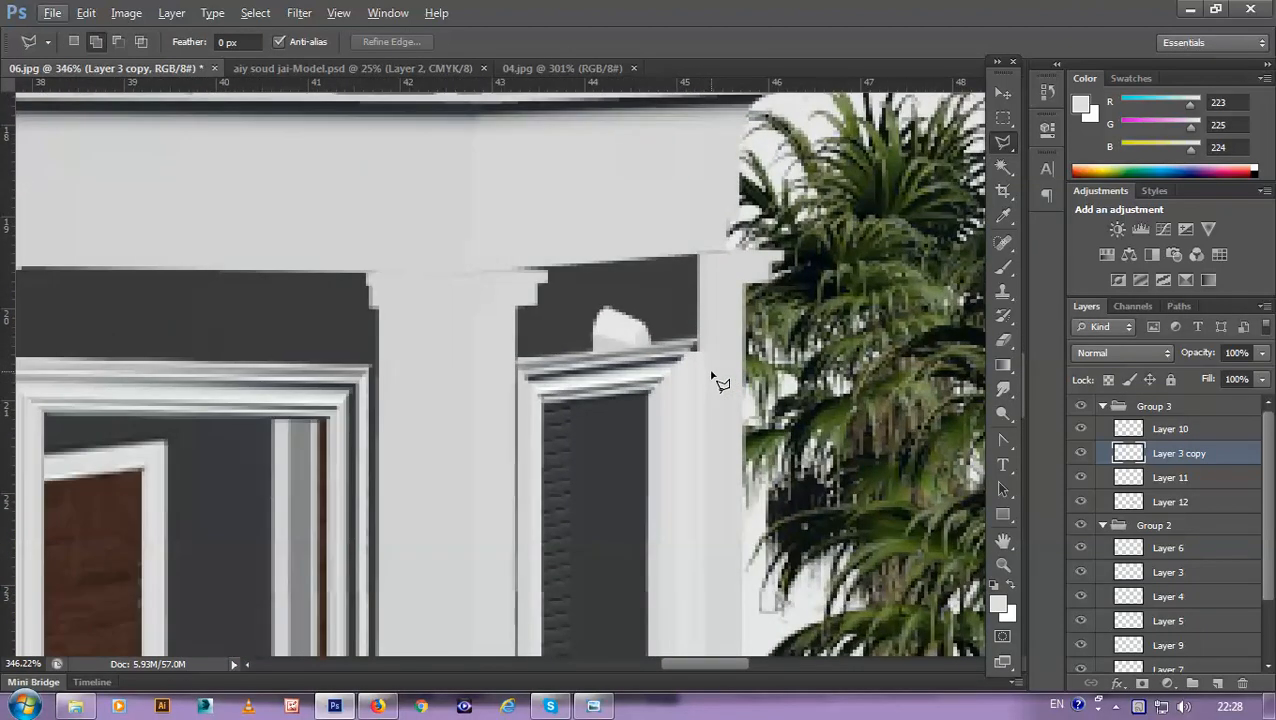
pyautogui.hotkey('ctrl', 't')
pyautogui.moveTo(707, 372); pyautogui.dragTo(723, 375)
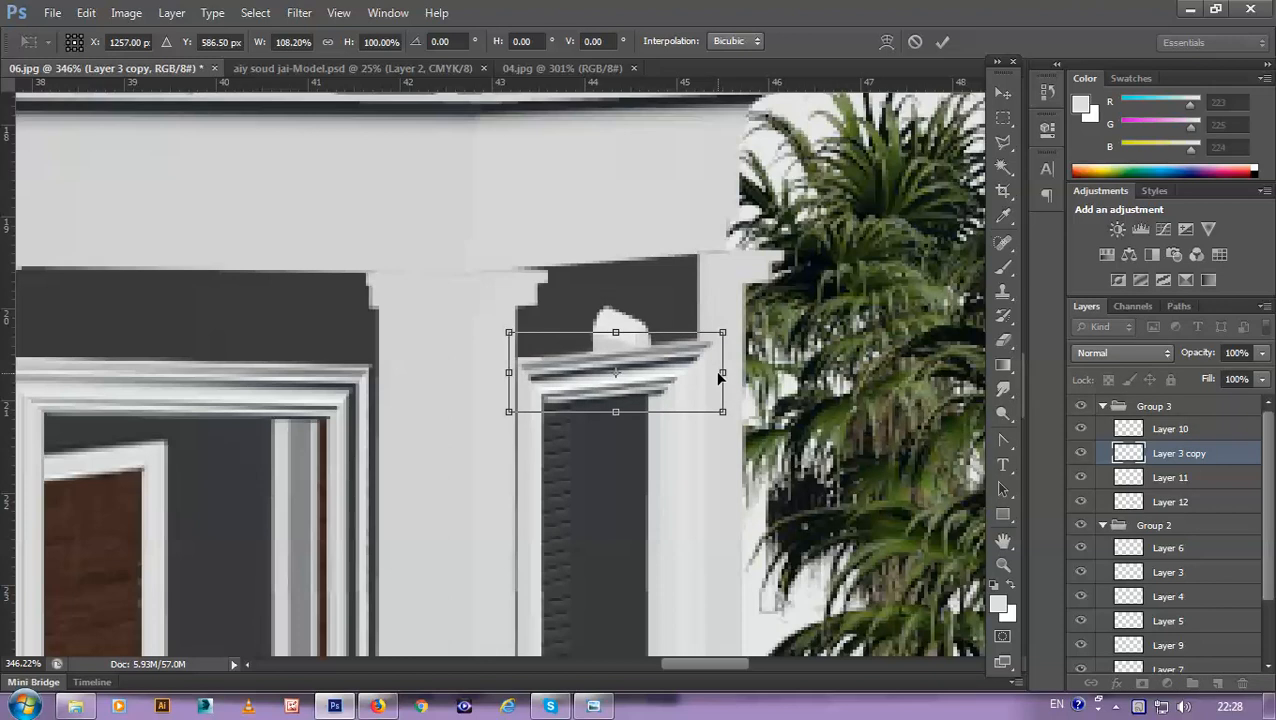
pyautogui.press('Return')
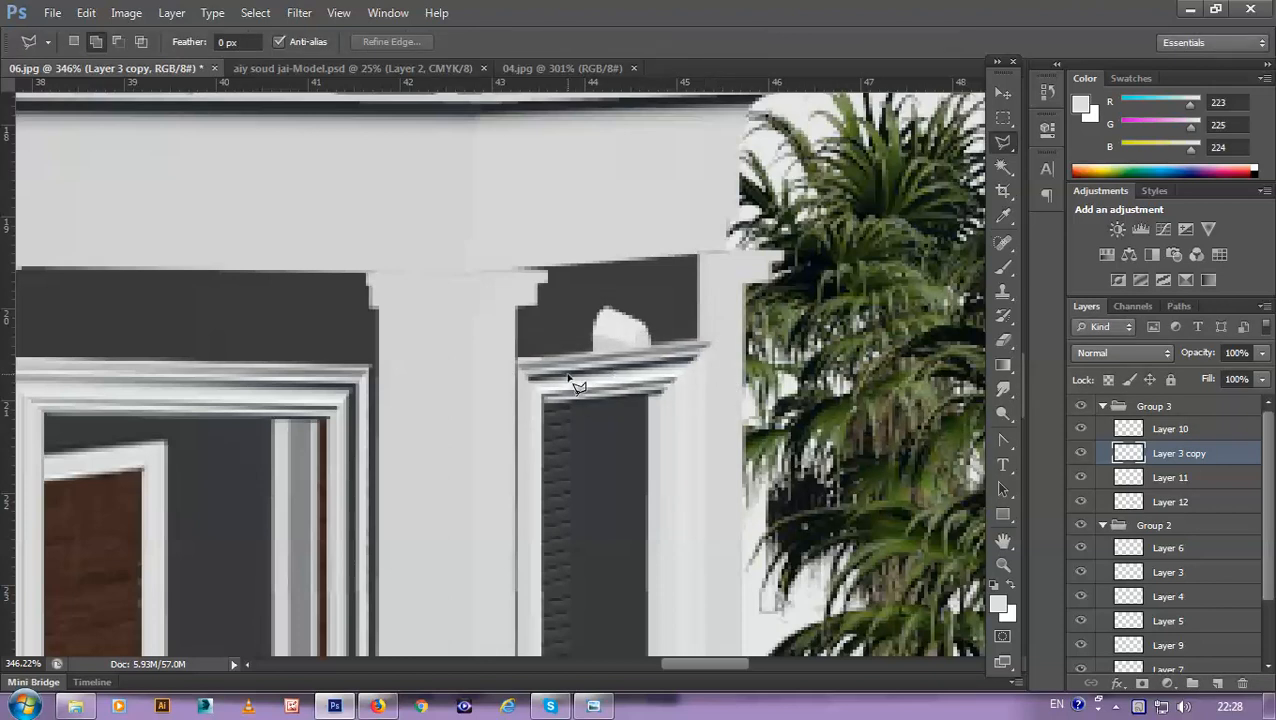
# Step: Nudge the side moulding up two pixels to seat it on the side opening's jambs
pyautogui.press('v')
pyautogui.press('Up')
pyautogui.press('Up')
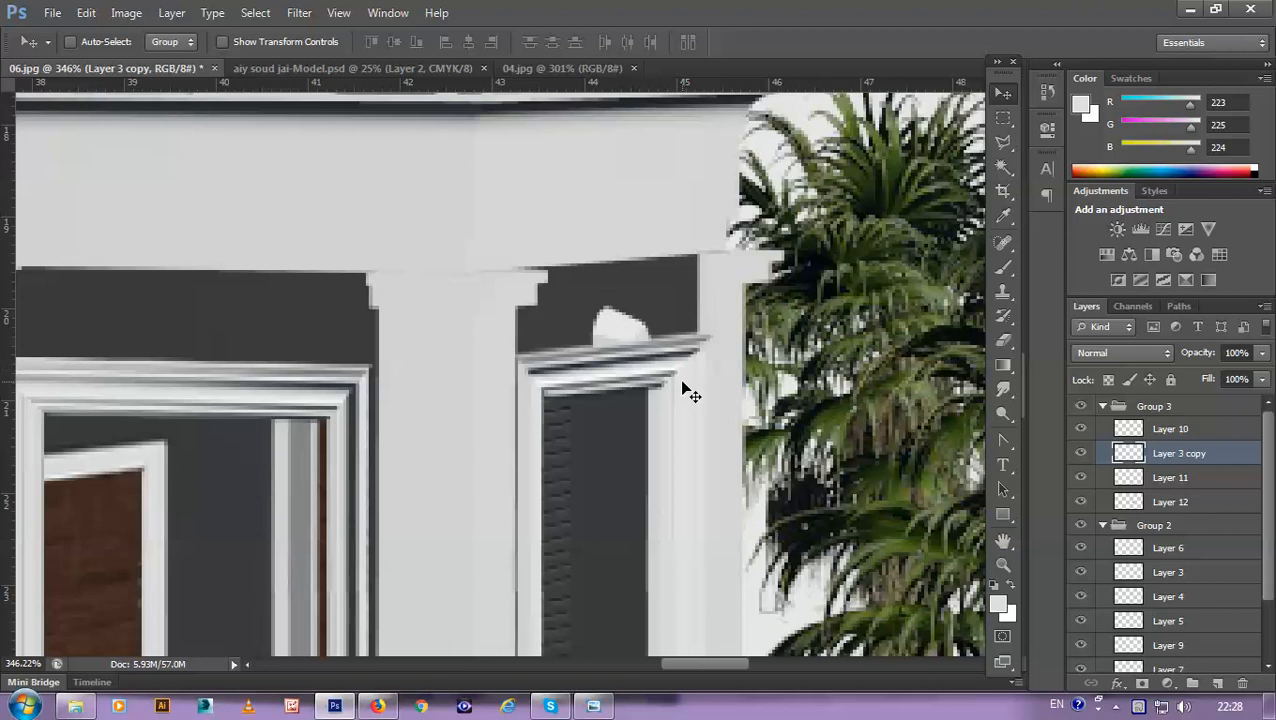
pyautogui.scroll(-8, 683, 390)
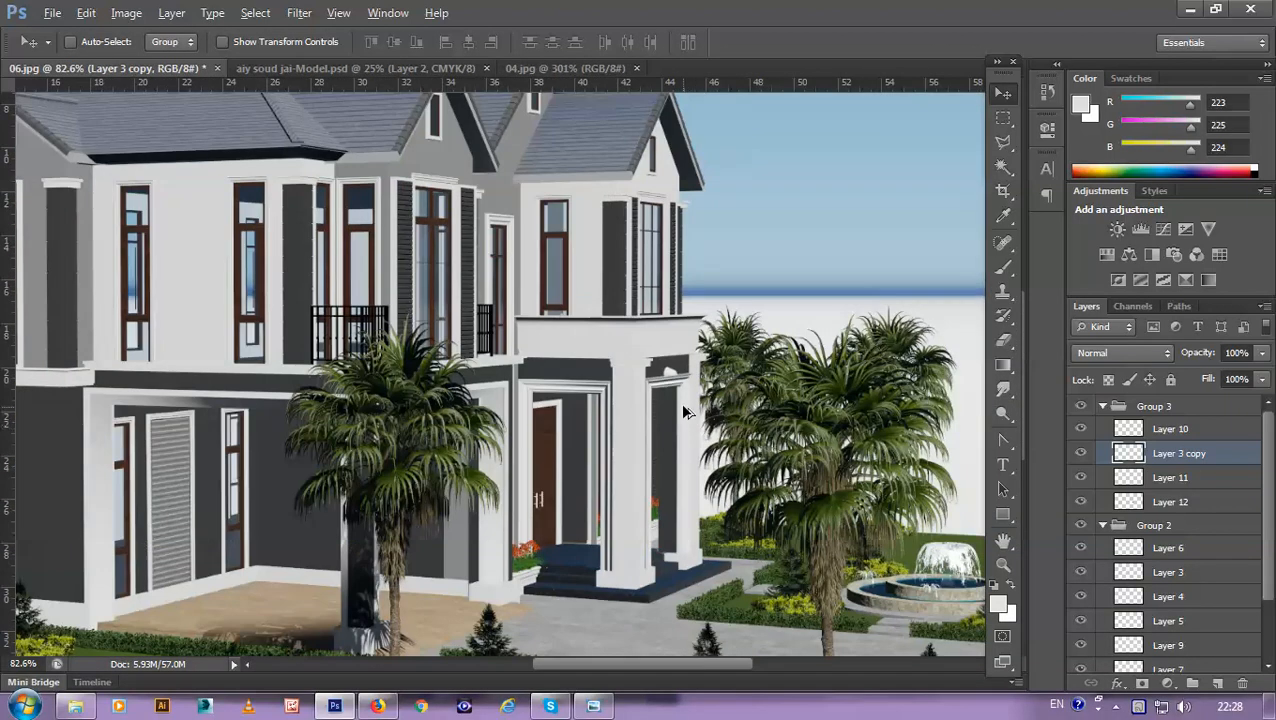
pyautogui.scroll(10, 685, 410)
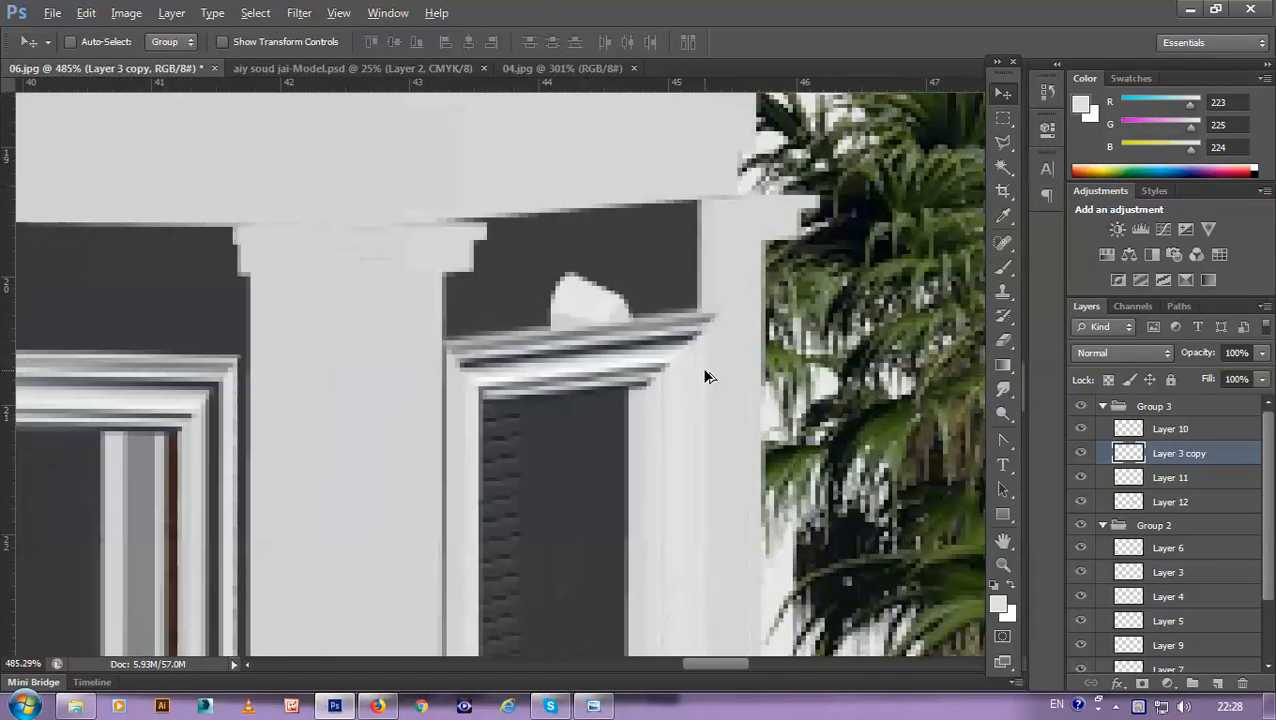
pyautogui.scroll(-4, 705, 376)
pyautogui.scroll(2, 708, 380)
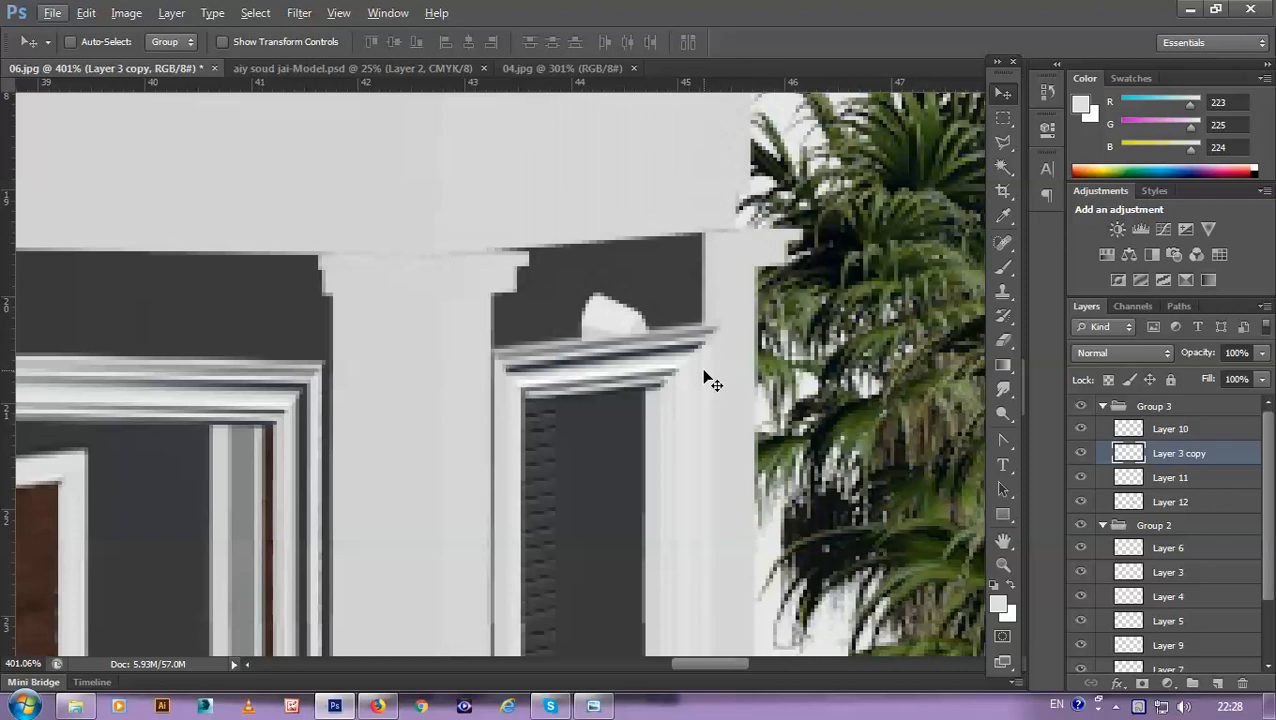
# Step: Trim the side moulding's right end diagonally along the right jamb's mitre with a polygonal selection and deselect
pyautogui.press('l')
pyautogui.hotkey('alt', 'l')
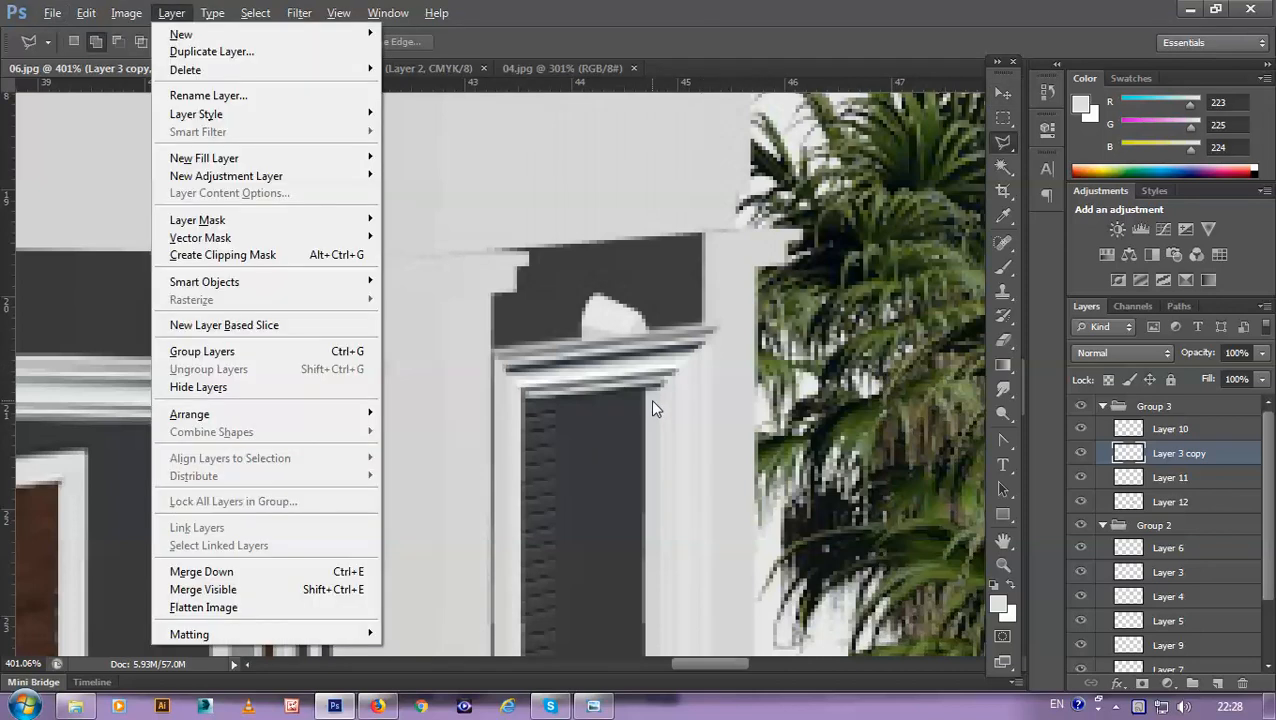
pyautogui.press('Escape')
pyautogui.press('v')
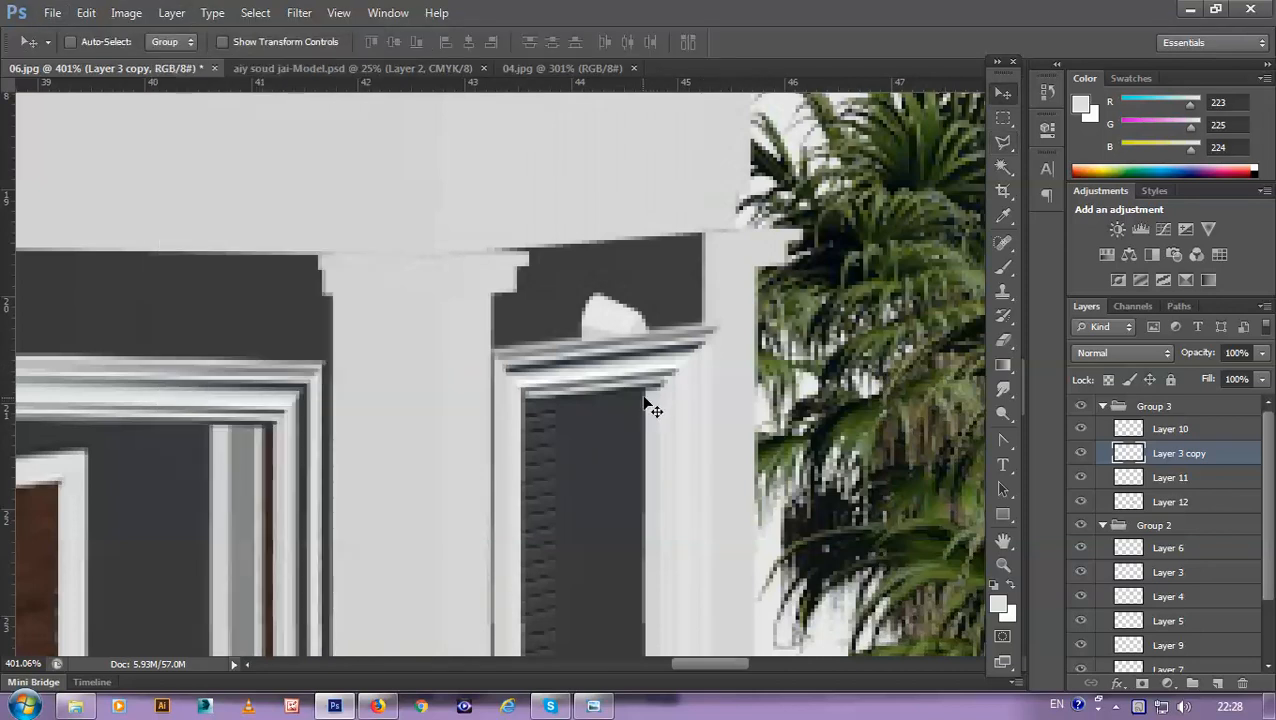
pyautogui.press('l')
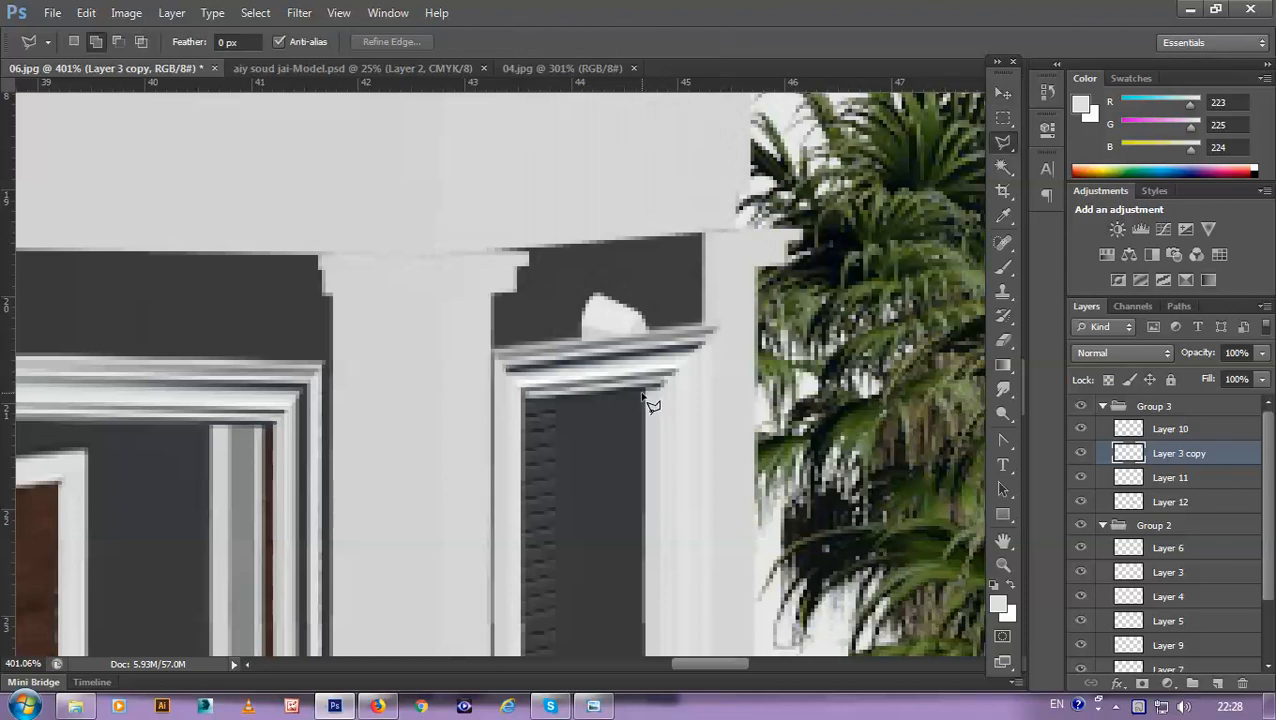
pyautogui.click(645, 393)
pyautogui.click(735, 298)
pyautogui.click(800, 380)
pyautogui.click(795, 505)
pyautogui.click(740, 508)
pyautogui.click(702, 499)
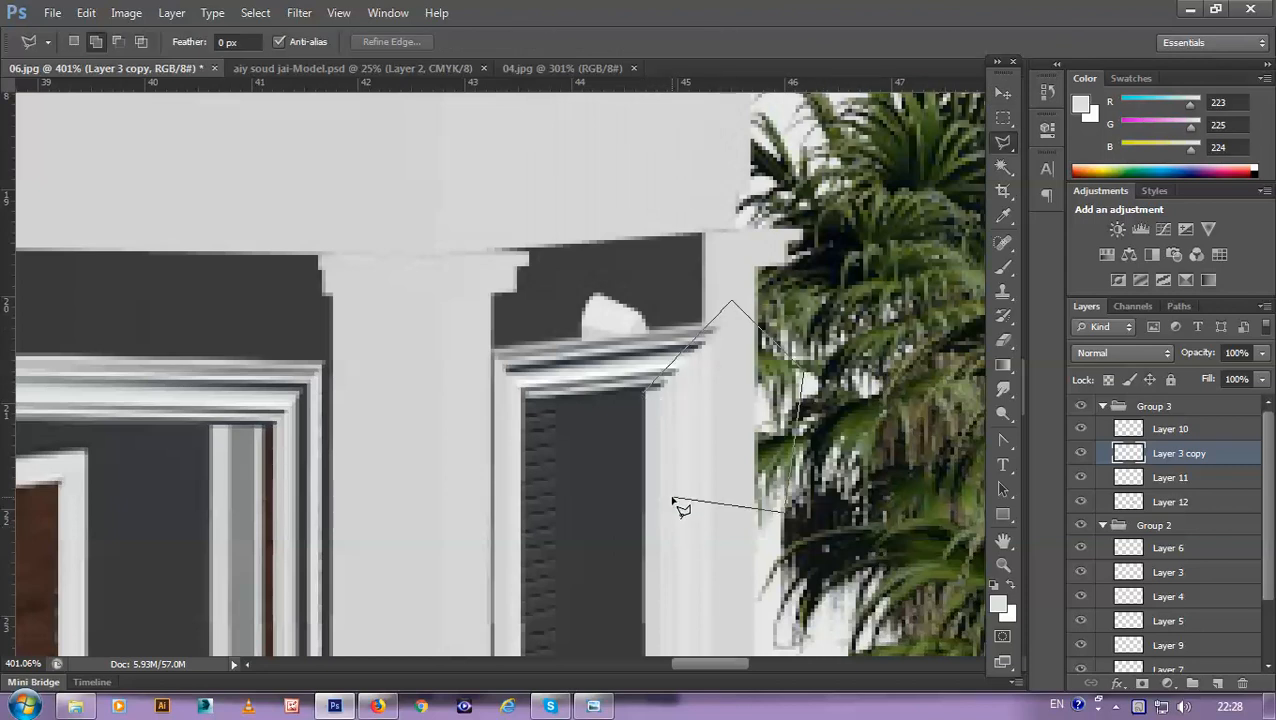
pyautogui.doubleClick(674, 499)
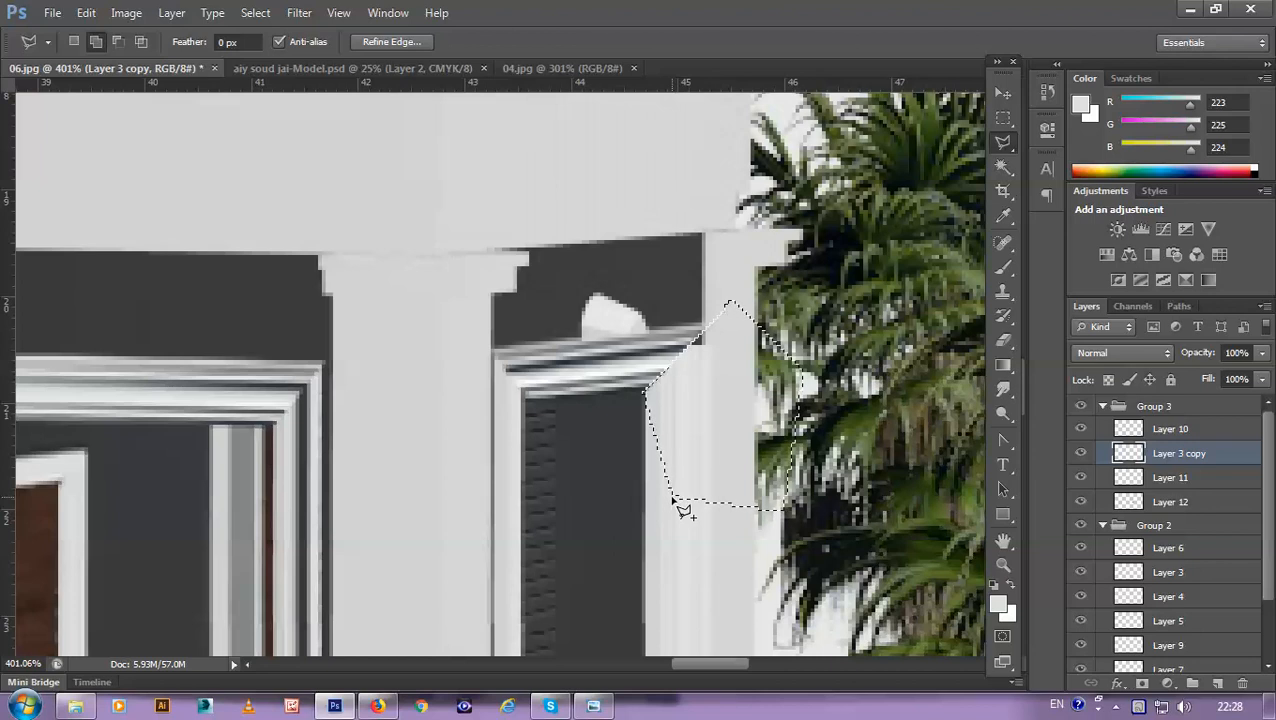
pyautogui.hotkey('ctrl', 'd')
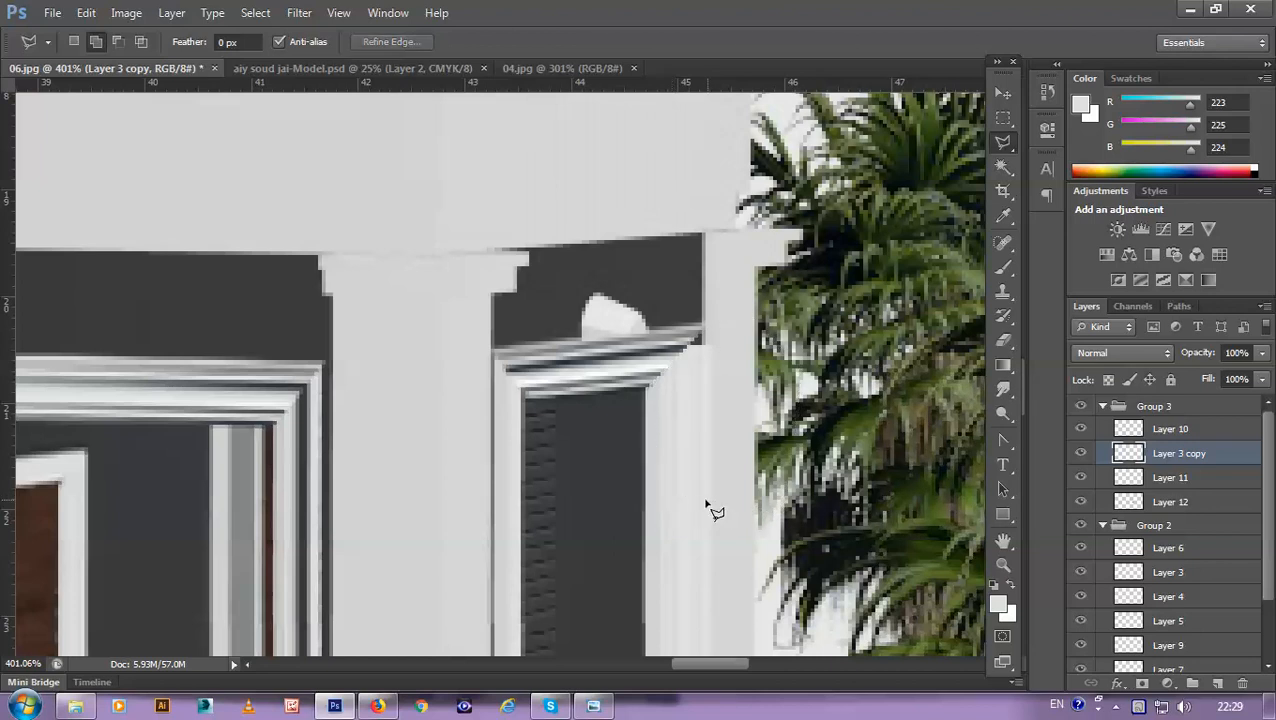
# Step: Select Layer 11, the right jamb, and nudge it up slightly to close the corner against the mitred moulding
pyautogui.press('v')
pyautogui.rightClick(672, 441)
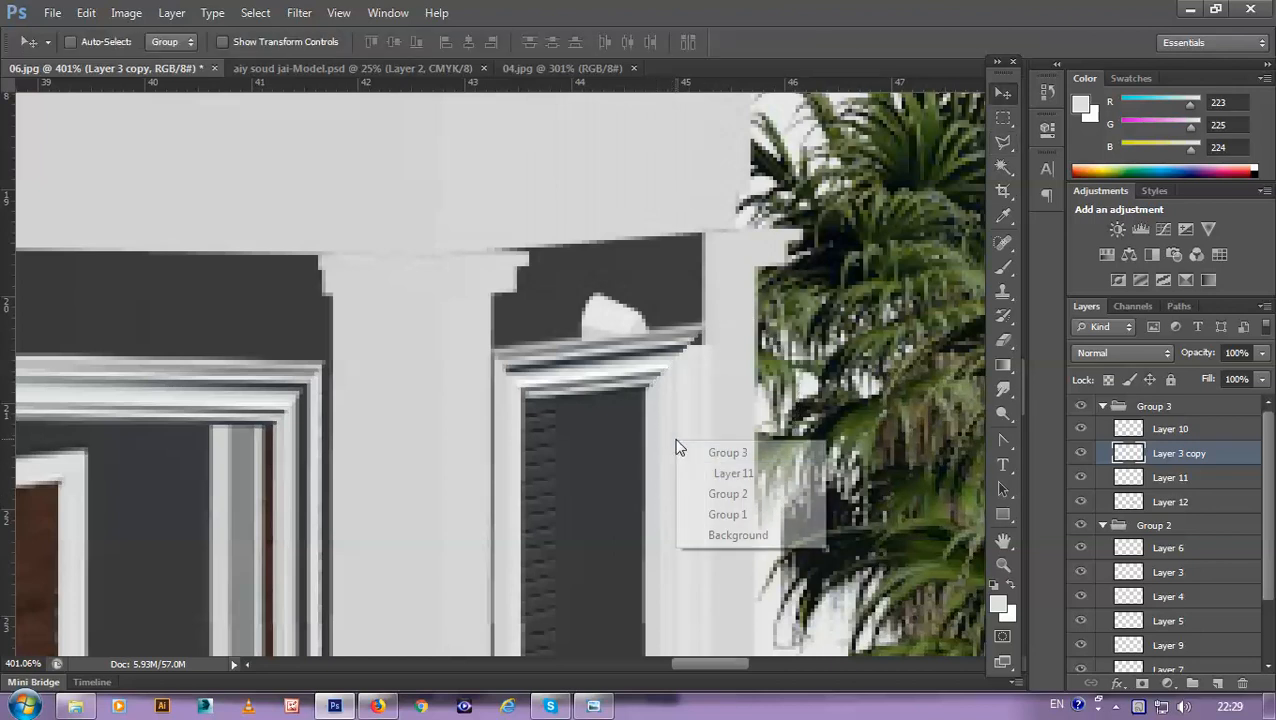
pyautogui.click(726, 476)
pyautogui.press('Up')
pyautogui.press('Up')
pyautogui.press('Up')
pyautogui.press('Up')
pyautogui.press('Up')
pyautogui.press('Up')
pyautogui.press('Up')
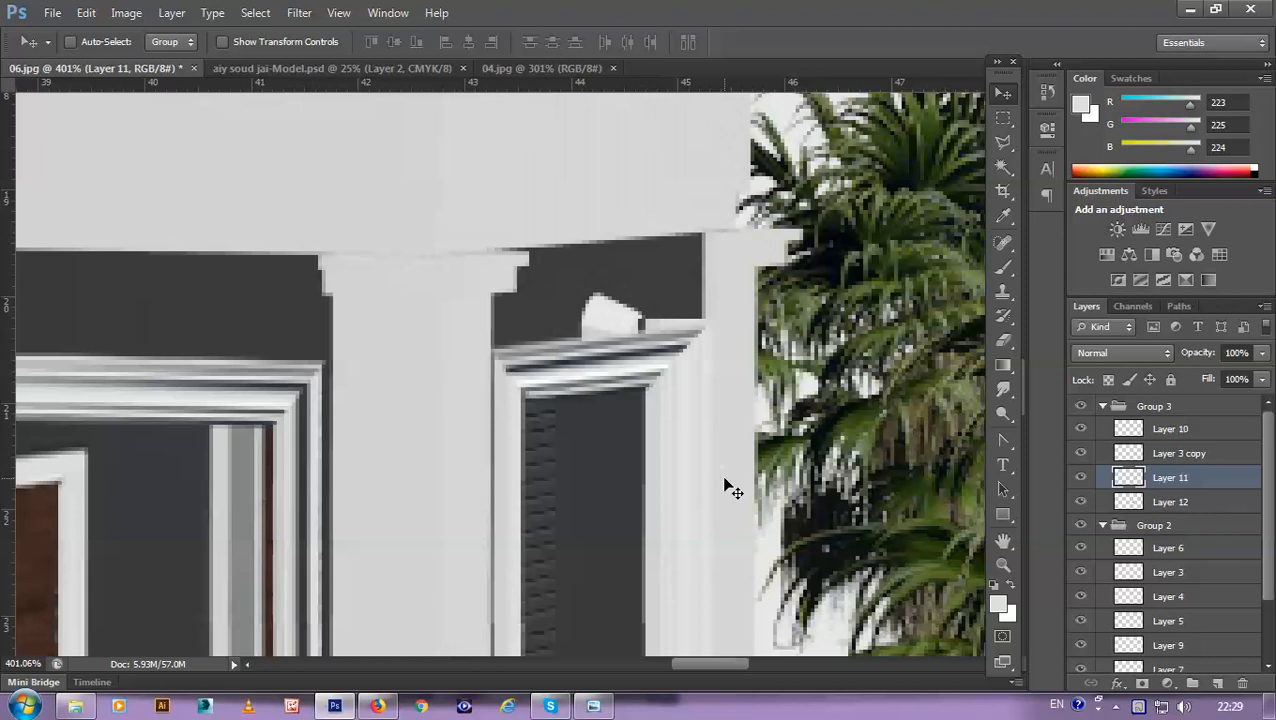
pyautogui.press('Down')
pyautogui.press('Down')
pyautogui.press('Down')
pyautogui.press('Down')
pyautogui.press('Down')
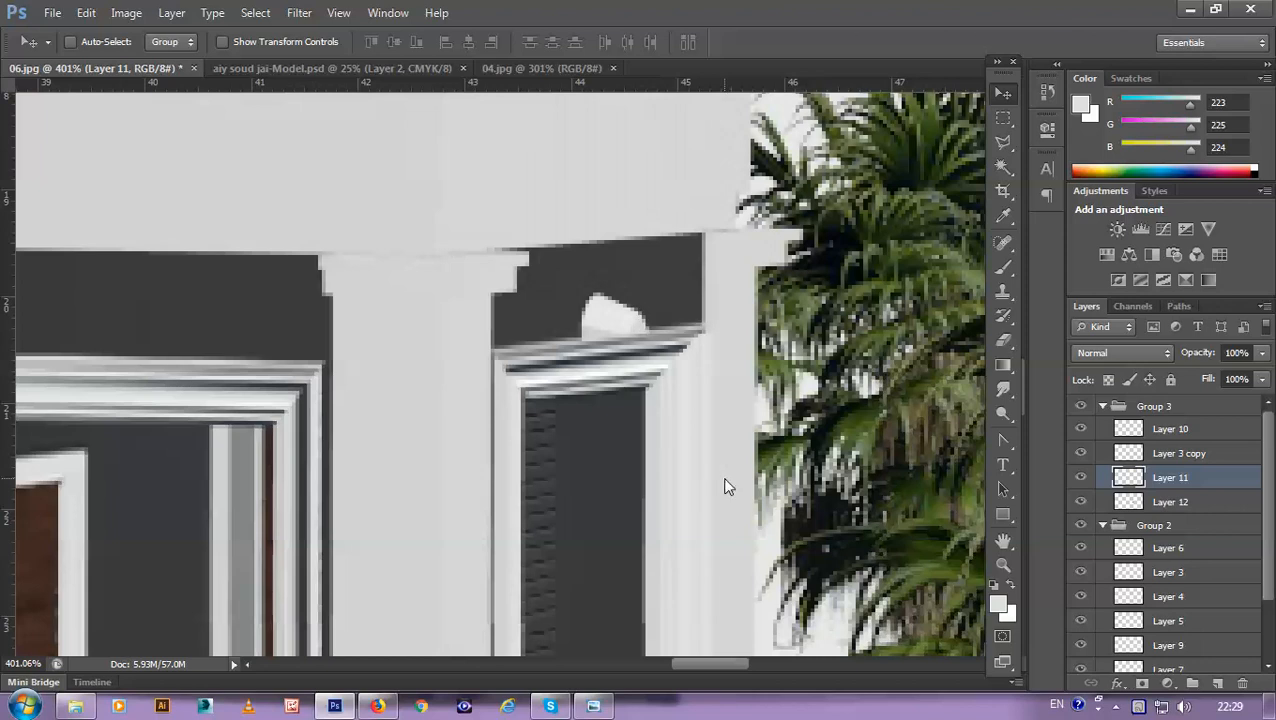
pyautogui.press('Down')
# Step: Cut off the part of Layer 11 projecting above the side moulding with a polygonal selection and deselect
pyautogui.press('l')
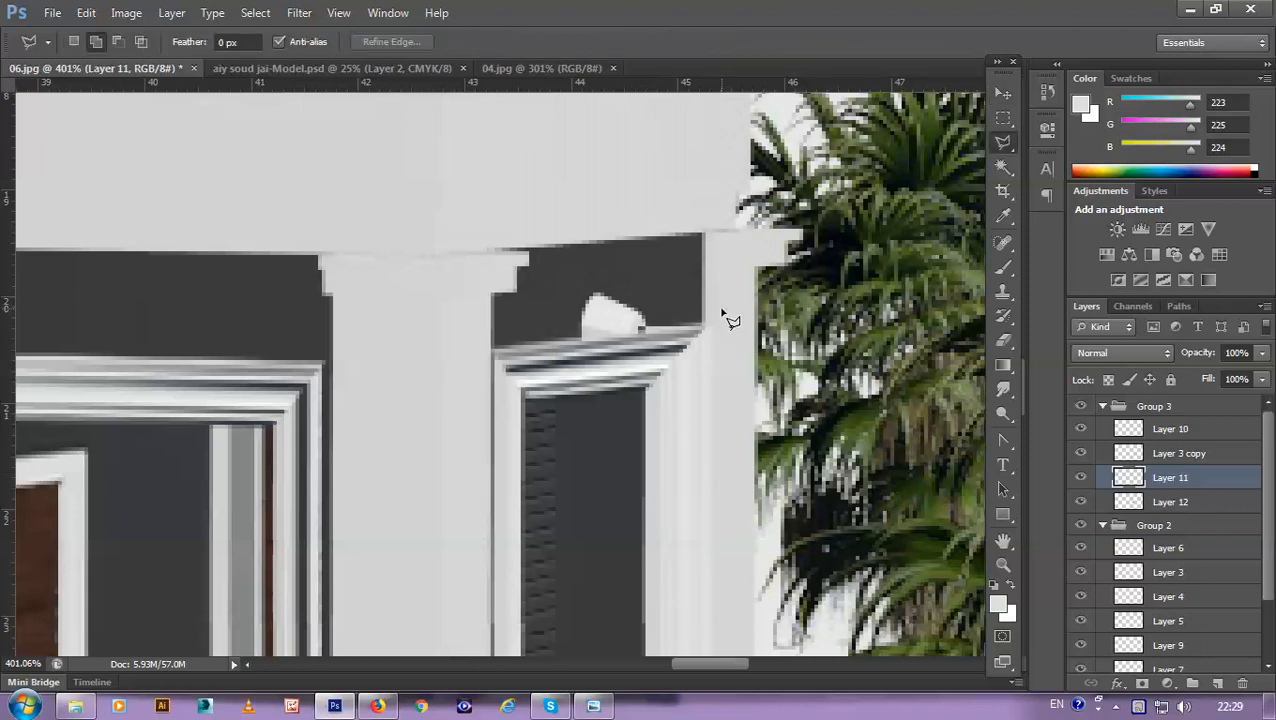
pyautogui.click(700, 327)
pyautogui.click(637, 368)
pyautogui.click(515, 271)
pyautogui.doubleClick(690, 272)
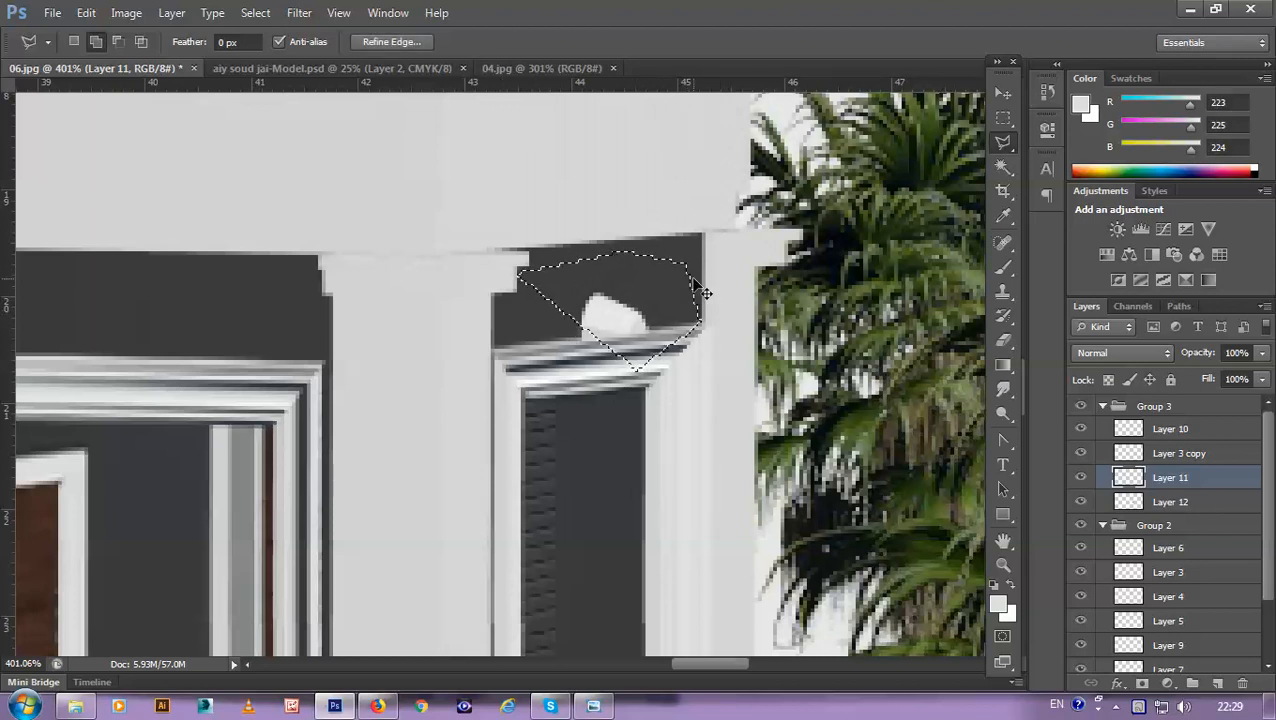
pyautogui.hotkey('ctrl', 'd')
pyautogui.scroll(-3, 1220, 620)
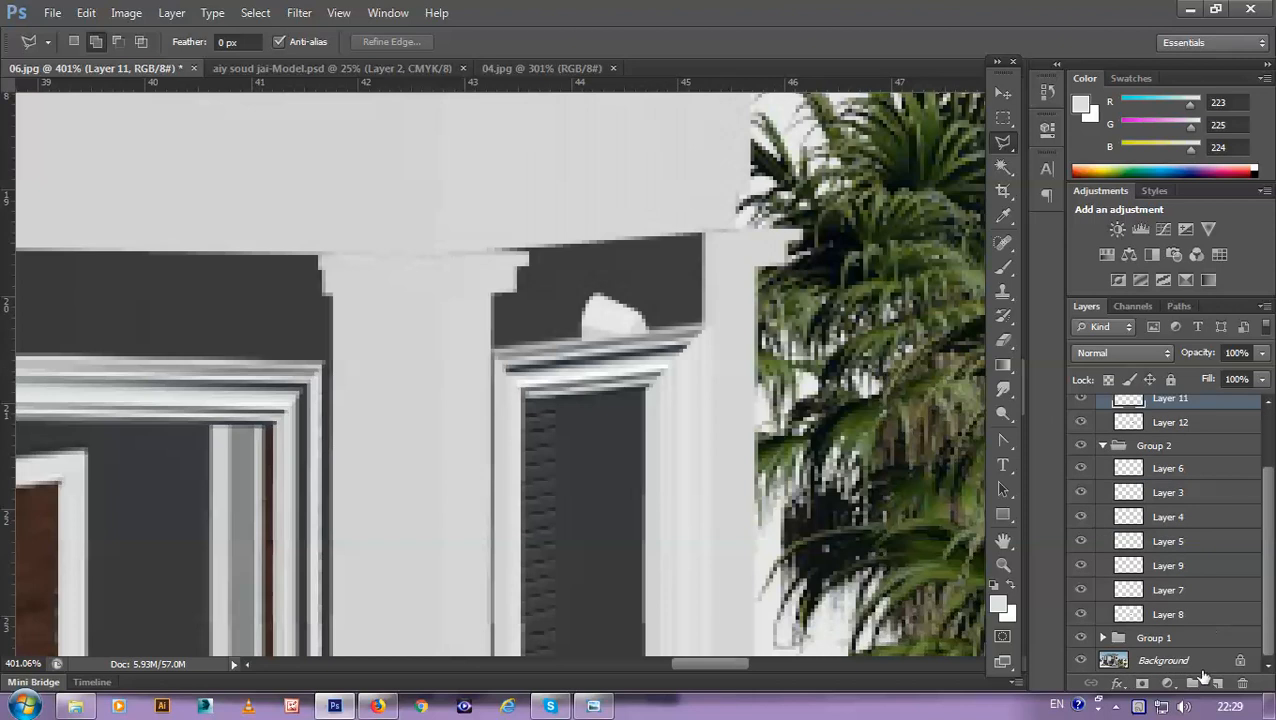
pyautogui.click(1165, 660)
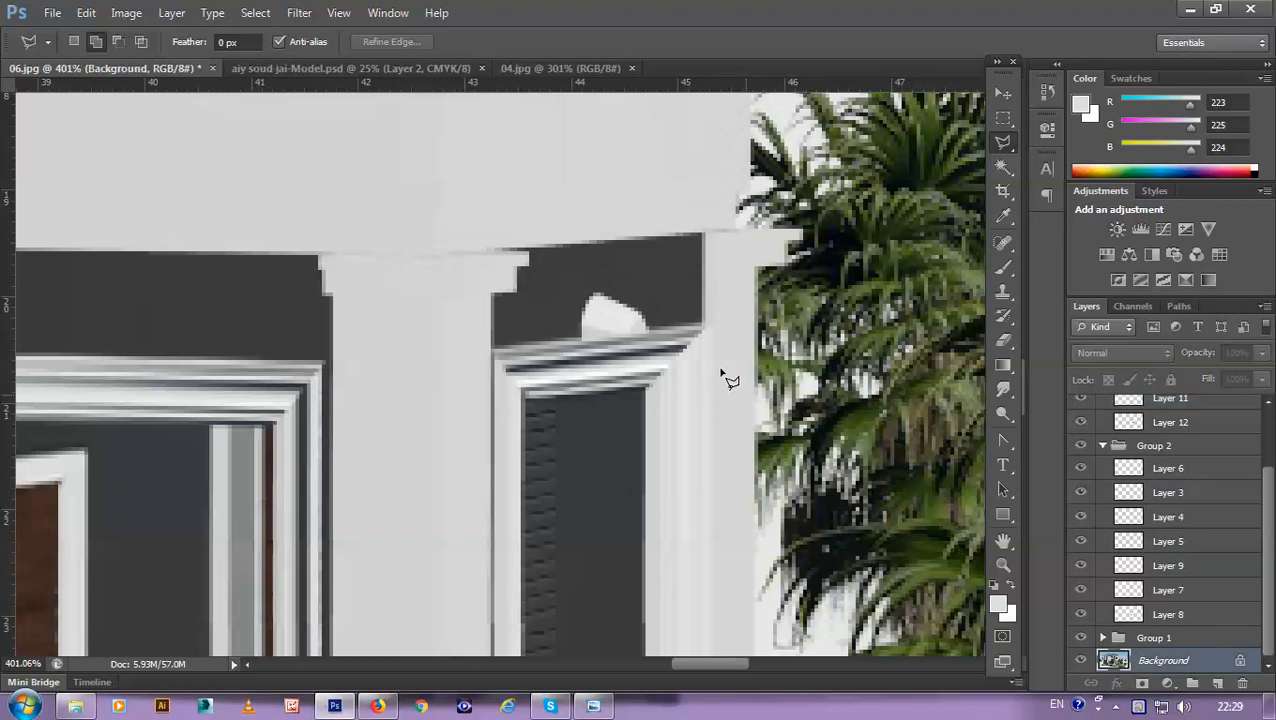
pyautogui.press('s')
pyautogui.keyDown('alt'); pyautogui.click(632, 279); pyautogui.keyUp('alt')
pyautogui.moveTo(640, 312)
pyautogui.mouseDown()
pyautogui.moveTo(610, 321)
pyautogui.moveTo(587, 305)
pyautogui.moveTo(666, 282)
pyautogui.mouseUp()
pyautogui.hotkey('ctrl', 'alt', 'z')
pyautogui.hotkey('ctrl', 'alt', 'z')
pyautogui.hotkey('ctrl', 'alt', 'z')
pyautogui.hotkey('ctrl', 'alt', 'z')
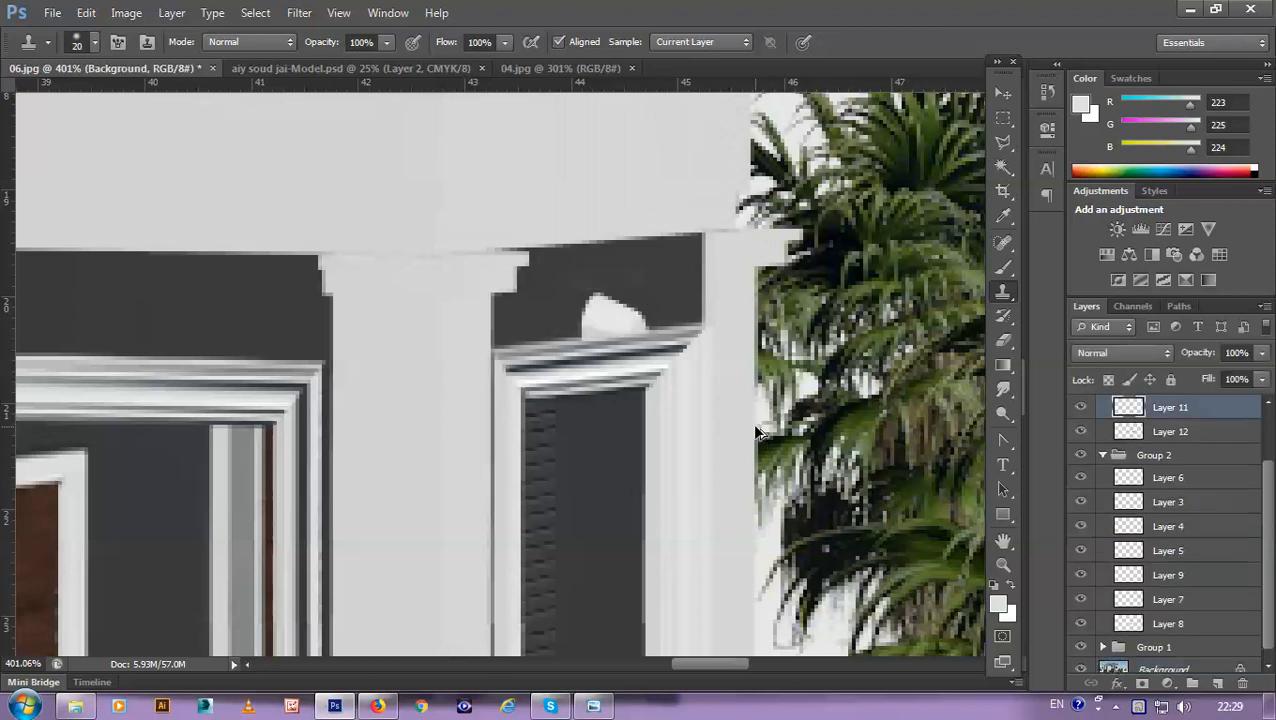
# Step: Clone dark wall over the white arch remnant above the side moulding on the Background, using a 10-pixel clone stamp
pyautogui.scroll(-1, 1157, 550)
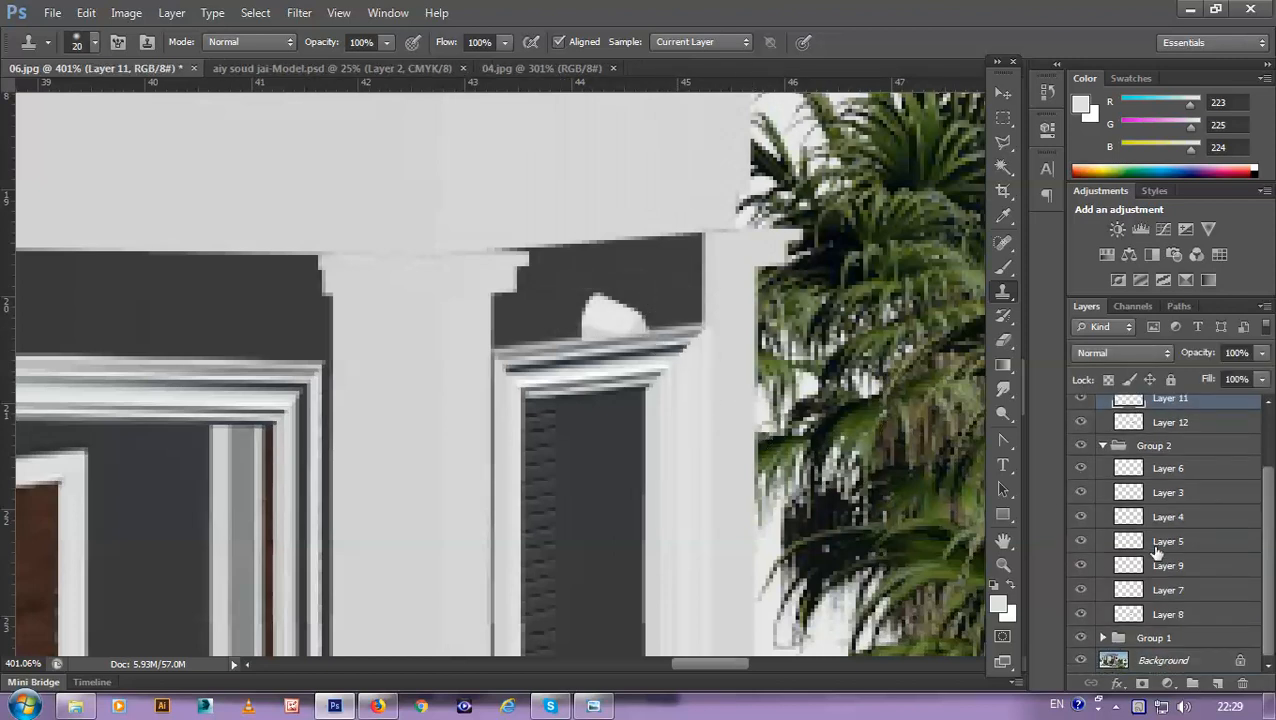
pyautogui.click(1160, 660)
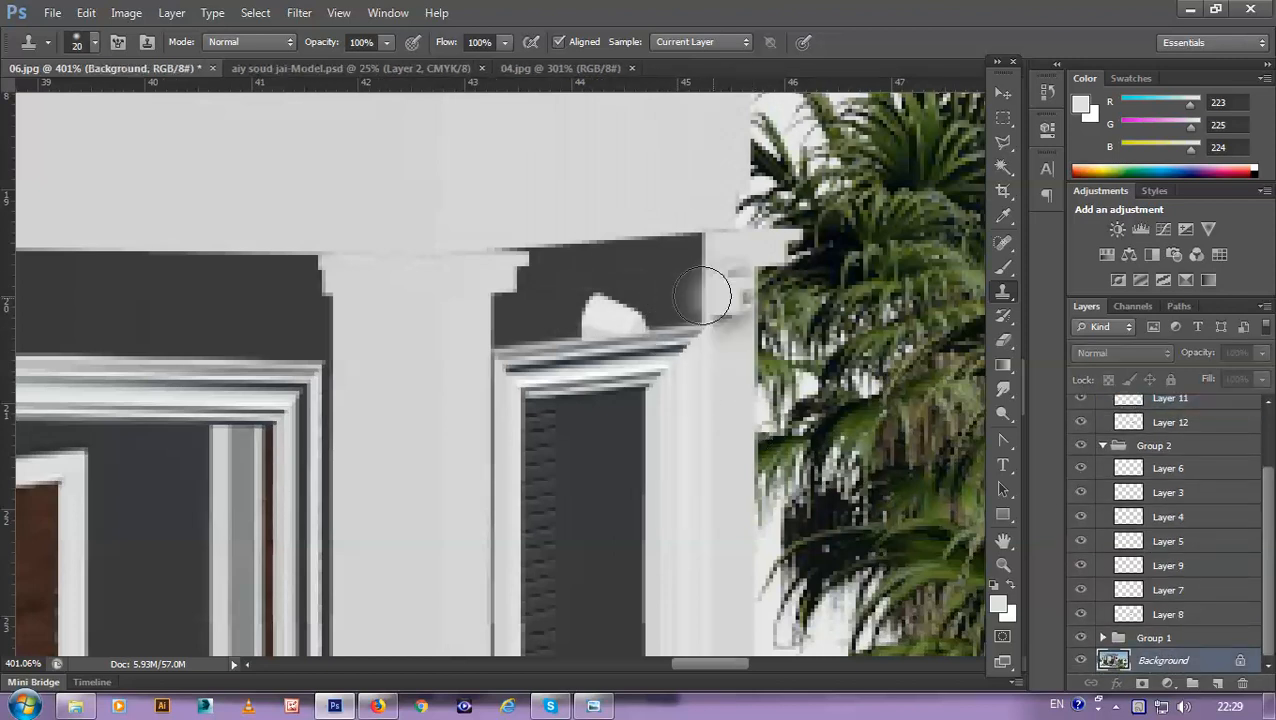
pyautogui.press('[')
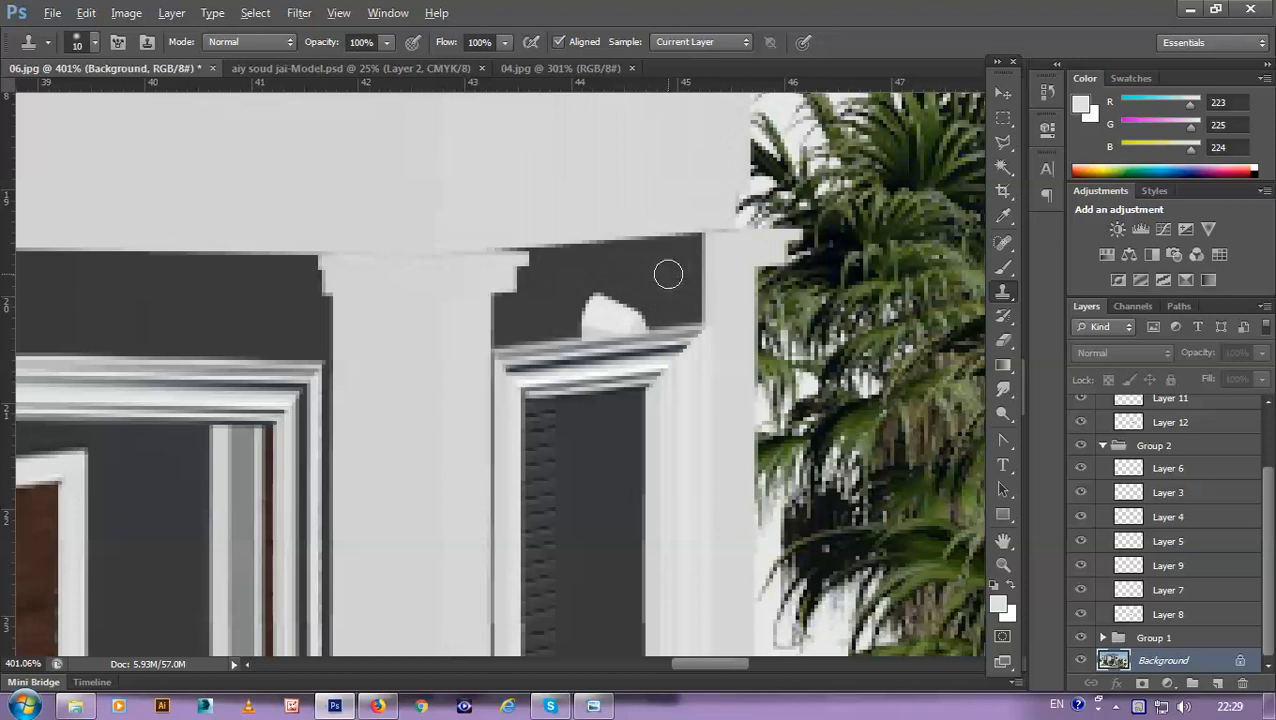
pyautogui.moveTo(634, 287)
pyautogui.mouseDown()
pyautogui.moveTo(590, 290)
pyautogui.moveTo(631, 307)
pyautogui.moveTo(595, 296)
pyautogui.moveTo(584, 322)
pyautogui.moveTo(638, 325)
pyautogui.moveTo(646, 296)
pyautogui.mouseUp()
pyautogui.keyDown('alt'); pyautogui.click(595, 292); pyautogui.keyUp('alt')
pyautogui.moveTo(577, 337)
pyautogui.mouseDown()
pyautogui.moveTo(638, 316)
pyautogui.moveTo(635, 296)
pyautogui.mouseUp()
# Step: Create a new empty layer directly above Layer 10 in Group 3
pyautogui.scroll(-5, 666, 330)
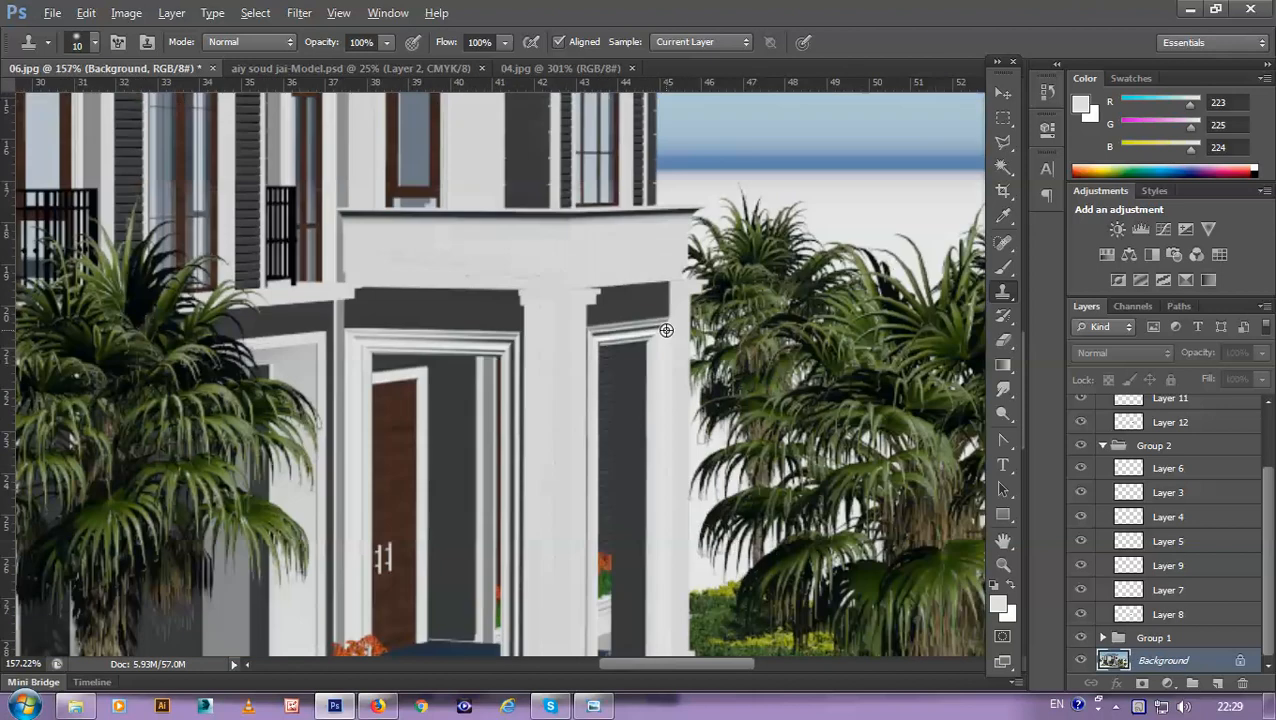
pyautogui.scroll(-3, 666, 330)
pyautogui.scroll(-1, 668, 430)
pyautogui.scroll(1, 671, 435)
pyautogui.scroll(8, 671, 435)
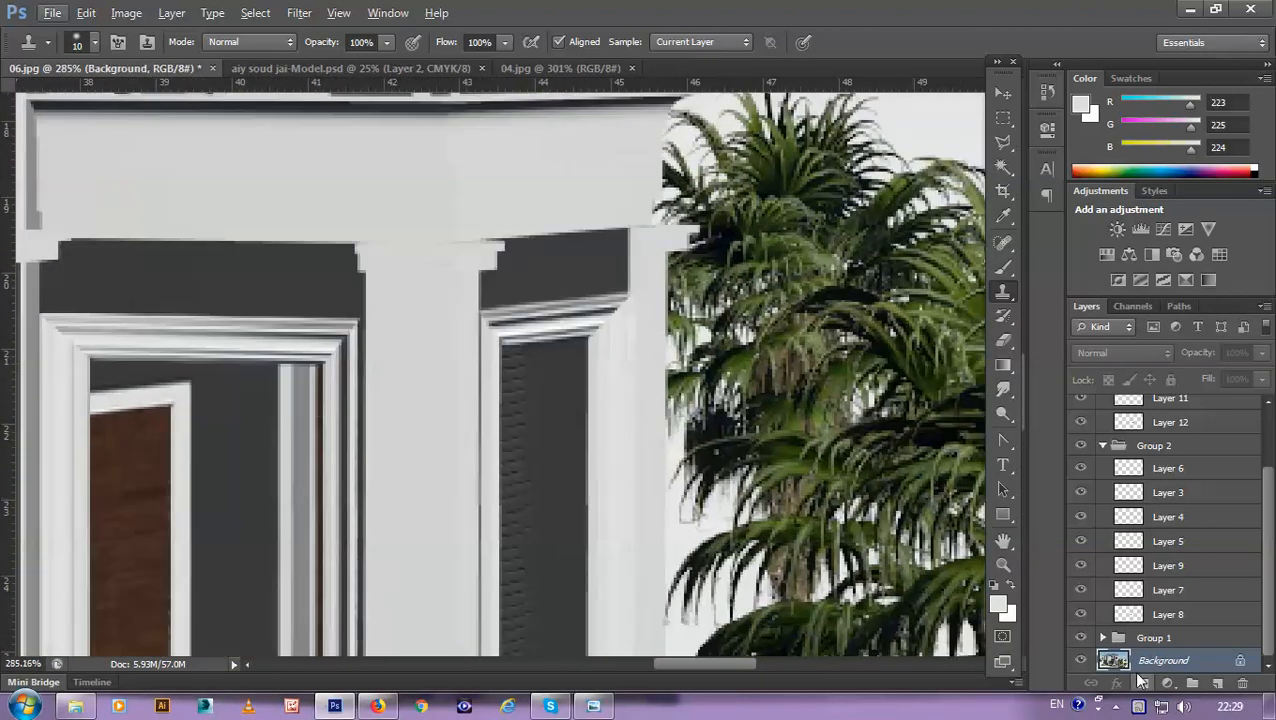
pyautogui.scroll(3, 1170, 650)
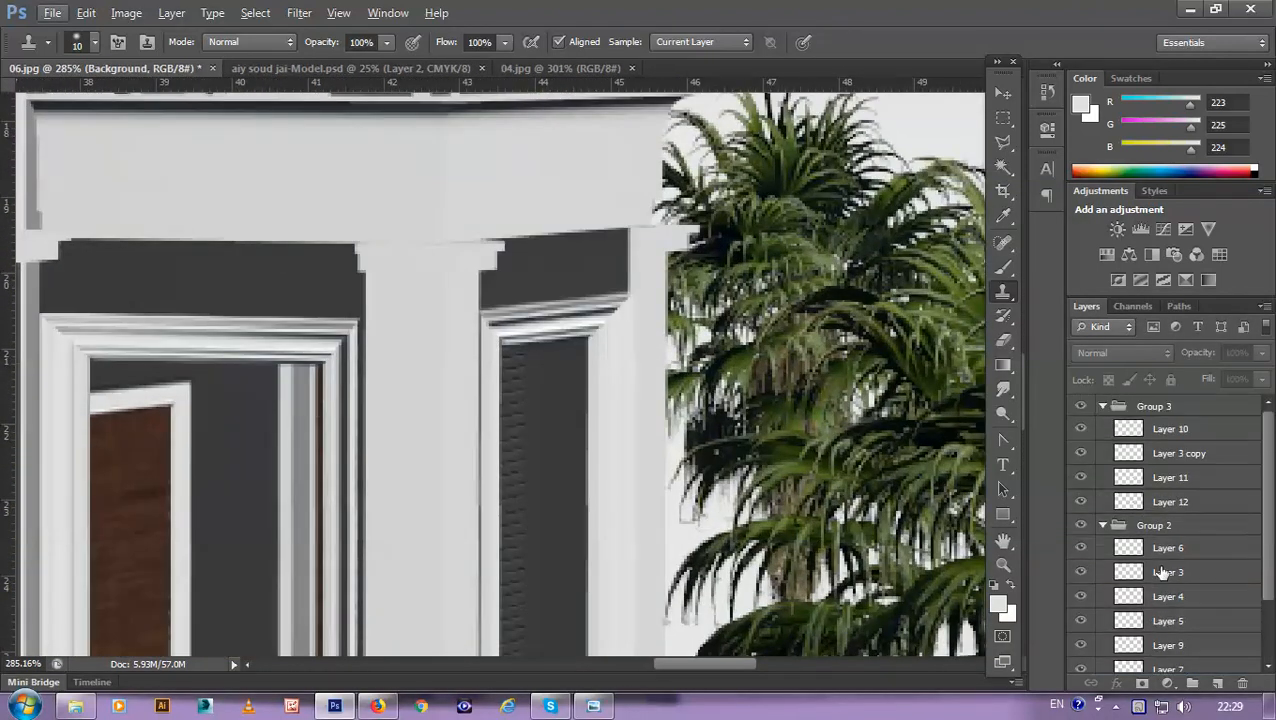
pyautogui.click(1170, 528)
pyautogui.click(1158, 432)
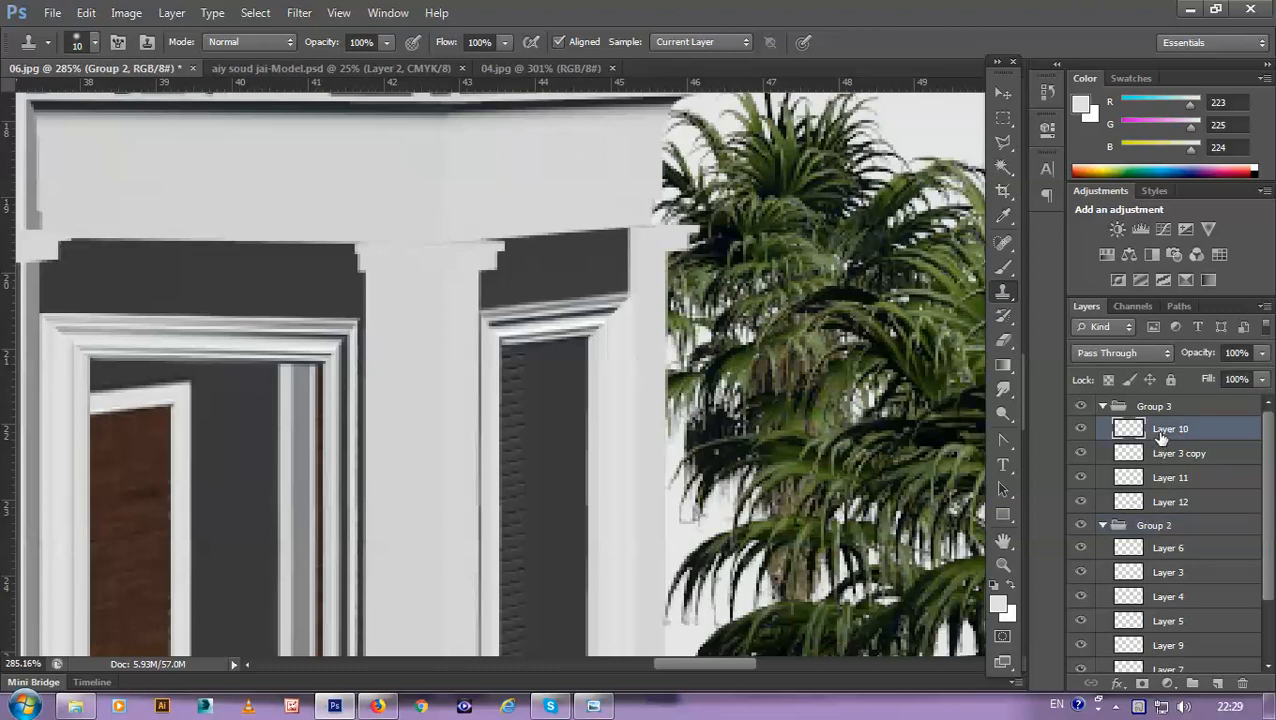
pyautogui.click(1218, 684)
# Step: Load the outline of Layer 3 copy, the side moulding, as a selection and keep the new top layer active
pyautogui.keyDown('ctrl'); pyautogui.click(1130, 453); pyautogui.keyUp('ctrl')
pyautogui.click(607, 280)
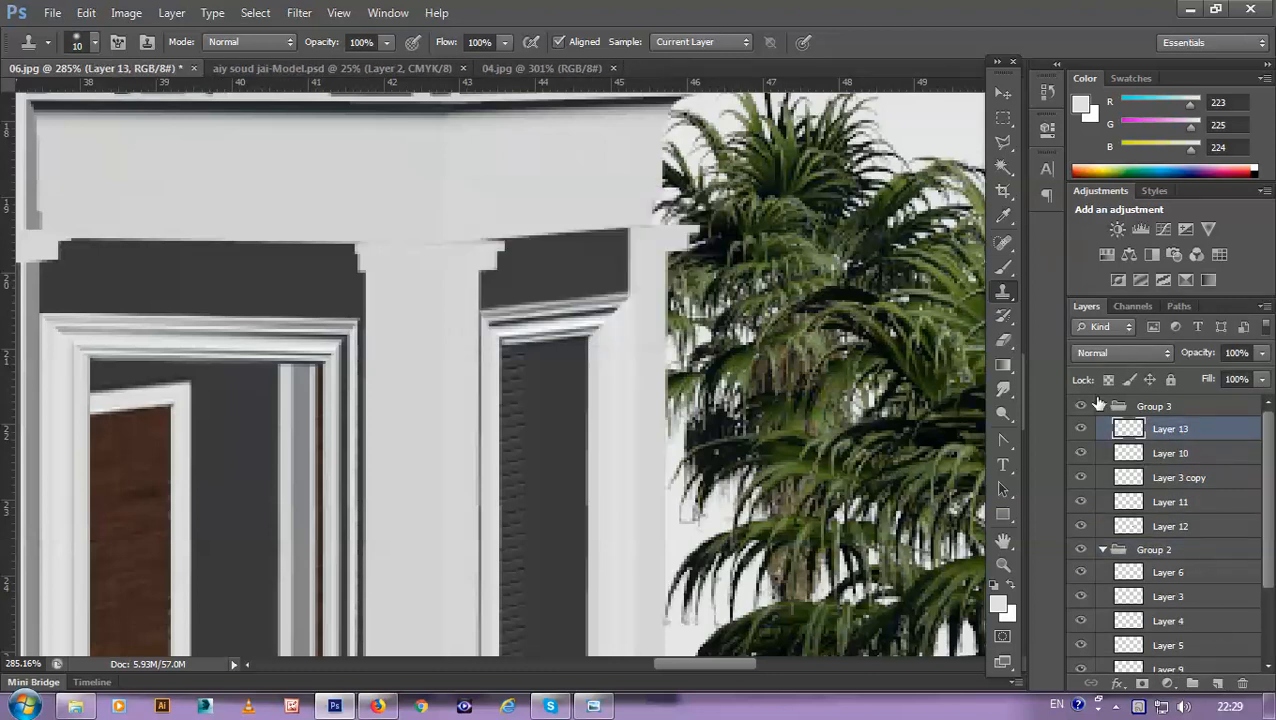
pyautogui.click(1080, 478)
pyautogui.click(1080, 478)
pyautogui.keyDown('ctrl'); pyautogui.click(1199, 479); pyautogui.keyUp('ctrl')
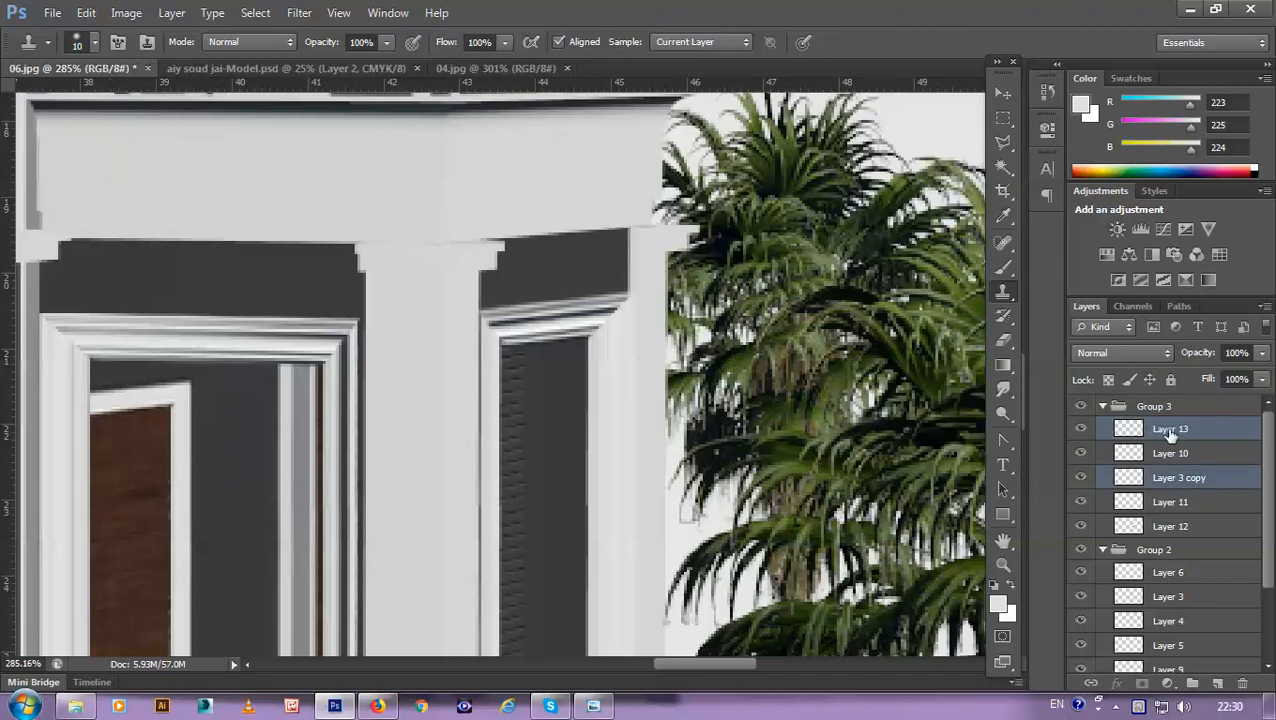
pyautogui.click(1171, 432)
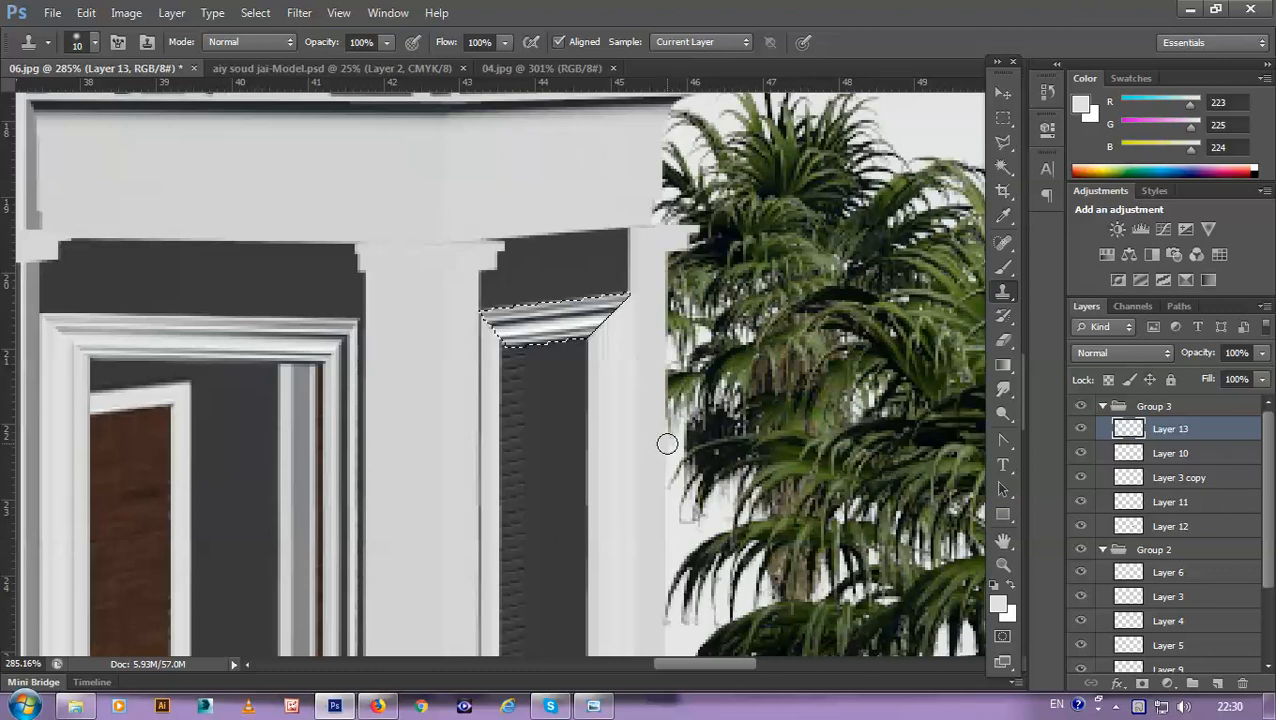
# Step: Lighten the selected side moulding with light grey on the new layer, using an 80-pixel brush at 34% opacity, and deselect
pyautogui.press('b')
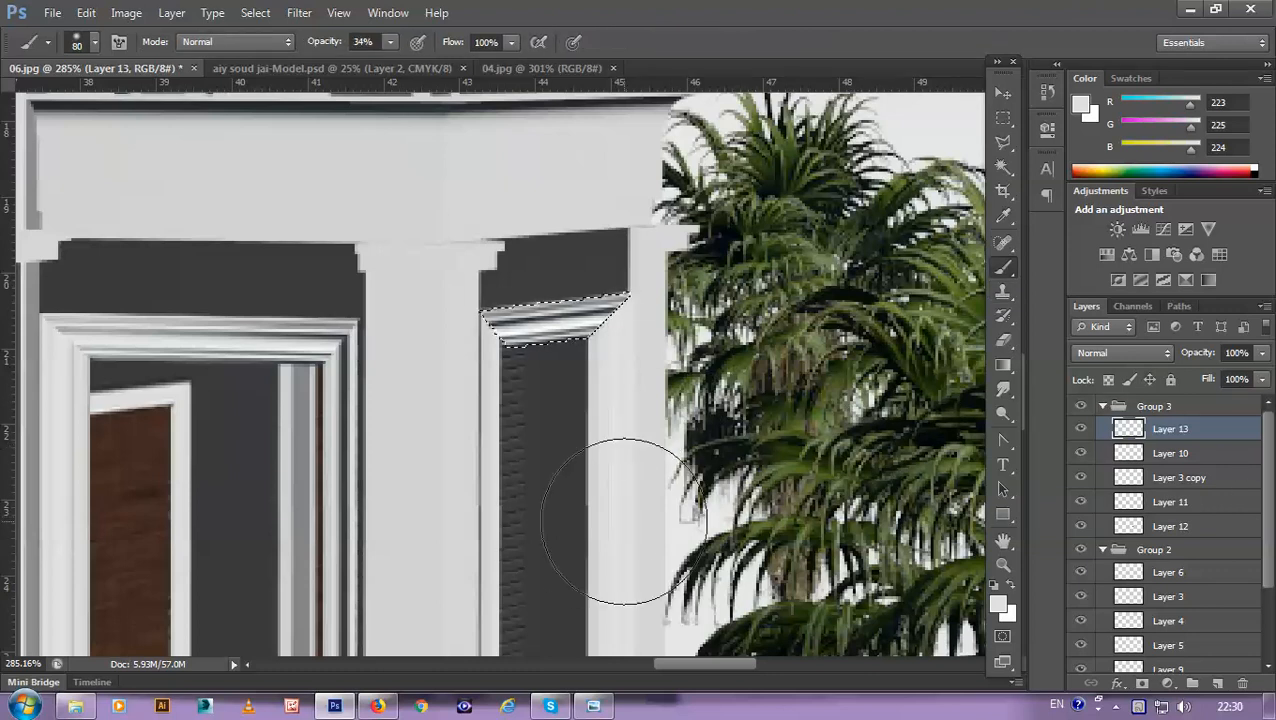
pyautogui.moveTo(602, 315)
pyautogui.mouseDown()
pyautogui.moveTo(604, 356)
pyautogui.moveTo(605, 322)
pyautogui.moveTo(657, 356)
pyautogui.moveTo(713, 450)
pyautogui.moveTo(504, 399)
pyautogui.moveTo(470, 324)
pyautogui.moveTo(579, 418)
pyautogui.moveTo(528, 413)
pyautogui.mouseUp()
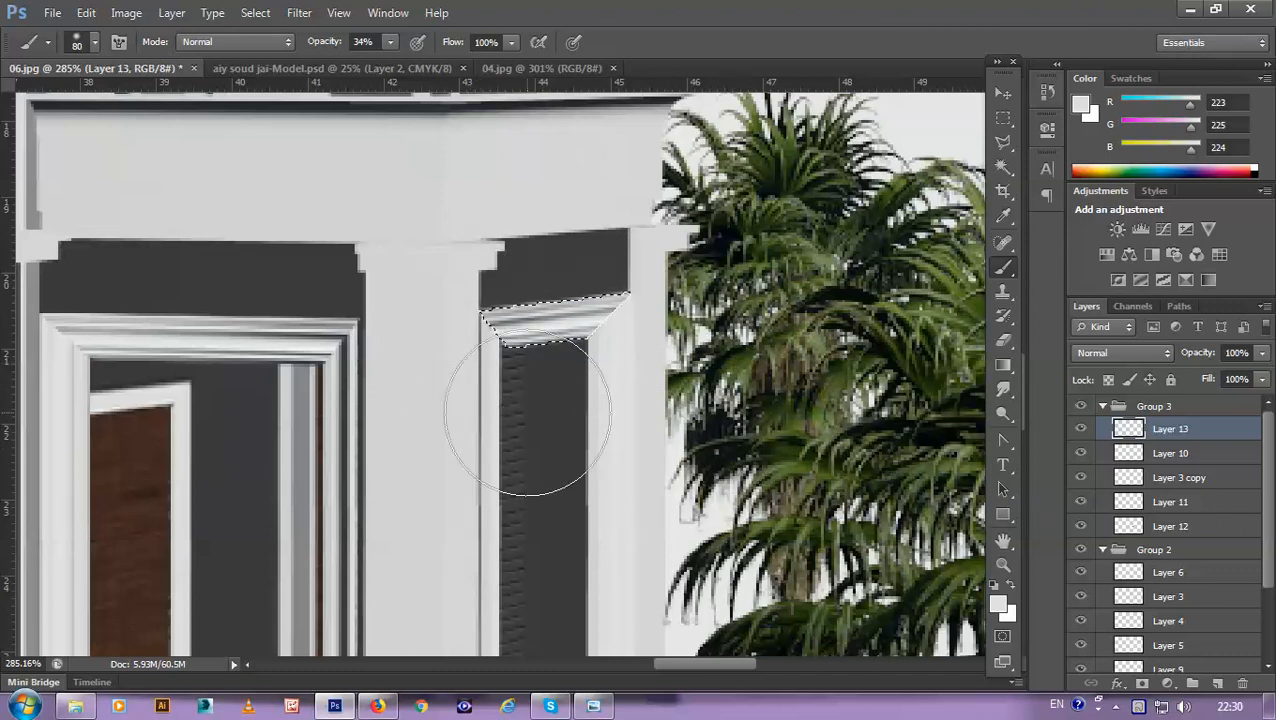
pyautogui.scroll(-4, 614, 424)
pyautogui.press('alt')
pyautogui.scroll(-4, 632, 487)
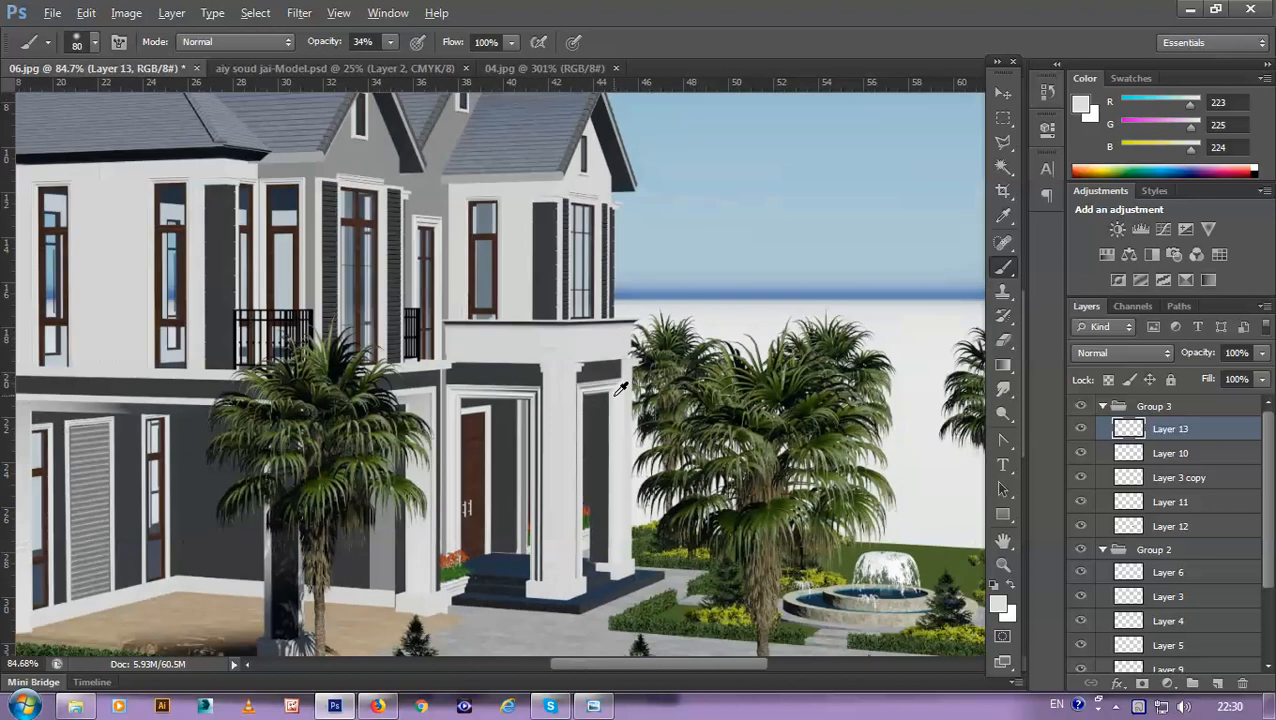
# Step: Stretch the light tint on Layer 13 to 106.67% width so it extends past the side moulding's outer edge beside the column
pyautogui.scroll(5, 594, 403)
pyautogui.scroll(8, 594, 403)
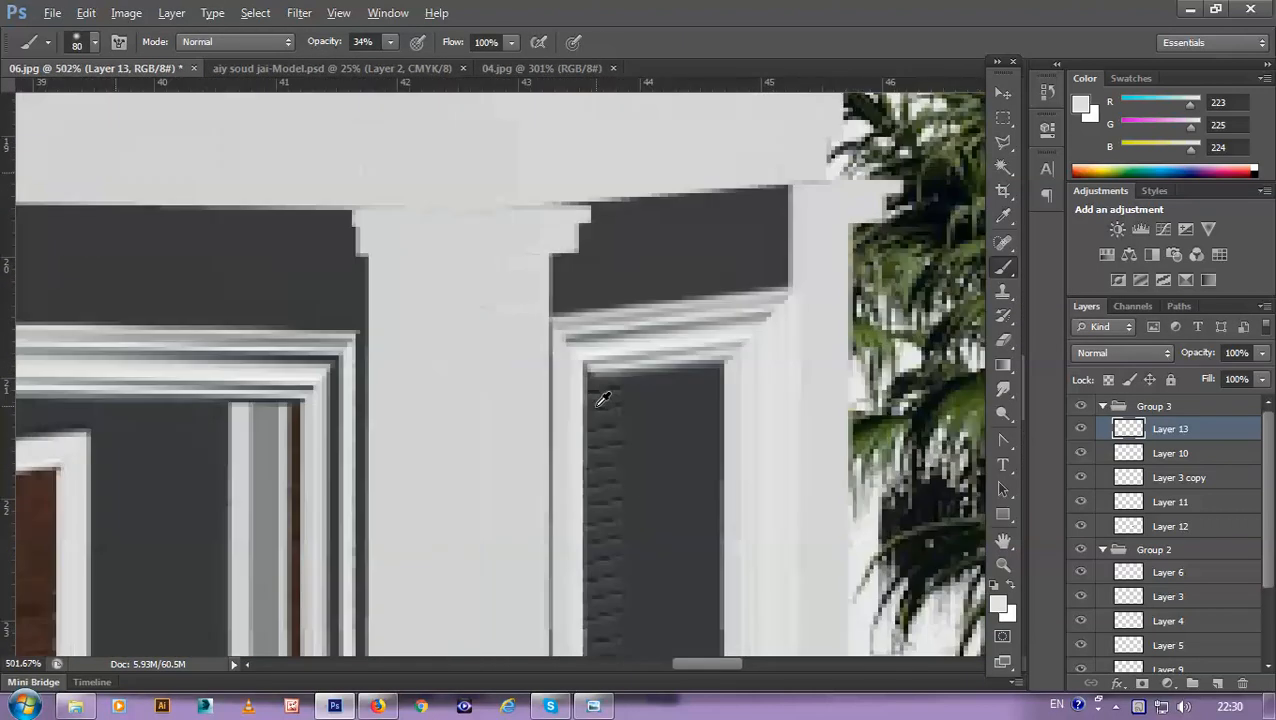
pyautogui.scroll(-3, 602, 396)
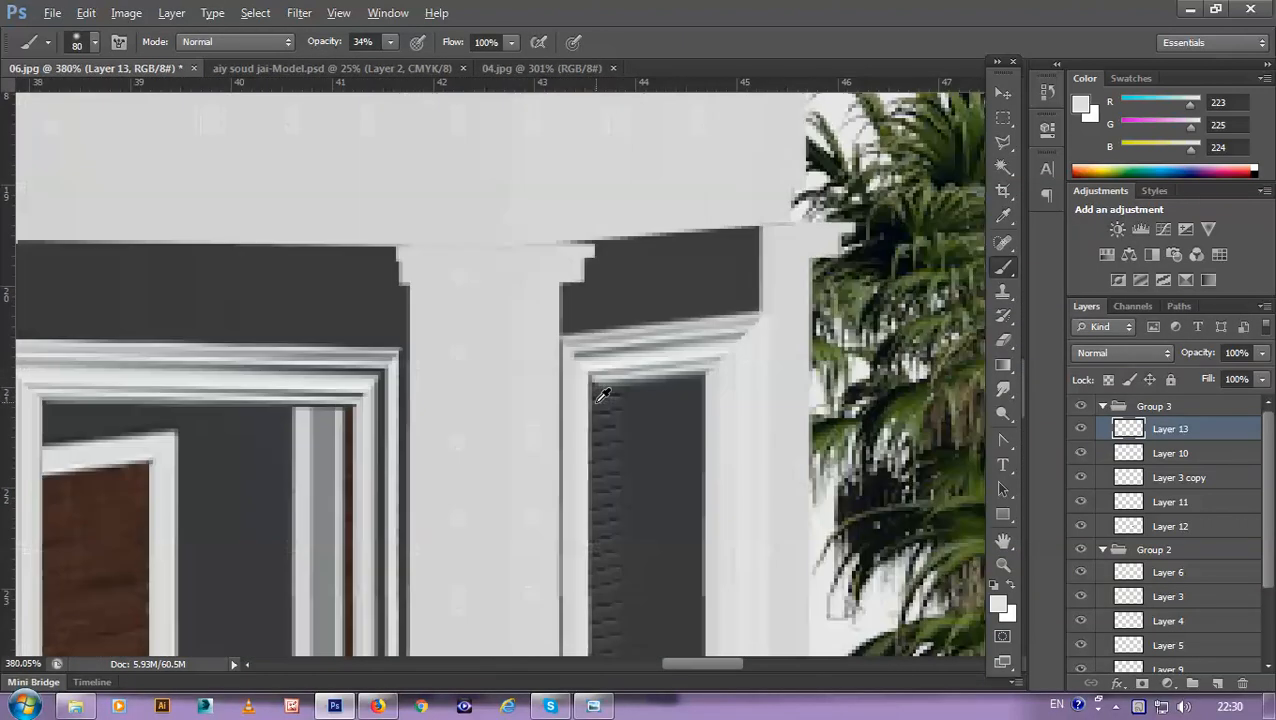
pyautogui.hotkey('ctrl', 't')
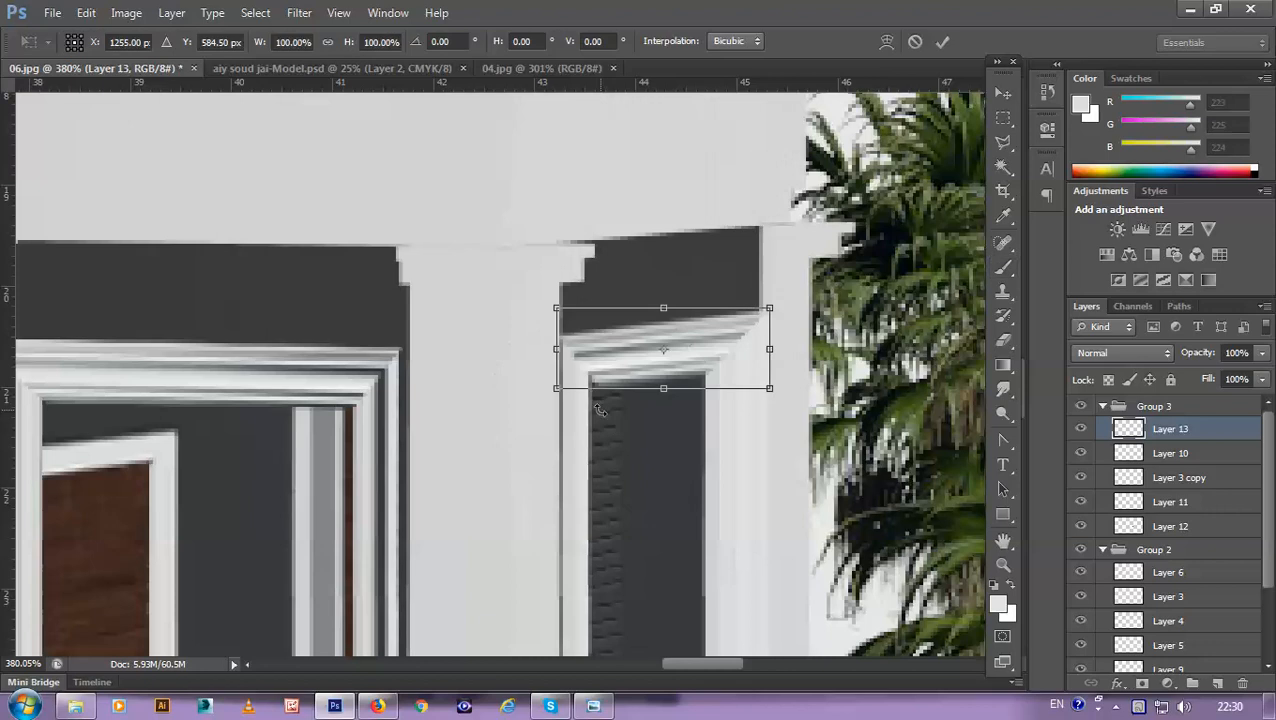
pyautogui.moveTo(557, 349); pyautogui.dragTo(541, 350)
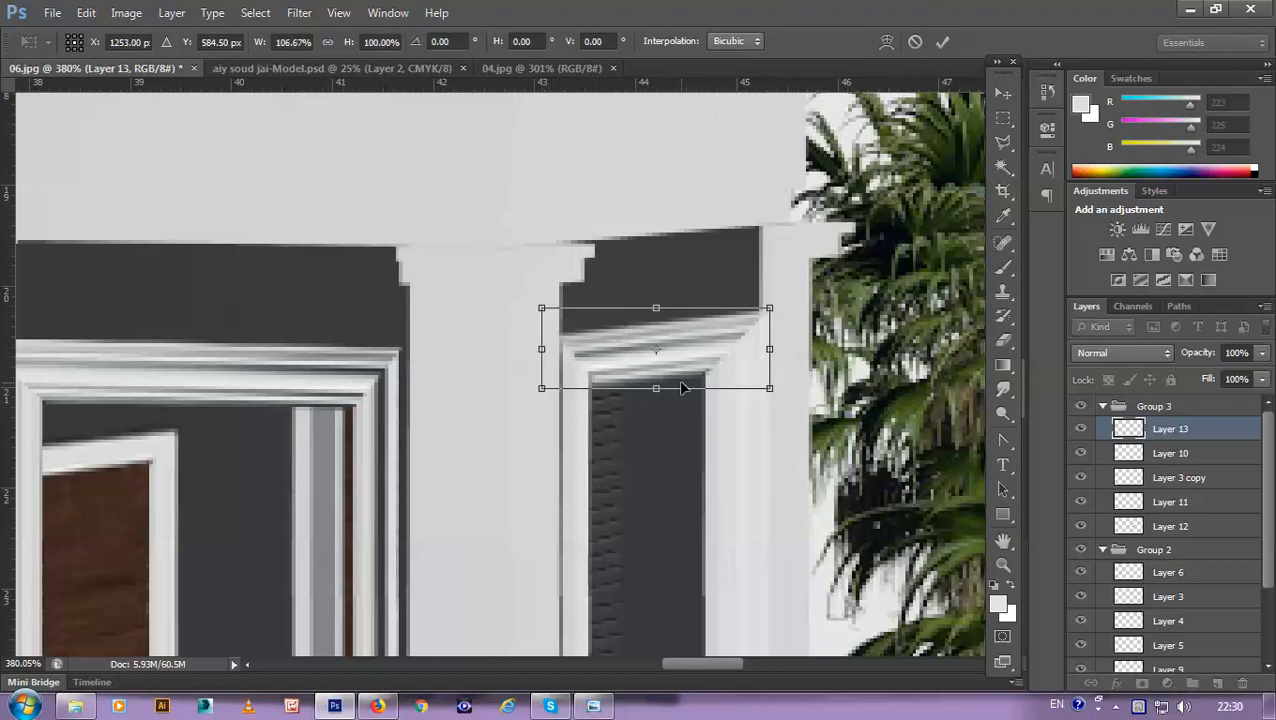
pyautogui.press('Return')
# Step: Collapse Group 3 and toggle its visibility to compare the entrance before and after the retouch
pyautogui.scroll(-2, 685, 370)
pyautogui.scroll(-5, 685, 370)
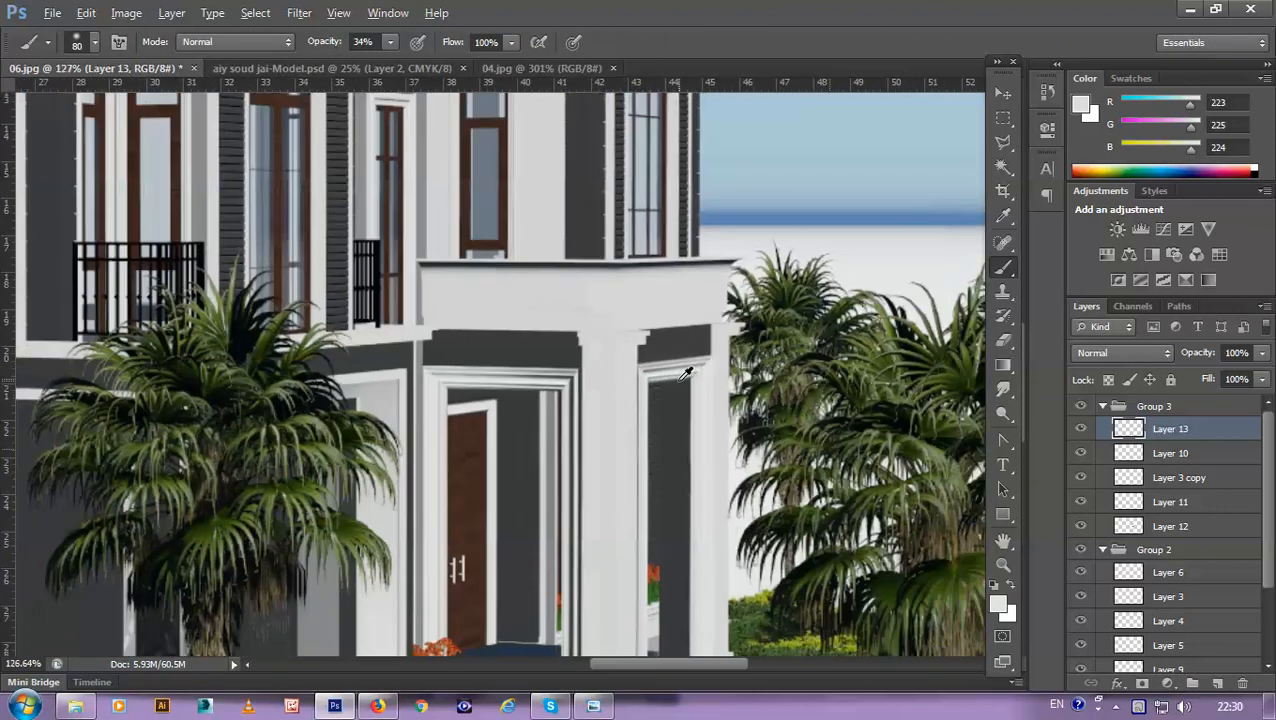
pyautogui.scroll(2, 689, 428)
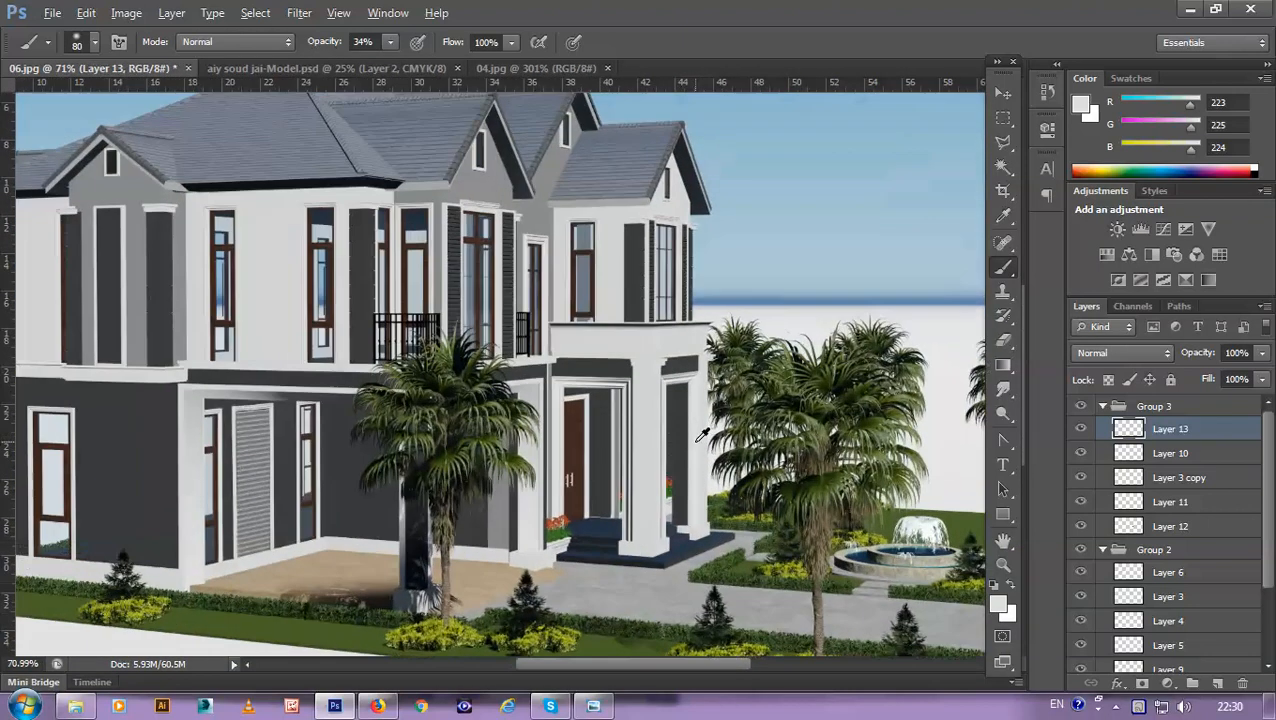
pyautogui.scroll(-2, 704, 437)
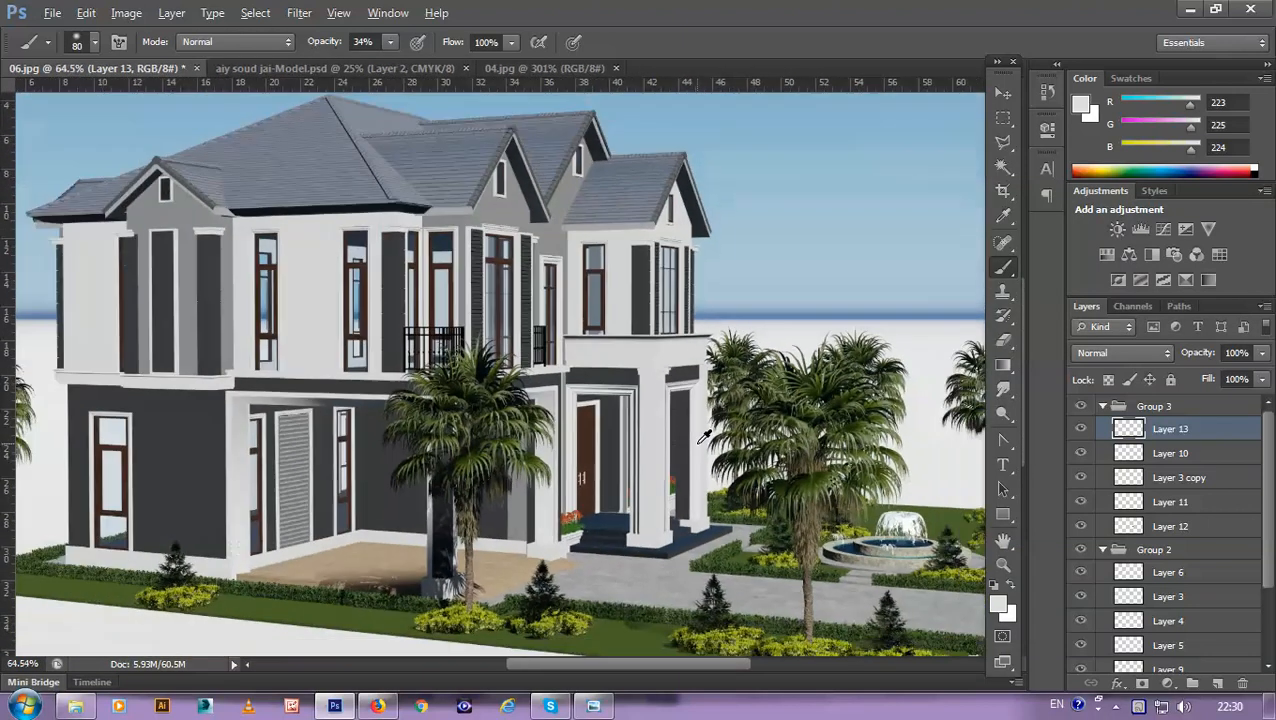
pyautogui.scroll(1, 704, 437)
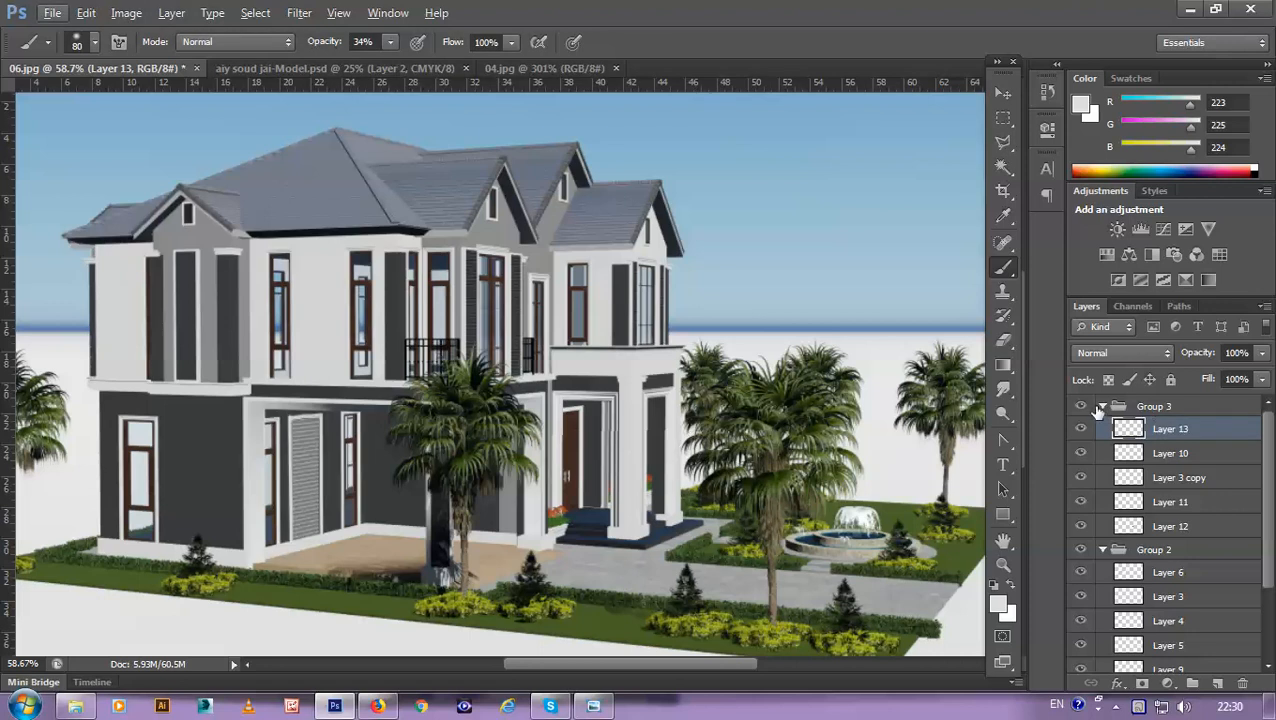
pyautogui.click(1102, 407)
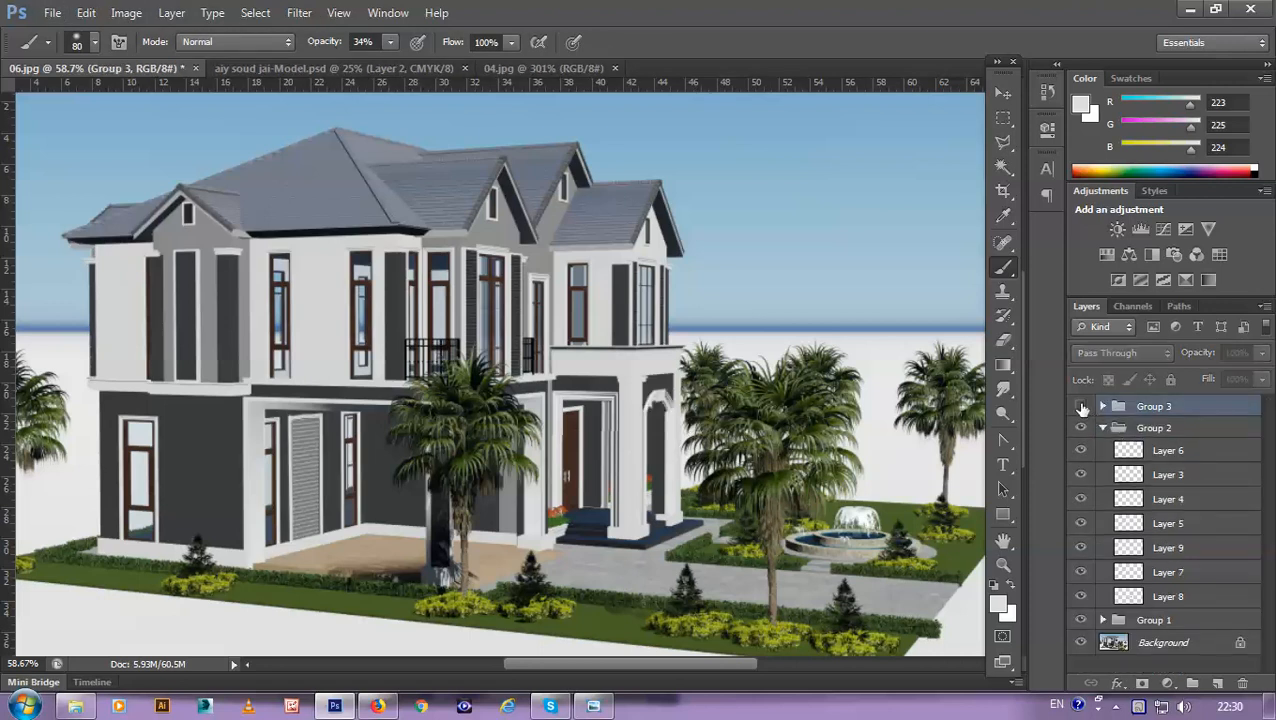
pyautogui.click(1081, 407)
pyautogui.click(1081, 407)
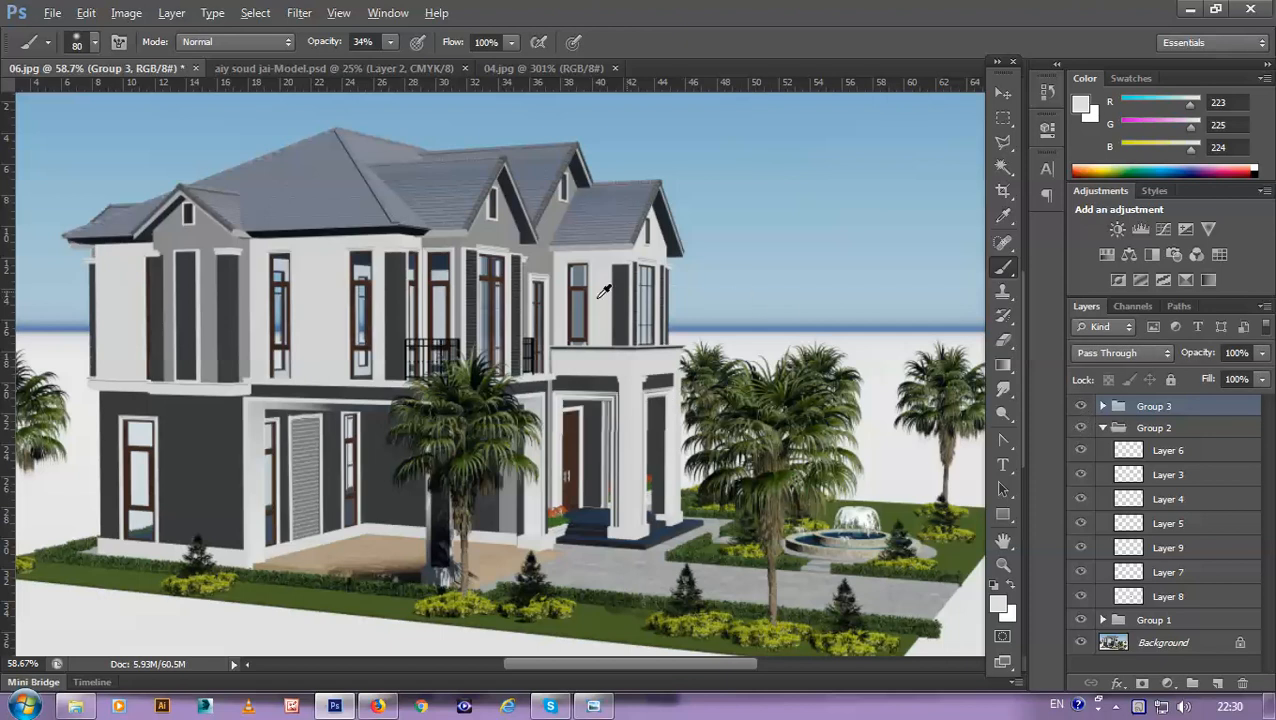
# Step: Examine the small gable at the house's far left end, including its little window and roof edges
pyautogui.scroll(3, 604, 290)
pyautogui.scroll(1, 606, 310)
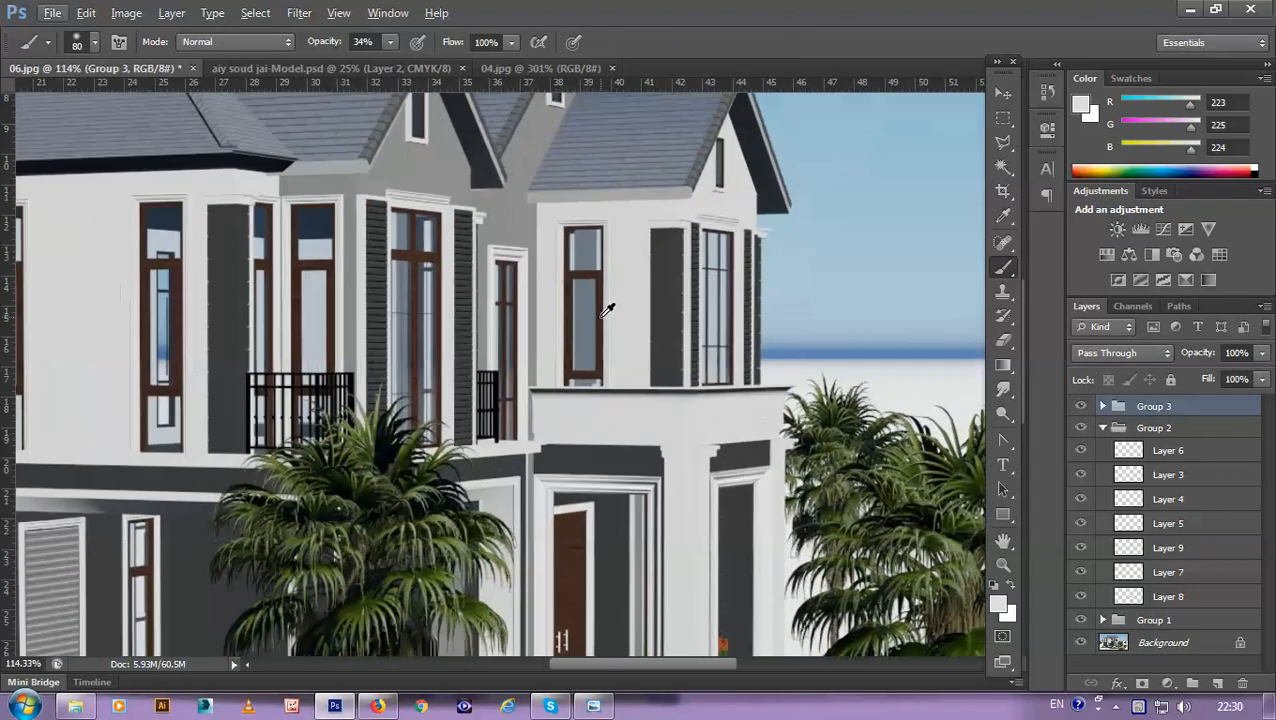
pyautogui.moveTo(453, 152); pyautogui.dragTo(853, 303)
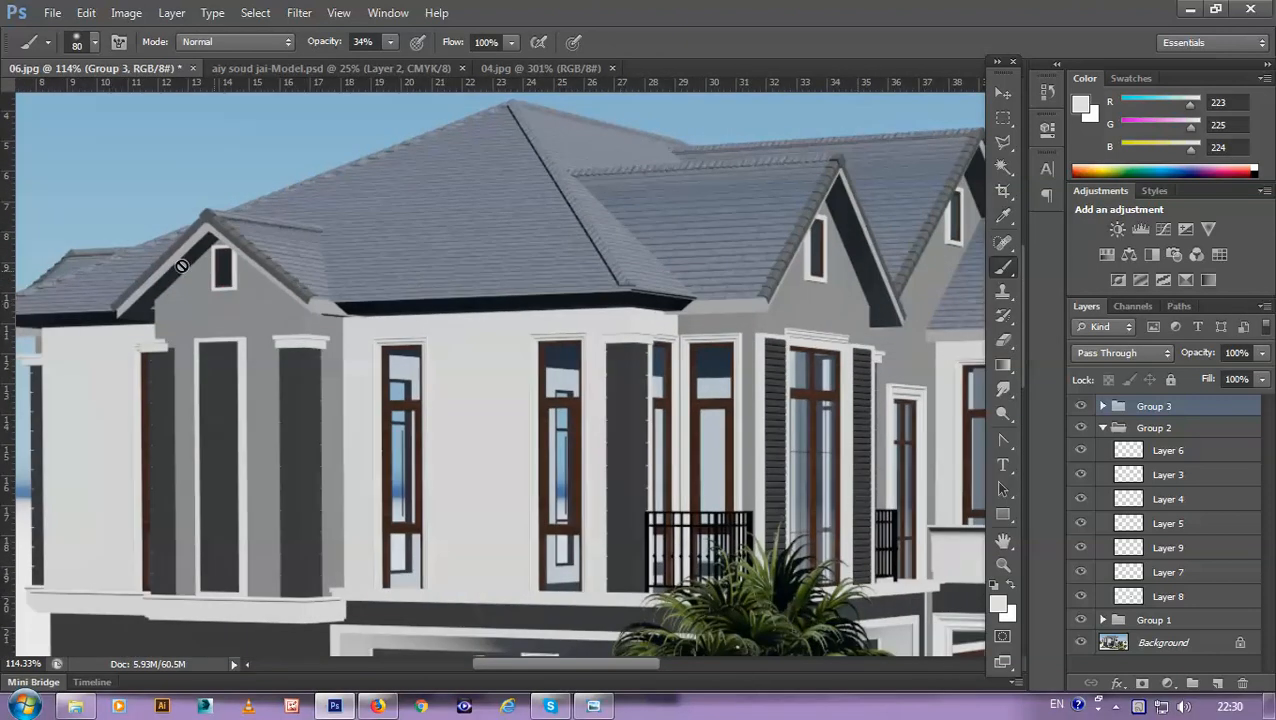
pyautogui.scroll(6, 200, 262)
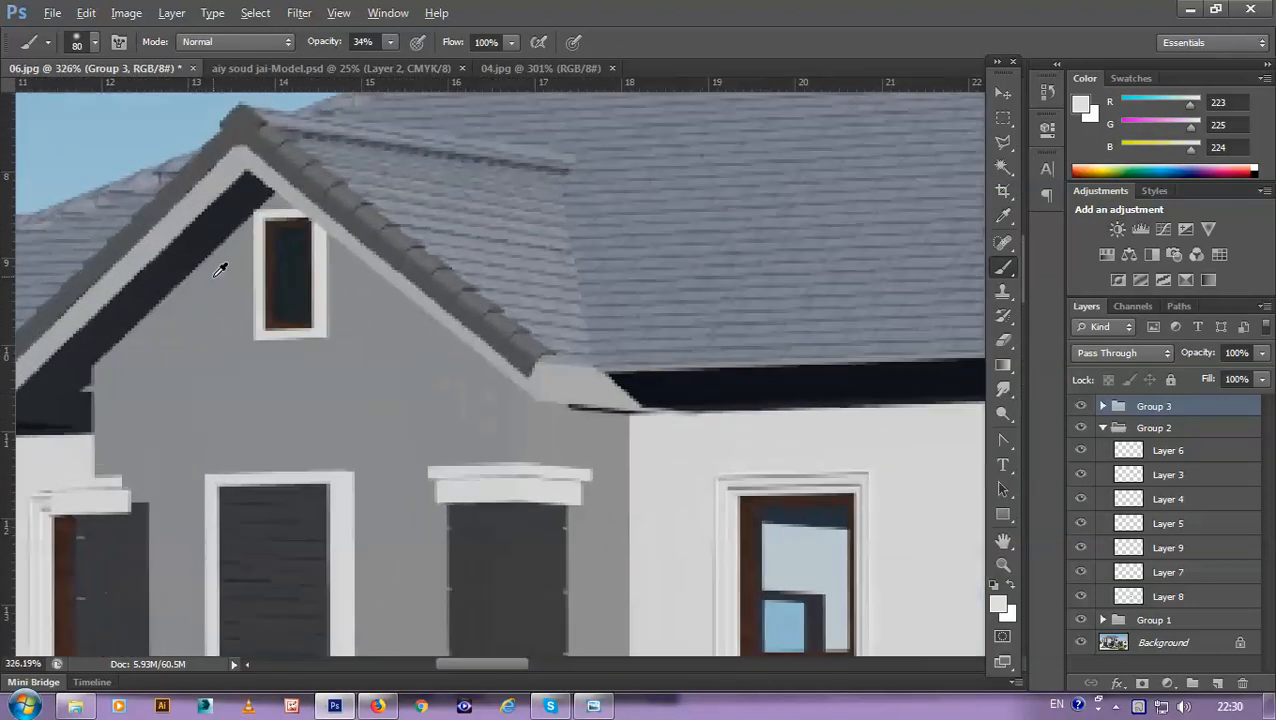
pyautogui.scroll(-4, 220, 270)
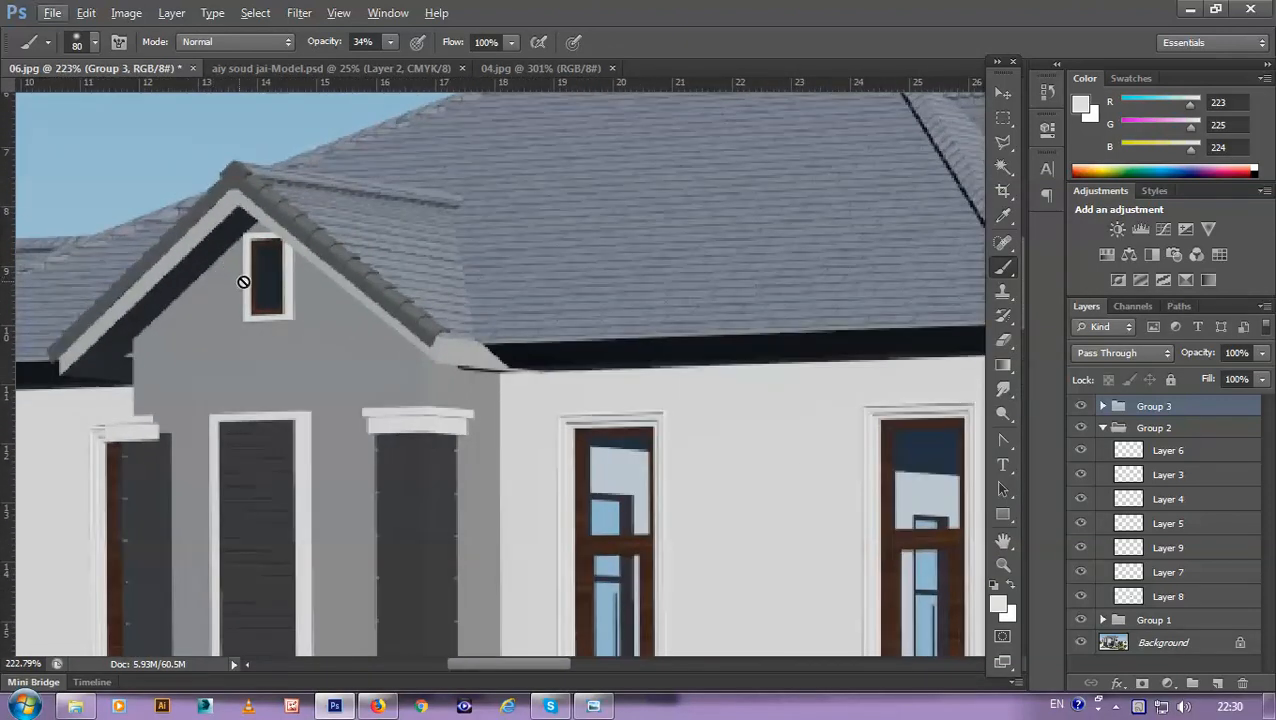
pyautogui.scroll(1, 257, 277)
pyautogui.scroll(-3, 257, 277)
pyautogui.scroll(2, 257, 277)
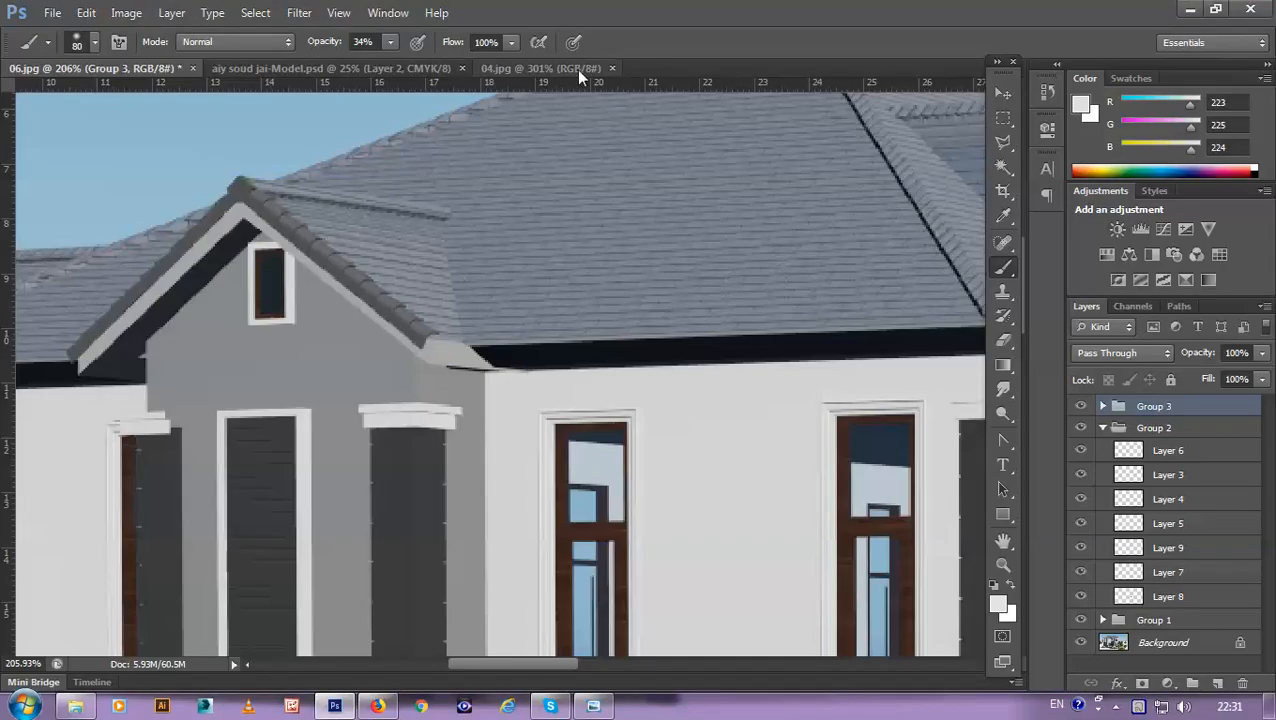
# Step: Close the 04.jpg document and copy the entire wooden gable artwork on Layer 2 of aiy soud jai-Model.psd
pyautogui.click(576, 69)
pyautogui.click(612, 68)
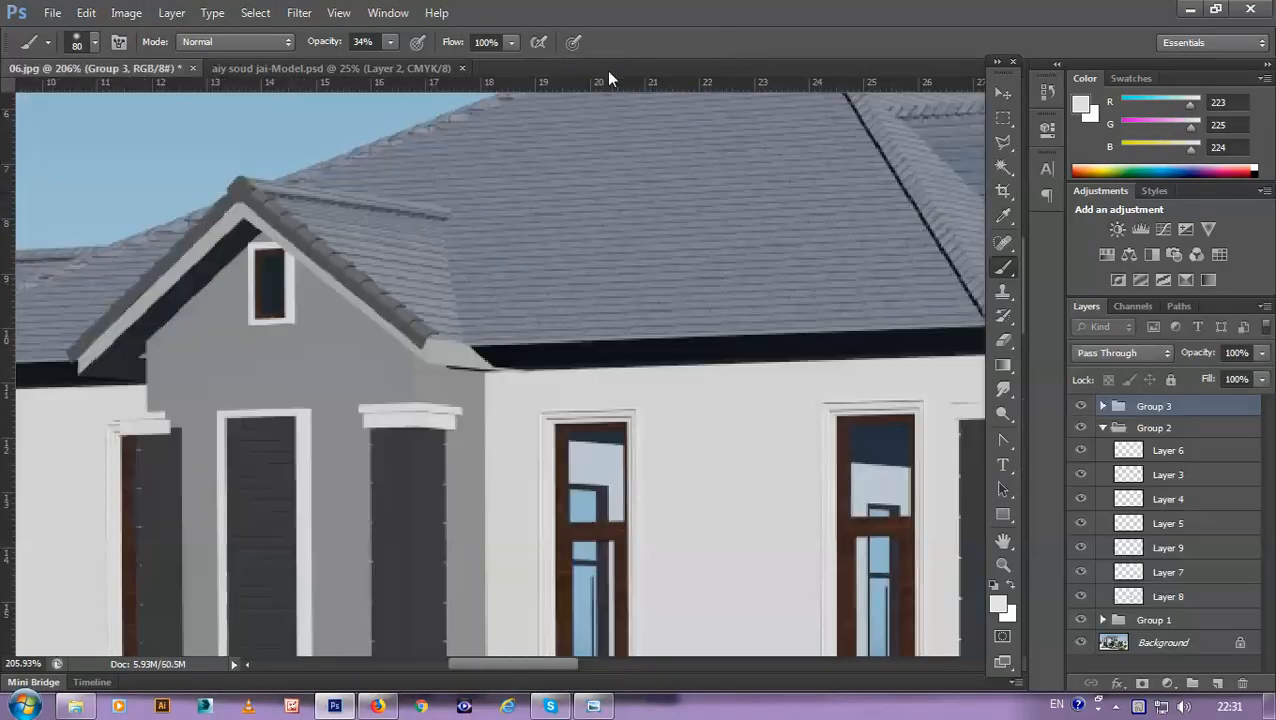
pyautogui.click(307, 69)
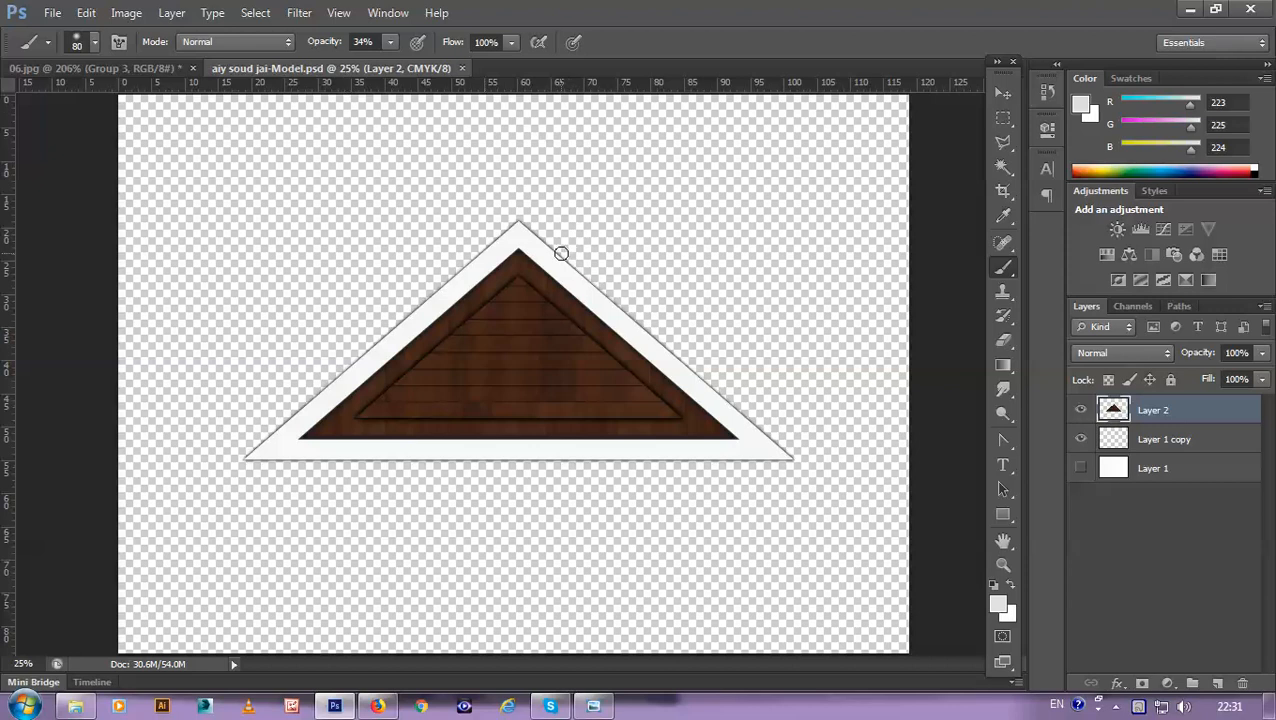
pyautogui.hotkey('ctrl', 'a')
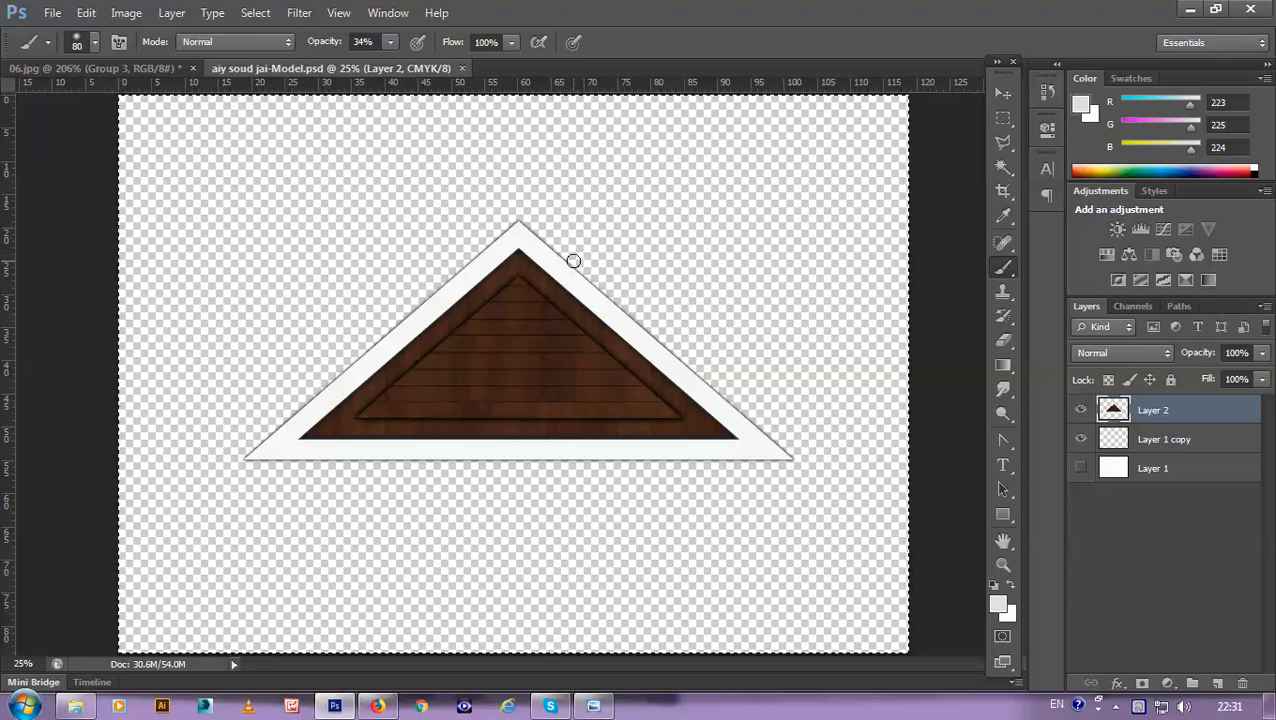
# Step: Return to the 06.jpg document and collapse Group 2 in the layer stack
pyautogui.click(123, 69)
pyautogui.scroll(-3, 340, 326)
pyautogui.scroll(-2, 340, 326)
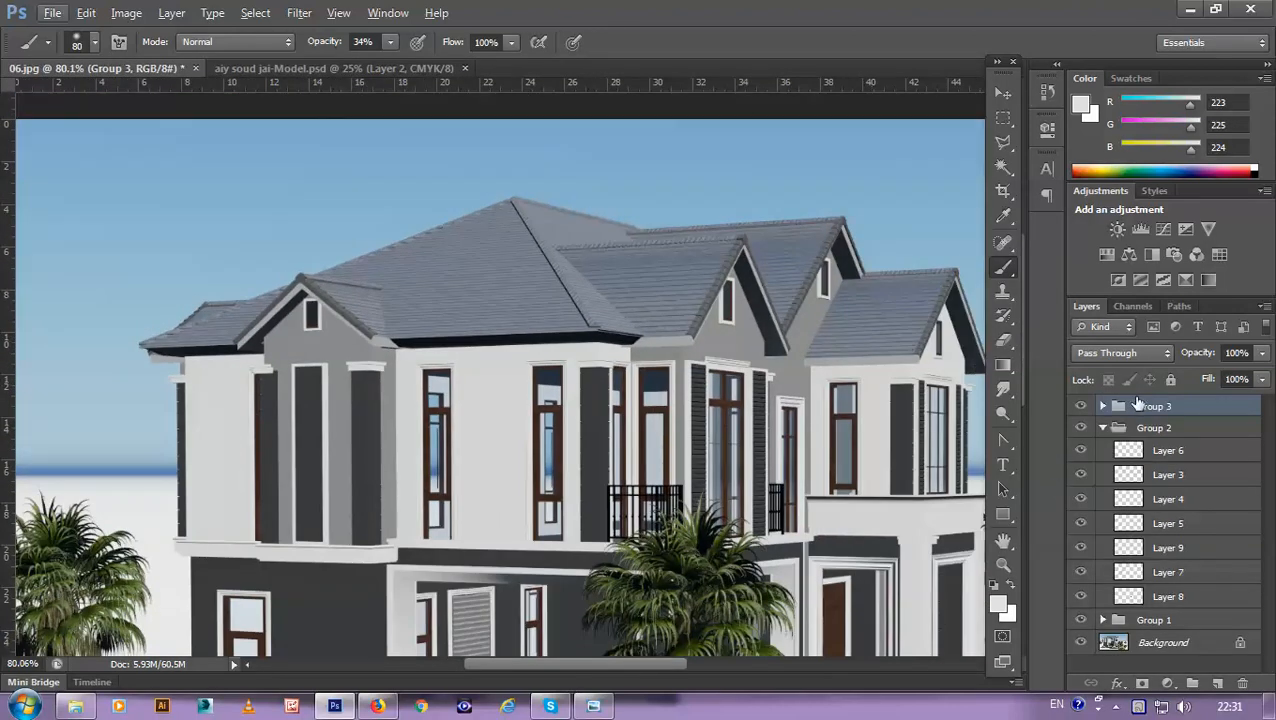
pyautogui.click(1111, 429)
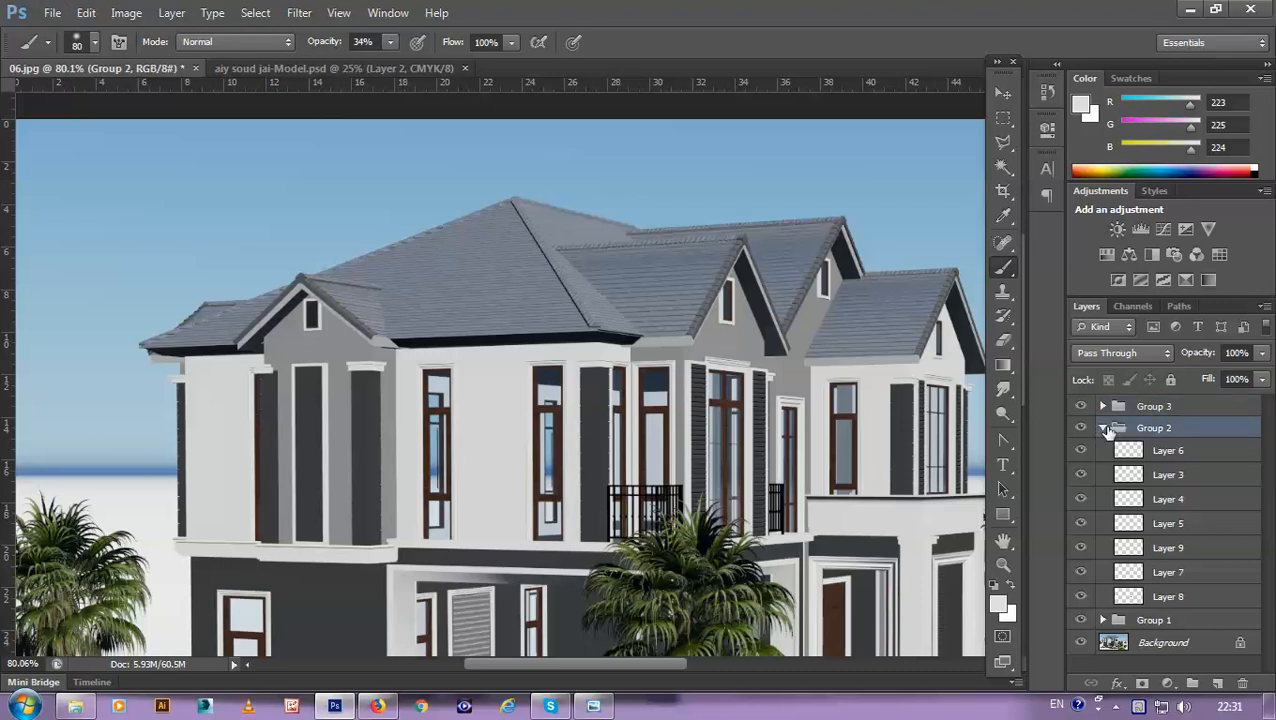
pyautogui.click(1103, 428)
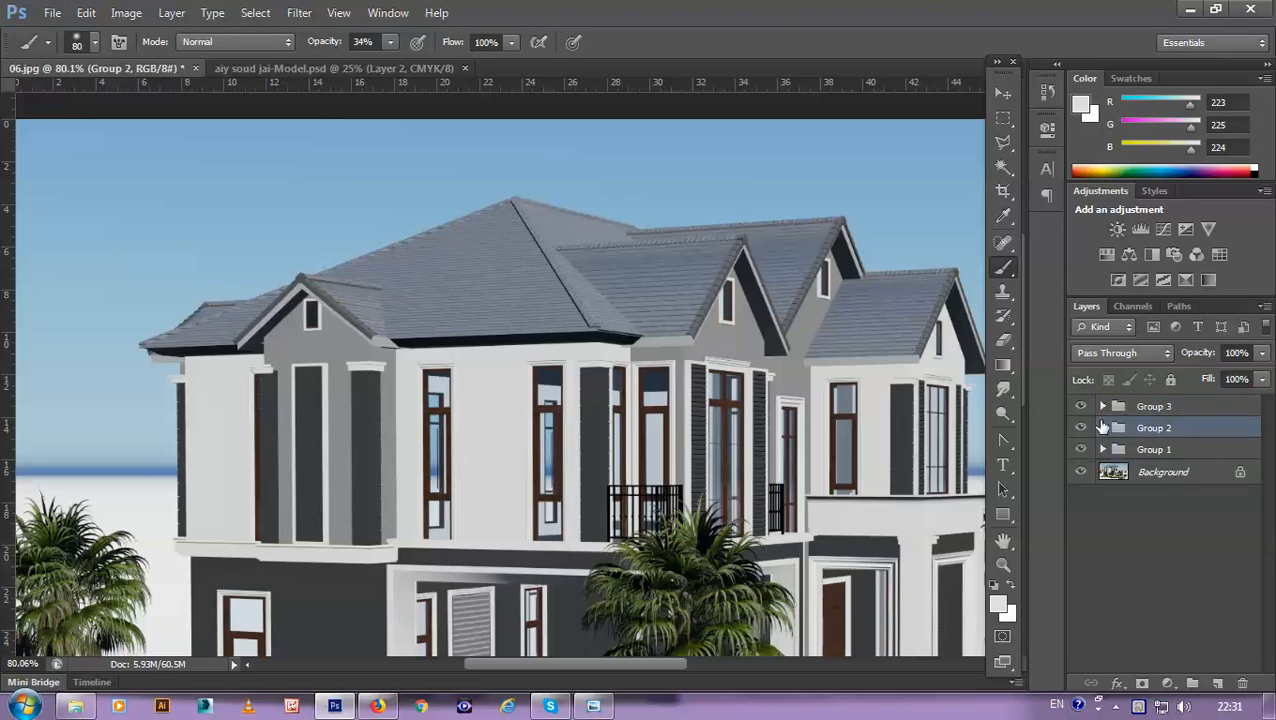
# Step: Create a new group above Group 3 and paste the copied wooden gable artwork into it
pyautogui.scroll(-4, 600, 295)
pyautogui.scroll(2, 594, 304)
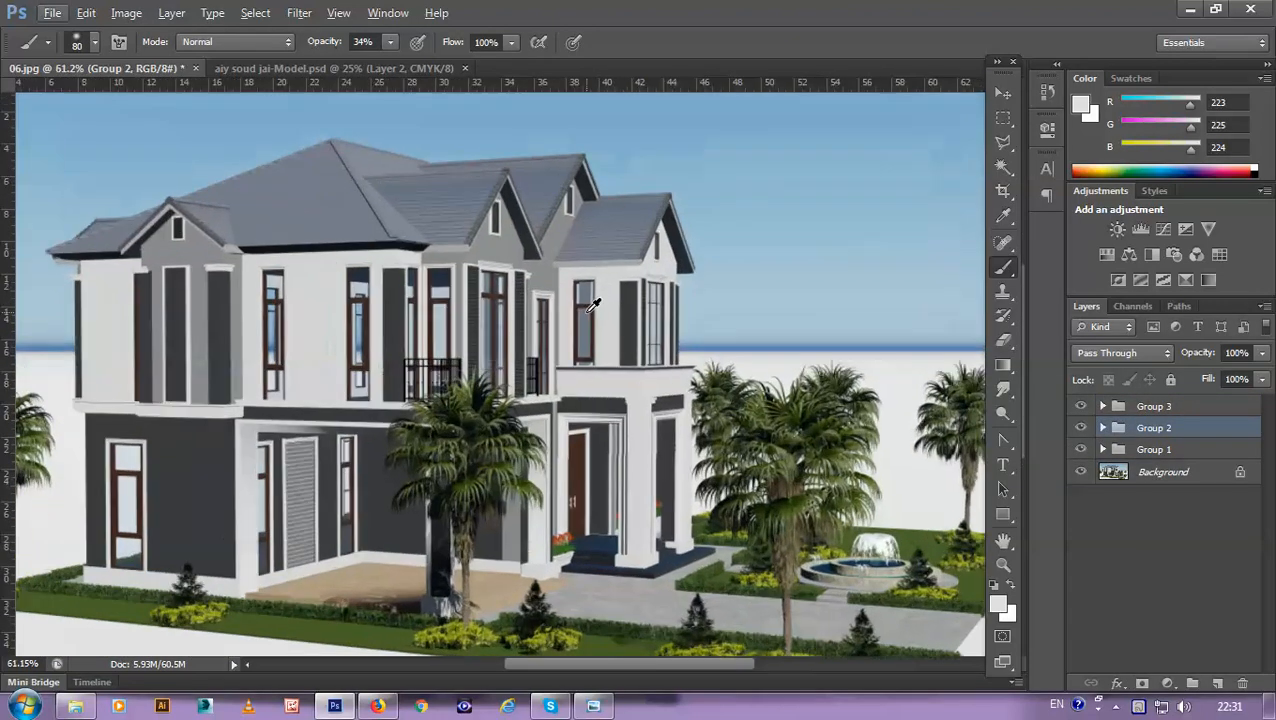
pyautogui.moveTo(455, 338); pyautogui.dragTo(463, 385)
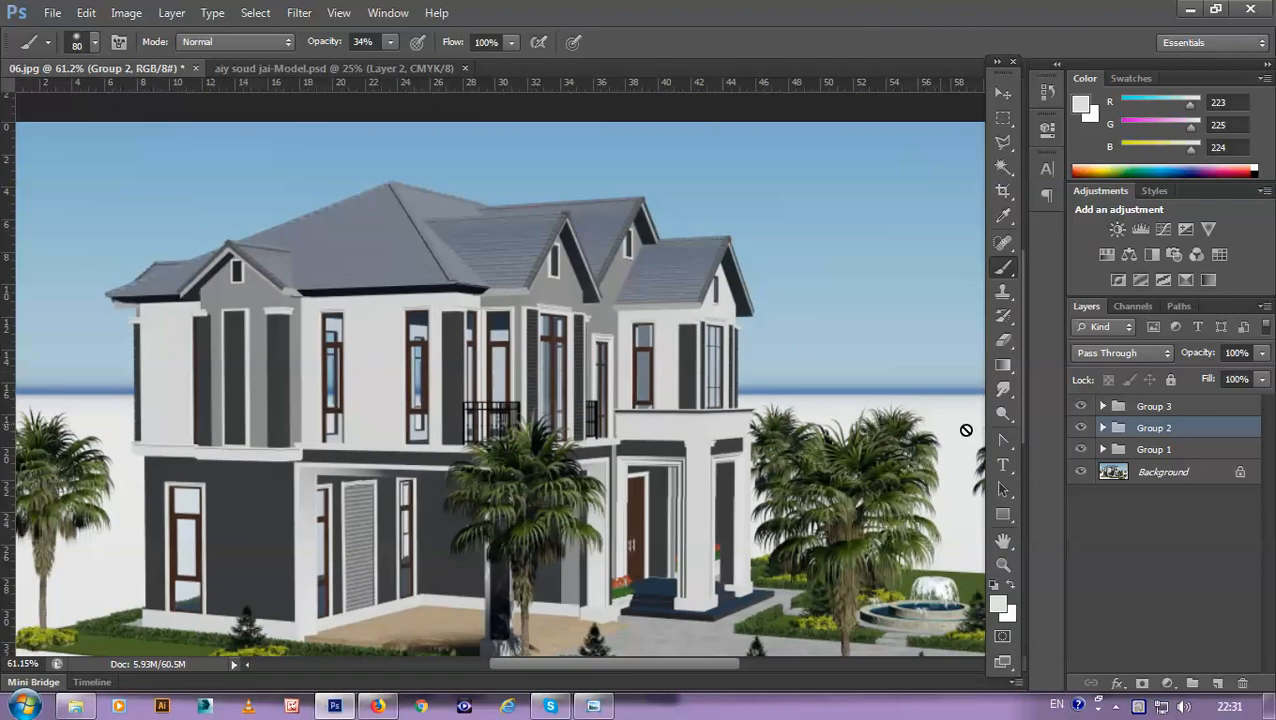
pyautogui.click(1183, 410)
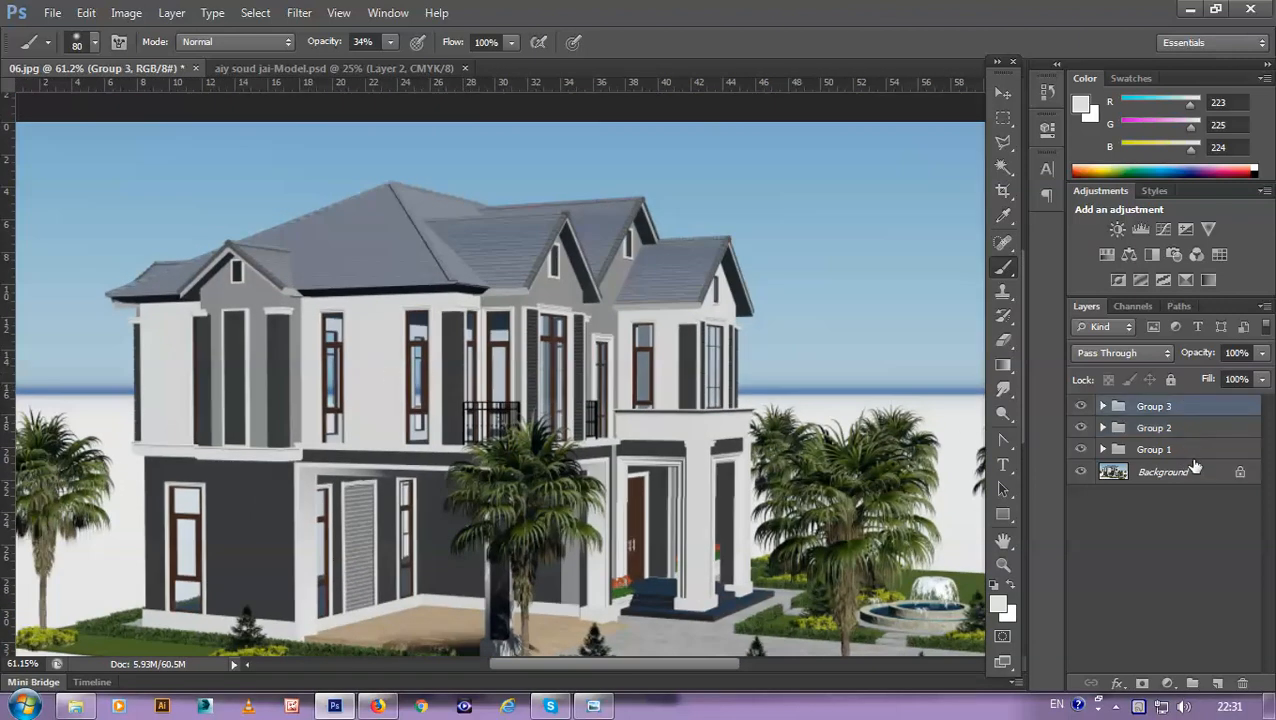
pyautogui.click(1189, 682)
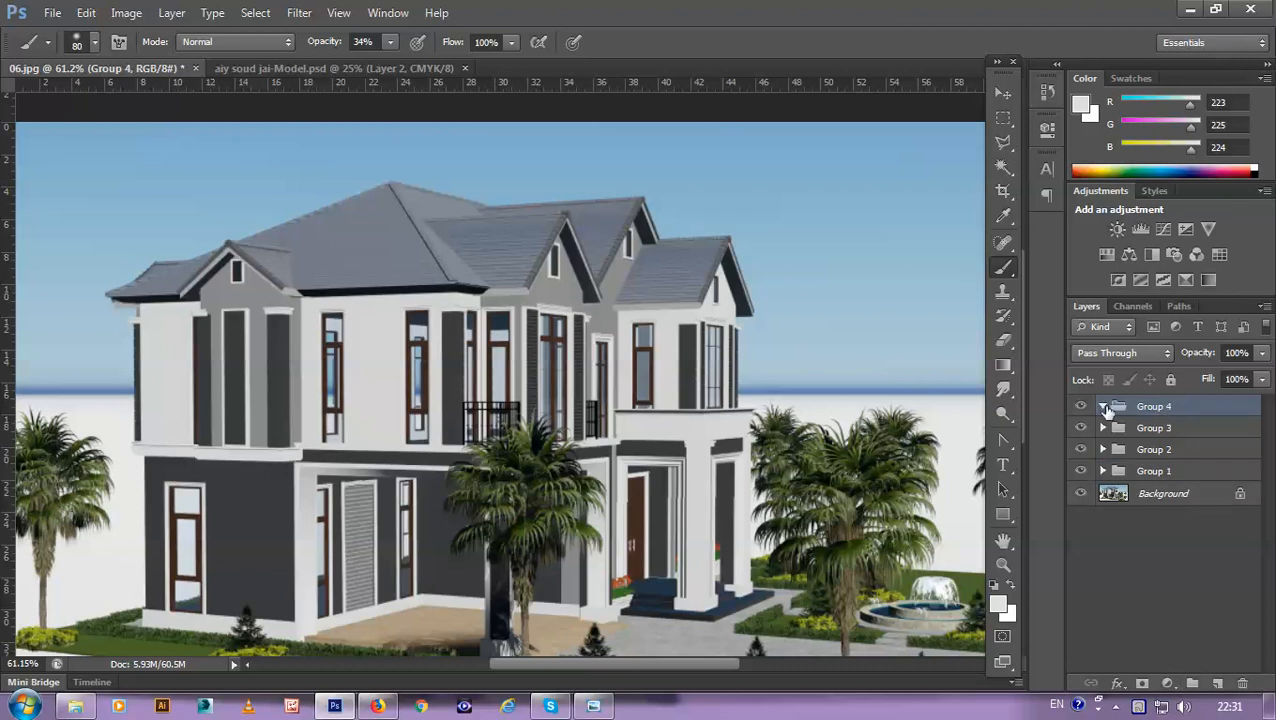
pyautogui.hotkey('ctrl', 'v')
# Step: Scale the pasted wooden gable down to about 5% and place it over the small window in the far-left gable
pyautogui.scroll(-5, 484, 358)
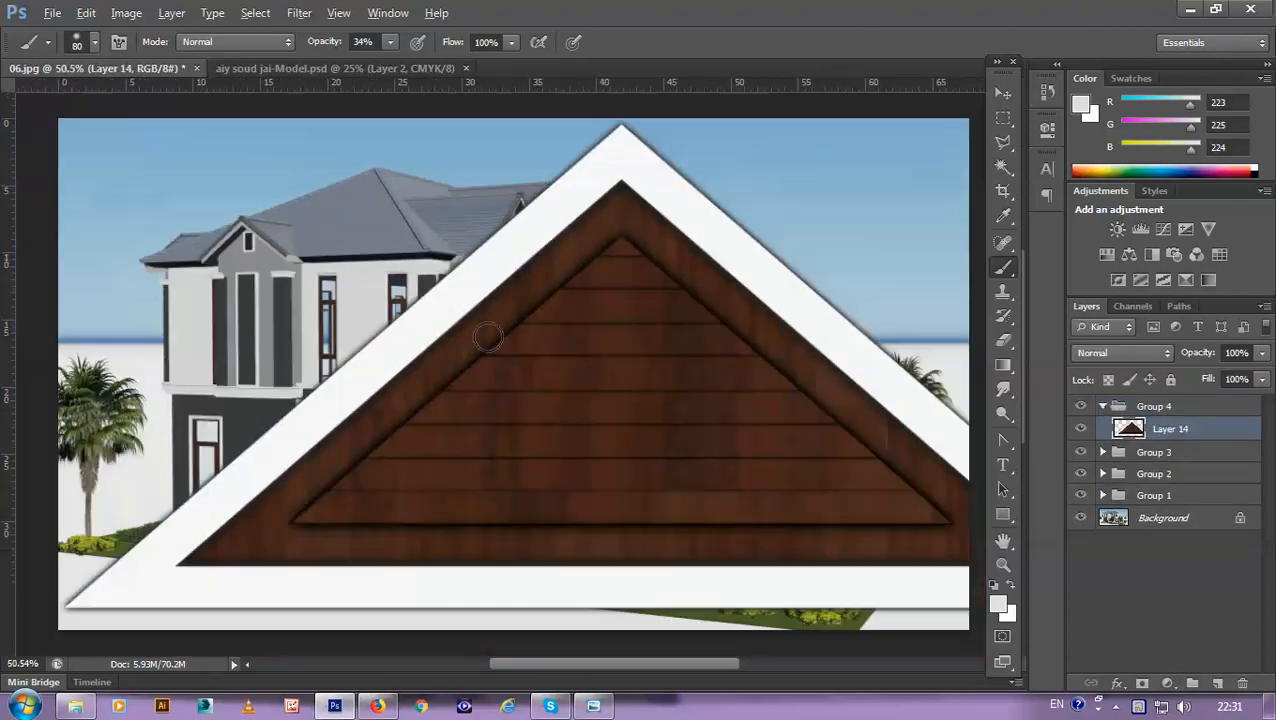
pyautogui.hotkey('ctrl', 't')
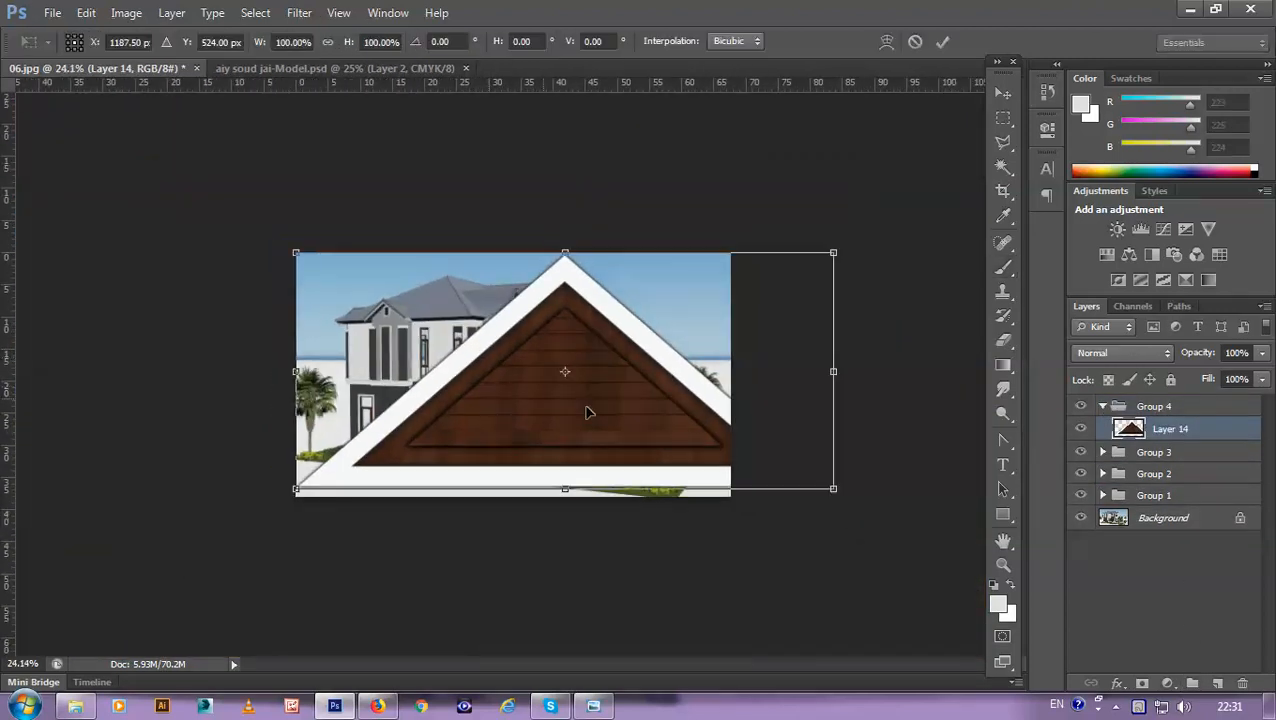
pyautogui.moveTo(834, 492); pyautogui.dragTo(394, 327)
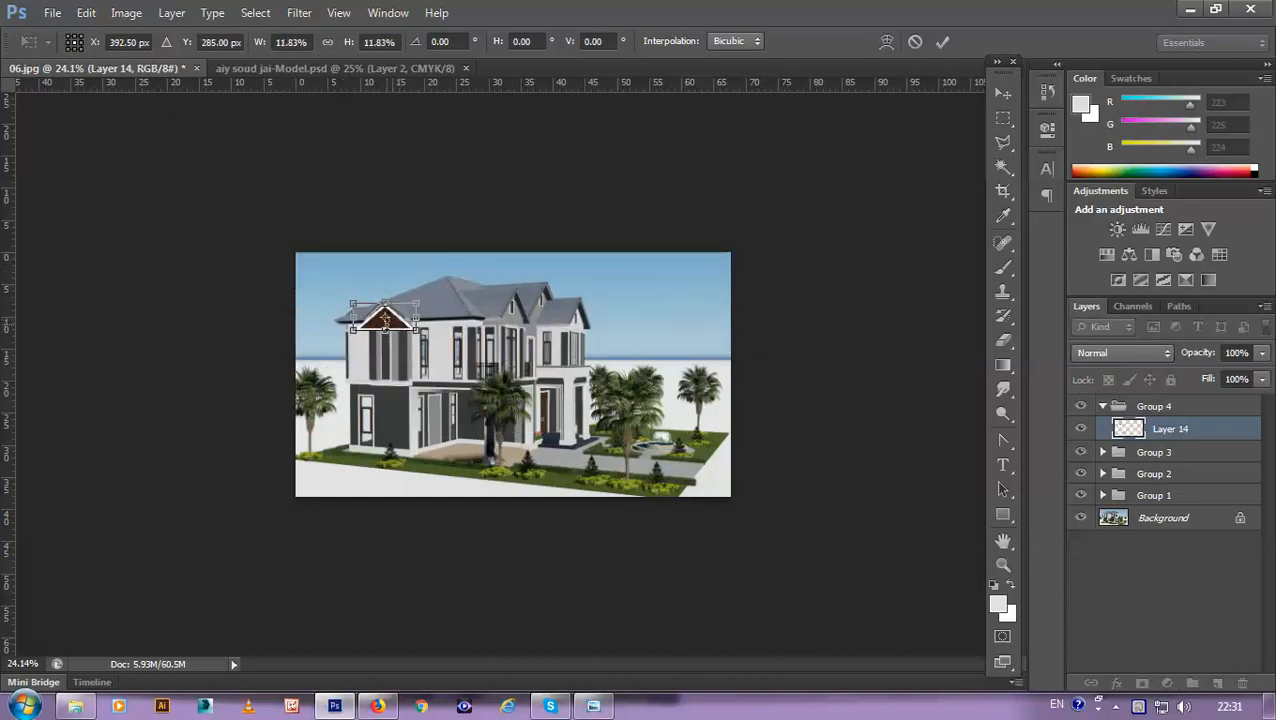
pyautogui.hotkey('ctrl', '0')
pyautogui.scroll(5, 208, 248)
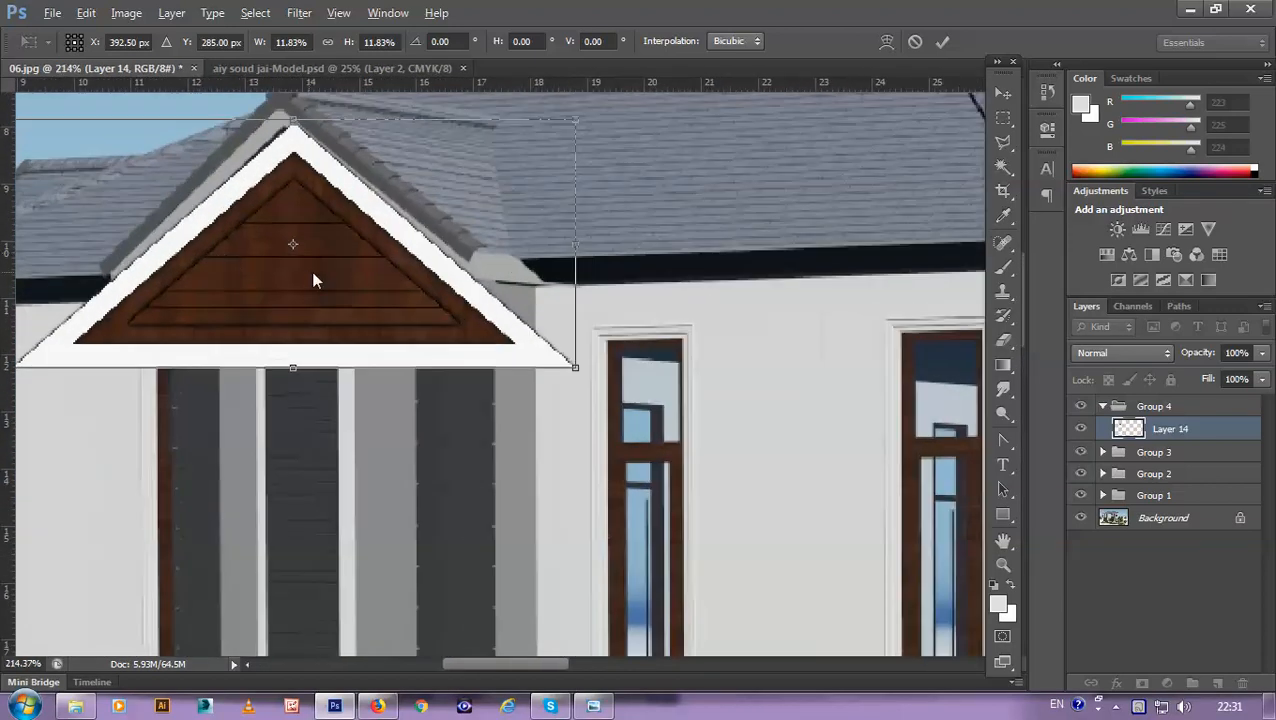
pyautogui.hotkey('alt', 'space')
pyautogui.press('Escape')
pyautogui.moveTo(402, 300); pyautogui.dragTo(594, 366)
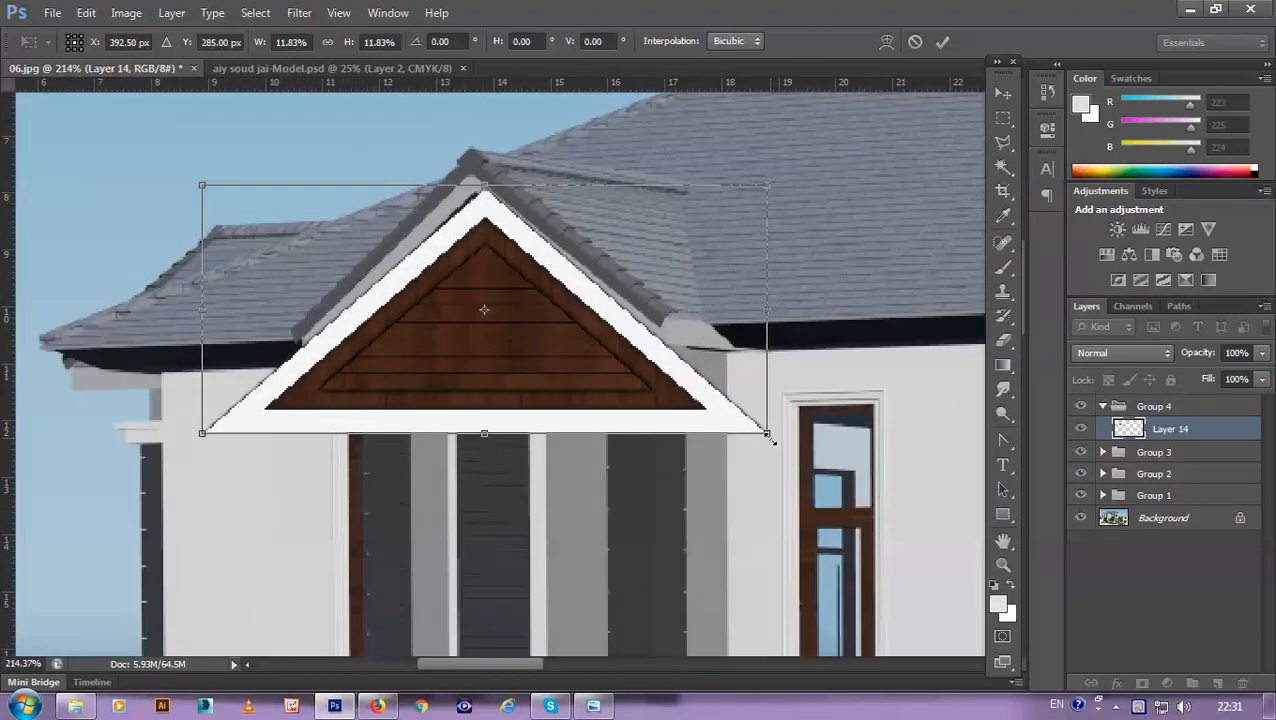
pyautogui.moveTo(768, 436); pyautogui.dragTo(440, 288)
pyautogui.moveTo(380, 256); pyautogui.dragTo(535, 270)
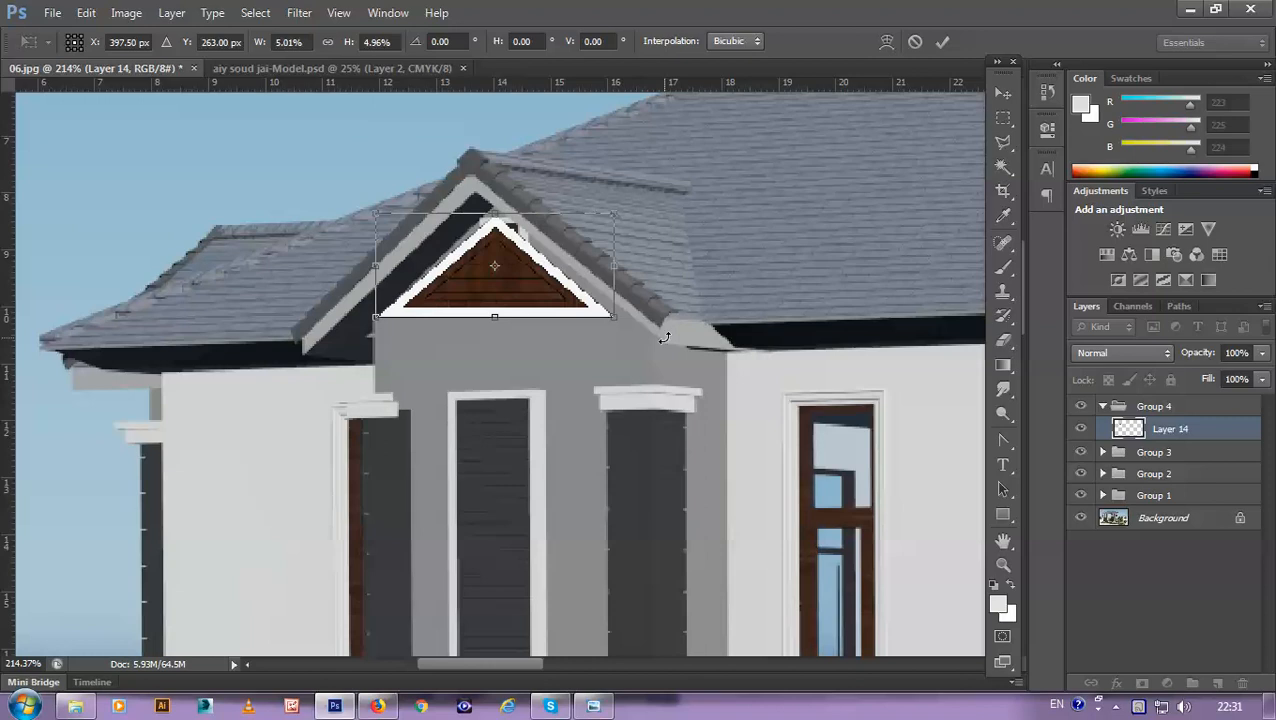
# Step: Scale the triangular wood panel on Layer 14 down to fit the leftmost gable and apply the transform
pyautogui.moveTo(614, 321); pyautogui.dragTo(574, 313)
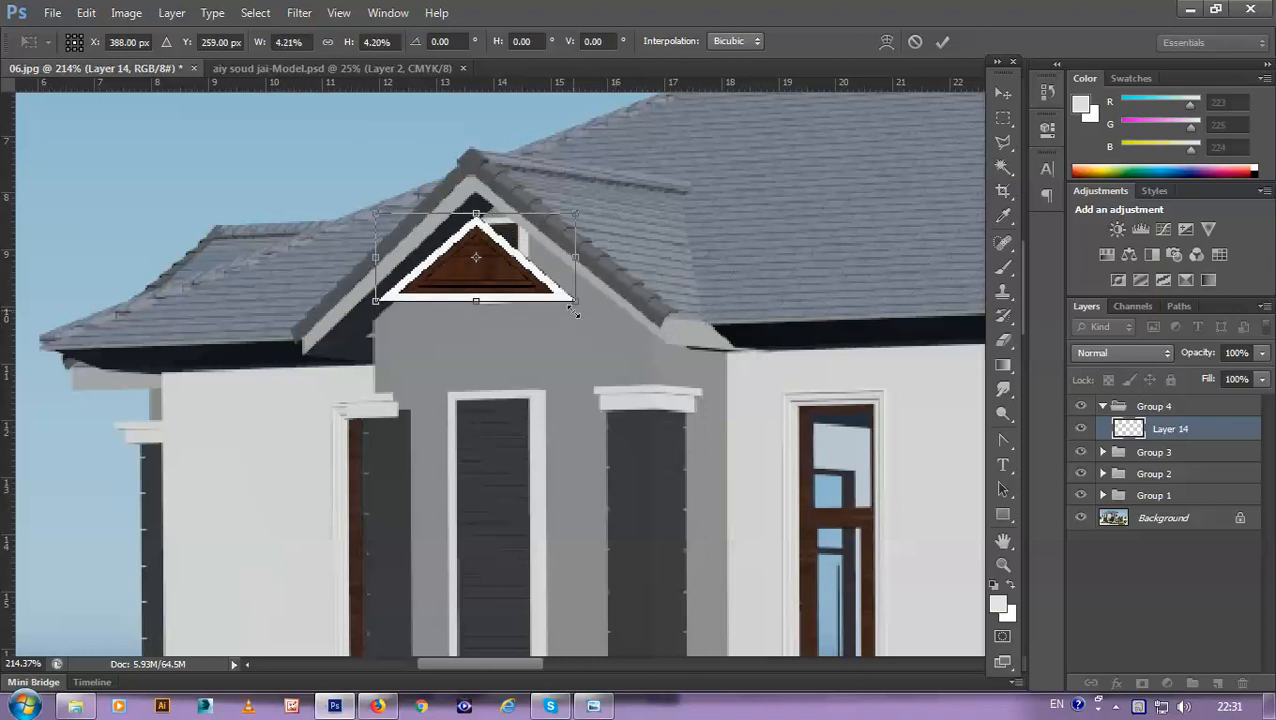
pyautogui.moveTo(581, 308); pyautogui.dragTo(585, 337)
pyautogui.press('Return')
pyautogui.press('b')
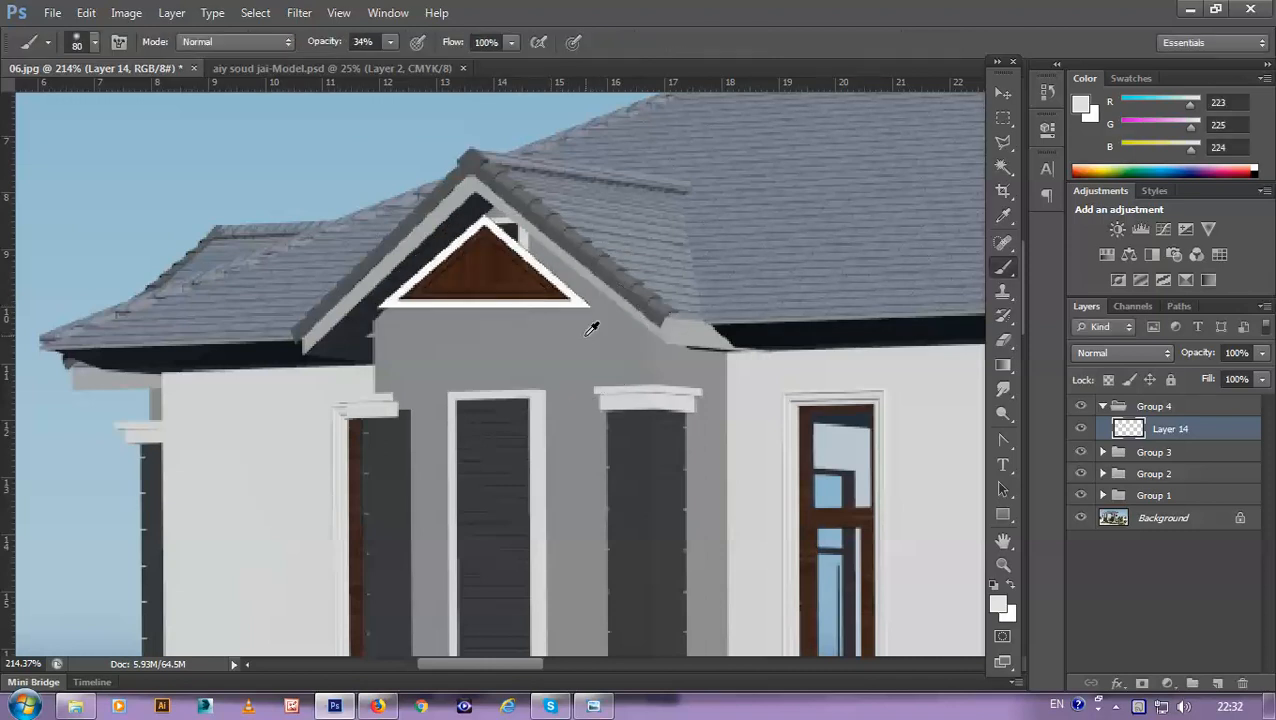
# Step: Duplicate the triangular panel from the leftmost gable and place the copy on the middle gable
pyautogui.scroll(-5, 500, 300)
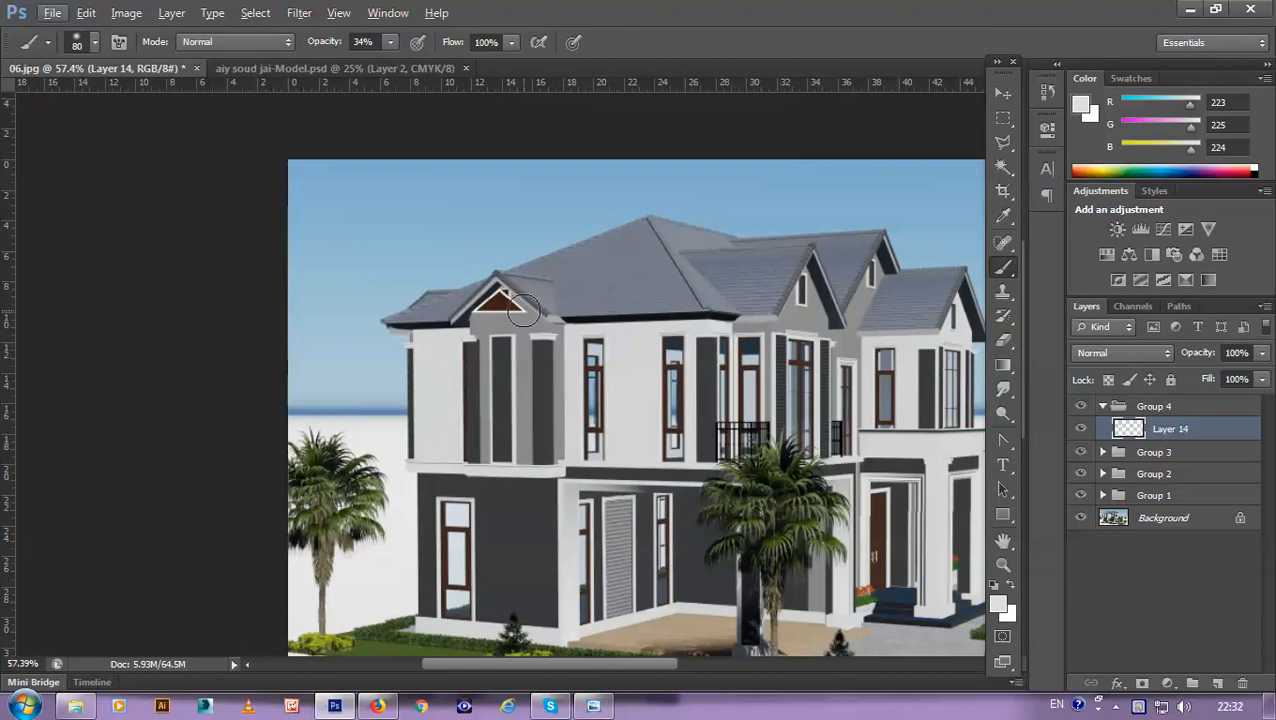
pyautogui.scroll(4, 522, 298)
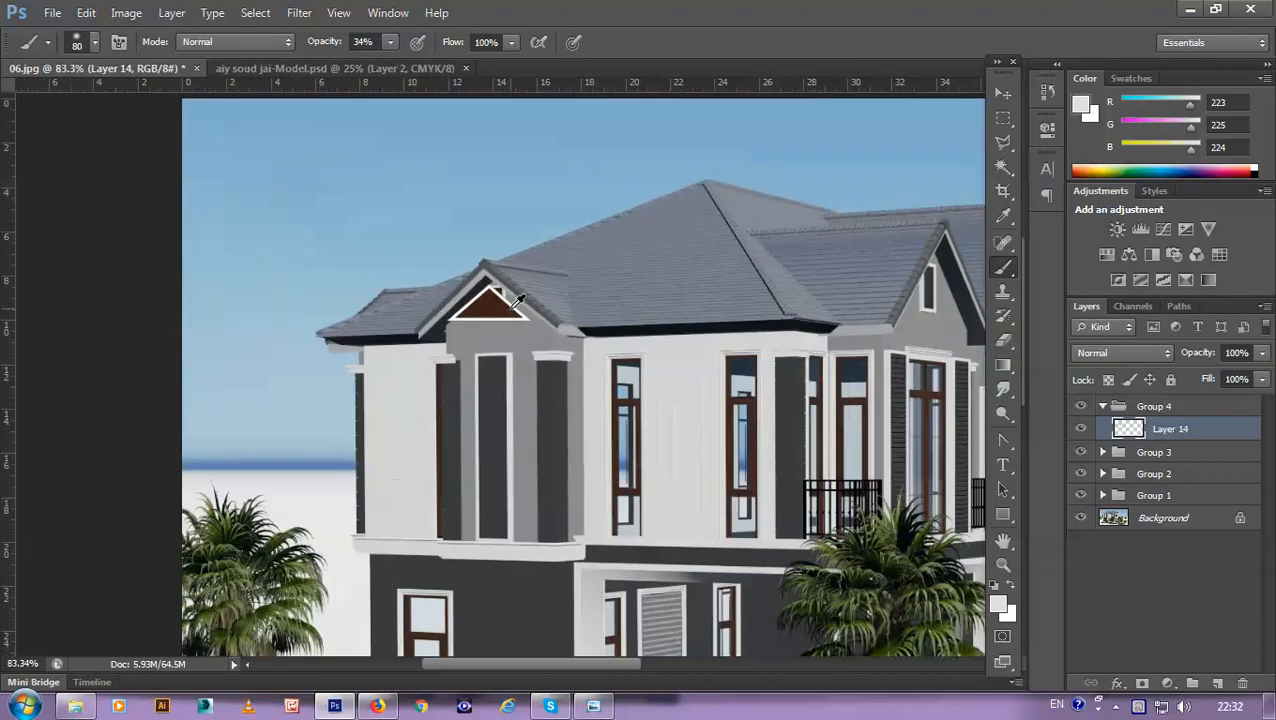
pyautogui.scroll(-2, 441, 319)
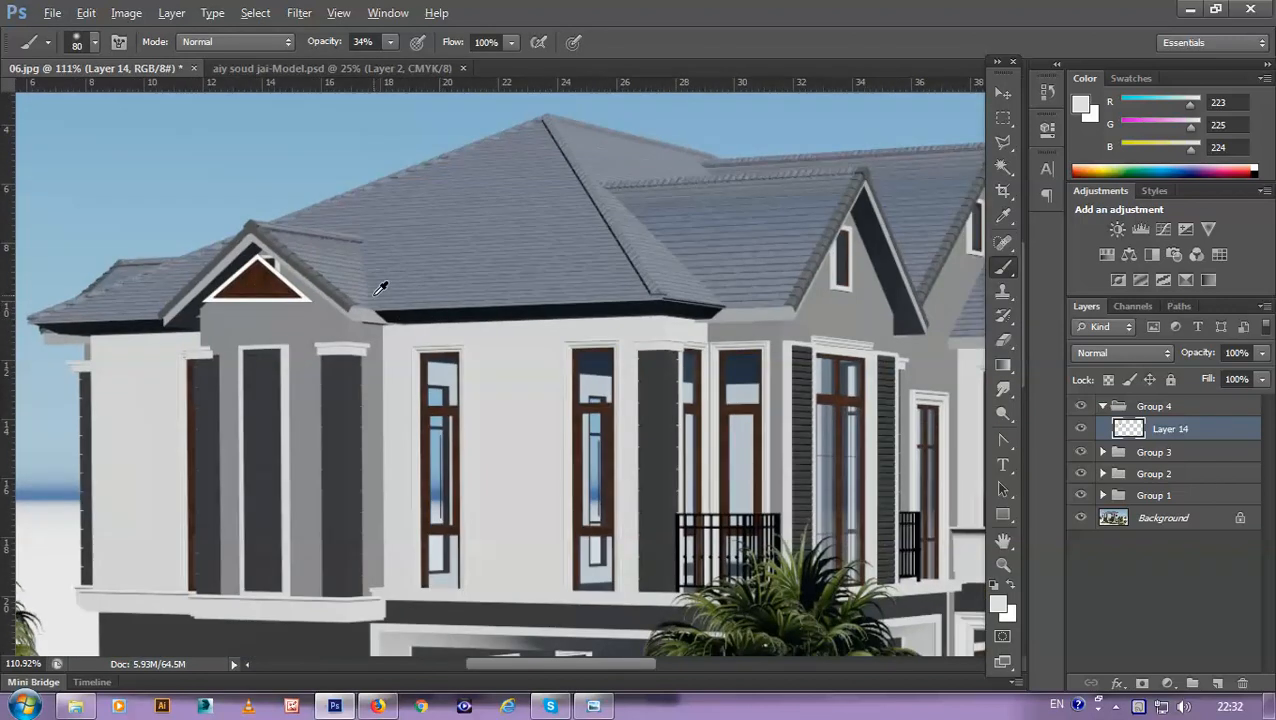
pyautogui.scroll(-1, 379, 285)
pyautogui.scroll(1, 461, 305)
pyautogui.hscroll(3, 510, 305)
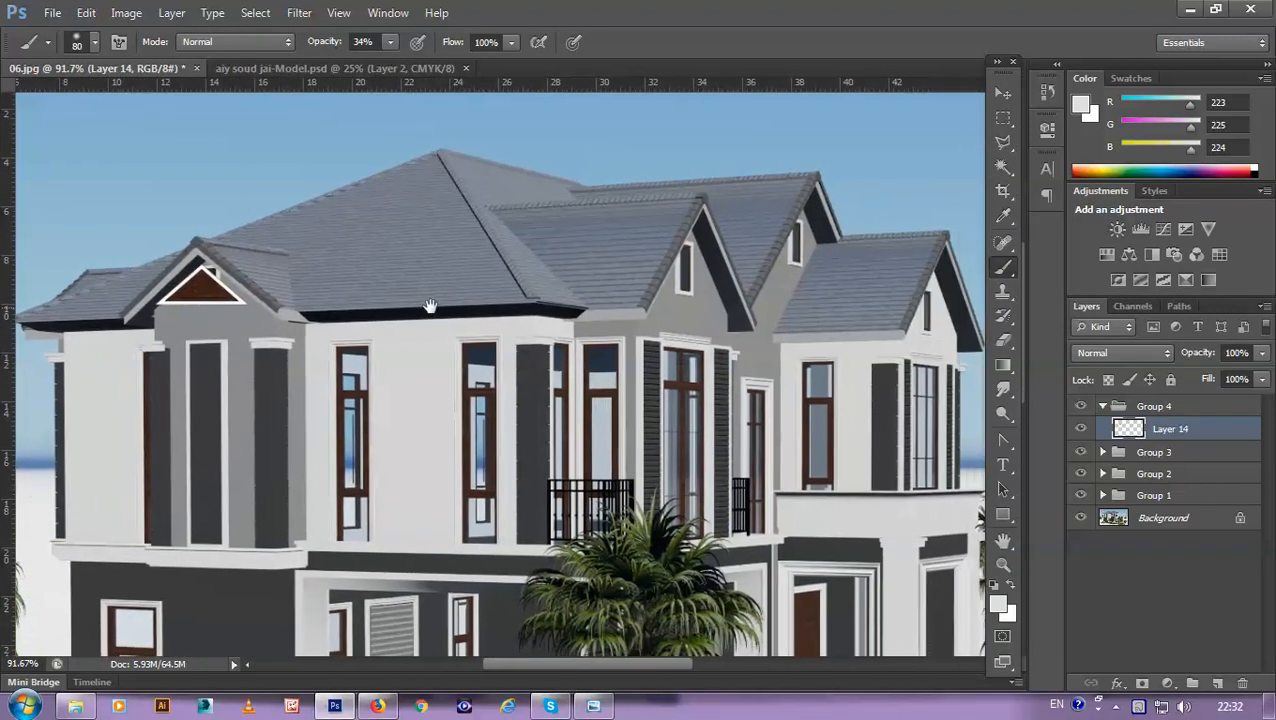
pyautogui.press('v')
pyautogui.moveTo(200, 296); pyautogui.dragTo(699, 294)
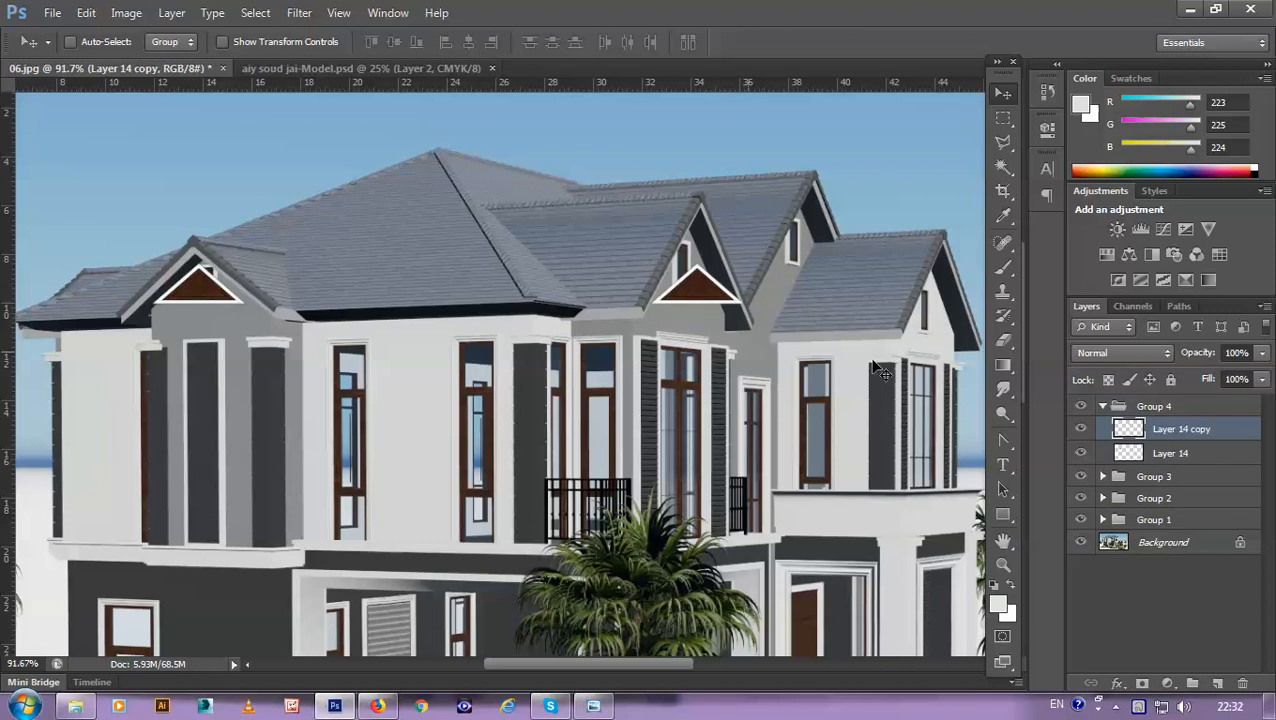
# Step: Scale the original Layer 14 triangle on the leftmost gable to about 84% width and 85% height
pyautogui.click(1186, 452)
pyautogui.scroll(3, 200, 305)
pyautogui.scroll(1, 200, 305)
pyautogui.moveTo(285, 319); pyautogui.dragTo(392, 334)
pyautogui.hotkey('ctrl', 't')
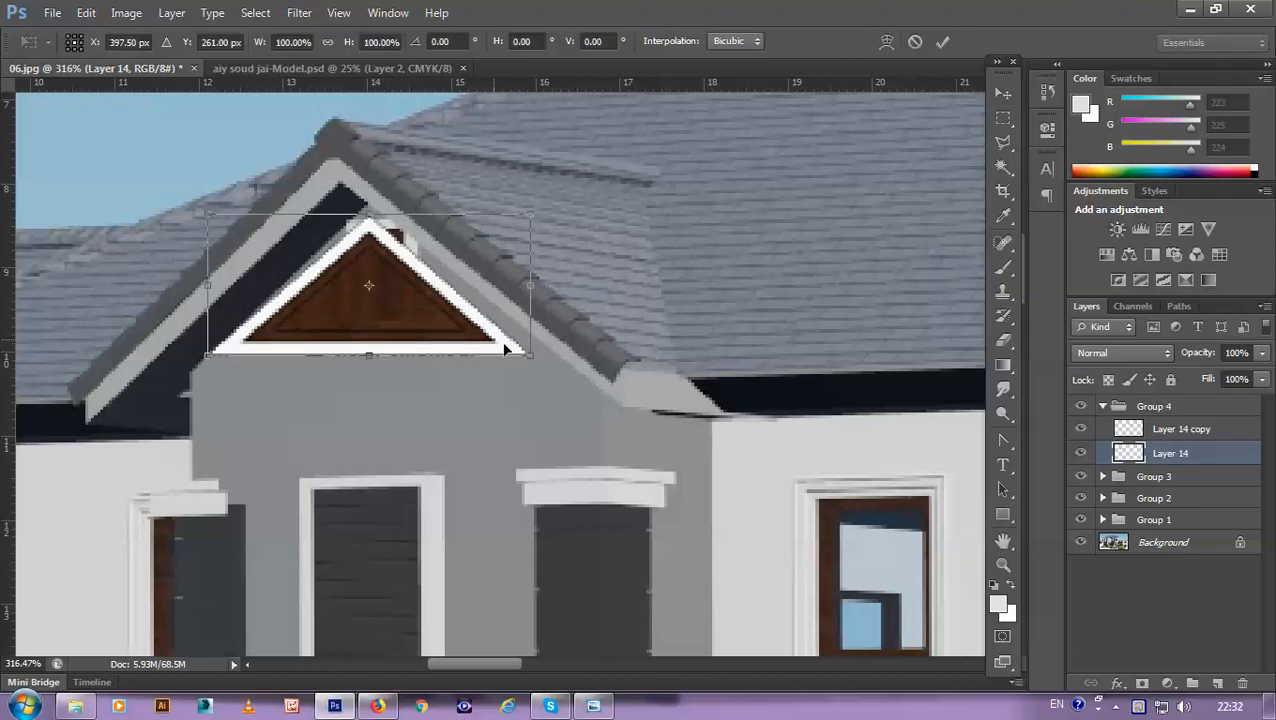
pyautogui.moveTo(531, 356); pyautogui.dragTo(478, 341)
pyautogui.moveTo(413, 305); pyautogui.dragTo(430, 307)
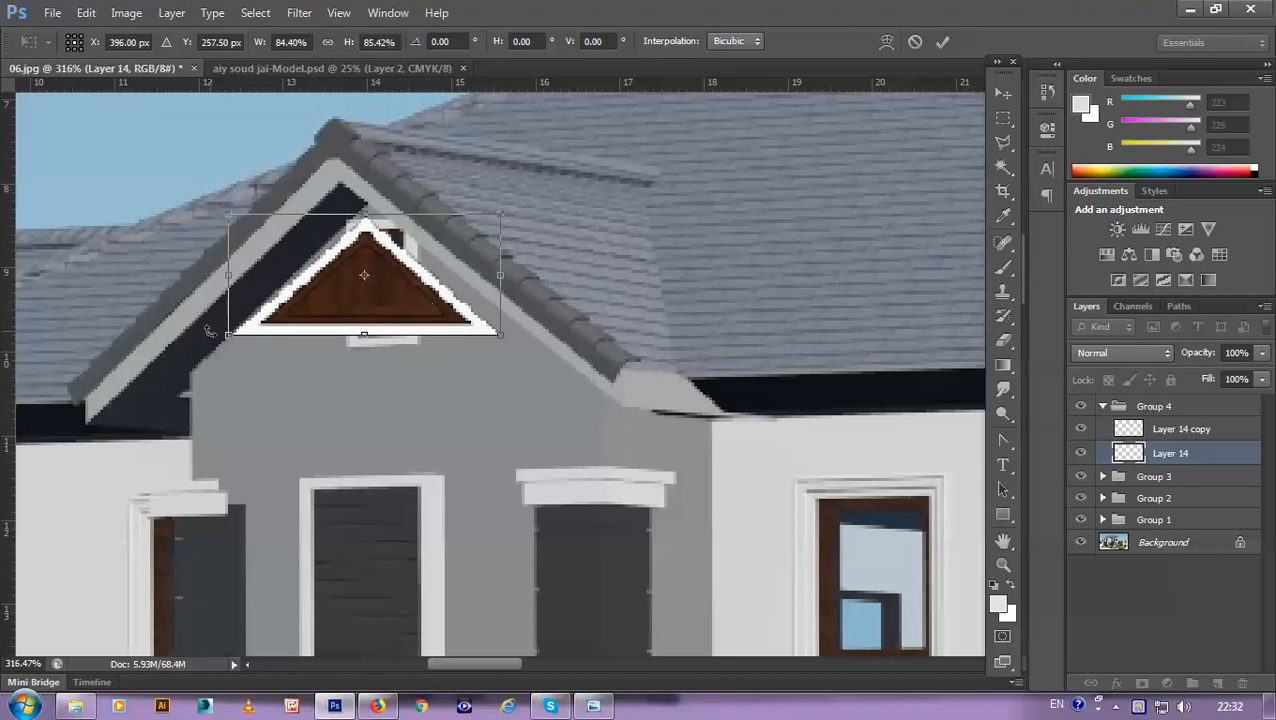
# Step: Distort the triangle's two lower corners to follow the gable's perspective and apply the transform
pyautogui.moveTo(228, 342)
pyautogui.mouseDown()
pyautogui.moveTo(236, 333)
pyautogui.moveTo(240, 347)
pyautogui.mouseUp()
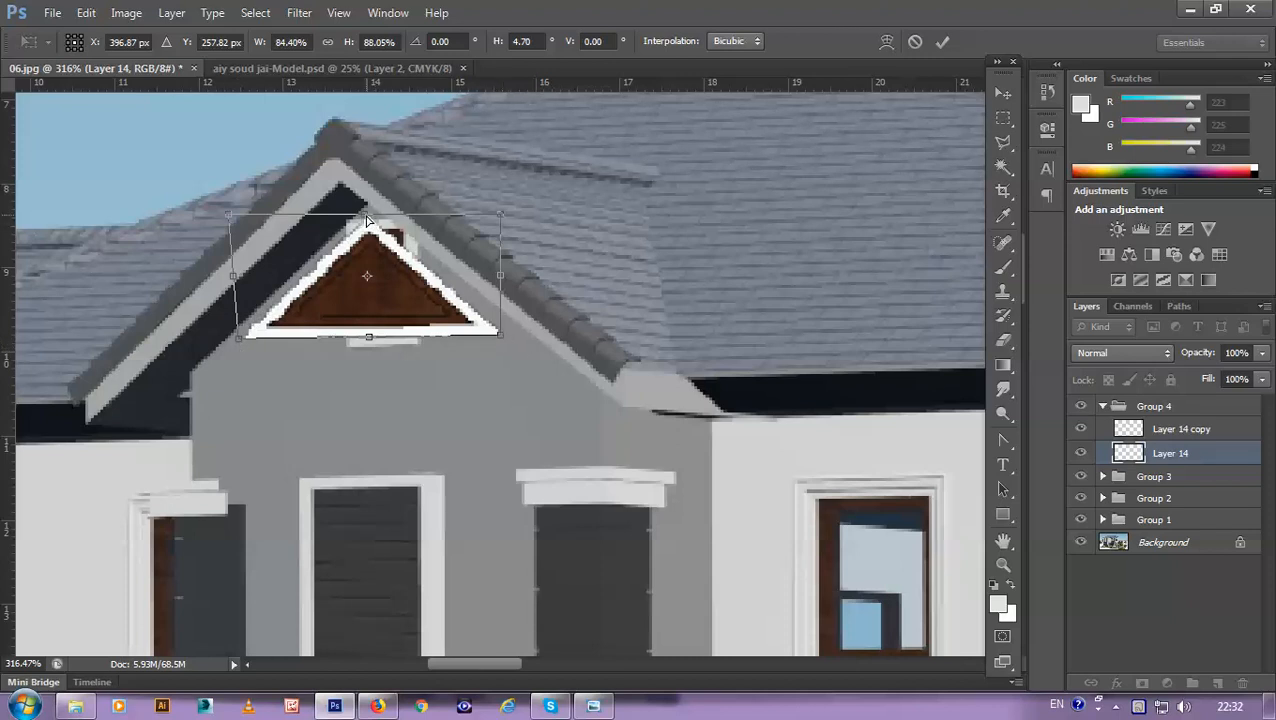
pyautogui.moveTo(504, 336); pyautogui.dragTo(511, 343)
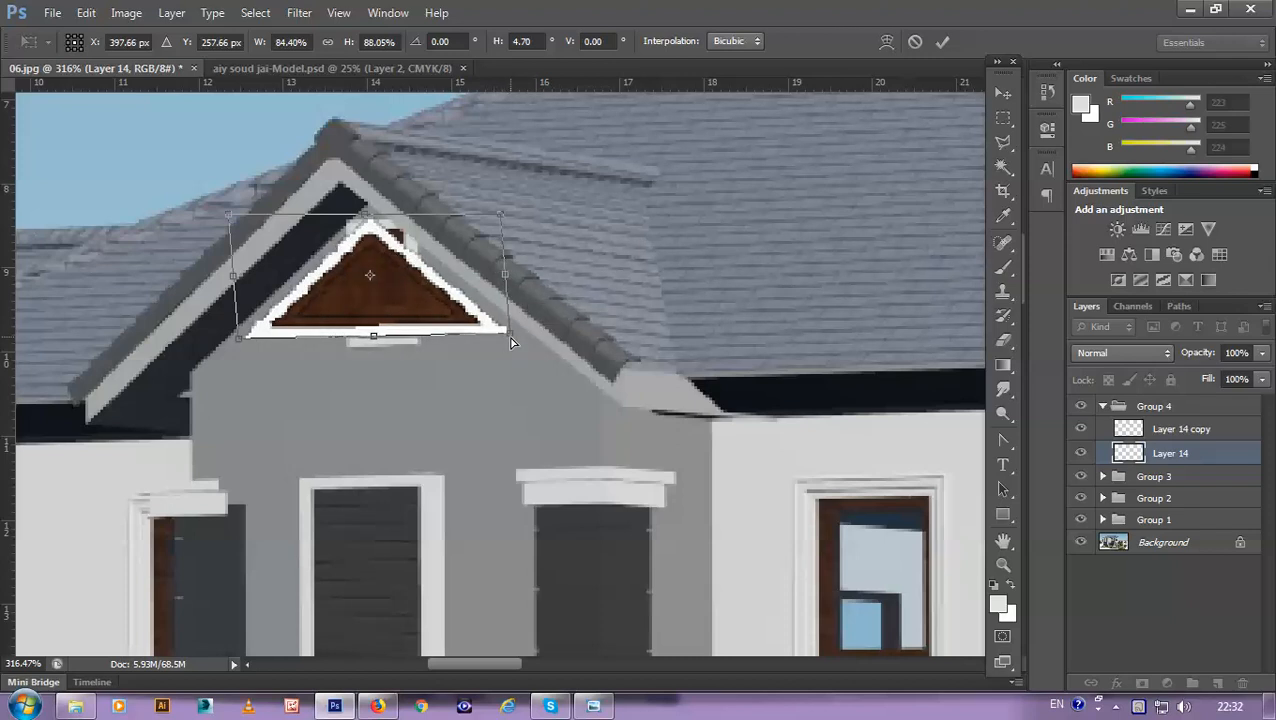
pyautogui.press('Return')
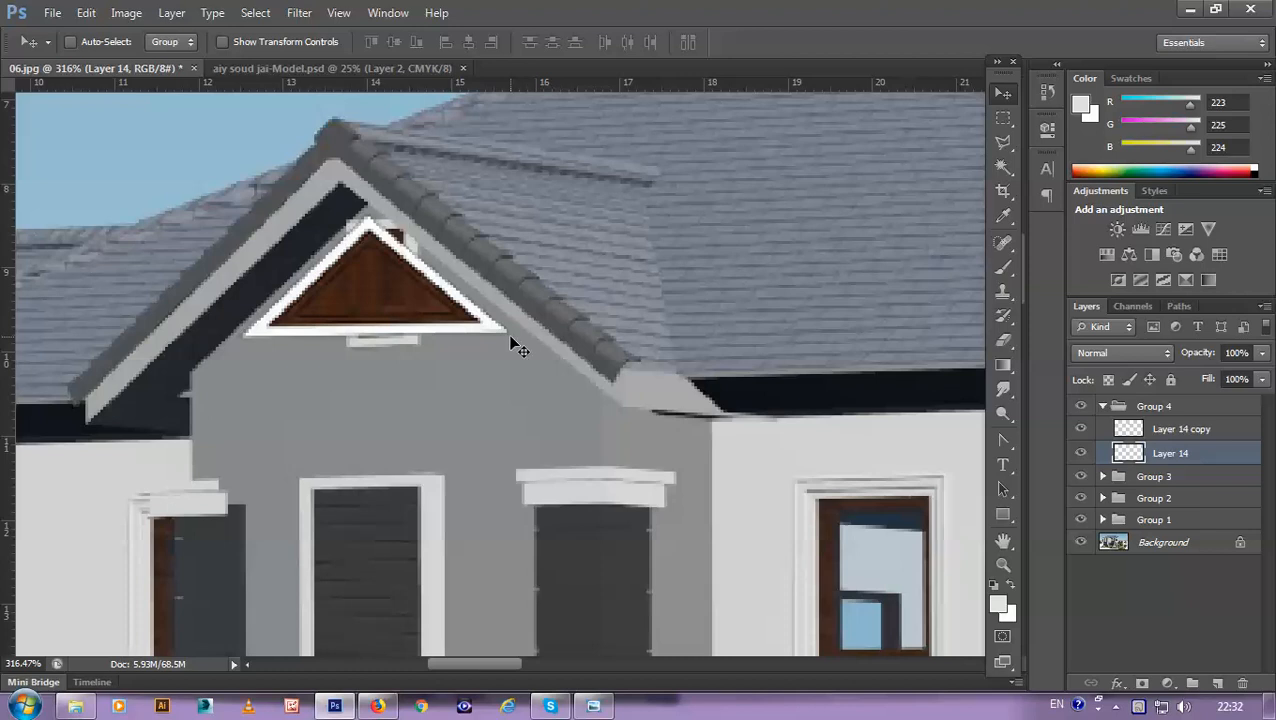
# Step: Scale the leftmost gable's triangle to about 84% width and 83% height, pulling its lower right corner slightly up and outward
pyautogui.hotkey('ctrl', 't')
pyautogui.moveTo(508, 211); pyautogui.dragTo(478, 250)
pyautogui.moveTo(409, 303); pyautogui.dragTo(410, 285)
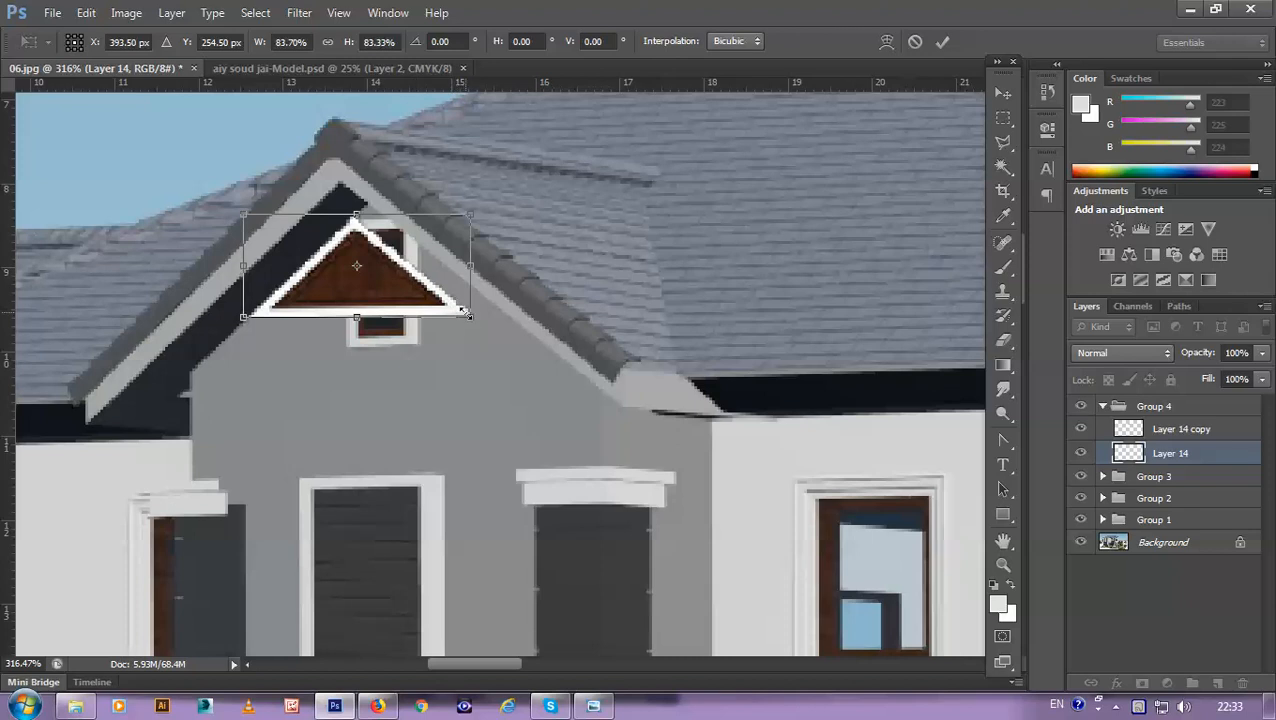
pyautogui.moveTo(470, 317); pyautogui.dragTo(473, 308)
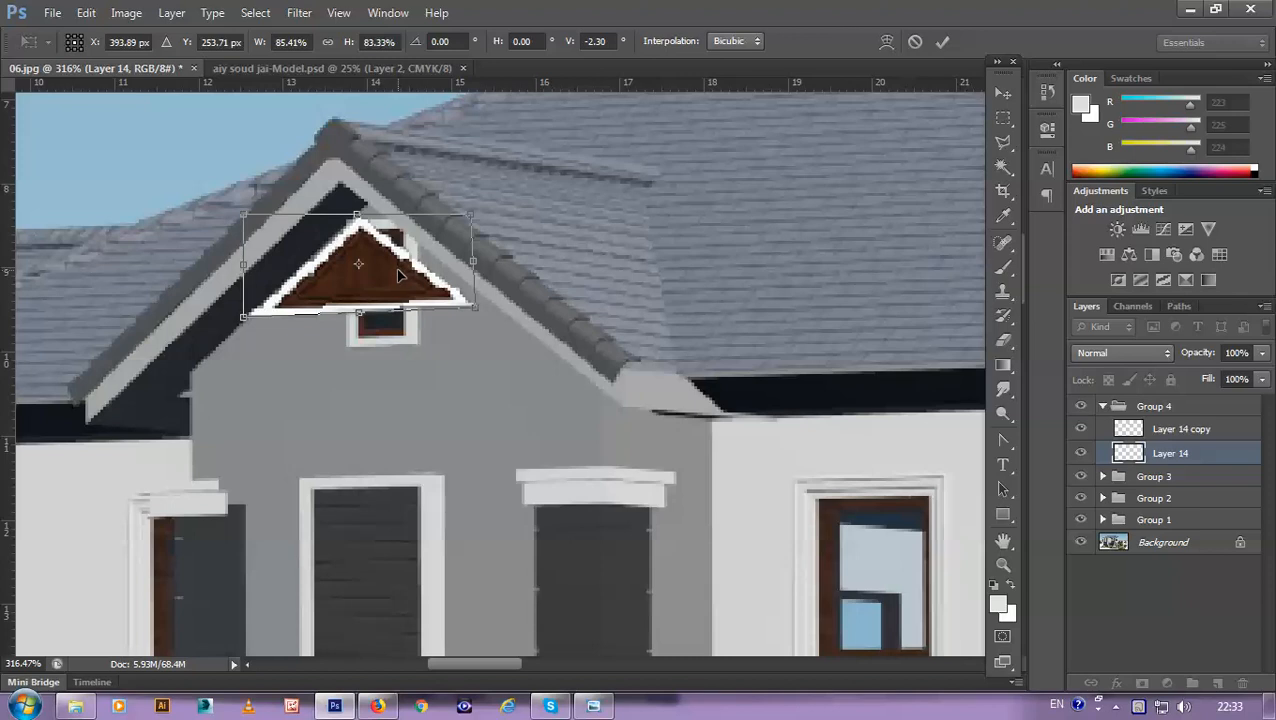
# Step: Reposition the triangle over the small gable window, skew its apex slightly left, adjust the lower right corner and apply the transform
pyautogui.moveTo(398, 275); pyautogui.dragTo(406, 434)
pyautogui.hscroll(-1, 489, 495)
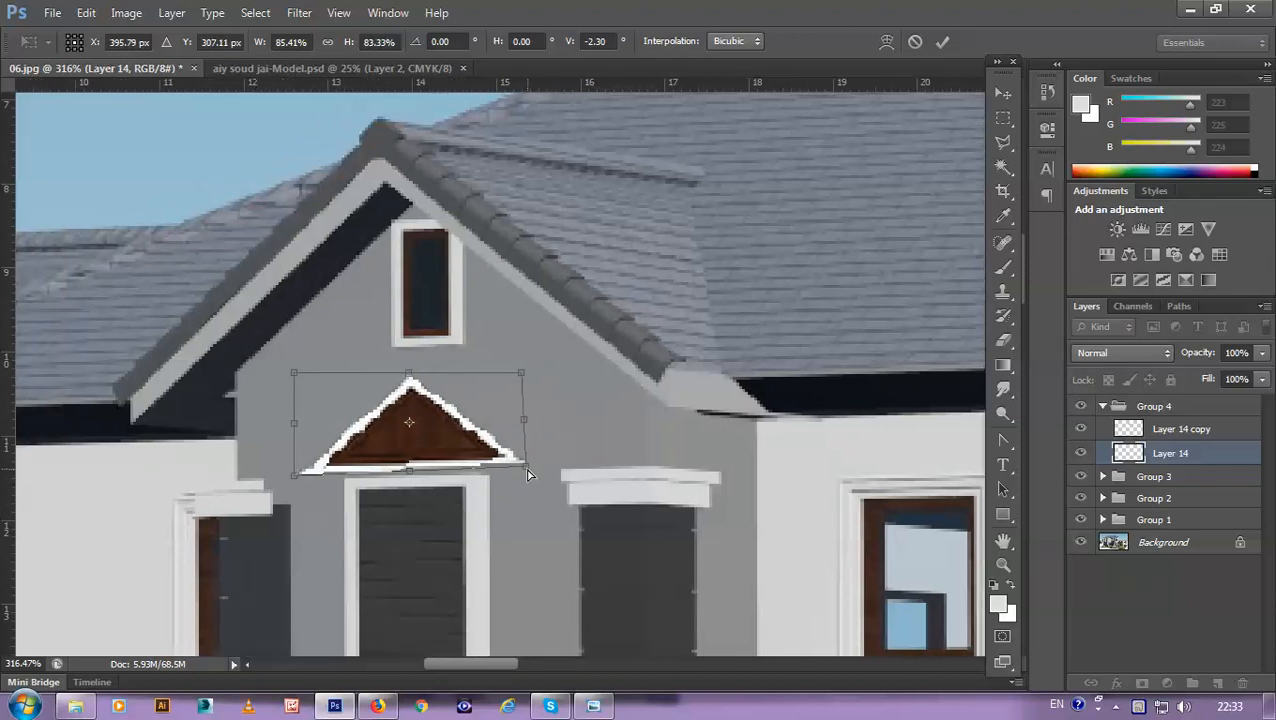
pyautogui.moveTo(461, 427); pyautogui.dragTo(451, 282)
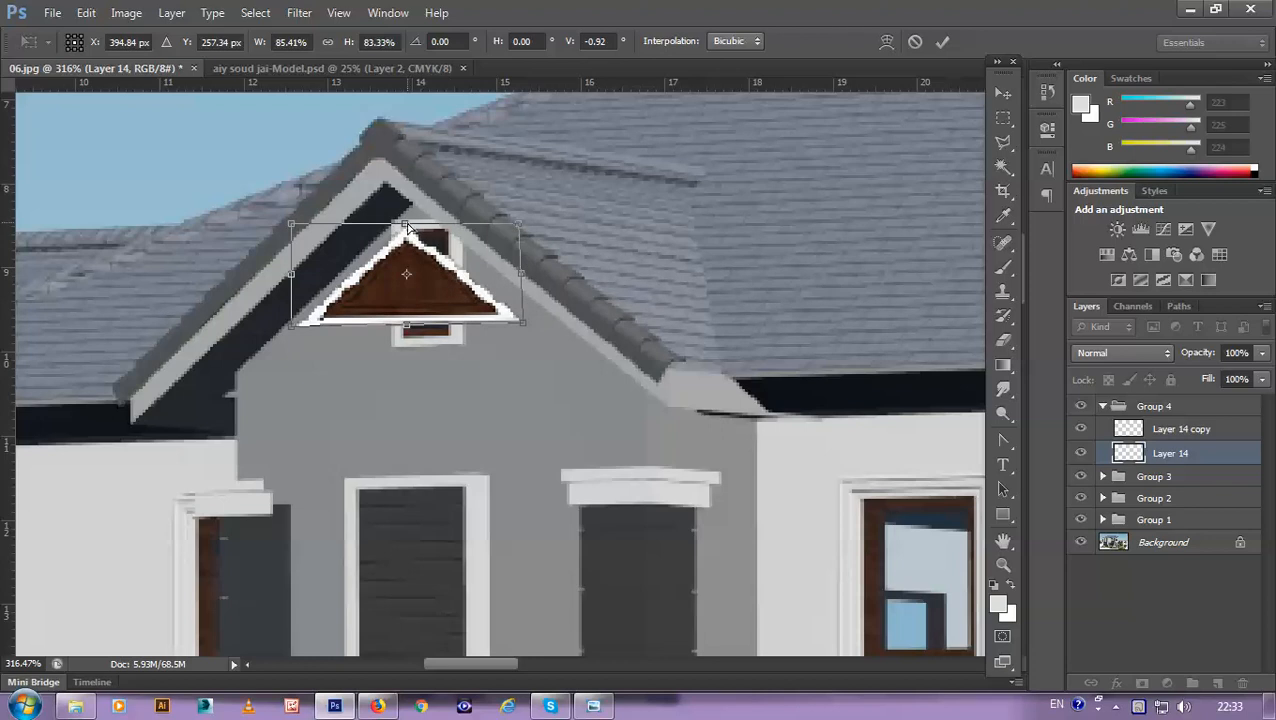
pyautogui.moveTo(405, 224); pyautogui.dragTo(399, 223)
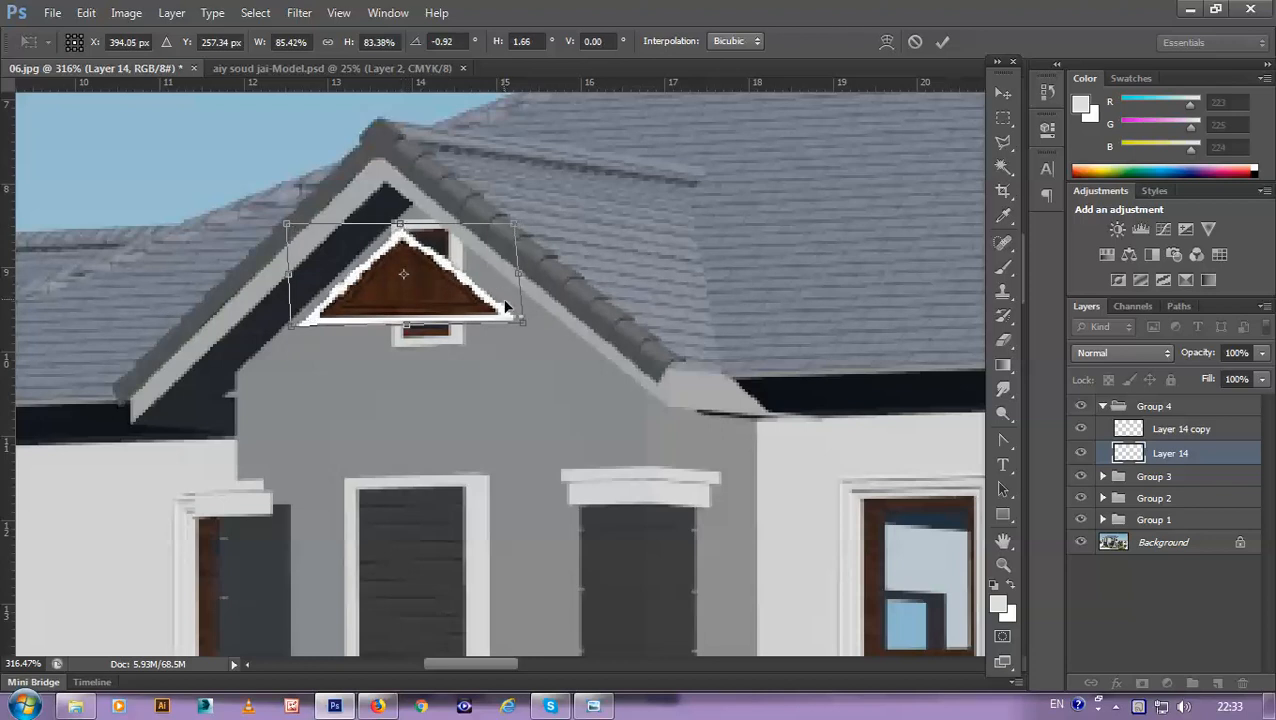
pyautogui.moveTo(521, 323); pyautogui.dragTo(515, 326)
pyautogui.press('Return')
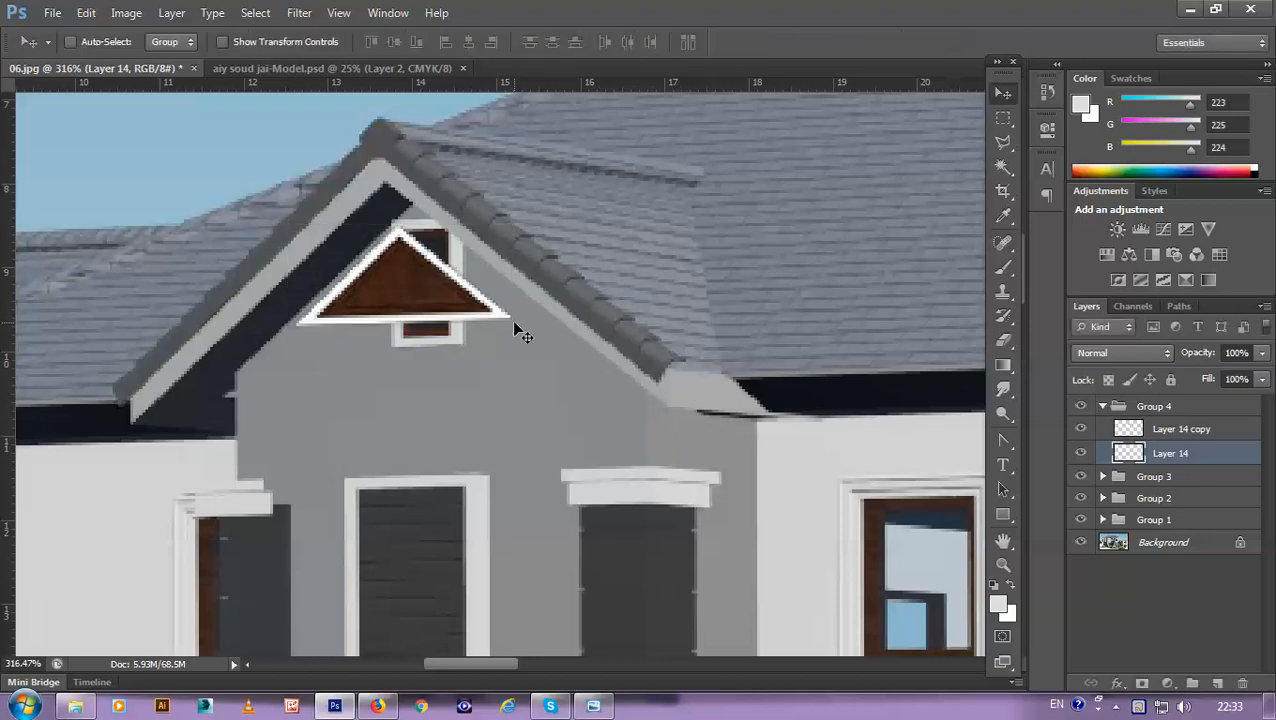
# Step: Transform the leftmost gable's triangle again, moving its lower right corner slightly outward, and apply the change
pyautogui.scroll(-6, 479, 287)
pyautogui.scroll(-2, 497, 320)
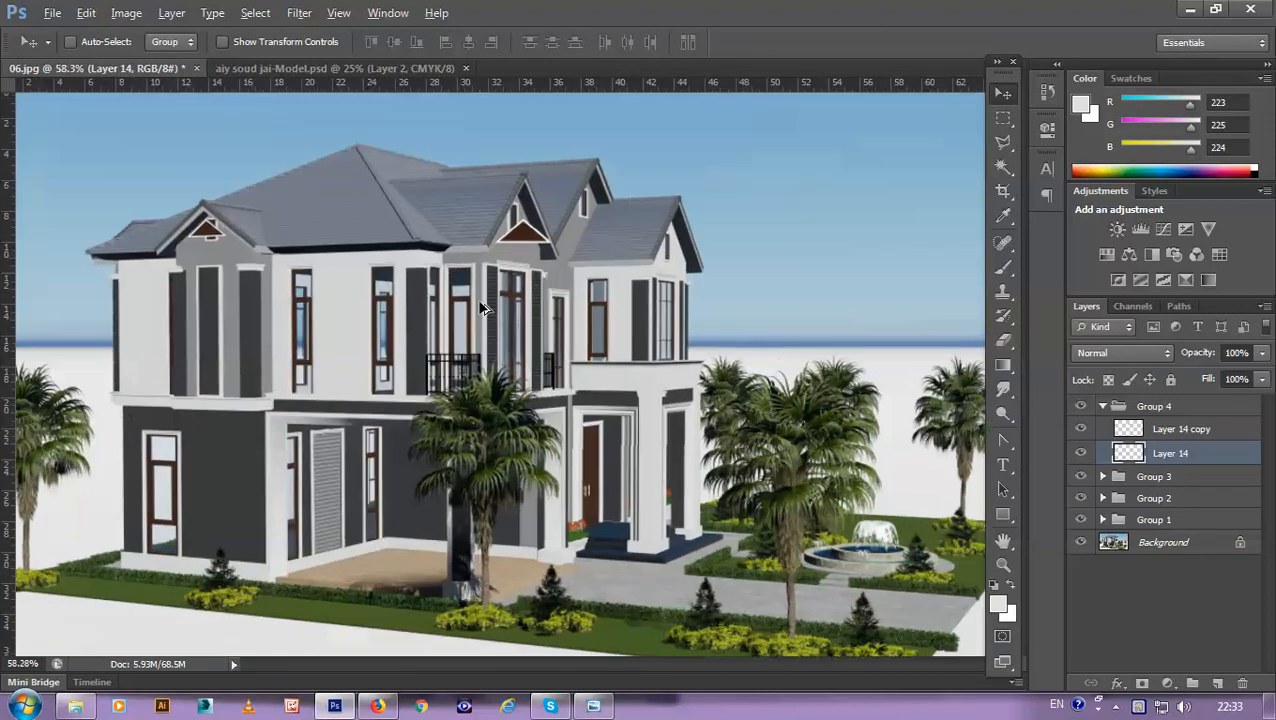
pyautogui.scroll(3, 253, 262)
pyautogui.scroll(1, 253, 262)
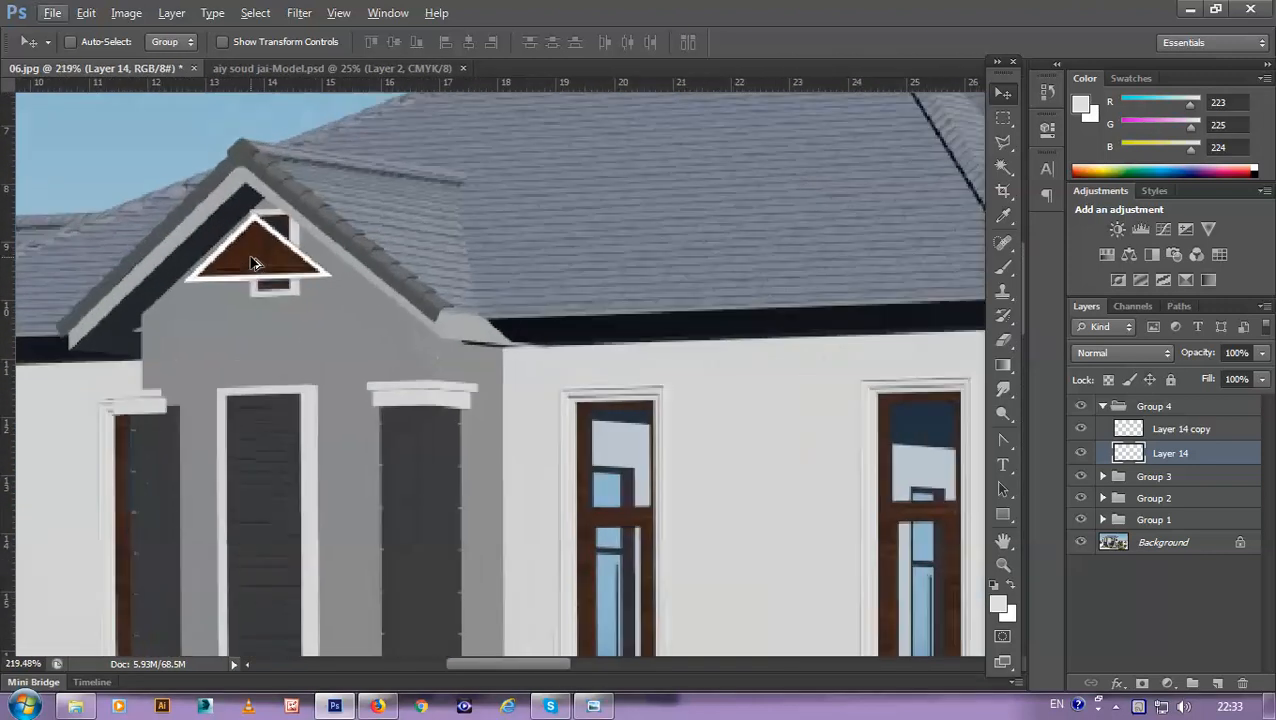
pyautogui.hotkey('ctrl', 't')
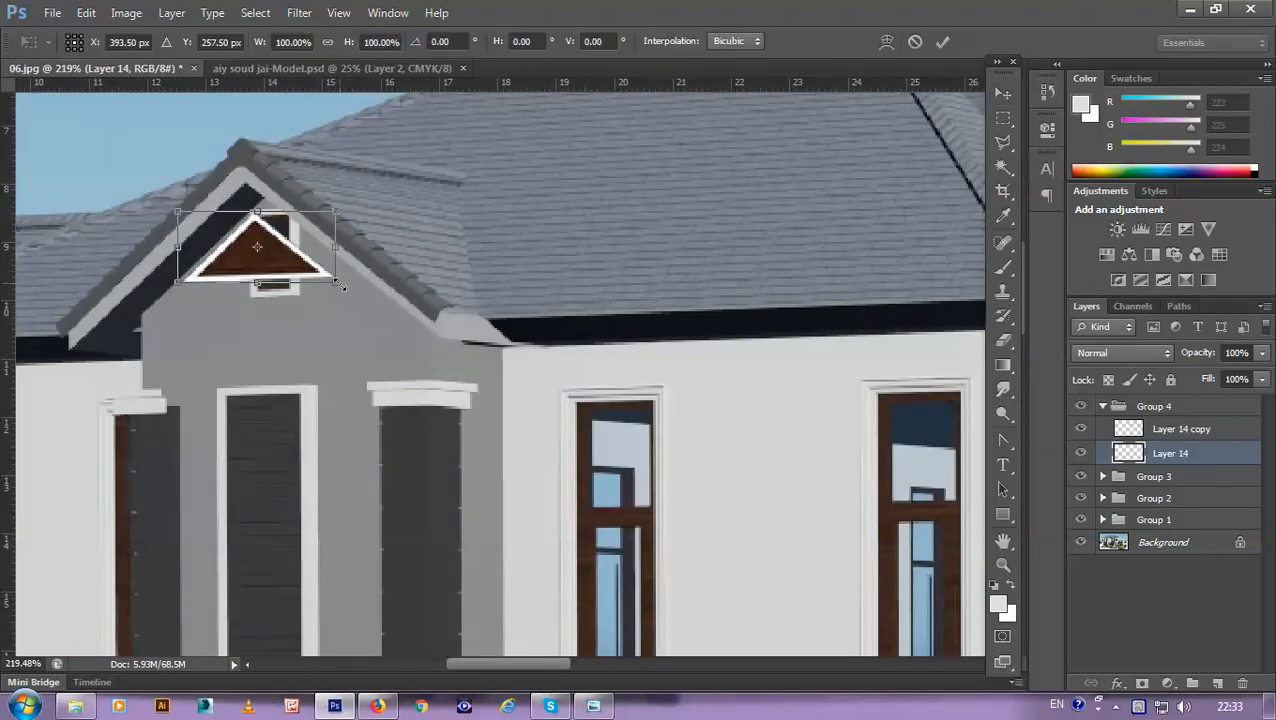
pyautogui.moveTo(340, 286); pyautogui.dragTo(345, 289)
pyautogui.press('Return')
# Step: Make the Background layer active to work on the old window behind the leftmost gable's triangle
pyautogui.scroll(-1, 331, 268)
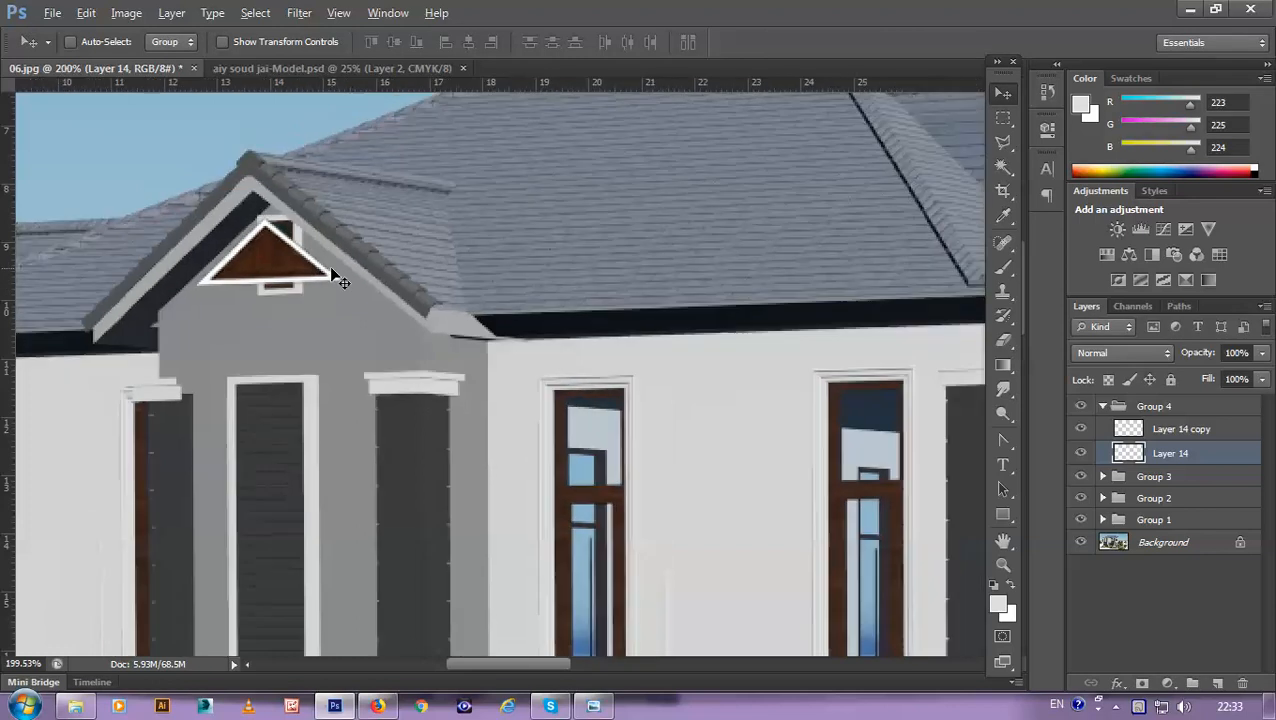
pyautogui.scroll(-5, 330, 266)
pyautogui.scroll(5, 330, 266)
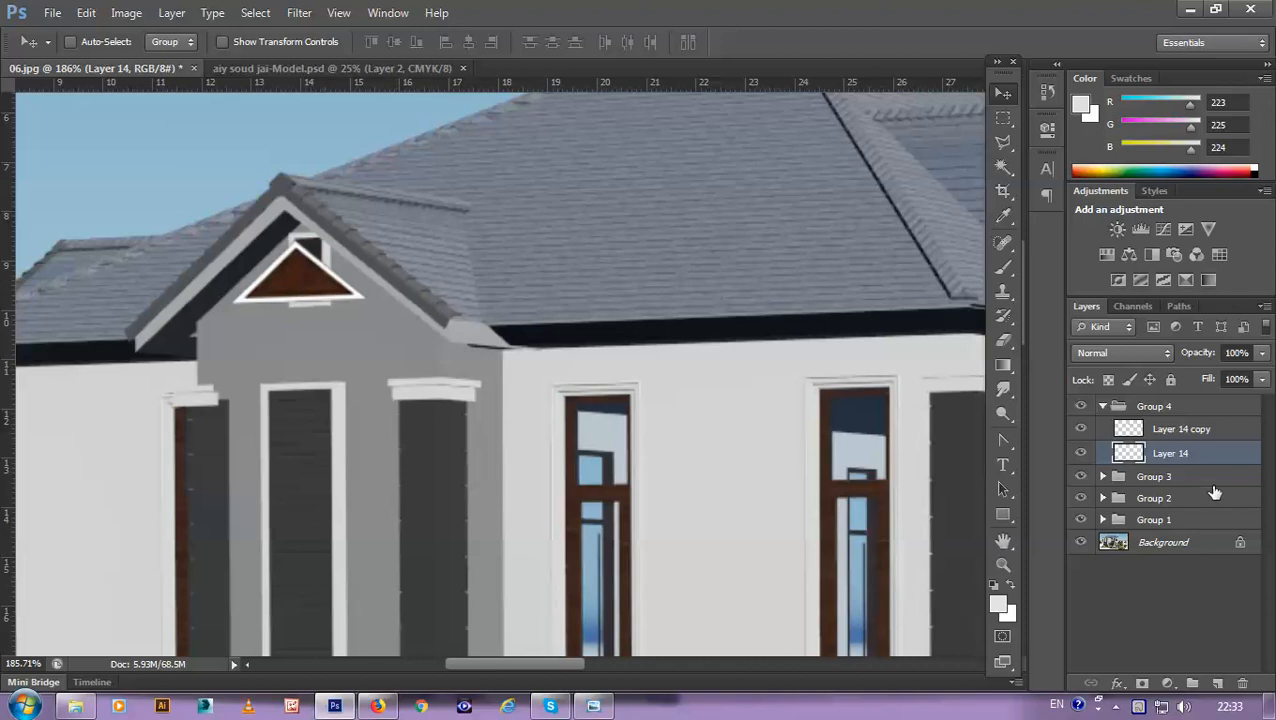
pyautogui.click(1152, 548)
pyautogui.scroll(4, 321, 248)
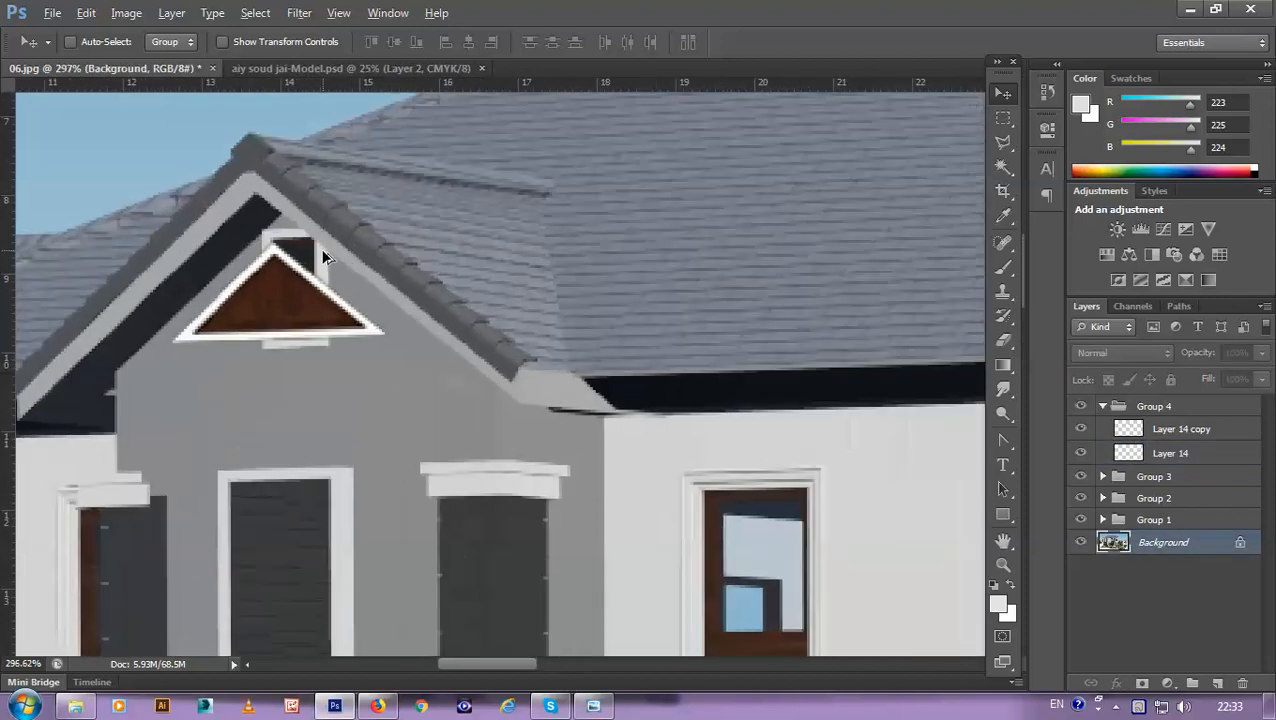
pyautogui.moveTo(298, 265); pyautogui.dragTo(368, 247)
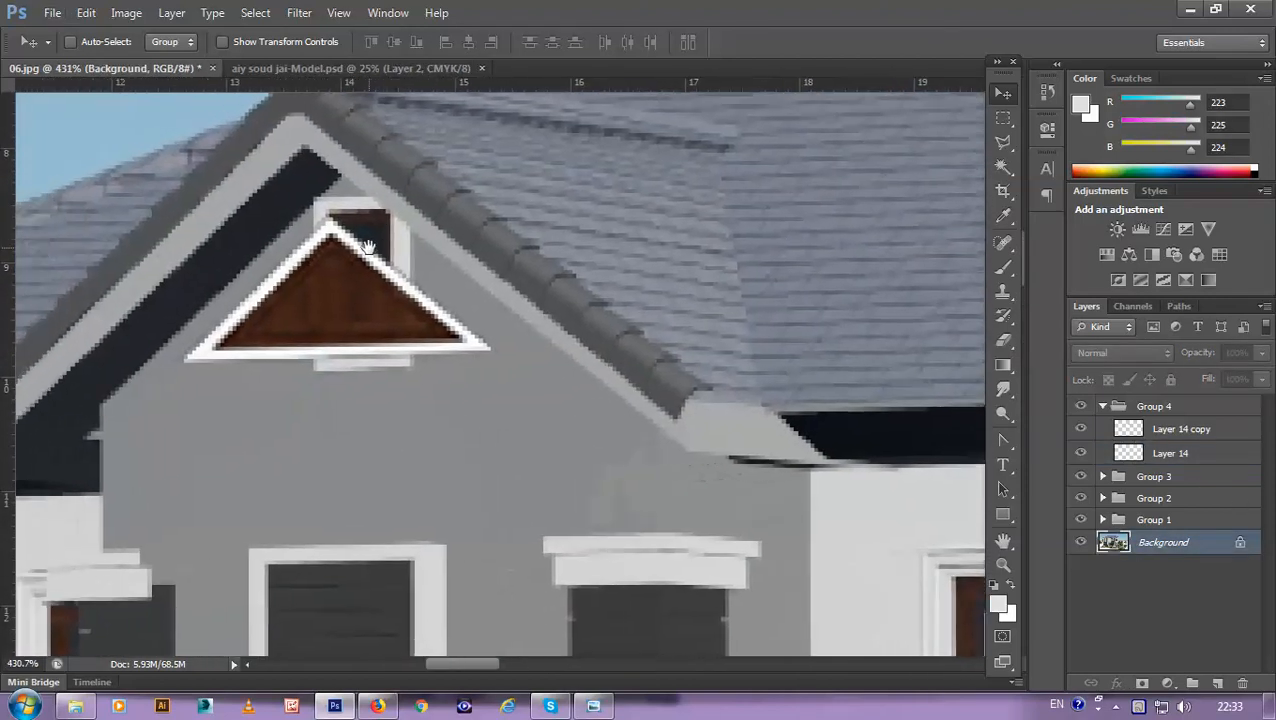
pyautogui.press('l')
pyautogui.click(250, 258)
pyautogui.click(331, 194)
pyautogui.click(306, 163)
pyautogui.click(250, 258)
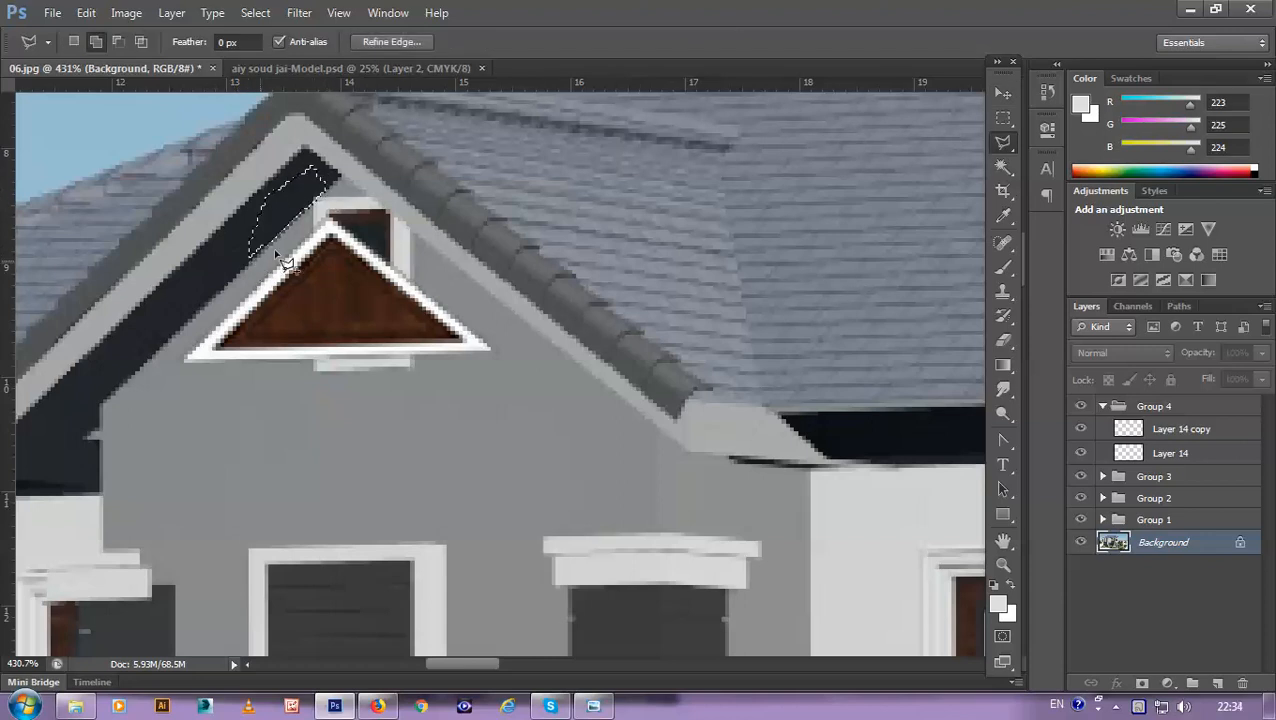
pyautogui.scroll(2, 290, 192)
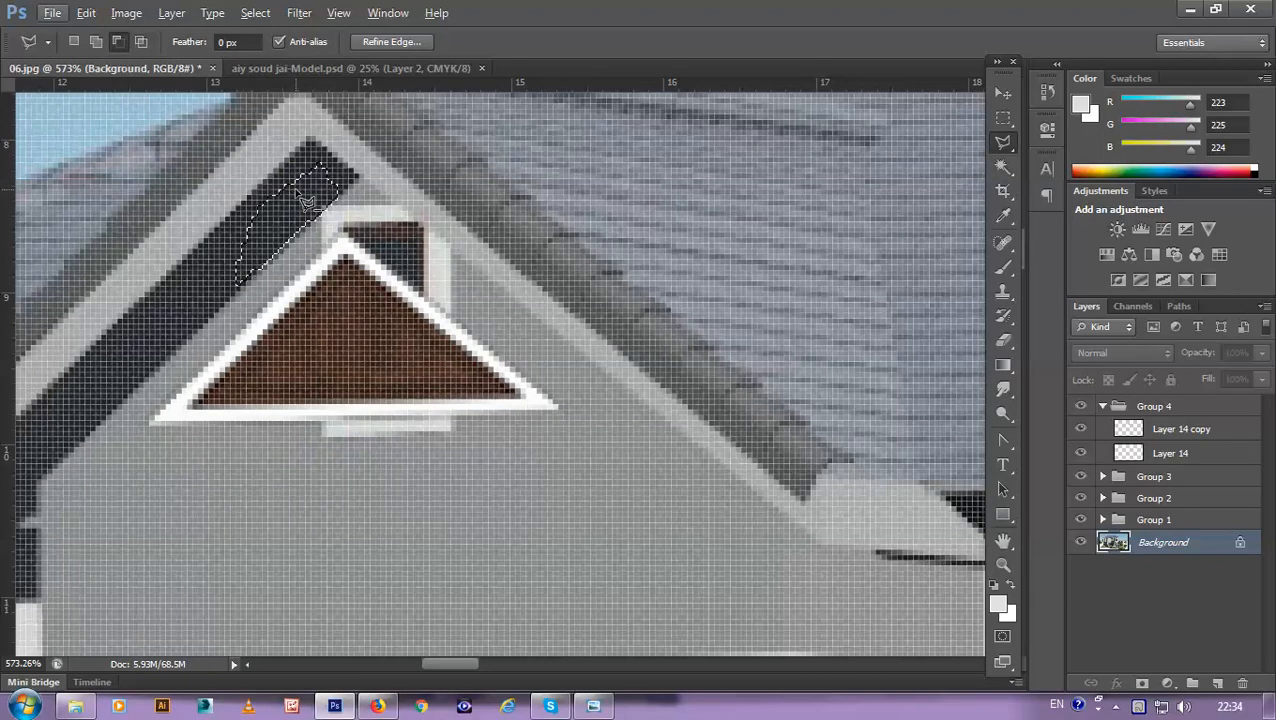
pyautogui.hotkey('ctrl', 'd')
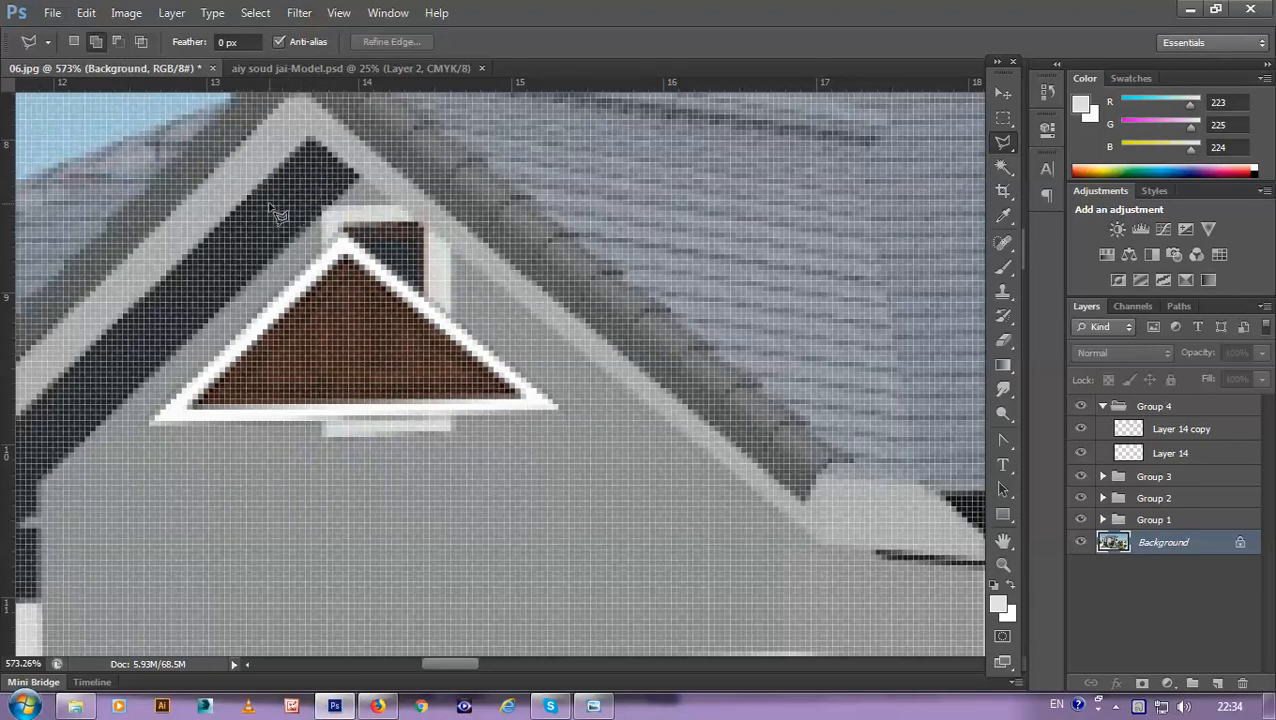
# Step: Copy a small four-sided patch of the eave and wall edge to a new layer and move it over the old window frame's upper left corner
pyautogui.click(267, 218)
pyautogui.click(299, 245)
pyautogui.click(245, 293)
pyautogui.click(220, 256)
pyautogui.click(264, 228)
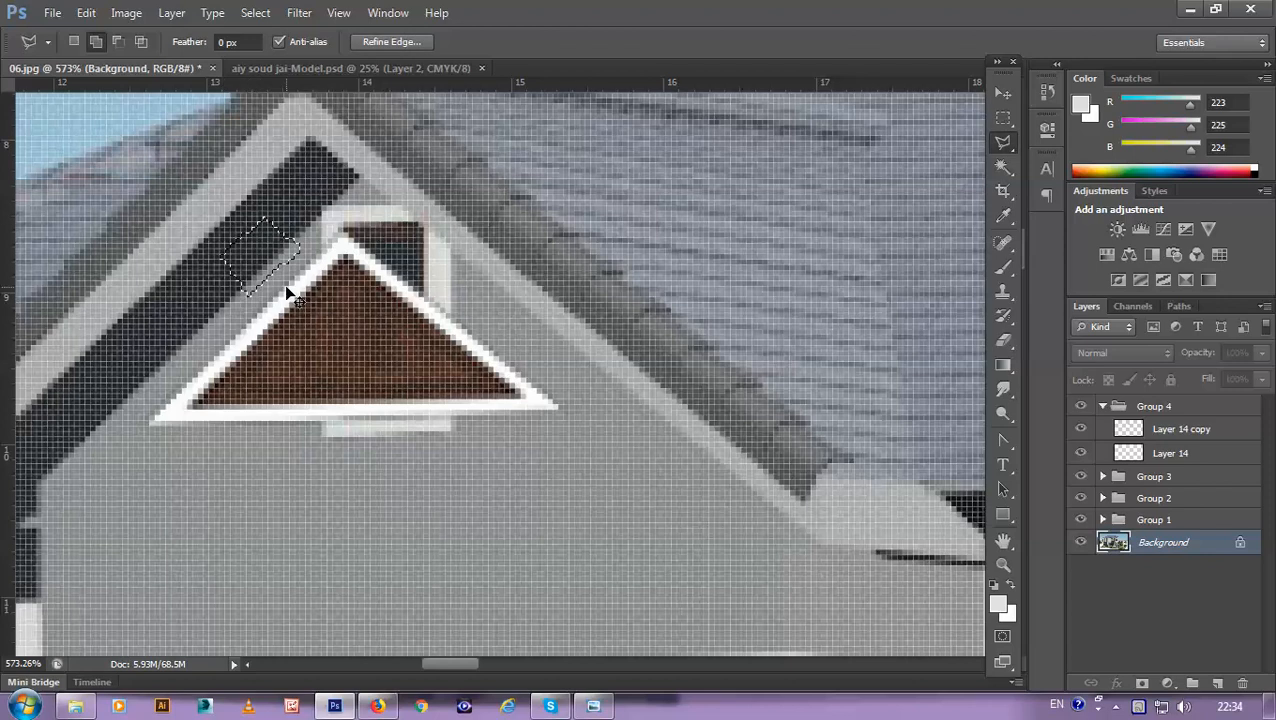
pyautogui.hotkey('ctrl', 'd')
pyautogui.hotkey('ctrl', 'shift', 'alt', 'n')
pyautogui.press('v')
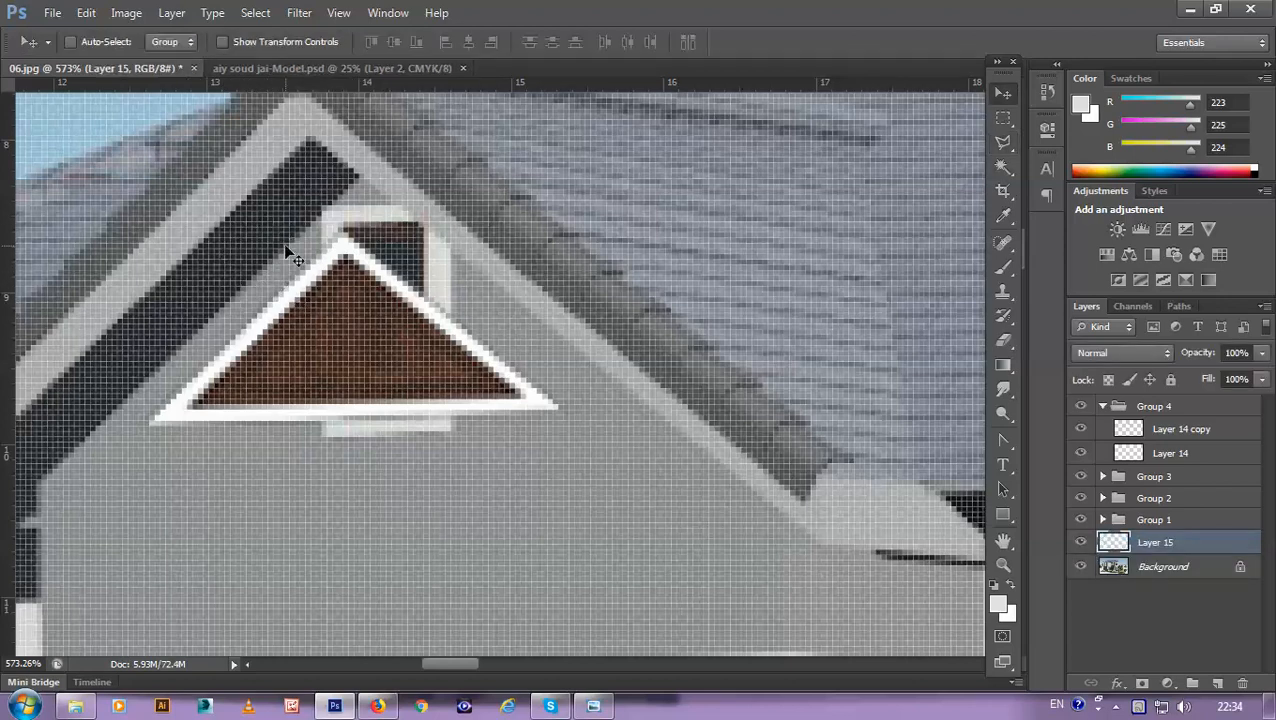
pyautogui.moveTo(285, 251)
pyautogui.mouseDown()
pyautogui.moveTo(318, 205)
pyautogui.moveTo(329, 212)
pyautogui.mouseUp()
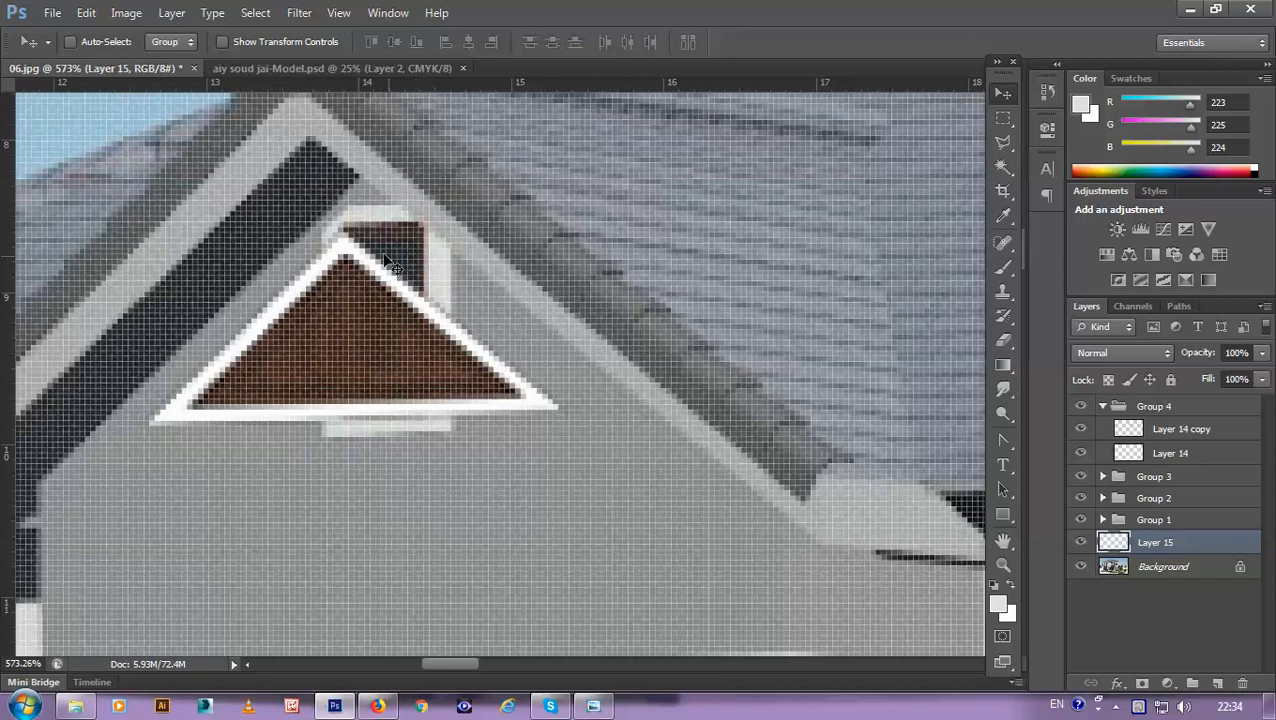
# Step: On the Background layer, select a polygonal area around the old window behind the leftmost gable's triangle, bounded by the eave edges
pyautogui.scroll(-3, 360, 255)
pyautogui.scroll(-1, 362, 258)
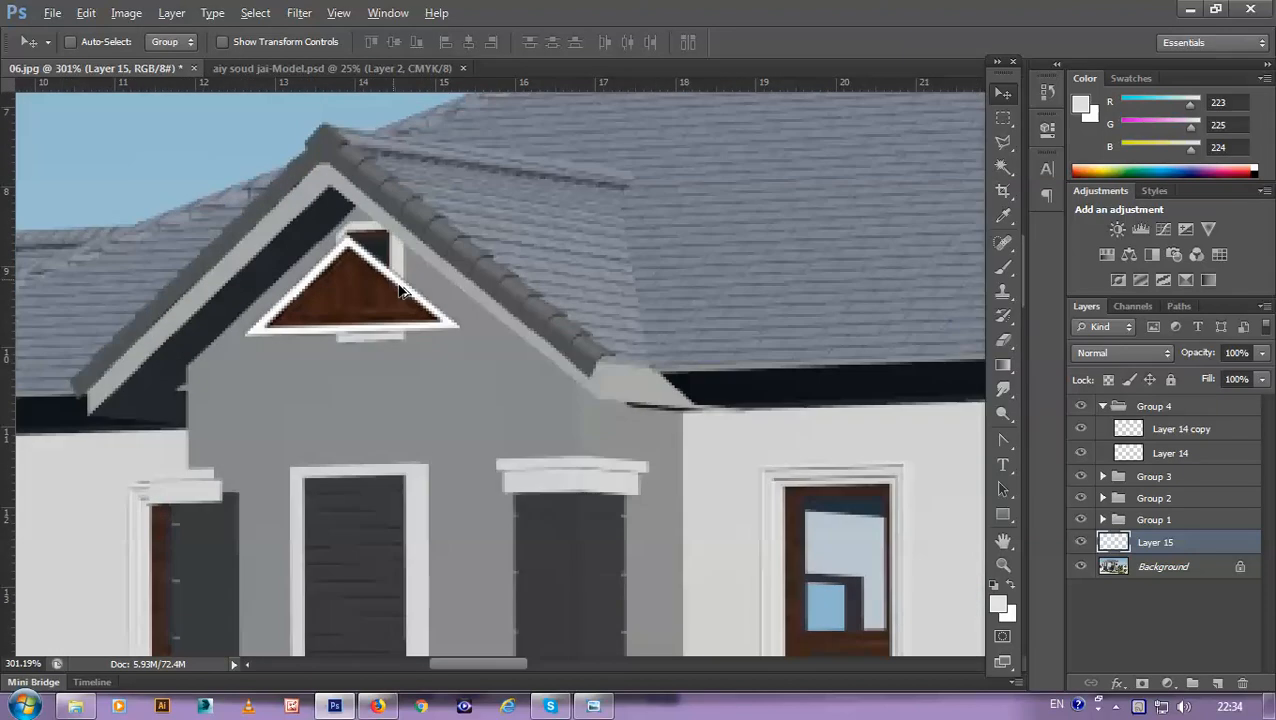
pyautogui.click(1140, 566)
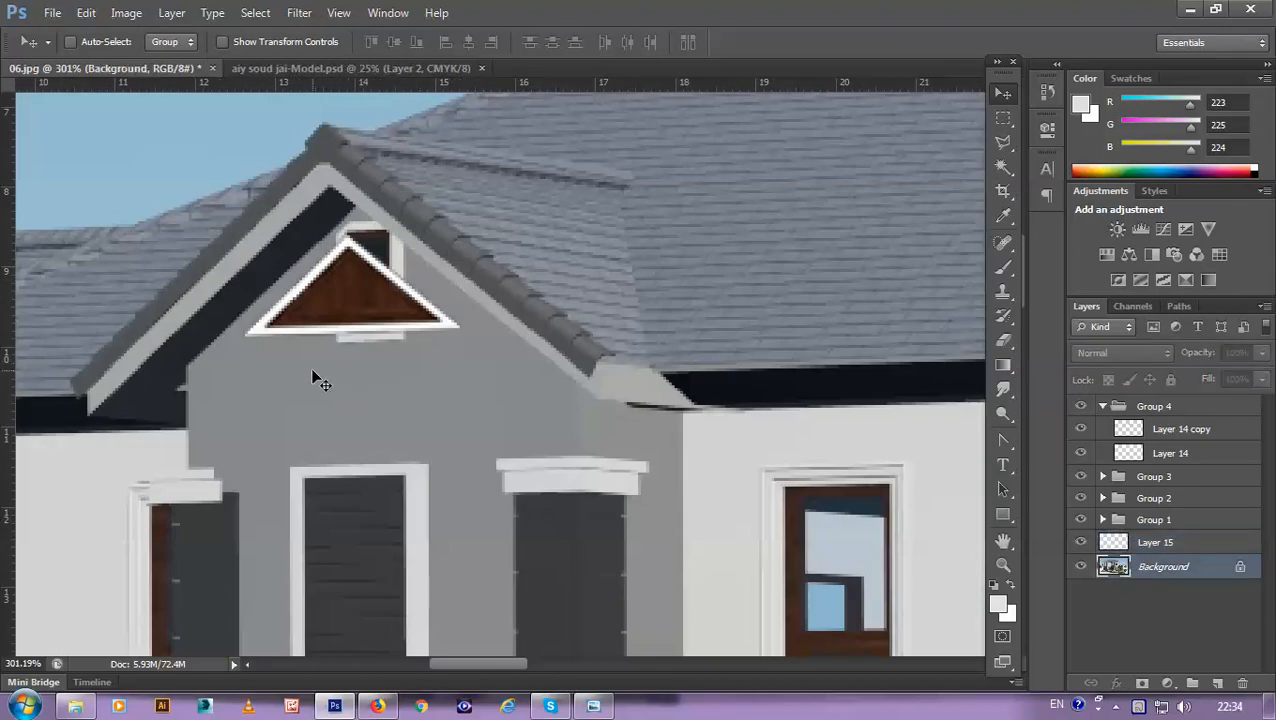
pyautogui.press('l')
pyautogui.click(284, 372)
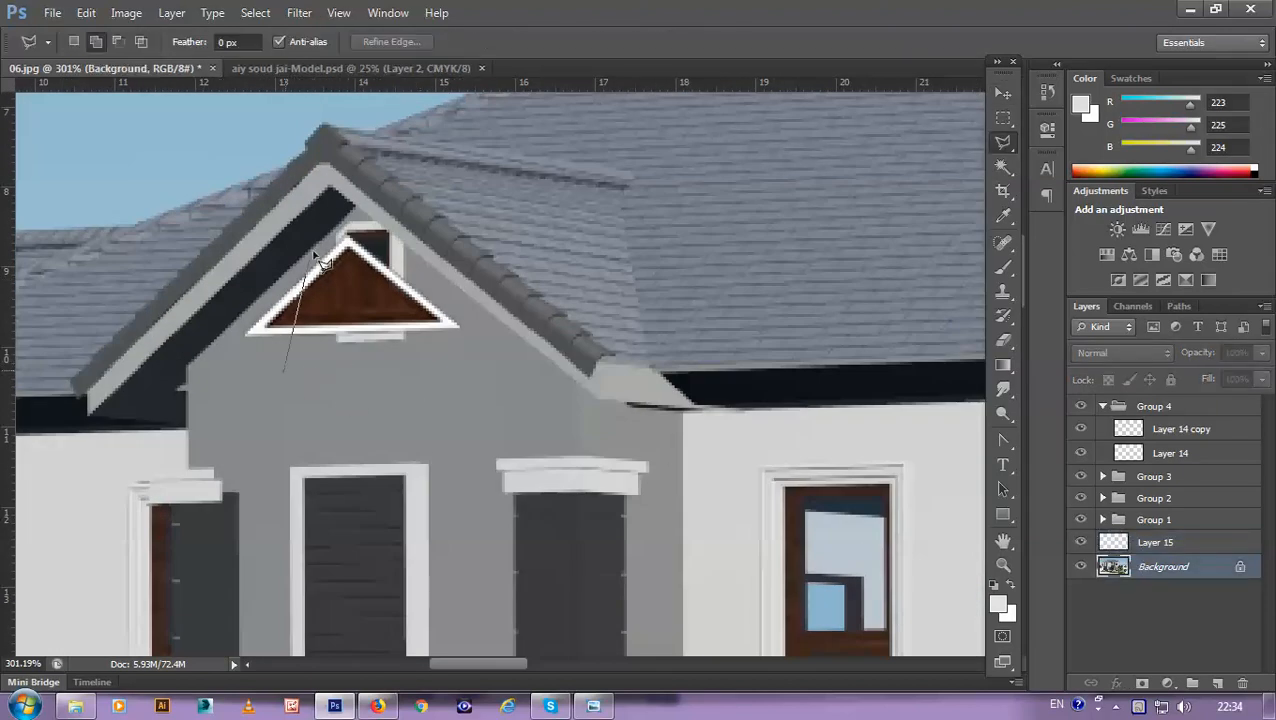
pyautogui.click(360, 213)
pyautogui.click(472, 300)
pyautogui.click(484, 391)
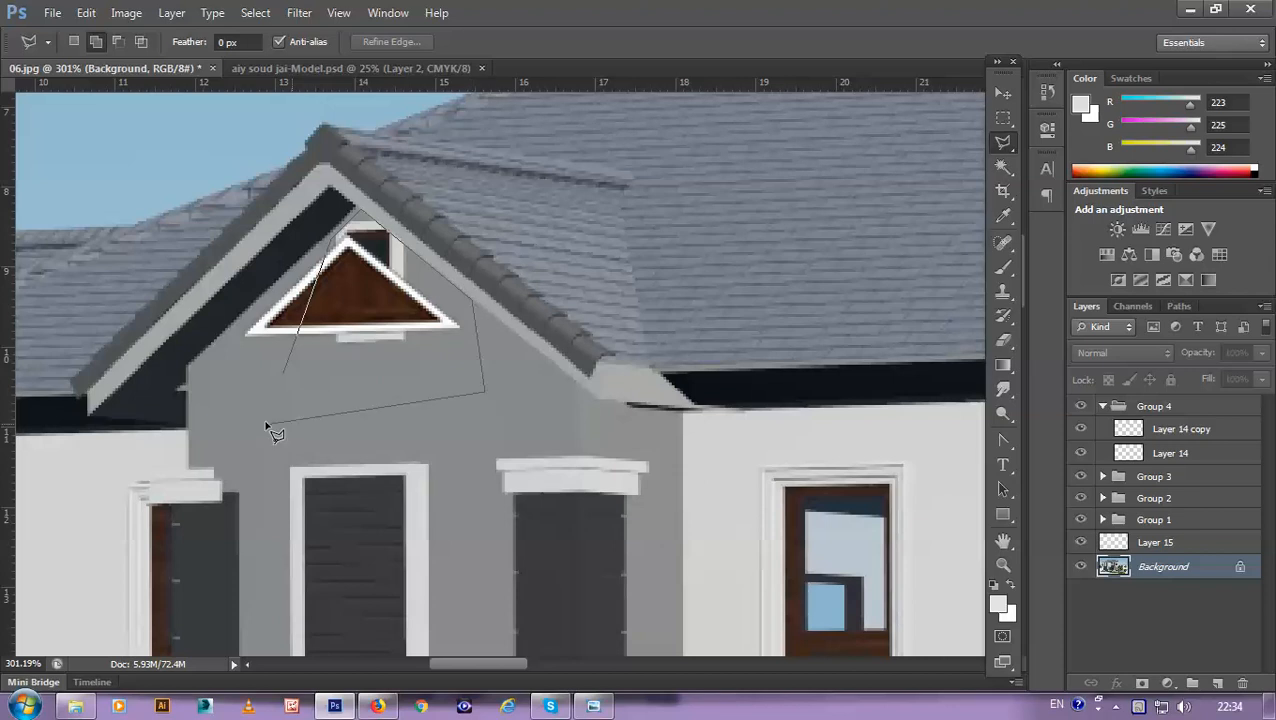
pyautogui.doubleClick(285, 374)
# Step: Sample the grey wall colour, paint over the old window inside the selection with the Brush, and deselect
pyautogui.press('b')
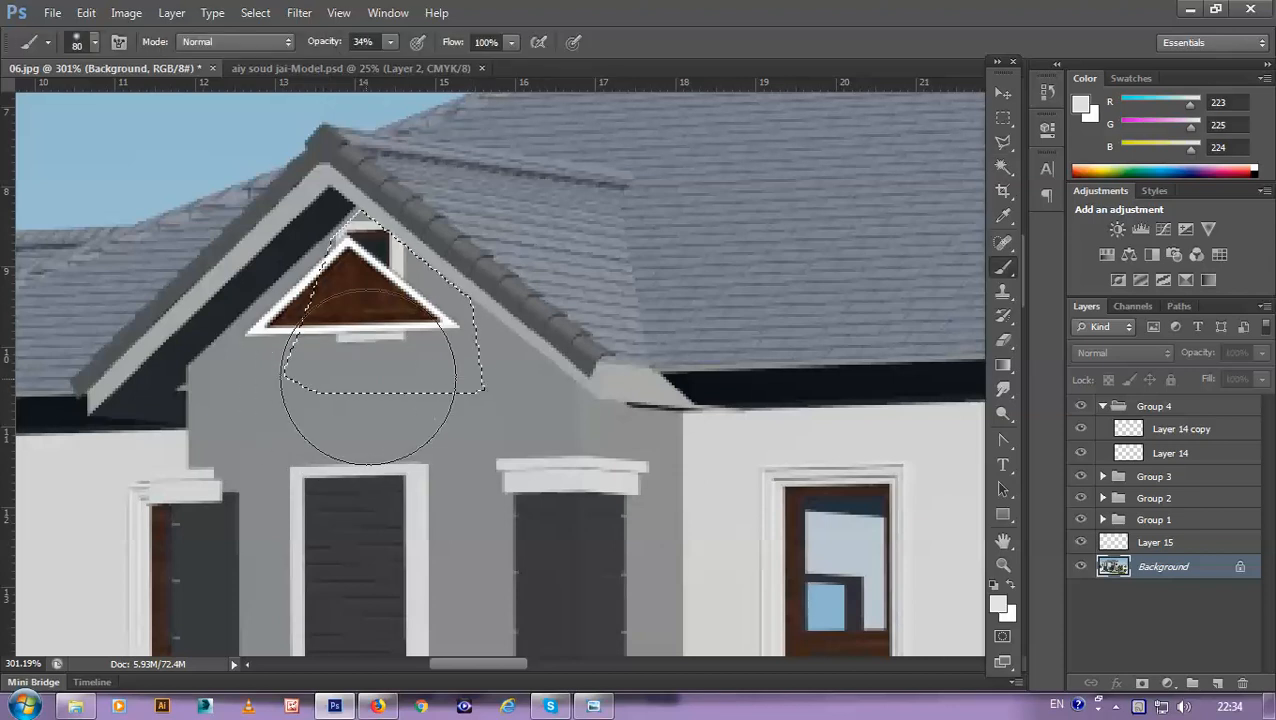
pyautogui.keyDown('alt'); pyautogui.click(362, 375); pyautogui.keyUp('alt')
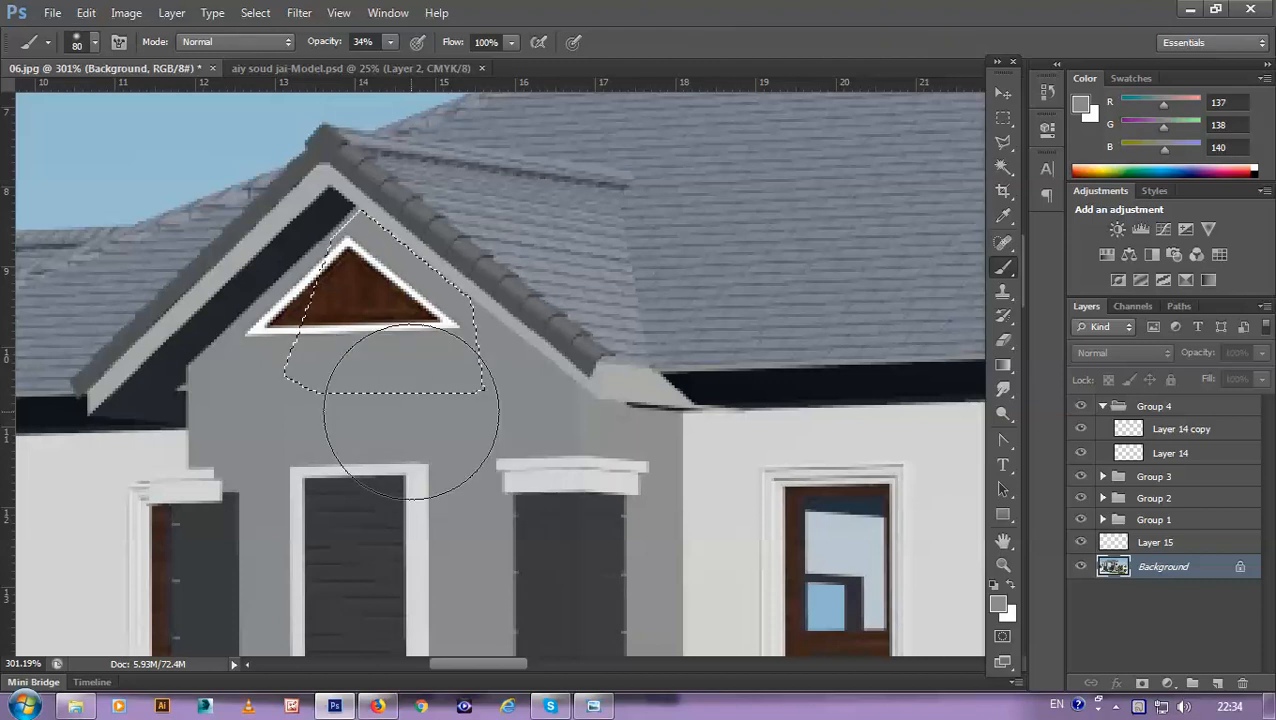
pyautogui.hotkey('ctrl', 'd')
pyautogui.scroll(-4, 465, 420)
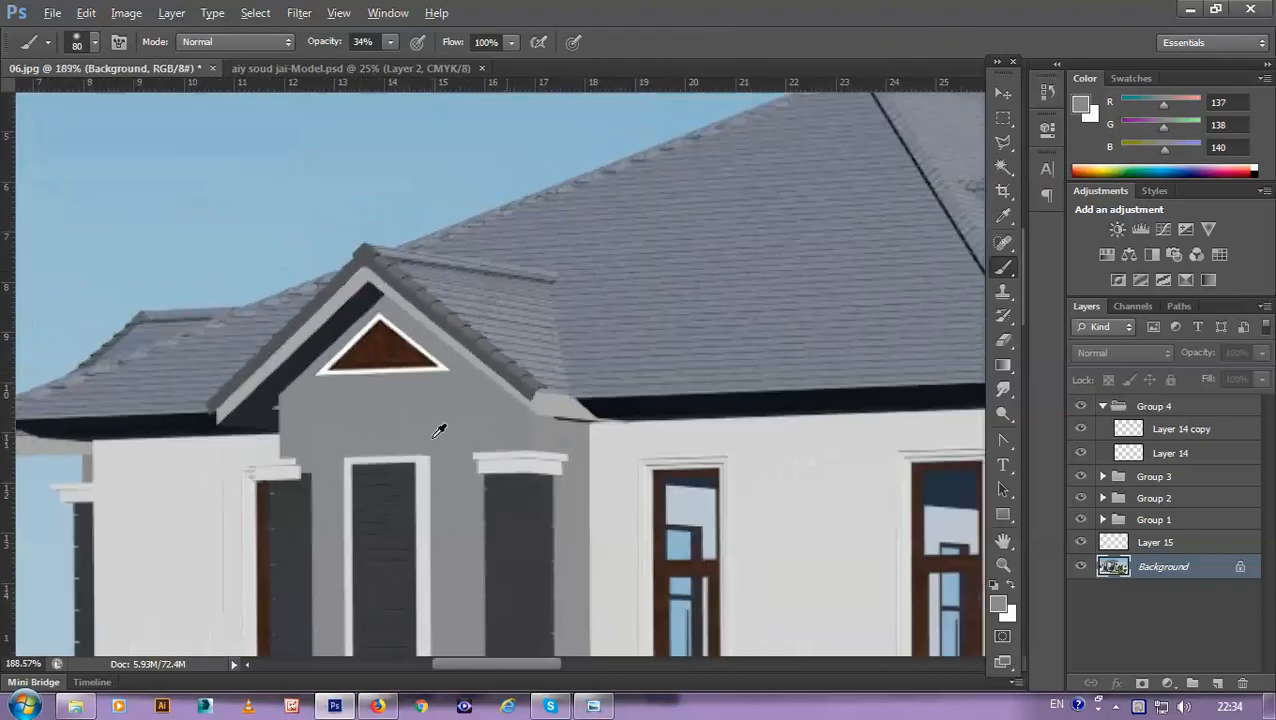
# Step: Add a new layer in Group 4 and place it directly beneath Layer 14
pyautogui.scroll(-4, 446, 440)
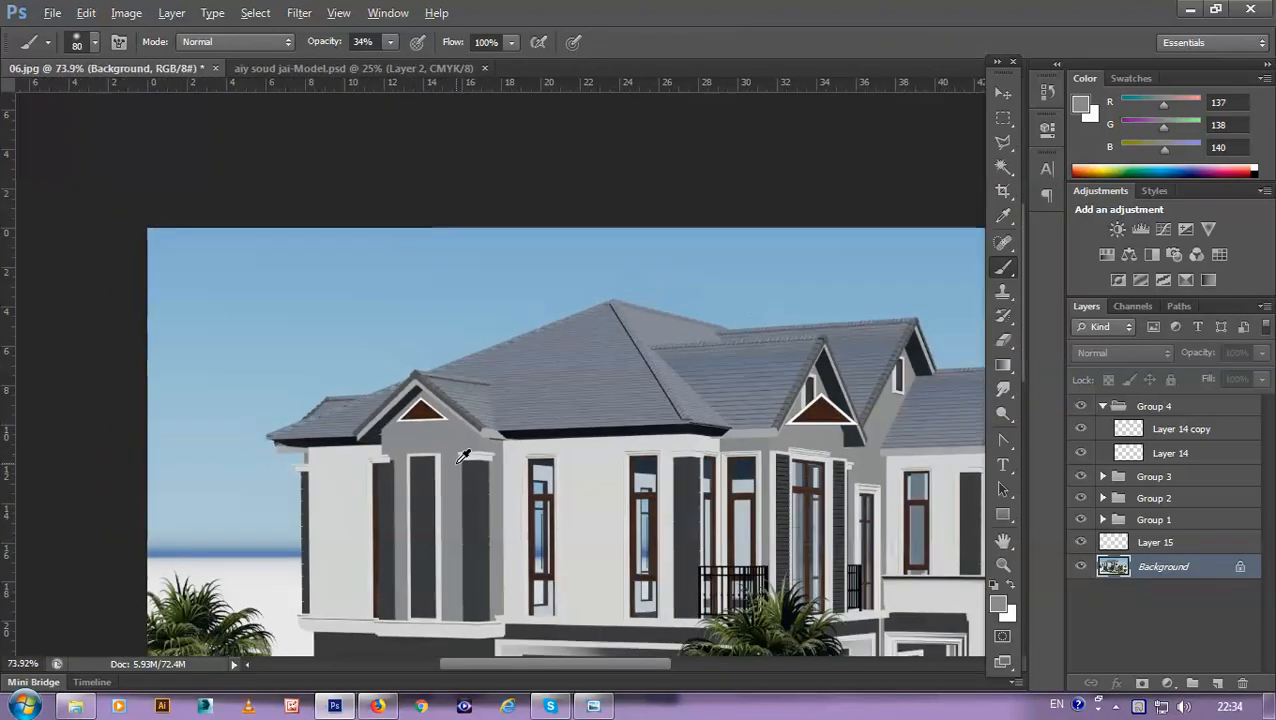
pyautogui.scroll(5, 249, 236)
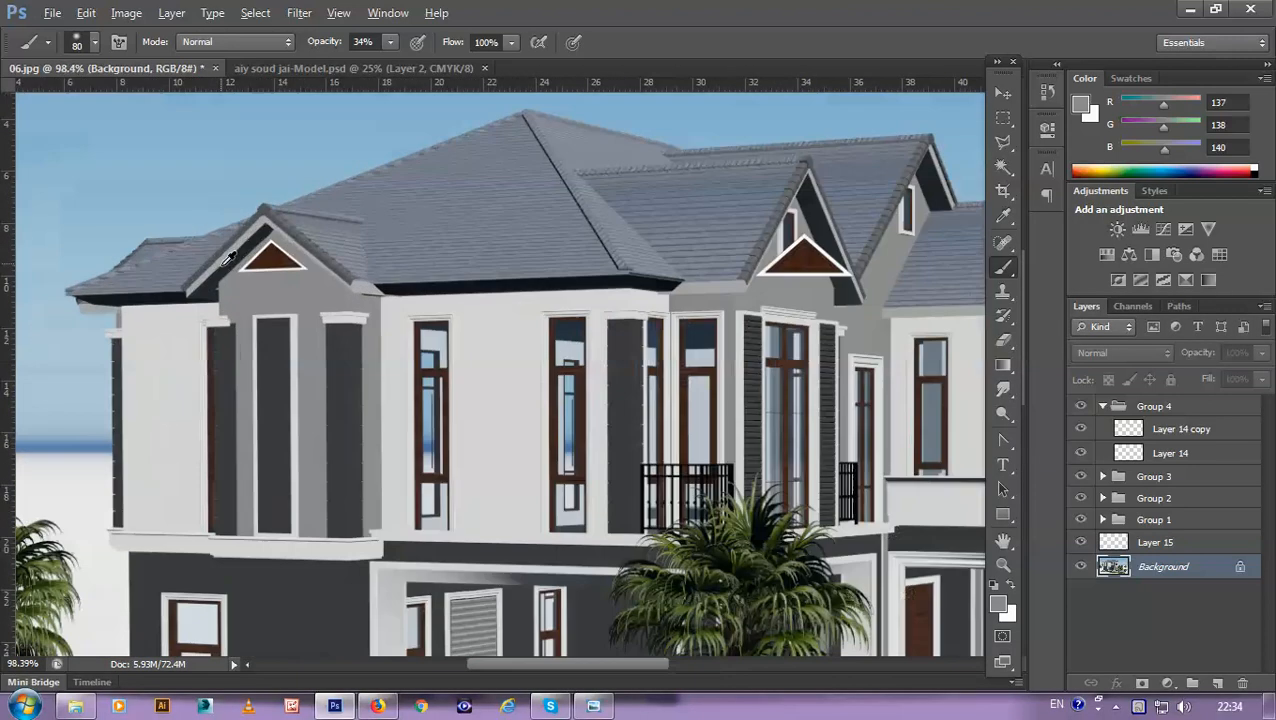
pyautogui.scroll(3, 258, 252)
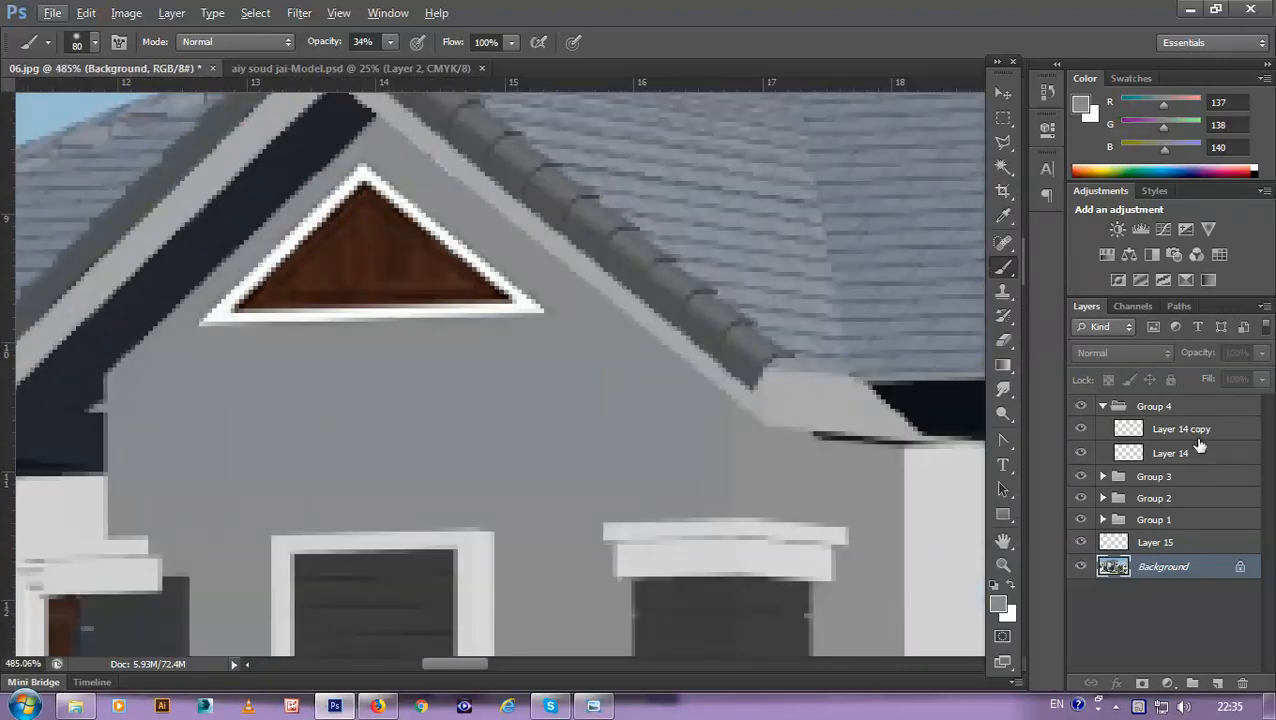
pyautogui.click(1196, 432)
pyautogui.click(1080, 453)
pyautogui.click(1080, 453)
pyautogui.click(1172, 456)
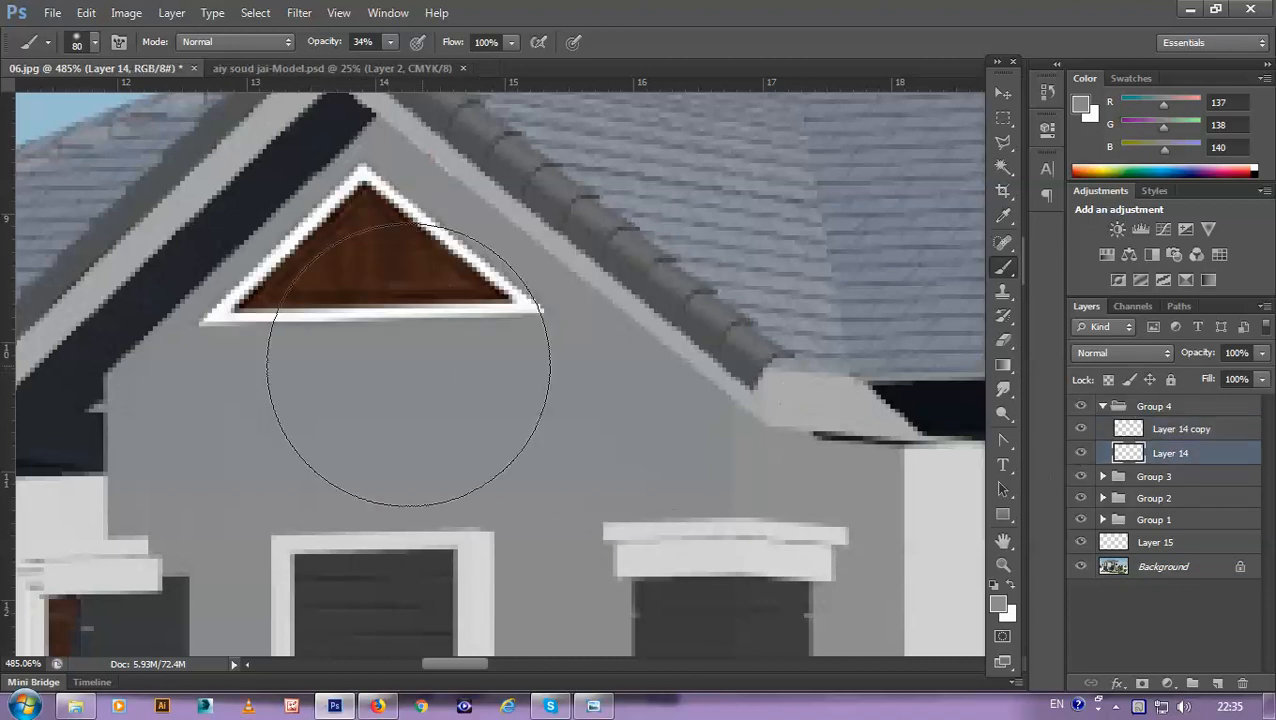
pyautogui.click(1217, 683)
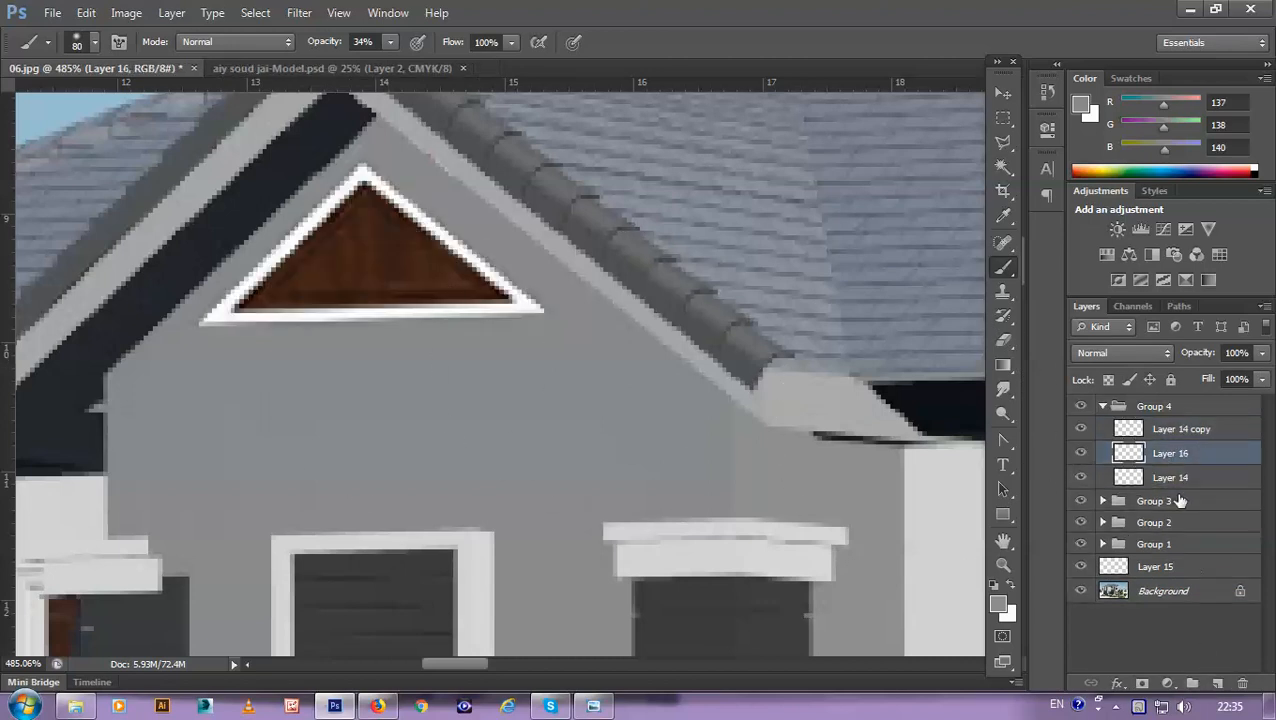
pyautogui.moveTo(1188, 458)
pyautogui.mouseDown()
pyautogui.moveTo(1194, 495)
pyautogui.moveTo(1190, 480)
pyautogui.mouseUp()
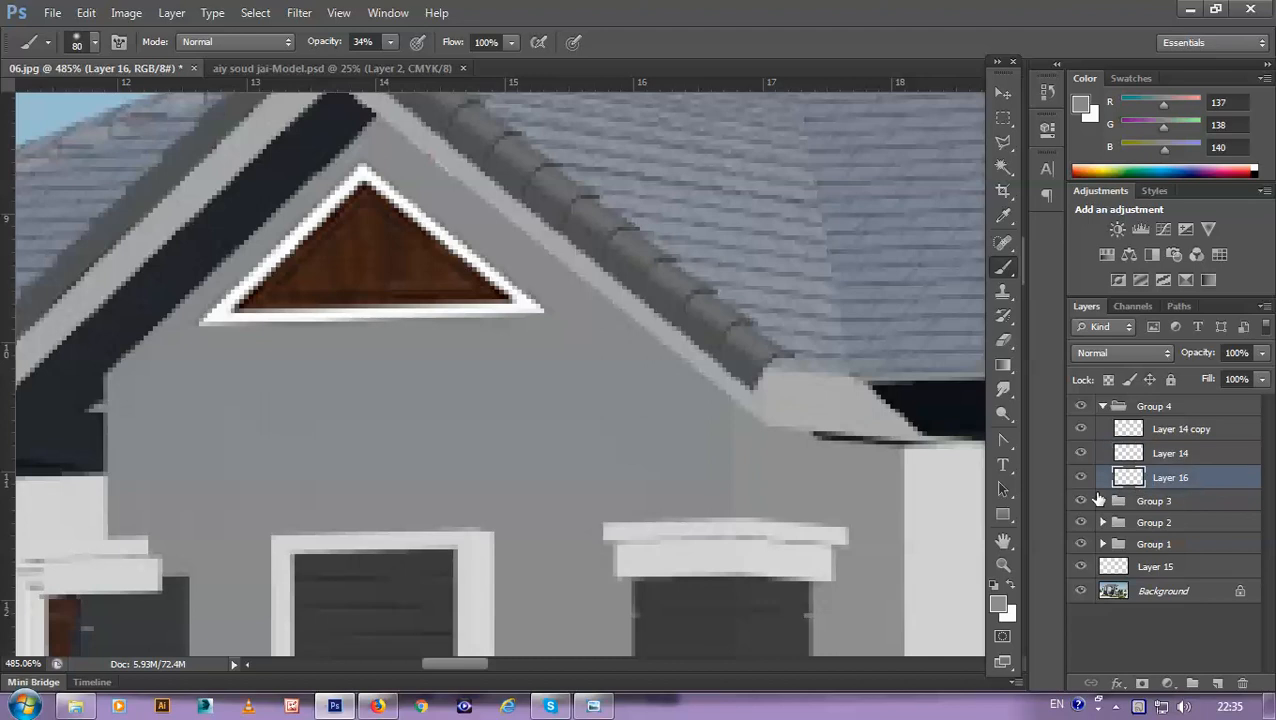
# Step: Select a thin strip along the underside of the leftmost gable triangle's white frame with the Polygonal Lasso
pyautogui.scroll(2, 408, 295)
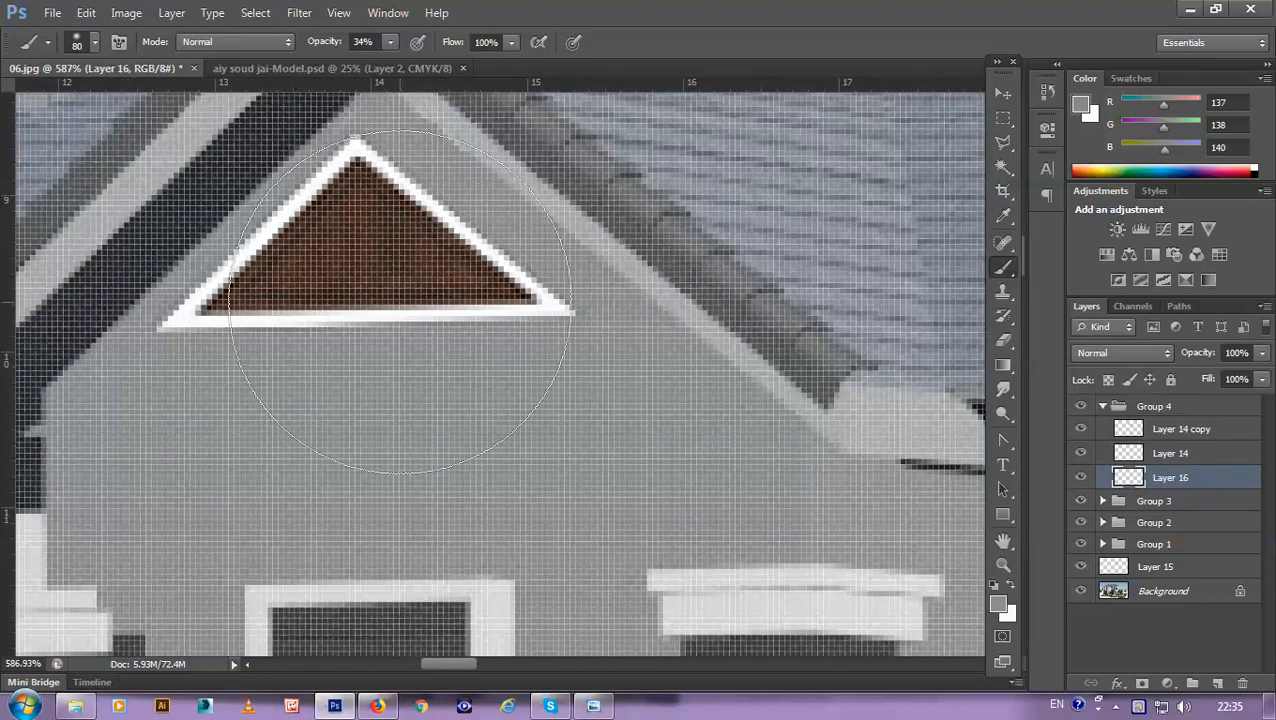
pyautogui.press('l')
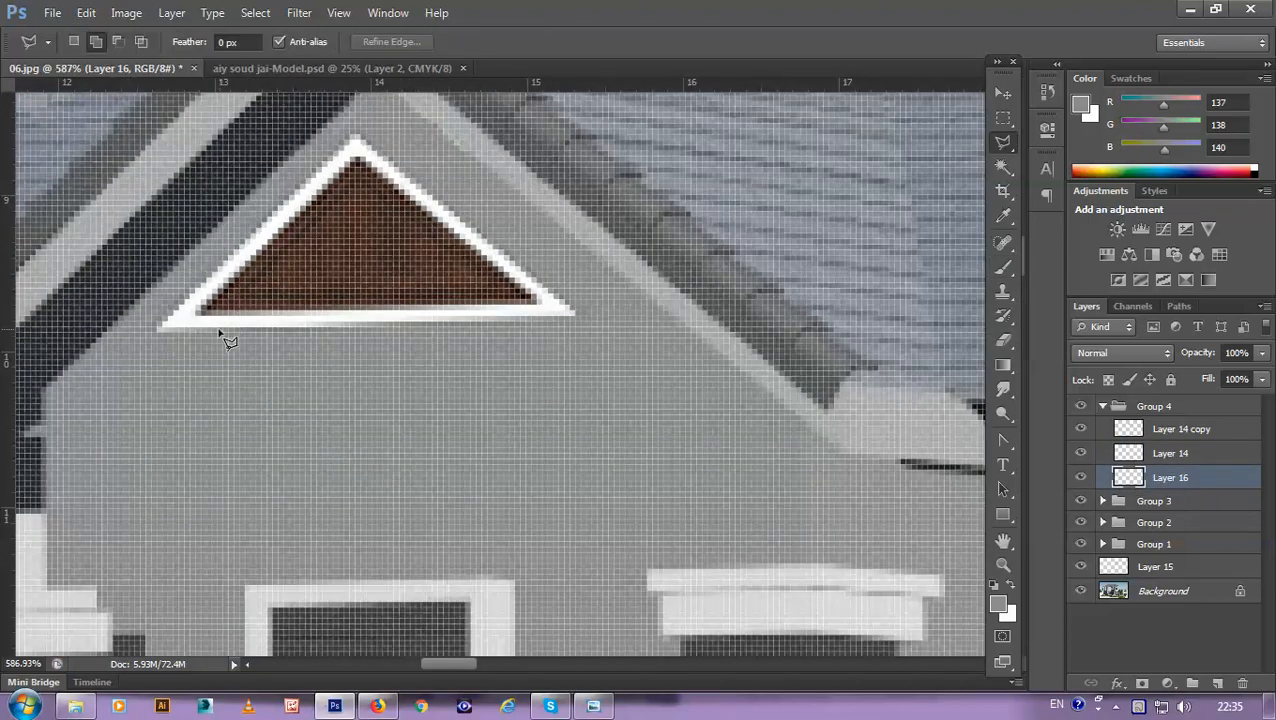
pyautogui.click(160, 330)
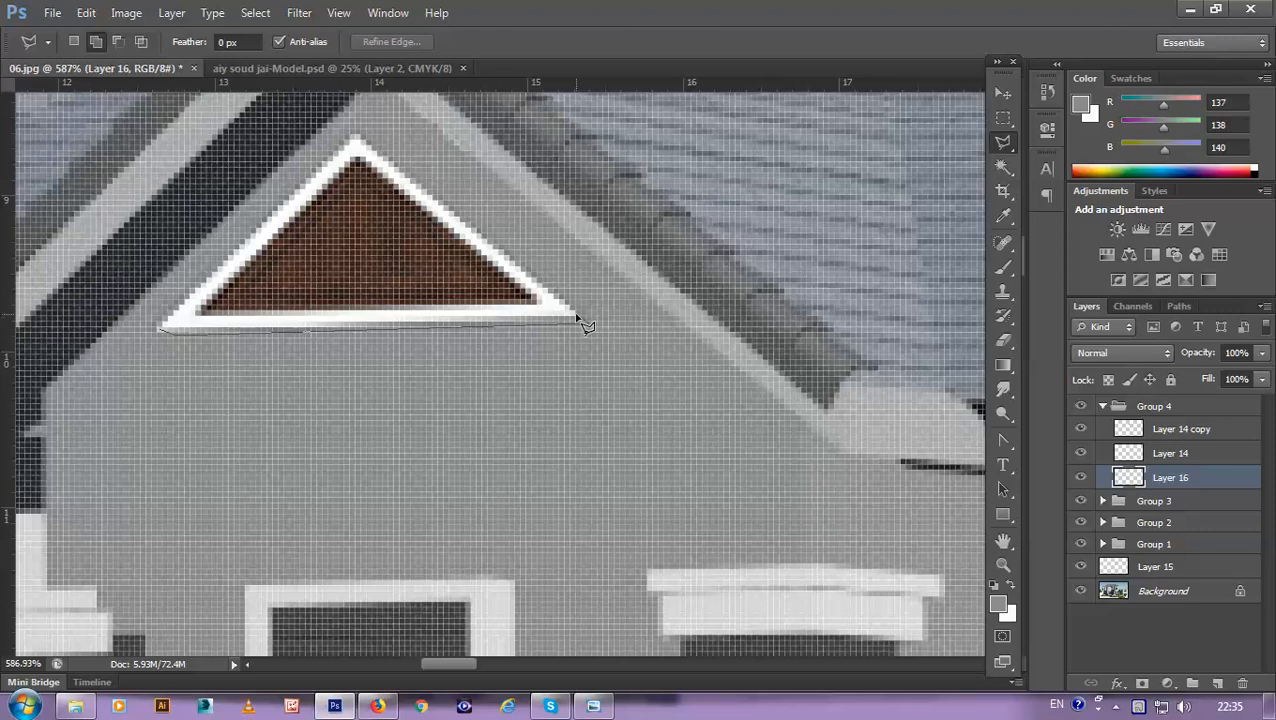
pyautogui.doubleClick(577, 318)
pyautogui.scroll(-5, 530, 345)
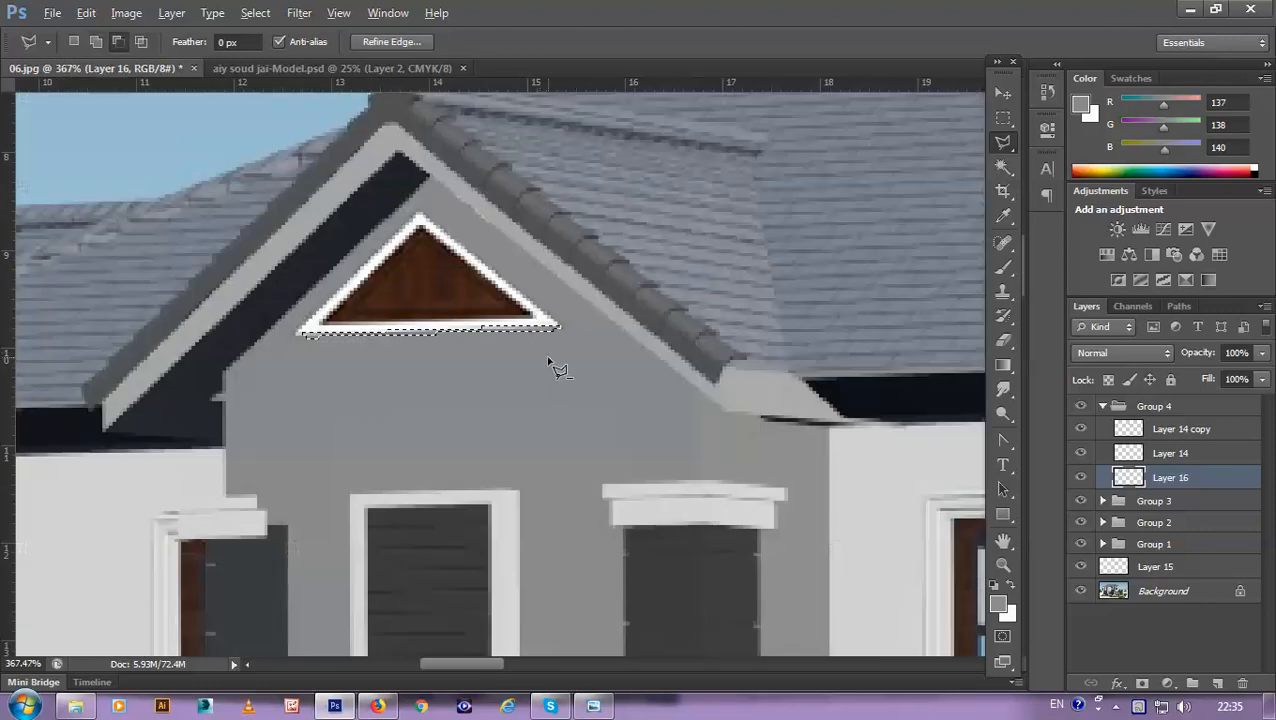
pyautogui.scroll(5, 541, 359)
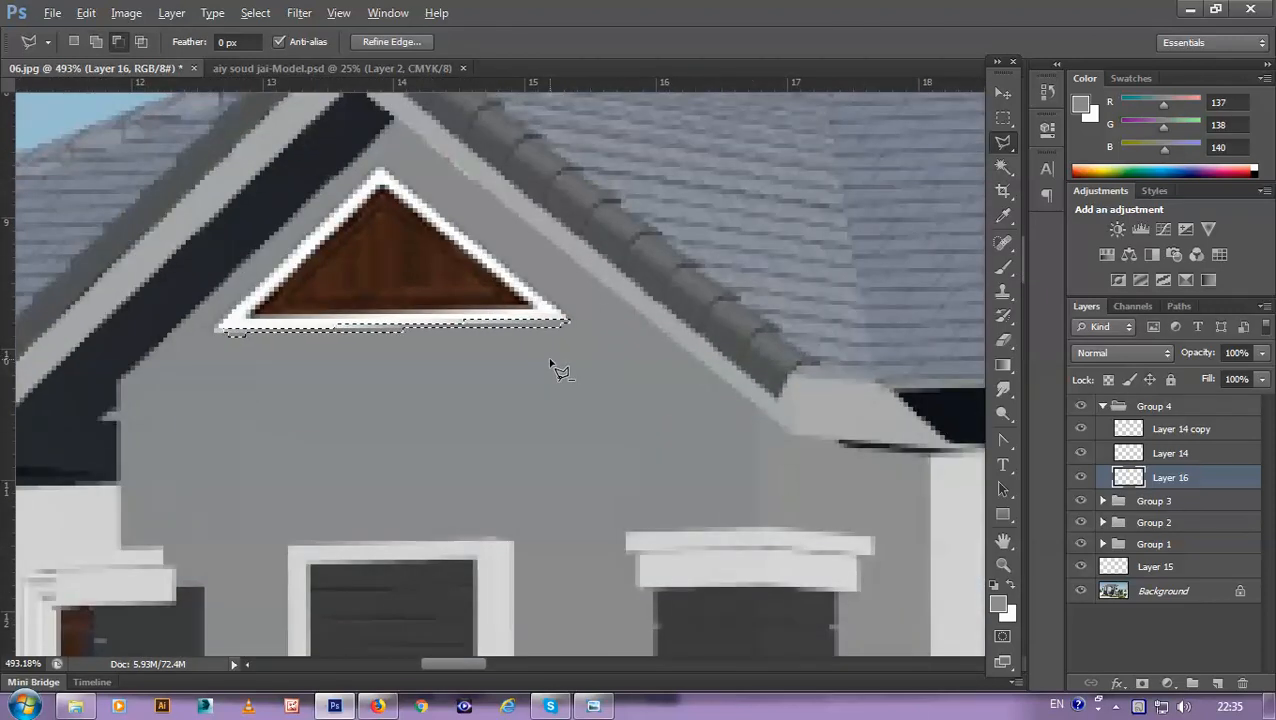
# Step: Sample the dark colour under the eave, brush it into the selected strip as a soft shadow, and deselect
pyautogui.press('shift')
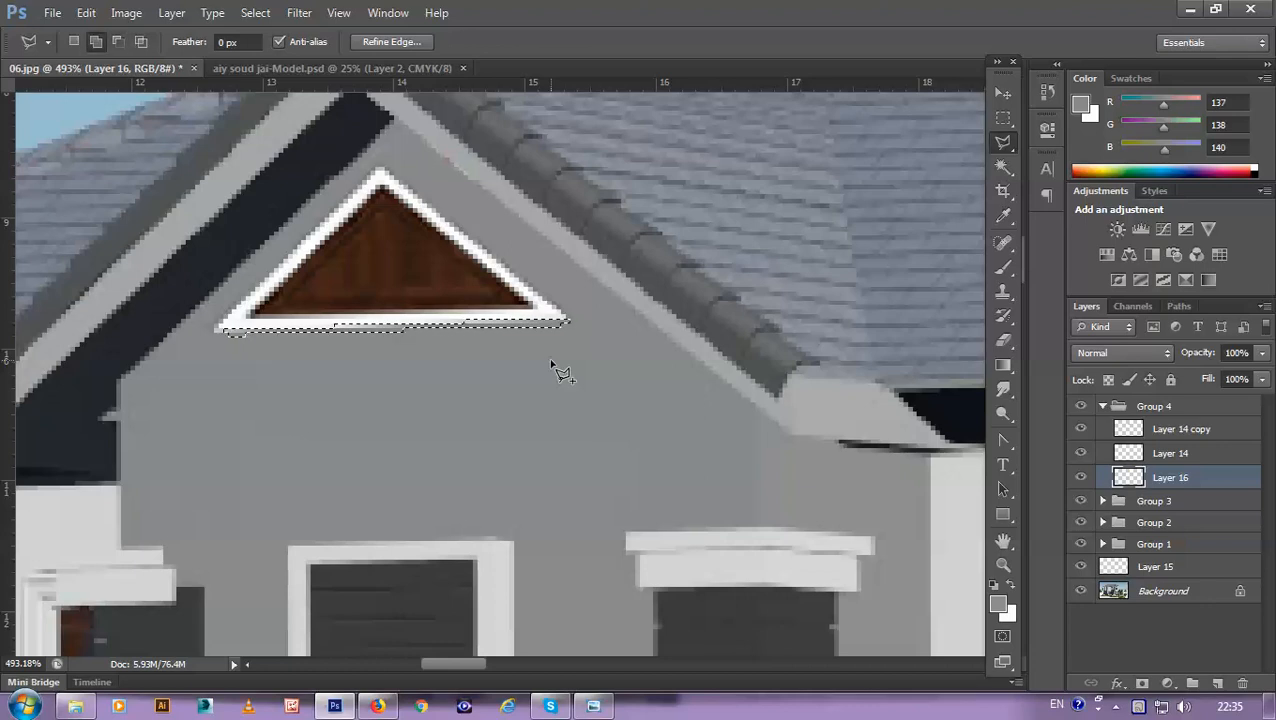
pyautogui.press('b')
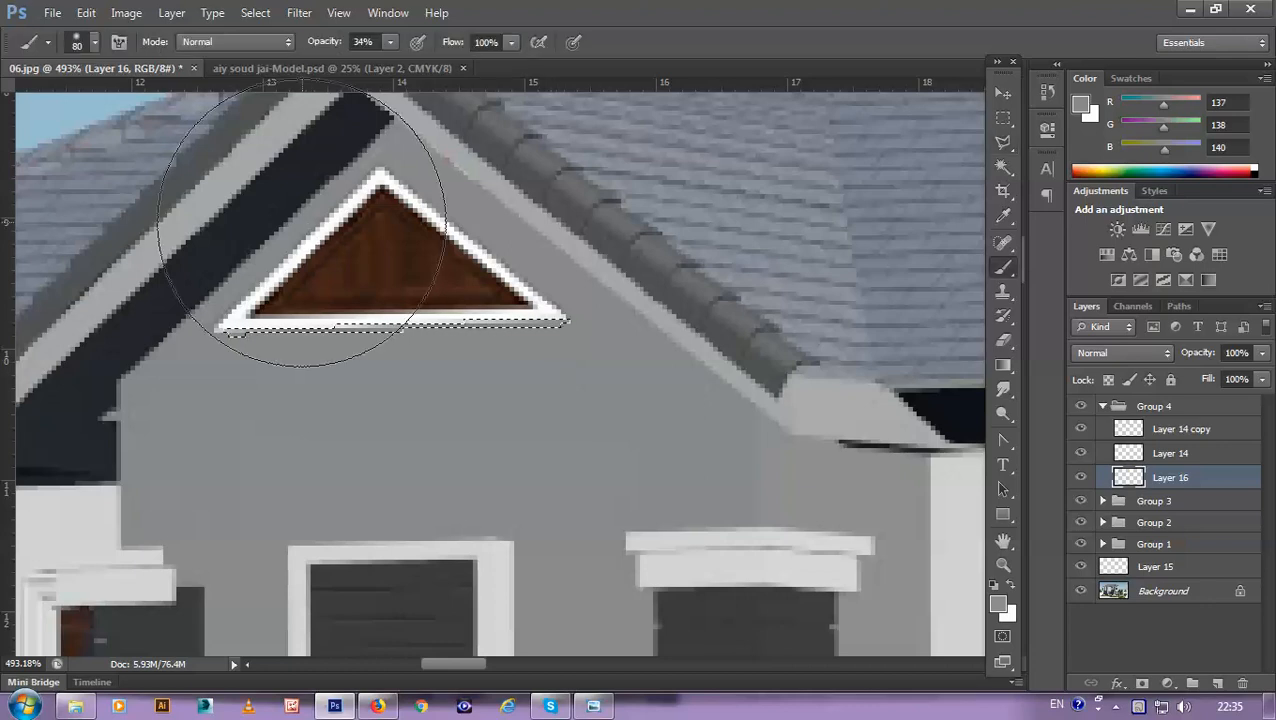
pyautogui.keyDown('alt'); pyautogui.click(280, 200); pyautogui.keyUp('alt')
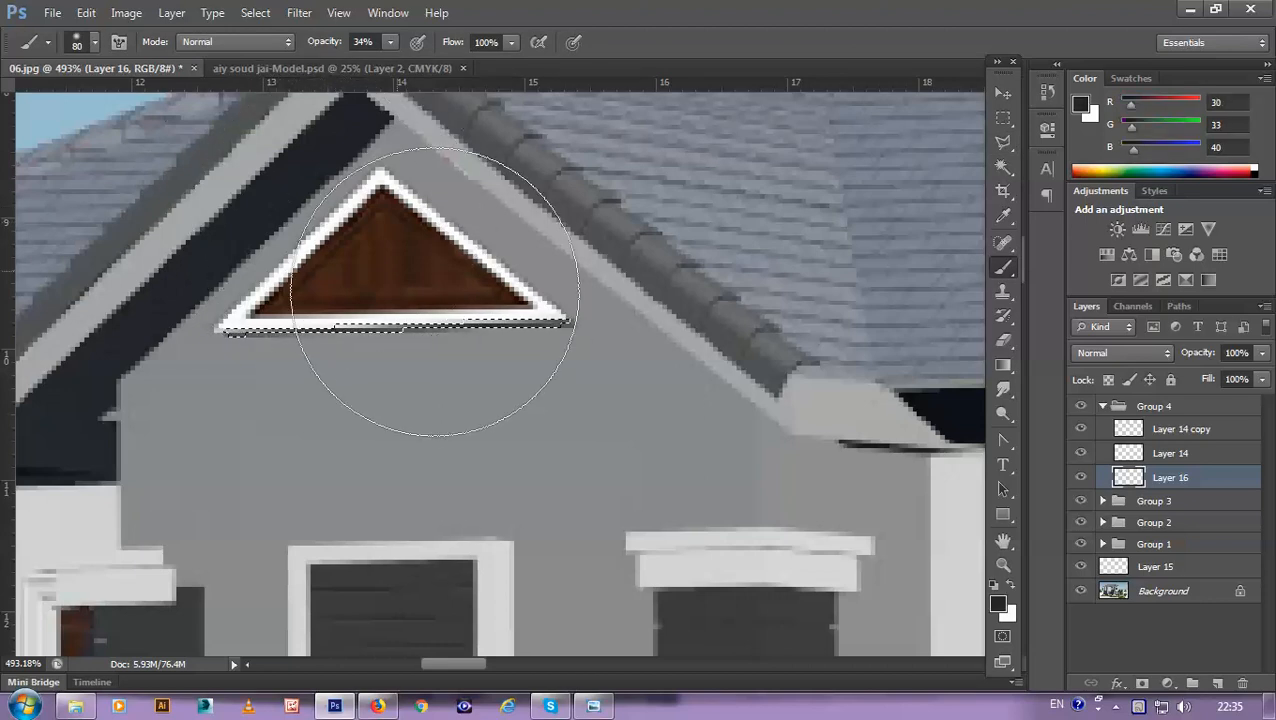
pyautogui.scroll(-5, 470, 310)
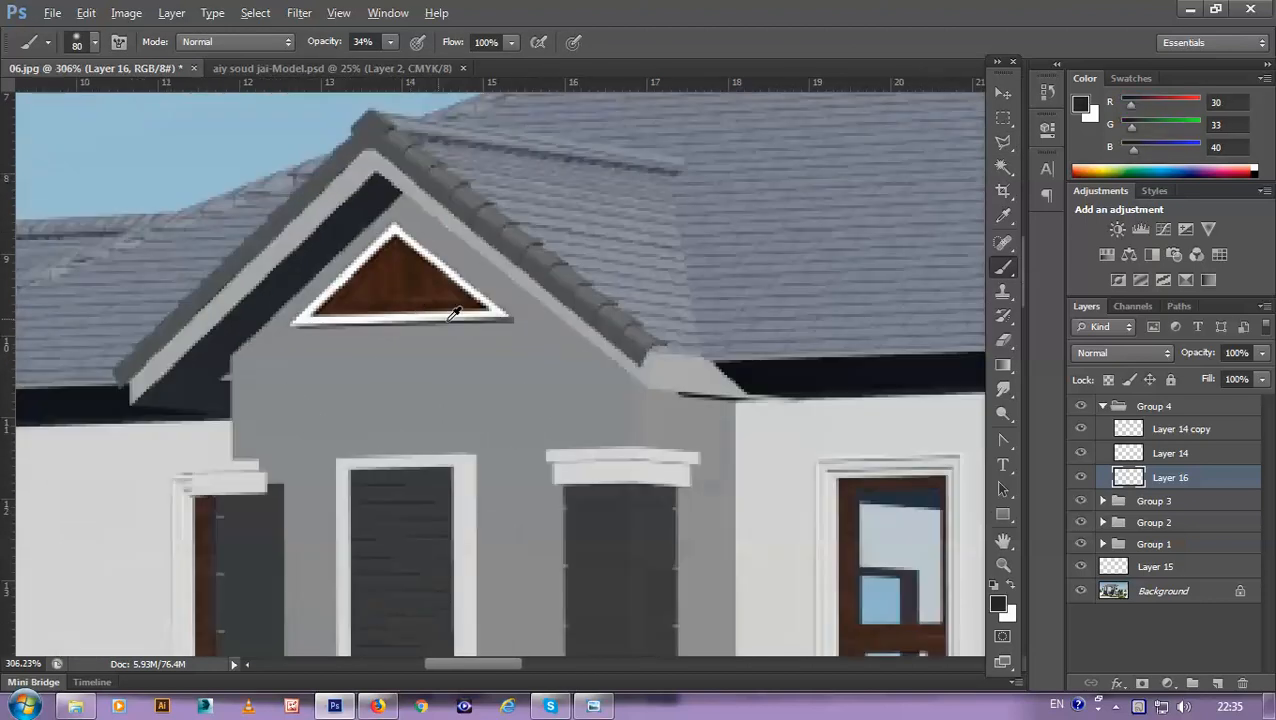
pyautogui.scroll(3, 408, 311)
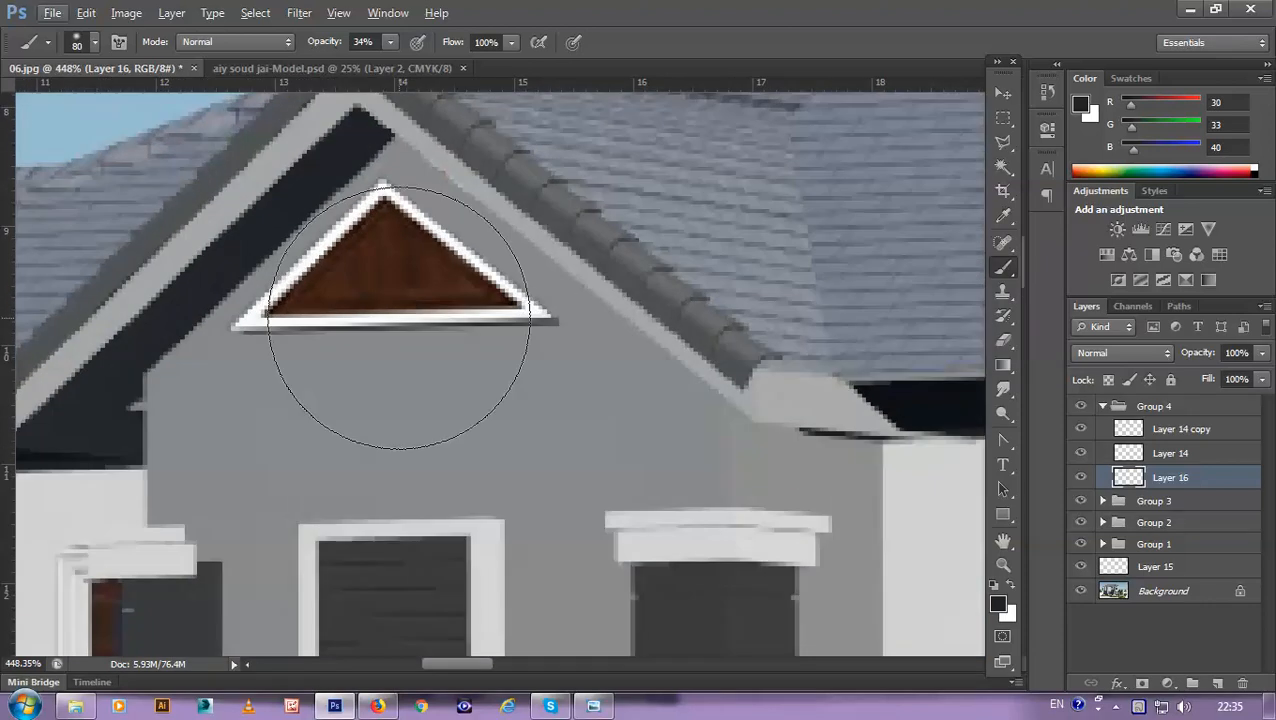
pyautogui.scroll(1, 408, 311)
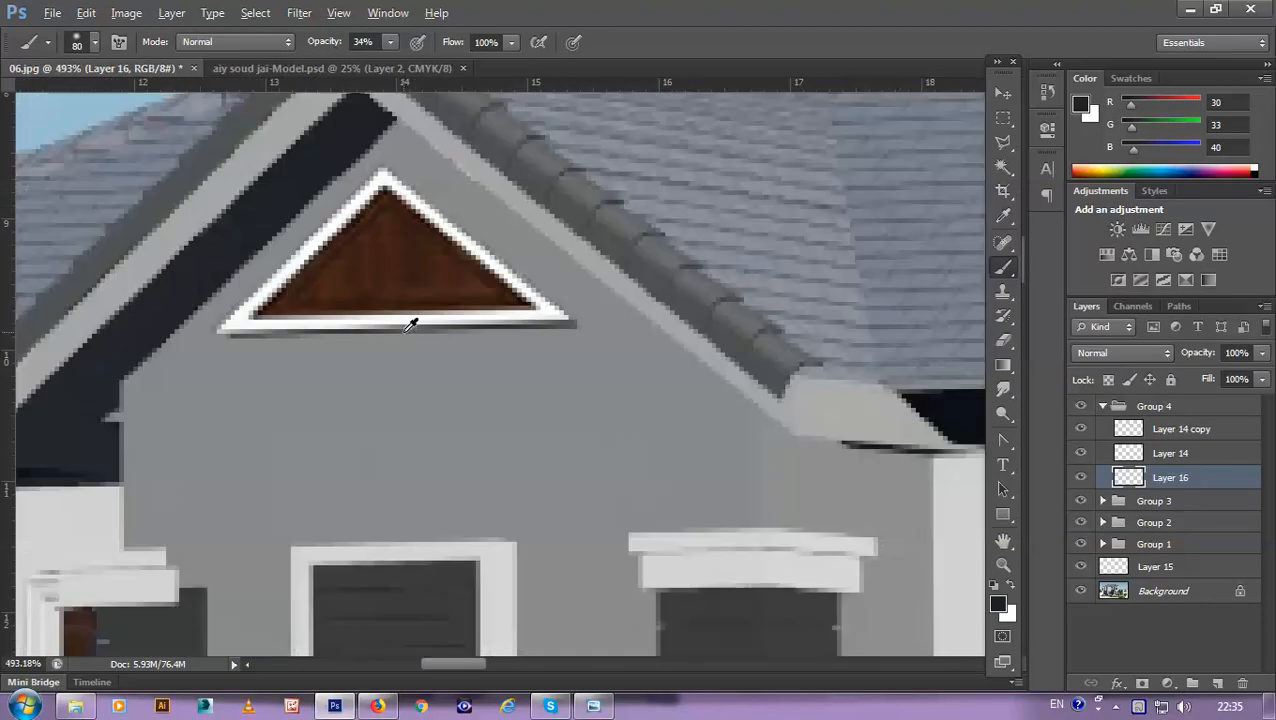
# Step: Outline a slightly thicker strip beneath the triangle's lower frame edge, fill it with the dark shadow colour, and deselect
pyautogui.press('l')
pyautogui.hotkey('alt', 'l')
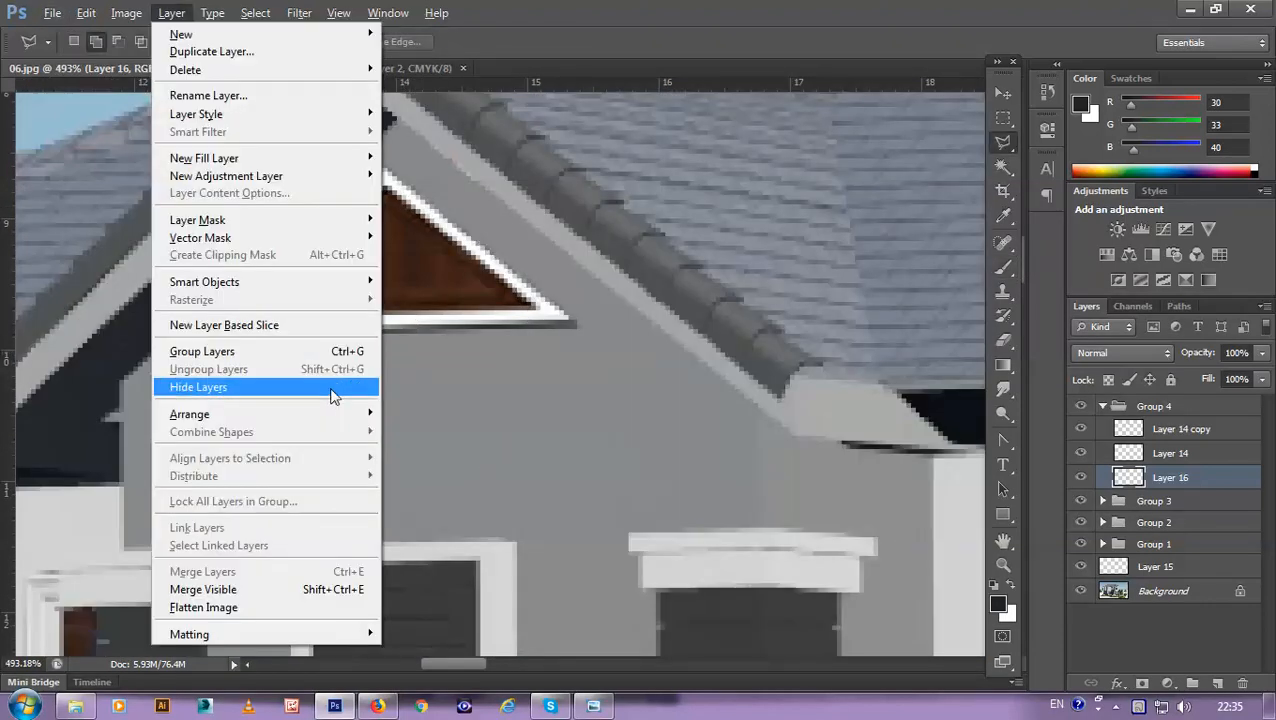
pyautogui.press('Escape')
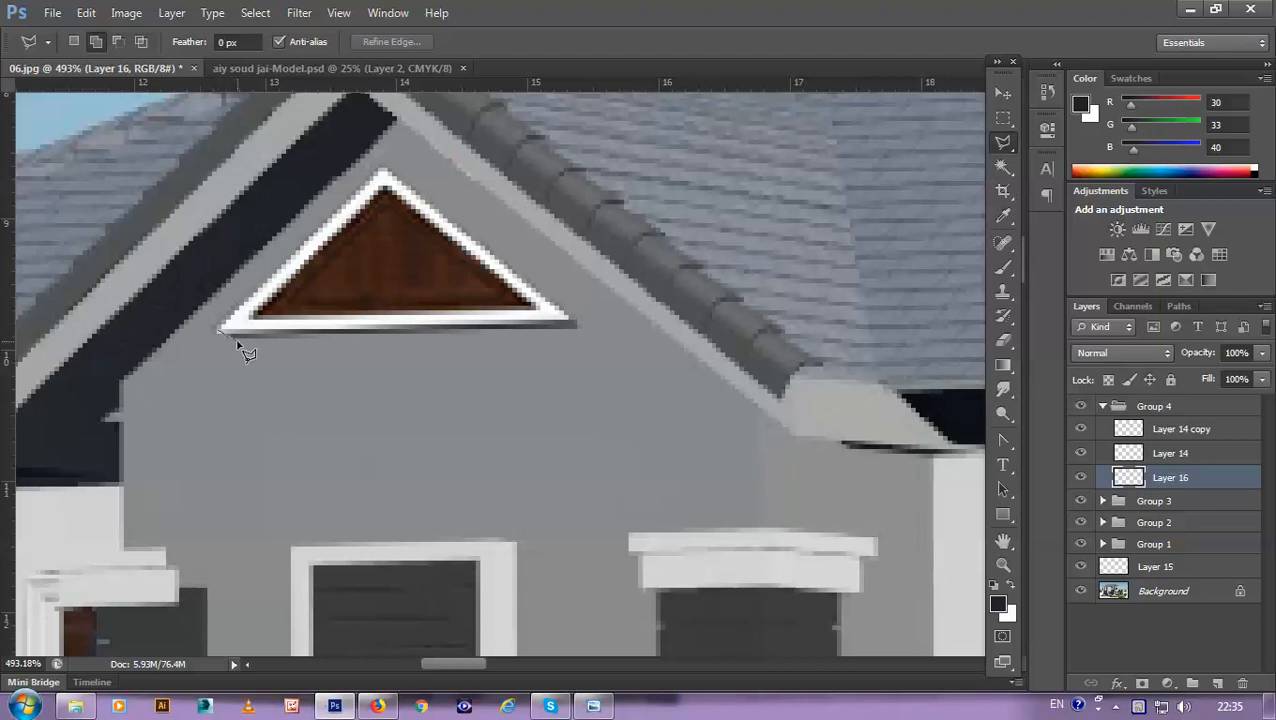
pyautogui.doubleClick(570, 322)
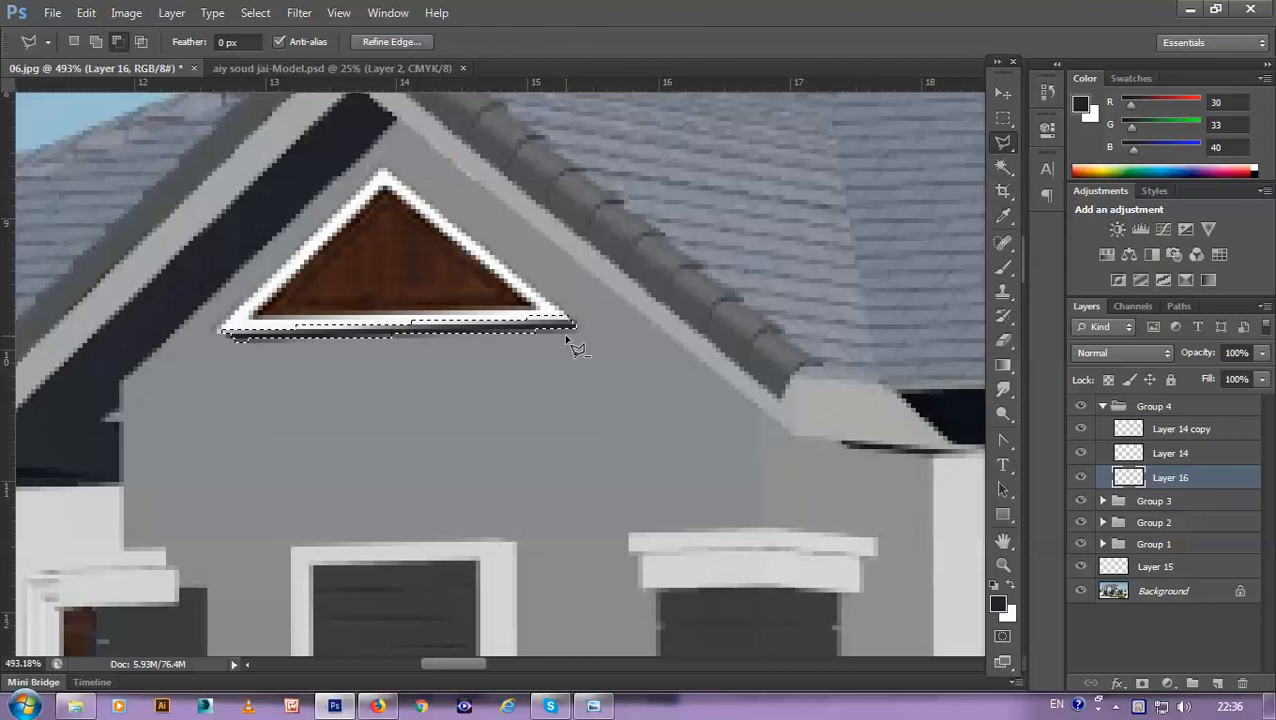
pyautogui.hotkey('ctrl', 'd')
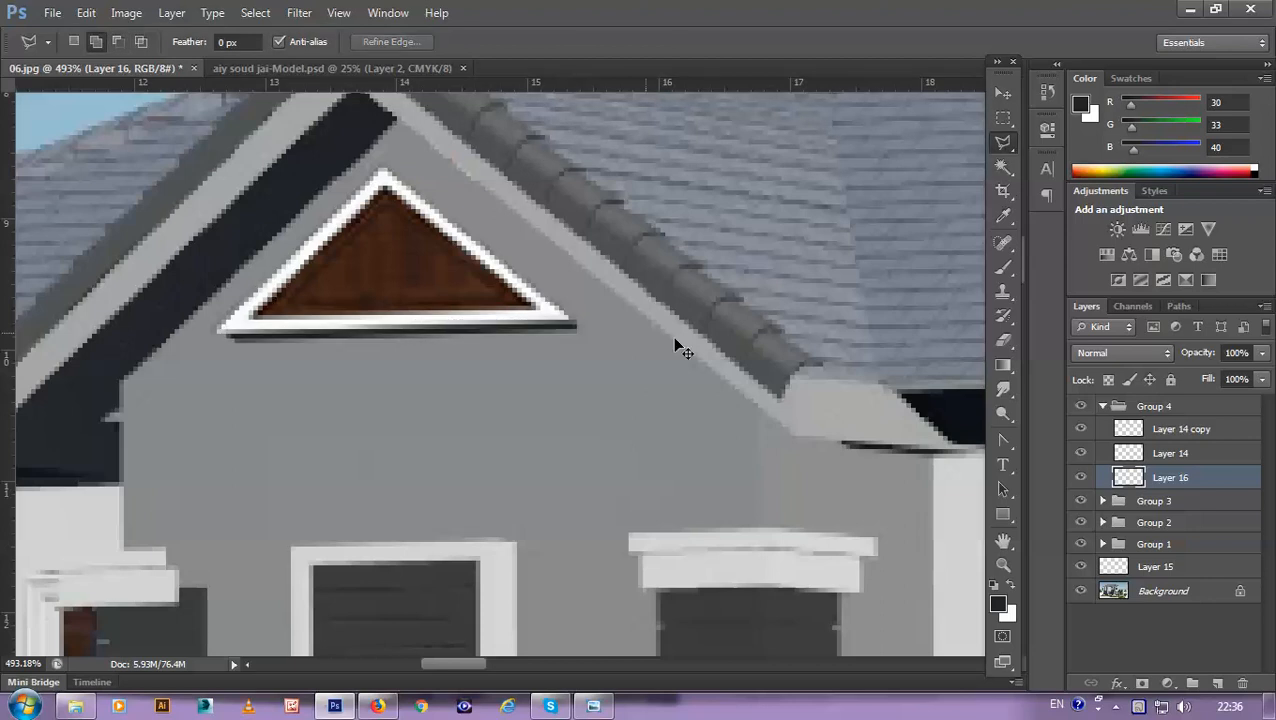
# Step: Outline a thin strip along the triangle's right sloping edge, fill it with the dark shadow colour, and deselect
pyautogui.scroll(-5, 576, 366)
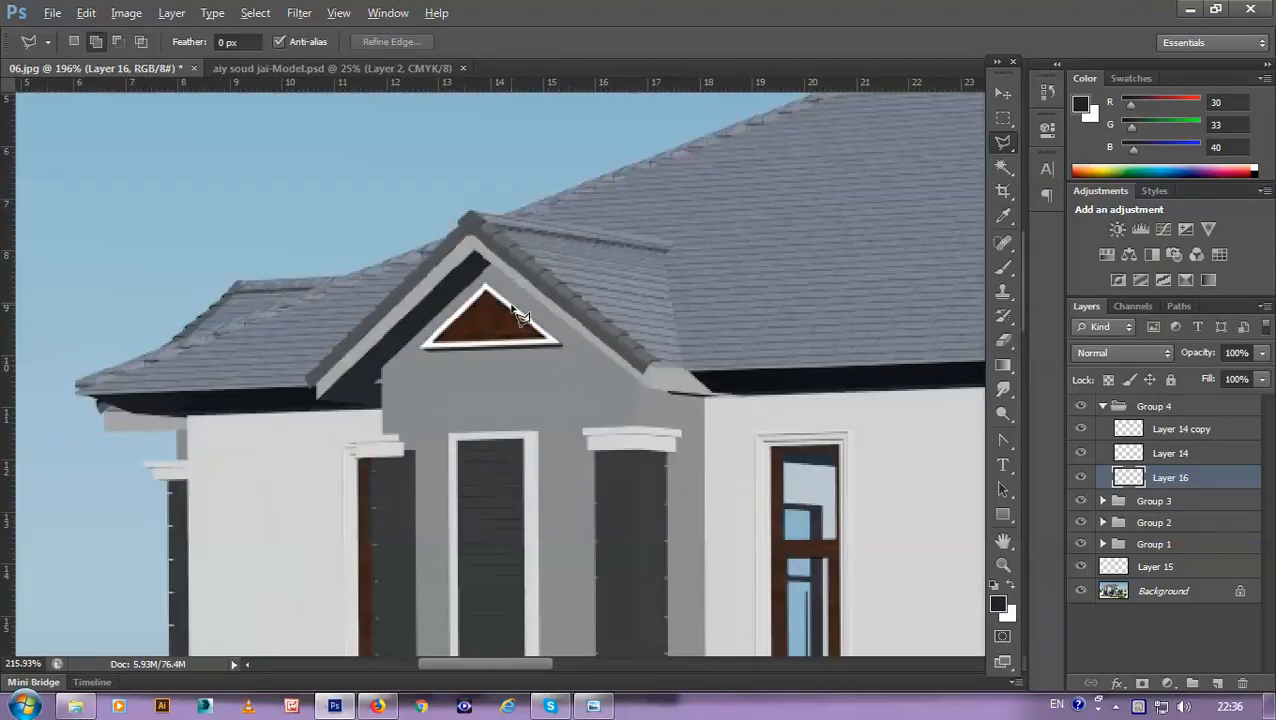
pyautogui.scroll(4, 525, 318)
pyautogui.scroll(4, 505, 292)
pyautogui.scroll(-4, 513, 296)
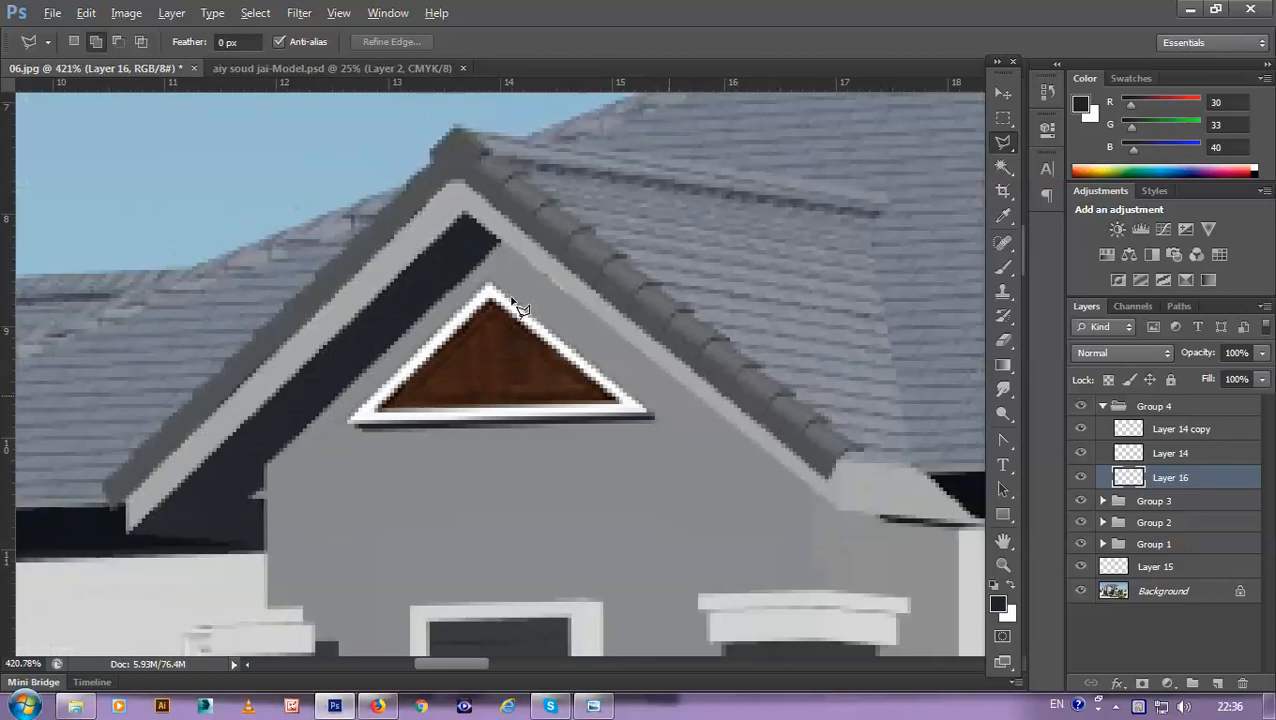
pyautogui.scroll(2, 525, 305)
pyautogui.press('alt')
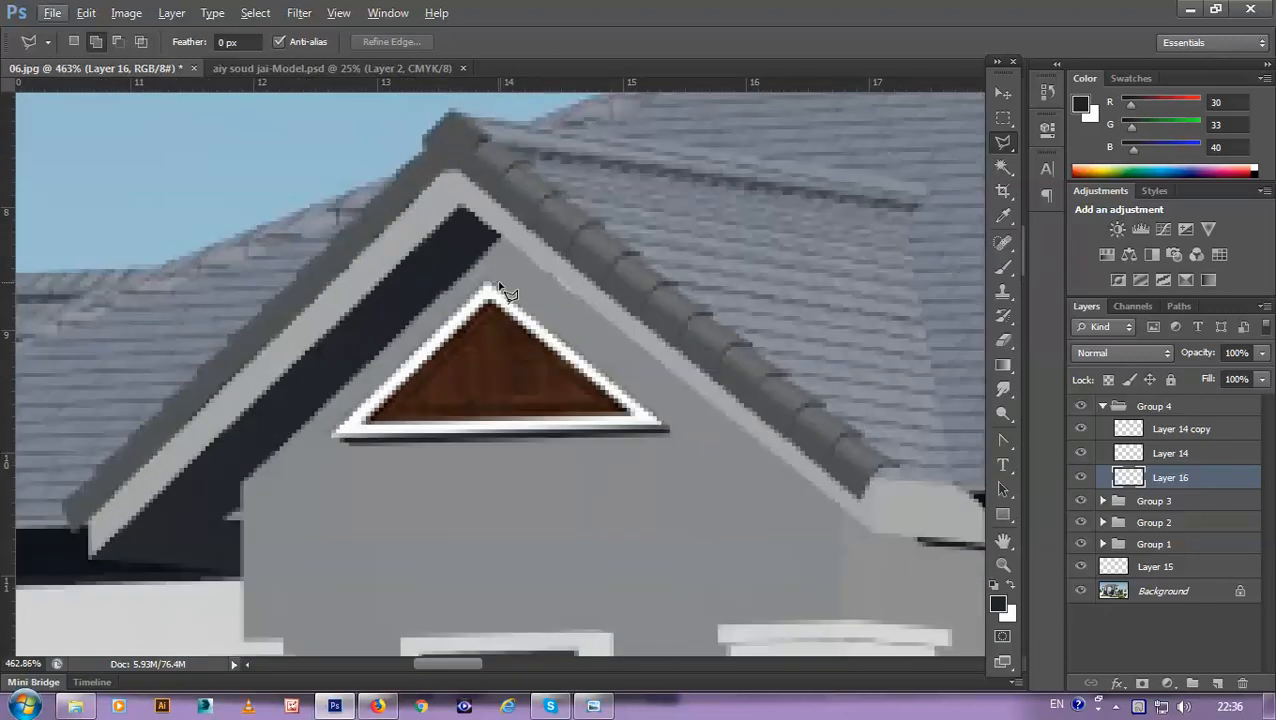
pyautogui.click(498, 286)
pyautogui.doubleClick(665, 432)
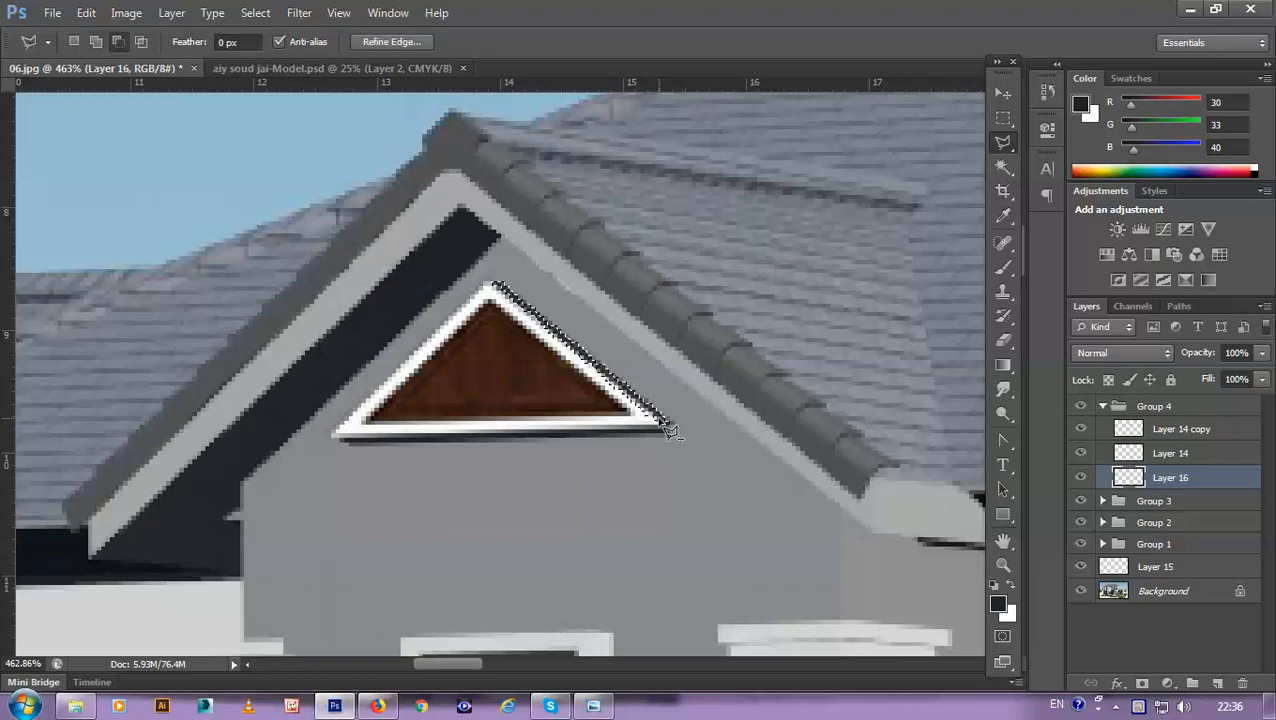
pyautogui.hotkey('ctrl', 'd')
# Step: Select the small shadow tip at the triangle's lower right corner and touch it up with the Brush
pyautogui.scroll(-3, 650, 400)
pyautogui.scroll(2, 665, 415)
pyautogui.scroll(4, 670, 418)
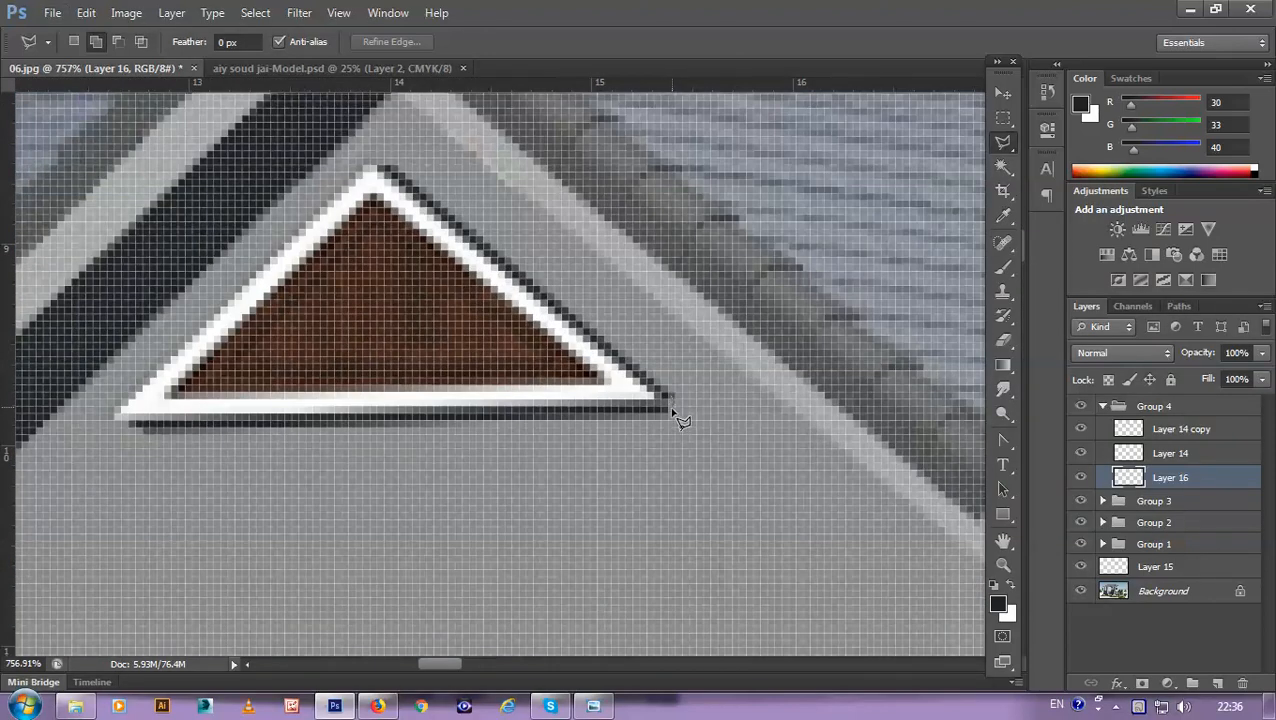
pyautogui.moveTo(656, 412); pyautogui.dragTo(657, 418)
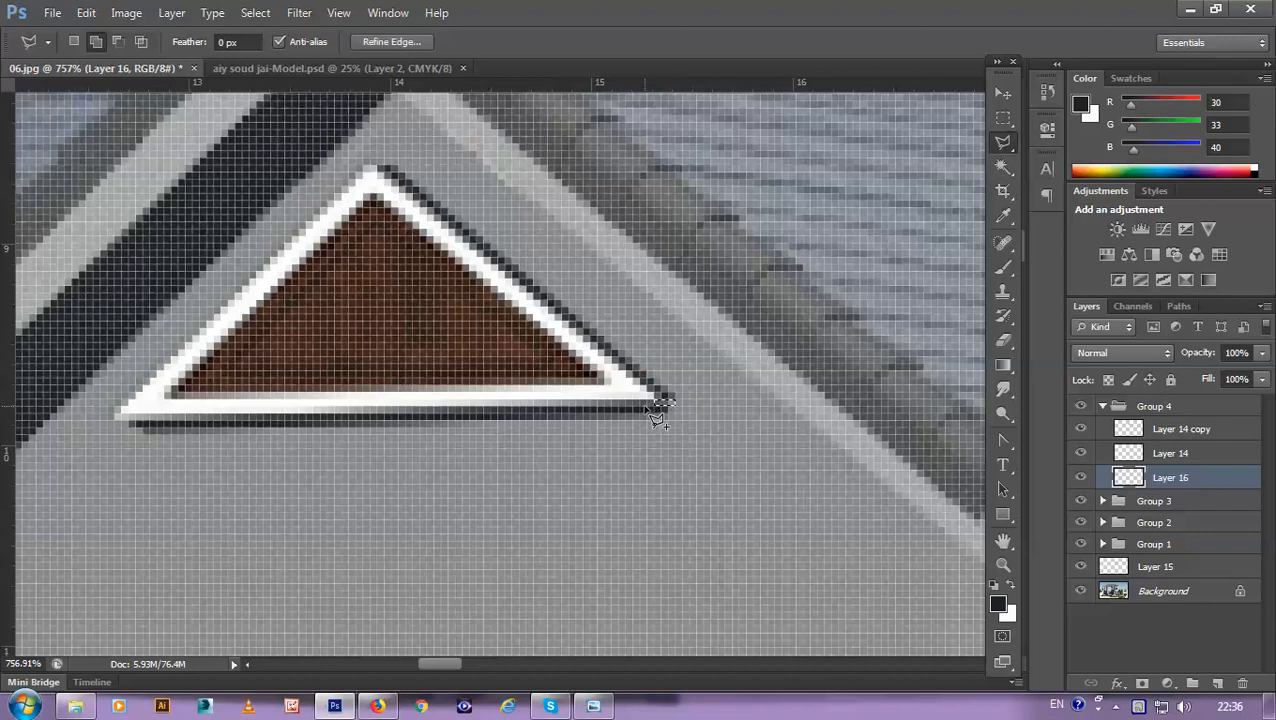
pyautogui.press('alt')
pyautogui.press('b')
pyautogui.scroll(-3, 650, 392)
pyautogui.scroll(-3, 650, 392)
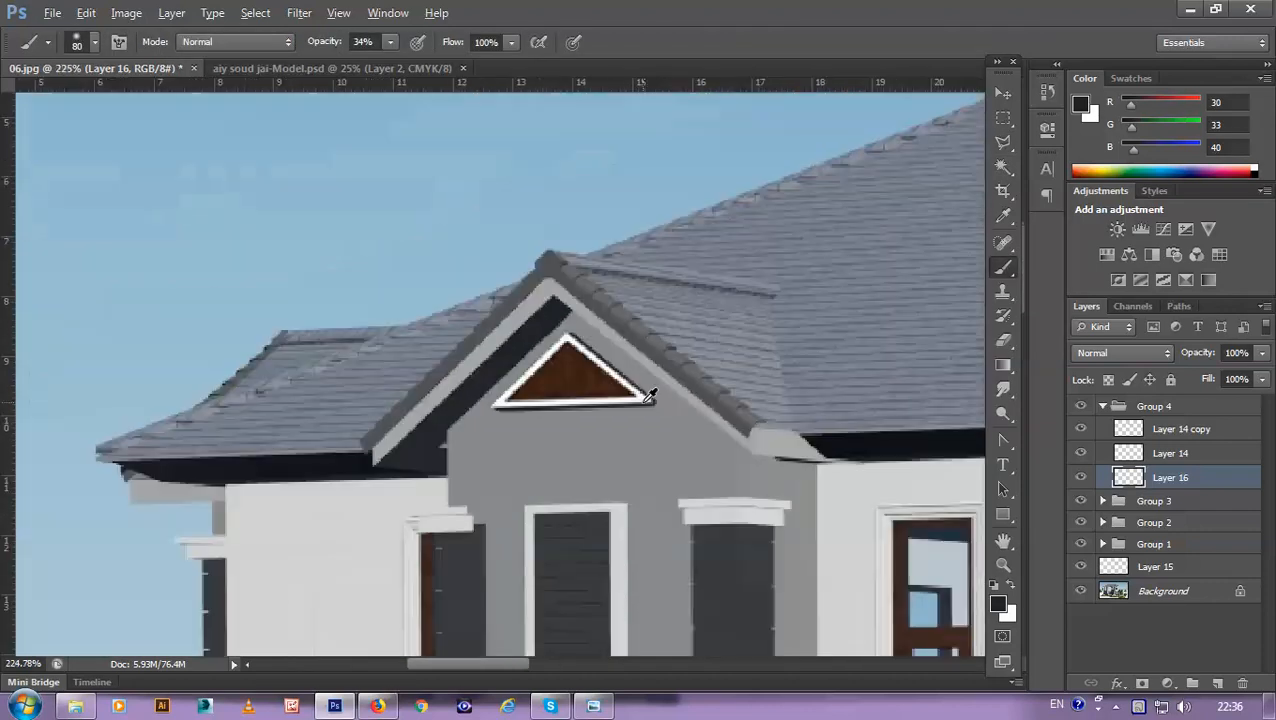
# Step: Lower the opacity of the triangle's shadow layer, Layer 16, to 63%
pyautogui.scroll(1, 664, 414)
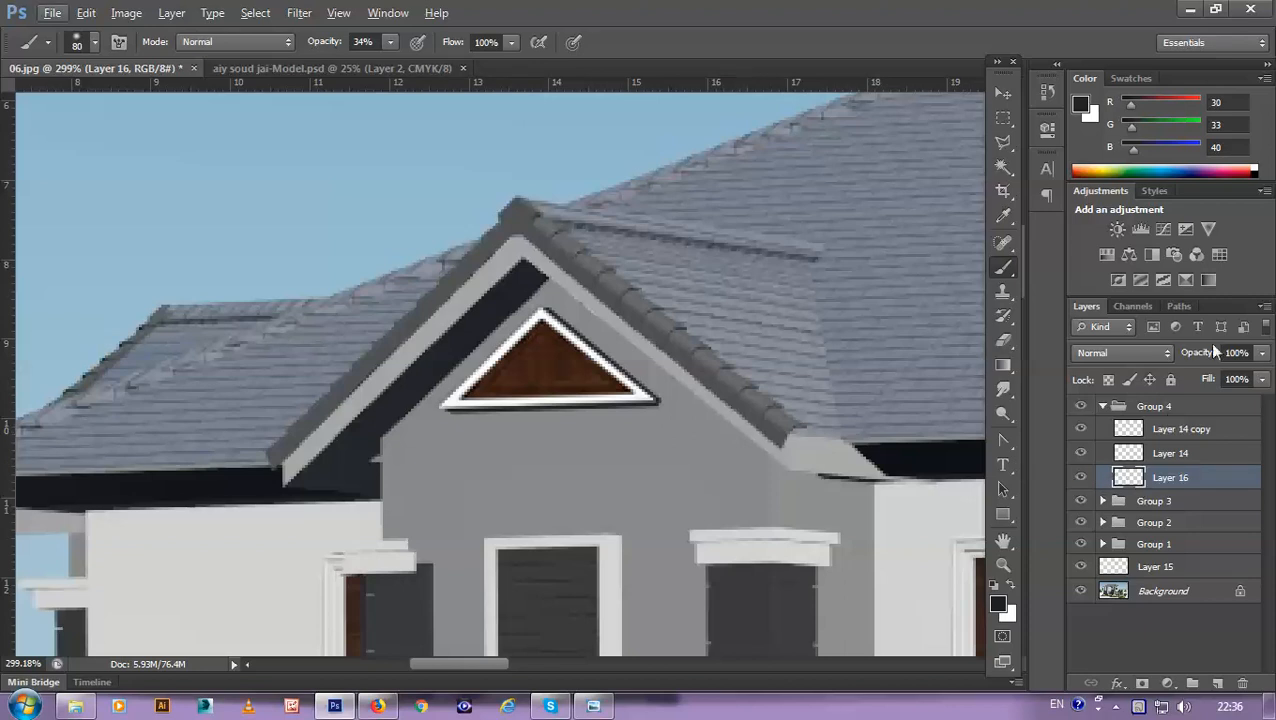
pyautogui.click(1260, 353)
pyautogui.moveTo(1236, 383); pyautogui.dragTo(1227, 384)
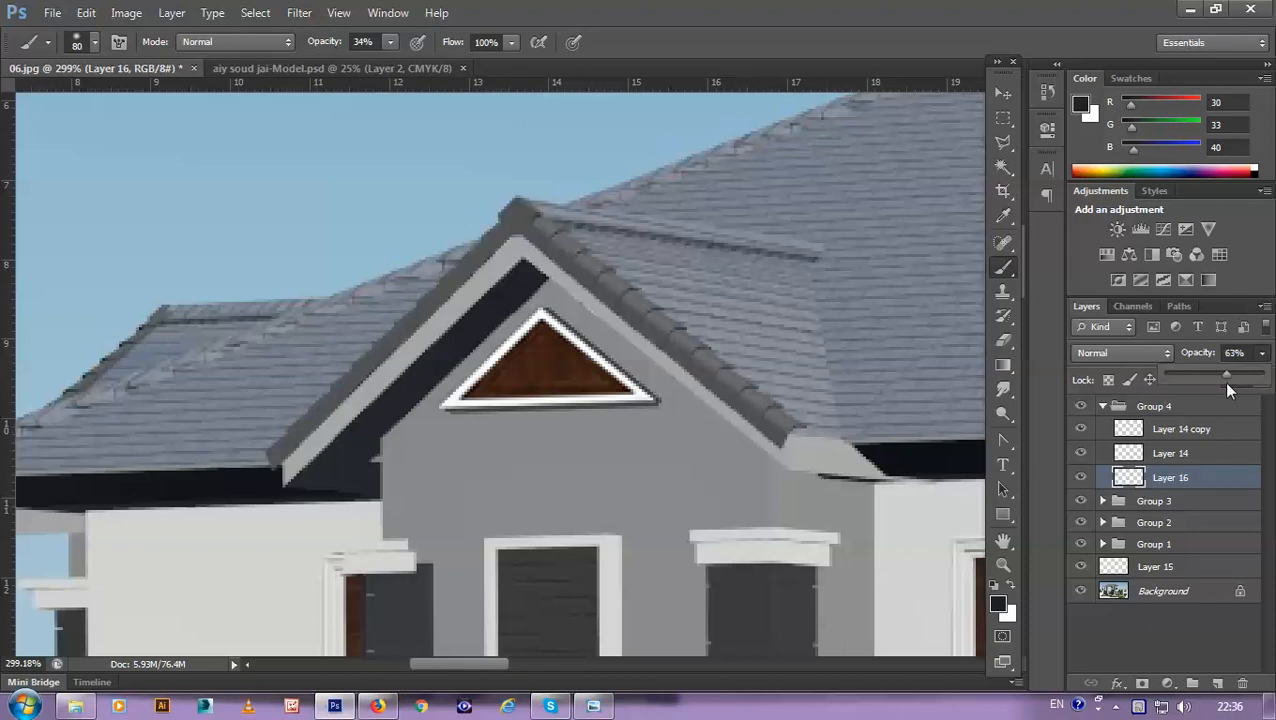
pyautogui.scroll(-5, 690, 400)
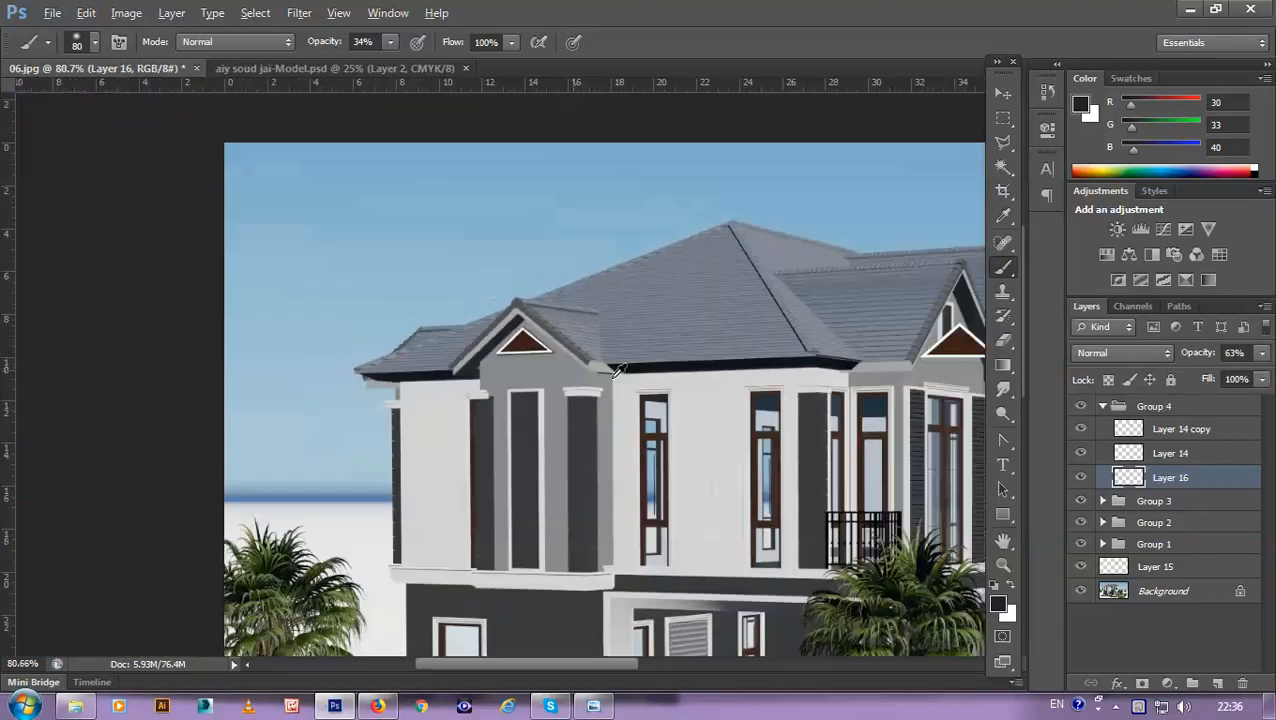
pyautogui.scroll(5, 527, 322)
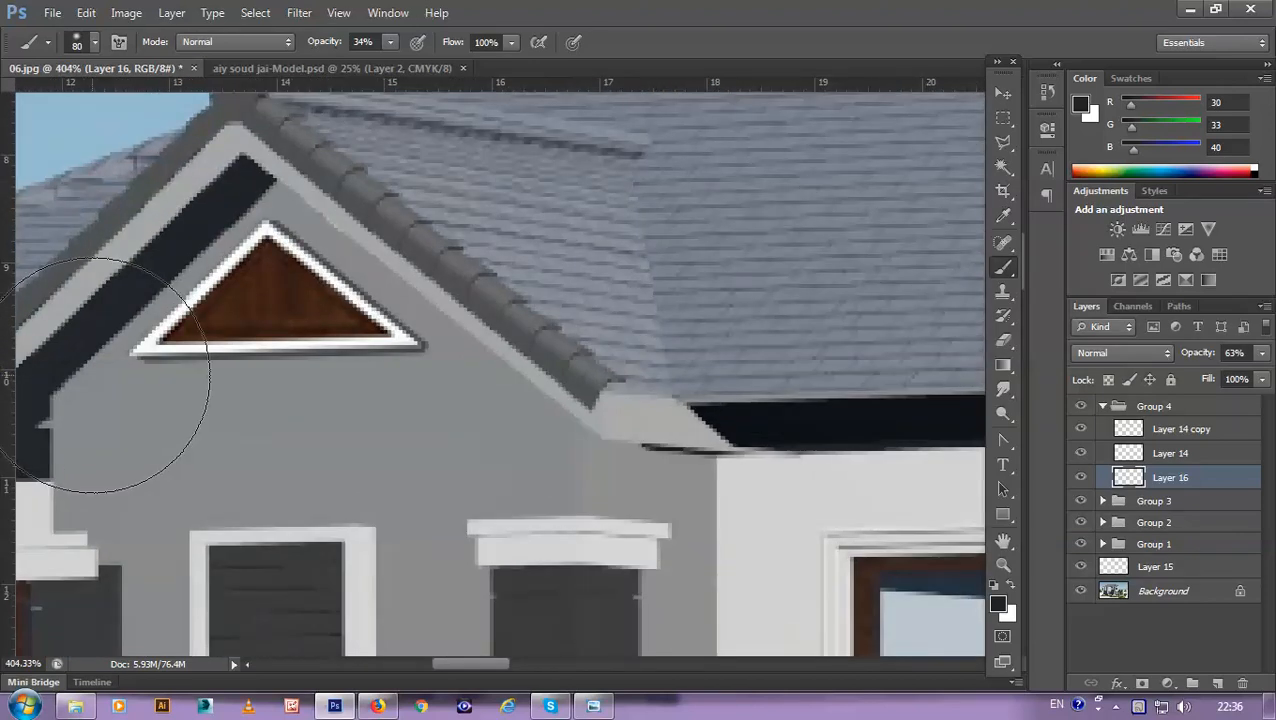
# Step: Outline a thin strip beneath the triangle's lower frame edge, thicken the dark shadow inside it, and deselect
pyautogui.press('l')
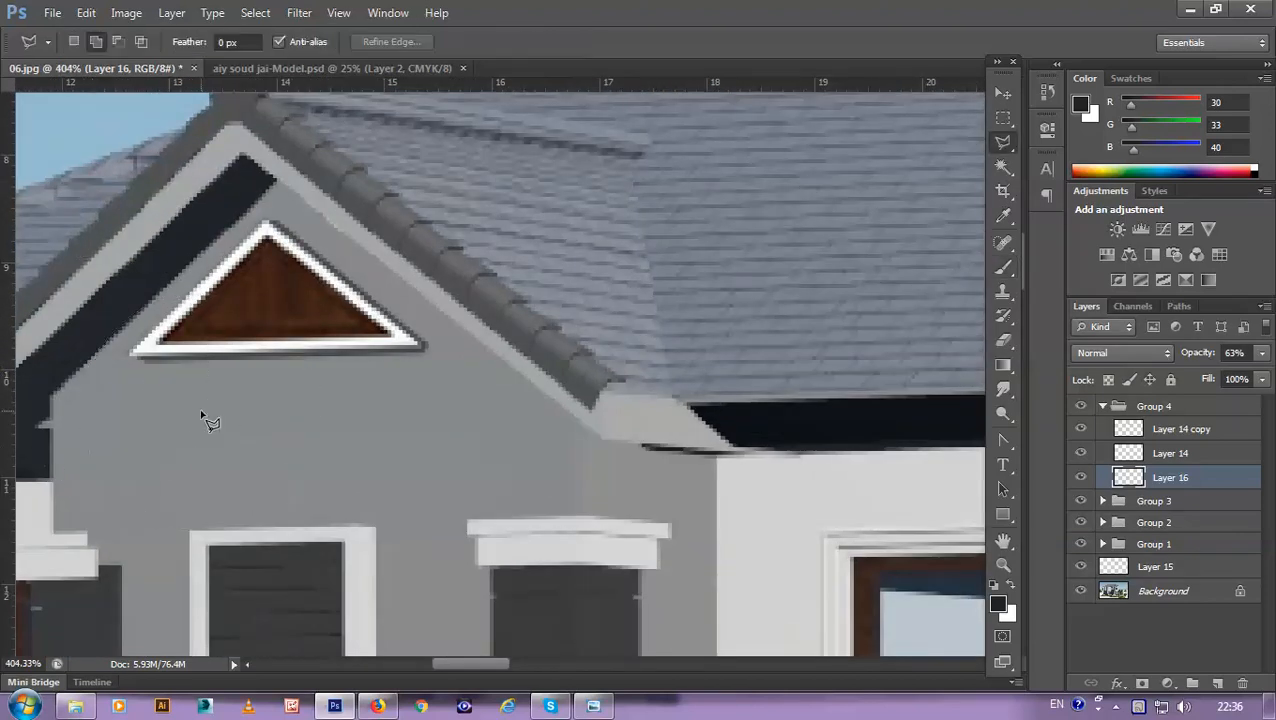
pyautogui.click(150, 362)
pyautogui.doubleClick(421, 347)
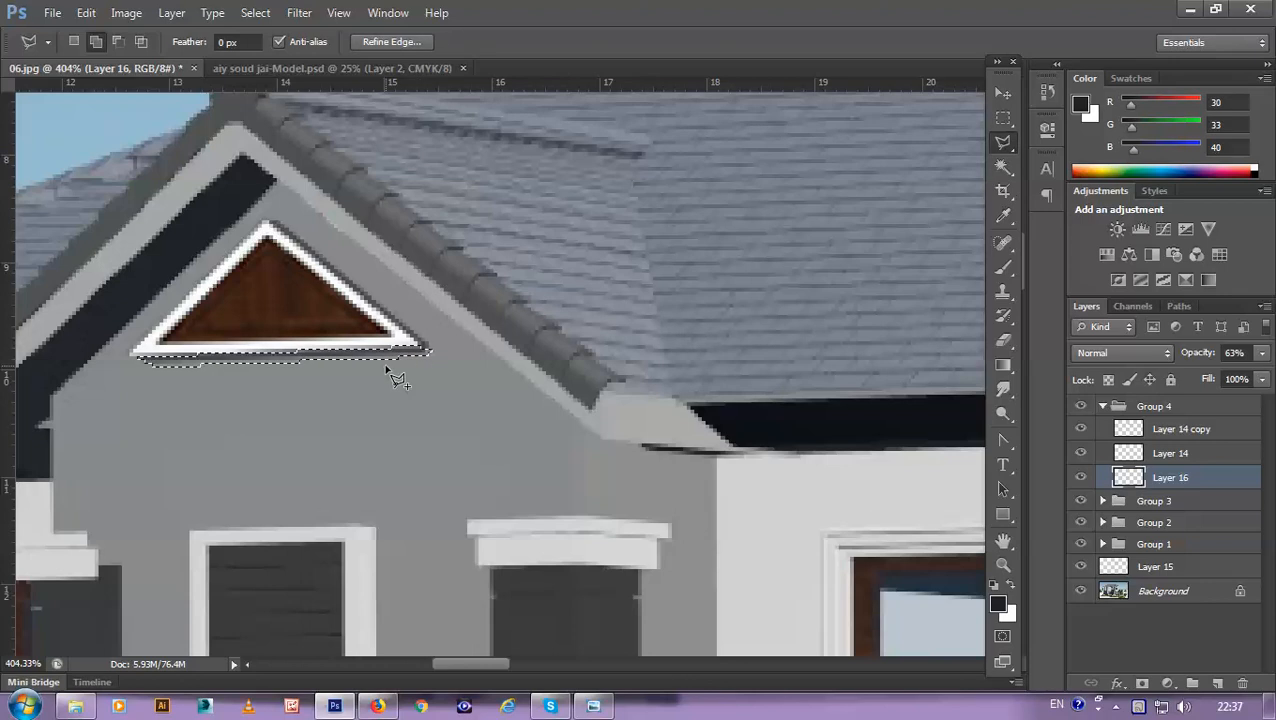
pyautogui.hotkey('ctrl', 'd')
pyautogui.scroll(-3, 326, 374)
pyautogui.scroll(5, 326, 374)
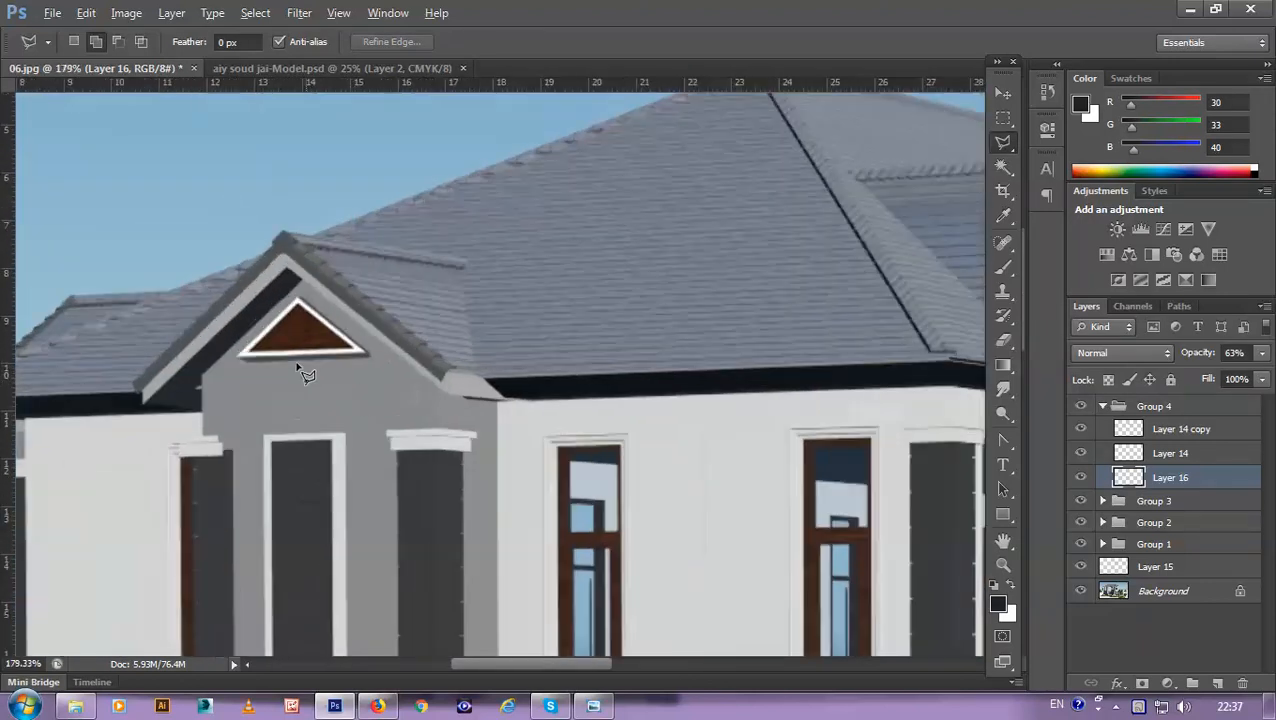
pyautogui.scroll(-1, 288, 375)
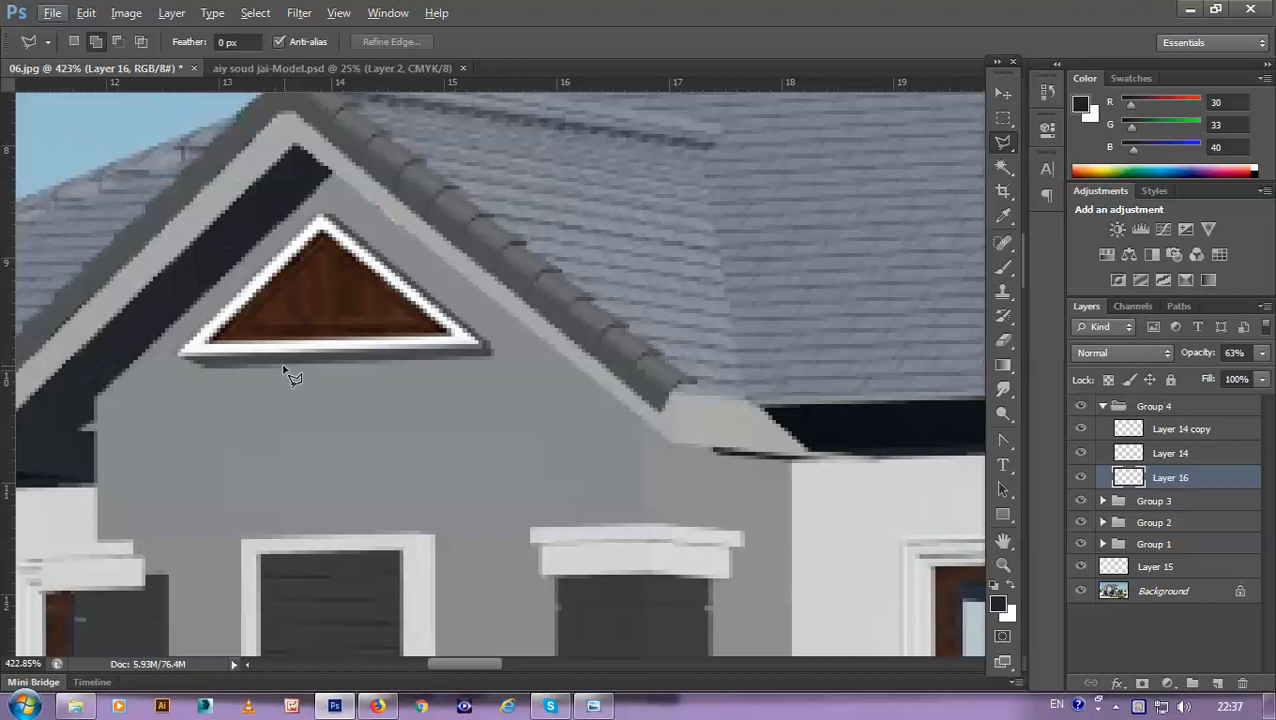
# Step: Outline the wall area directly beneath the triangle's lower shadow to trim the shadow's bottom edge, and deselect
pyautogui.click(194, 370)
pyautogui.click(431, 362)
pyautogui.click(447, 418)
pyautogui.click(380, 438)
pyautogui.click(290, 455)
pyautogui.click(210, 436)
pyautogui.doubleClick(158, 420)
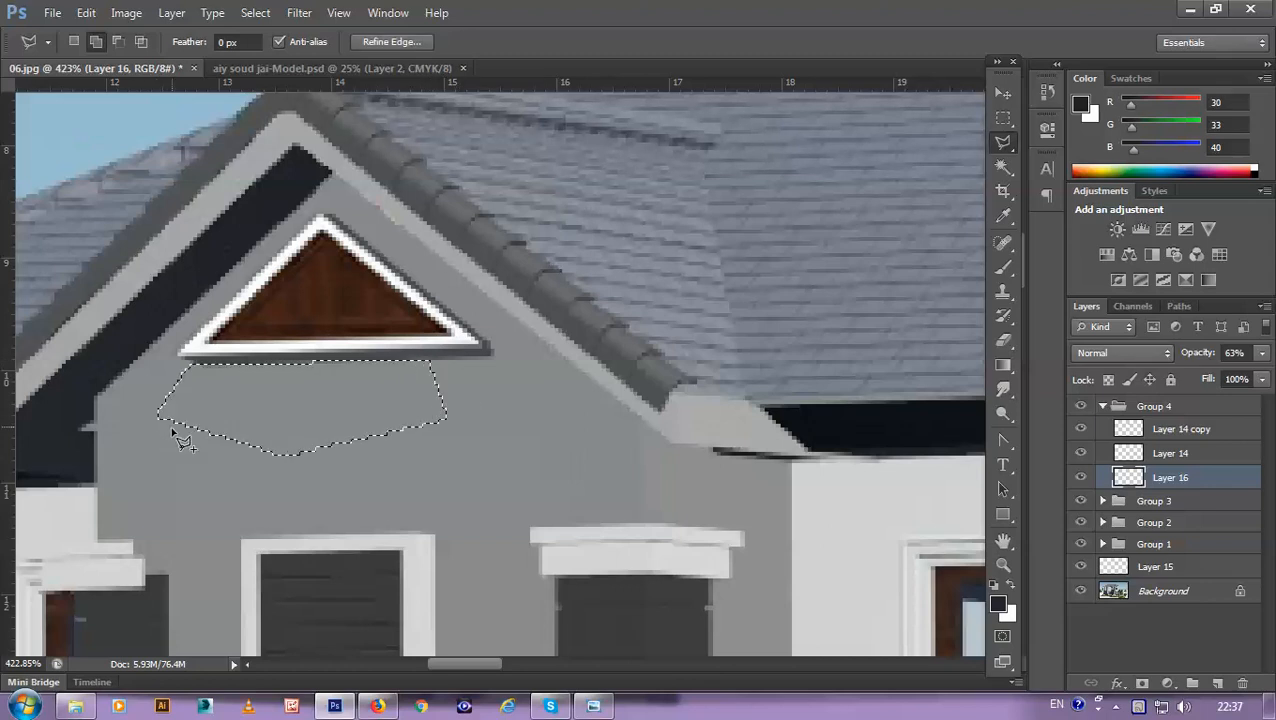
pyautogui.hotkey('ctrl', 'd')
pyautogui.scroll(-5, 216, 385)
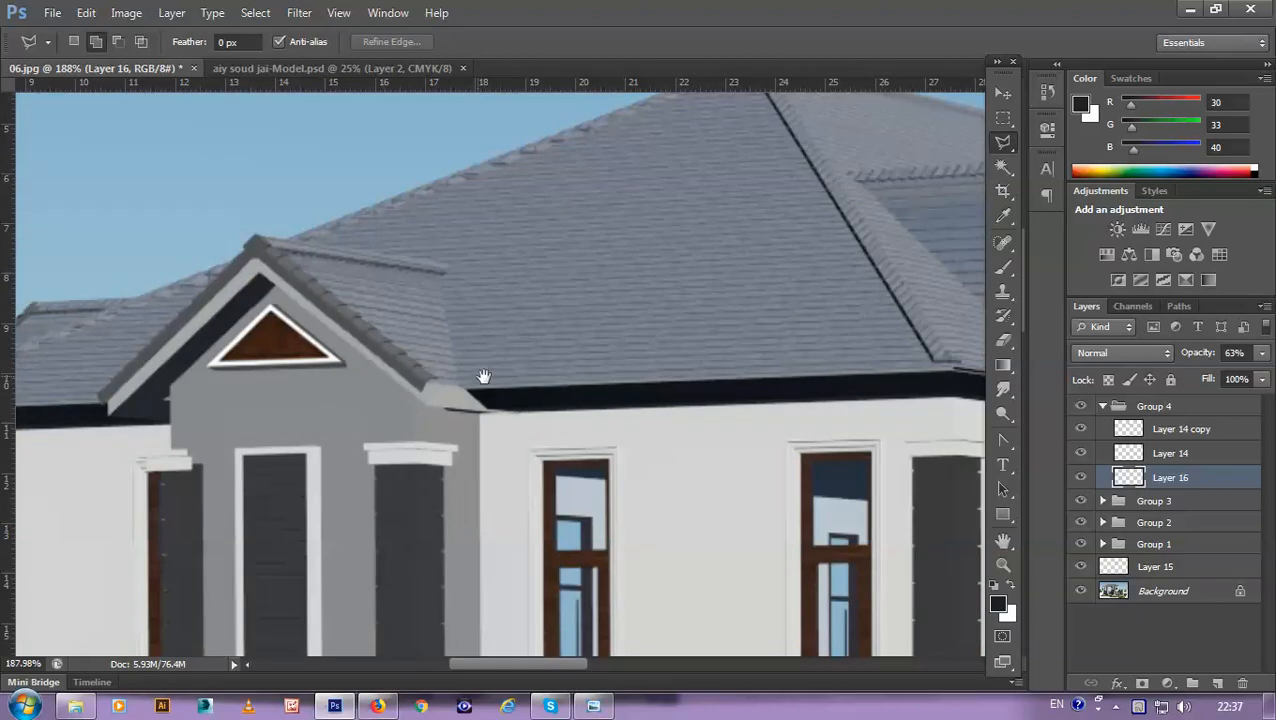
pyautogui.scroll(2, 484, 376)
pyautogui.scroll(-4, 330, 291)
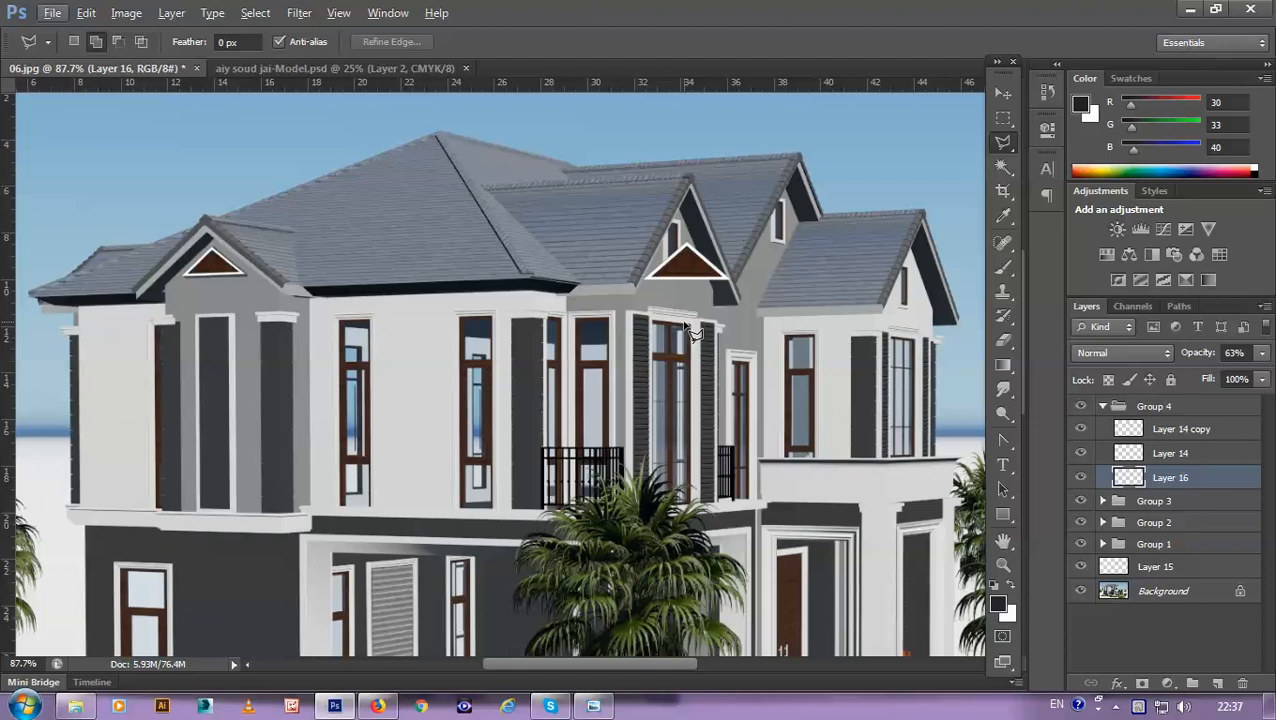
# Step: Collapse Group 4 and add a new layer group above it
pyautogui.click(1163, 432)
pyautogui.click(1103, 406)
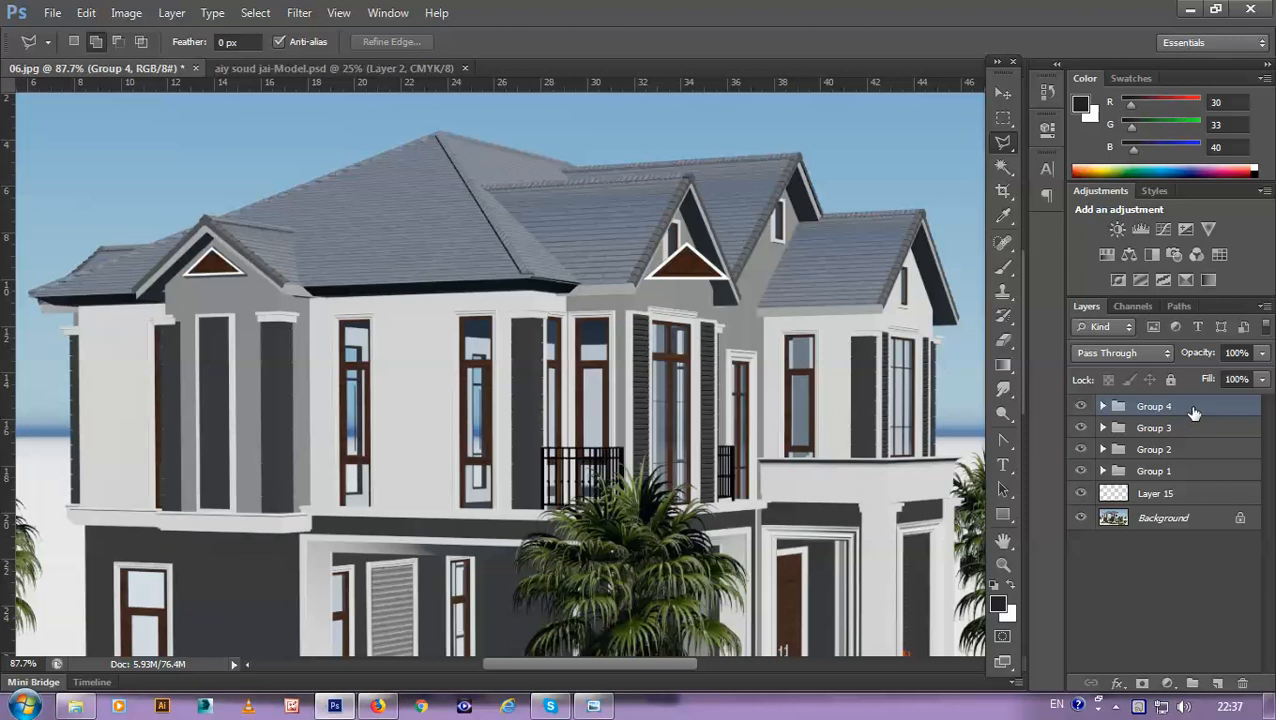
pyautogui.click(1191, 683)
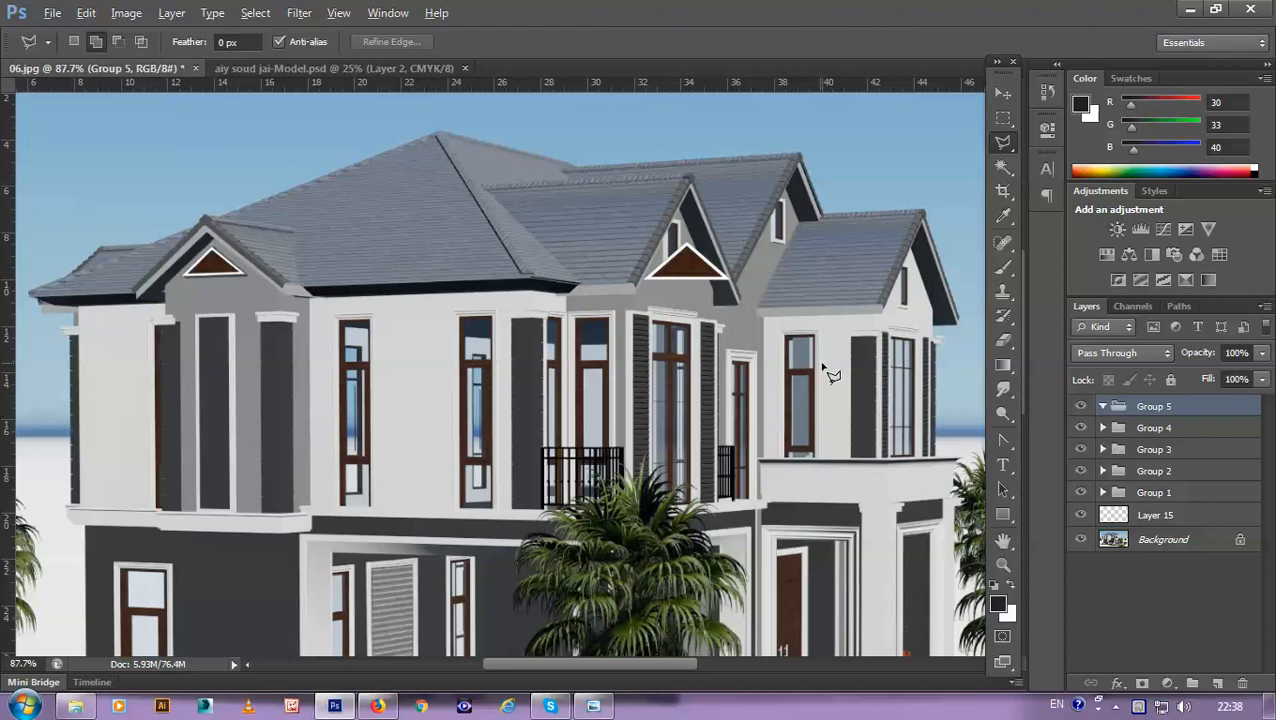
# Step: Select the triangle panel on the middle gable, move its layer into Group 5, and collapse Group 4
pyautogui.scroll(-5, 826, 364)
pyautogui.scroll(4, 700, 365)
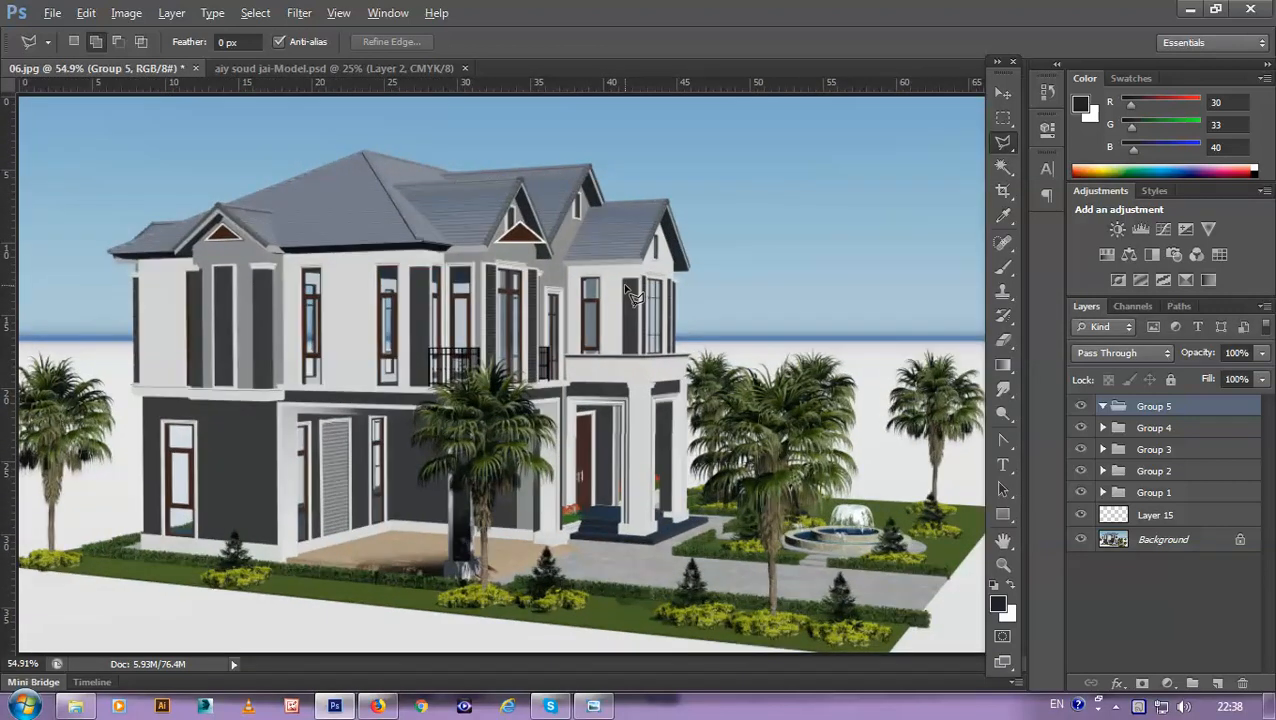
pyautogui.scroll(6, 525, 235)
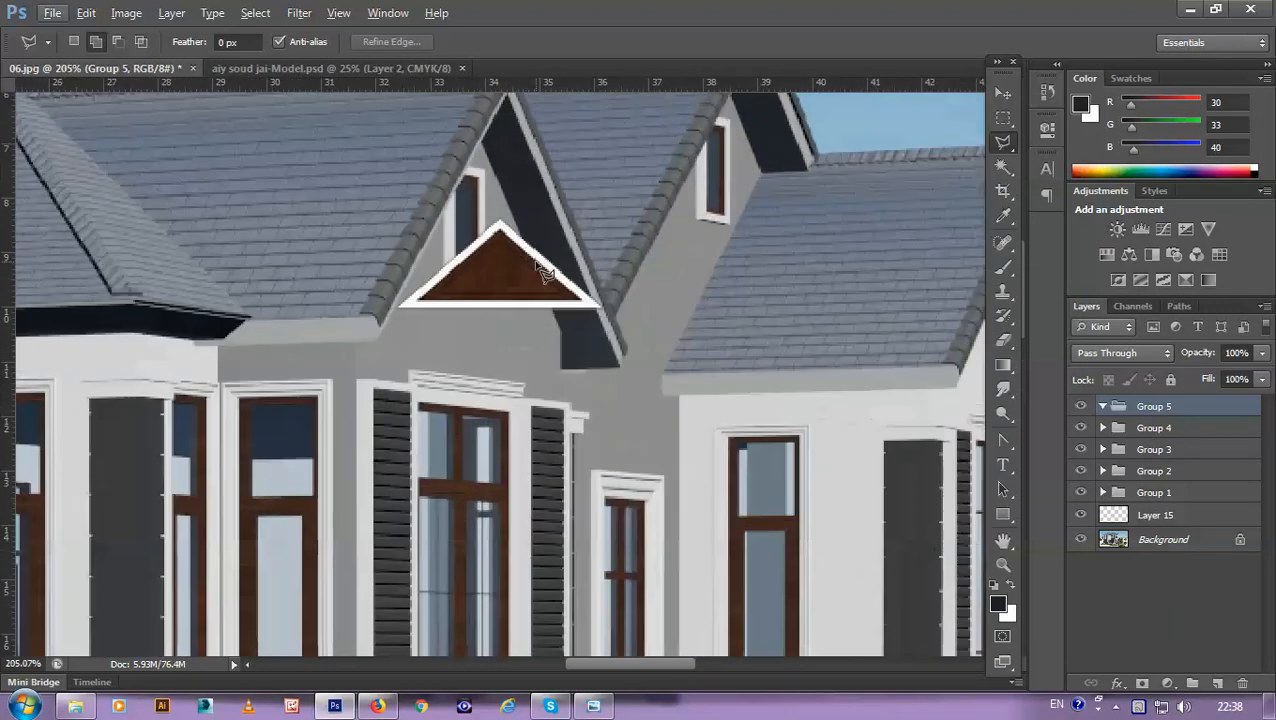
pyautogui.moveTo(543, 272); pyautogui.dragTo(500, 325)
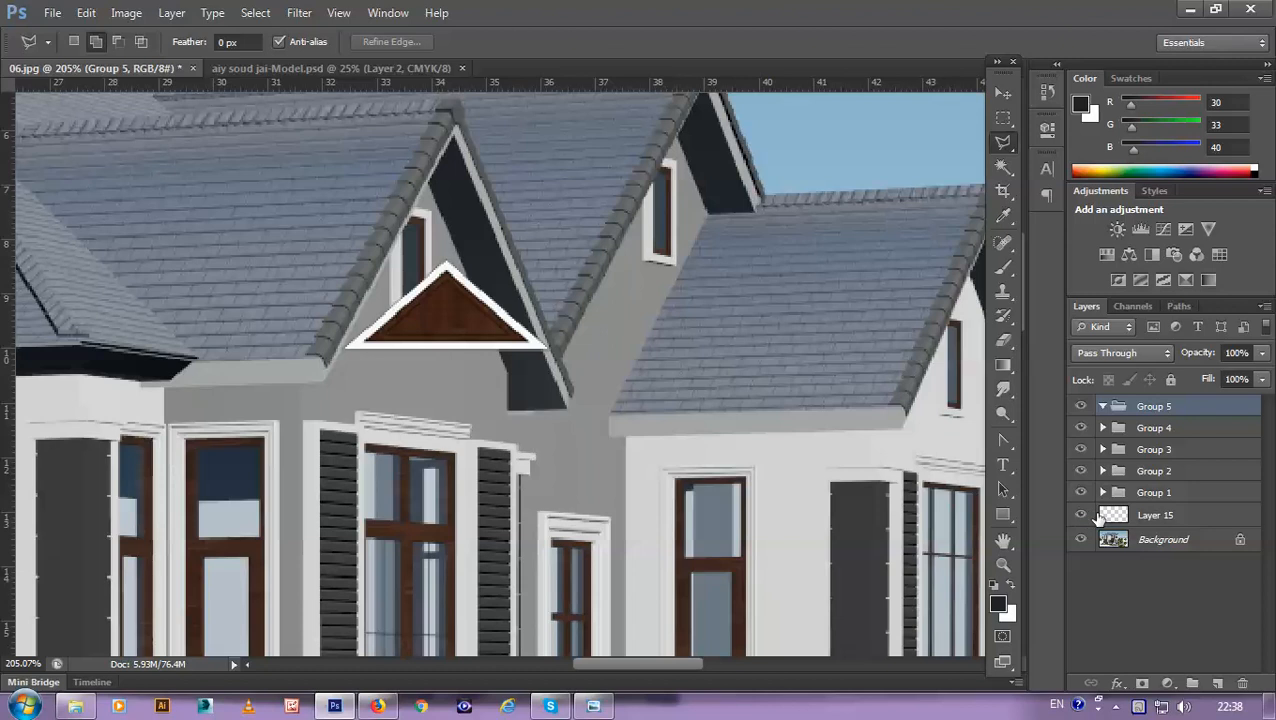
pyautogui.press('v')
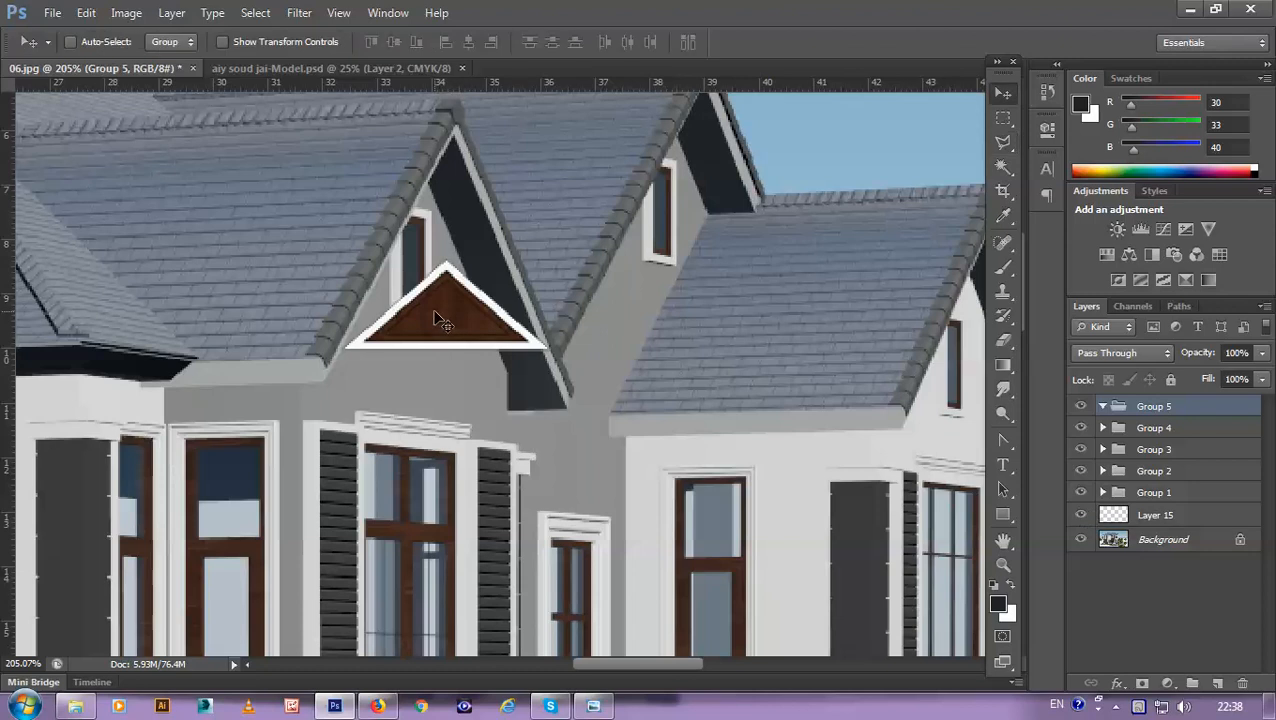
pyautogui.rightClick(443, 322)
pyautogui.click(480, 365)
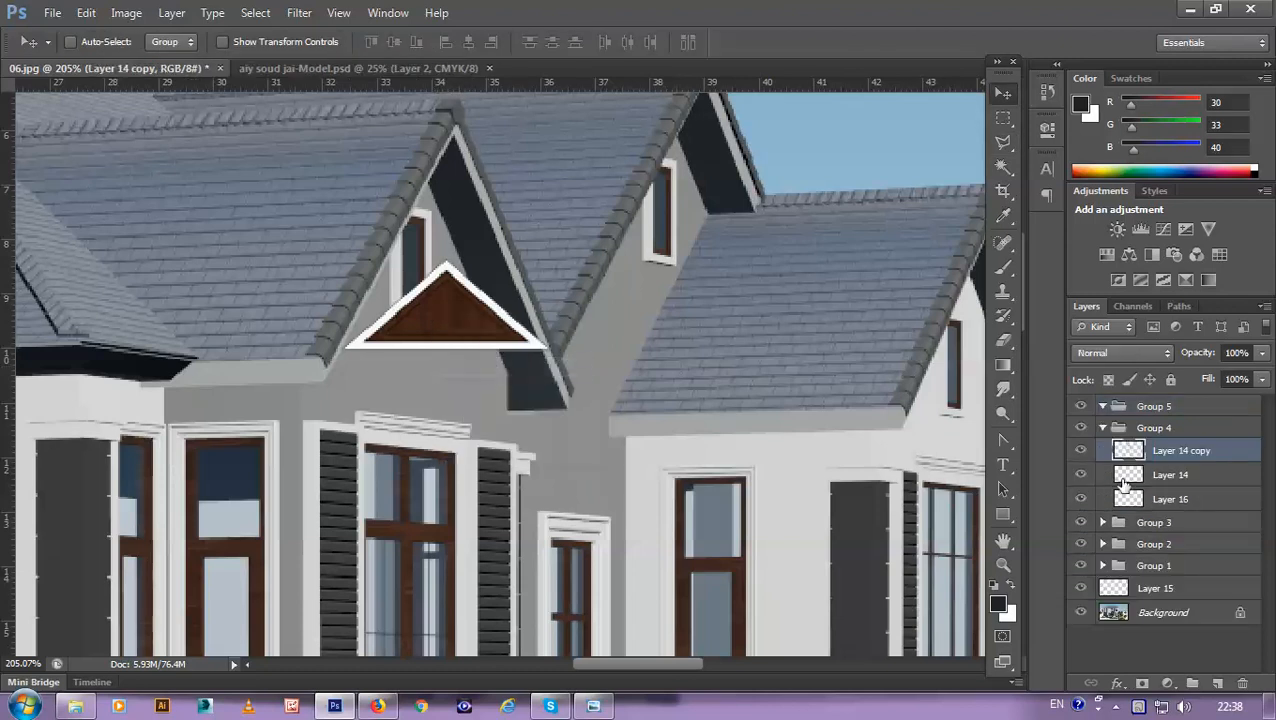
pyautogui.moveTo(1188, 455); pyautogui.dragTo(1142, 412)
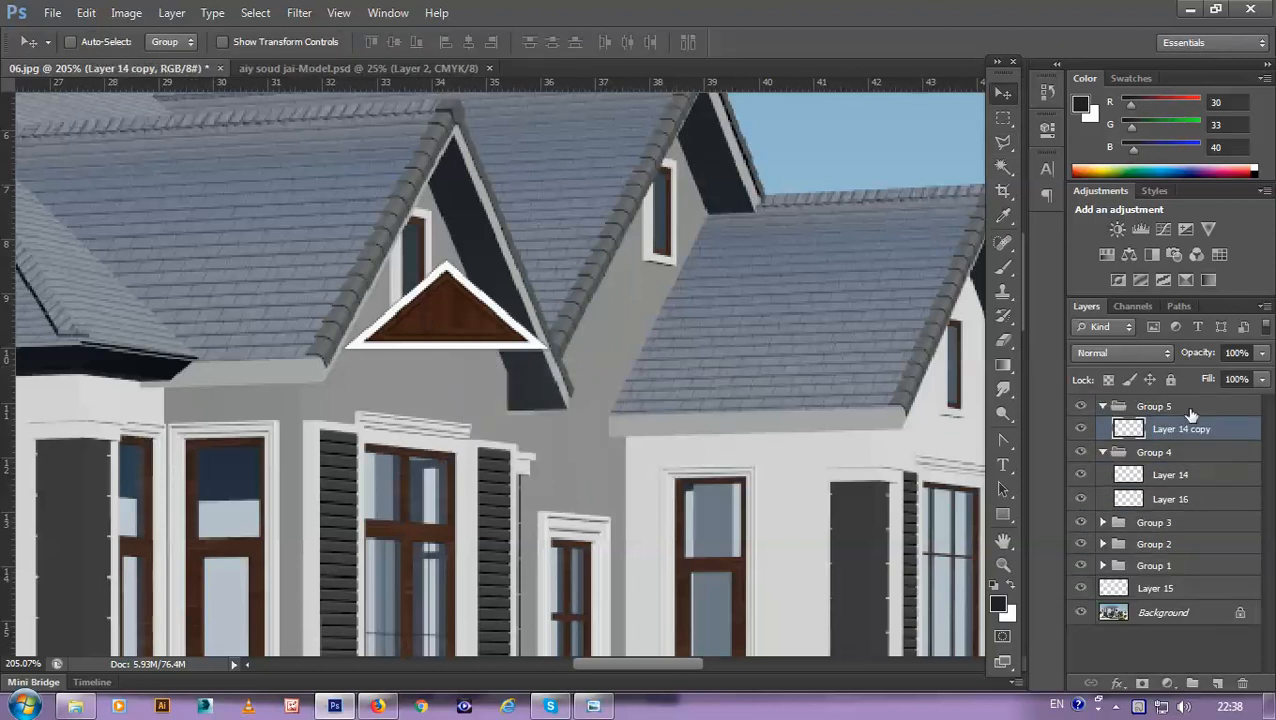
pyautogui.click(1103, 452)
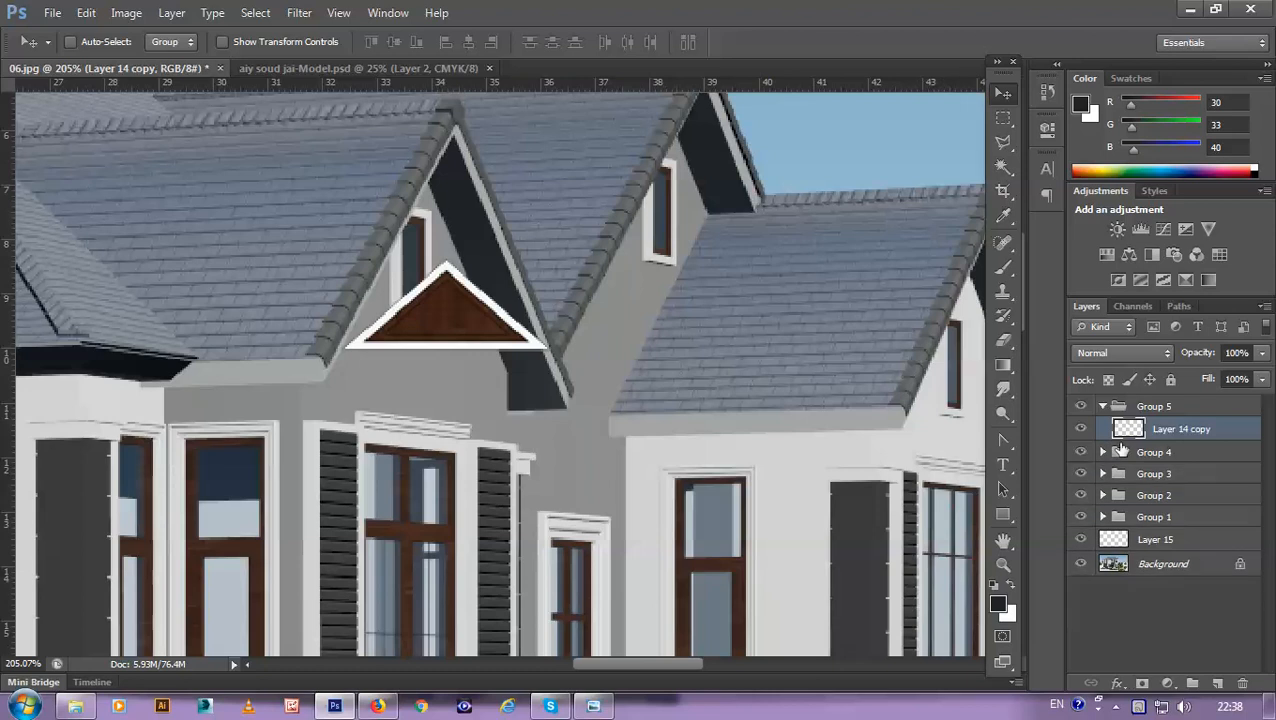
# Step: Free-transform the triangle panel onto the middle gable's window, scaling it to about 62% width and 122% height and skewing it to match the perspective
pyautogui.click(1080, 430)
pyautogui.click(1080, 430)
pyautogui.hotkey('ctrl', 't')
pyautogui.moveTo(478, 322); pyautogui.dragTo(454, 263)
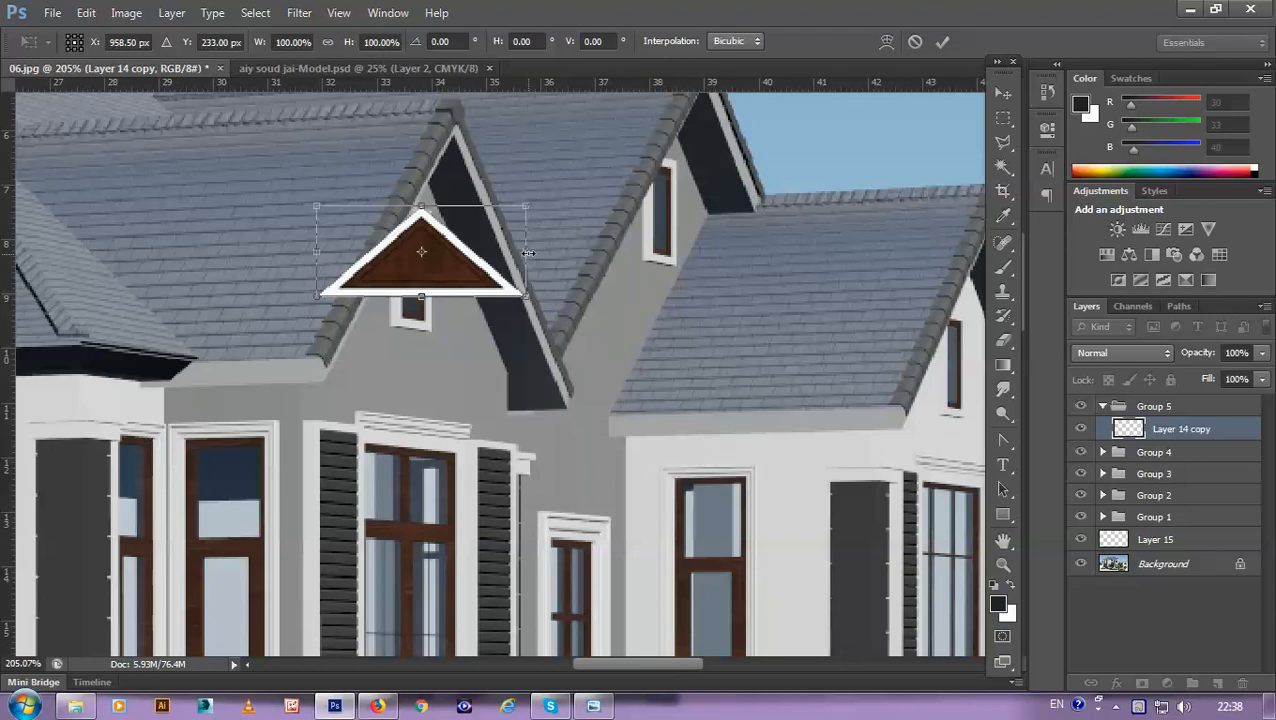
pyautogui.moveTo(527, 254); pyautogui.dragTo(460, 303)
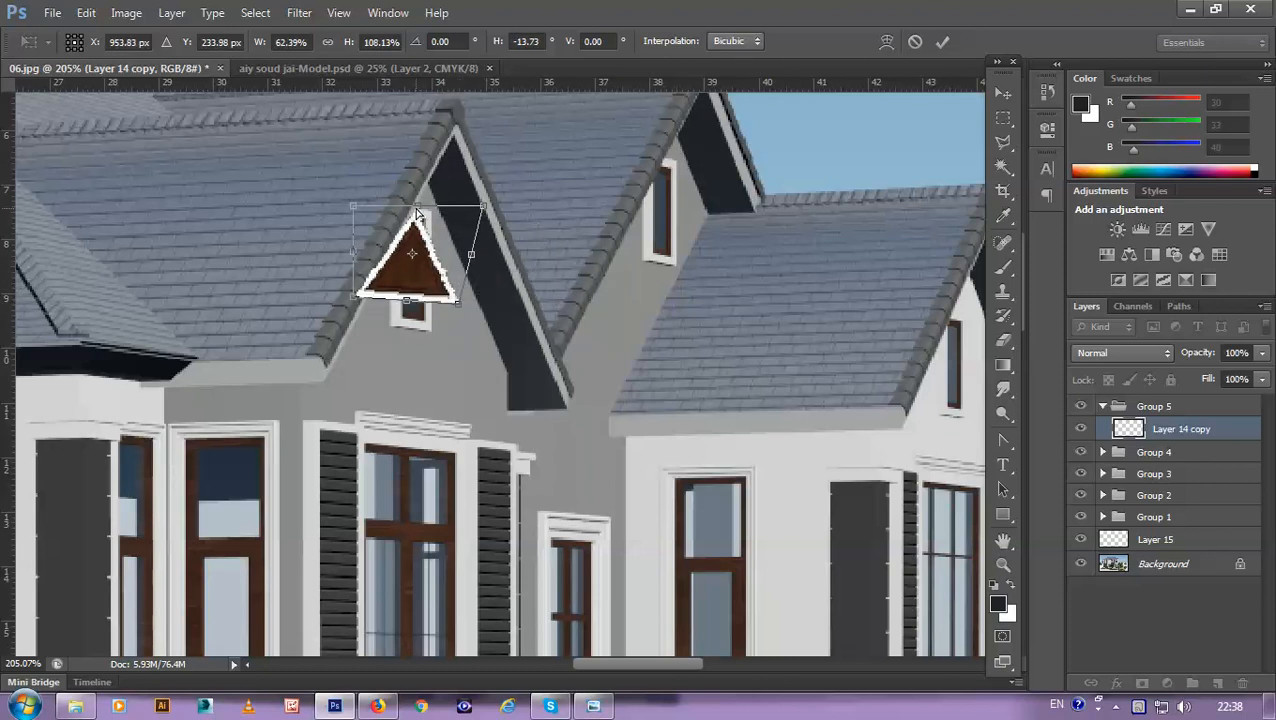
pyautogui.moveTo(419, 213); pyautogui.dragTo(425, 212)
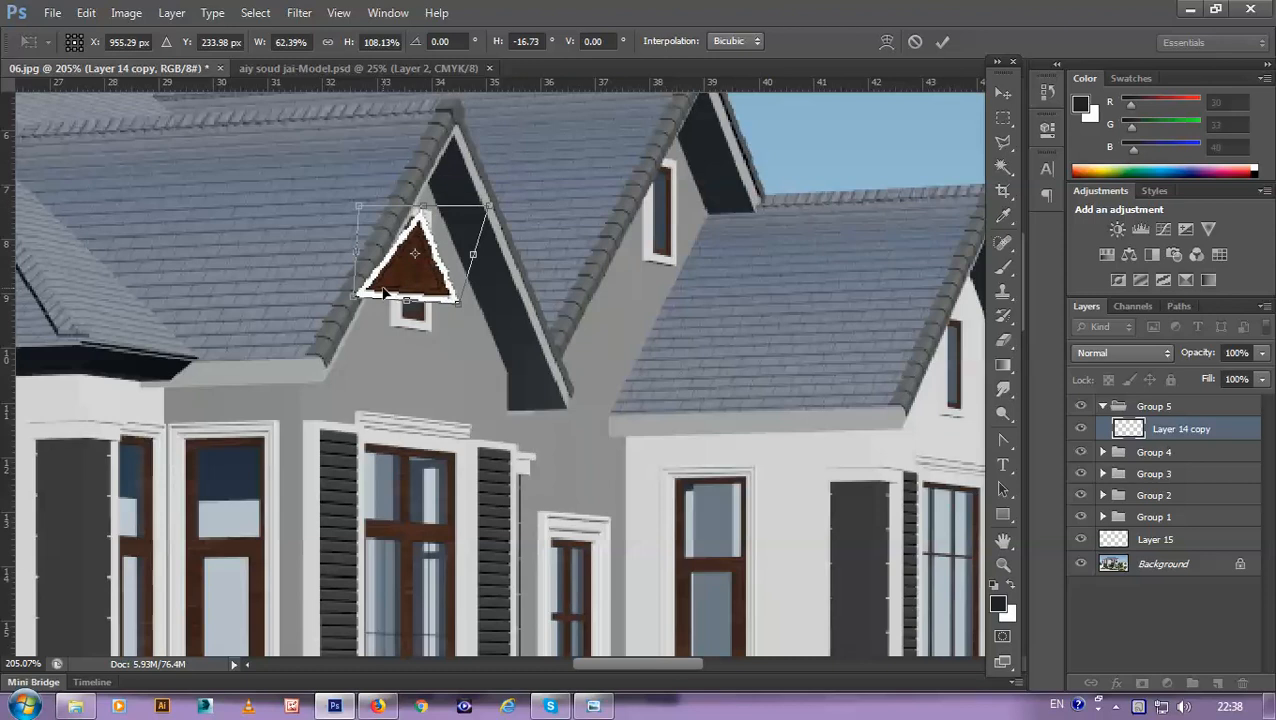
pyautogui.moveTo(364, 300); pyautogui.dragTo(381, 298)
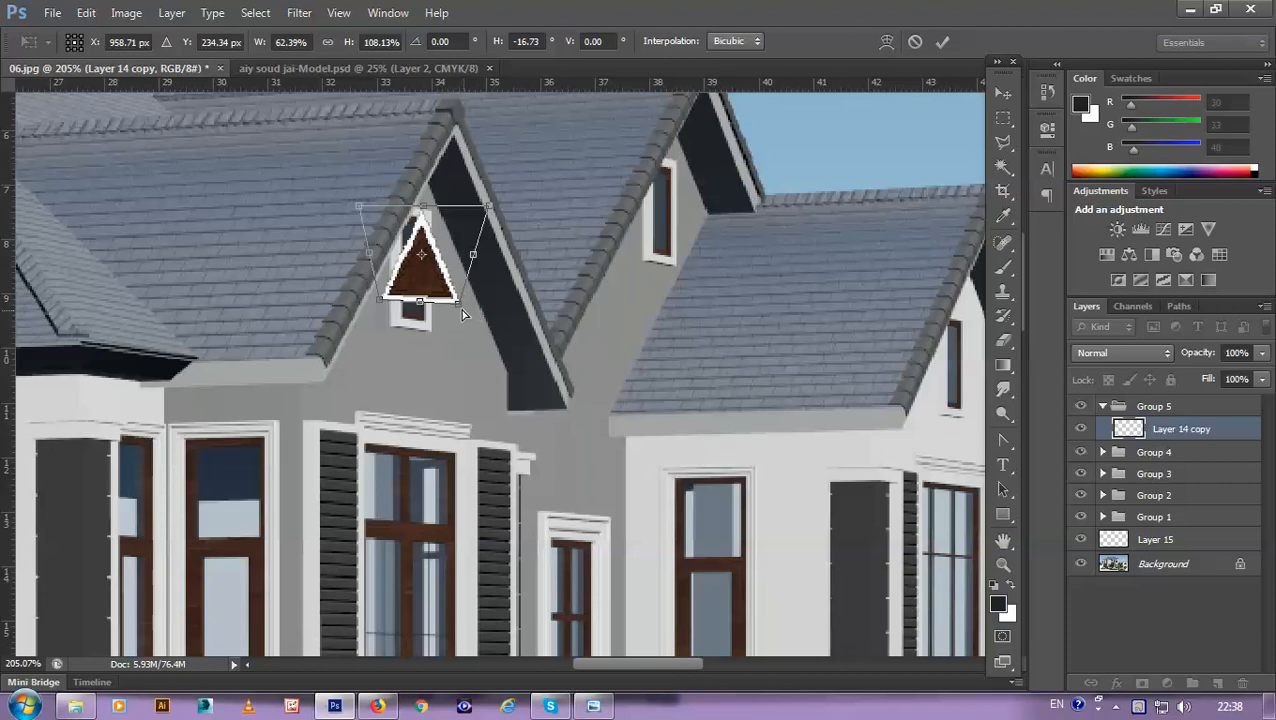
pyautogui.moveTo(457, 305); pyautogui.dragTo(461, 319)
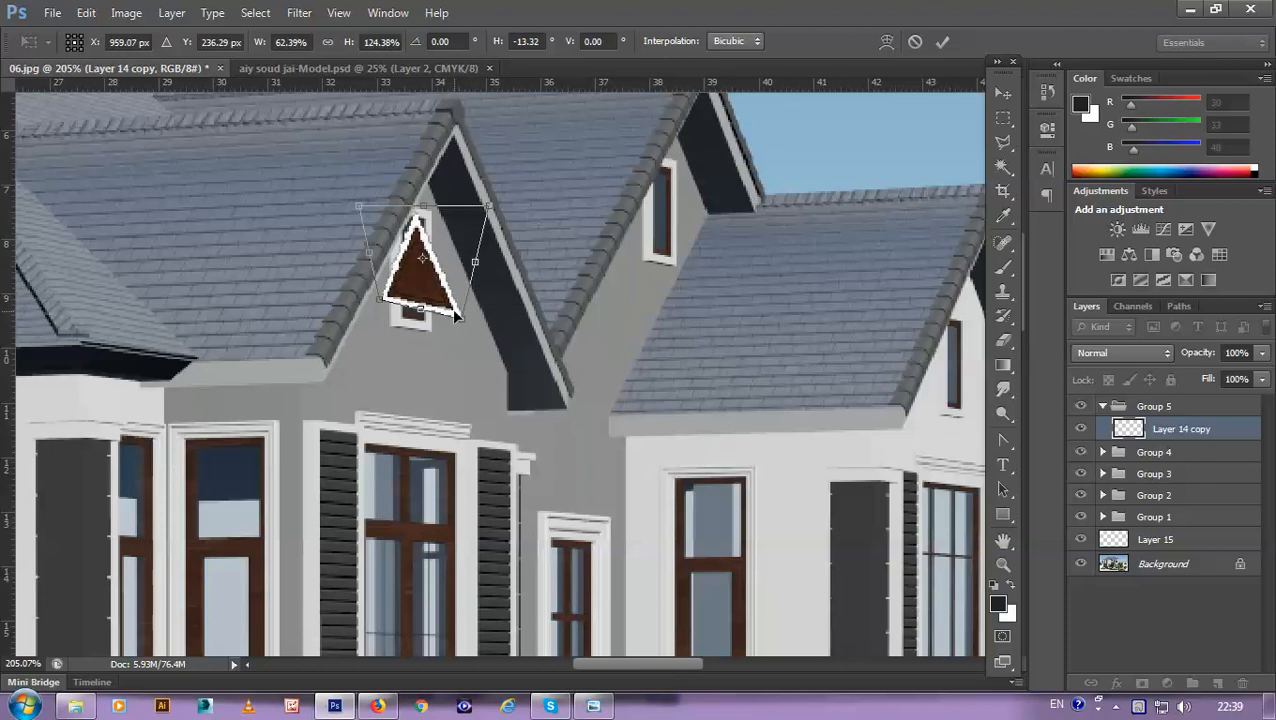
pyautogui.moveTo(425, 211); pyautogui.dragTo(433, 211)
pyautogui.moveTo(462, 322); pyautogui.dragTo(464, 319)
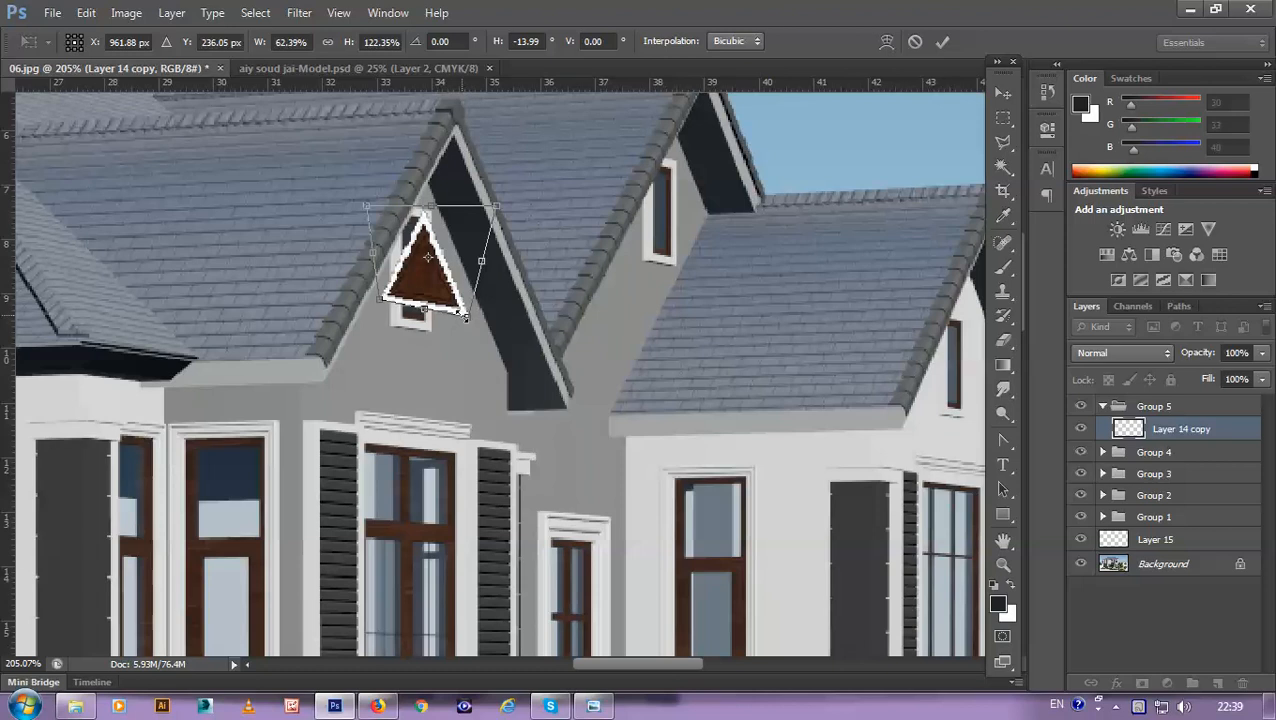
pyautogui.press('Return')
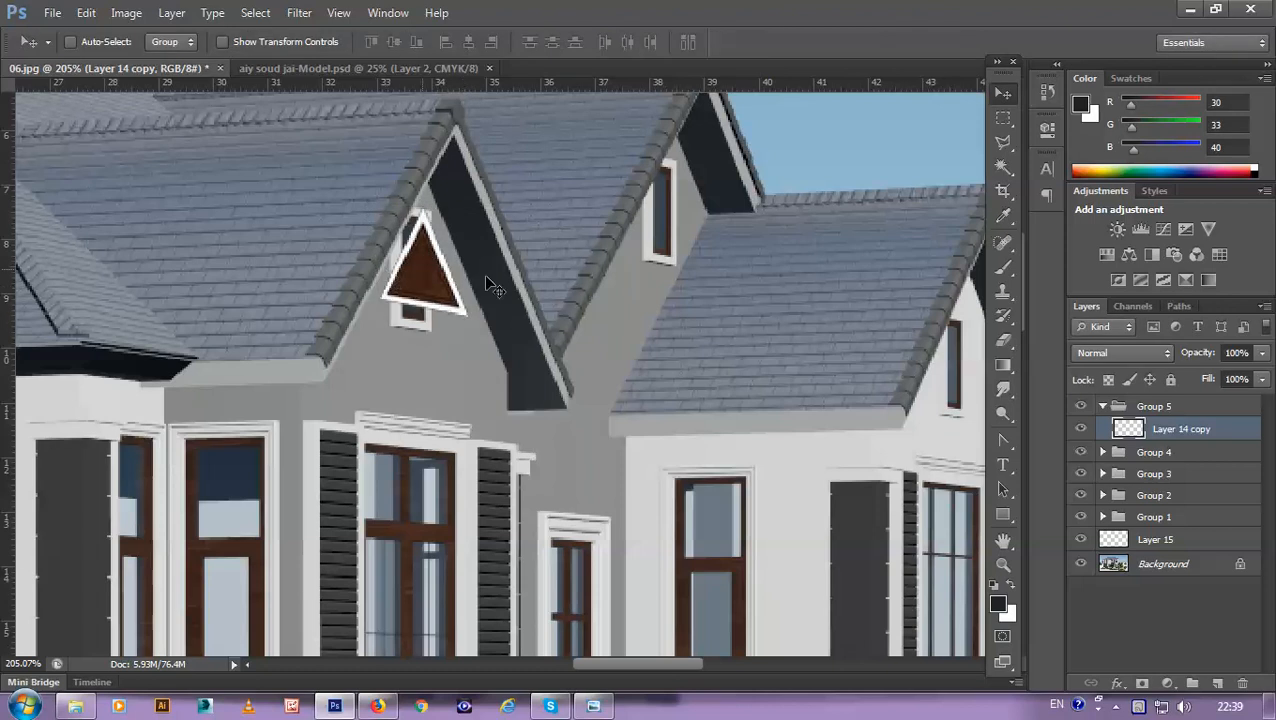
# Step: Add a new layer in Group 5 and place it beneath the triangle panel's layer, Layer 14 copy
pyautogui.scroll(-4, 390, 276)
pyautogui.scroll(4, 497, 277)
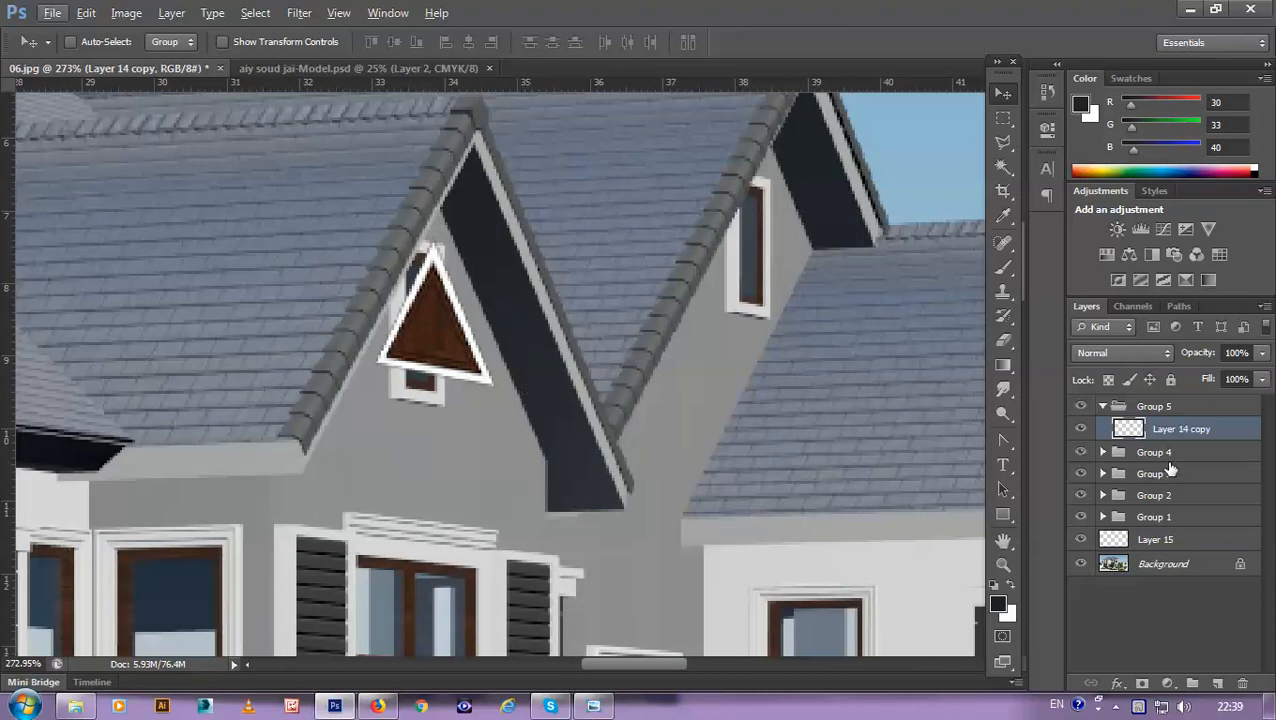
pyautogui.click(1215, 686)
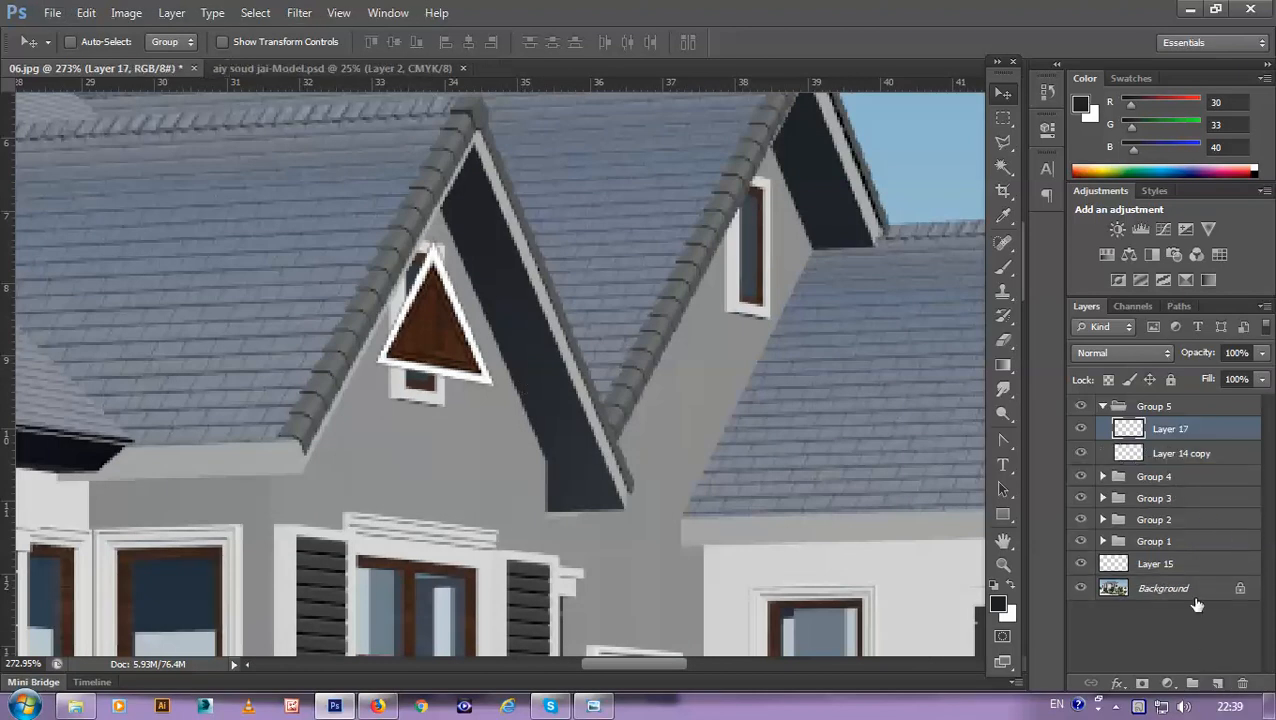
pyautogui.moveTo(1172, 430); pyautogui.dragTo(1176, 462)
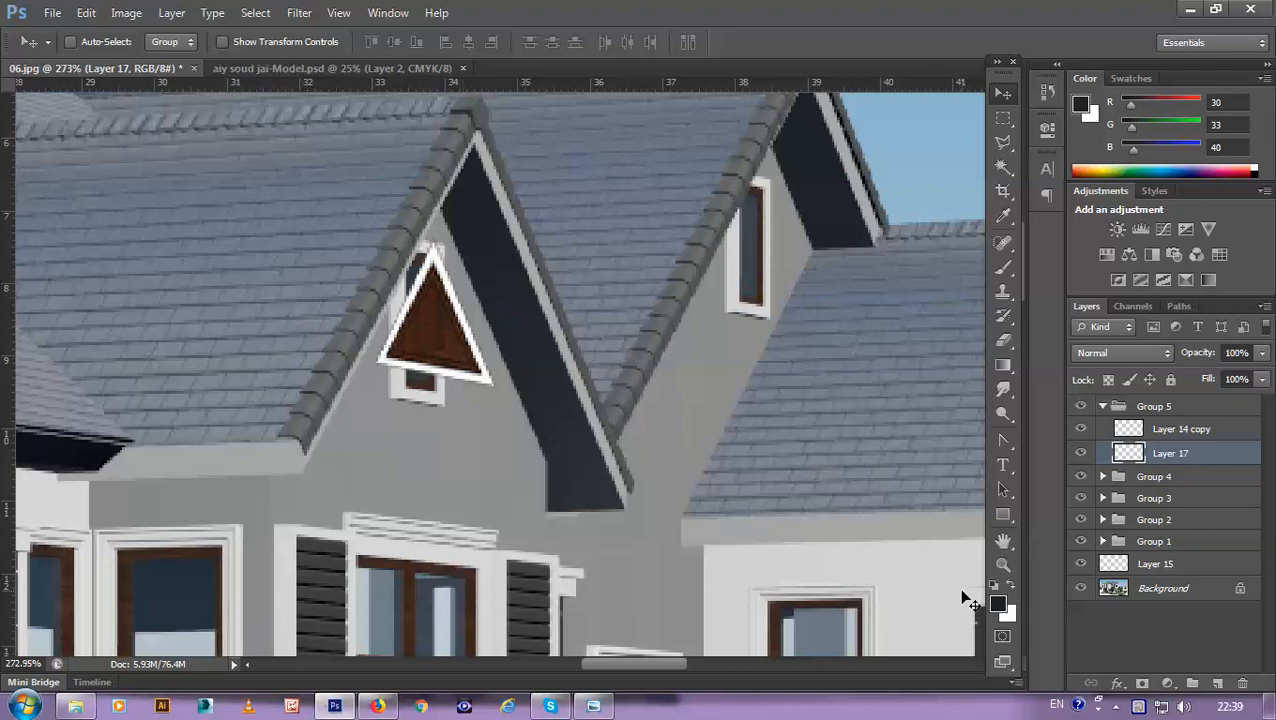
# Step: Outline the middle gable's wall area around the triangle panel and old window with a polygonal selection
pyautogui.press('l')
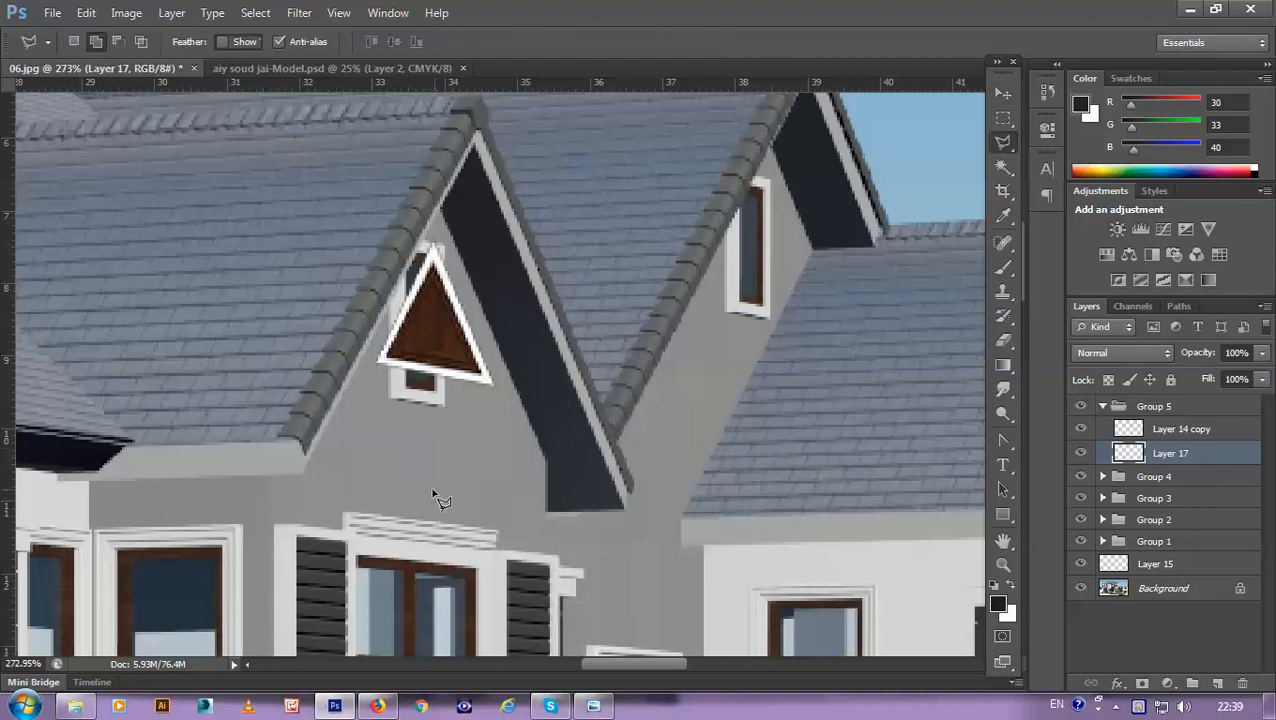
pyautogui.click(405, 438)
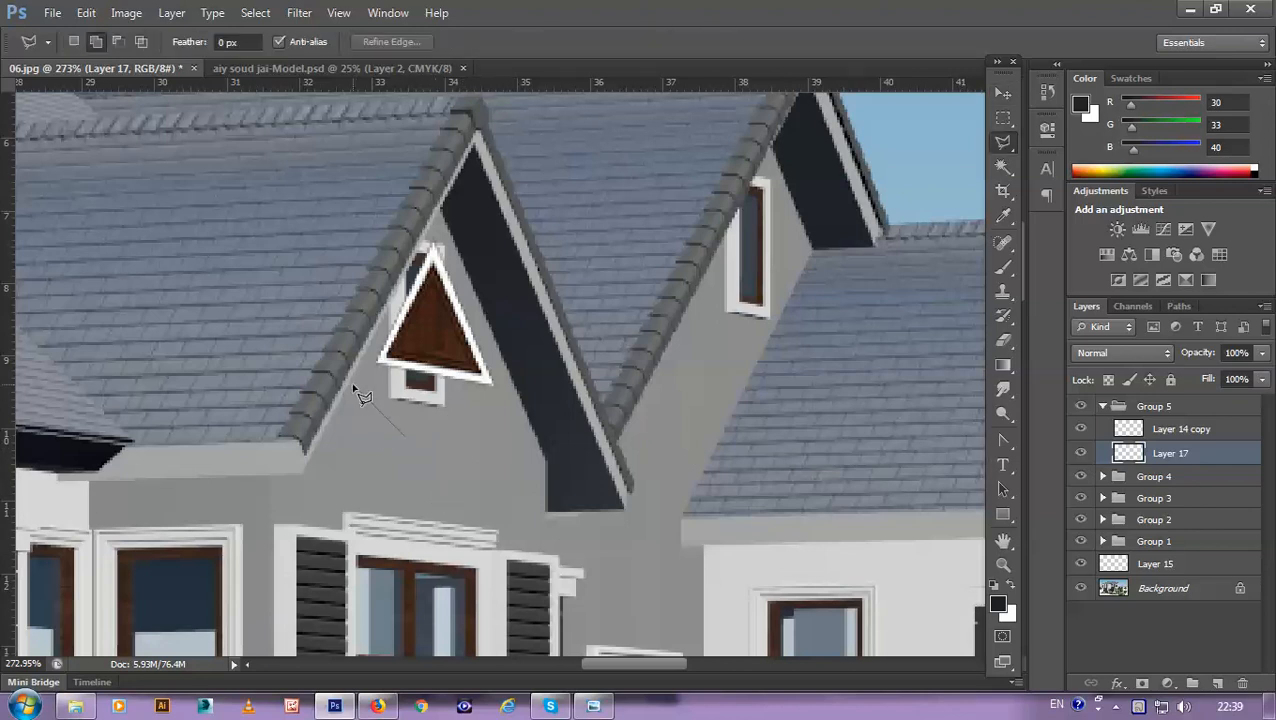
pyautogui.click(350, 387)
pyautogui.click(437, 217)
pyautogui.click(508, 394)
pyautogui.click(462, 450)
pyautogui.doubleClick(410, 443)
# Step: Paint out the middle gable's old window on the Background layer with the sampled wall grey inside the selection, and deselect
pyautogui.click(1106, 589)
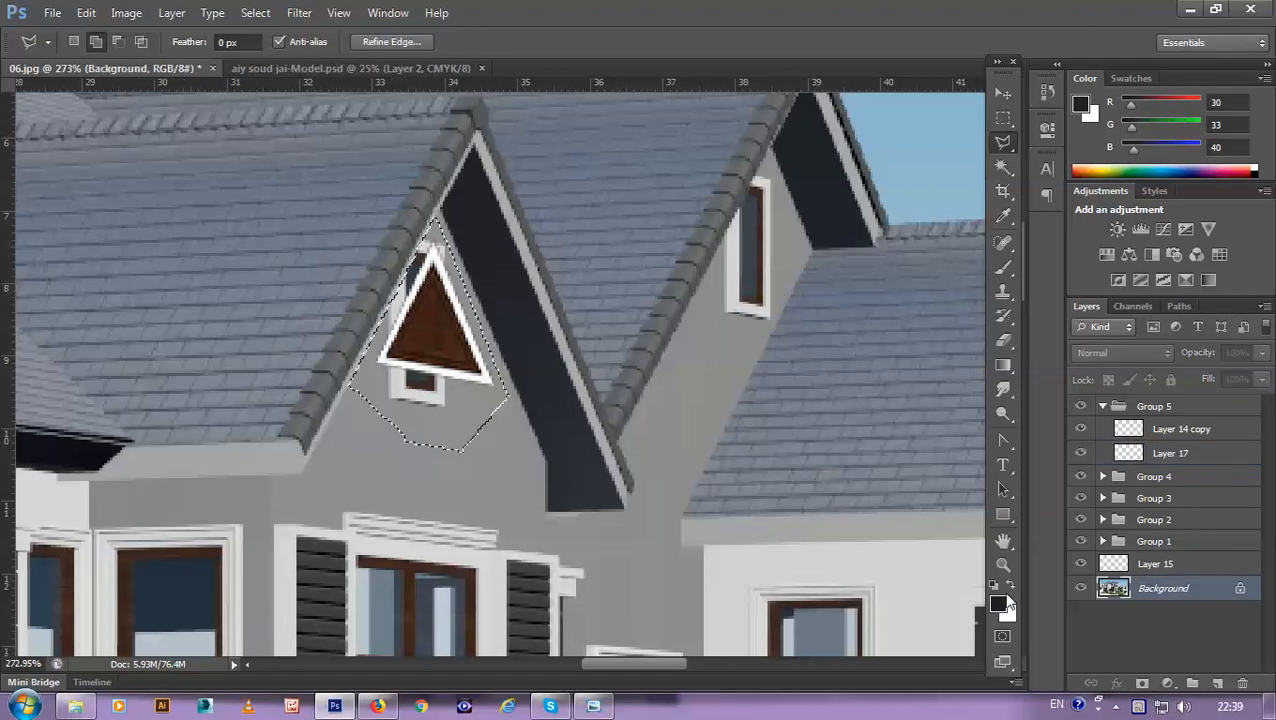
pyautogui.press('b')
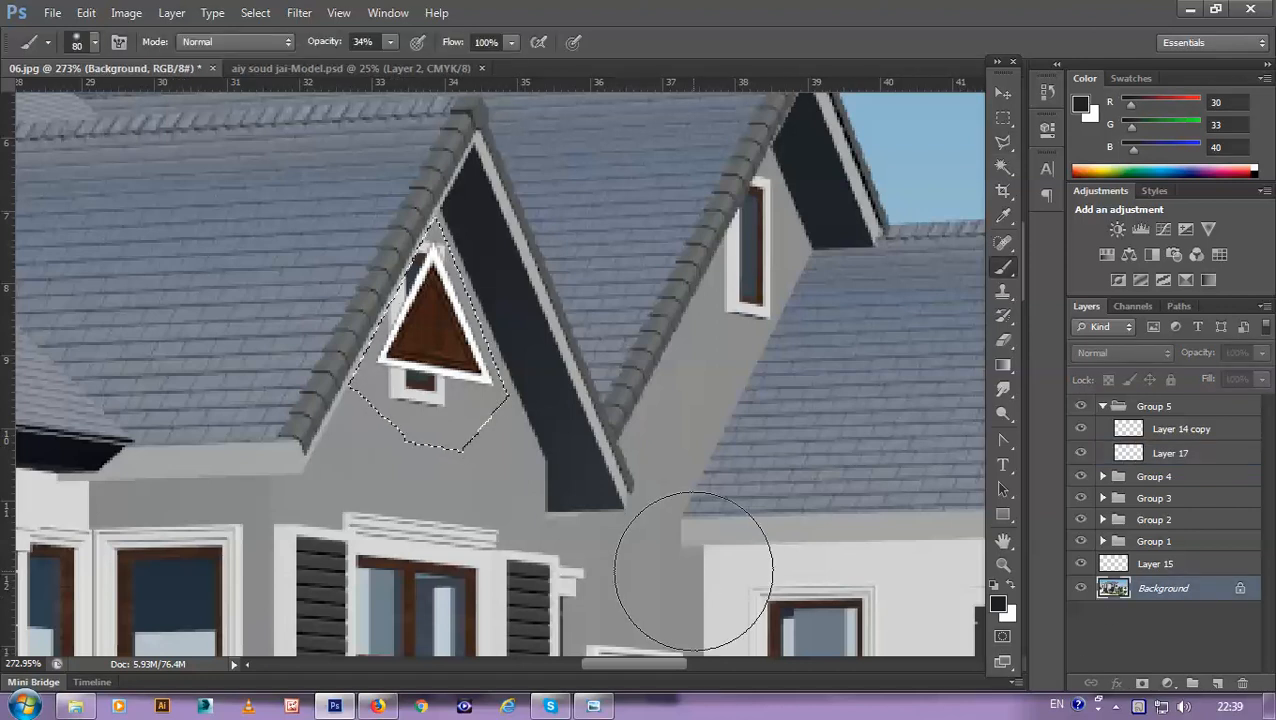
pyautogui.keyDown('alt'); pyautogui.click(482, 418); pyautogui.keyUp('alt')
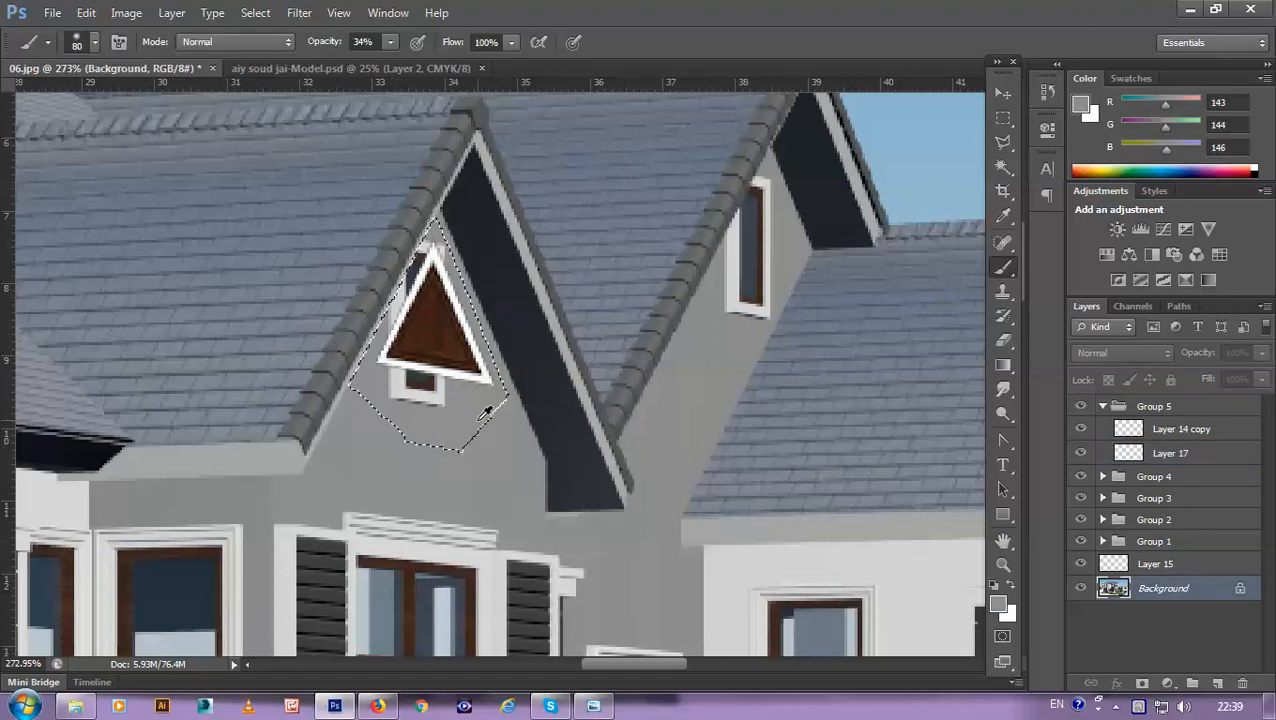
pyautogui.moveTo(402, 384); pyautogui.dragTo(446, 392)
pyautogui.moveTo(414, 252); pyautogui.dragTo(424, 266)
pyautogui.hotkey('ctrl', 'd')
pyautogui.hotkey('ctrl', '0')
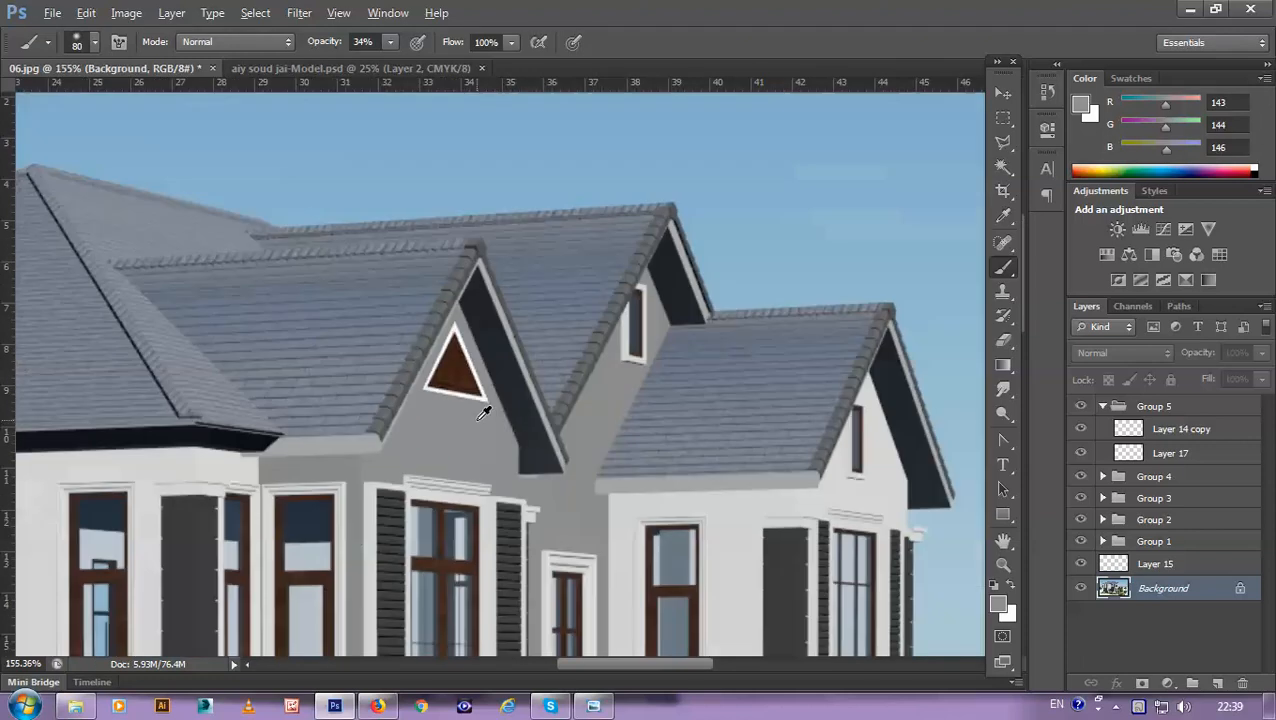
pyautogui.scroll(1, 505, 468)
pyautogui.scroll(4, 521, 192)
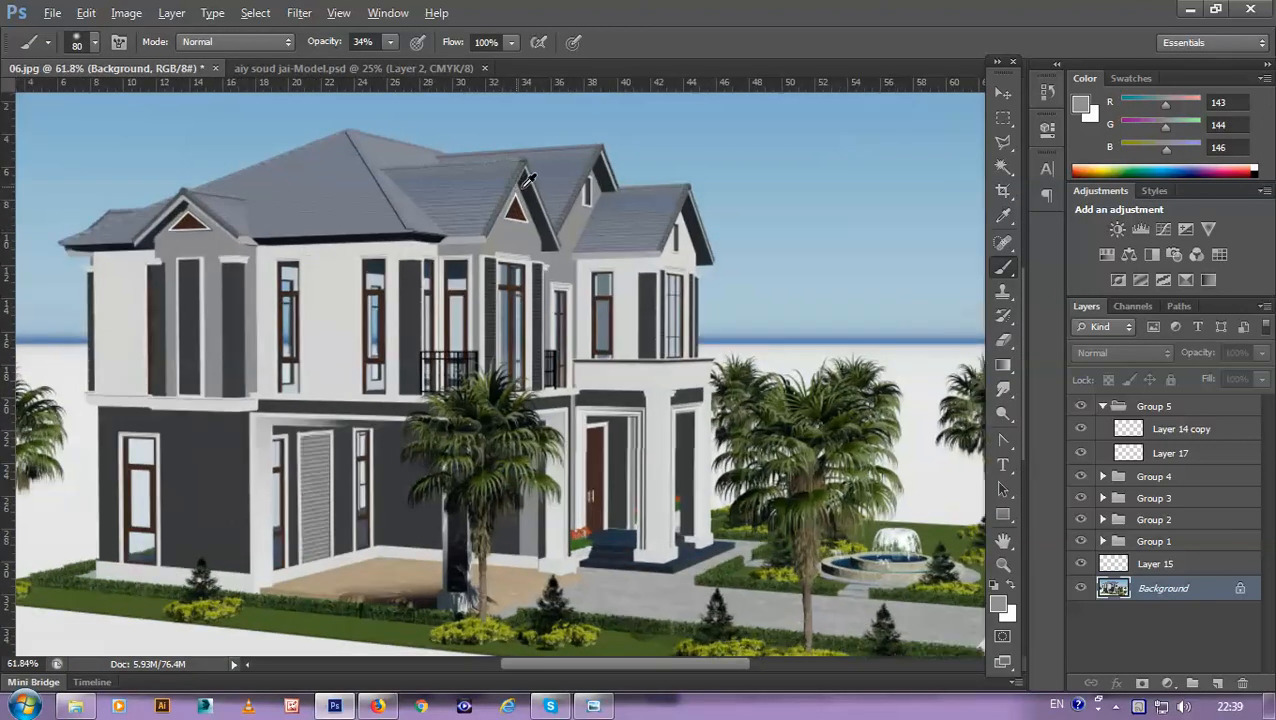
pyautogui.scroll(5, 521, 192)
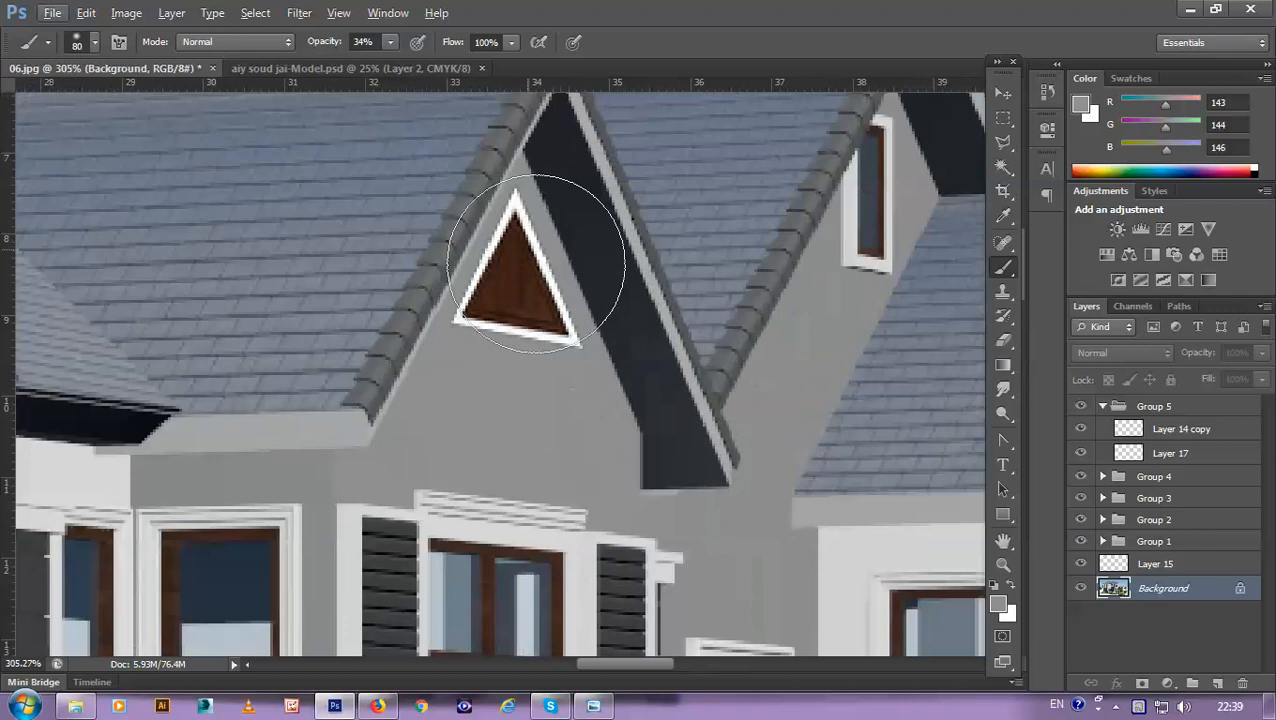
pyautogui.click(1183, 452)
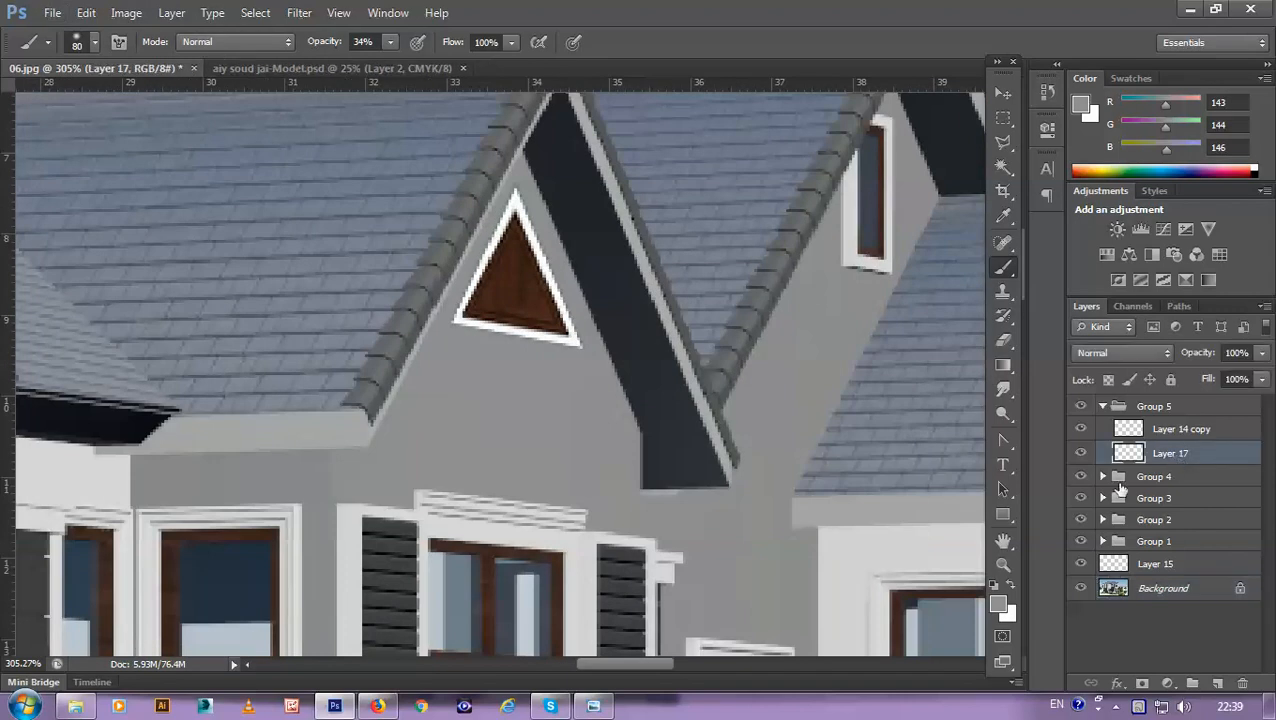
pyautogui.hotkey('ctrl', 't')
pyautogui.click(640, 280)
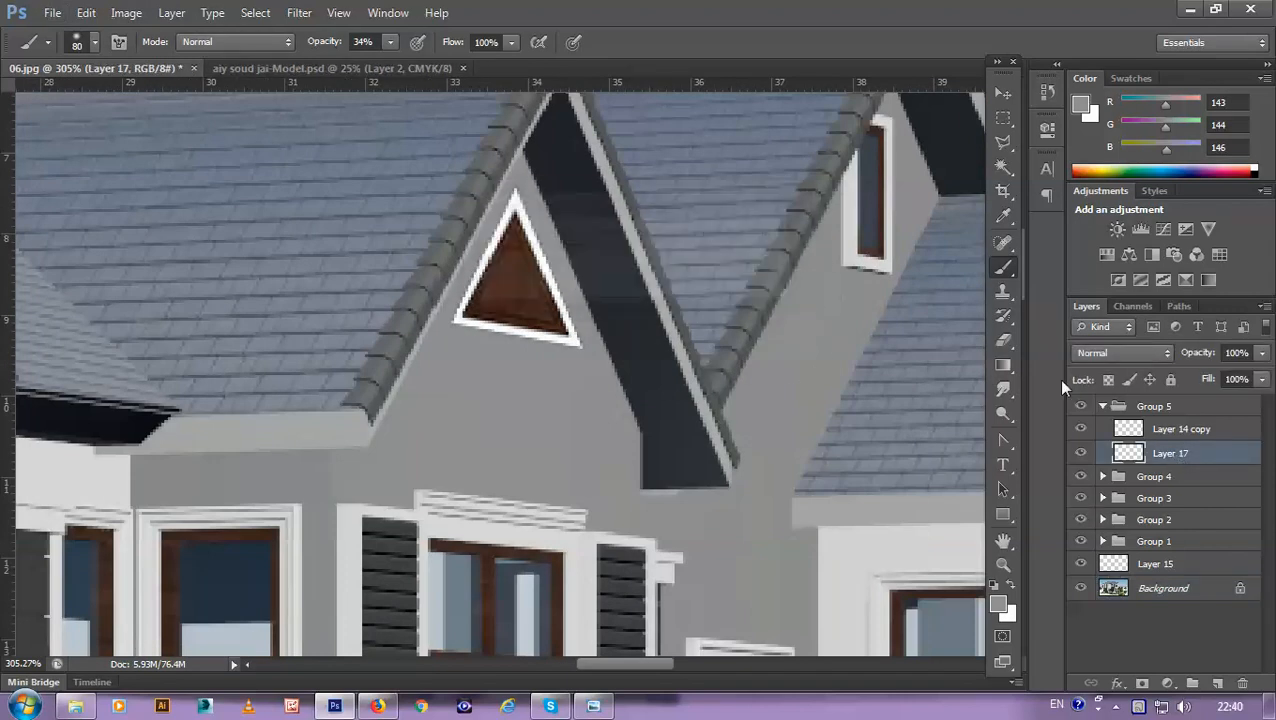
# Step: Free-transform the triangle panel on Layer 14 copy, enlarging it to about 119% and pulling its lower-left corner slightly outward
pyautogui.click(1202, 430)
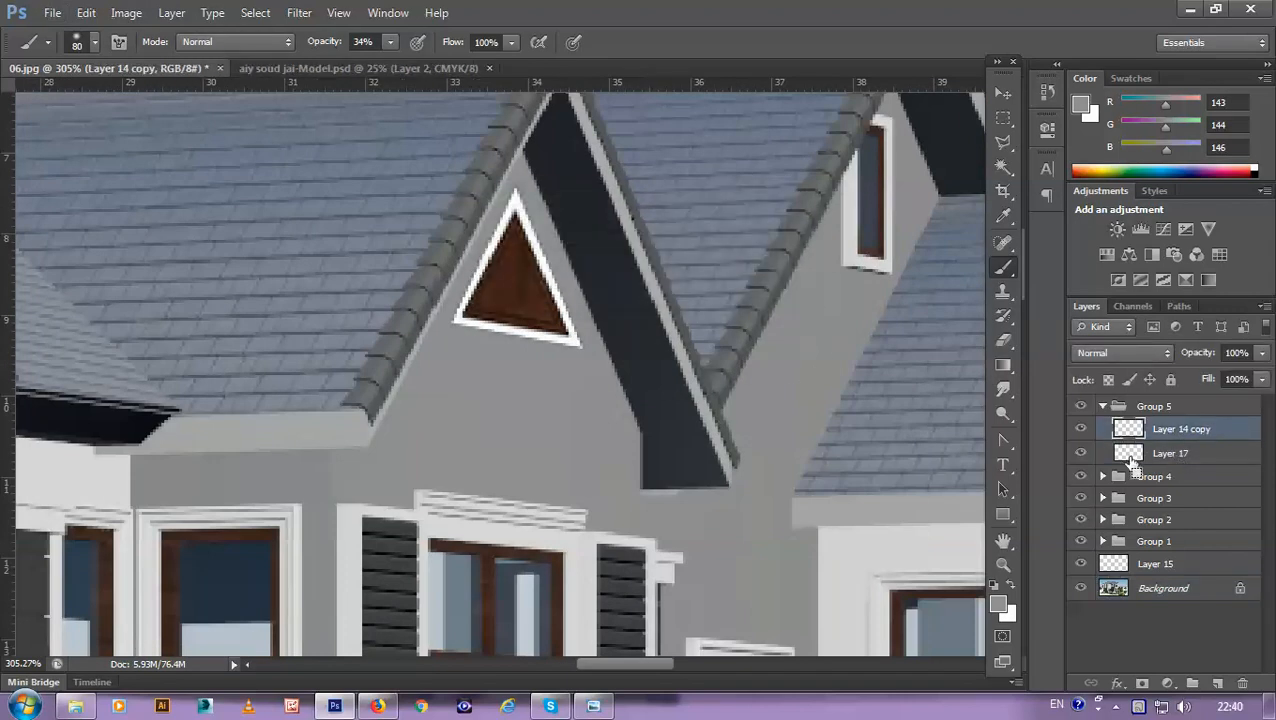
pyautogui.hotkey('ctrl', 't')
pyautogui.moveTo(588, 354); pyautogui.dragTo(552, 320)
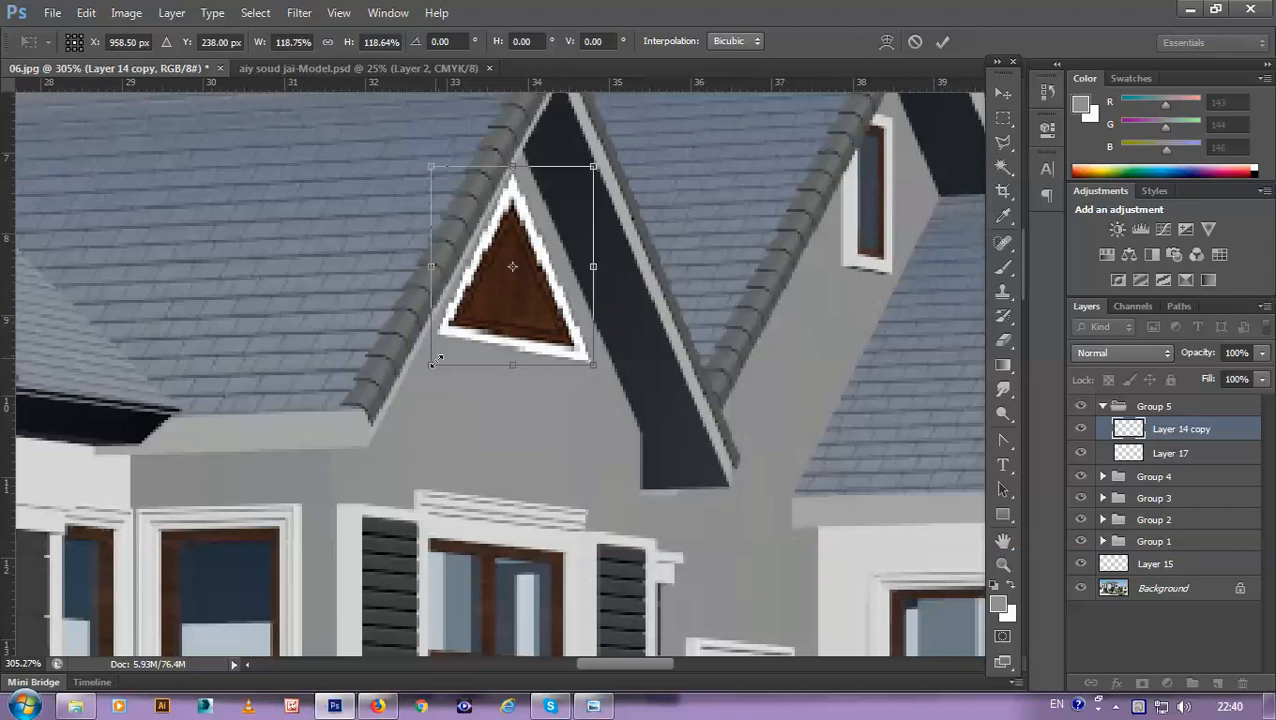
pyautogui.moveTo(431, 364); pyautogui.dragTo(423, 371)
pyautogui.press('Return')
pyautogui.press('b')
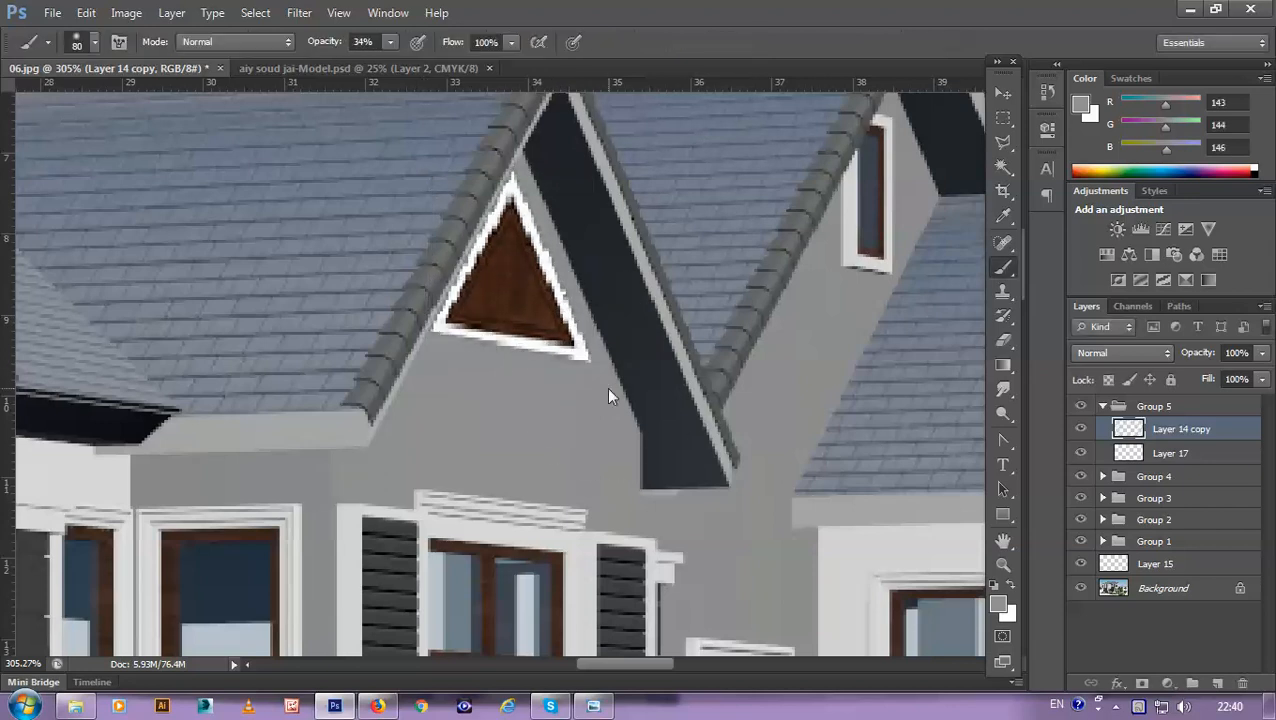
# Step: Nudge the triangle panel vertically to fine-tune its position within the middle gable
pyautogui.scroll(-5, 400, 300)
pyautogui.scroll(-2, 513, 293)
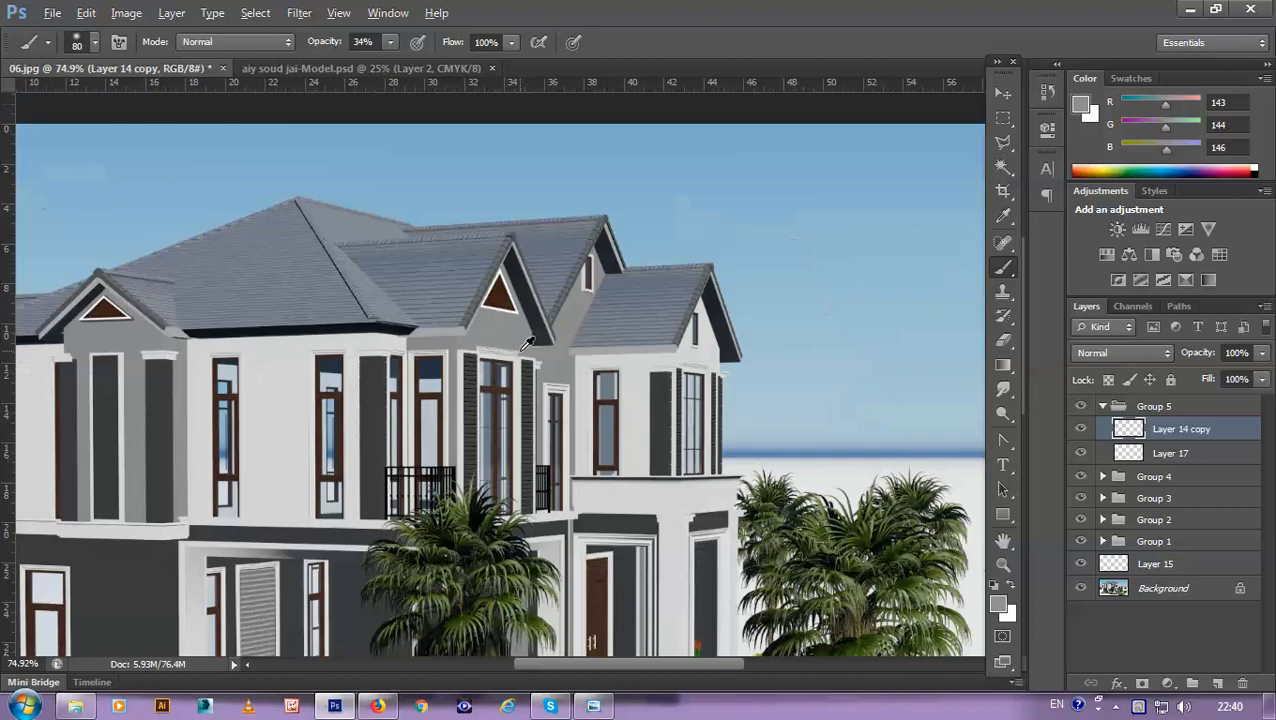
pyautogui.scroll(3, 505, 300)
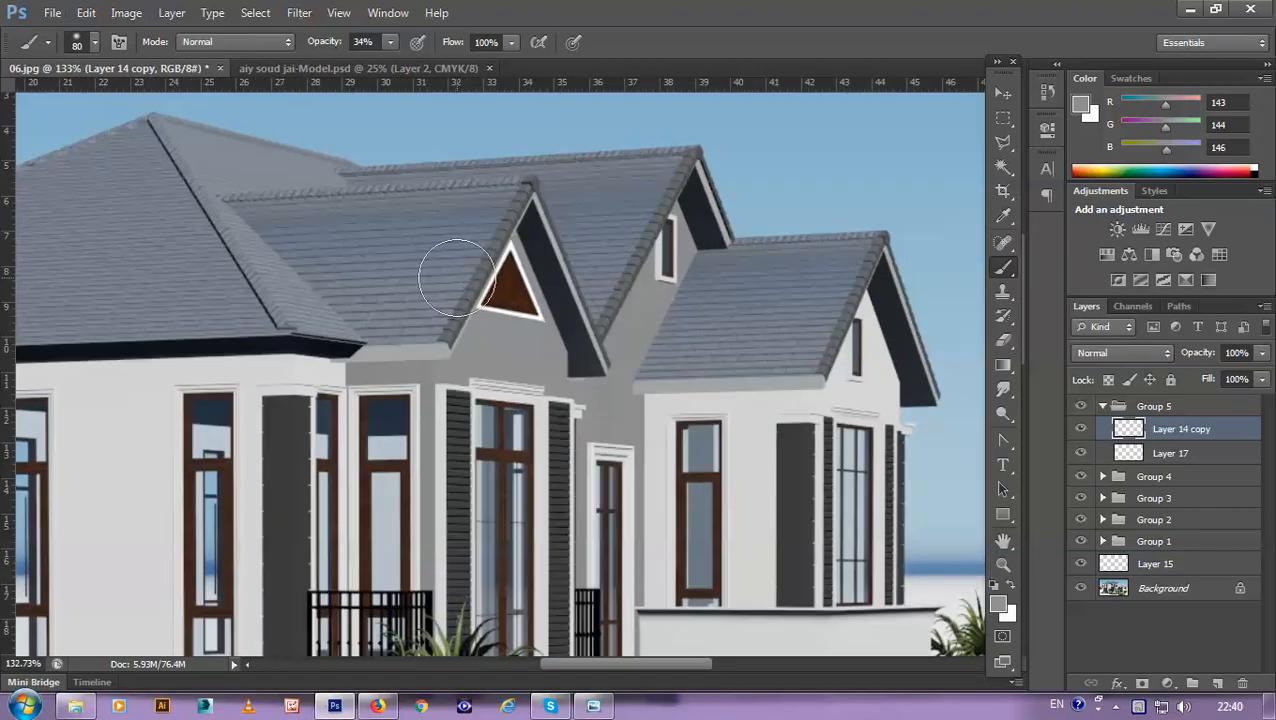
pyautogui.press('v')
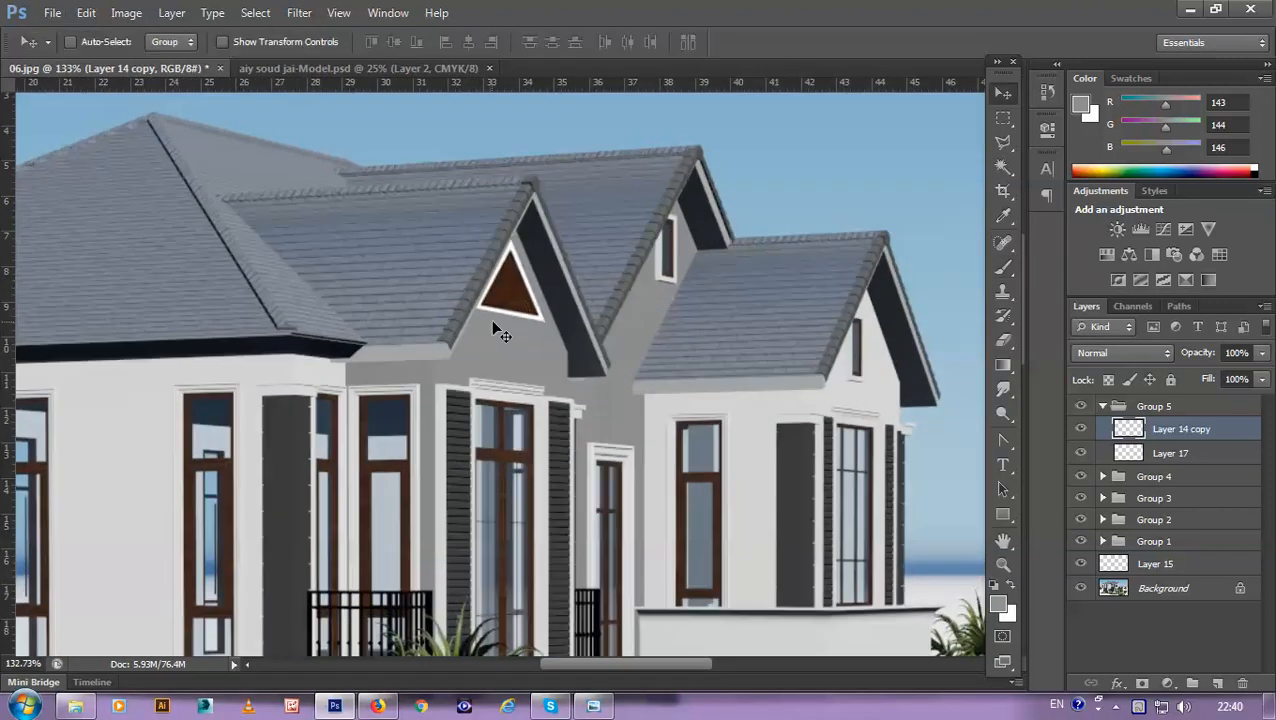
pyautogui.press('Down')
pyautogui.press('Down')
pyautogui.press('Up')
pyautogui.press('Up')
pyautogui.press('Up')
pyautogui.press('Up')
pyautogui.press('Up')
pyautogui.scroll(-6, 490, 319)
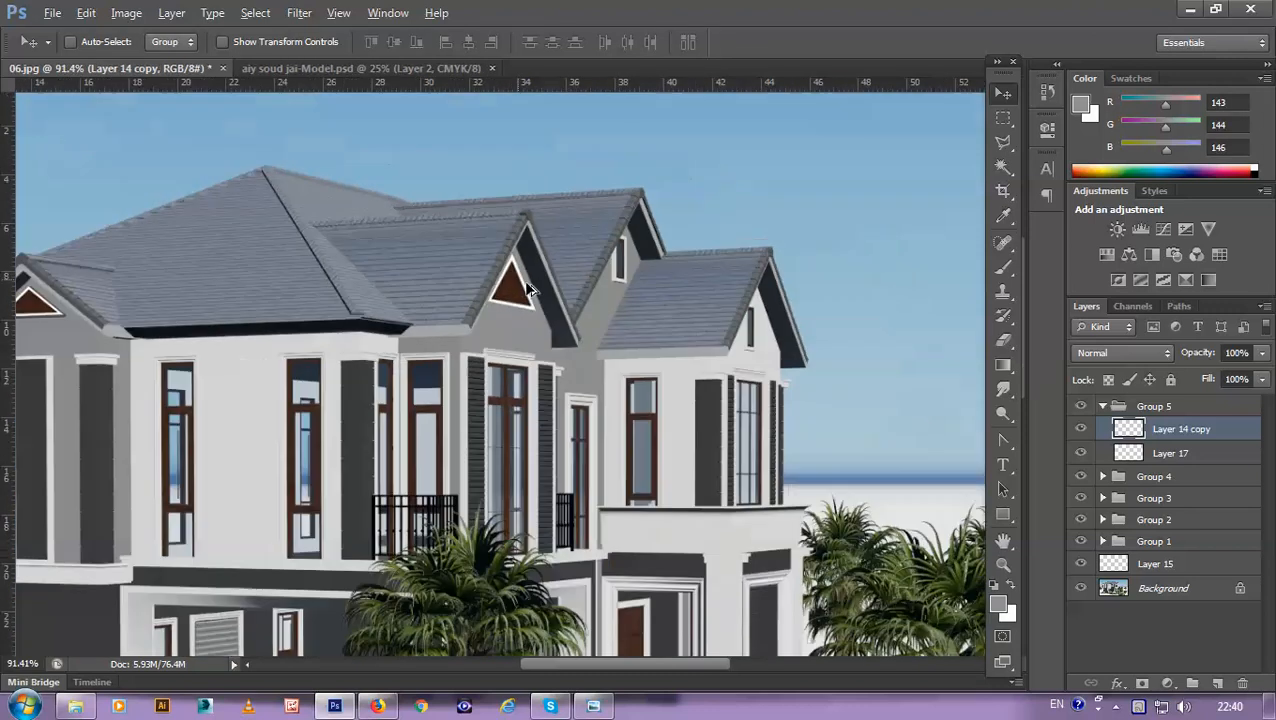
# Step: Distort the middle gable's triangle panel by pulling its lower-left corner down and outward to level its base
pyautogui.scroll(5, 522, 270)
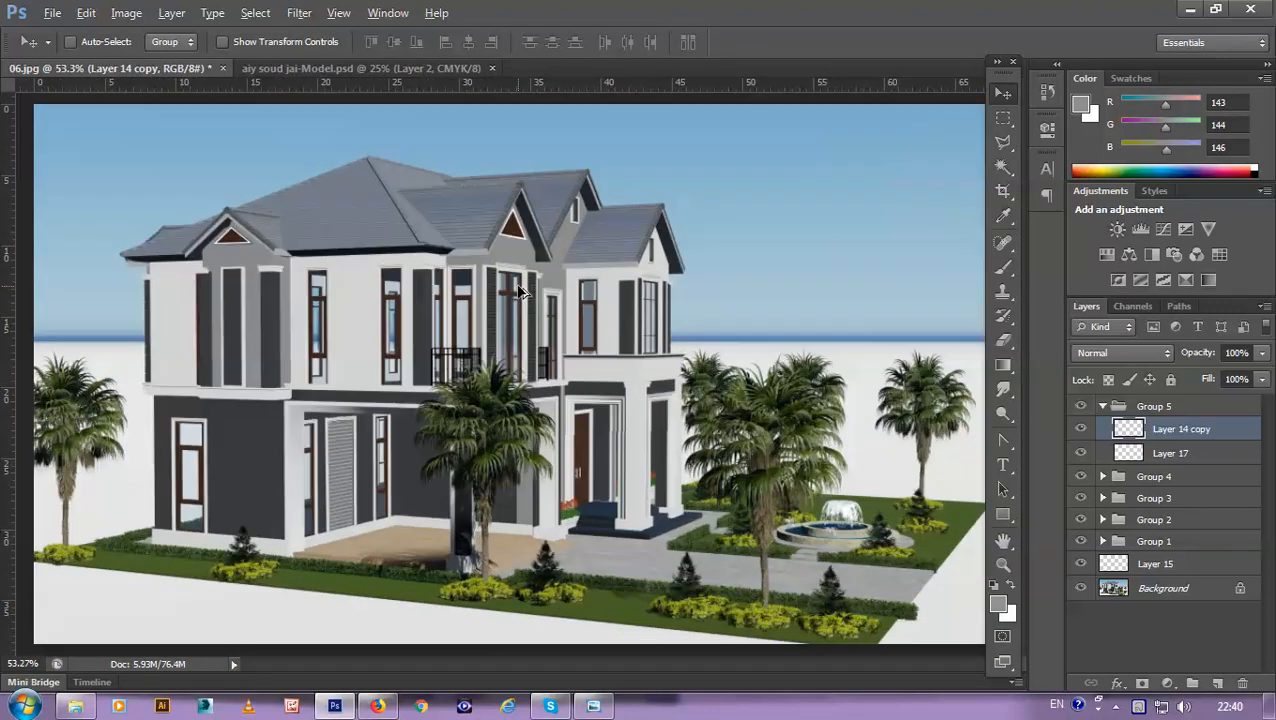
pyautogui.scroll(3, 530, 233)
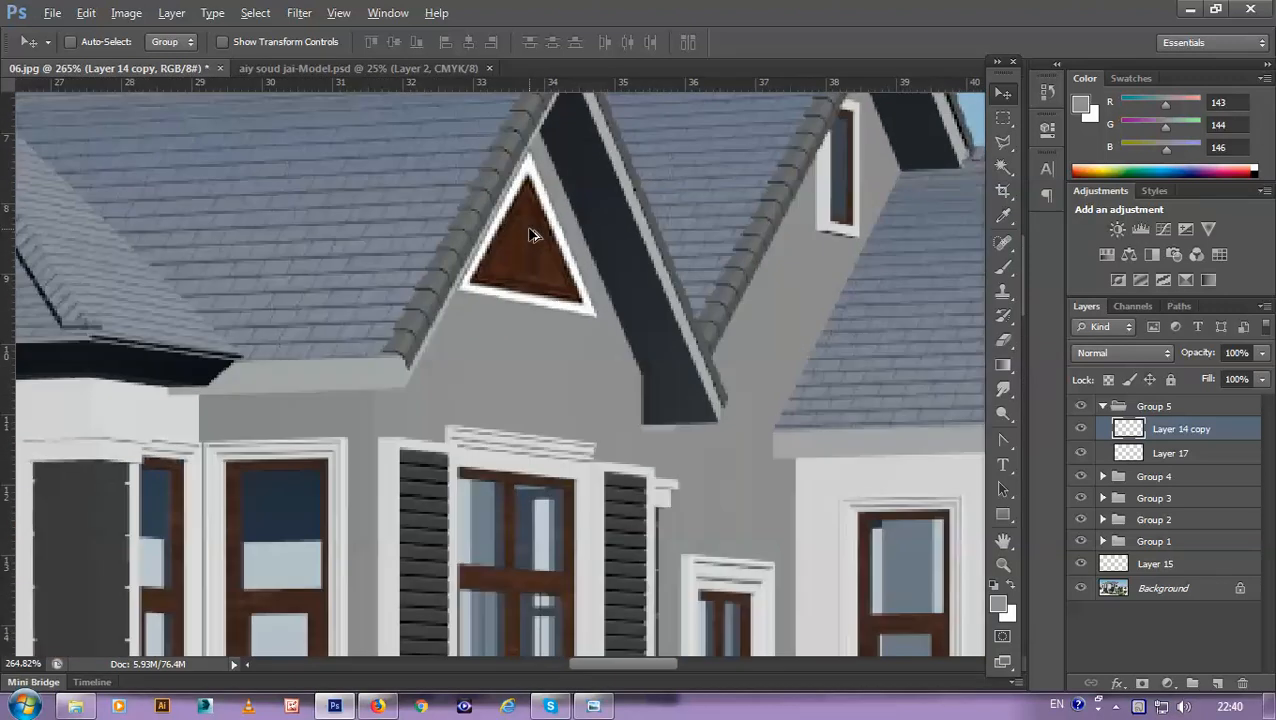
pyautogui.hotkey('ctrl', 't')
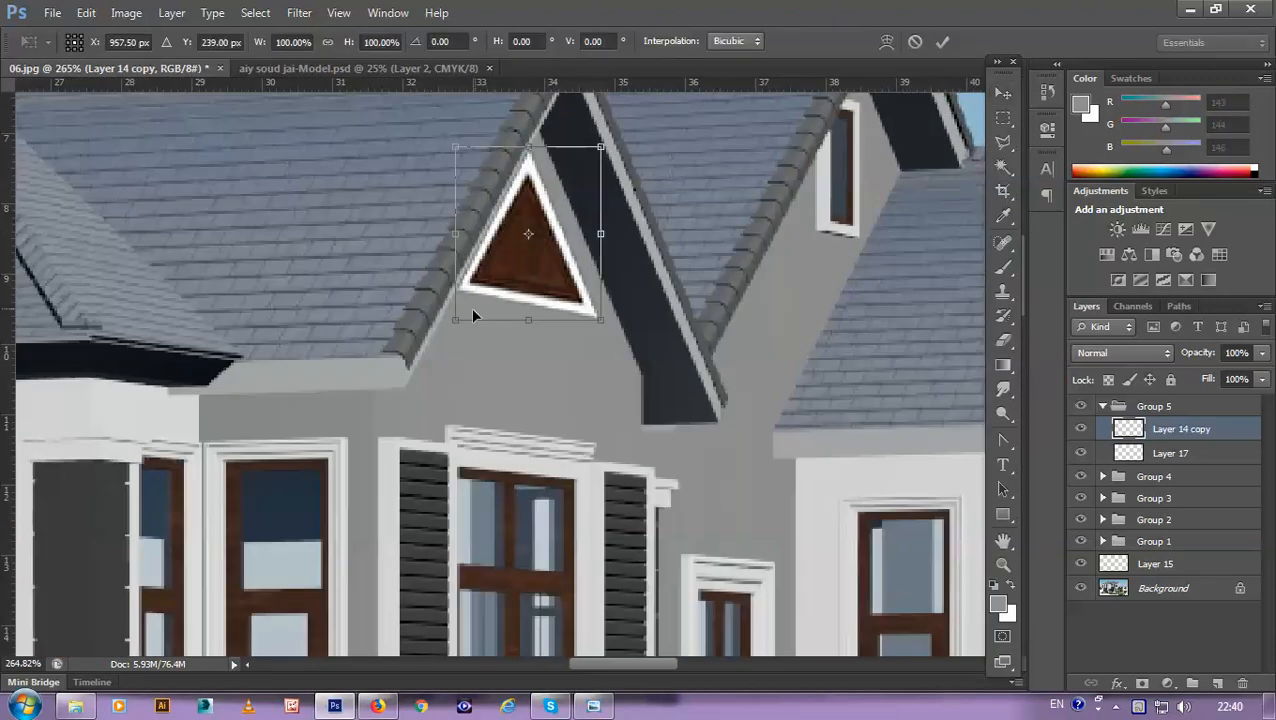
pyautogui.moveTo(457, 328); pyautogui.dragTo(446, 343)
pyautogui.press('Return')
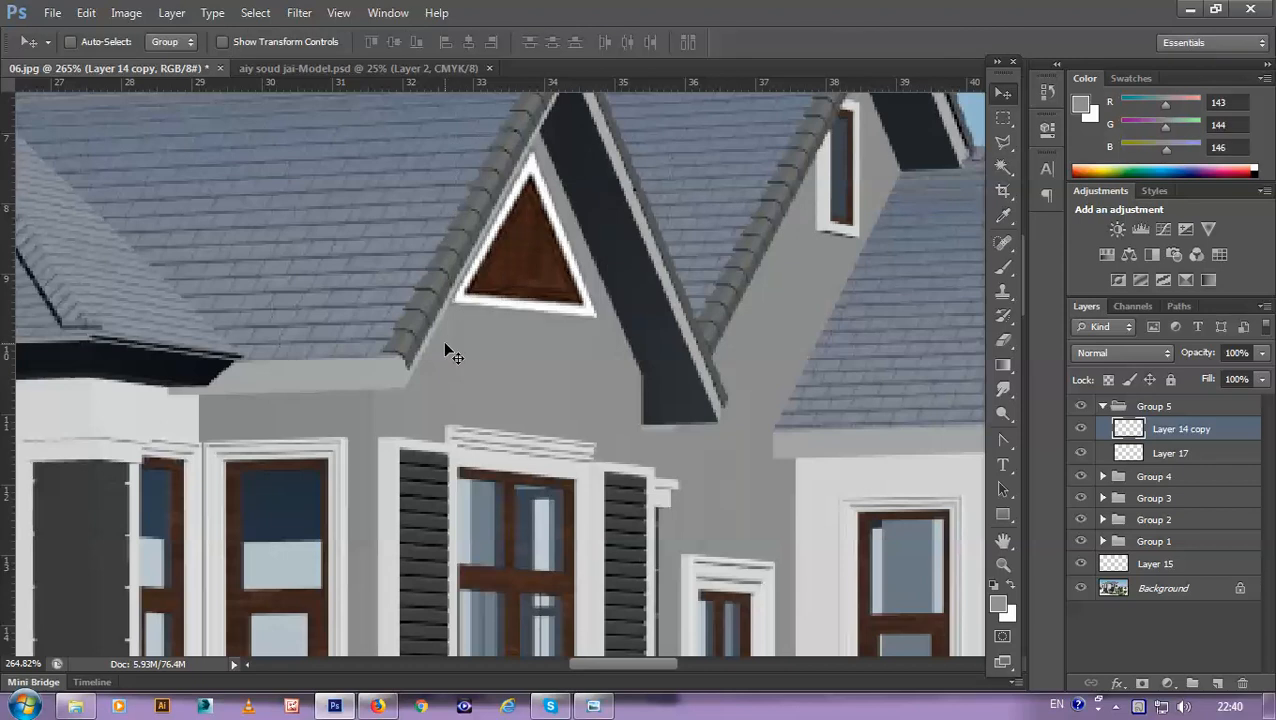
pyautogui.scroll(-5, 551, 320)
pyautogui.scroll(-3, 567, 338)
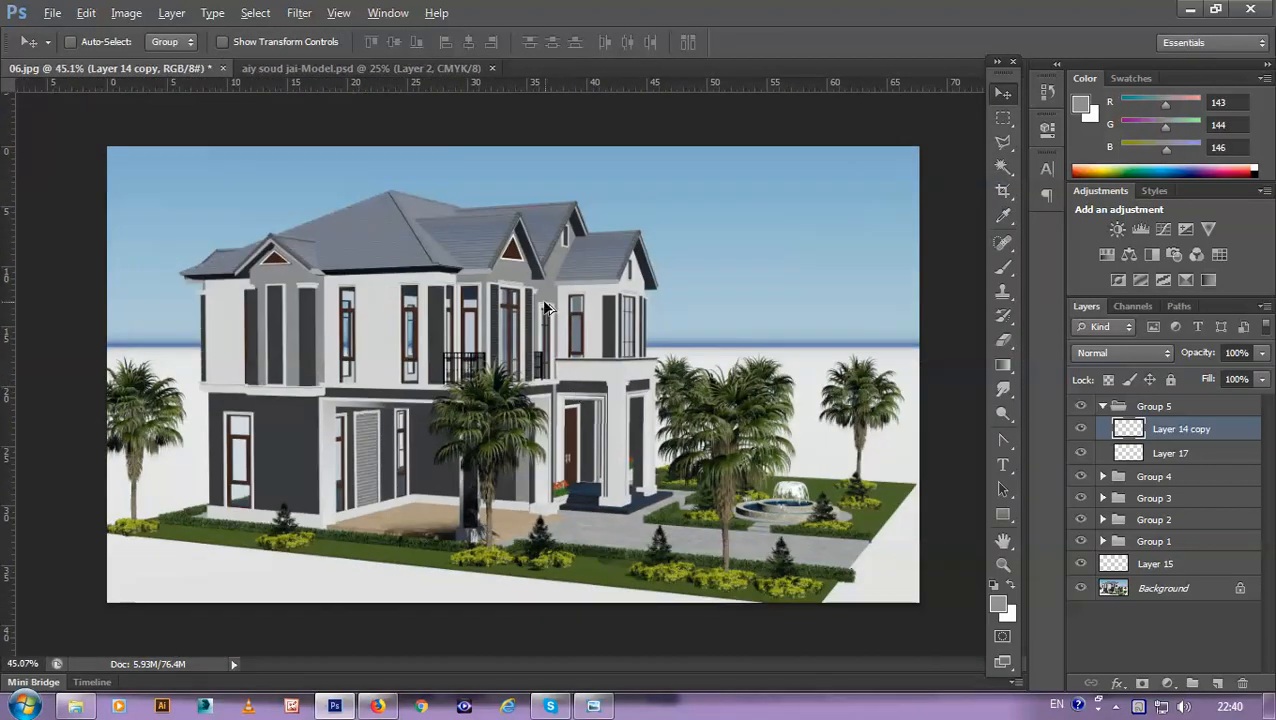
# Step: Stretch the middle gable's triangle panel to about 111% height and pull both lower corners slightly outward
pyautogui.press('alt')
pyautogui.scroll(4, 520, 245)
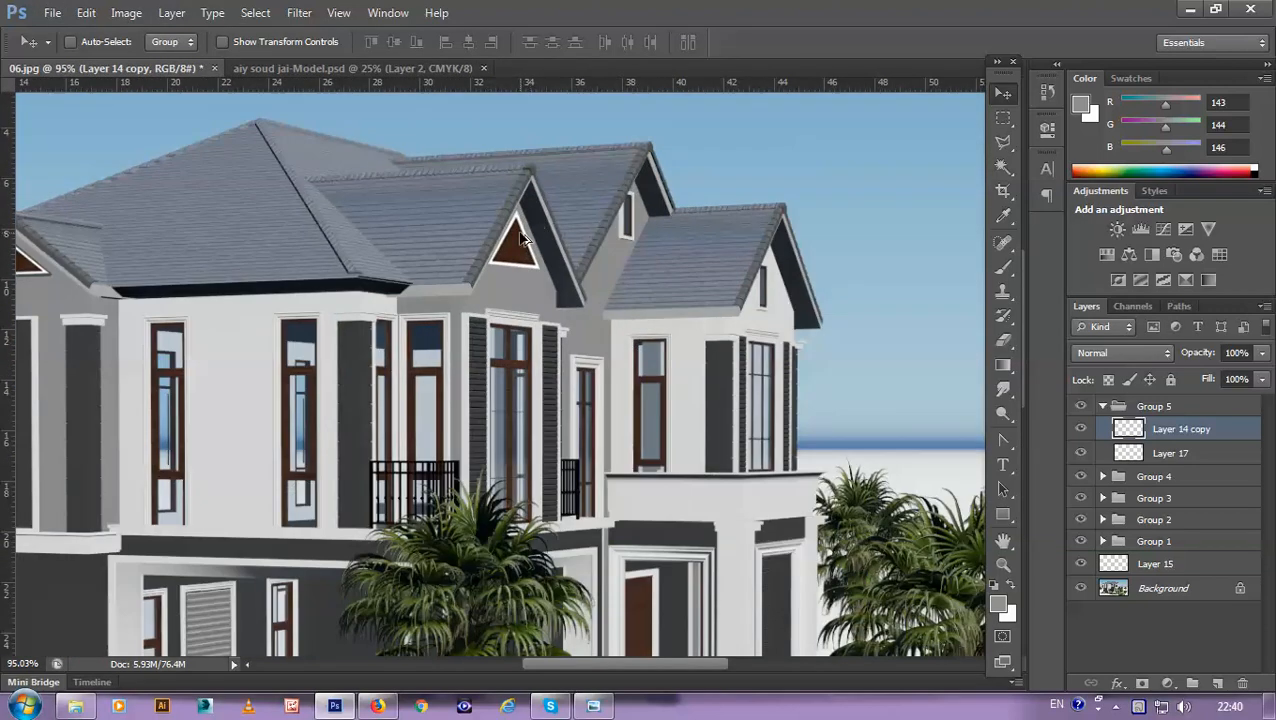
pyautogui.hotkey('ctrl', 't')
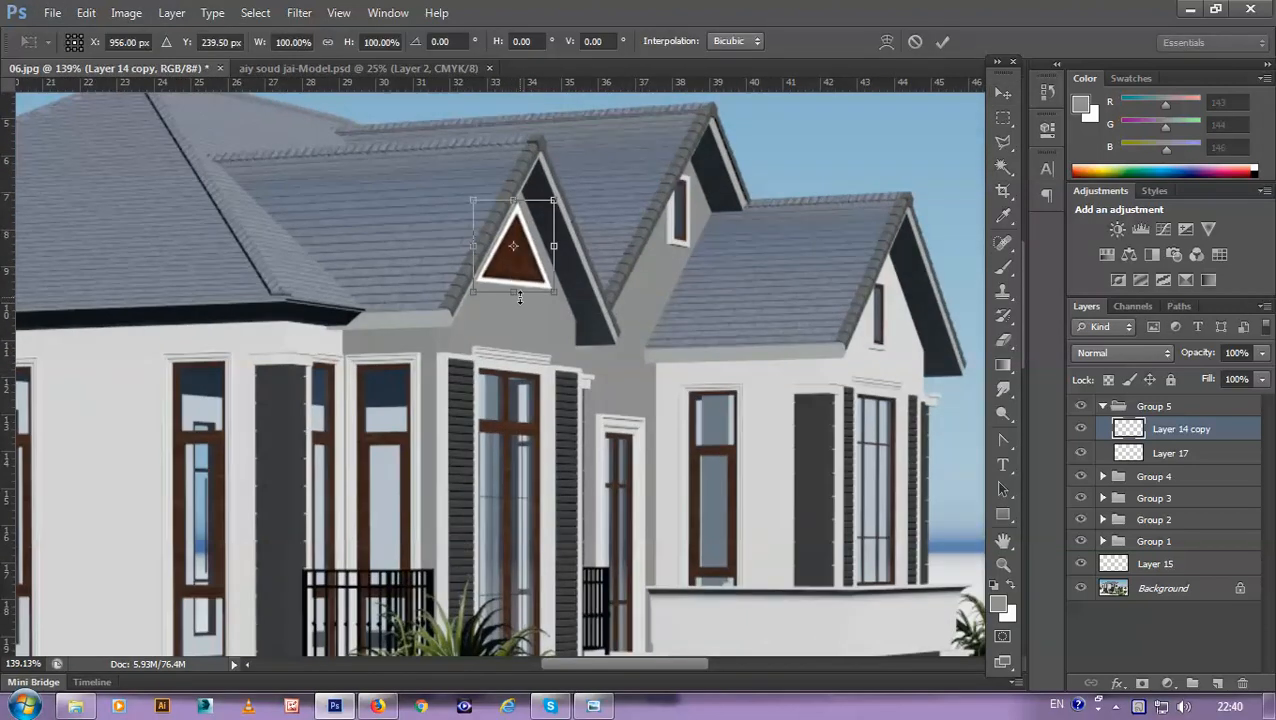
pyautogui.moveTo(515, 291); pyautogui.dragTo(515, 302)
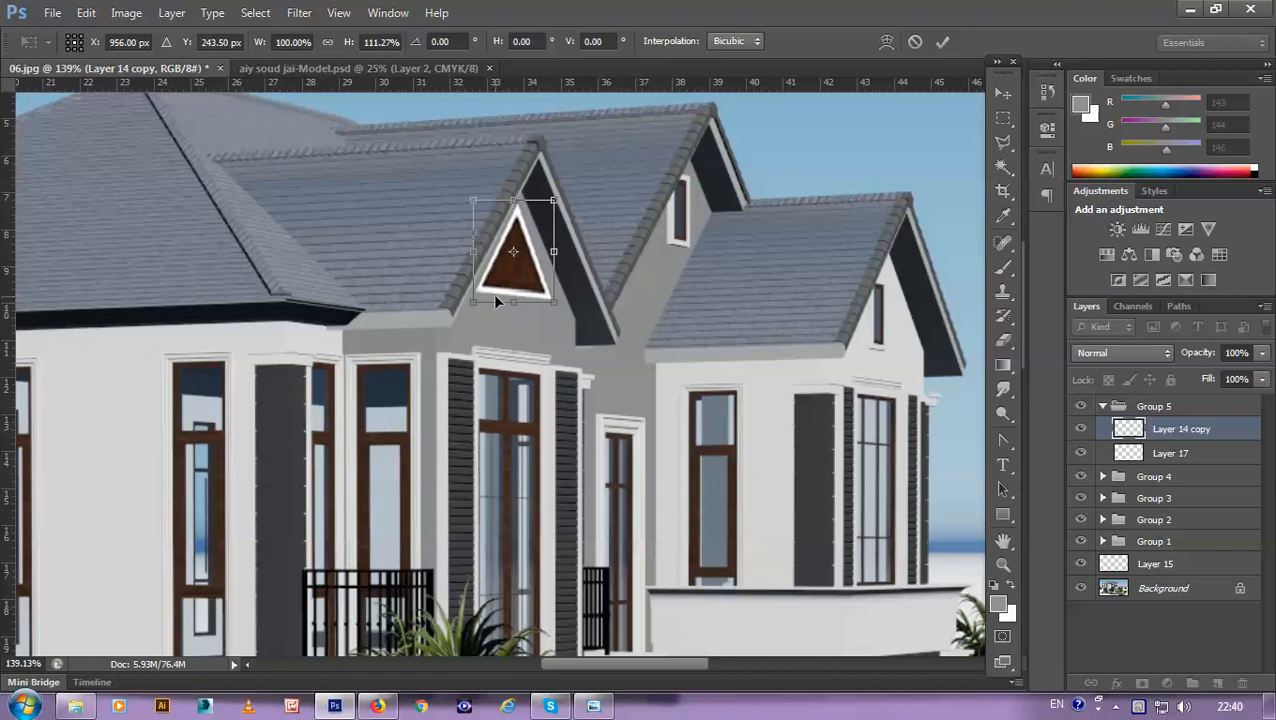
pyautogui.scroll(3, 494, 298)
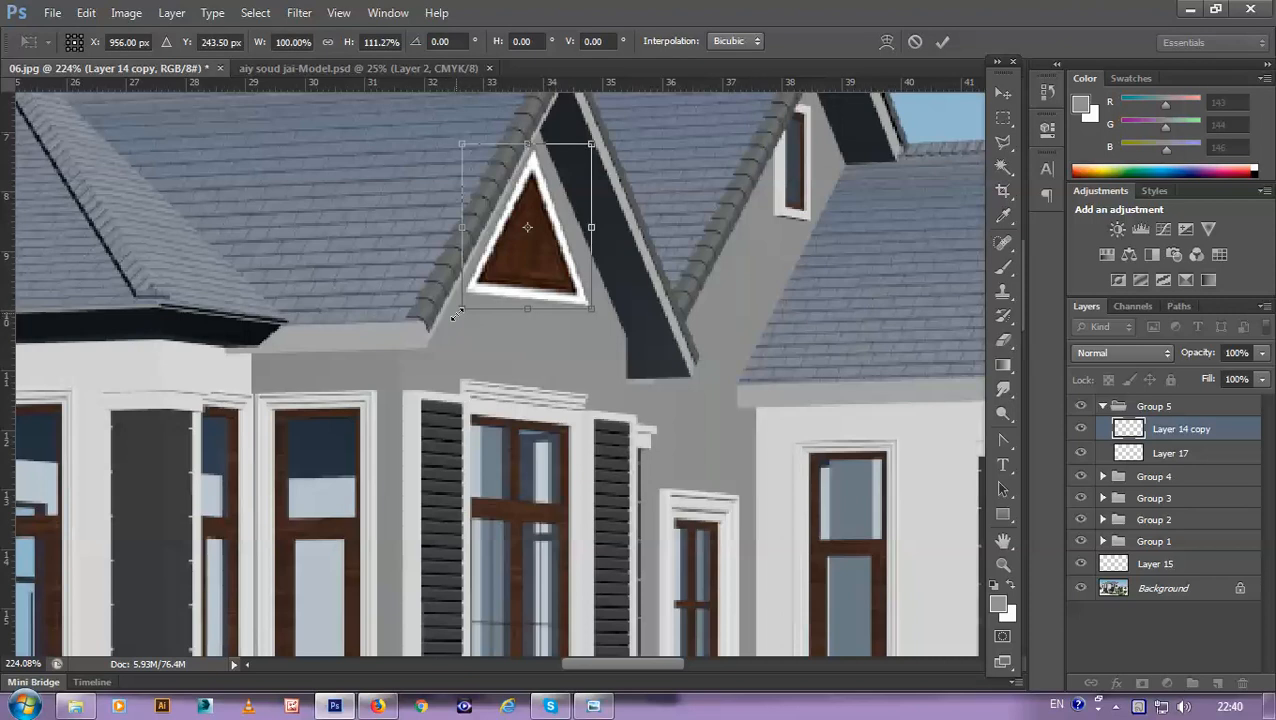
pyautogui.scroll(2, 456, 314)
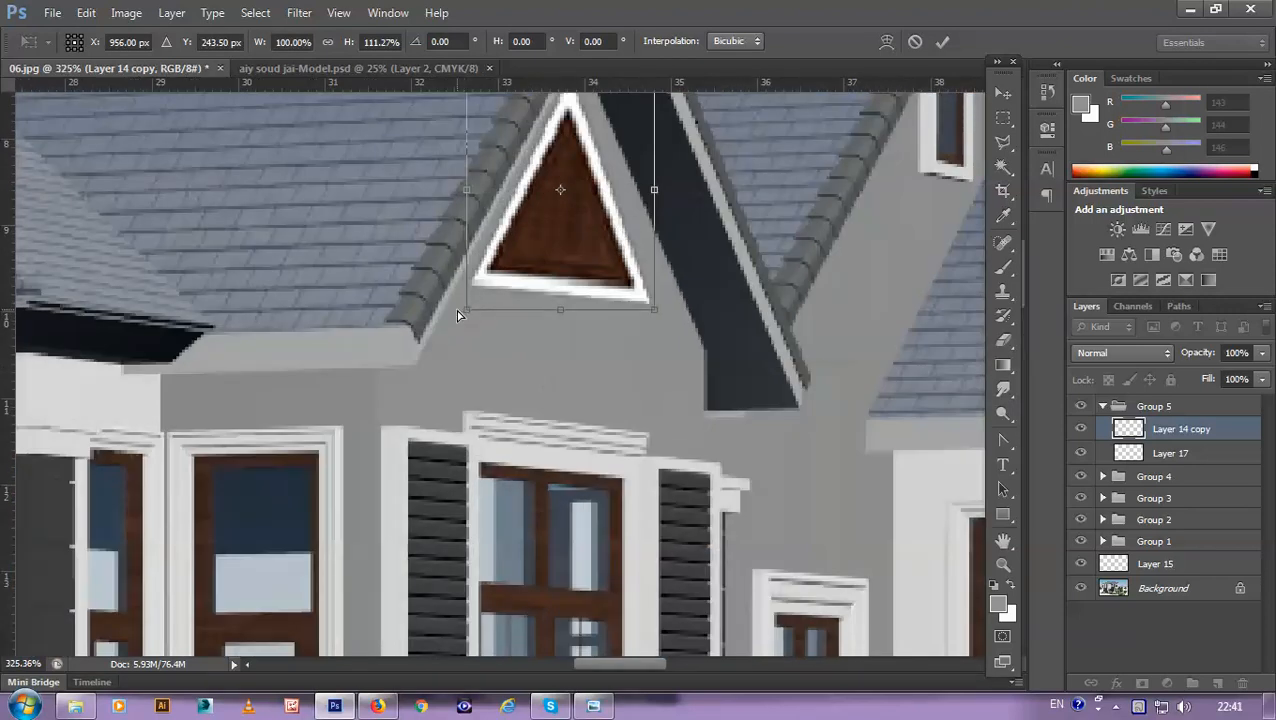
pyautogui.moveTo(462, 316); pyautogui.dragTo(459, 317)
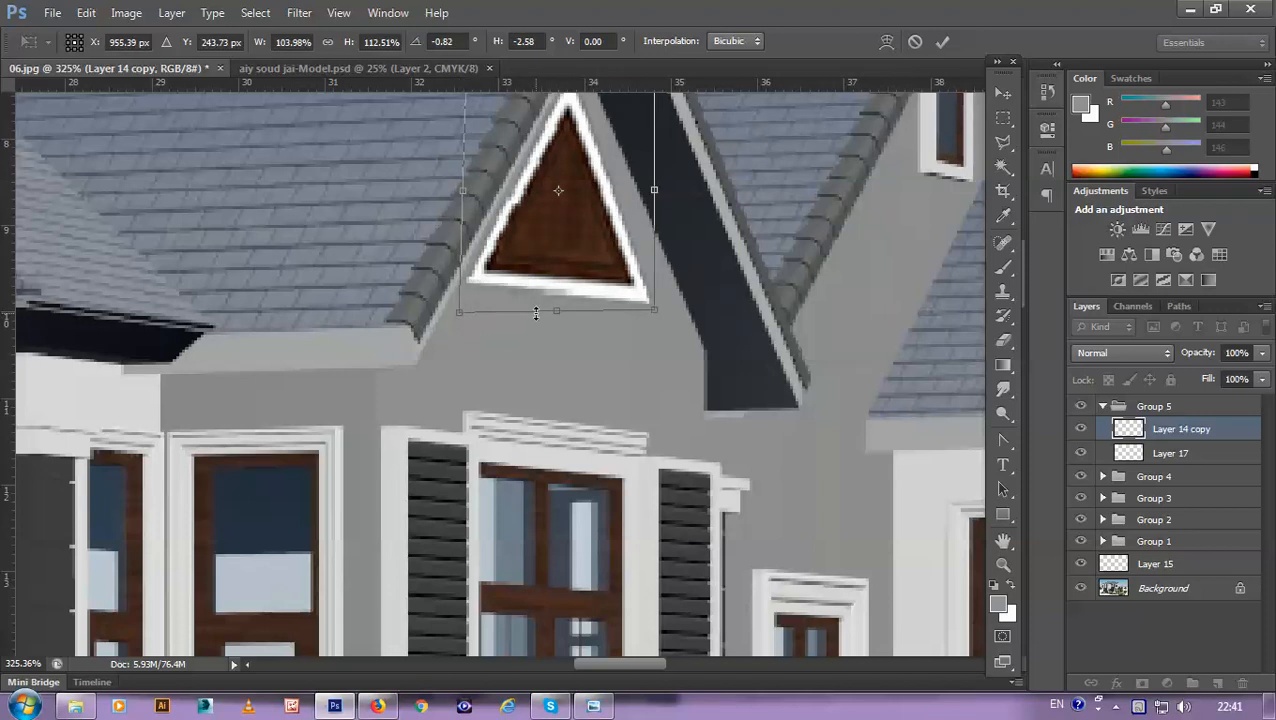
pyautogui.moveTo(655, 318); pyautogui.dragTo(666, 316)
pyautogui.press('Return')
pyautogui.scroll(-6, 669, 324)
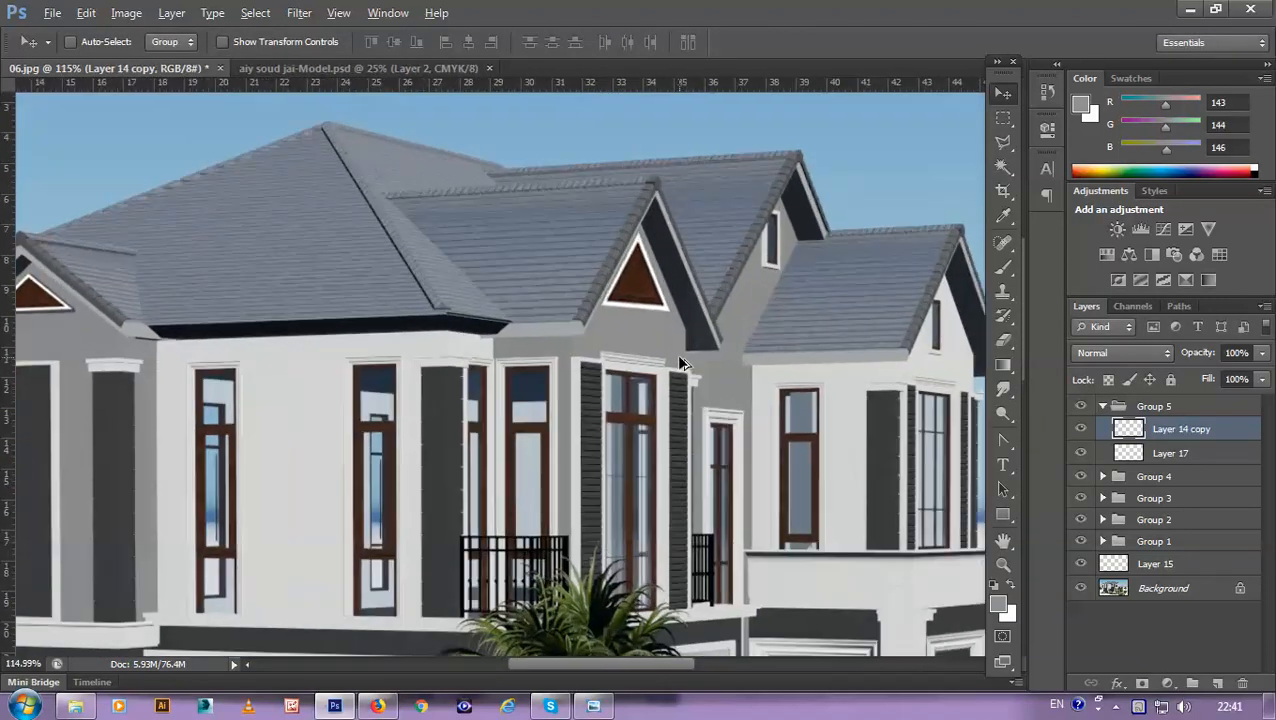
# Step: Pull the triangle panel's lower-left corner slightly inward and up, and nudge the panel two pixels left
pyautogui.scroll(-4, 676, 354)
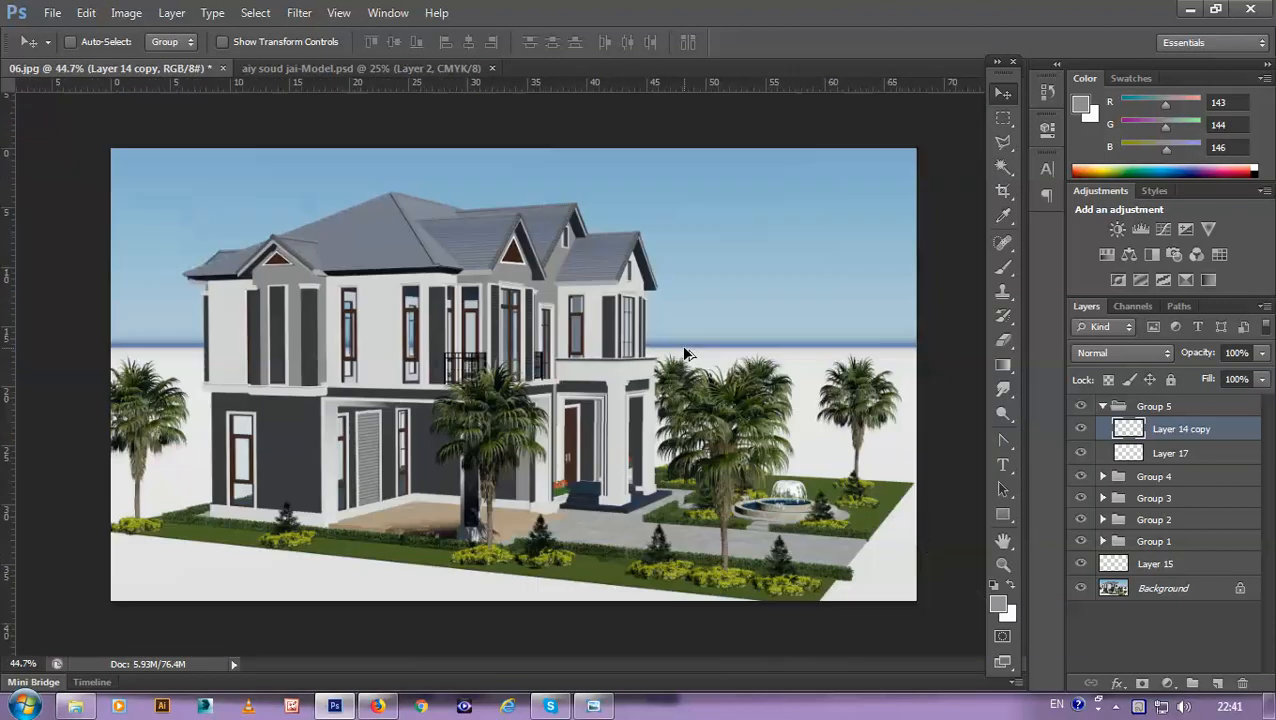
pyautogui.scroll(5, 685, 353)
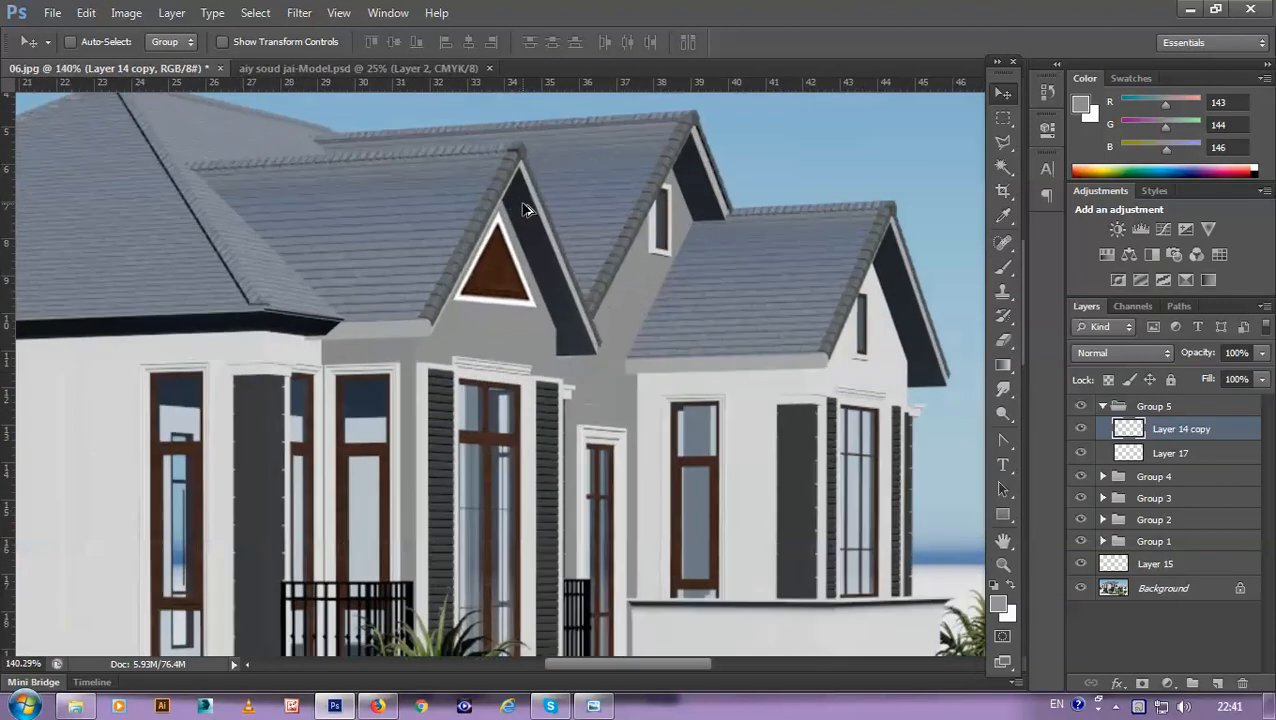
pyautogui.scroll(2, 529, 258)
pyautogui.scroll(-2, 529, 258)
pyautogui.scroll(2, 535, 272)
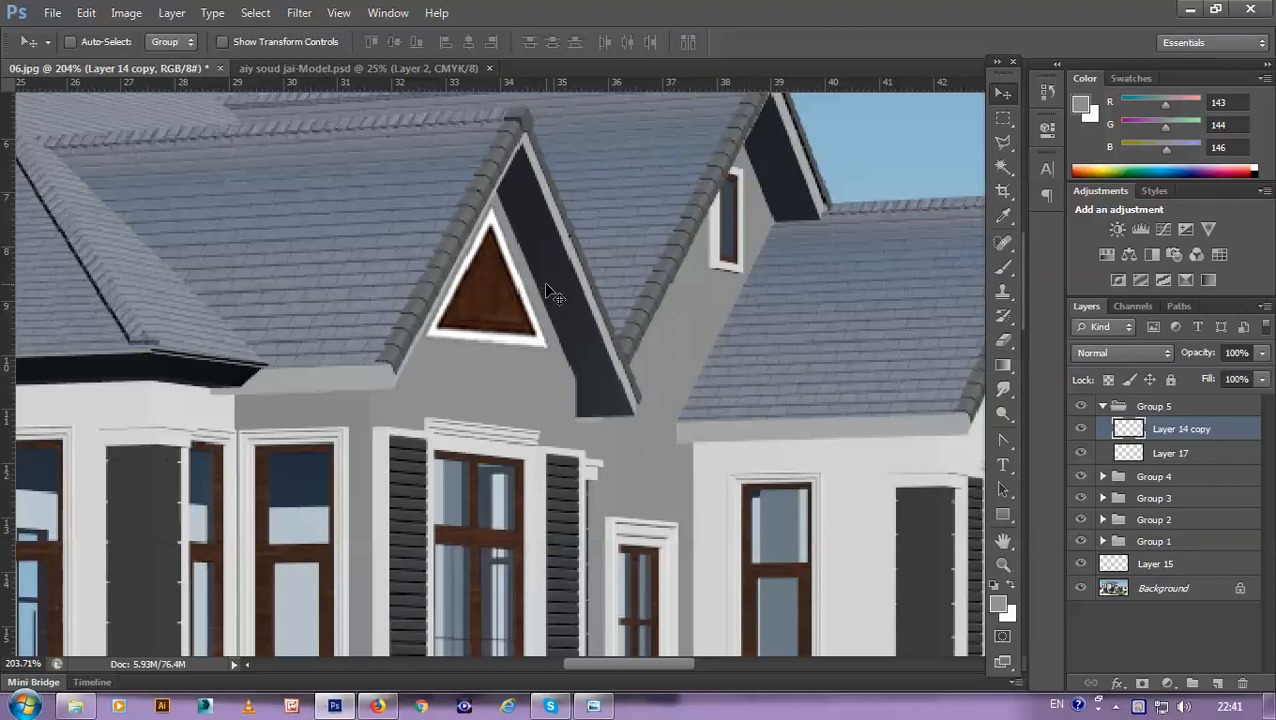
pyautogui.hotkey('ctrl', 't')
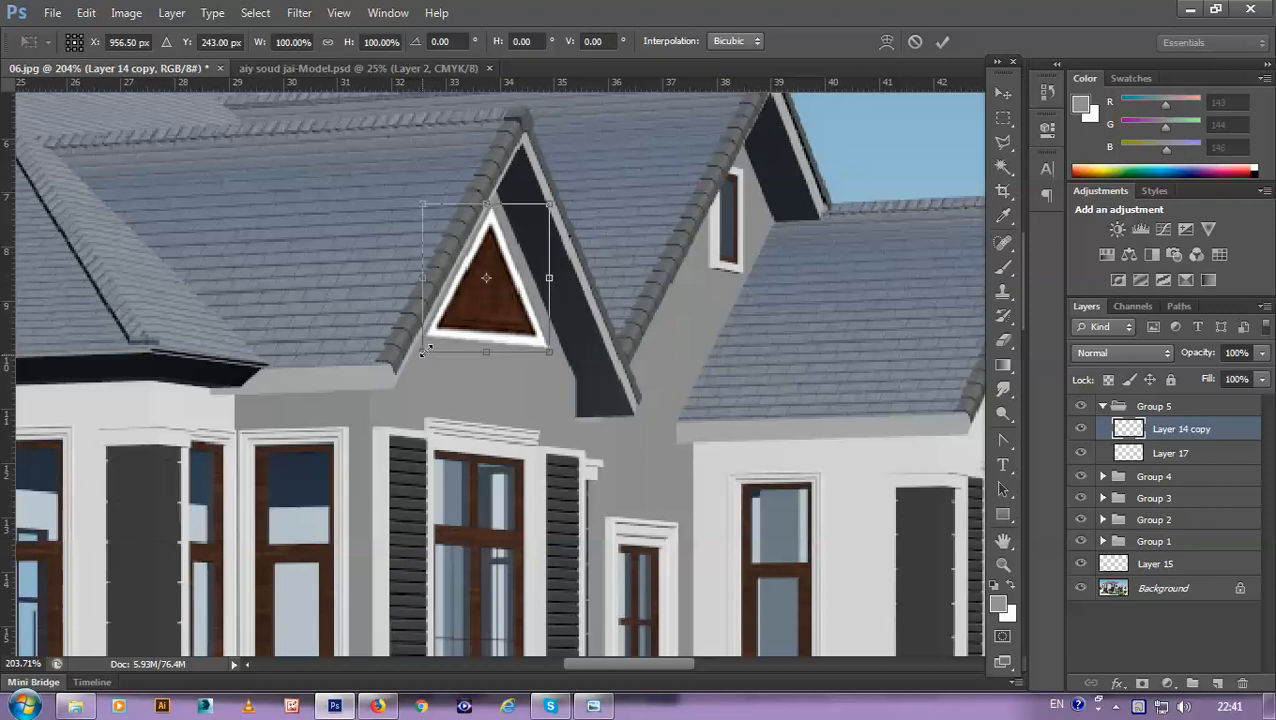
pyautogui.moveTo(425, 349); pyautogui.dragTo(427, 346)
pyautogui.press('Return')
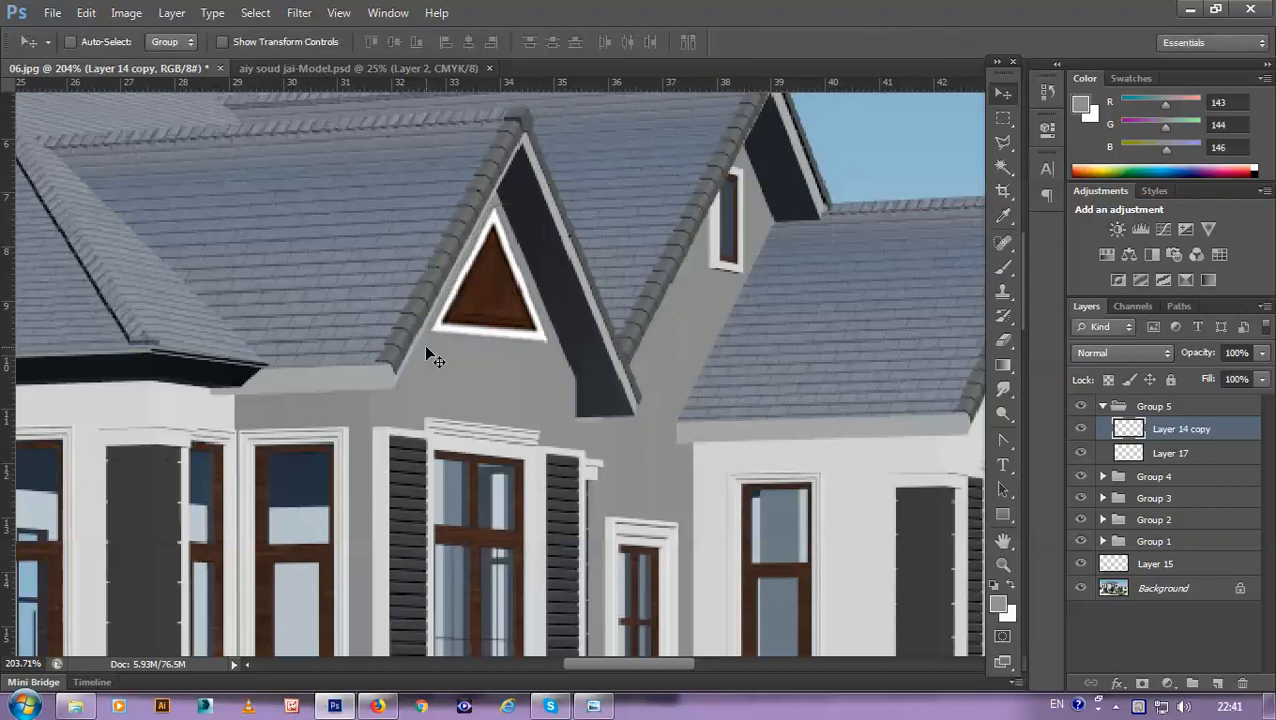
pyautogui.press('Left')
pyautogui.press('Left')
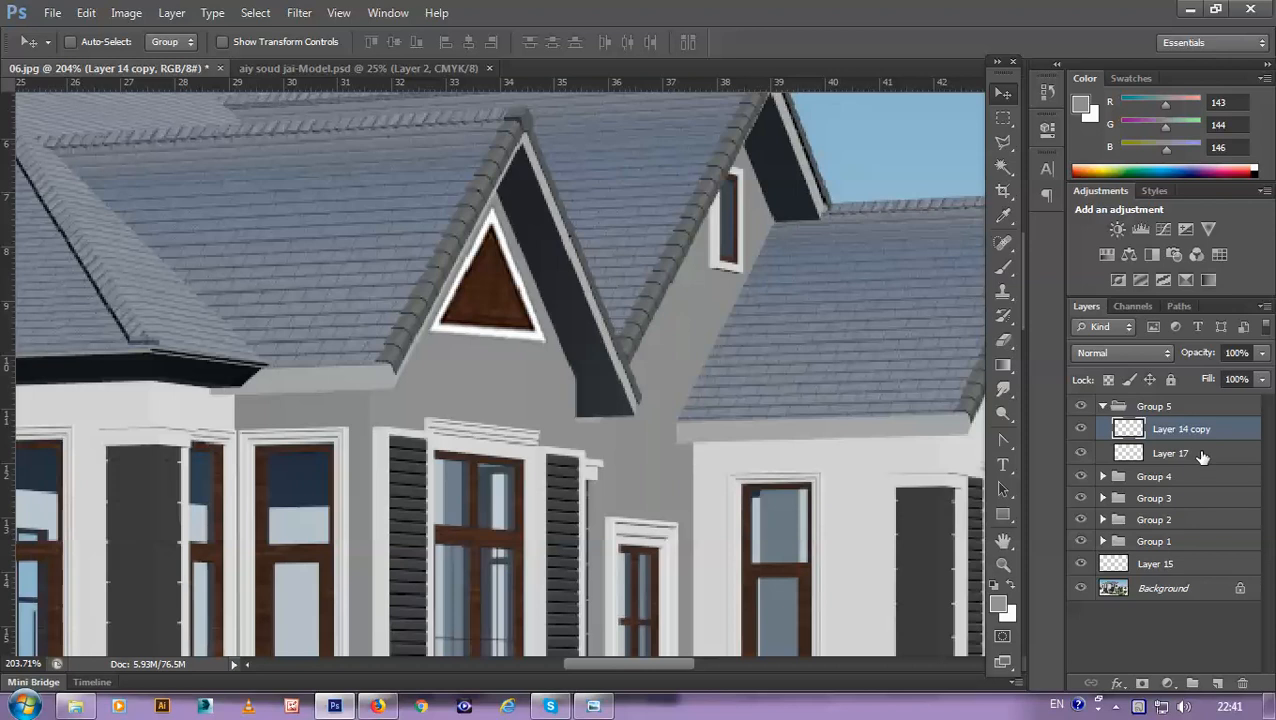
# Step: On Layer 17, outline a thin strip just below the middle gable panel's base with a polygonal selection
pyautogui.click(1170, 453)
pyautogui.scroll(4, 444, 344)
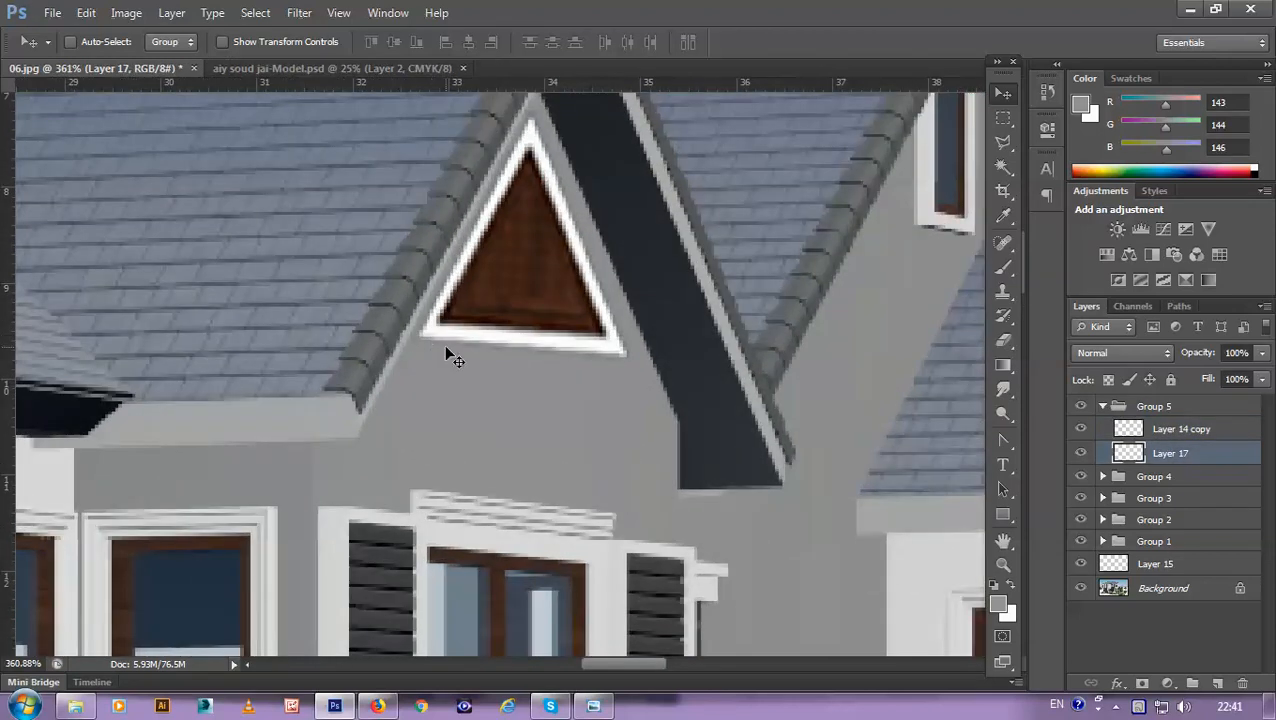
pyautogui.press('l')
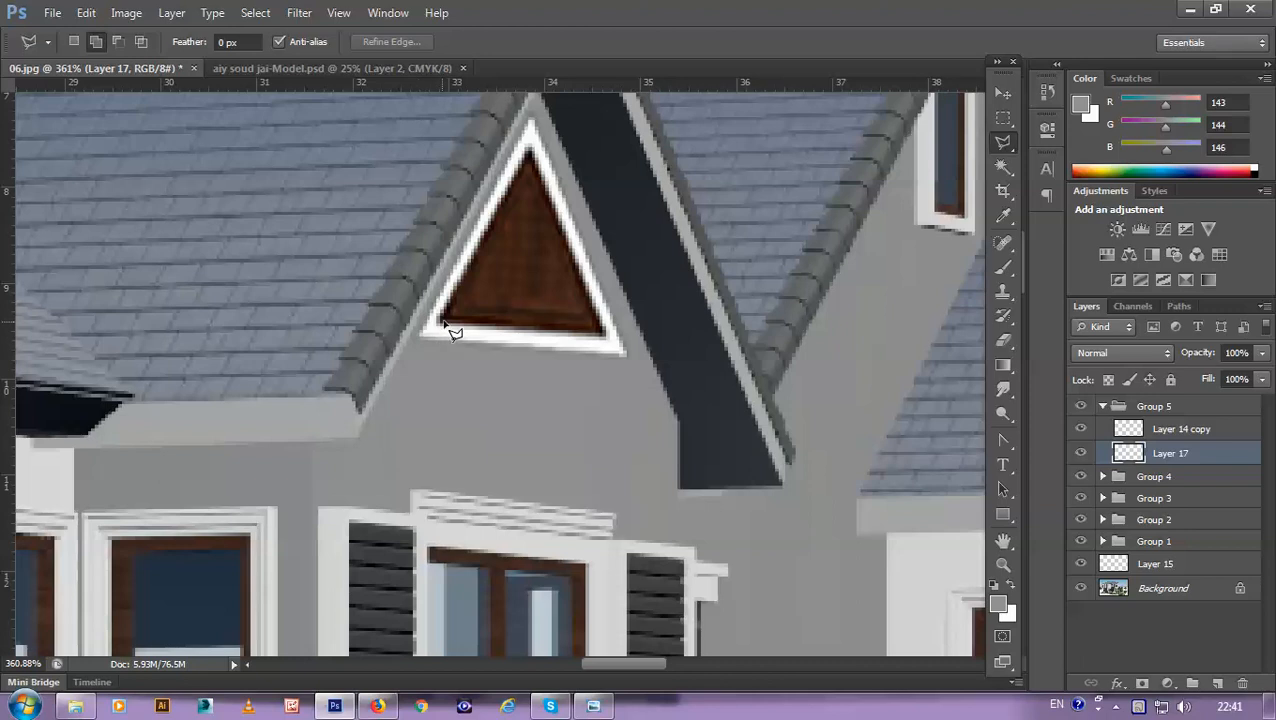
pyautogui.scroll(-4, 452, 330)
pyautogui.scroll(-5, 463, 332)
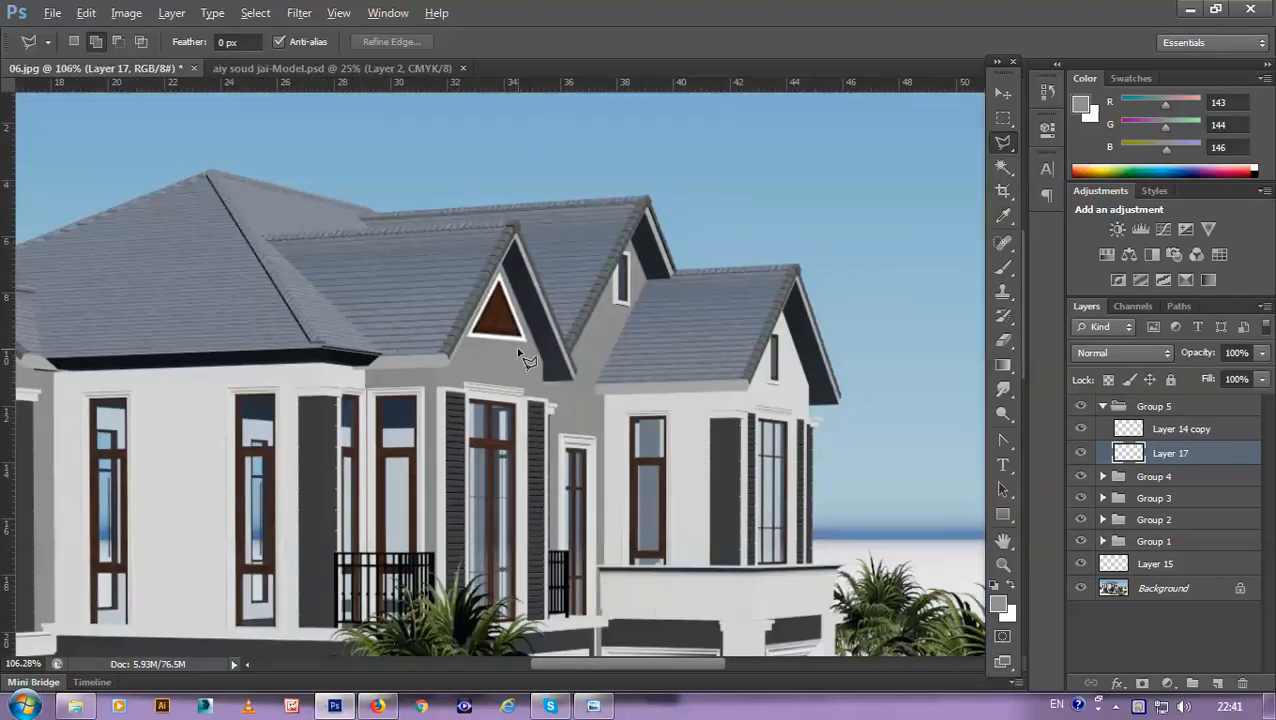
pyautogui.scroll(3, 527, 361)
pyautogui.scroll(4, 527, 361)
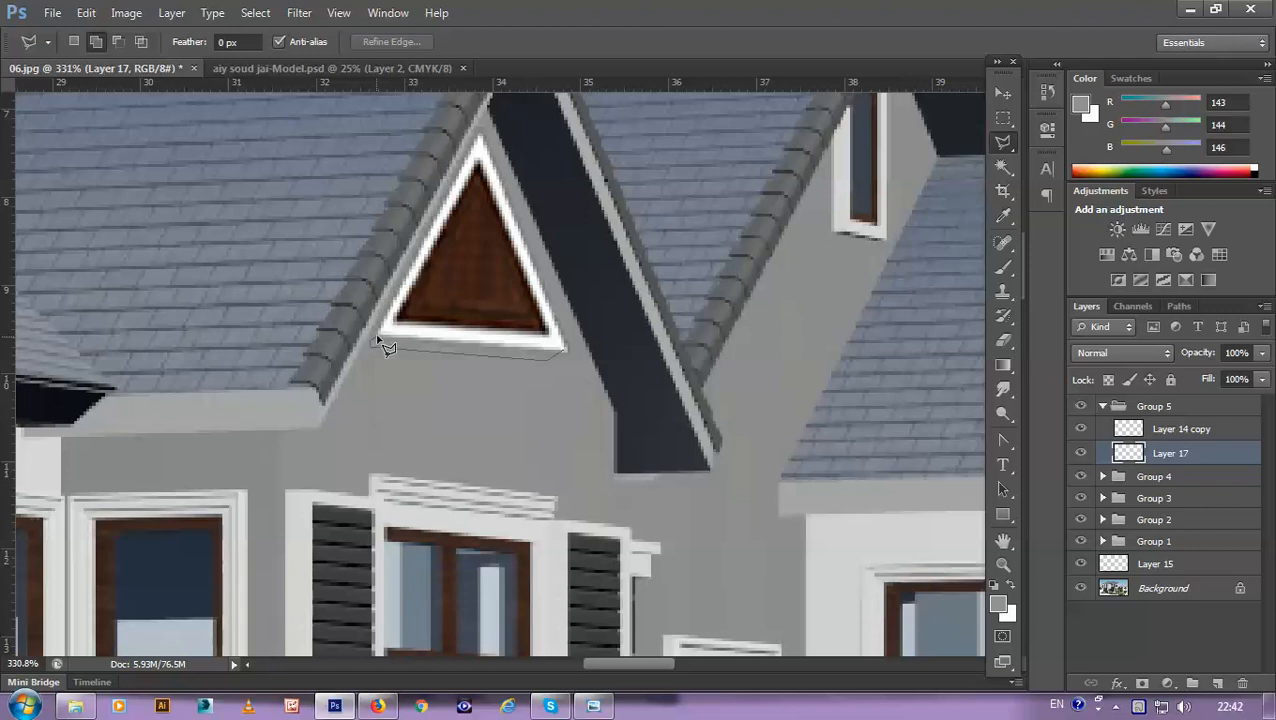
pyautogui.click(379, 336)
pyautogui.doubleClick(563, 353)
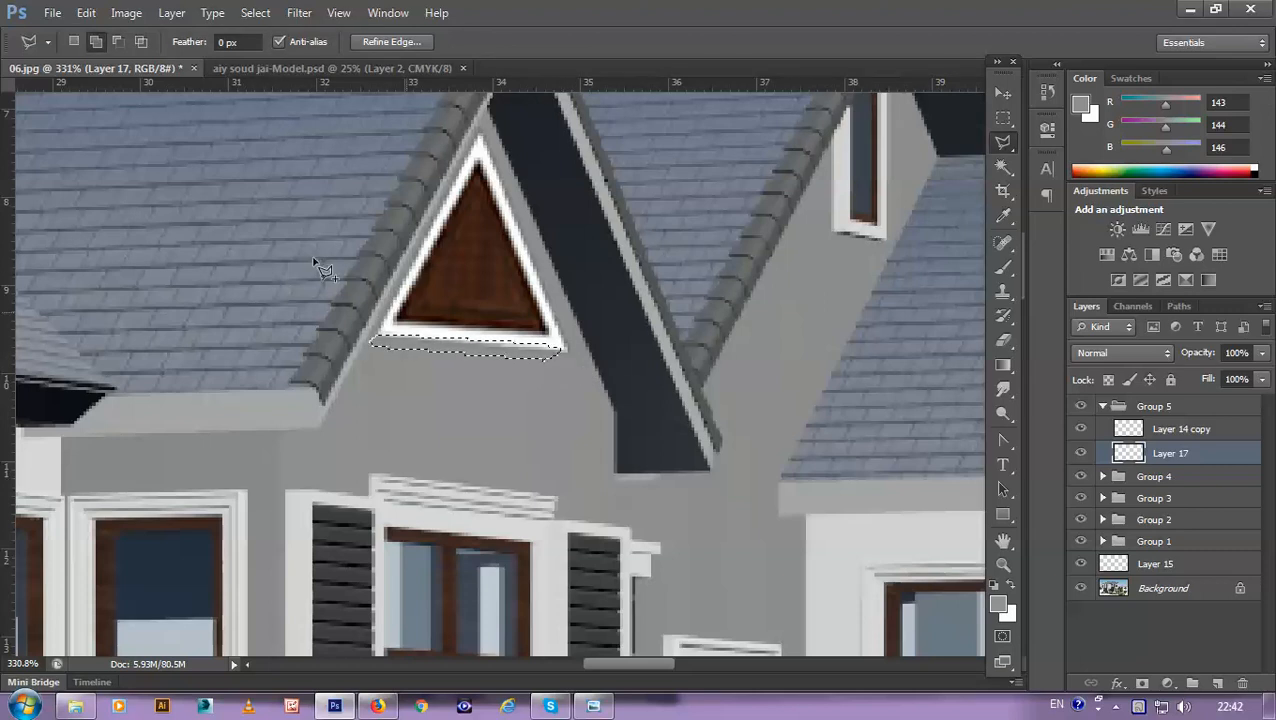
# Step: Fill the selected strip below the panel's base with the white sampled from the panel frame, and clear the selection
pyautogui.press('b')
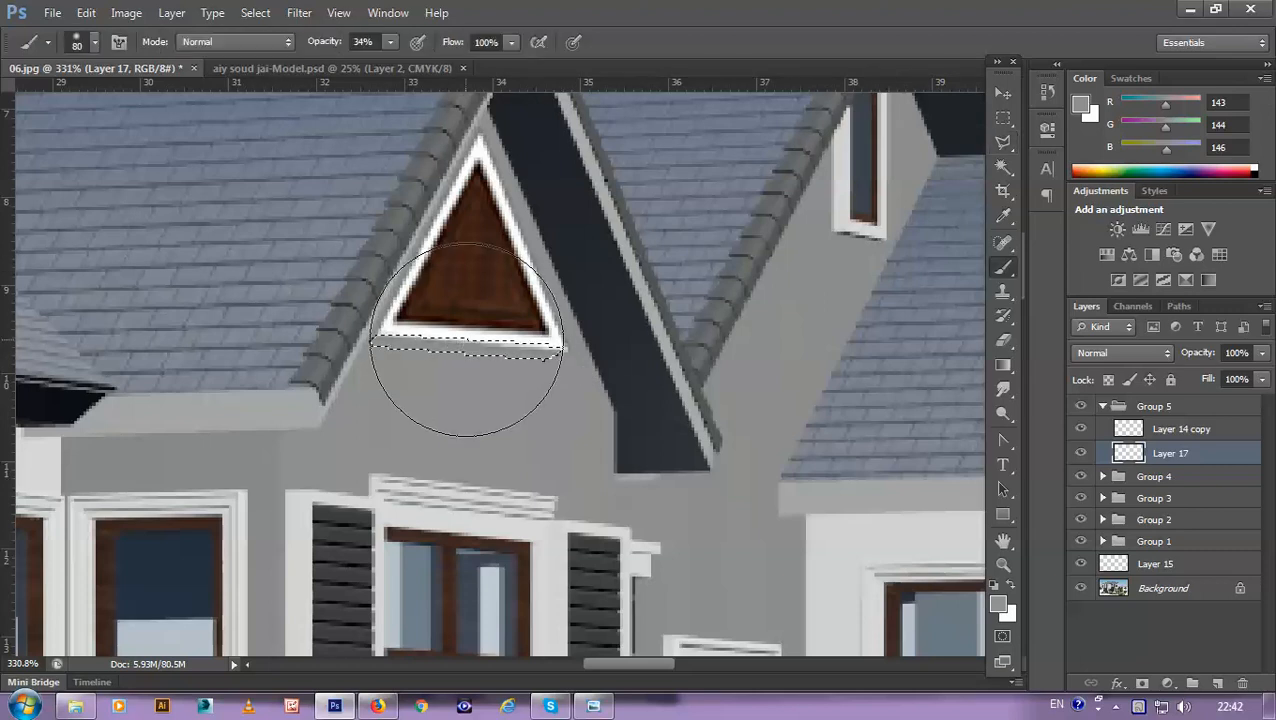
pyautogui.keyDown('alt'); pyautogui.click(430, 330); pyautogui.keyUp('alt')
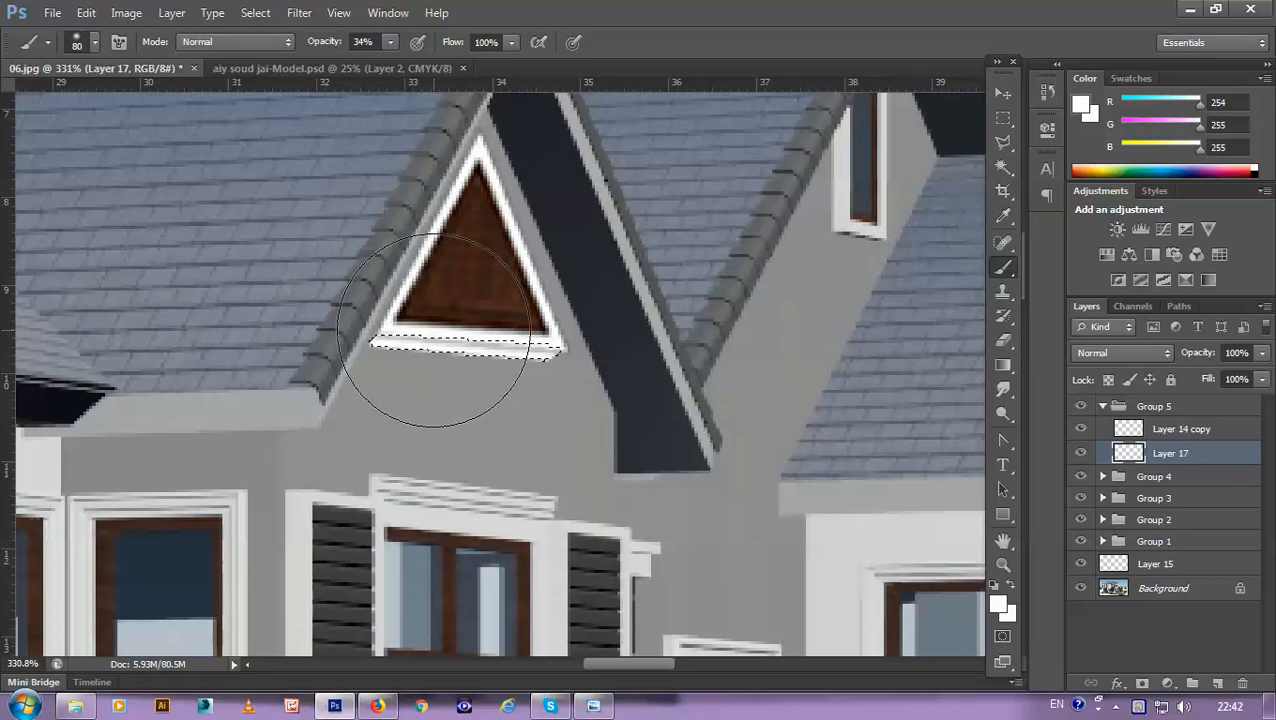
pyautogui.scroll(-3, 553, 343)
pyautogui.scroll(3, 553, 343)
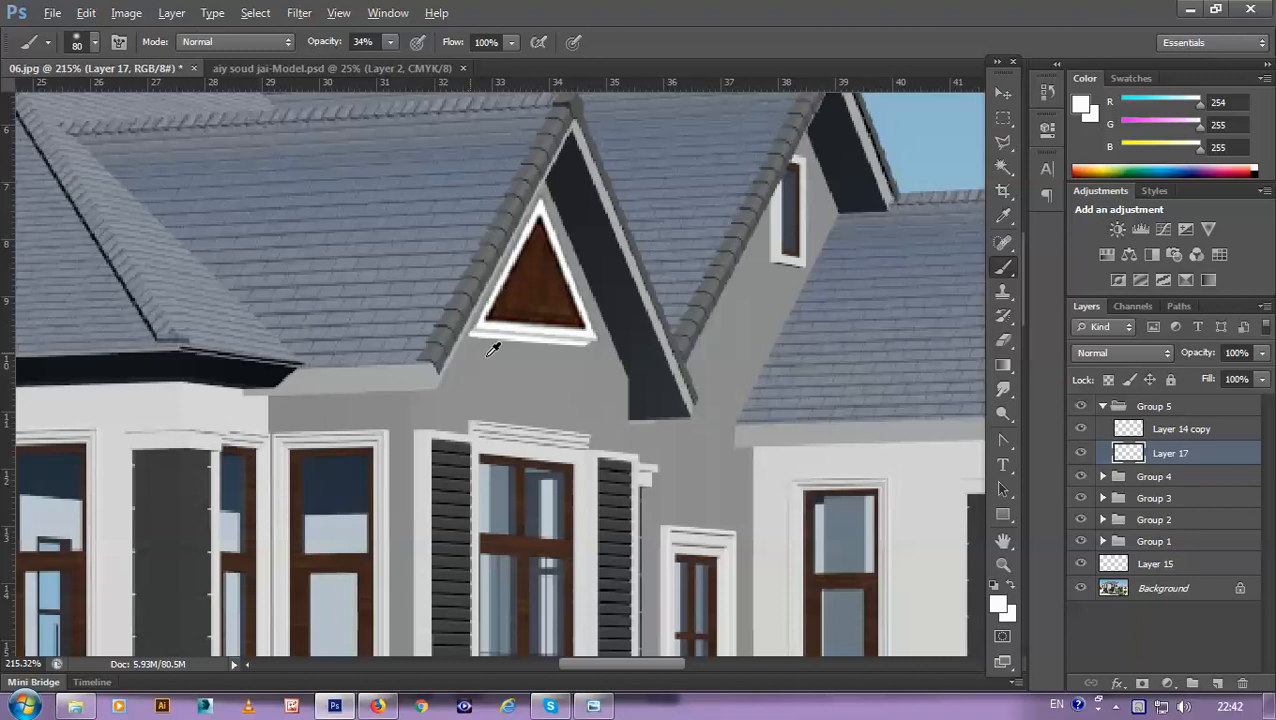
pyautogui.scroll(3, 493, 348)
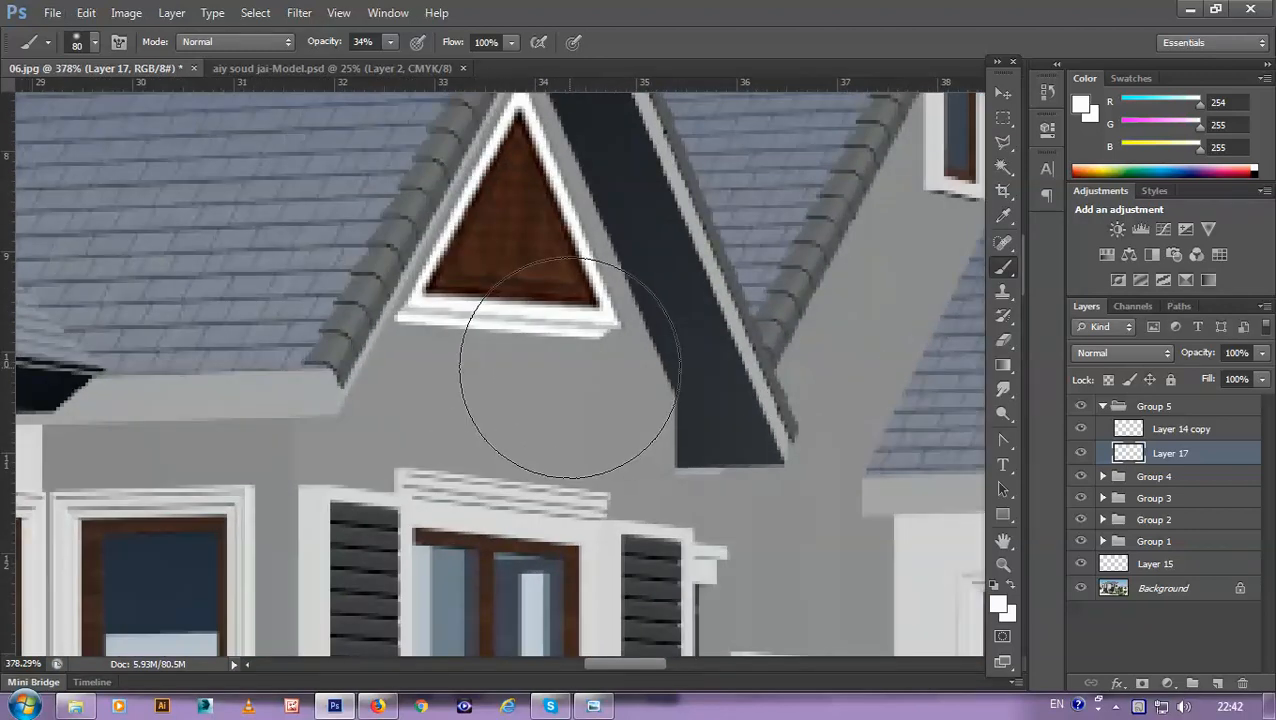
# Step: Nudge the white base strip horizontally to line it up with the middle gable panel's lower corners
pyautogui.press('v')
pyautogui.press('Right')
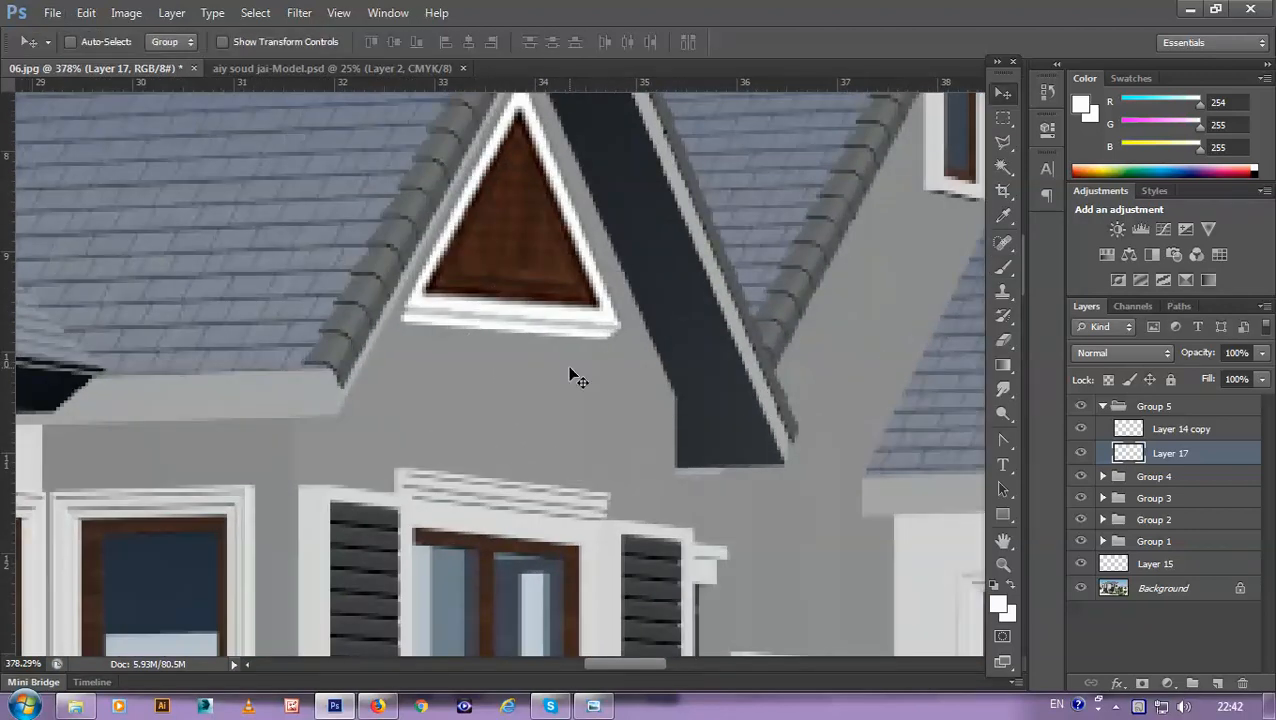
pyautogui.press('Left')
pyautogui.scroll(-4, 541, 313)
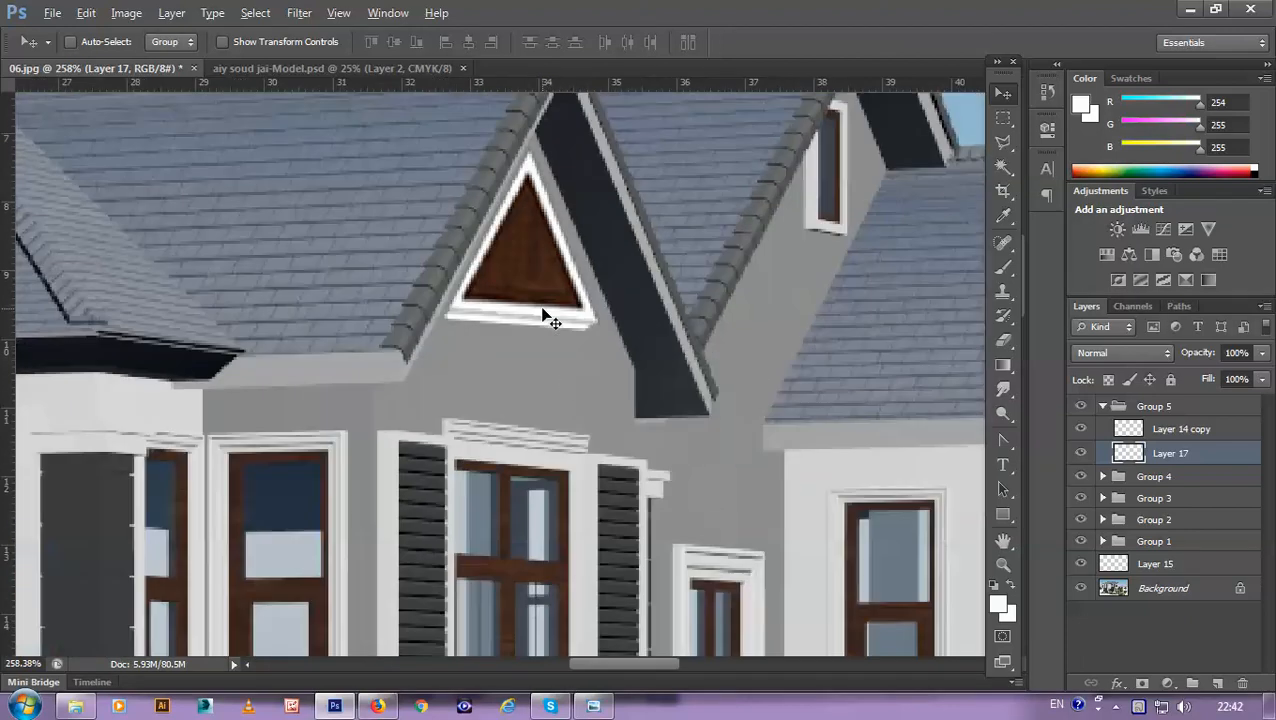
pyautogui.scroll(-2, 543, 318)
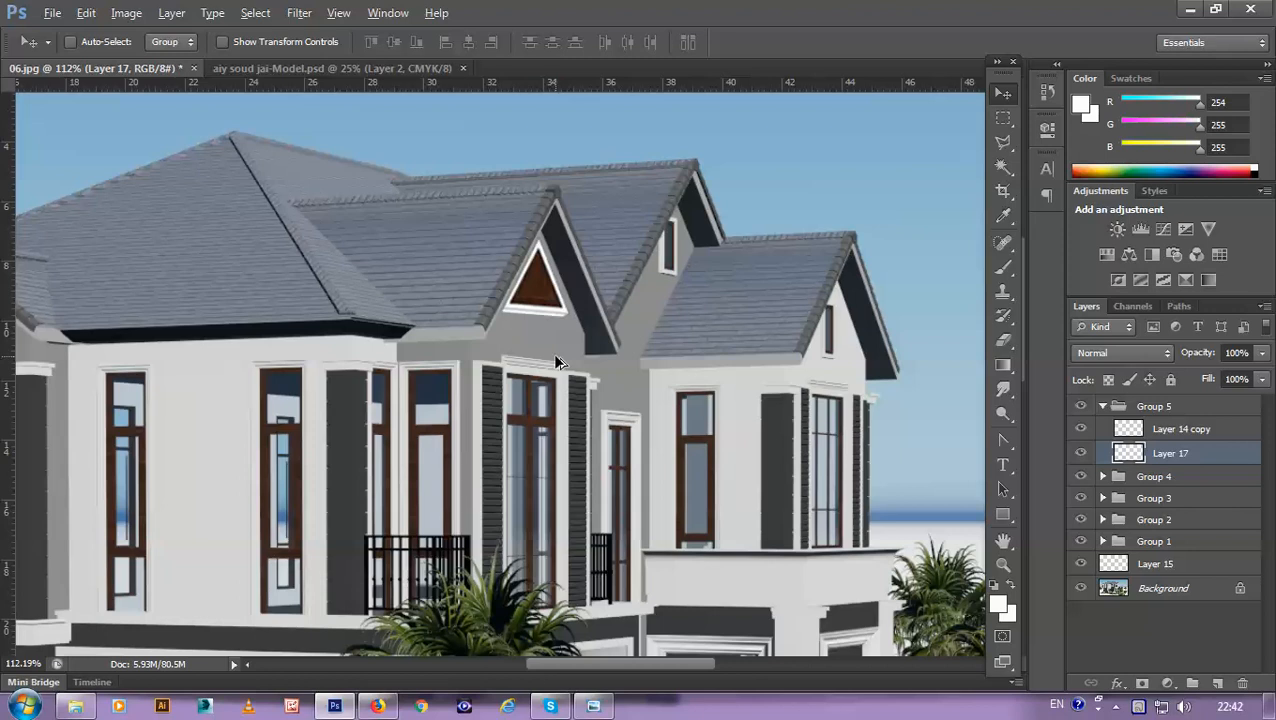
# Step: Outline a narrow strip along the panel's left slanted edge, fill it with white on Layer 17, and deselect
pyautogui.scroll(5, 490, 279)
pyautogui.scroll(4, 598, 208)
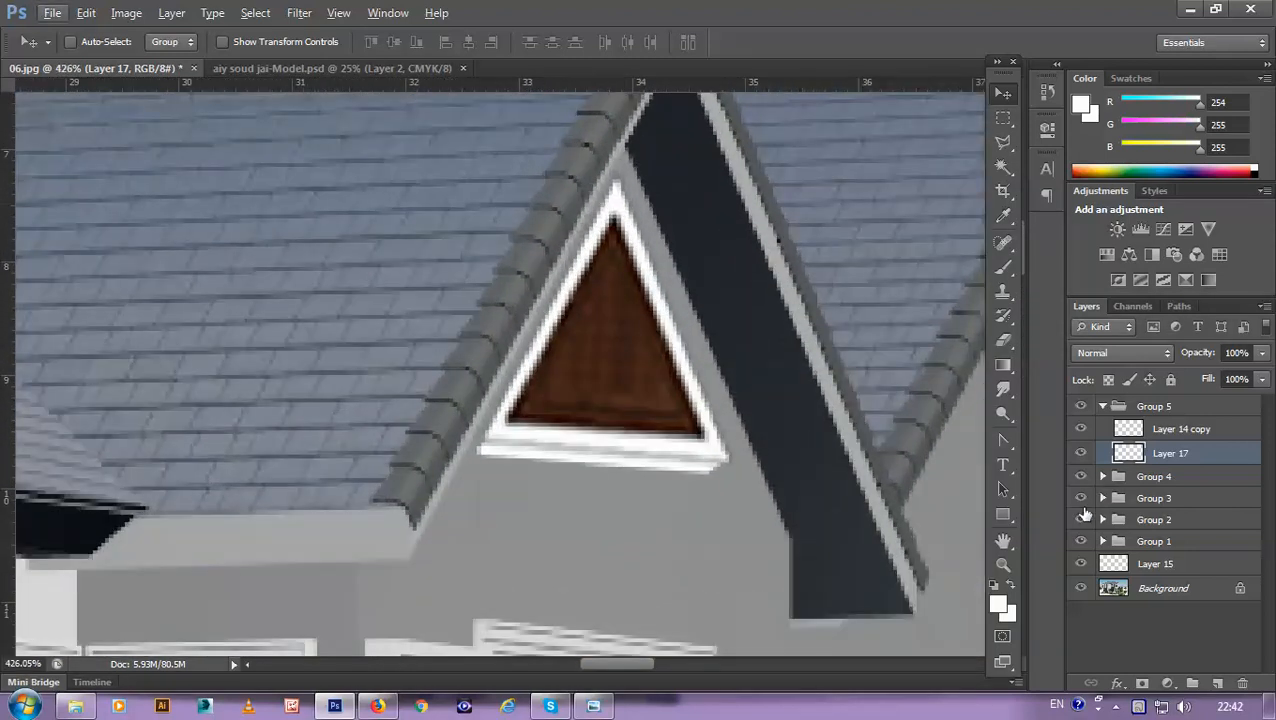
pyautogui.hotkey('alt', 'l')
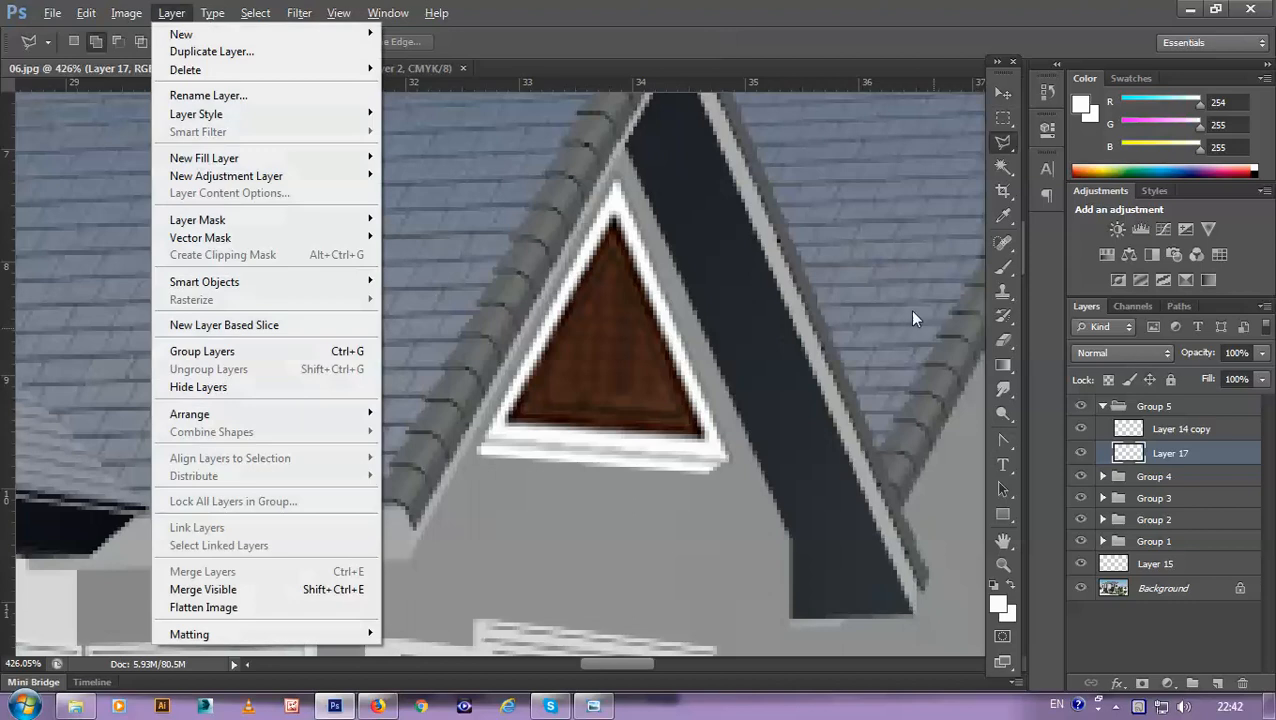
pyautogui.press('Escape')
pyautogui.press('l')
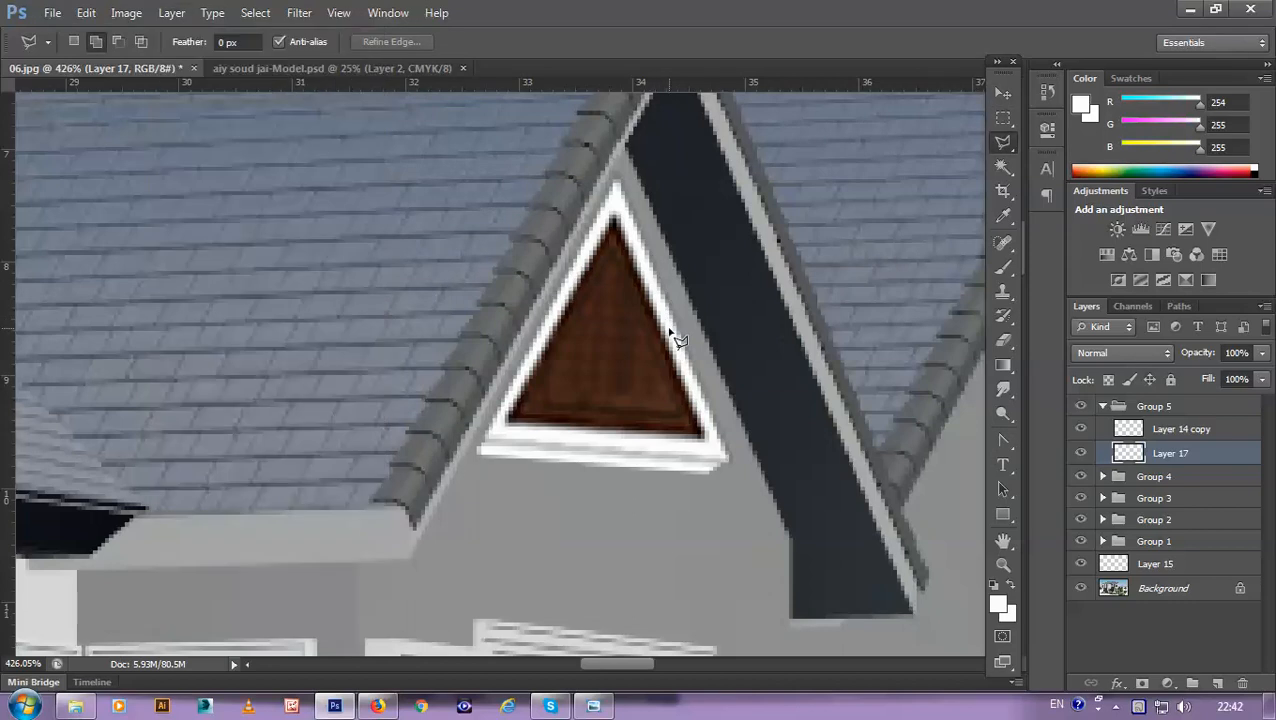
pyautogui.click(601, 185)
pyautogui.doubleClick(493, 441)
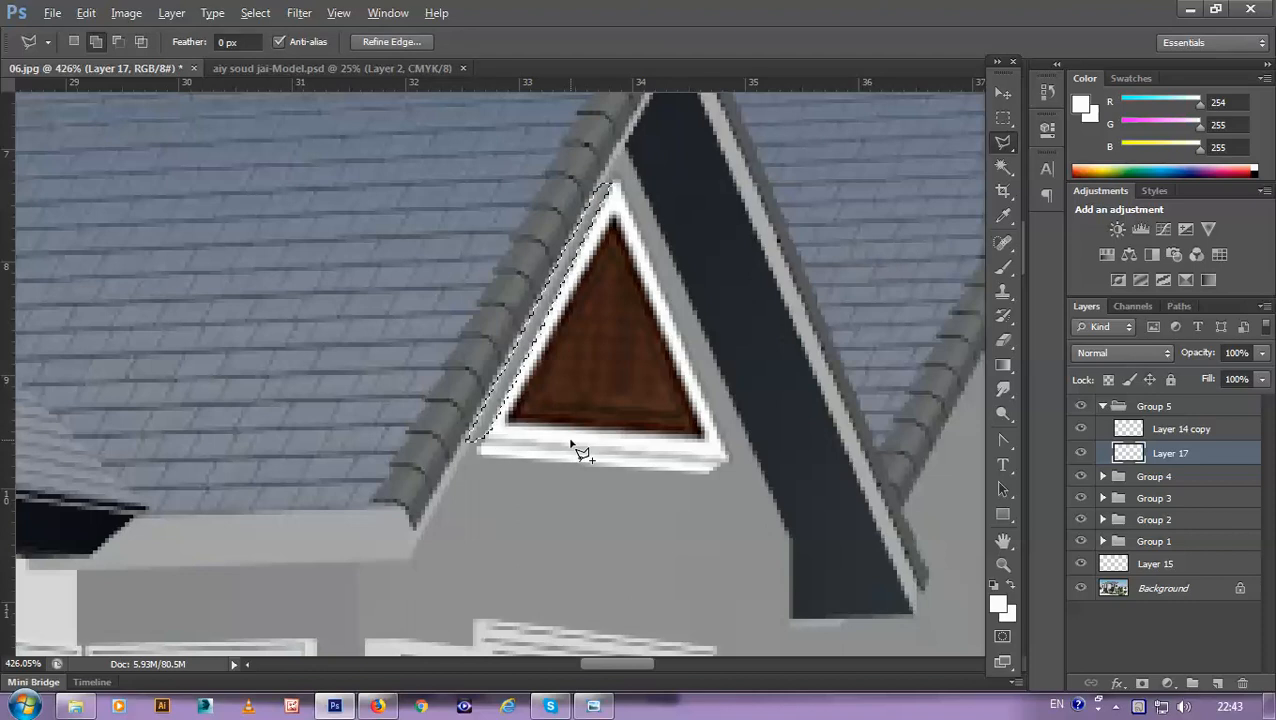
pyautogui.press('shift')
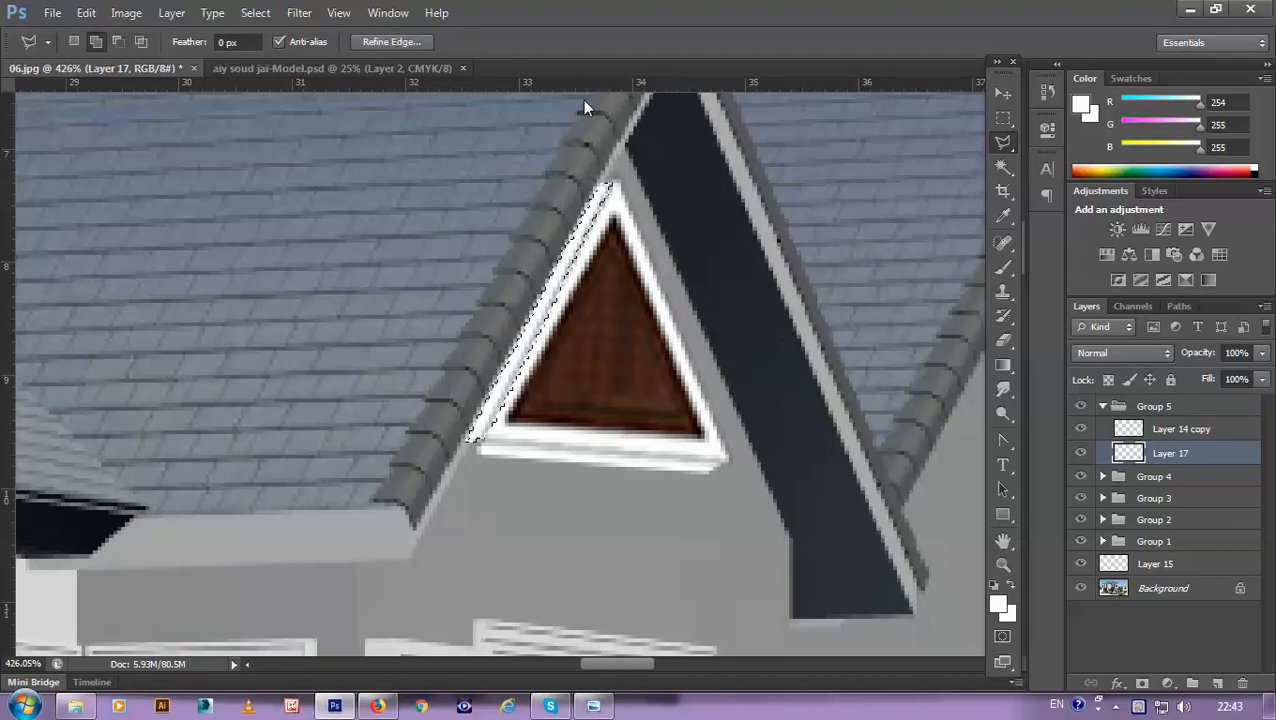
pyautogui.hotkey('ctrl', 'd')
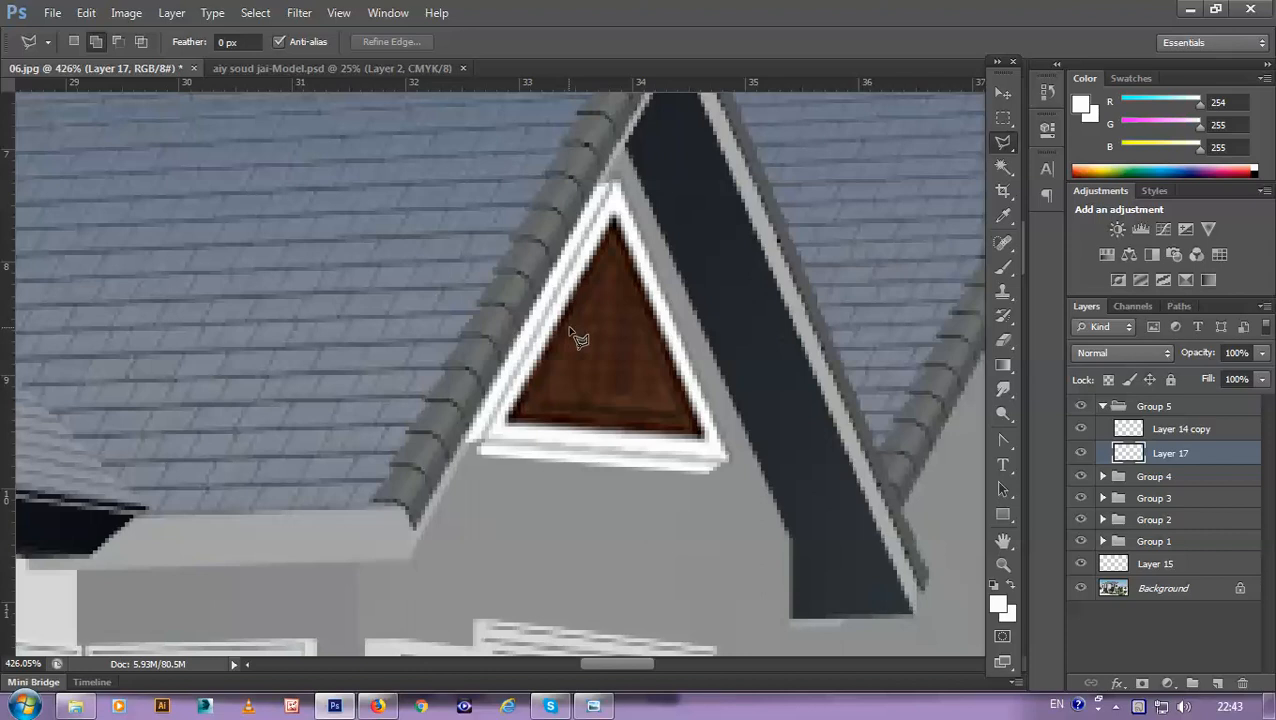
# Step: Try shifting the white strips on Layer 17 one pixel left, and move them back
pyautogui.press('v')
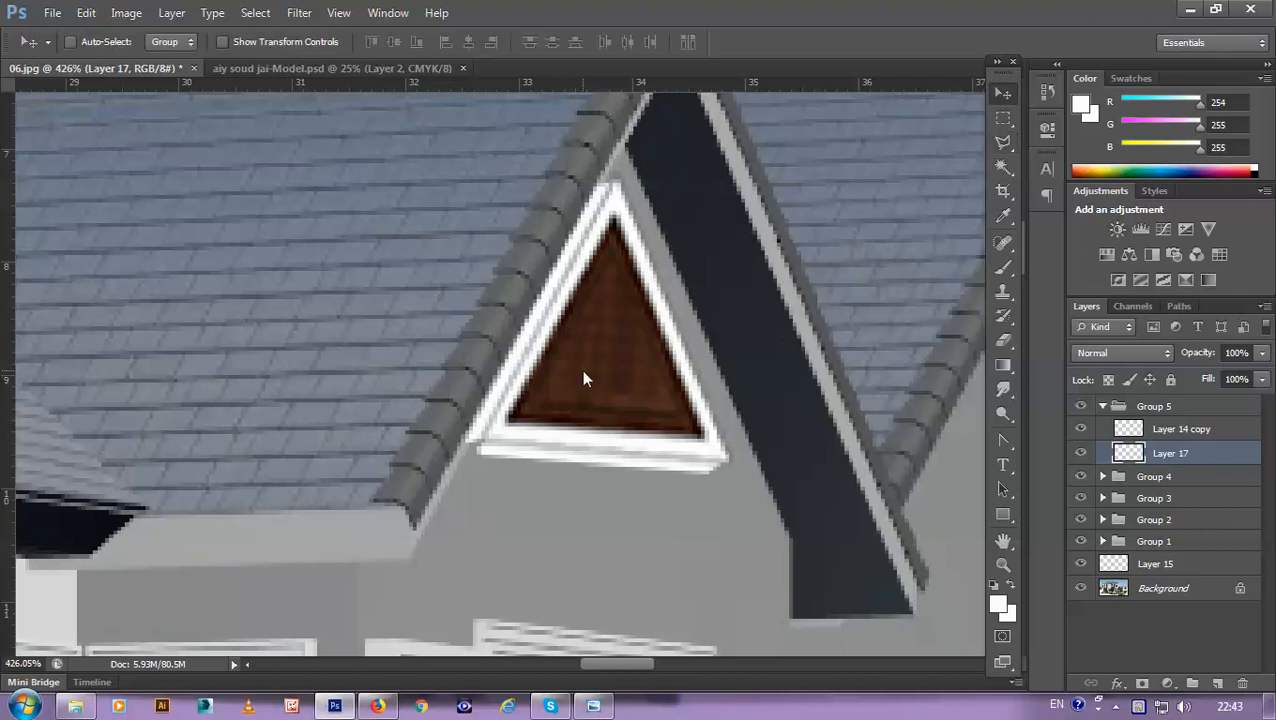
pyautogui.press('Left')
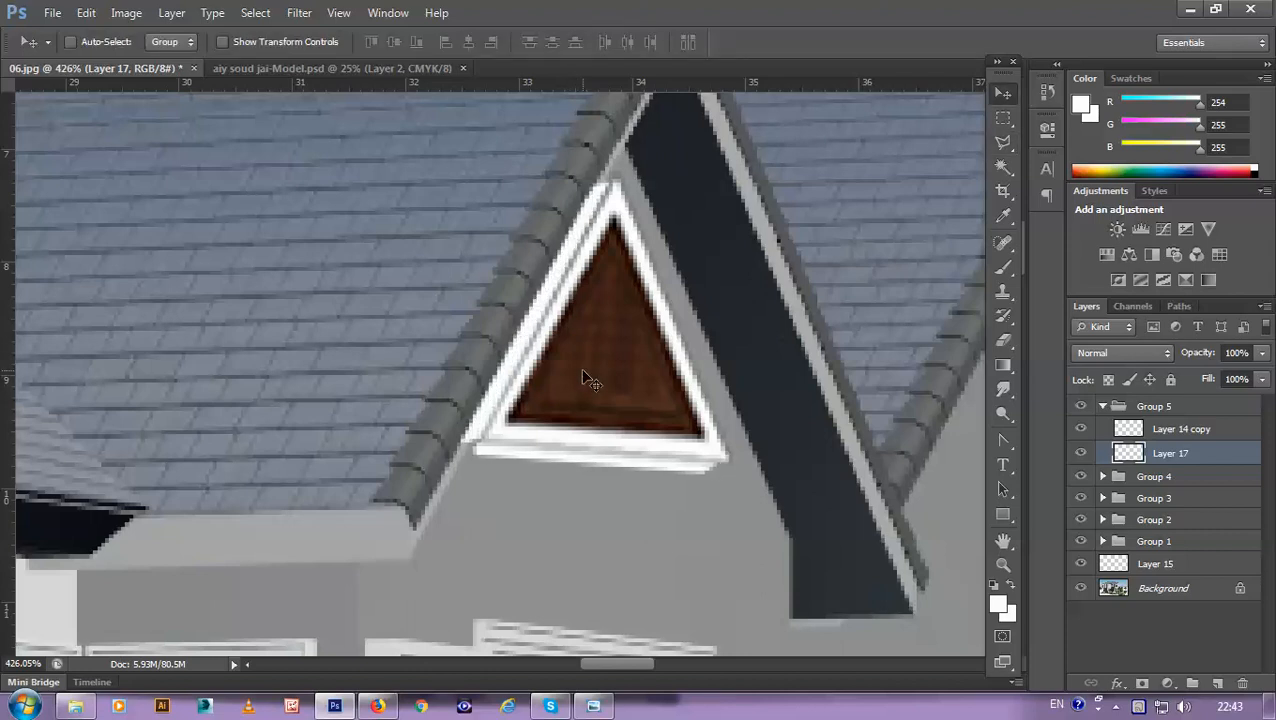
pyautogui.press('Right')
pyautogui.scroll(-2, 590, 380)
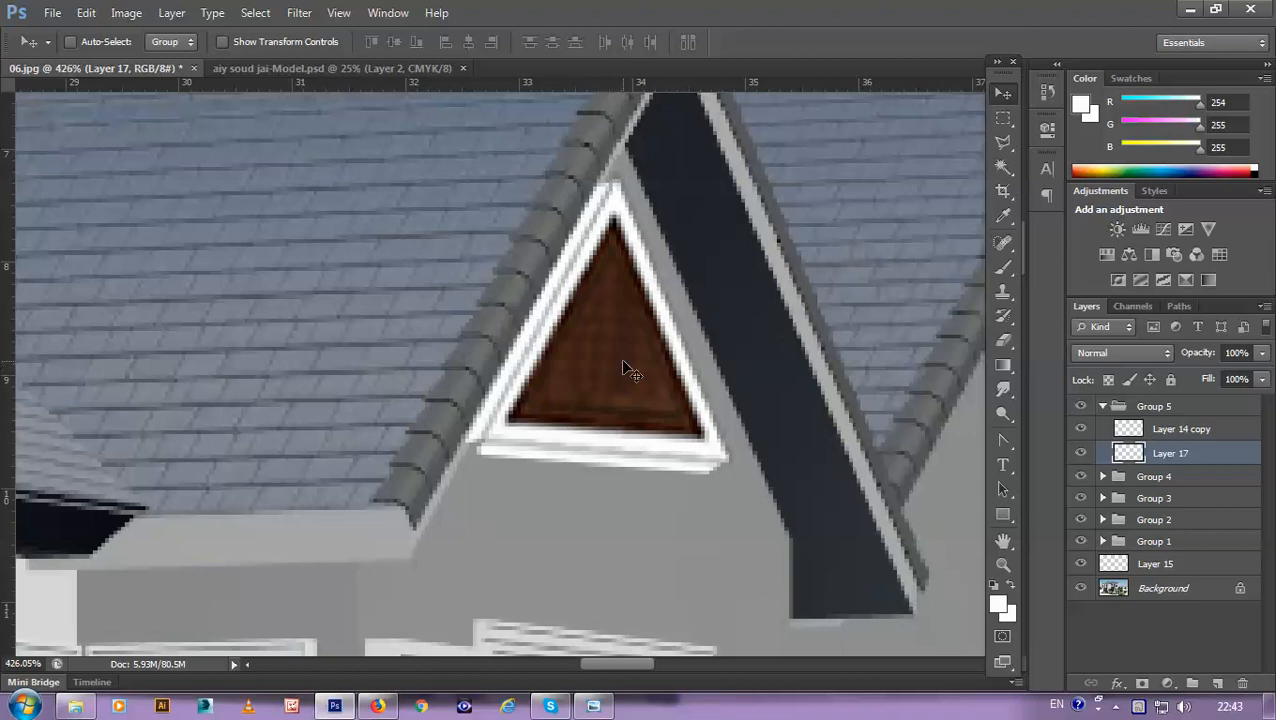
# Step: Outline the gap between the two white strips at the panel's lower-left corner, fill it with white, and deselect
pyautogui.scroll(-2, 615, 370)
pyautogui.scroll(5, 600, 400)
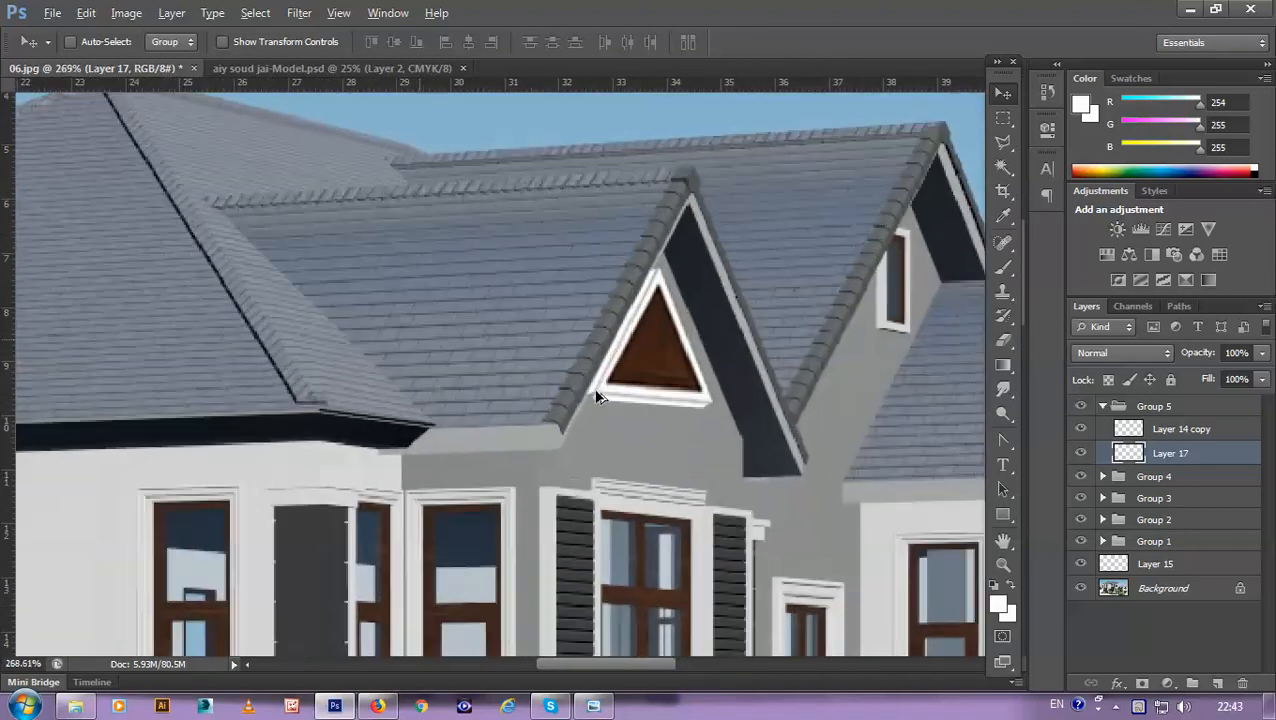
pyautogui.scroll(2, 602, 416)
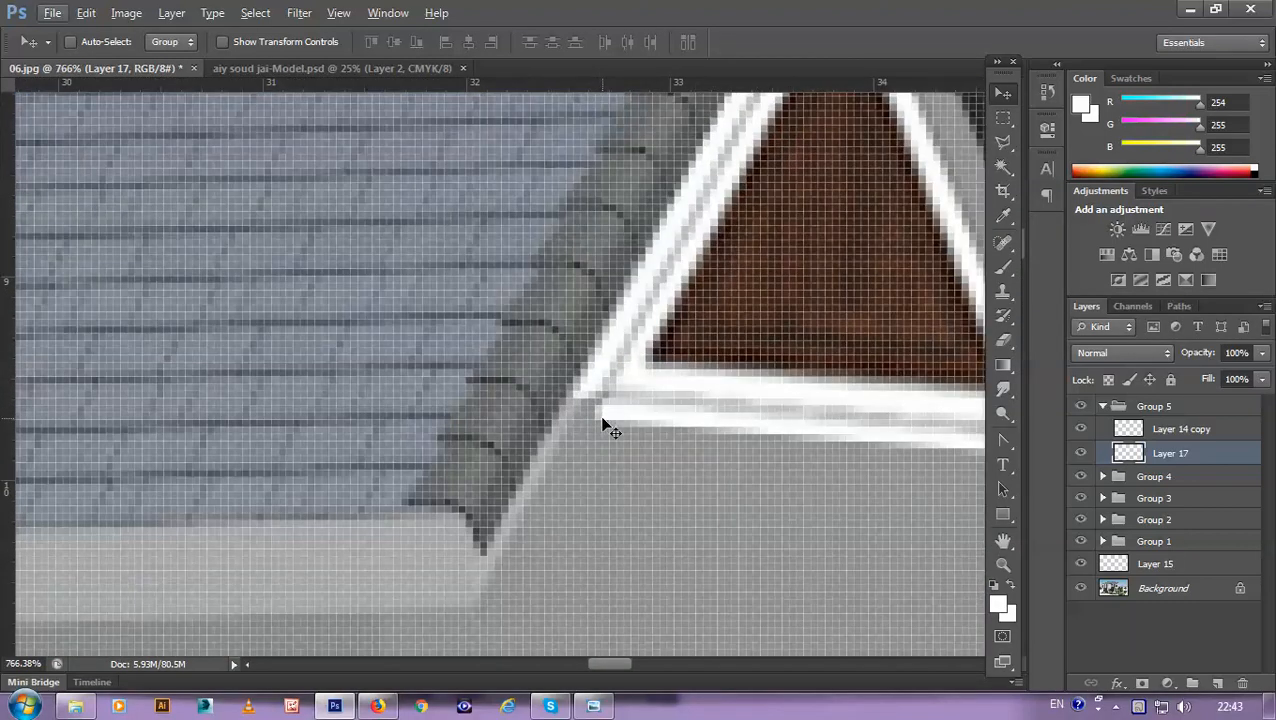
pyautogui.press('l')
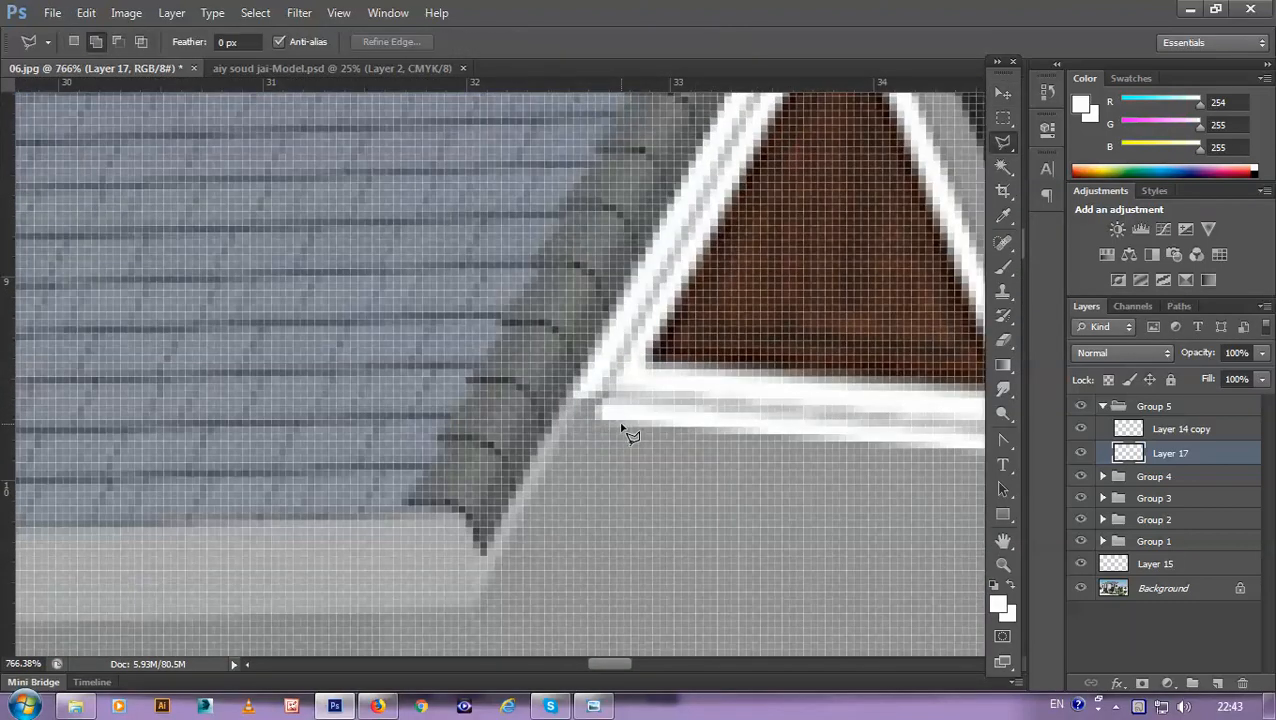
pyautogui.click(621, 424)
pyautogui.click(561, 423)
pyautogui.click(580, 393)
pyautogui.click(614, 389)
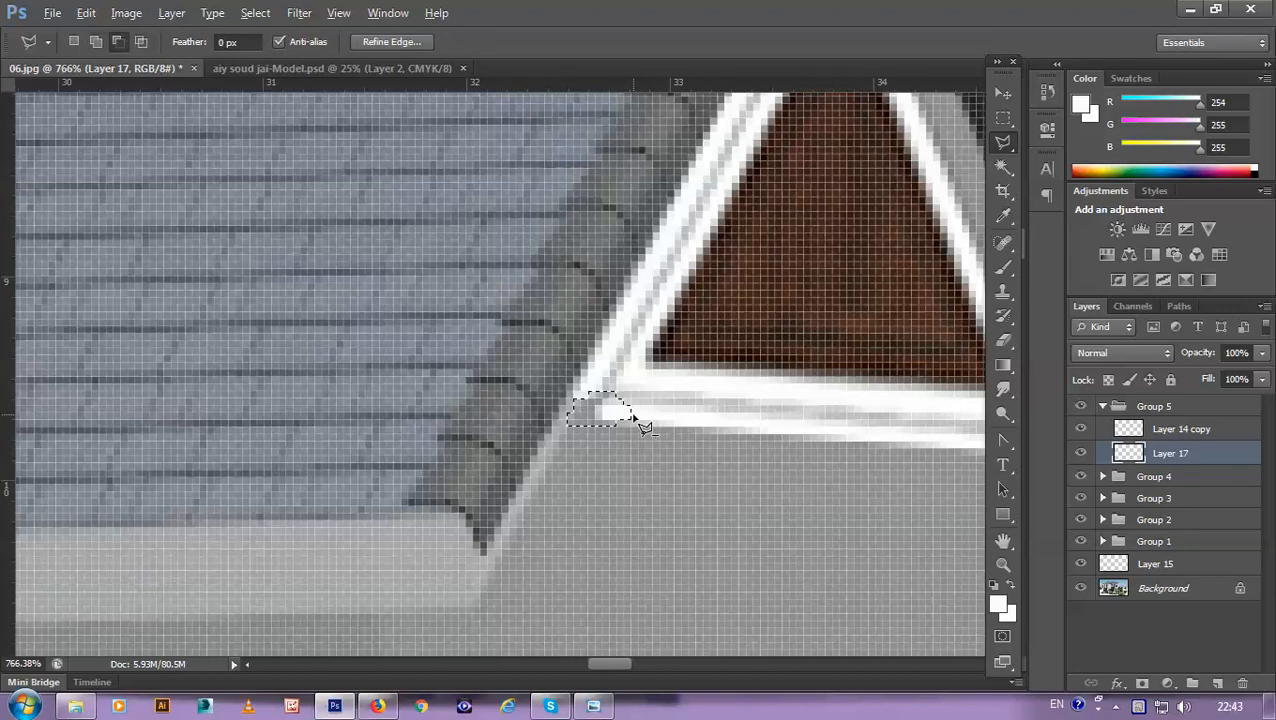
pyautogui.doubleClick(636, 418)
pyautogui.hotkey('ctrl', 'd')
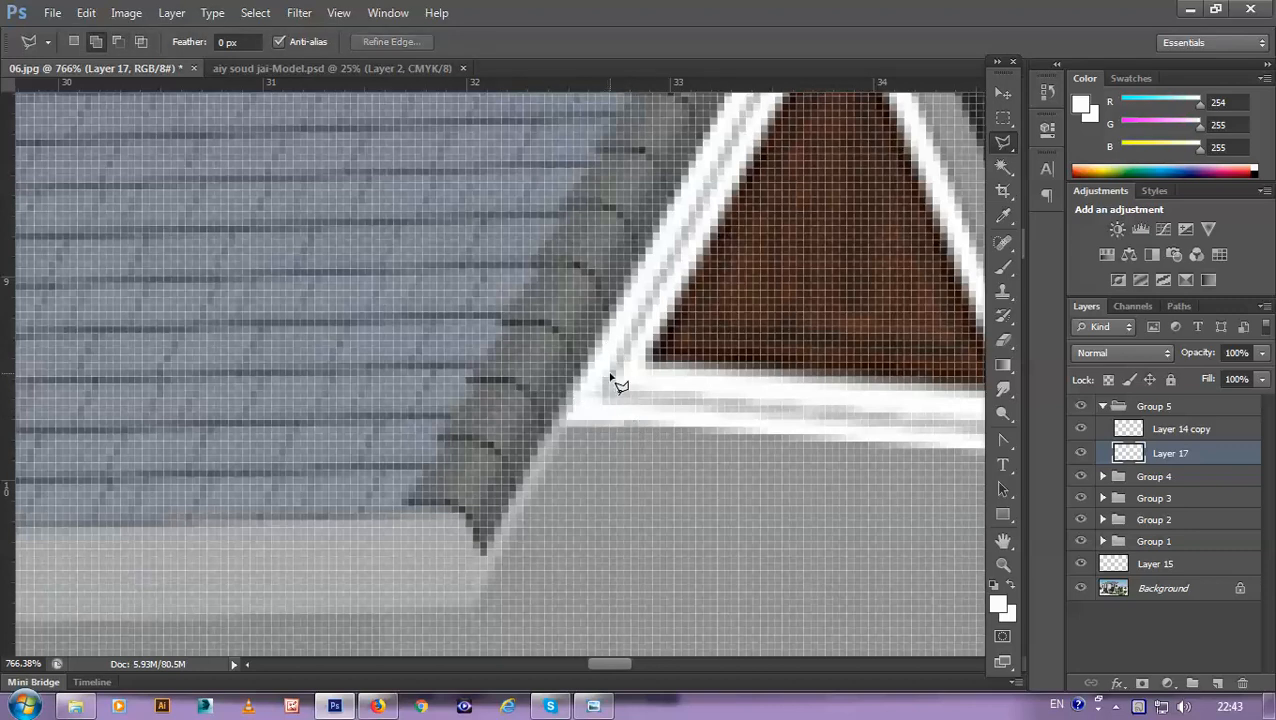
# Step: Load the outline of Layer 17's white strips as a selection, fill it with light grey #bdbebe, and deselect
pyautogui.scroll(-2, 612, 395)
pyautogui.scroll(-5, 612, 403)
pyautogui.scroll(5, 615, 400)
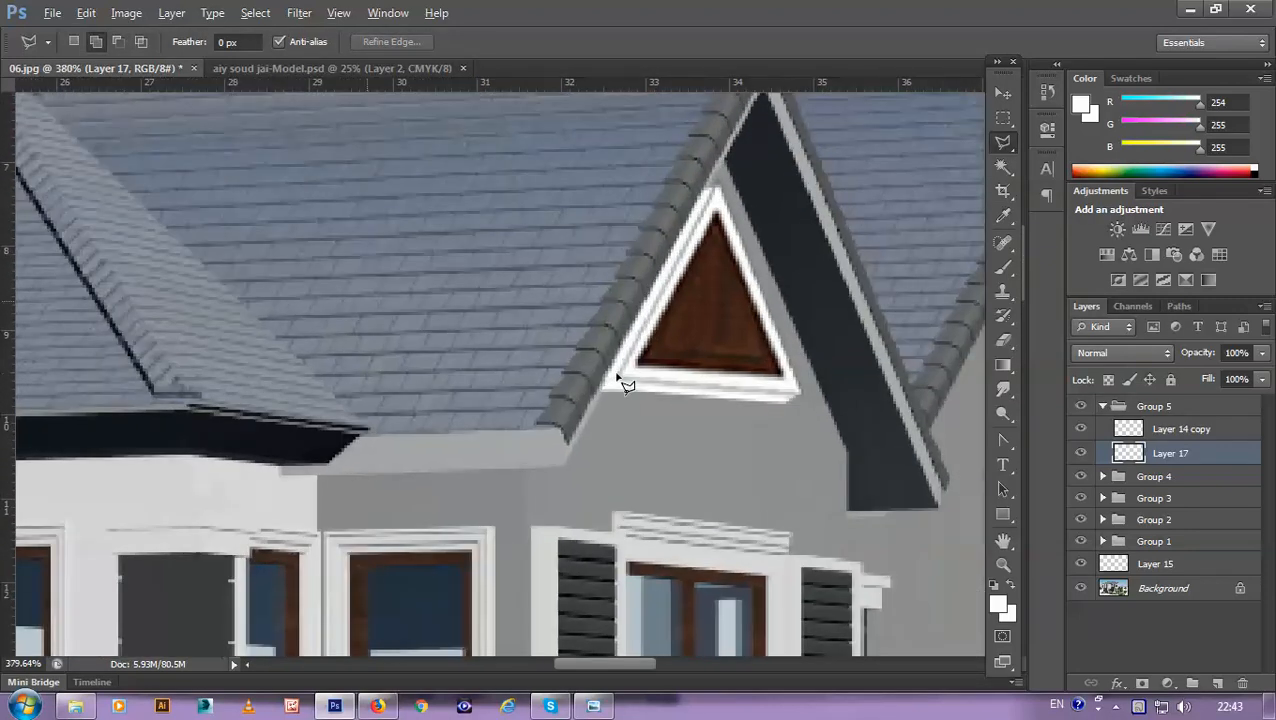
pyautogui.scroll(-4, 624, 398)
pyautogui.scroll(2, 737, 393)
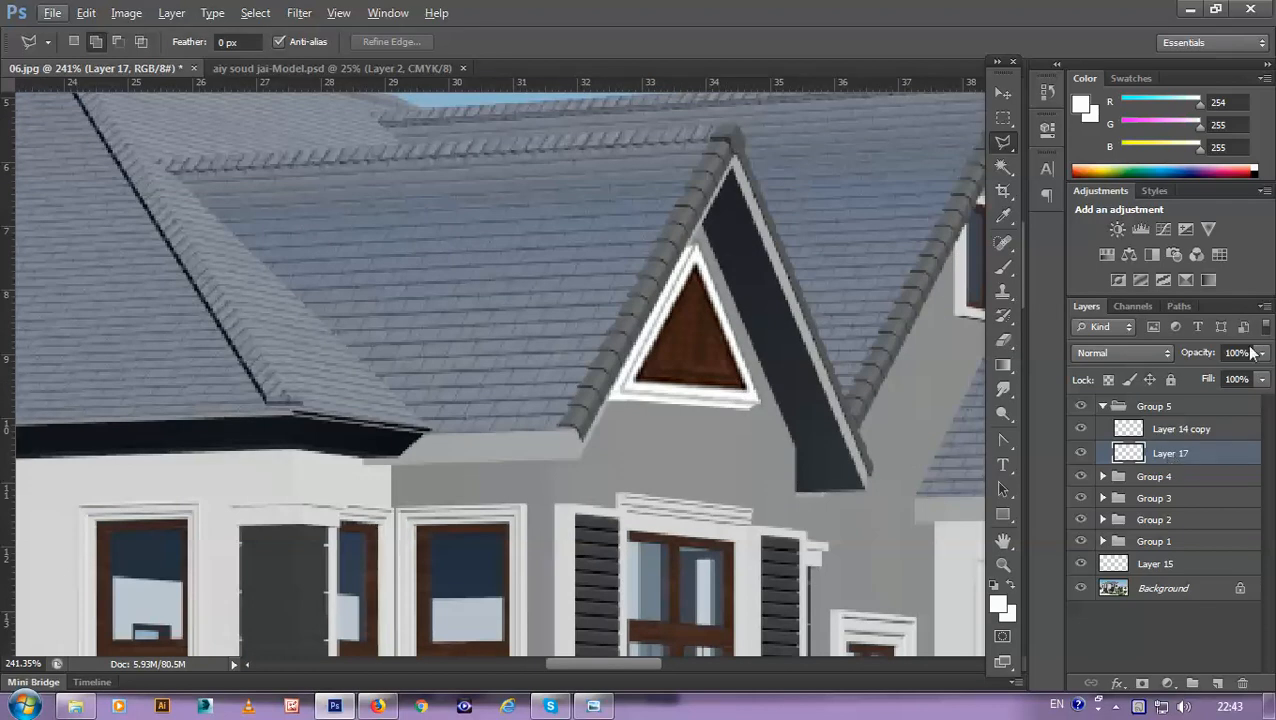
pyautogui.keyDown('ctrl'); pyautogui.click(1185, 450); pyautogui.keyUp('ctrl')
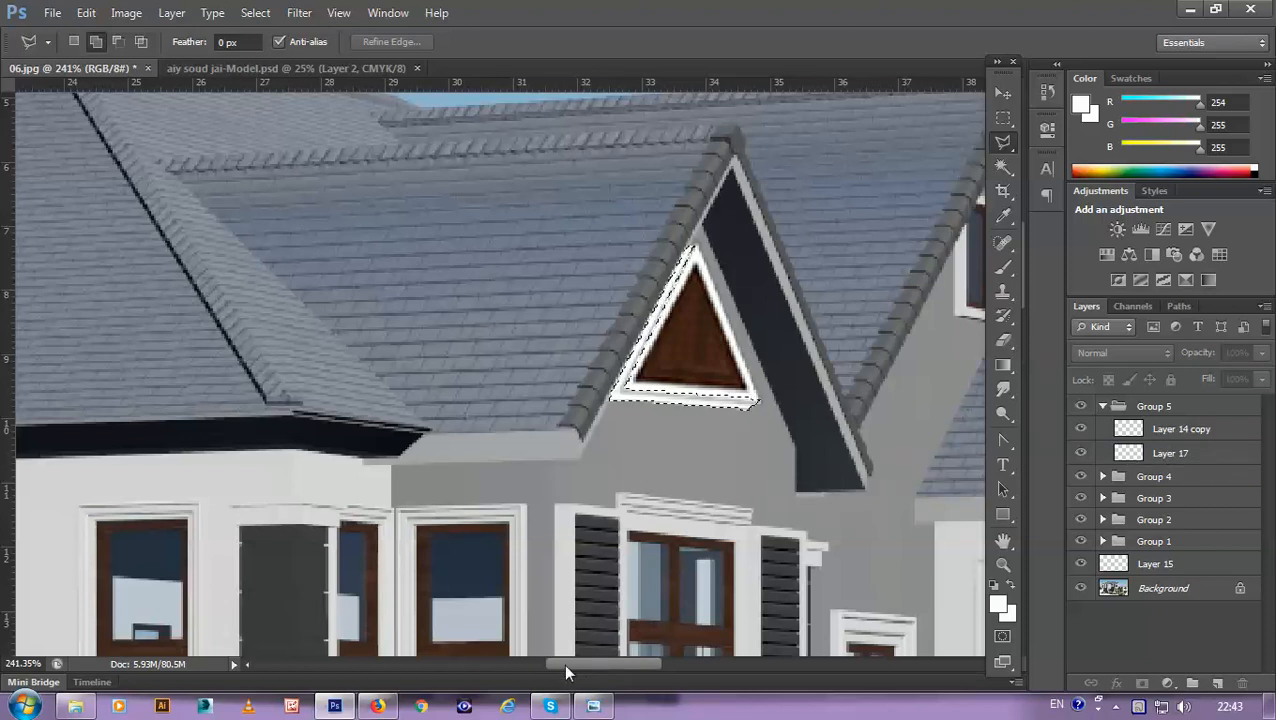
pyautogui.click(998, 606)
pyautogui.click(713, 236)
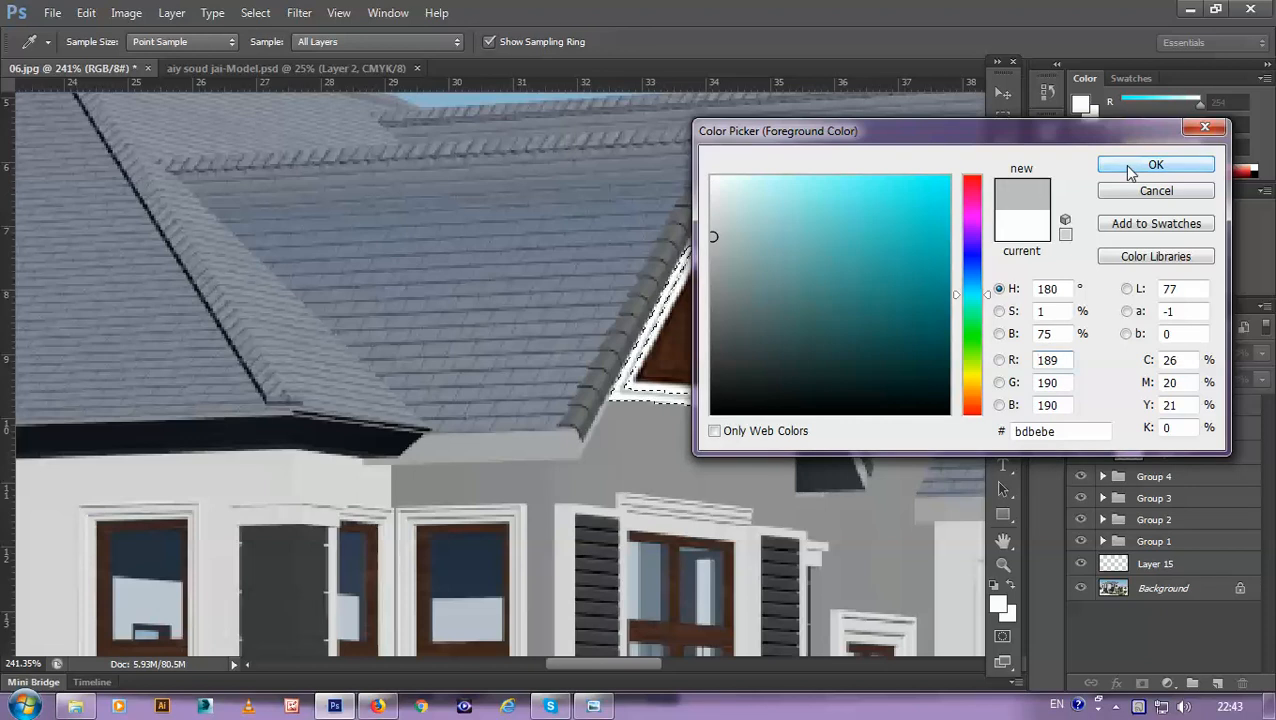
pyautogui.click(1128, 168)
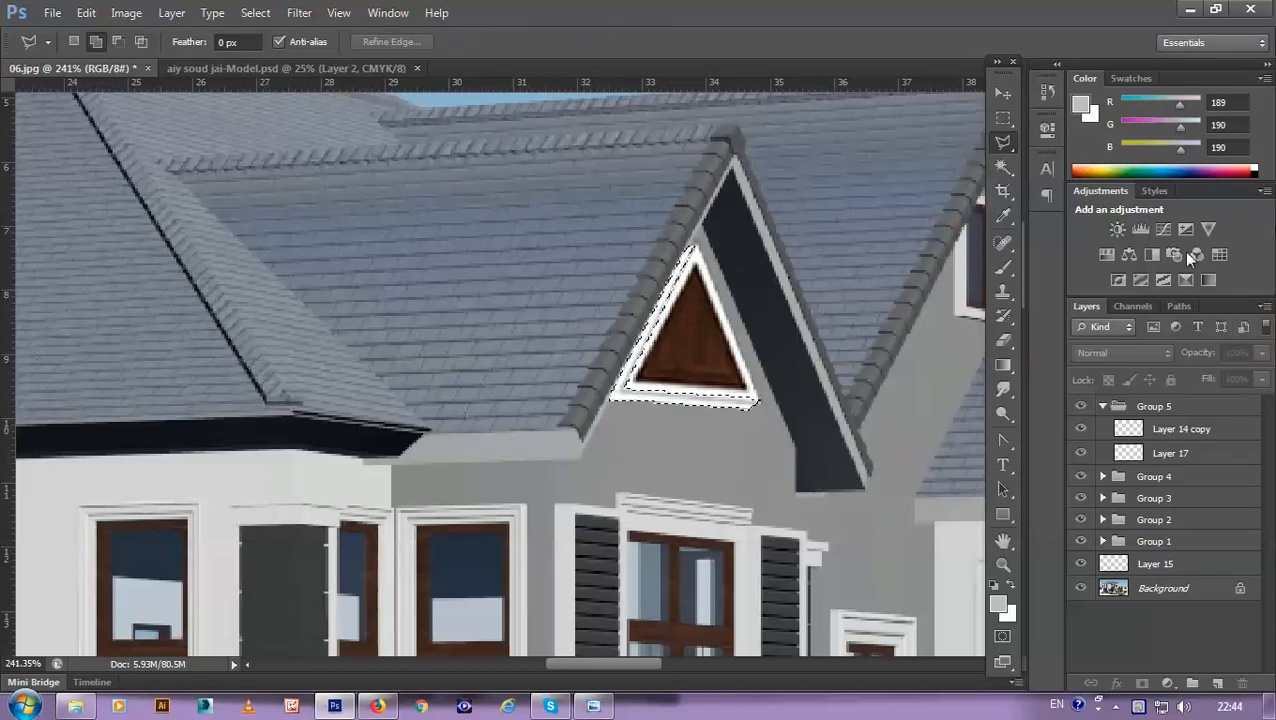
pyautogui.click(1161, 458)
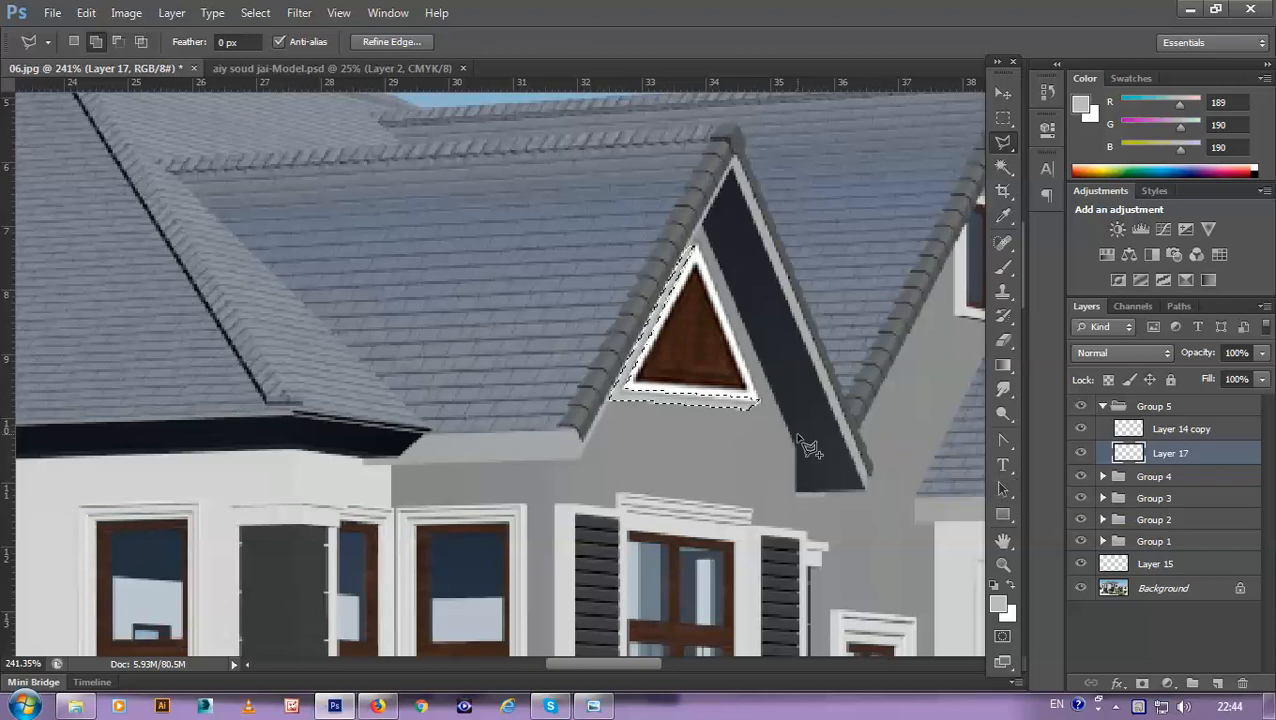
pyautogui.hotkey('ctrl', 'd')
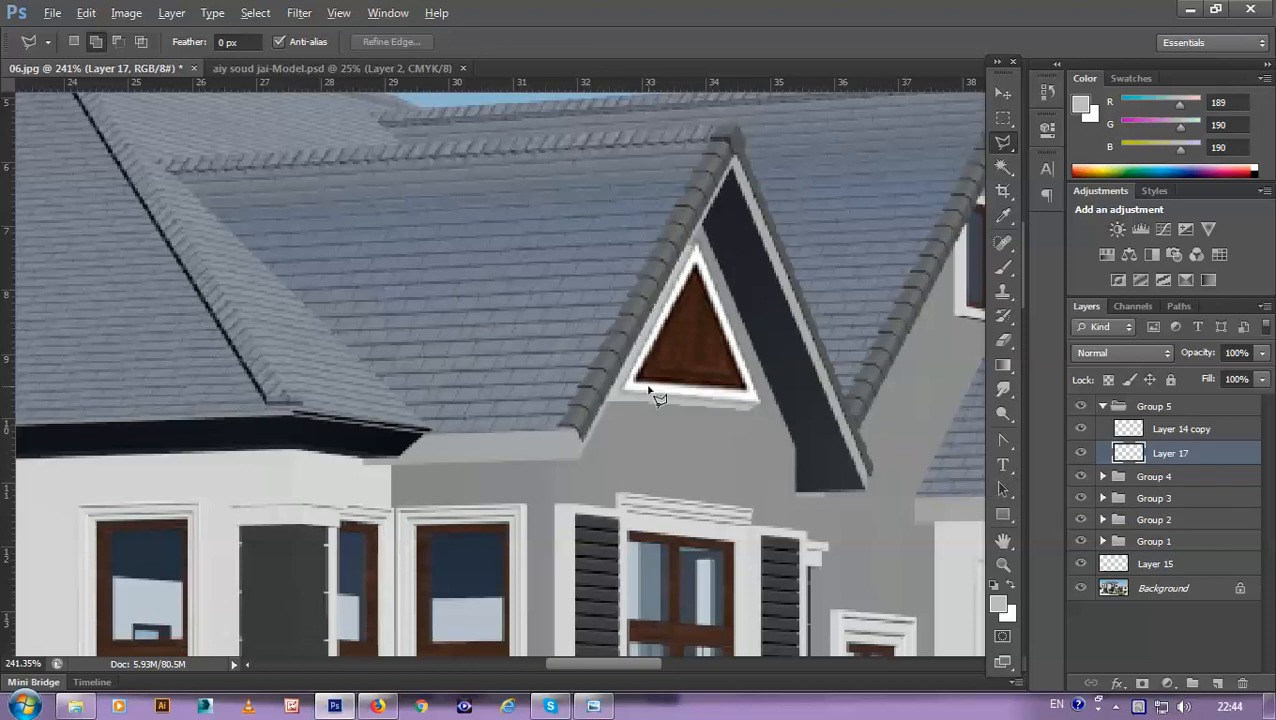
pyautogui.scroll(-3, 657, 398)
pyautogui.scroll(5, 660, 405)
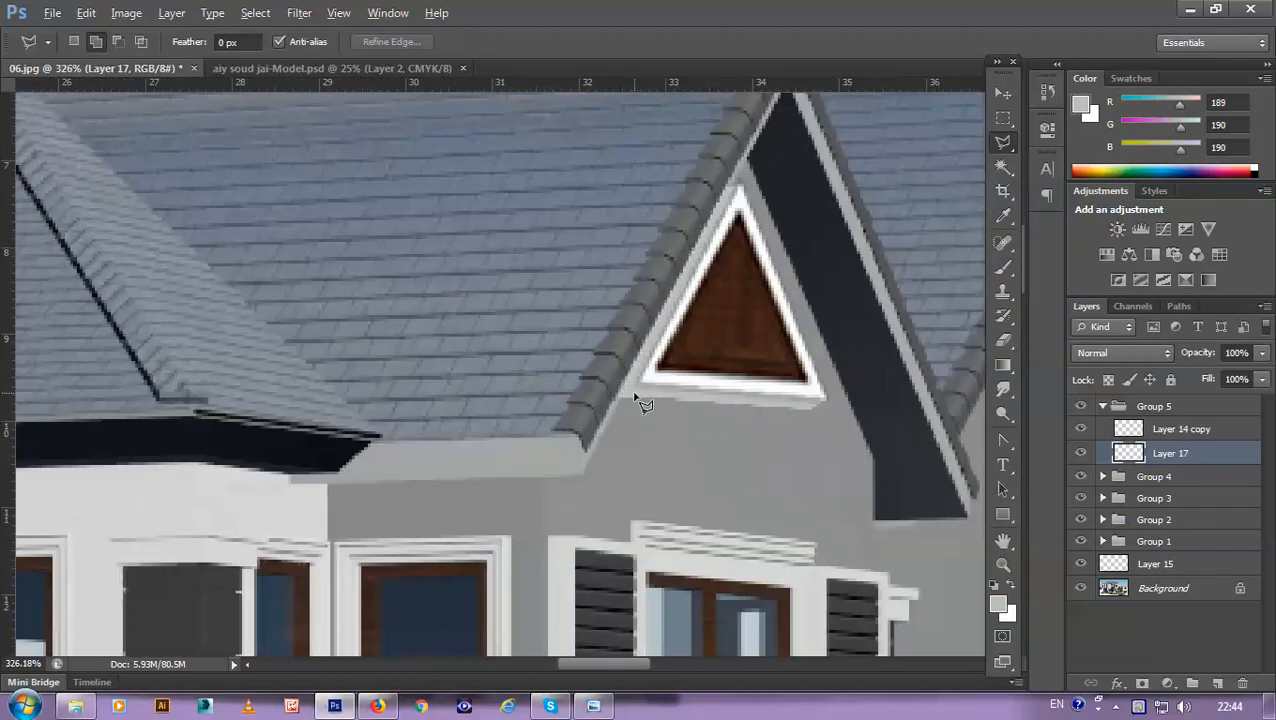
pyautogui.scroll(2, 643, 400)
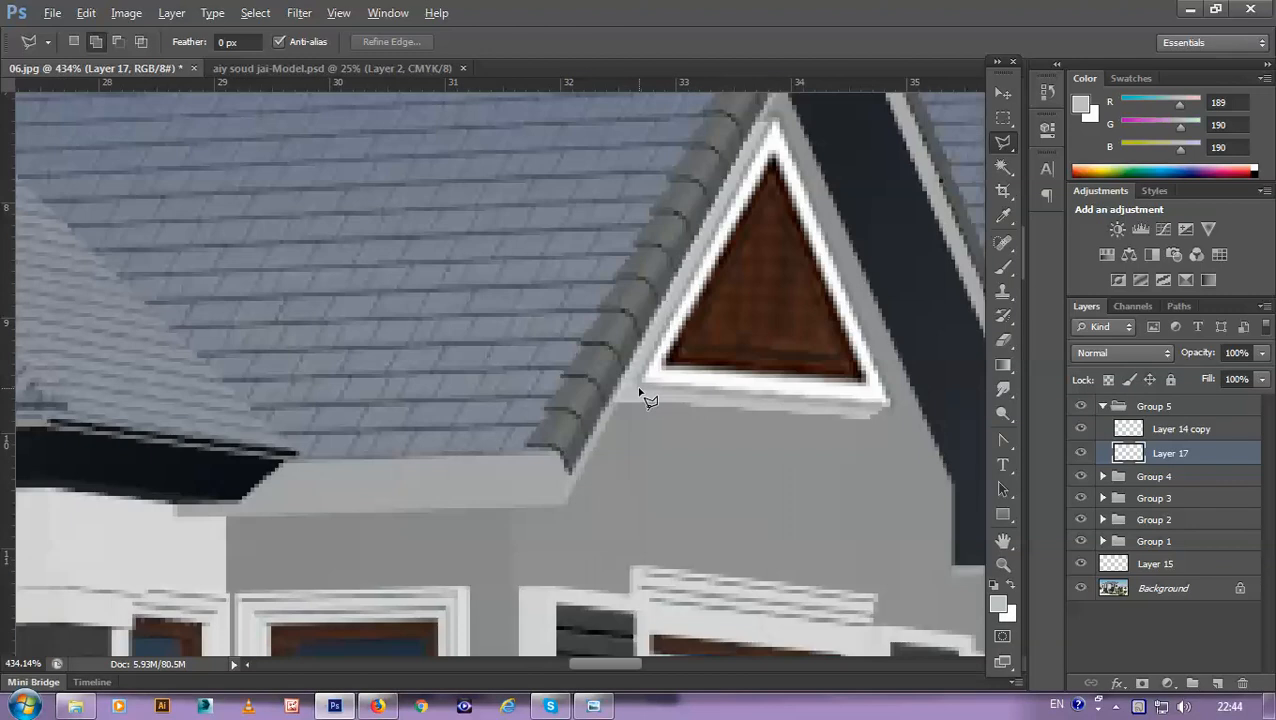
# Step: Outline the overhanging tip of the light grey strip at the panel's lower-left corner, trim it on Layer 17, and deselect
pyautogui.press('alt')
pyautogui.scroll(-6, 647, 400)
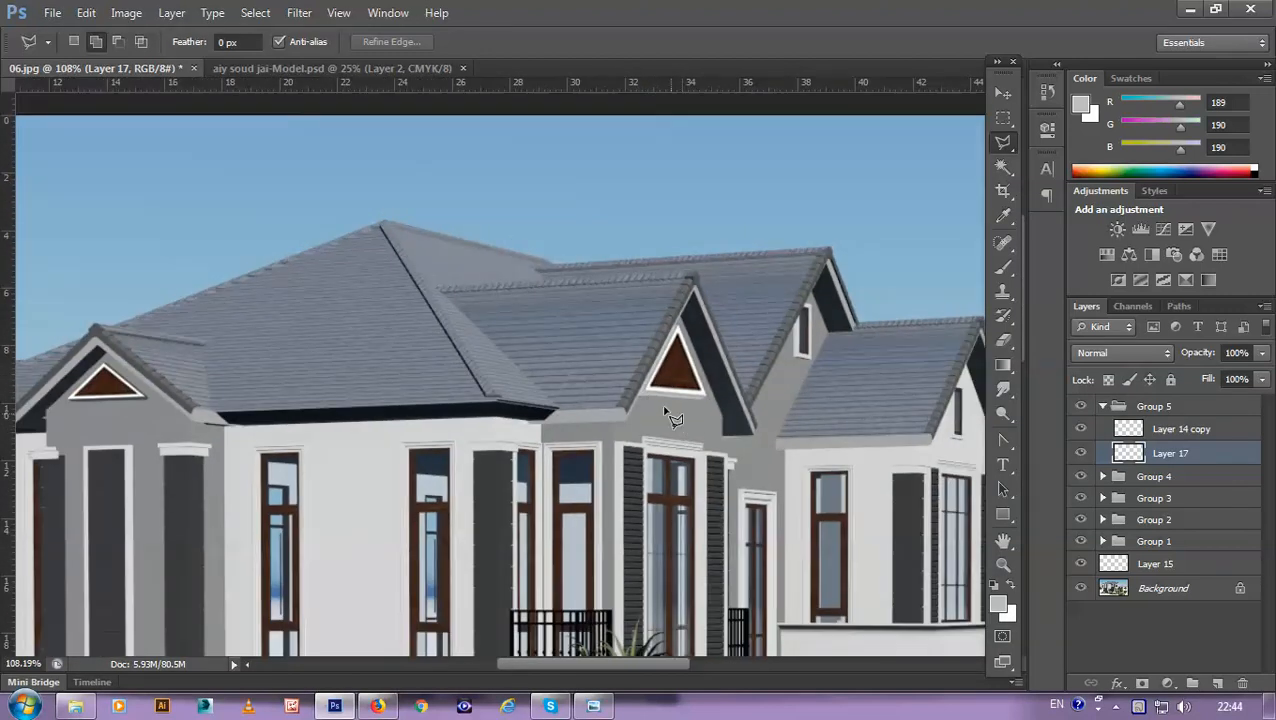
pyautogui.scroll(5, 688, 433)
pyautogui.scroll(1, 652, 405)
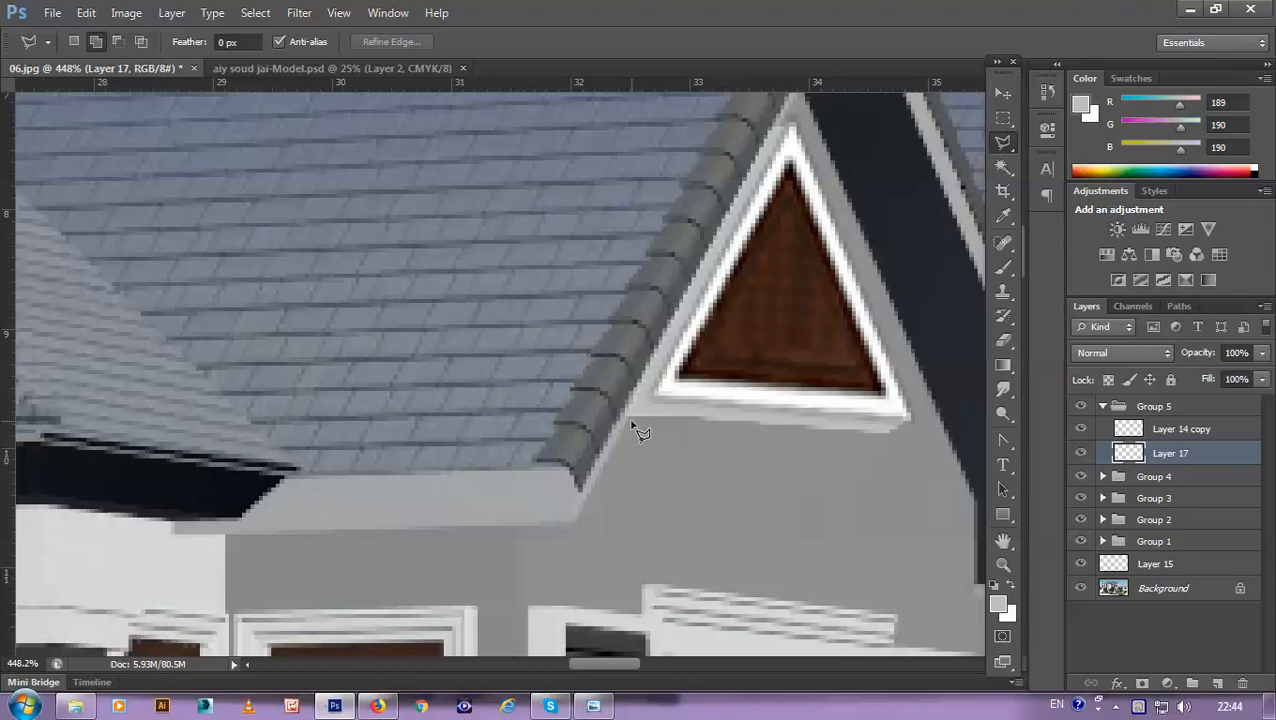
pyautogui.click(631, 411)
pyautogui.click(599, 407)
pyautogui.click(610, 431)
pyautogui.doubleClick(633, 435)
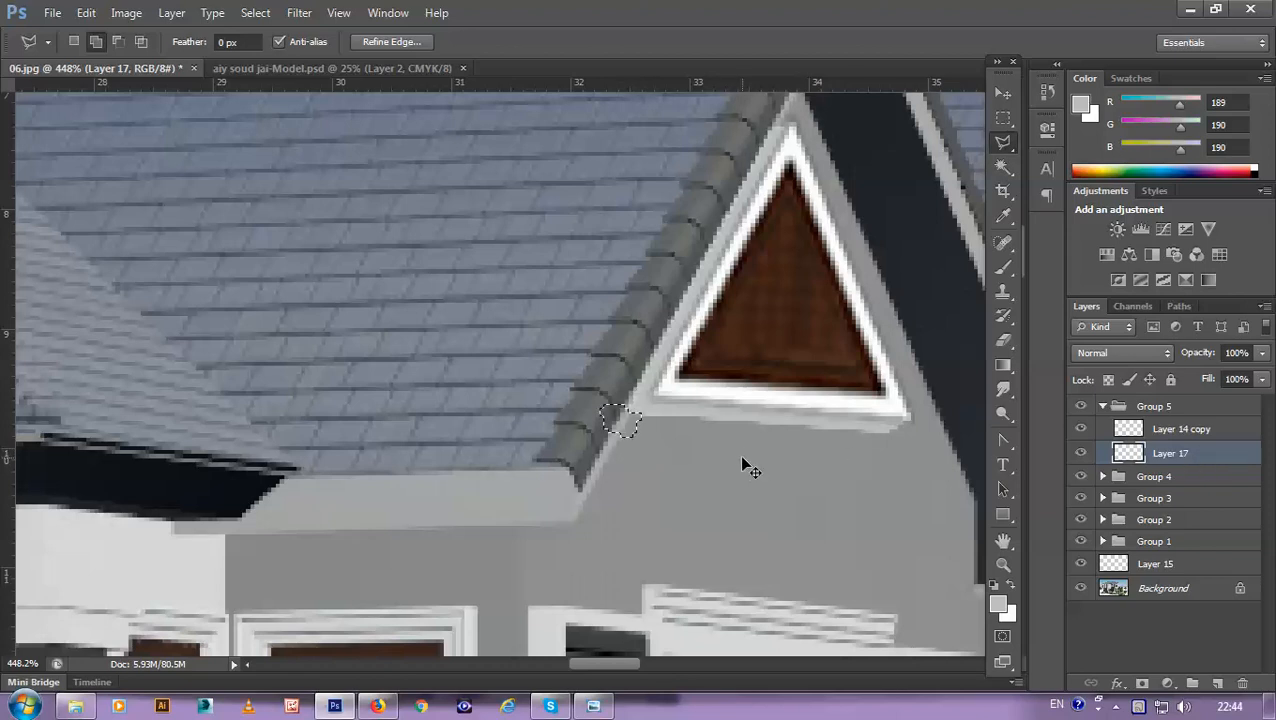
pyautogui.hotkey('ctrl', 'd')
# Step: Outline a thin diagonal seam where the two strips meet at the panel's lower-left corner and fill it with dark grey #686a6a
pyautogui.scroll(1, 648, 414)
pyautogui.scroll(-2, 655, 420)
pyautogui.scroll(1, 656, 421)
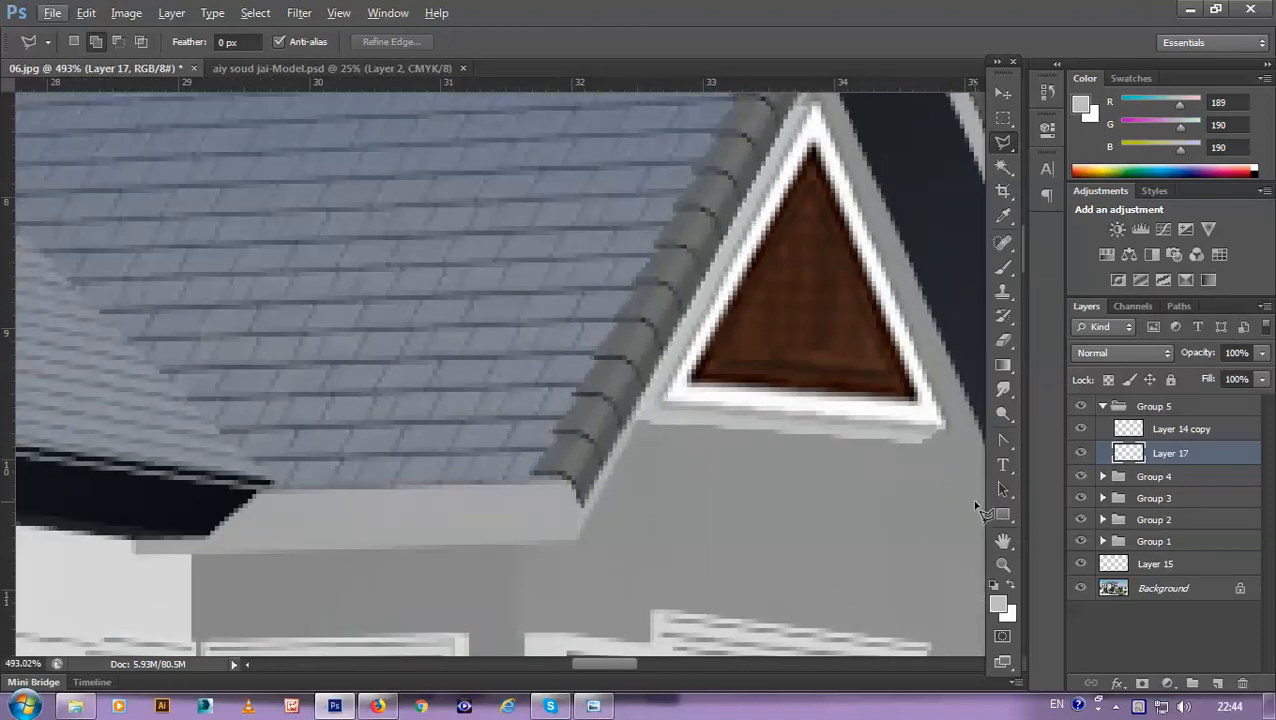
pyautogui.hotkey('alt', 'l')
pyautogui.press('Escape')
pyautogui.click(644, 421)
pyautogui.click(647, 418)
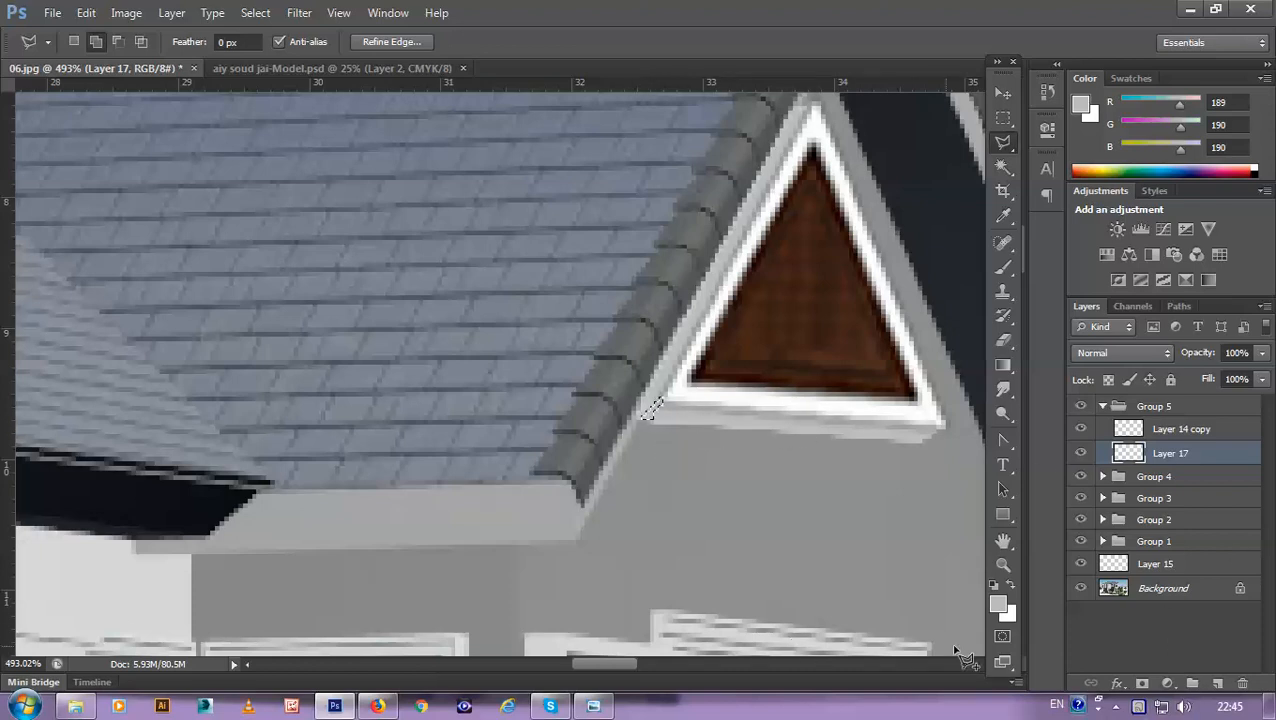
pyautogui.click(999, 607)
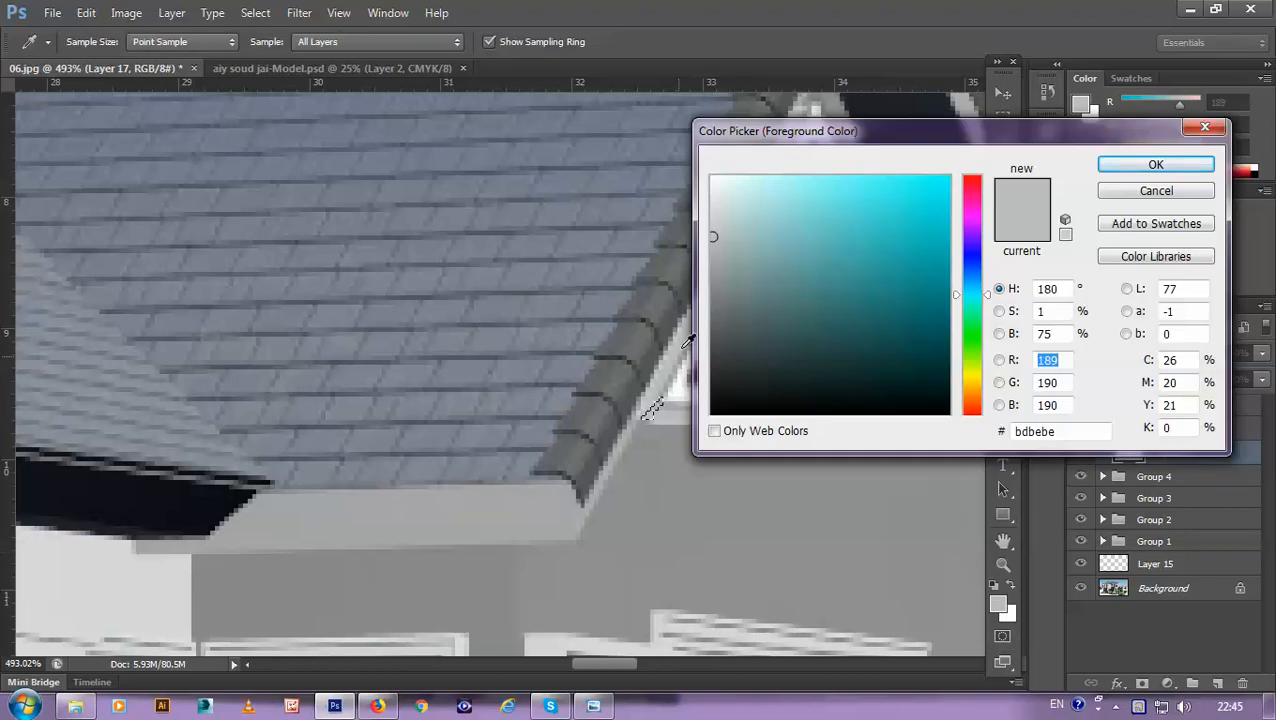
pyautogui.click(714, 299)
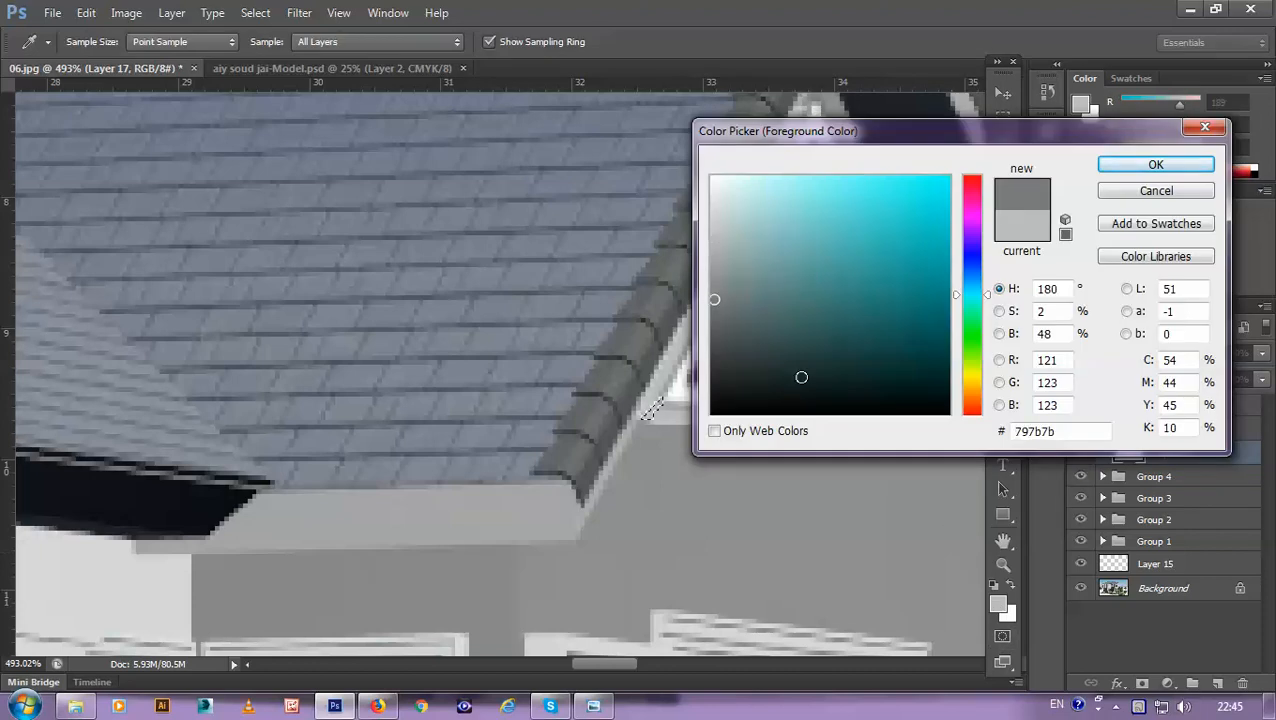
pyautogui.click(716, 316)
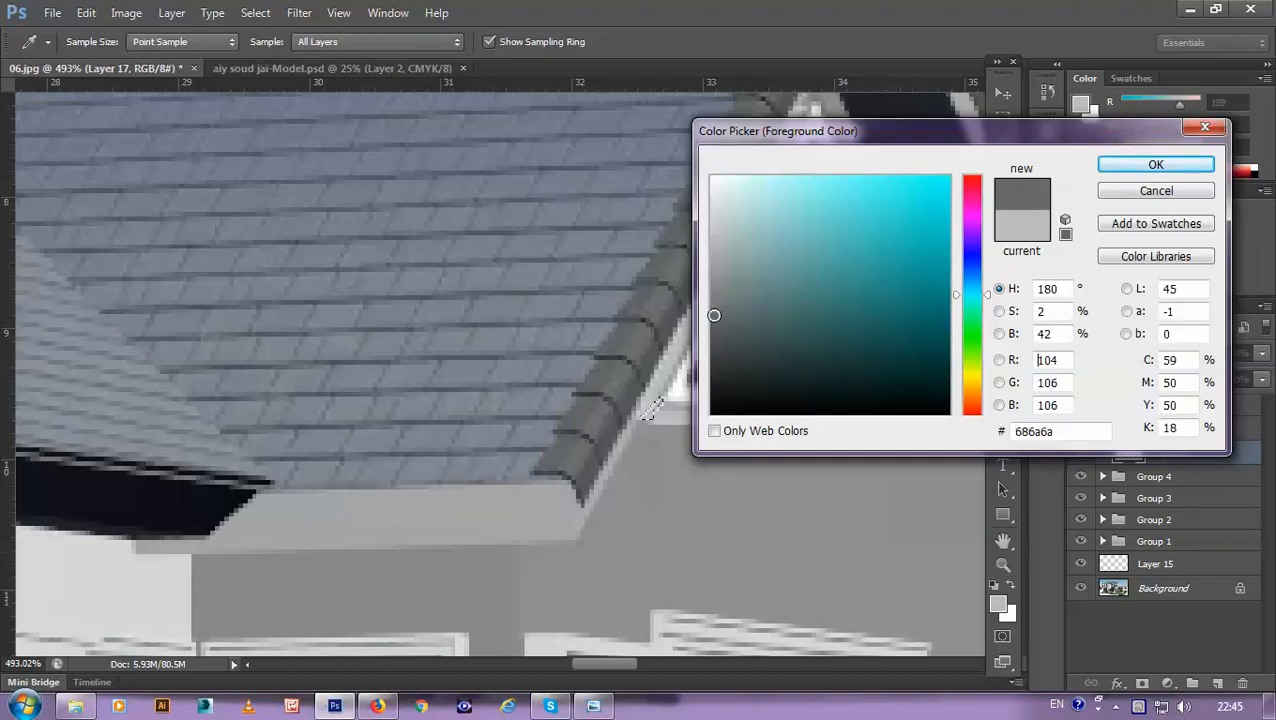
pyautogui.click(1130, 163)
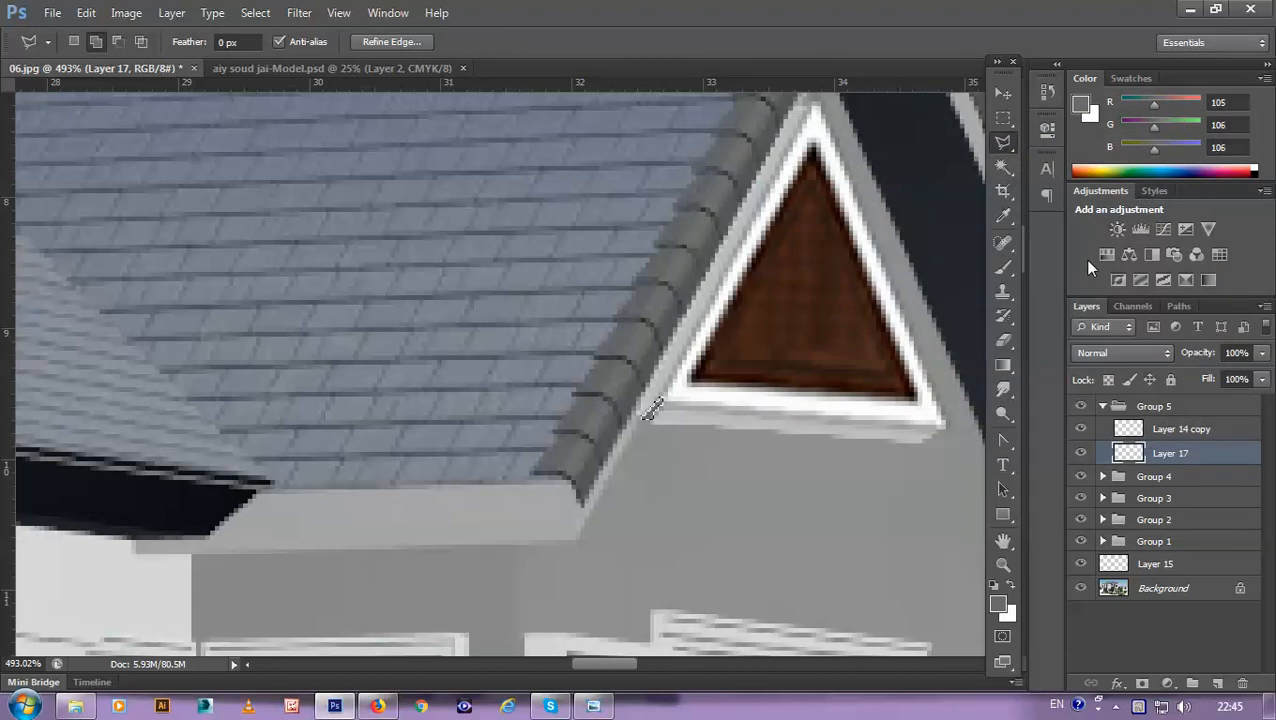
# Step: Lower Layer 17's opacity to 77% and deselect the corner seam
pyautogui.click(1263, 356)
pyautogui.moveTo(1259, 372); pyautogui.dragTo(1225, 375)
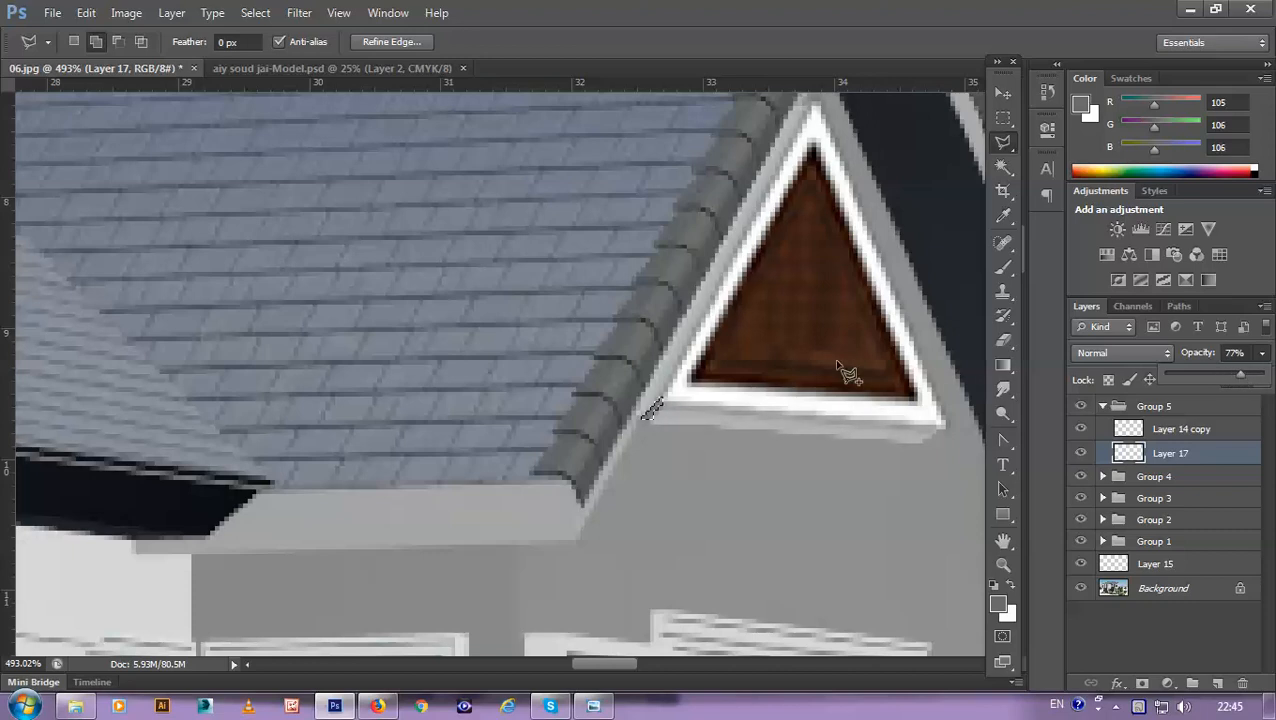
pyautogui.scroll(-5, 798, 370)
pyautogui.scroll(1, 812, 418)
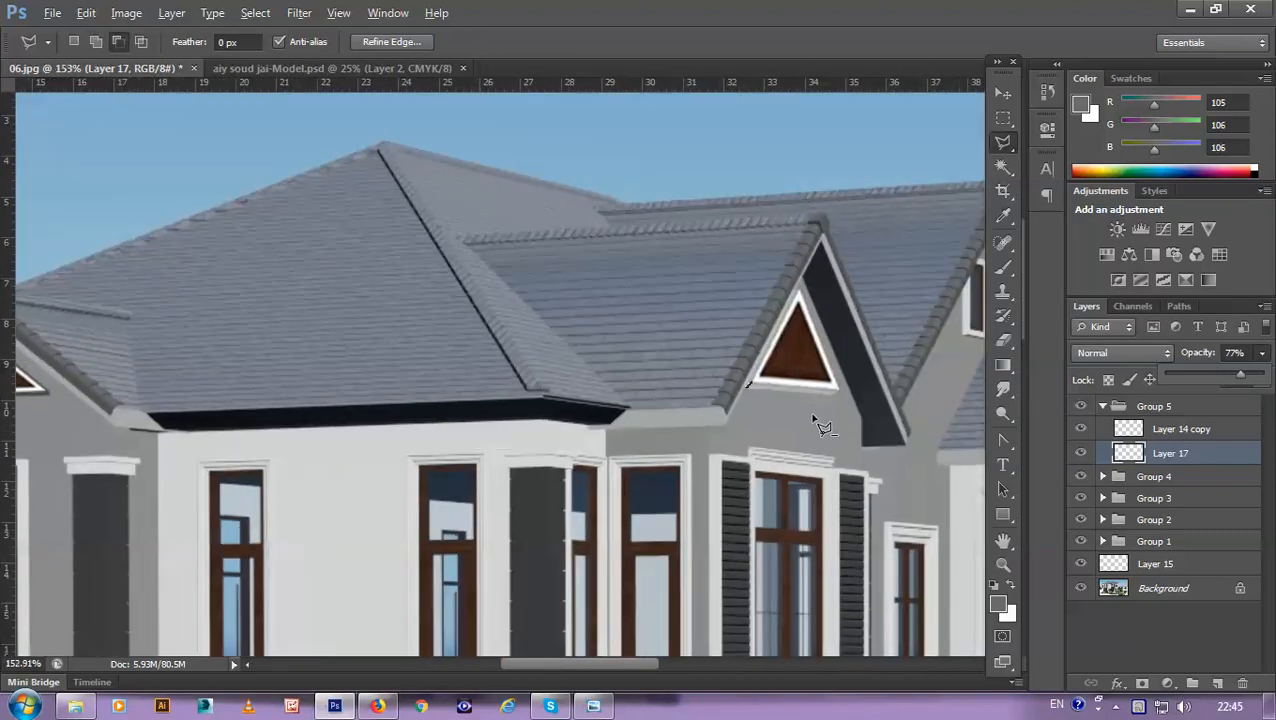
pyautogui.scroll(-1, 822, 428)
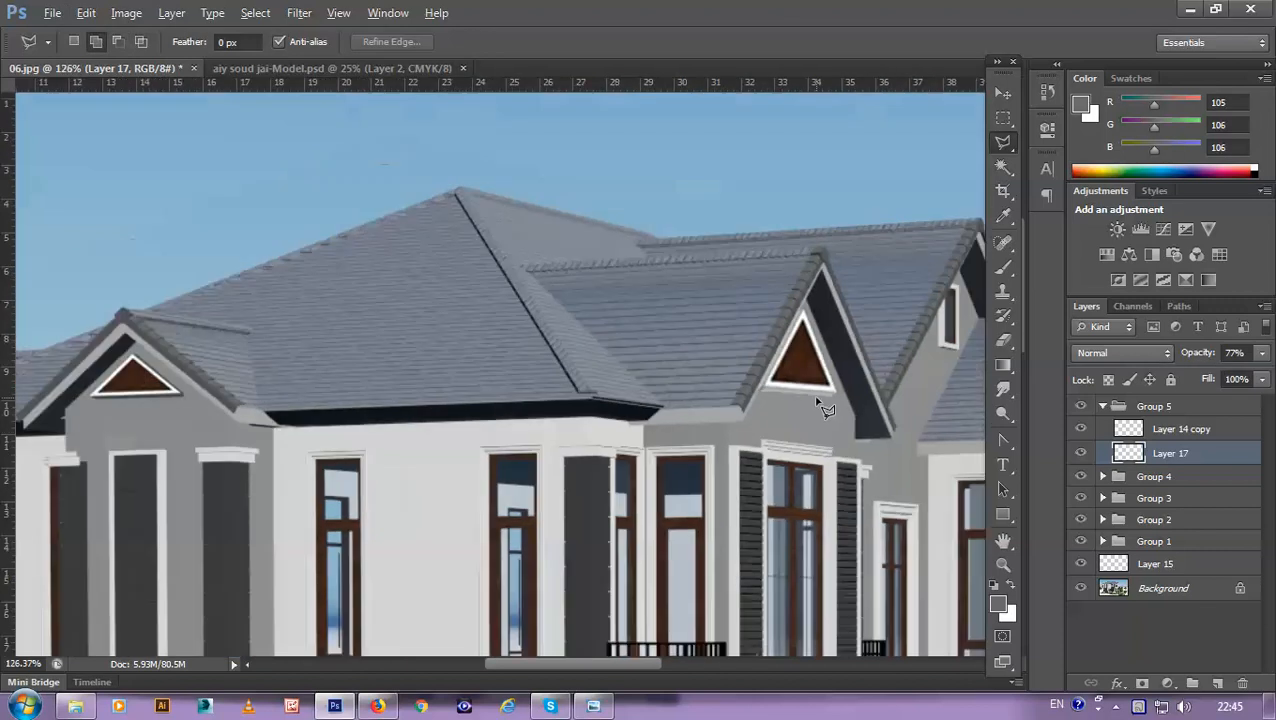
# Step: Trim the lower edge of the grey strip beneath the panel using a polygonal selection on Layer 17, and deselect
pyautogui.scroll(3, 822, 410)
pyautogui.scroll(-4, 808, 272)
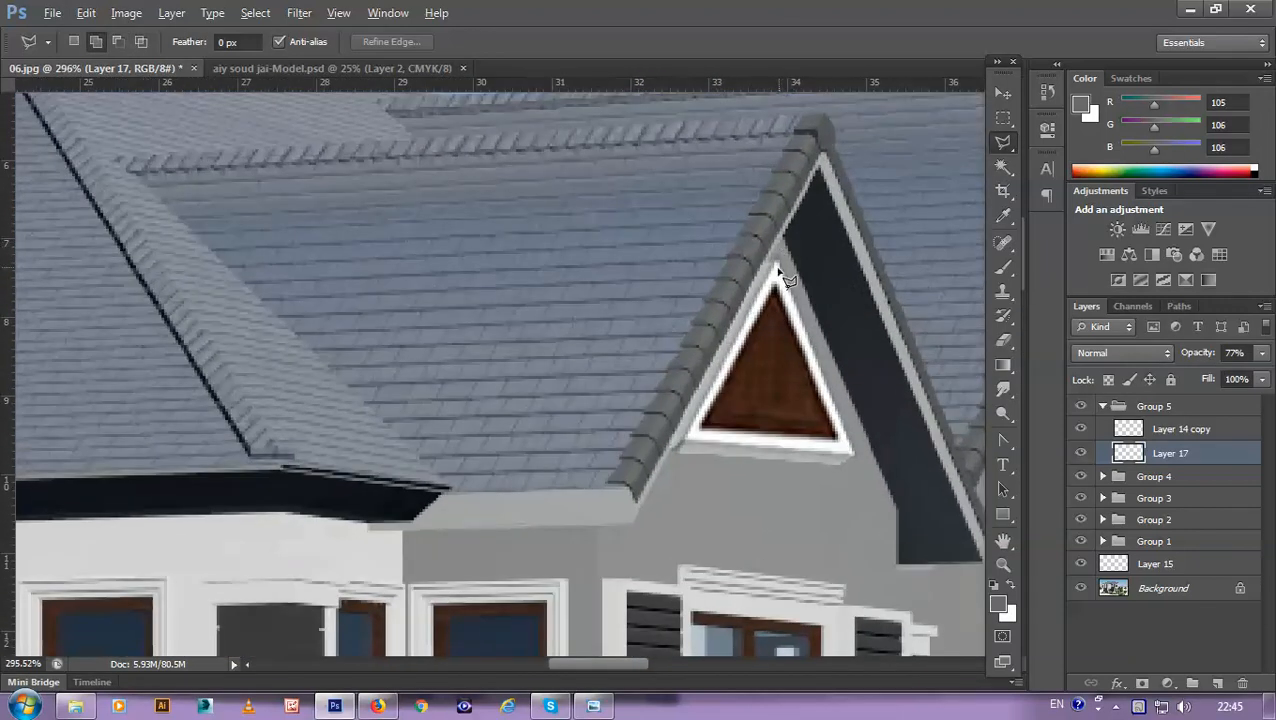
pyautogui.scroll(-1, 825, 372)
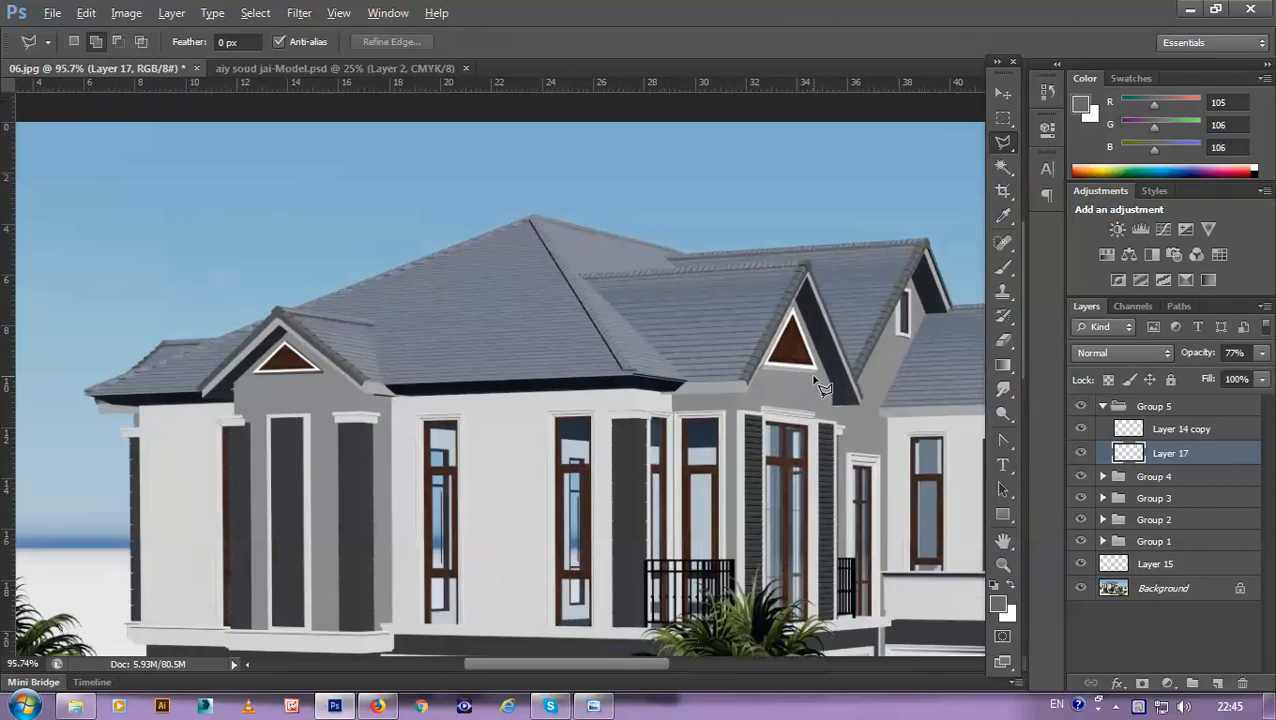
pyautogui.scroll(6, 822, 376)
pyautogui.scroll(1, 806, 388)
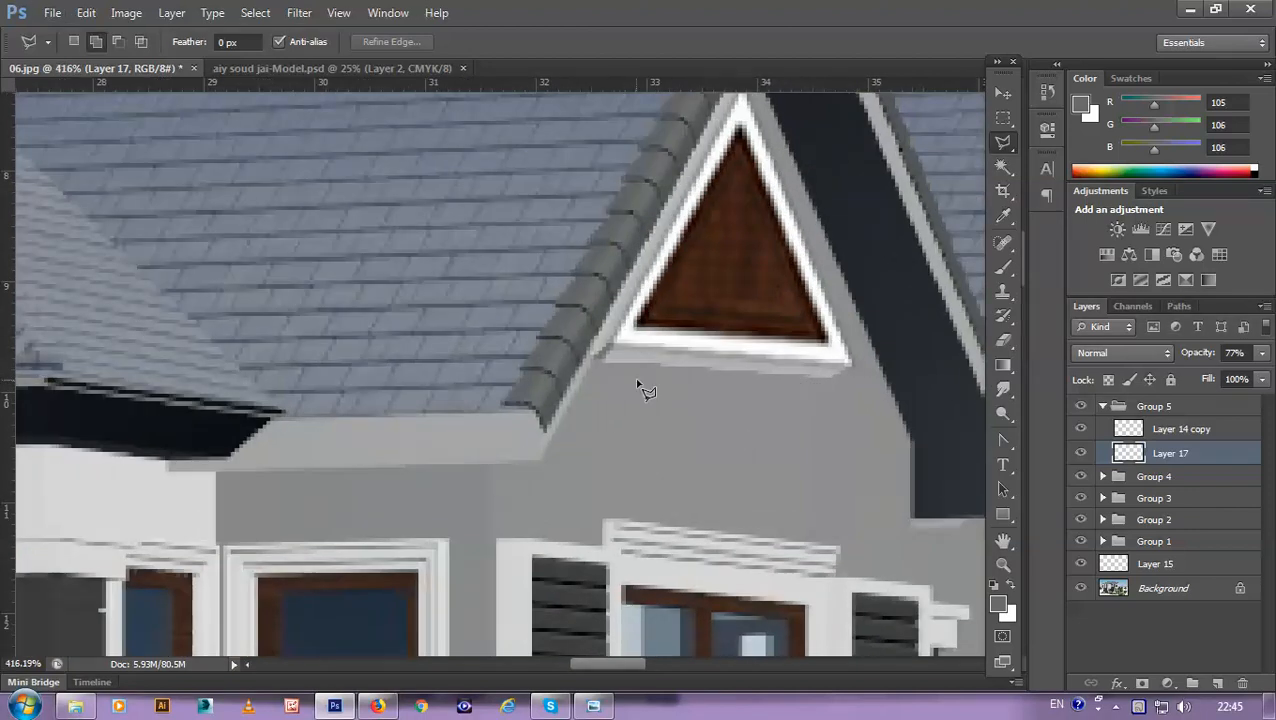
pyautogui.click(603, 364)
pyautogui.click(859, 376)
pyautogui.click(855, 414)
pyautogui.click(740, 432)
pyautogui.click(672, 446)
pyautogui.click(600, 436)
pyautogui.doubleClick(583, 421)
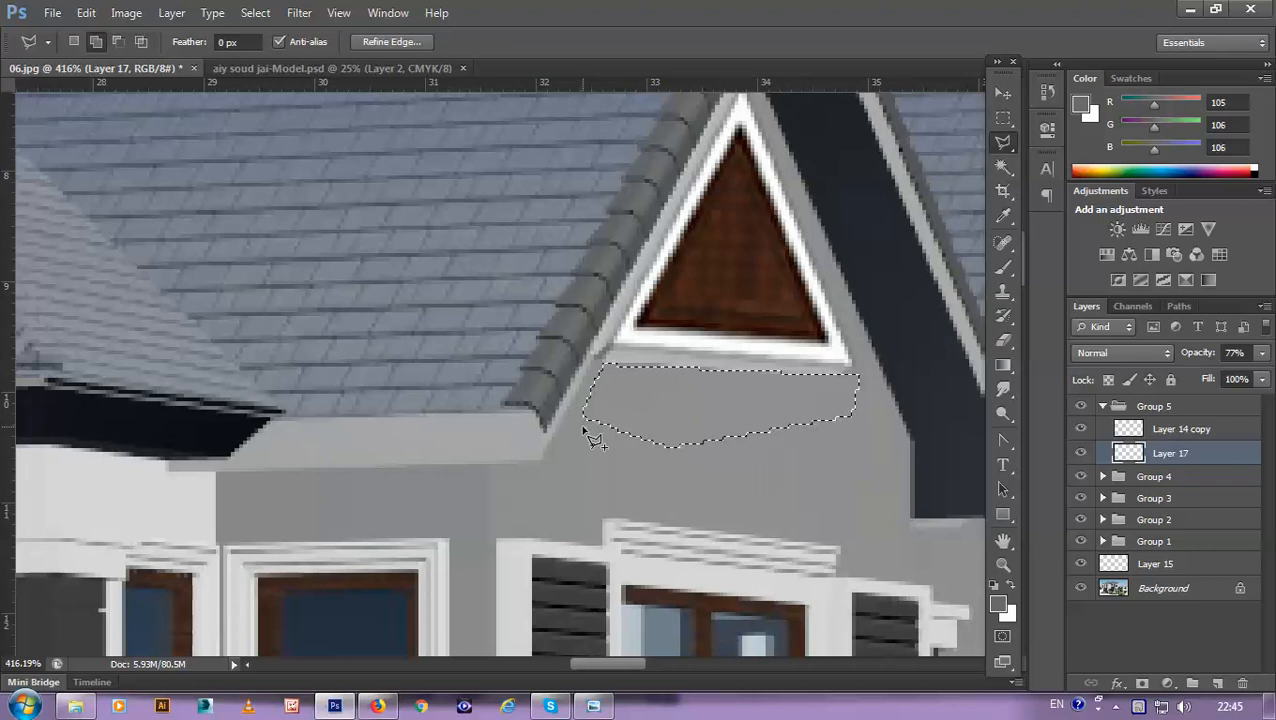
pyautogui.hotkey('ctrl', 'd')
# Step: Shave another sliver off the bottom strip's lower edge, extending the outline to the lower end of the roof tiles, and deselect
pyautogui.scroll(-3, 668, 388)
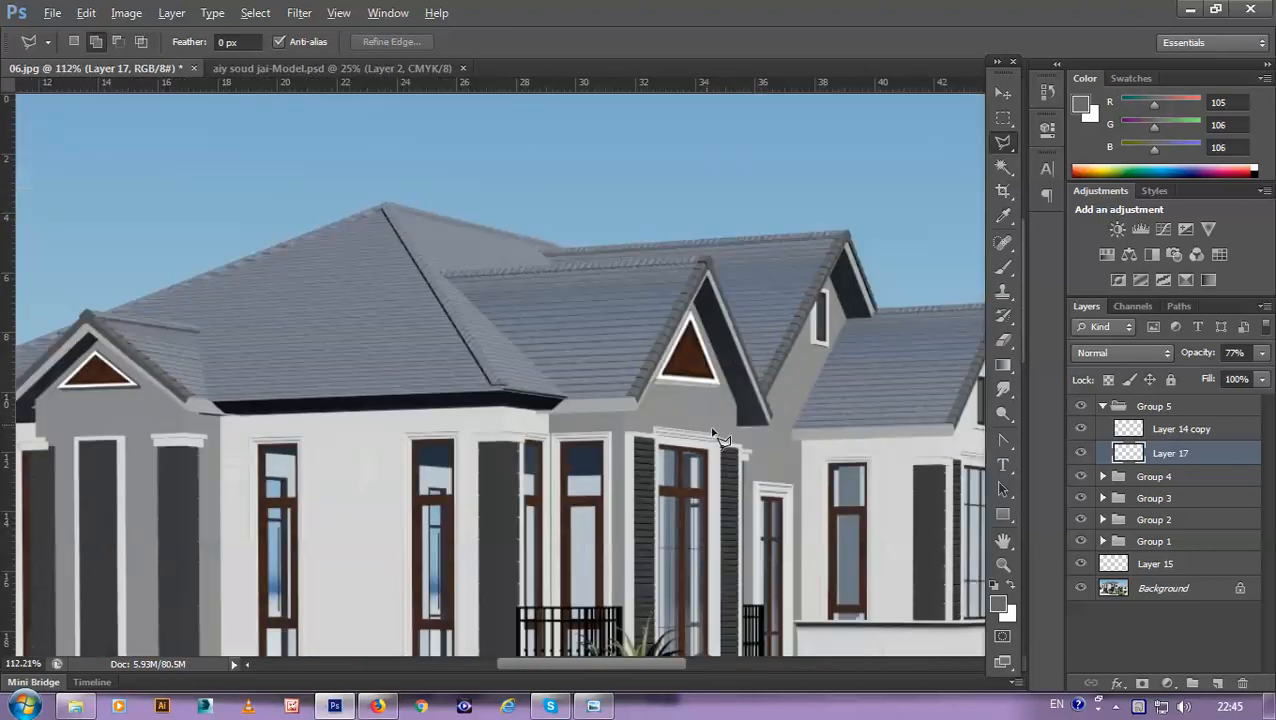
pyautogui.scroll(2, 676, 402)
pyautogui.scroll(3, 676, 402)
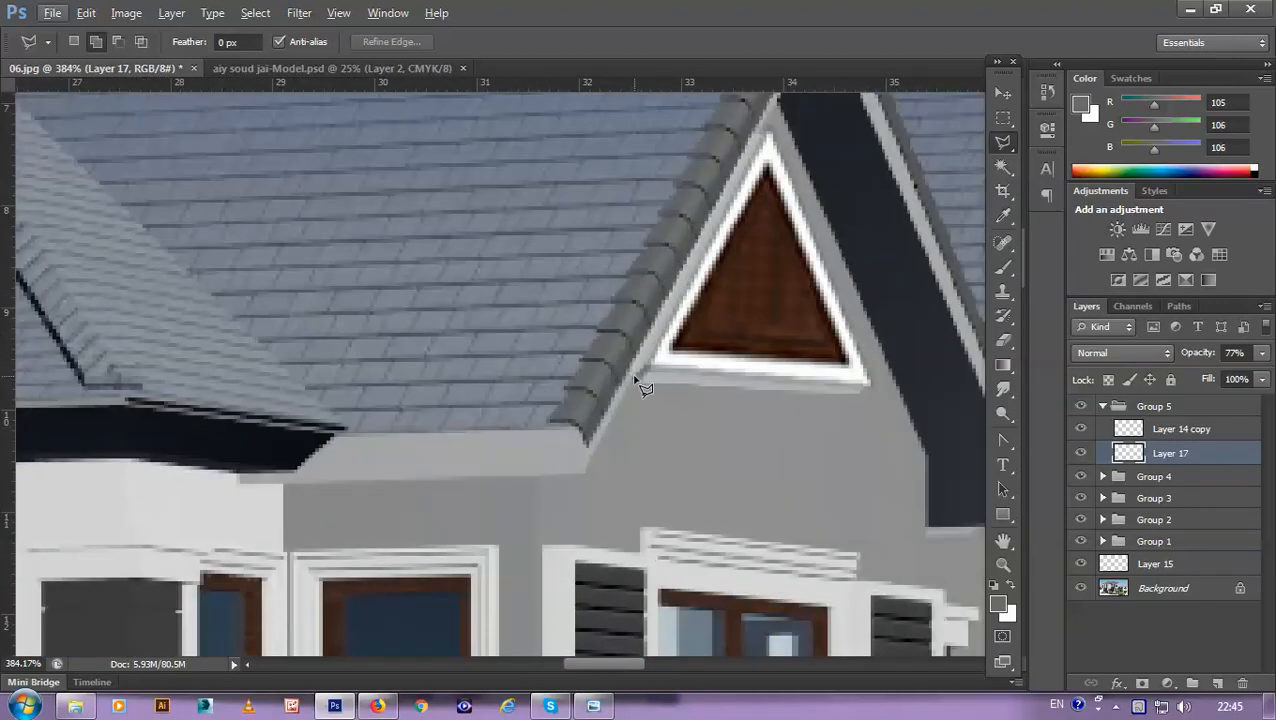
pyautogui.click(632, 376)
pyautogui.click(872, 395)
pyautogui.click(856, 452)
pyautogui.click(760, 465)
pyautogui.click(707, 482)
pyautogui.click(640, 462)
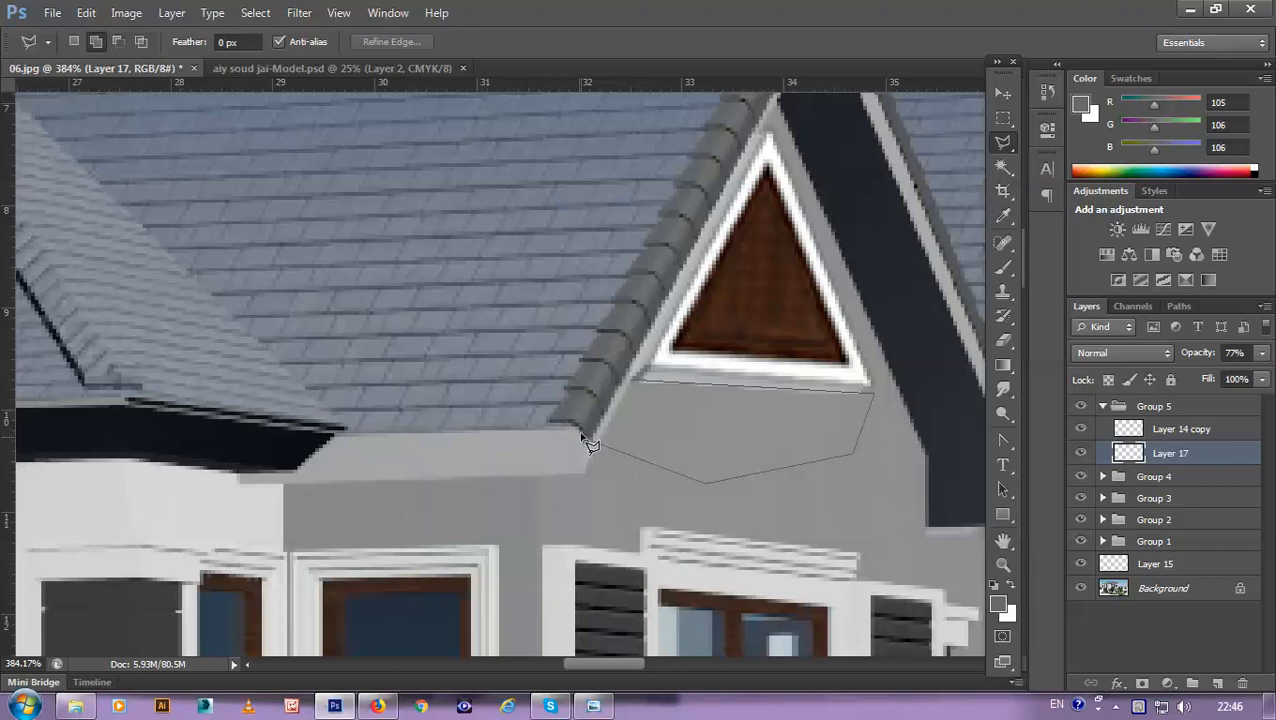
pyautogui.doubleClick(588, 440)
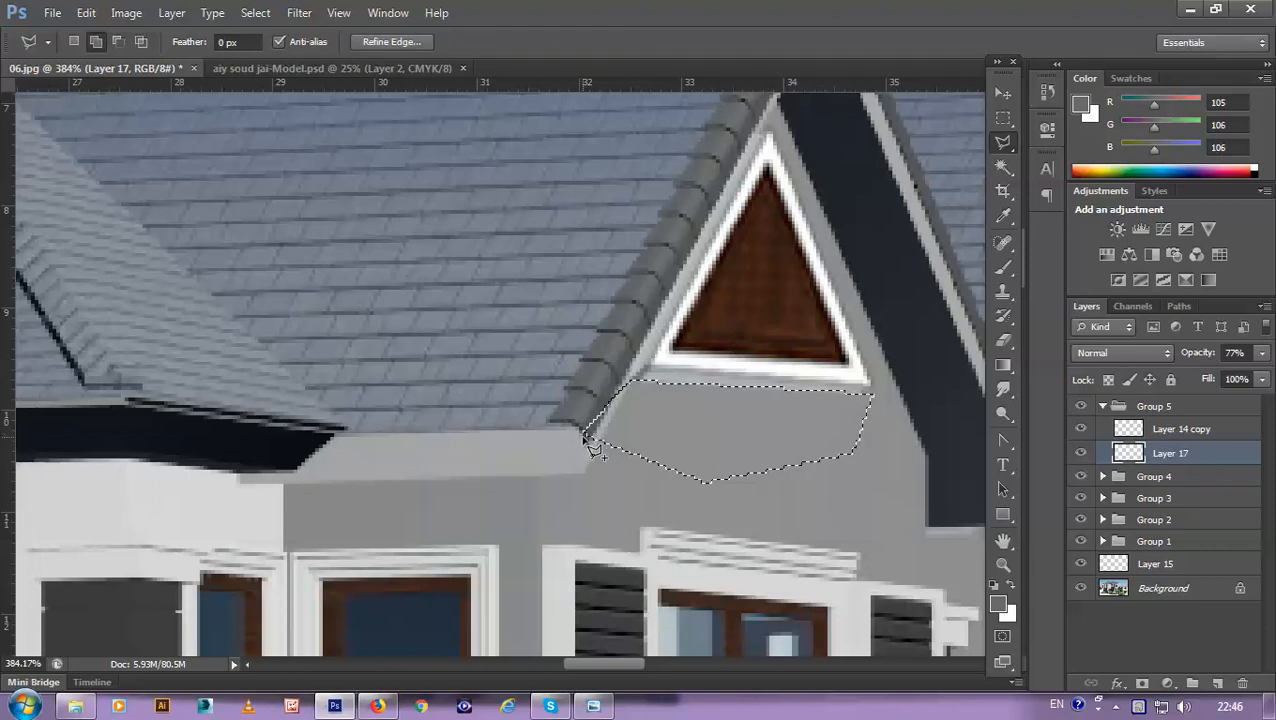
pyautogui.hotkey('ctrl', 'd')
# Step: Add an Outer Glow effect to Layer 17 with the glow colour set to black #000000
pyautogui.scroll(-4, 740, 350)
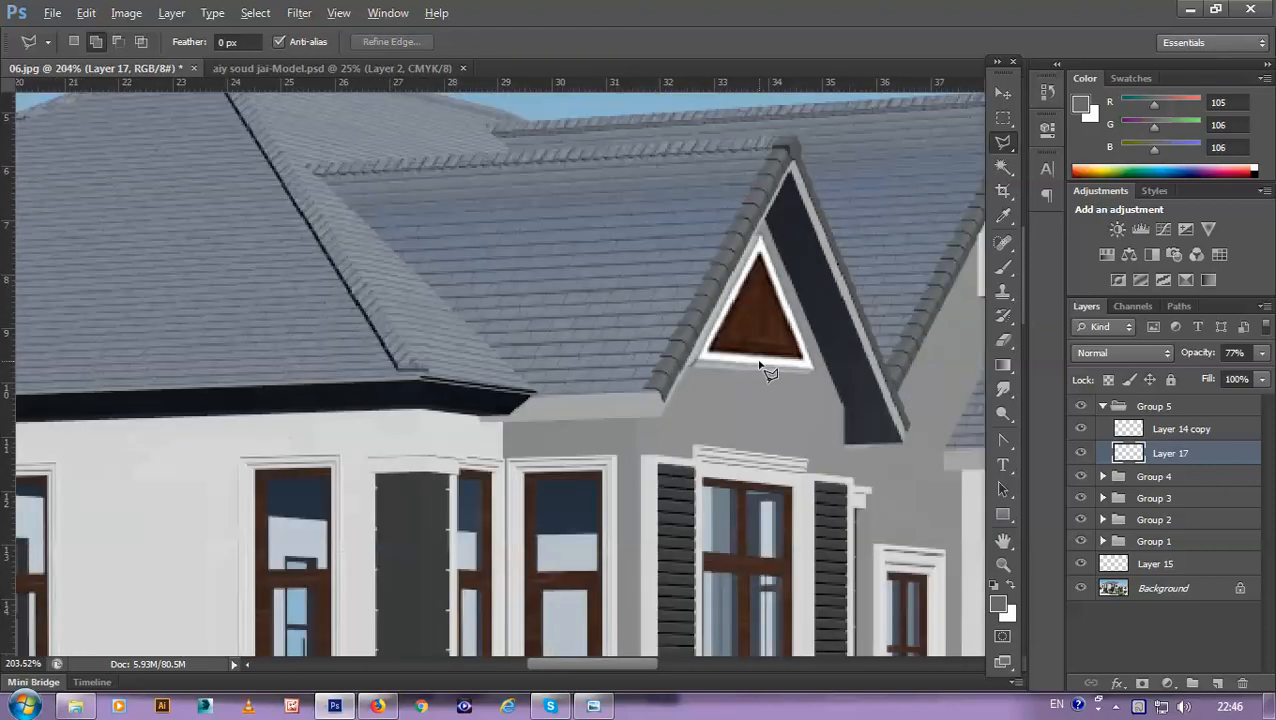
pyautogui.scroll(6, 763, 365)
pyautogui.scroll(-3, 783, 396)
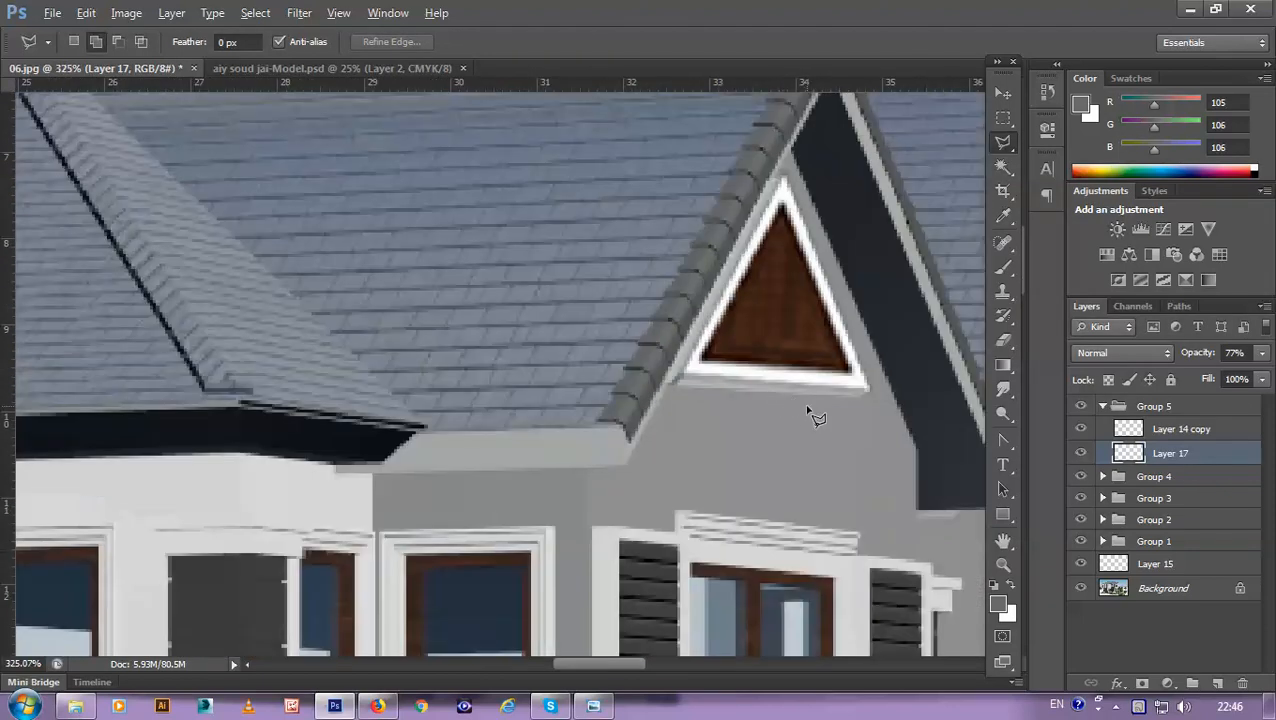
pyautogui.scroll(2, 812, 416)
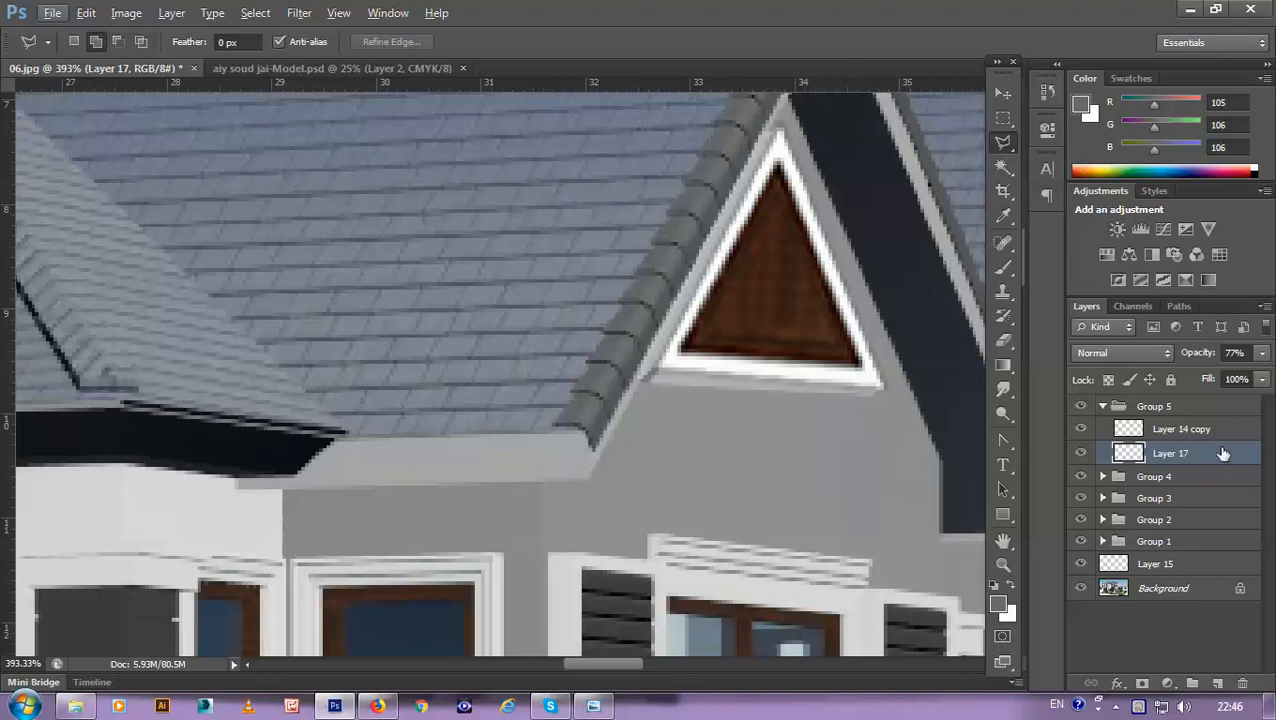
pyautogui.doubleClick(1236, 458)
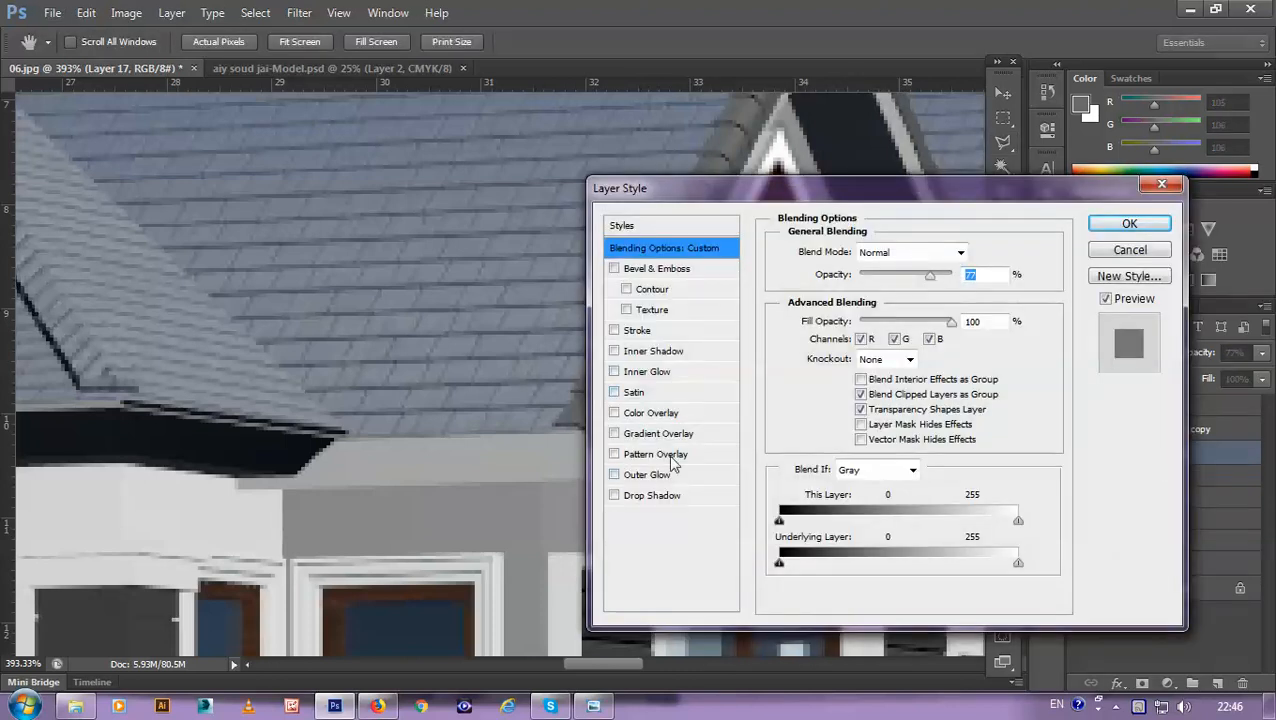
pyautogui.click(645, 475)
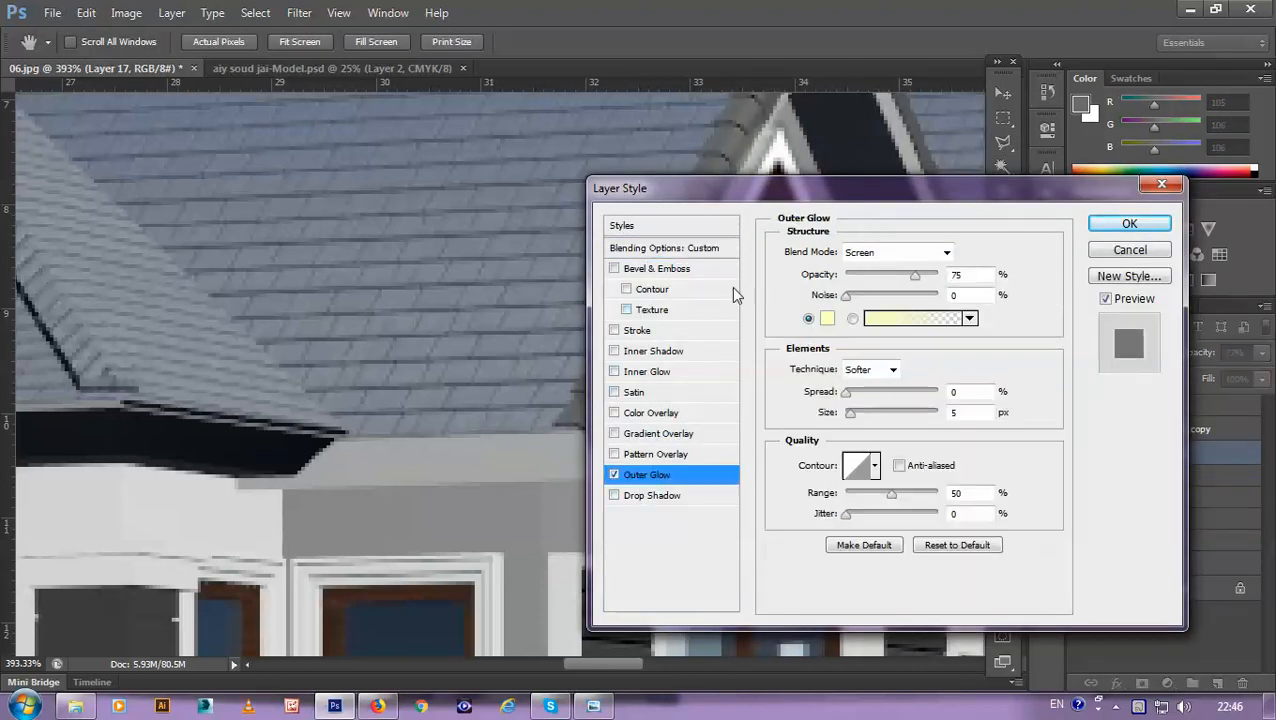
pyautogui.click(826, 320)
pyautogui.click(713, 412)
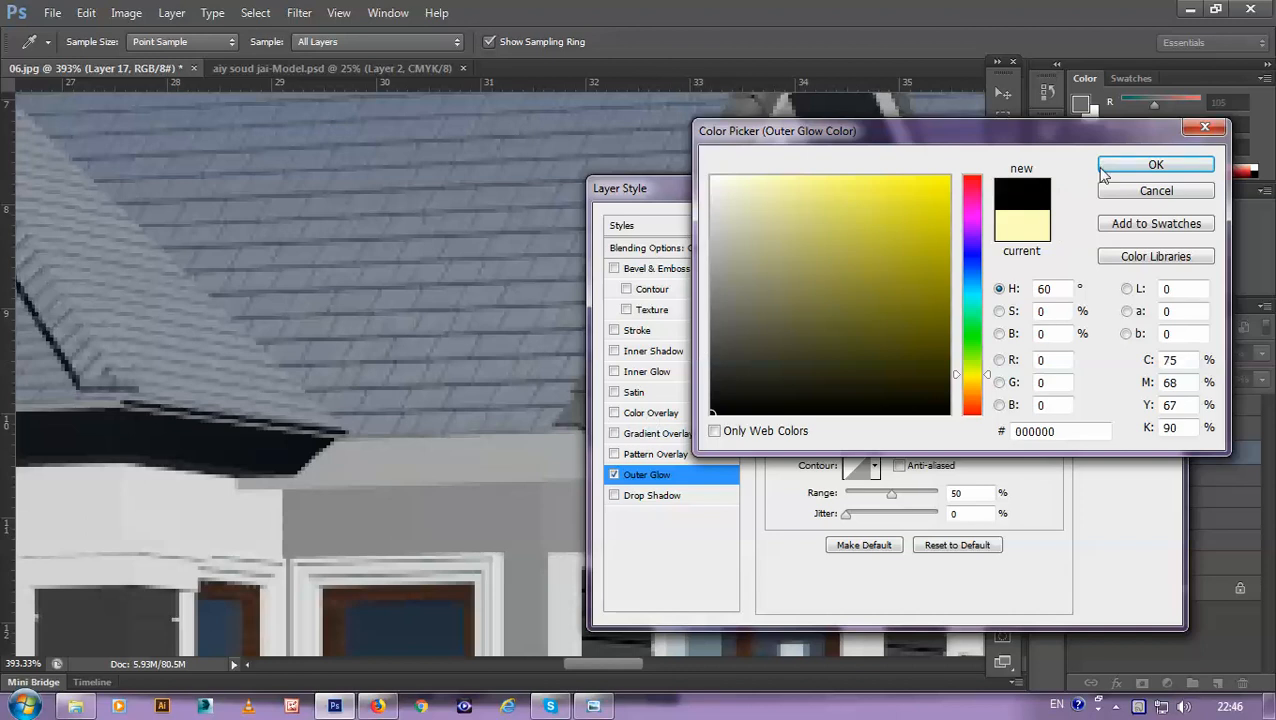
pyautogui.click(1152, 168)
# Step: Set the Outer Glow to Normal blend mode, 100% opacity and 0 px size, and apply the layer style
pyautogui.moveTo(940, 197); pyautogui.dragTo(1108, 248)
pyautogui.moveTo(1082, 326); pyautogui.dragTo(1108, 326)
pyautogui.click(1114, 303)
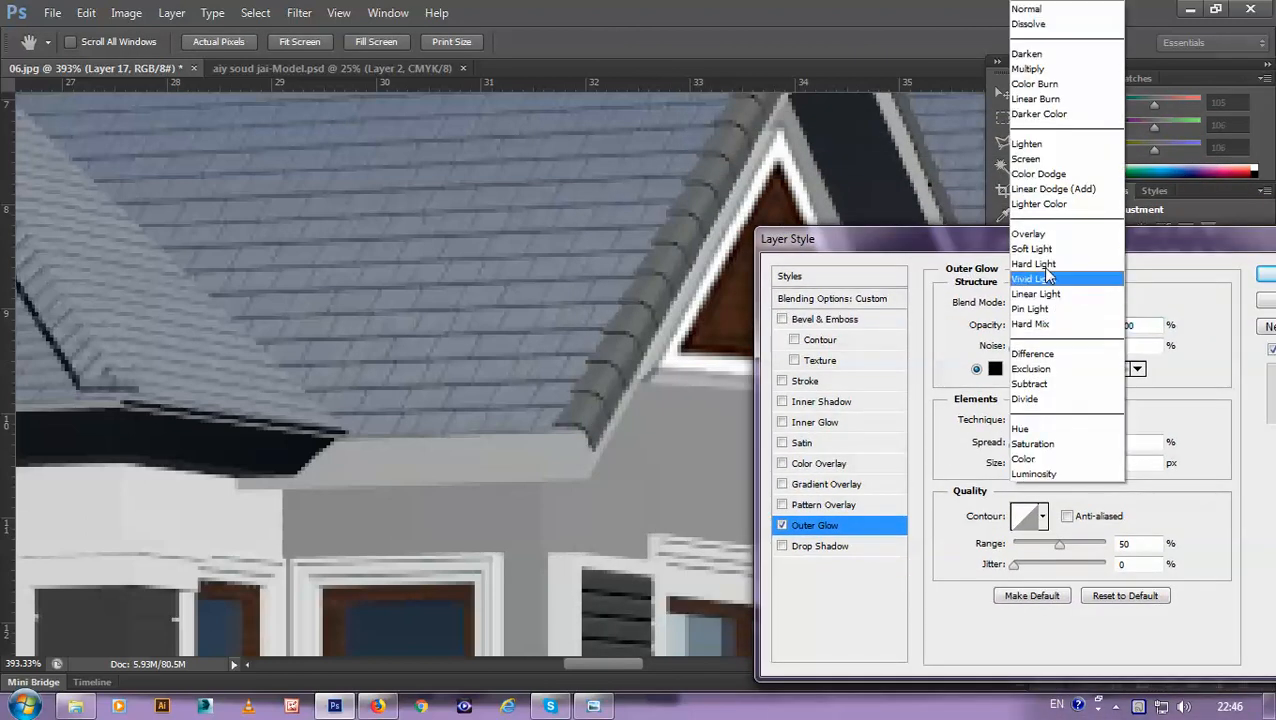
pyautogui.click(1035, 9)
pyautogui.moveTo(1003, 239); pyautogui.dragTo(310, 153)
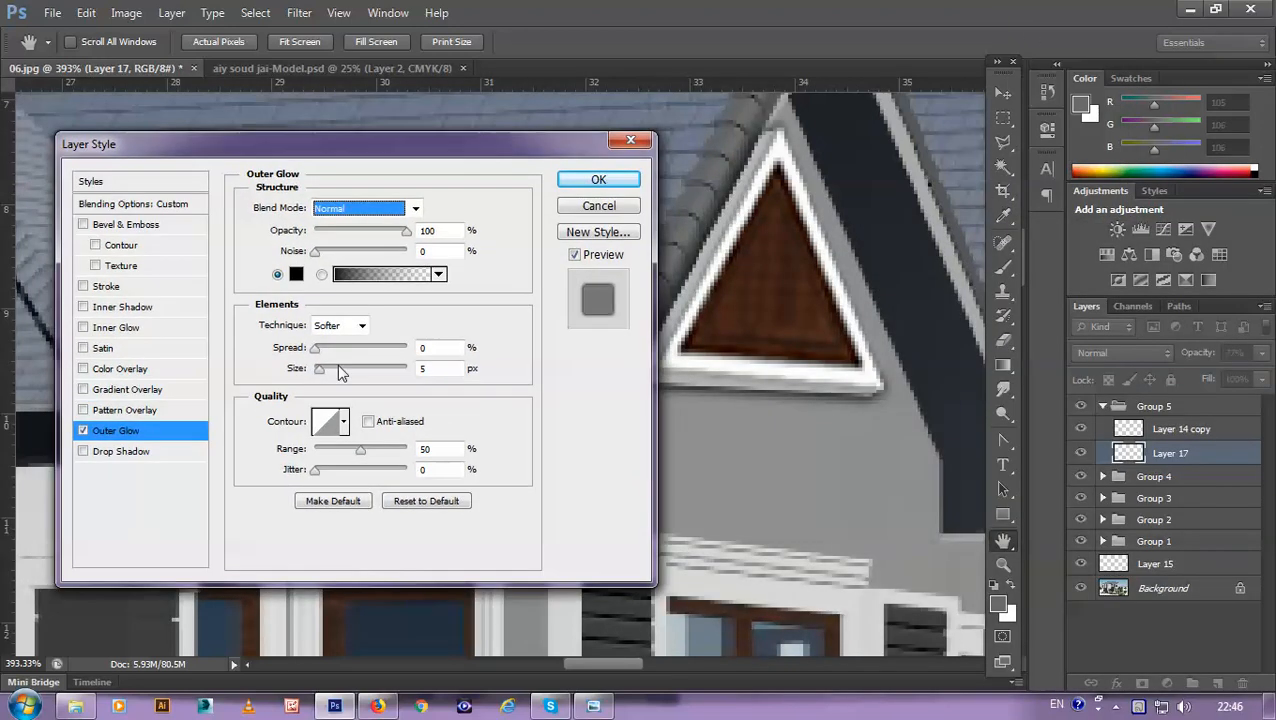
pyautogui.moveTo(321, 372); pyautogui.dragTo(315, 373)
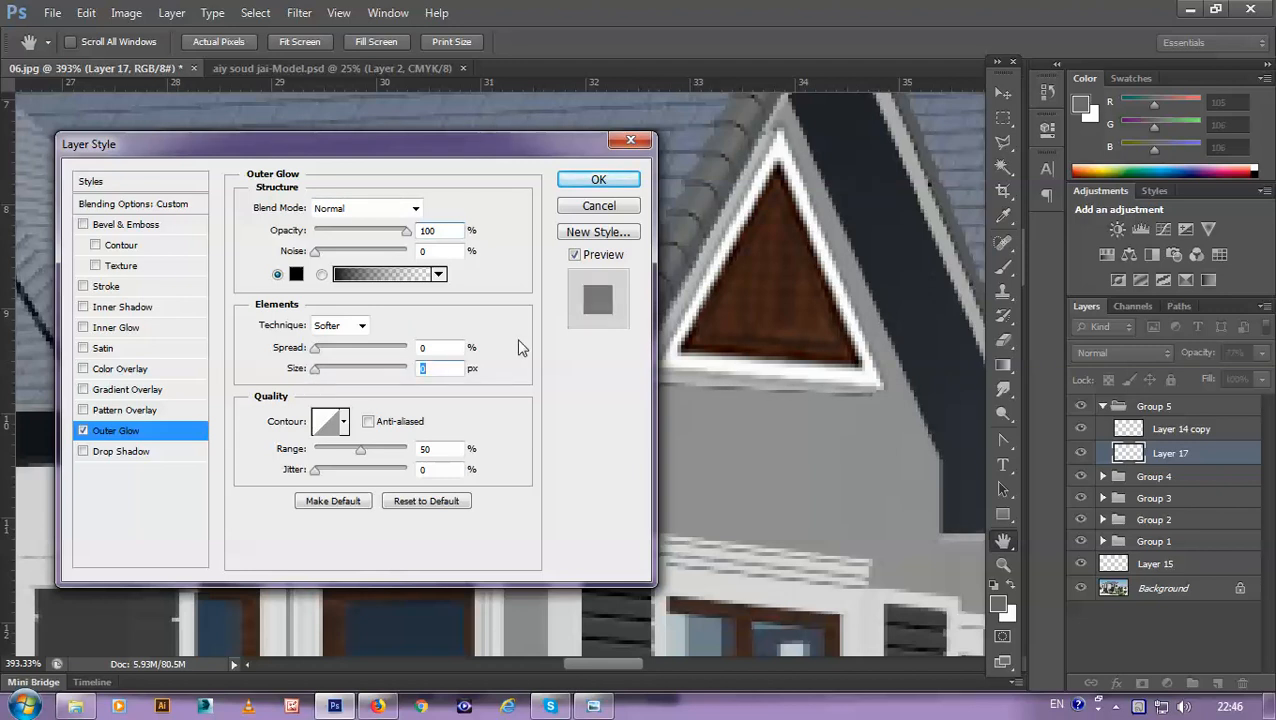
pyautogui.click(587, 180)
# Step: Load the outline of Layer 17's edge strips as a selection and set the layer's opacity to 82%
pyautogui.scroll(-5, 607, 310)
pyautogui.scroll(3, 737, 413)
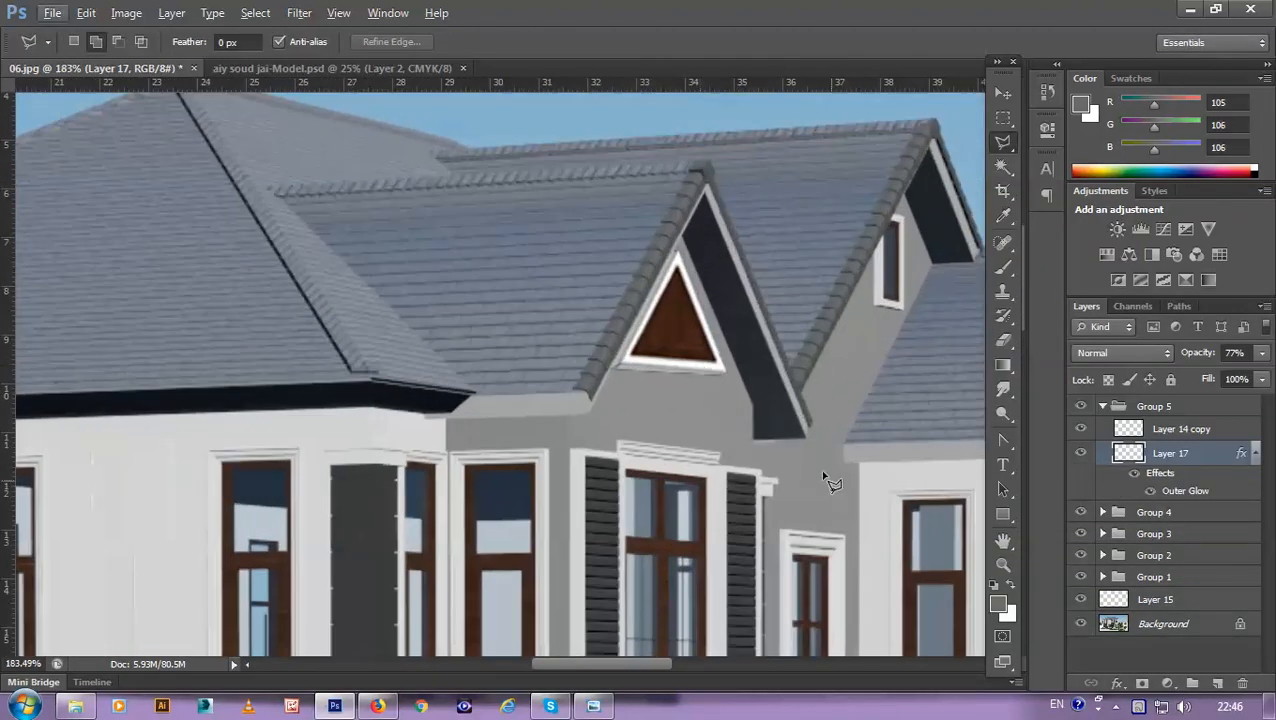
pyautogui.click(1180, 430)
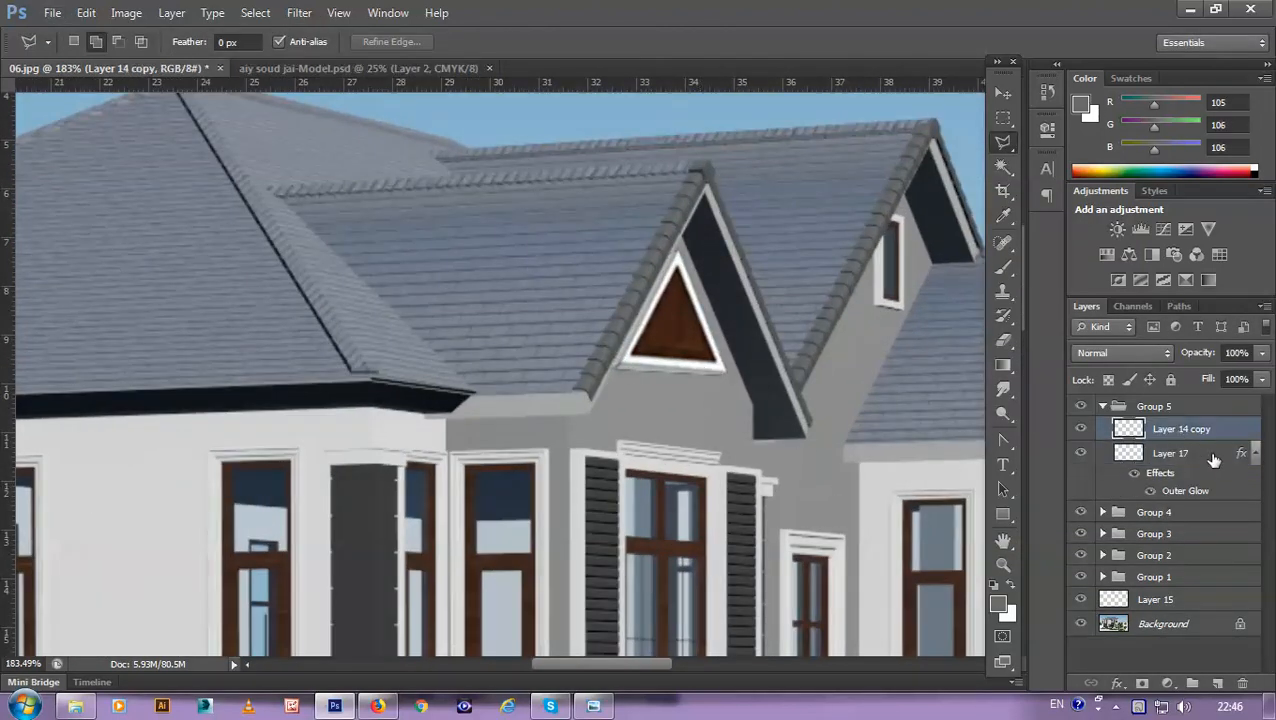
pyautogui.click(1186, 459)
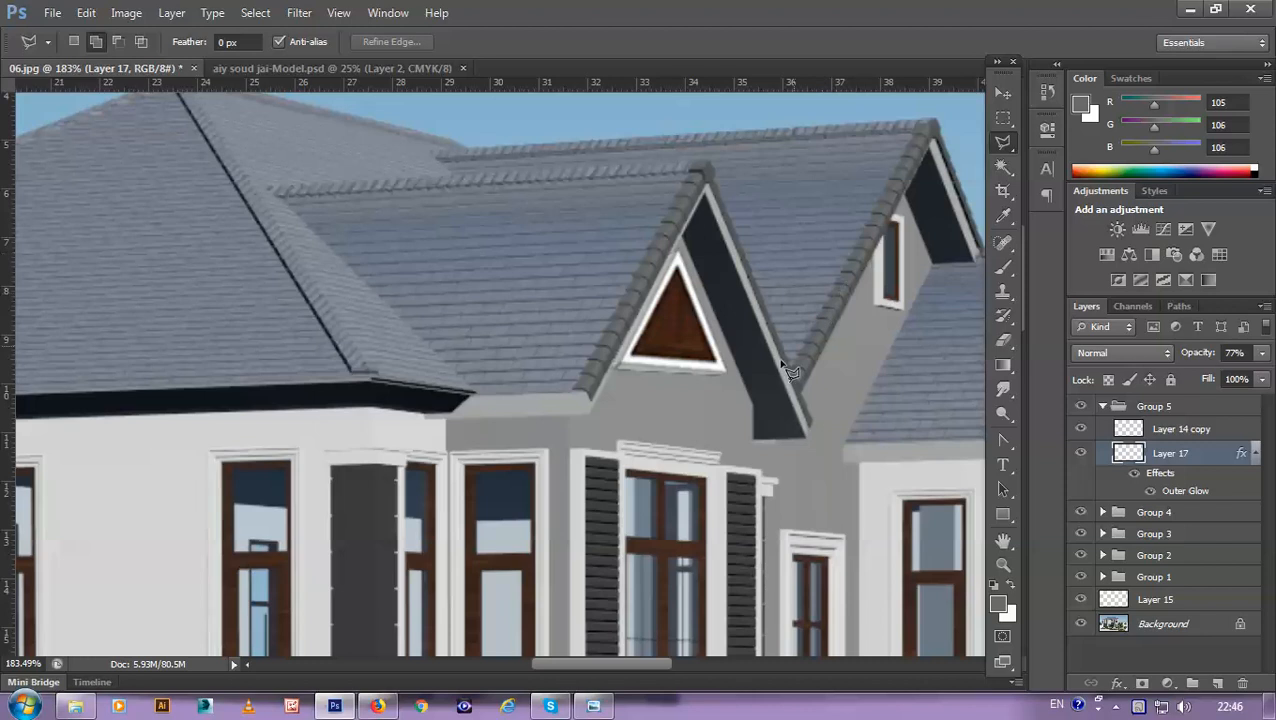
pyautogui.keyDown('ctrl'); pyautogui.click(1127, 453); pyautogui.keyUp('ctrl')
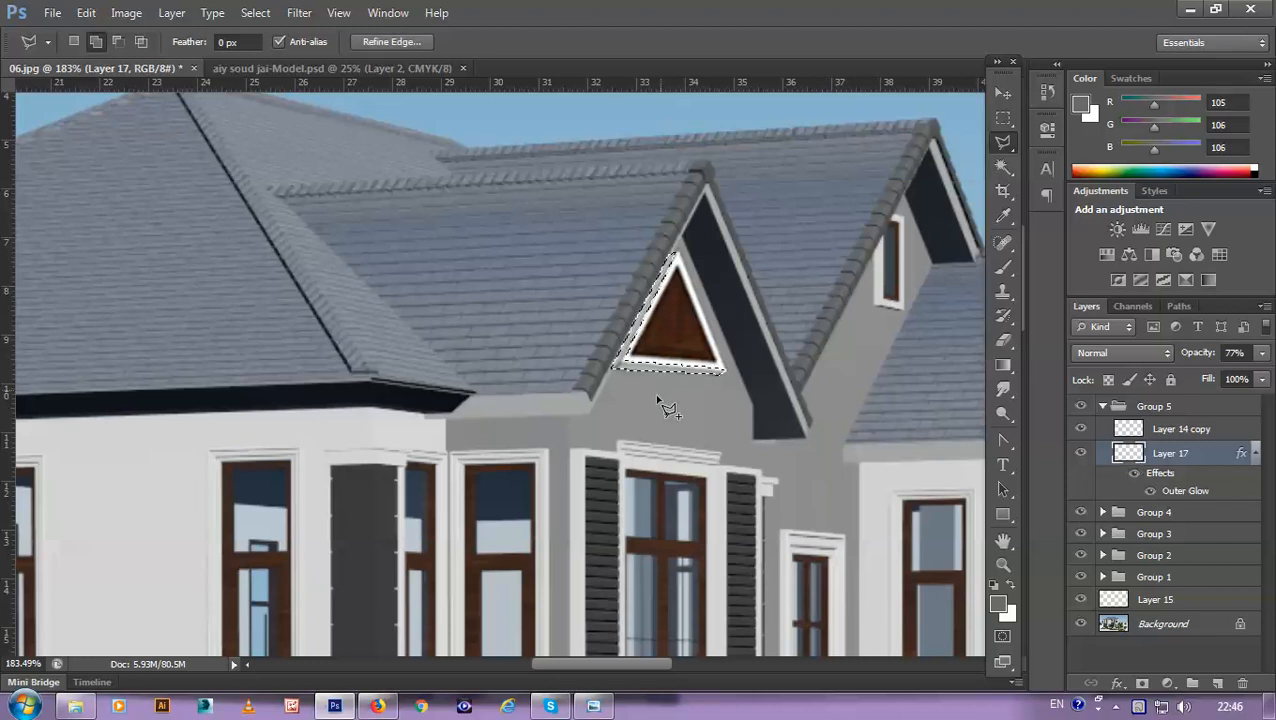
pyautogui.scroll(5, 650, 375)
pyautogui.press('shift')
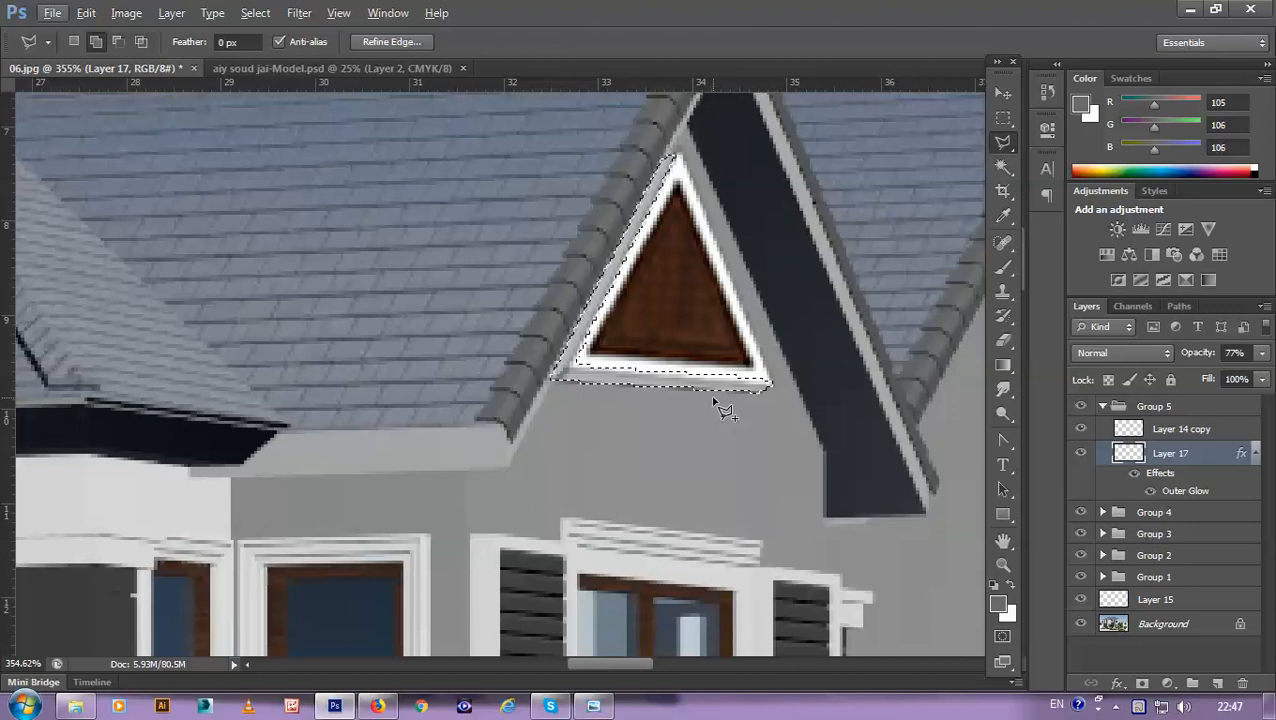
pyautogui.click(1260, 357)
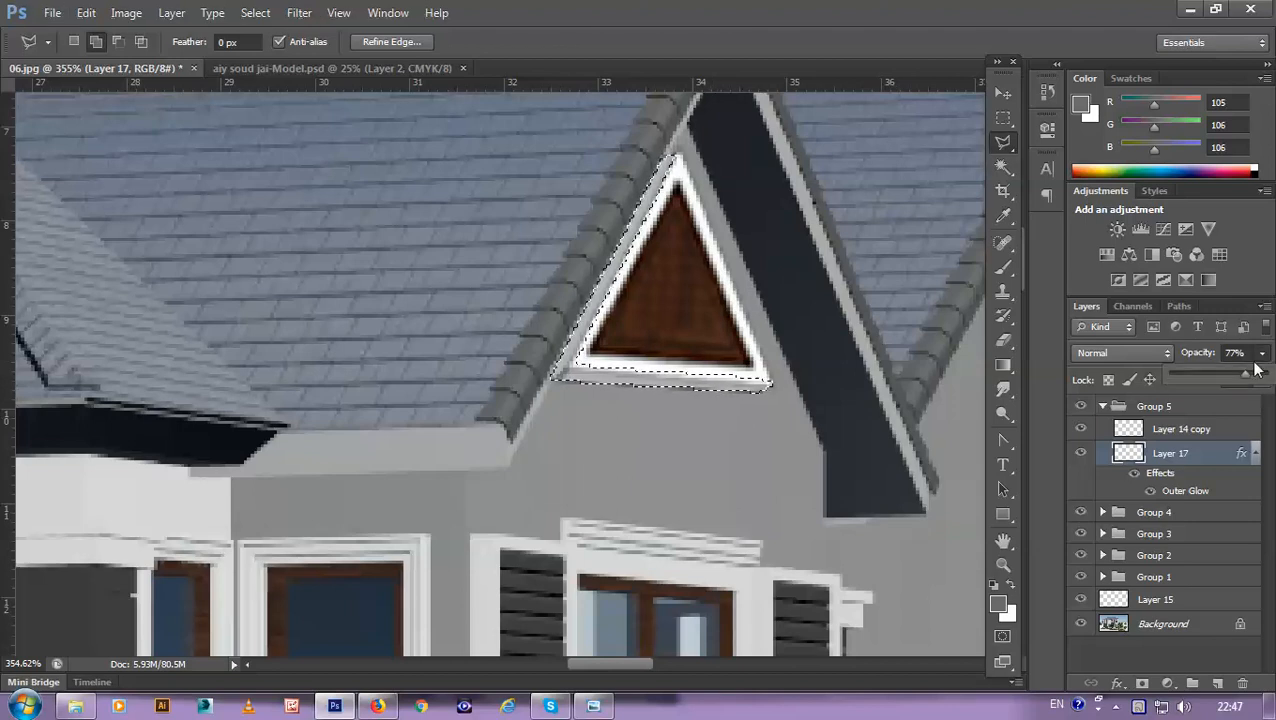
pyautogui.moveTo(1226, 388); pyautogui.dragTo(1260, 390)
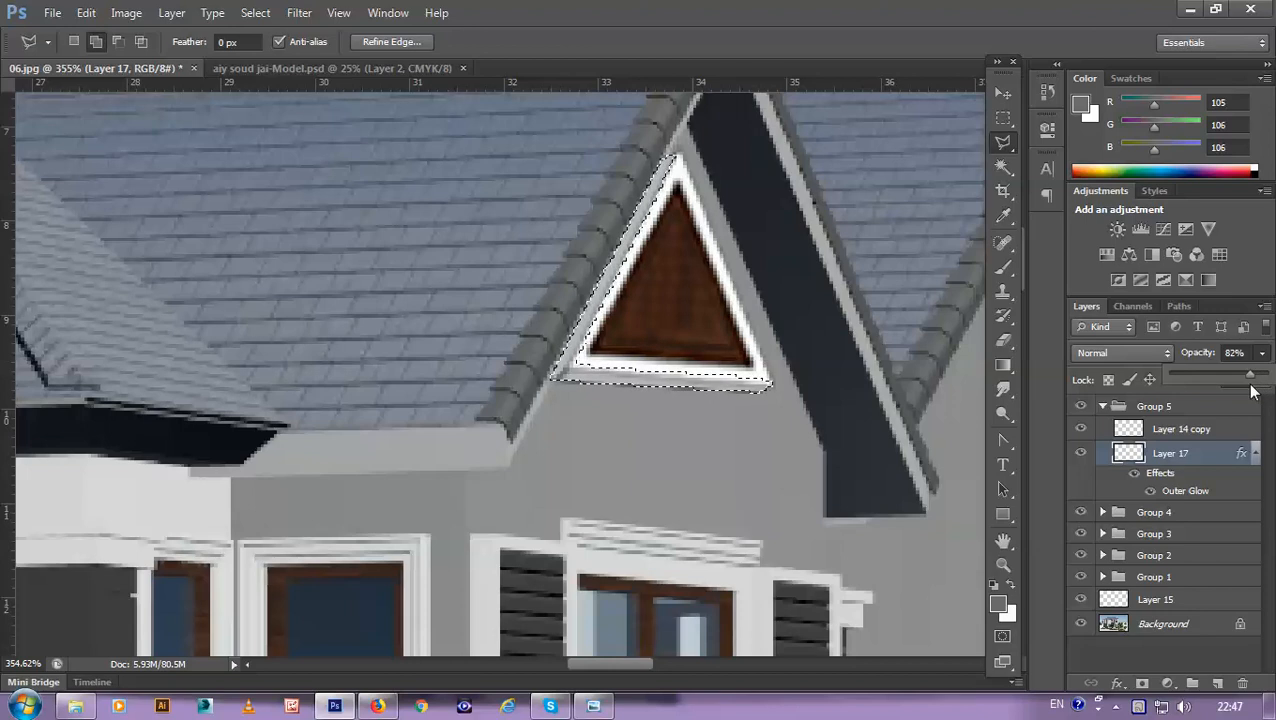
pyautogui.click(1210, 398)
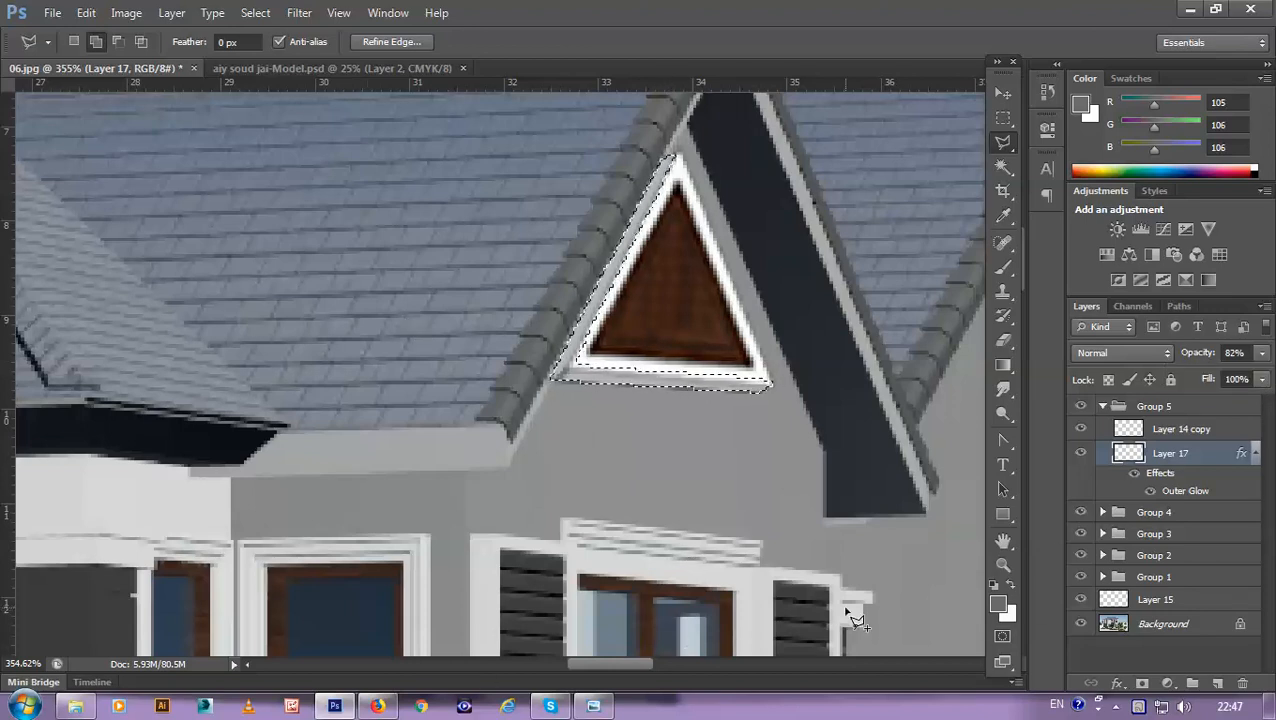
# Step: Clear the selection and examine the edge strips around the triangular panel from close up and from farther away
pyautogui.press('b')
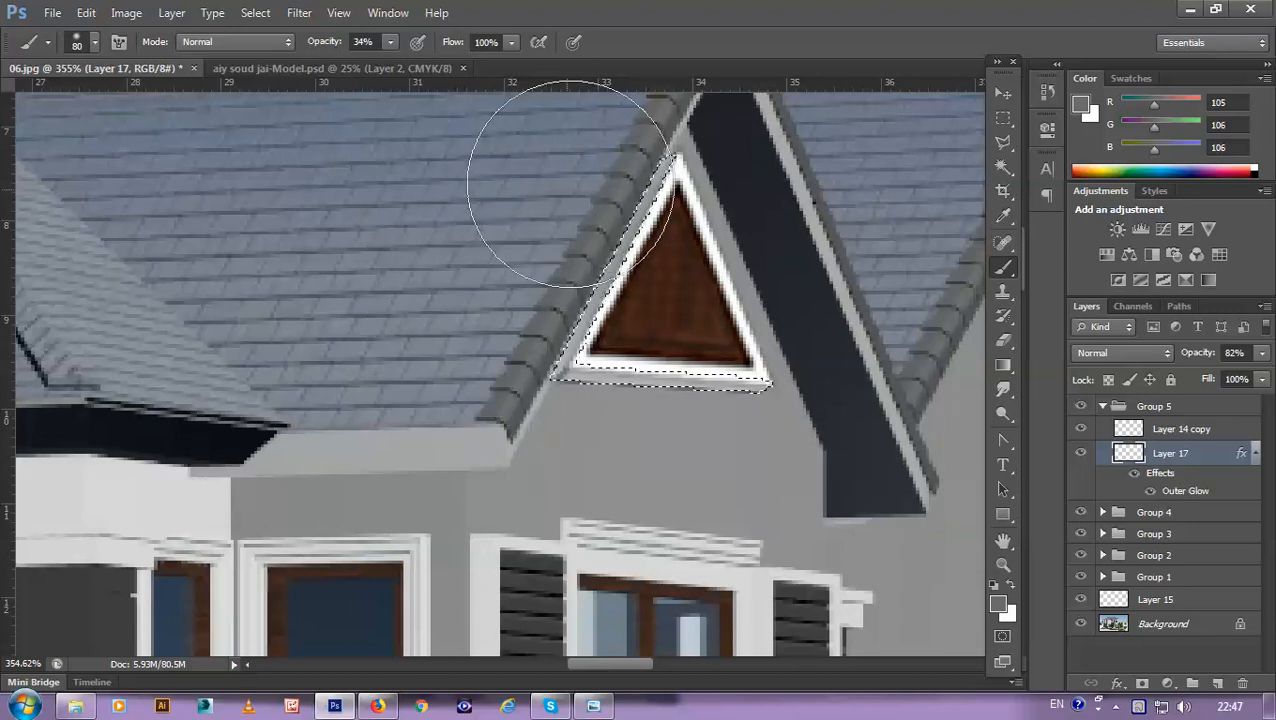
pyautogui.scroll(-5, 630, 320)
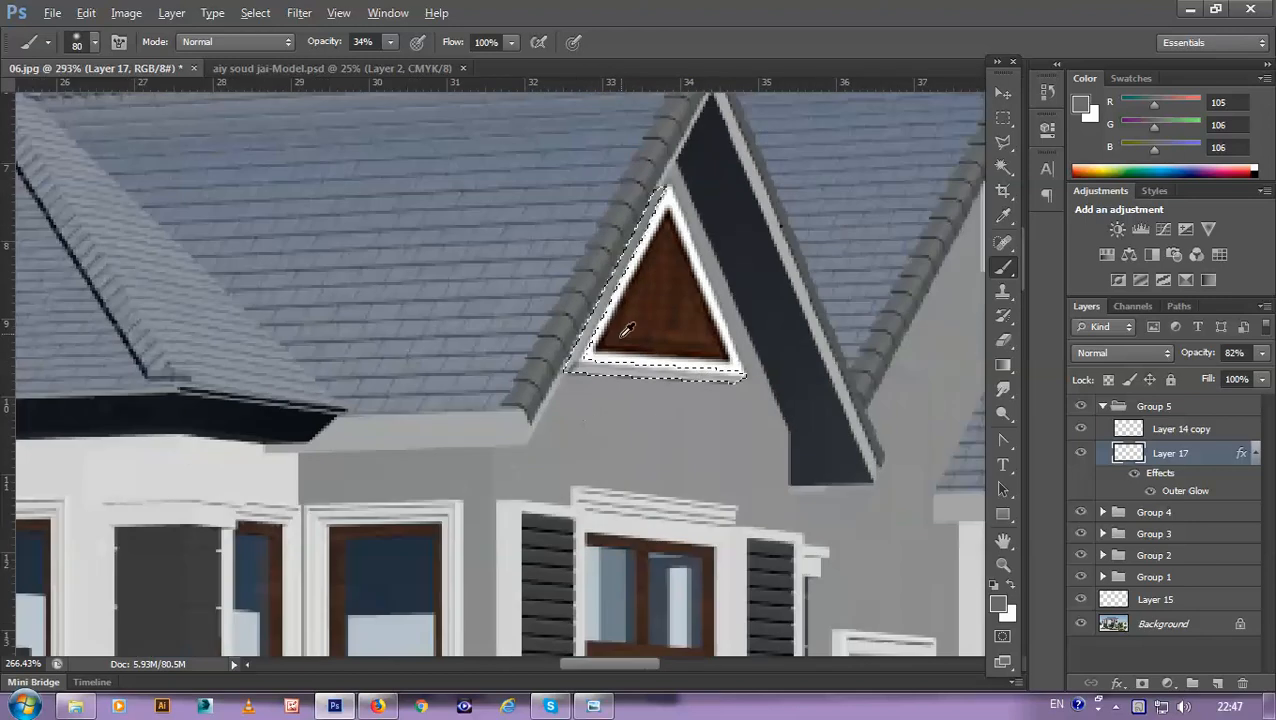
pyautogui.scroll(2, 665, 365)
pyautogui.scroll(3, 675, 375)
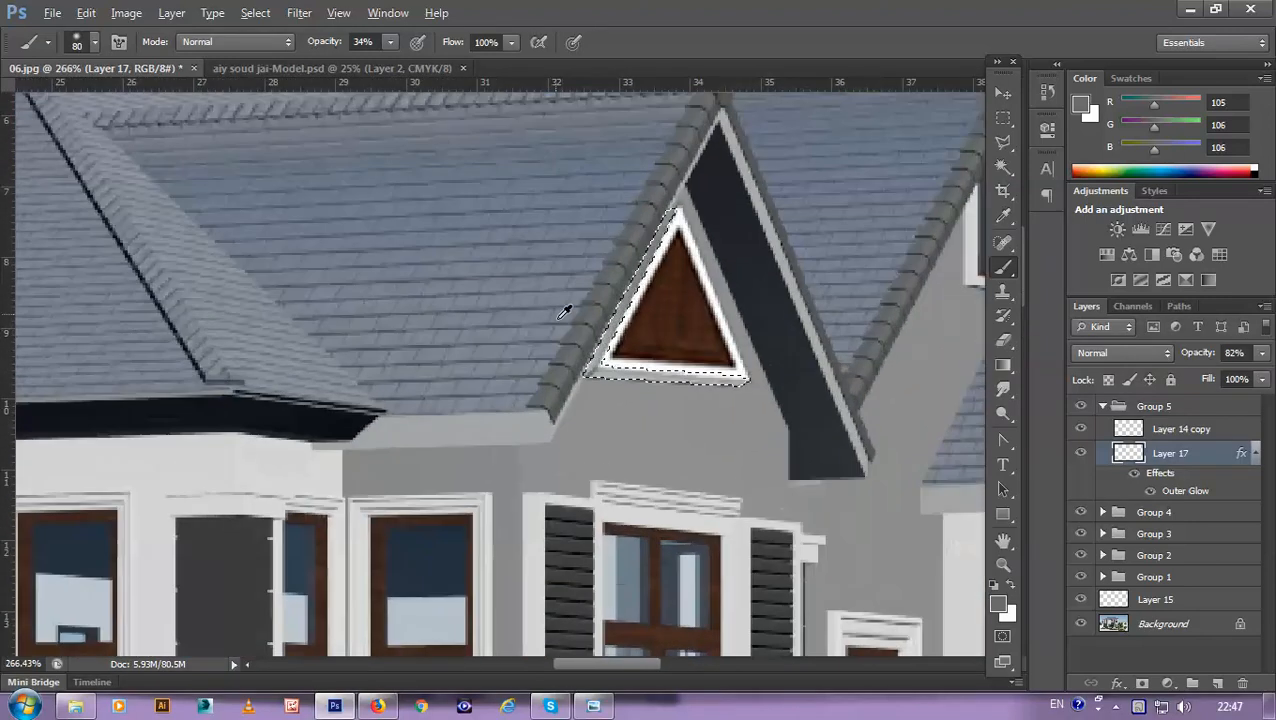
pyautogui.moveTo(654, 345); pyautogui.dragTo(631, 411)
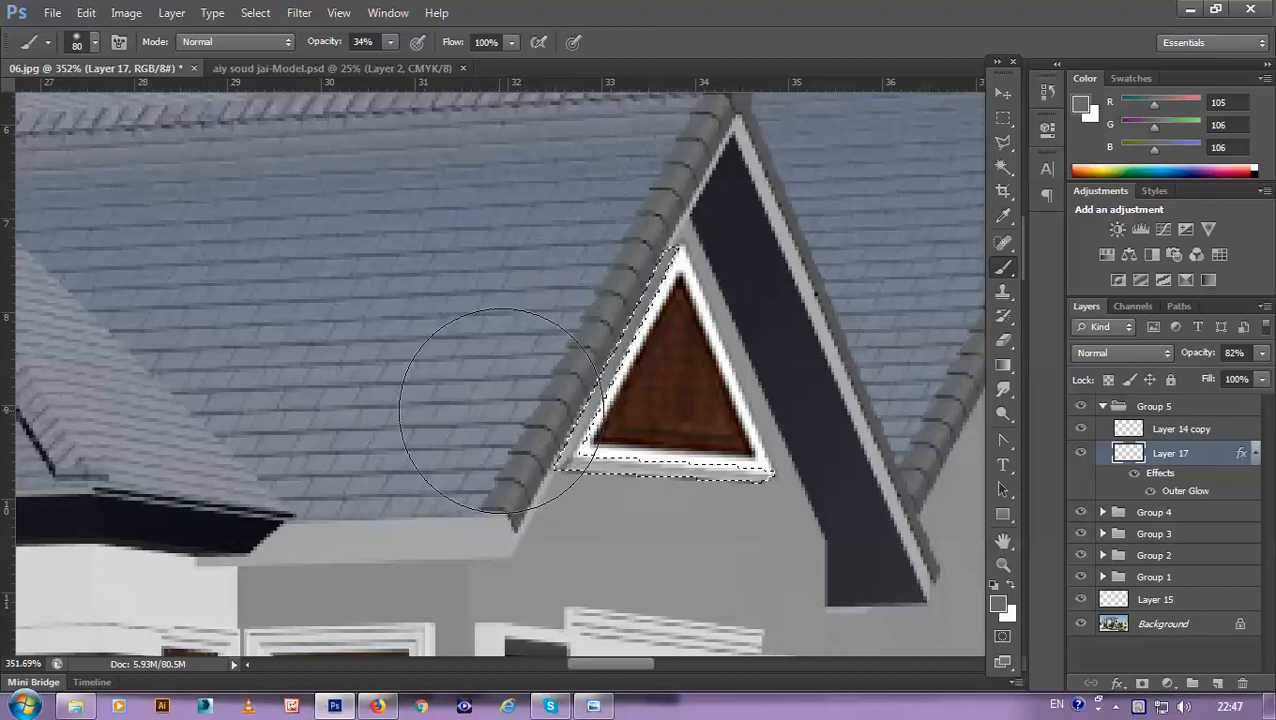
pyautogui.scroll(-2, 700, 332)
pyautogui.scroll(-2, 700, 332)
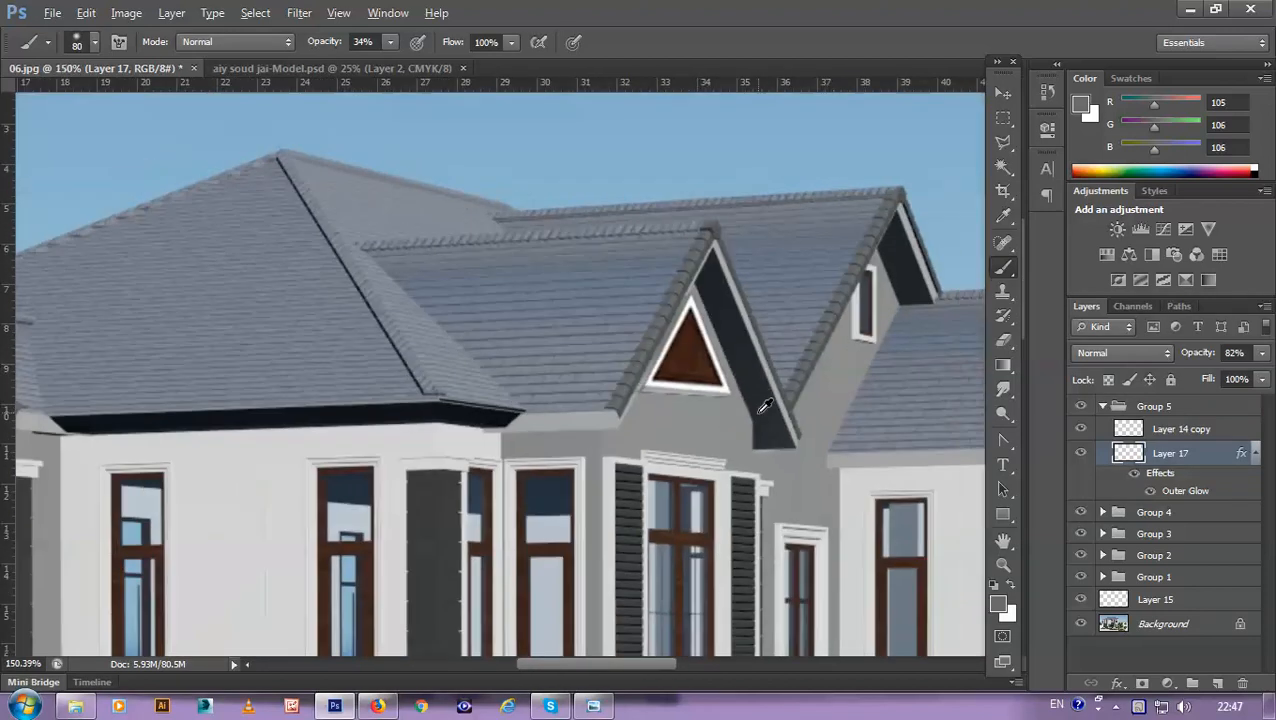
pyautogui.scroll(4, 765, 405)
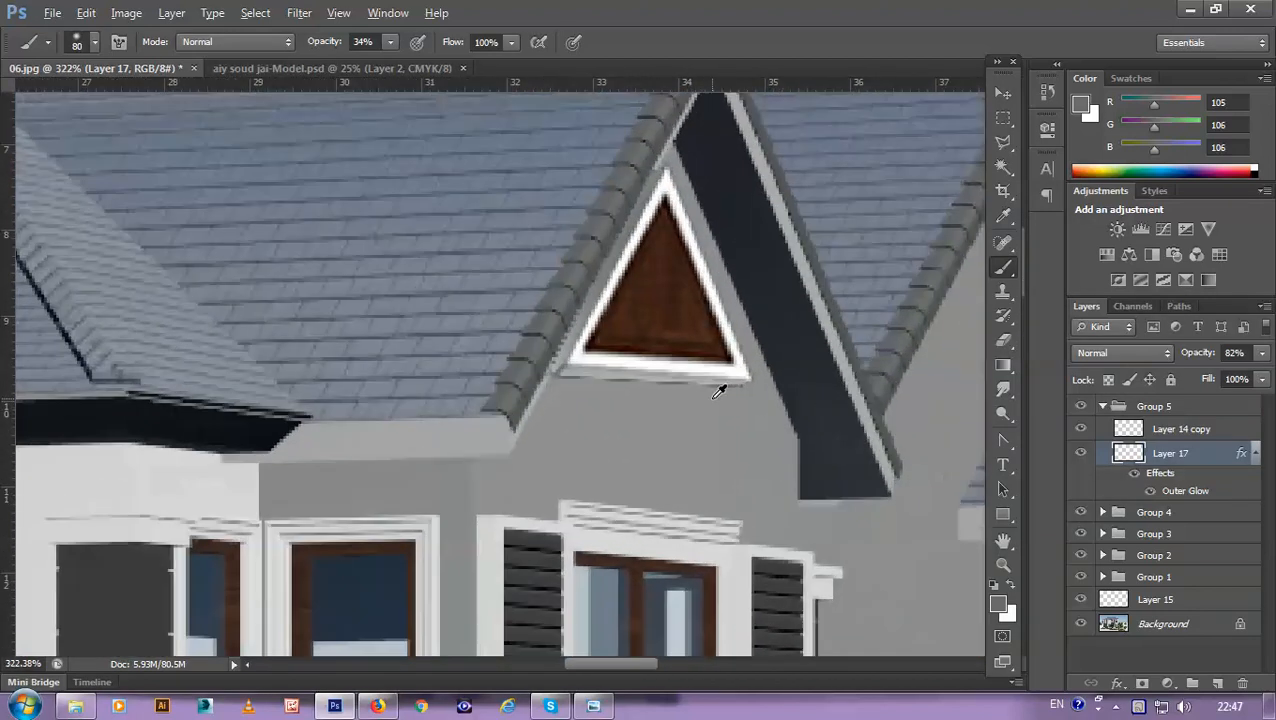
pyautogui.scroll(5, 718, 391)
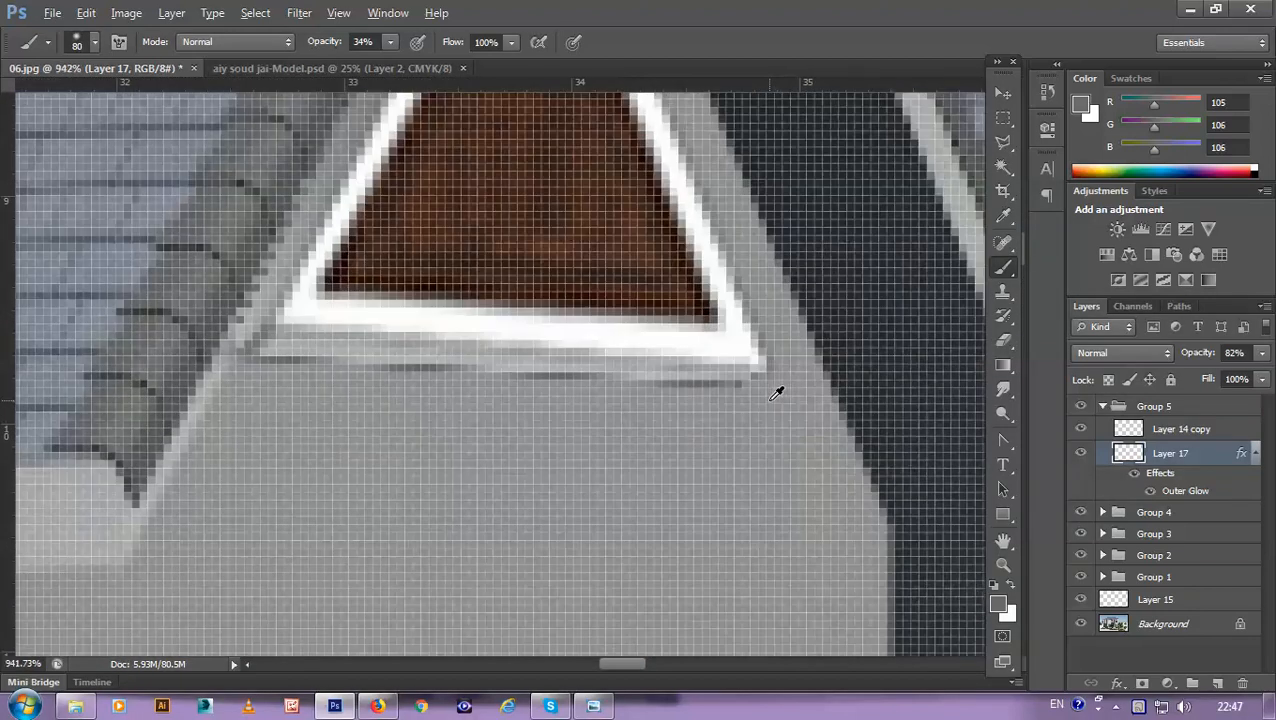
pyautogui.scroll(-6, 769, 360)
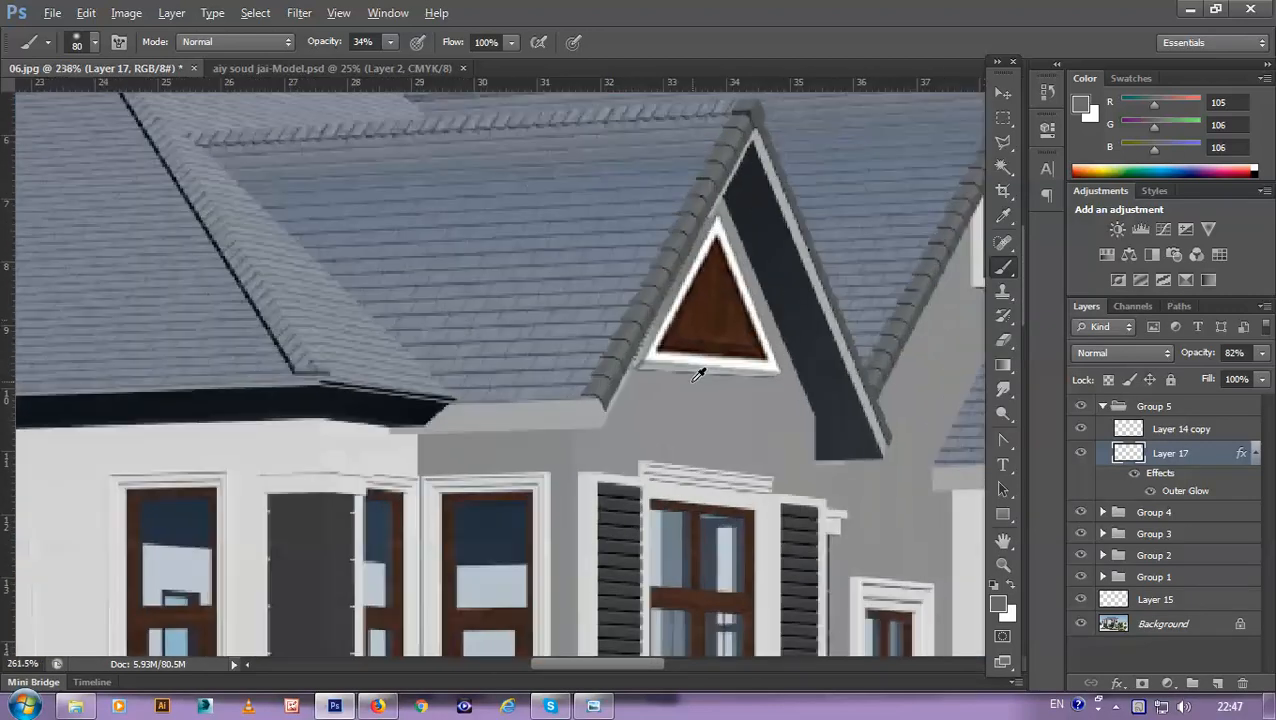
pyautogui.scroll(4, 690, 375)
pyautogui.scroll(1, 675, 377)
pyautogui.scroll(-4, 698, 372)
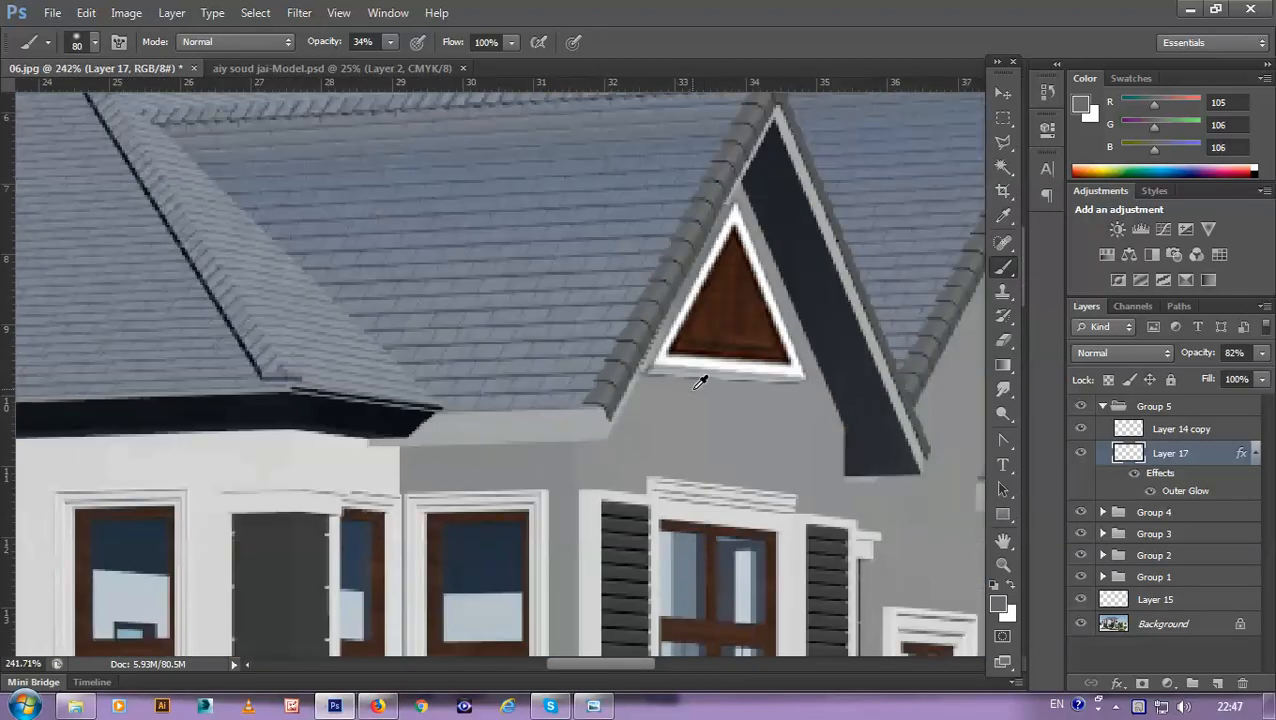
pyautogui.scroll(3, 700, 390)
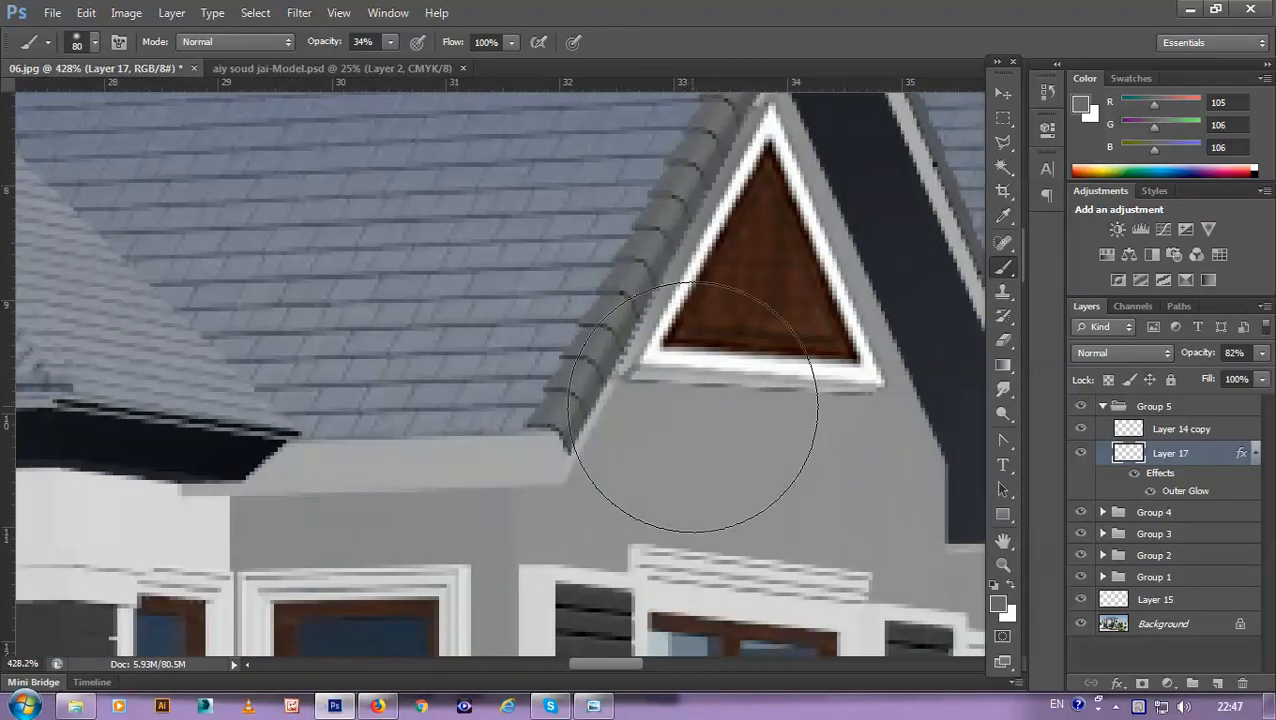
# Step: Try to trim the lower edge of the strip beneath the panel with a polygonal selection on Layer 17, and deselect
pyautogui.press('l')
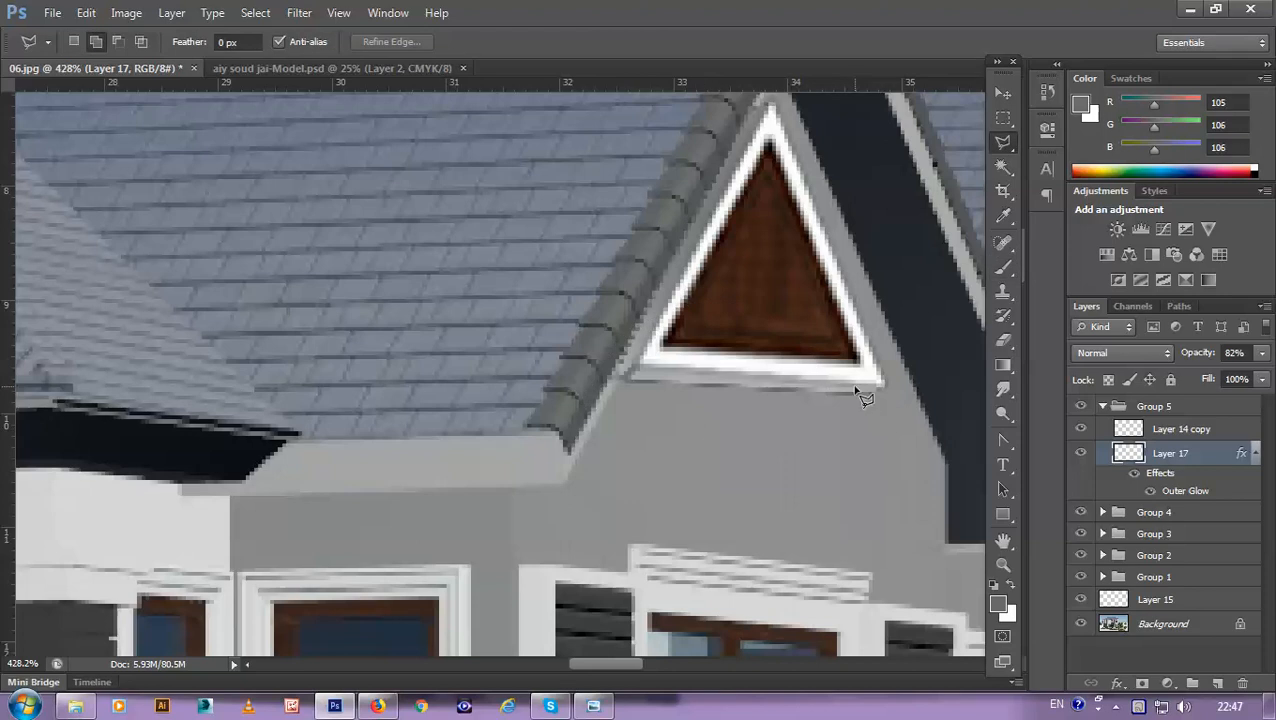
pyautogui.click(874, 395)
pyautogui.click(601, 378)
pyautogui.click(590, 419)
pyautogui.click(730, 437)
pyautogui.doubleClick(868, 425)
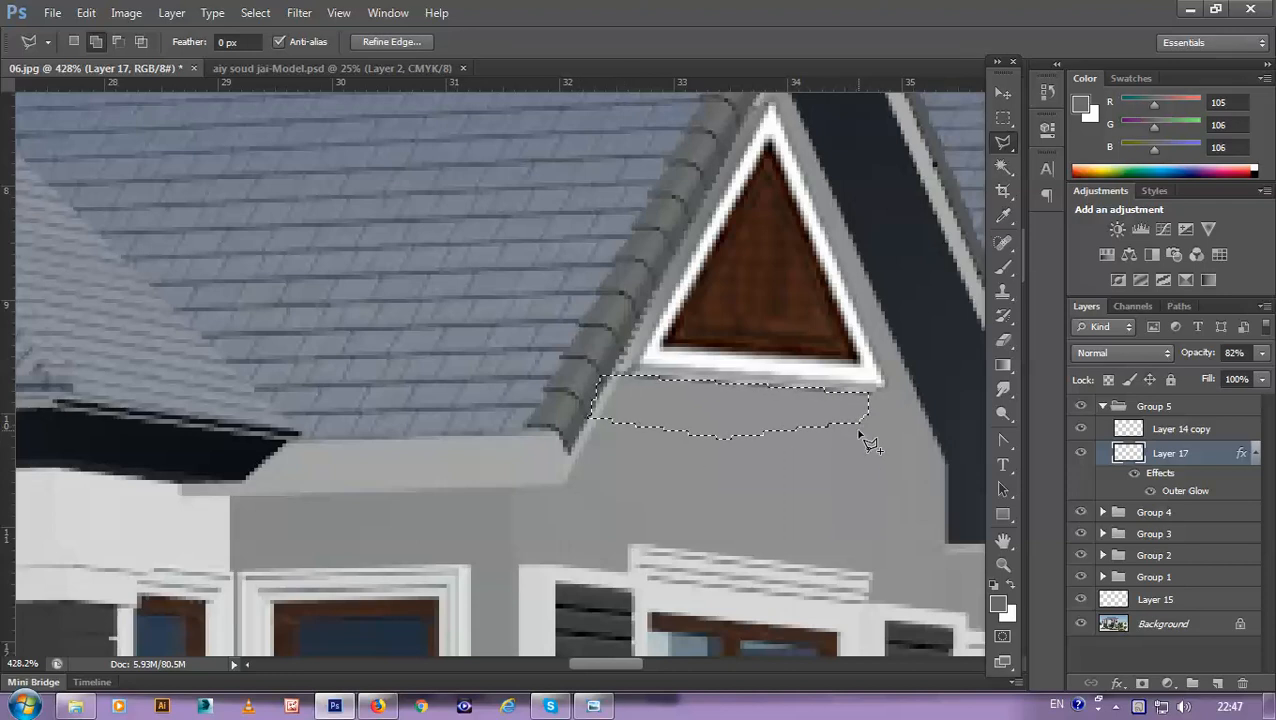
pyautogui.hotkey('ctrl', 'd')
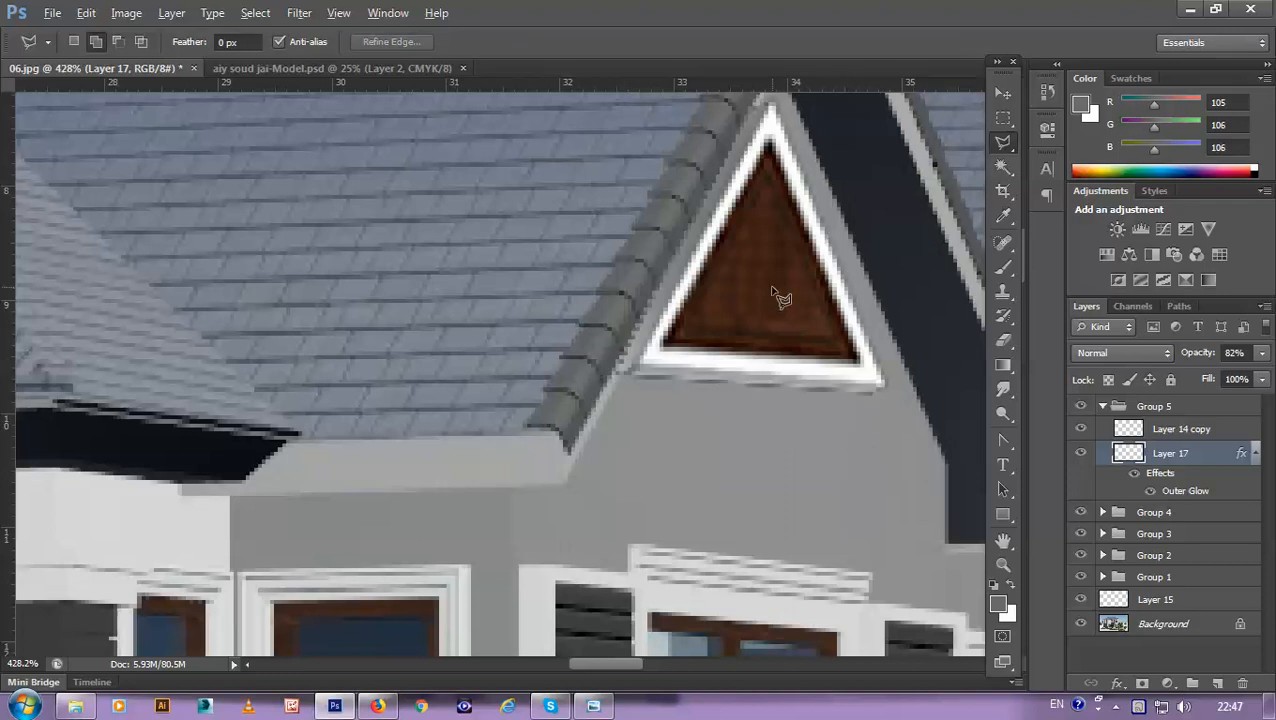
# Step: Collapse Group 5 and duplicate the whole group with its framed wood panel and edge strips
pyautogui.scroll(-5, 778, 292)
pyautogui.scroll(-4, 838, 368)
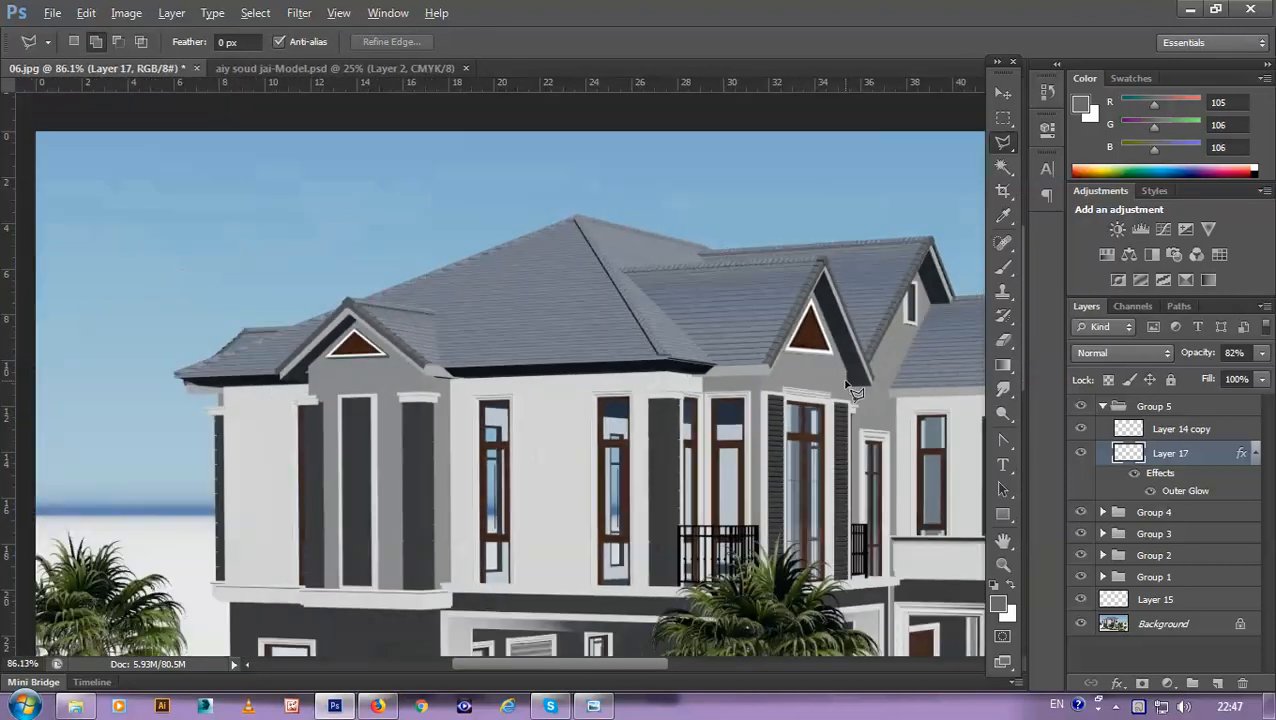
pyautogui.moveTo(860, 393); pyautogui.dragTo(598, 372)
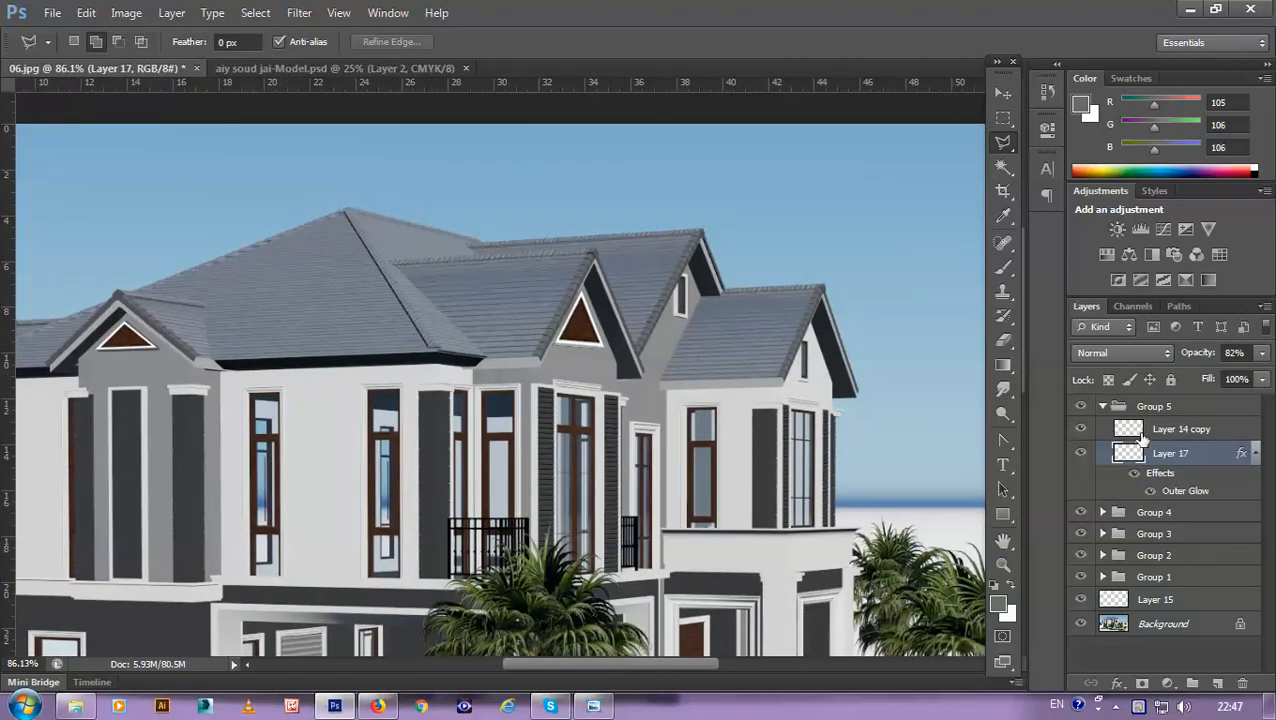
pyautogui.click(1181, 436)
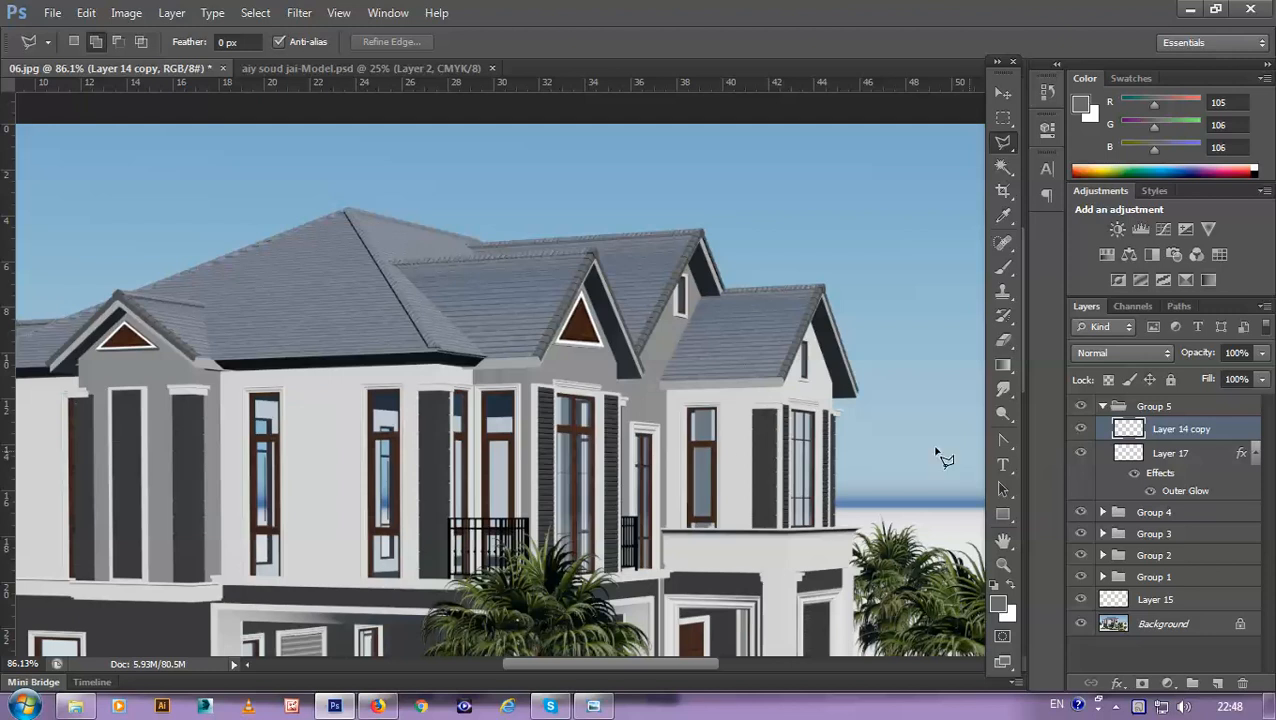
pyautogui.scroll(2, 668, 345)
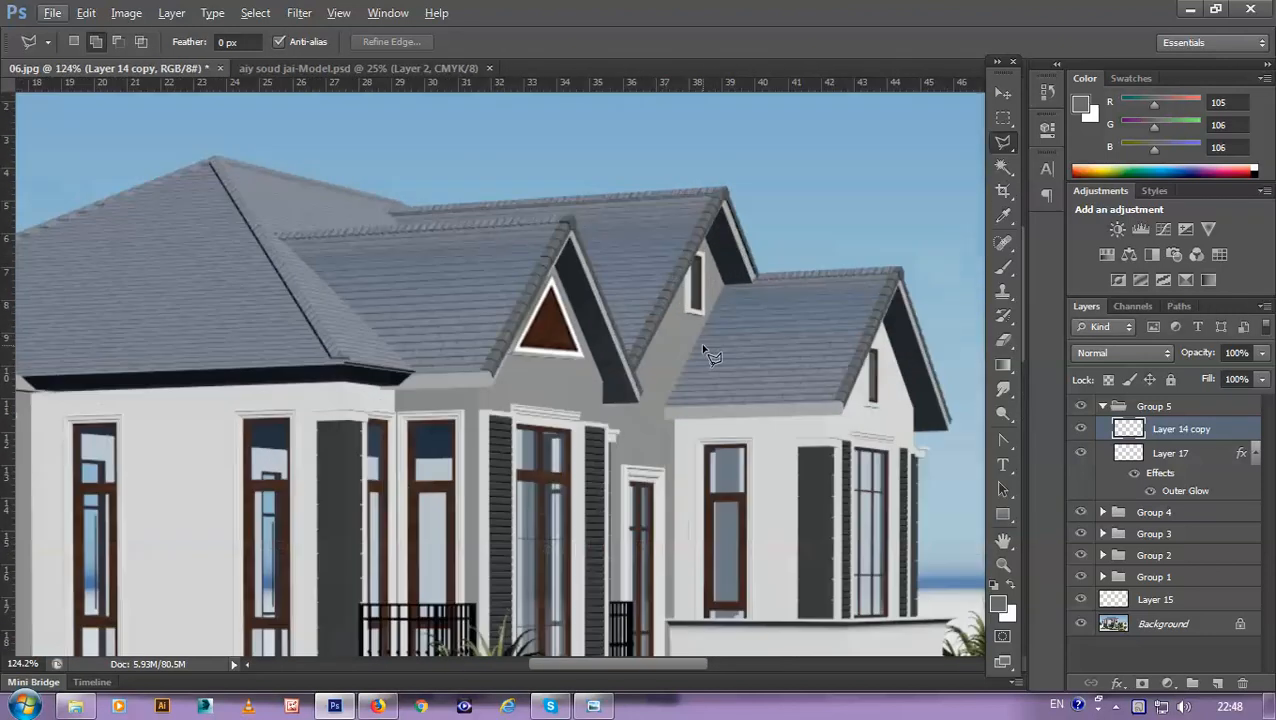
pyautogui.hscroll(2, 931, 390)
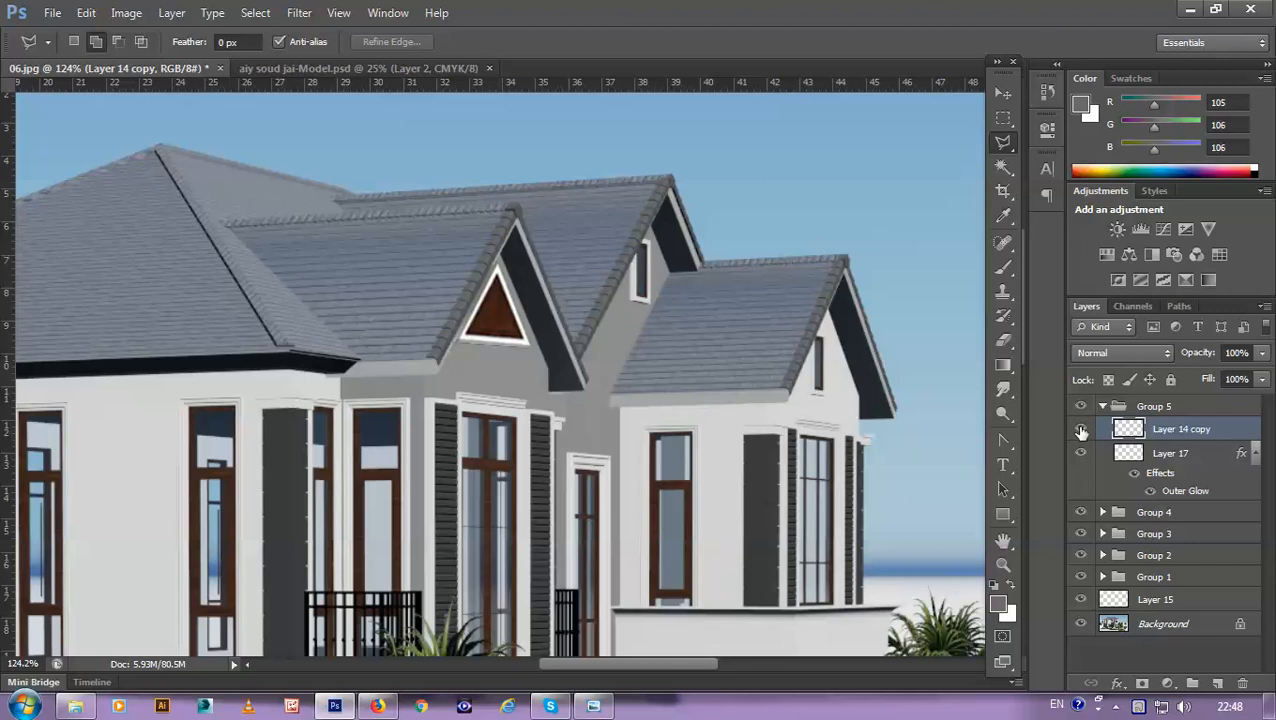
pyautogui.click(1102, 407)
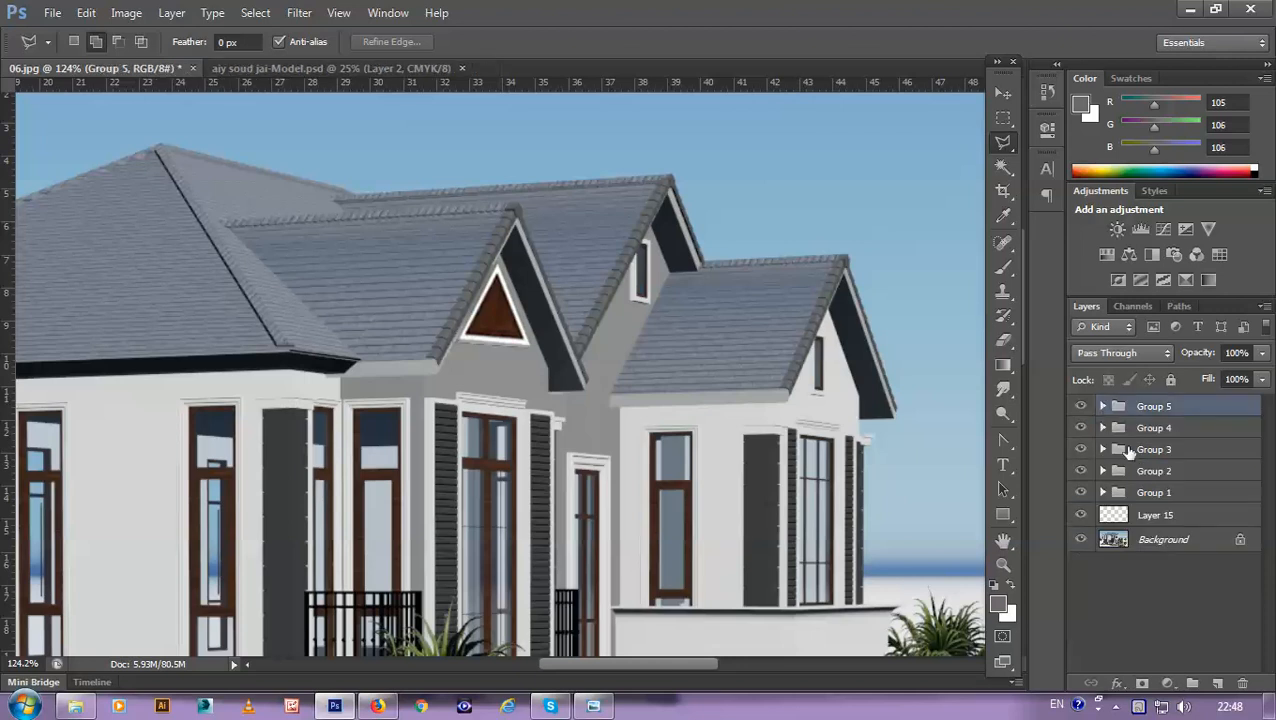
pyautogui.click(1158, 522)
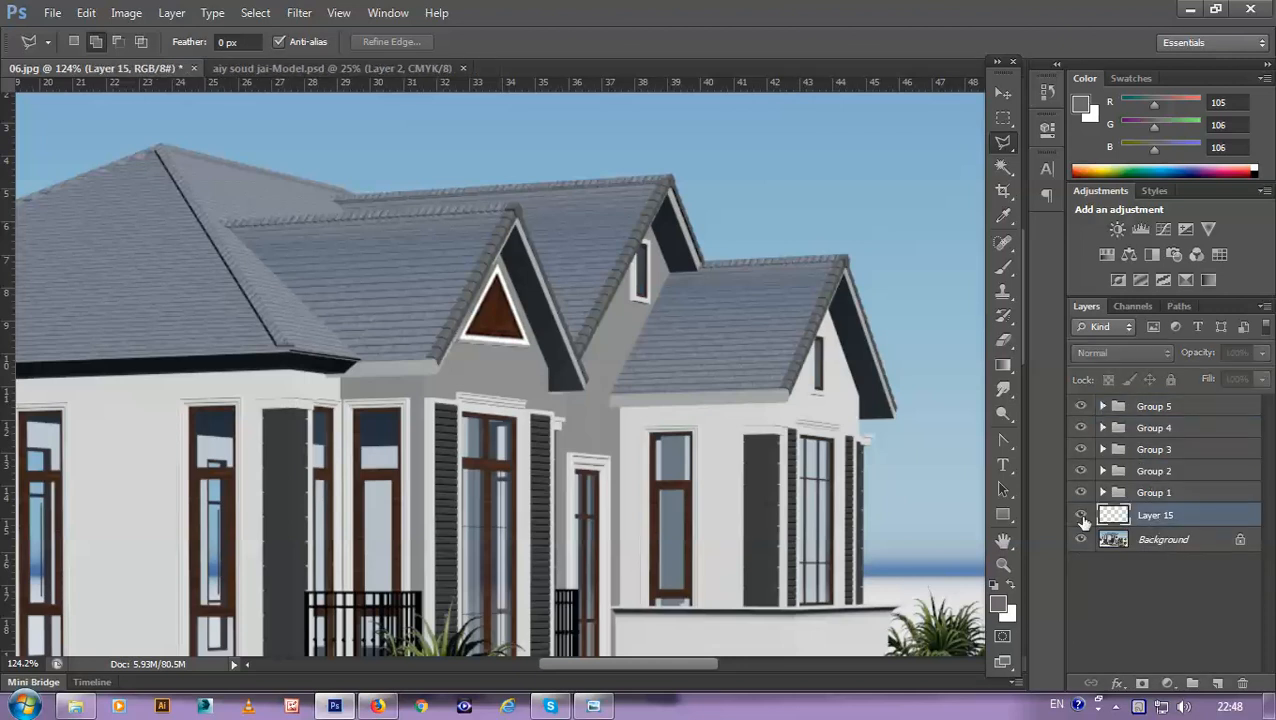
pyautogui.click(1171, 410)
pyautogui.moveTo(1180, 416); pyautogui.dragTo(1217, 683)
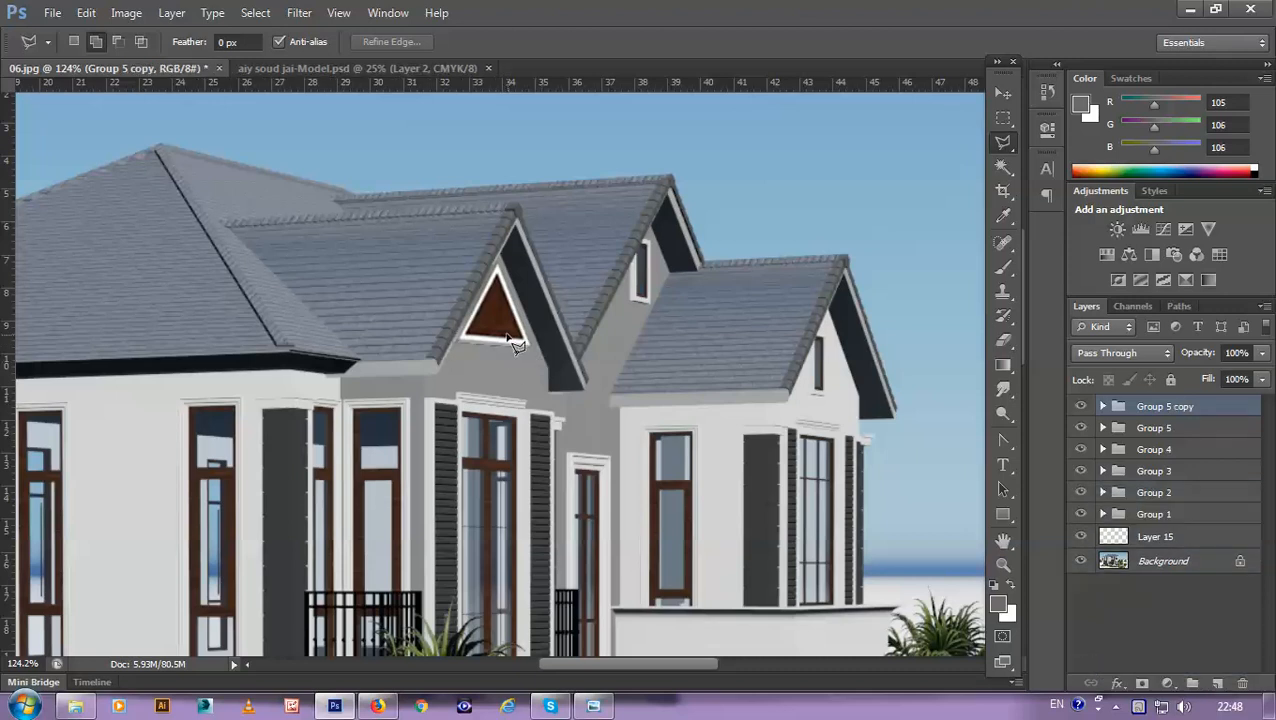
# Step: Duplicate the panel group once more and place the new copy over the narrow window on the grey rear gable
pyautogui.scroll(2, 513, 341)
pyautogui.press('v')
pyautogui.moveTo(486, 318)
pyautogui.mouseDown()
pyautogui.moveTo(686, 297)
pyautogui.moveTo(662, 280)
pyautogui.mouseUp()
pyautogui.hotkey('ctrl', 'j')
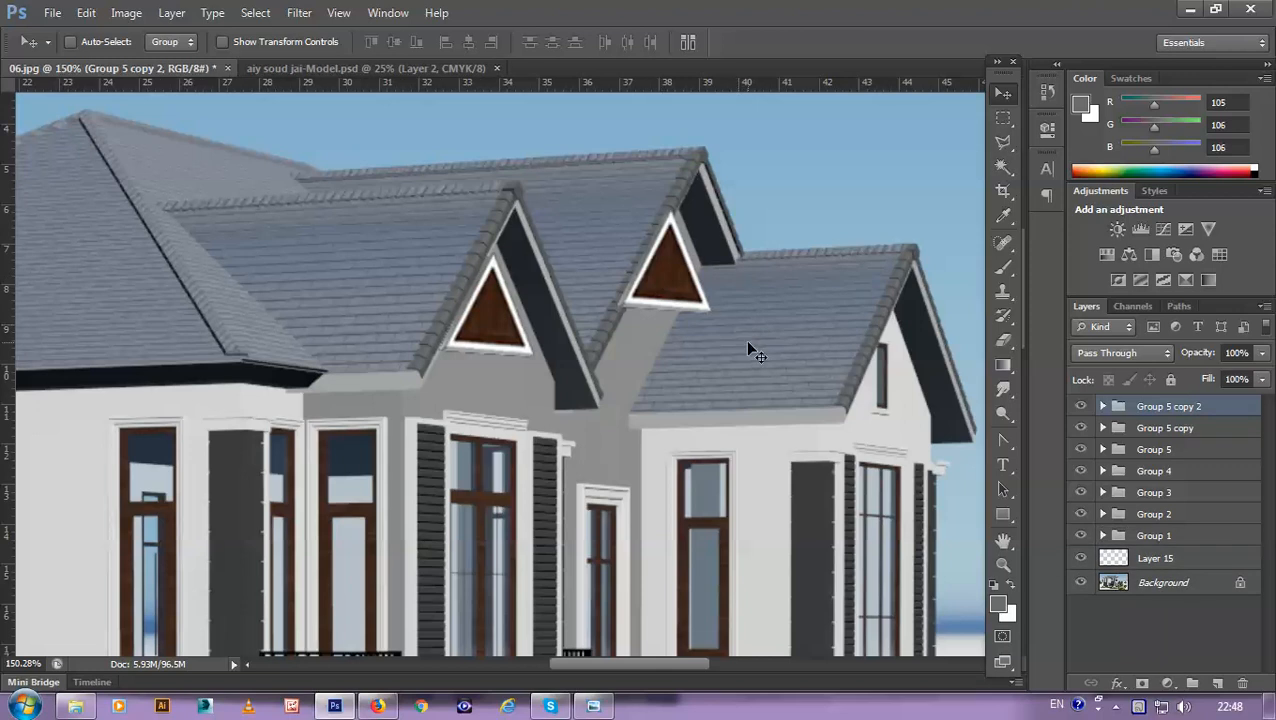
# Step: Scale the Group 5 copy 2 panel to about 88% and position it against the roof edge of the rear grey gable
pyautogui.hotkey('ctrl', 't')
pyautogui.moveTo(707, 310); pyautogui.dragTo(686, 274)
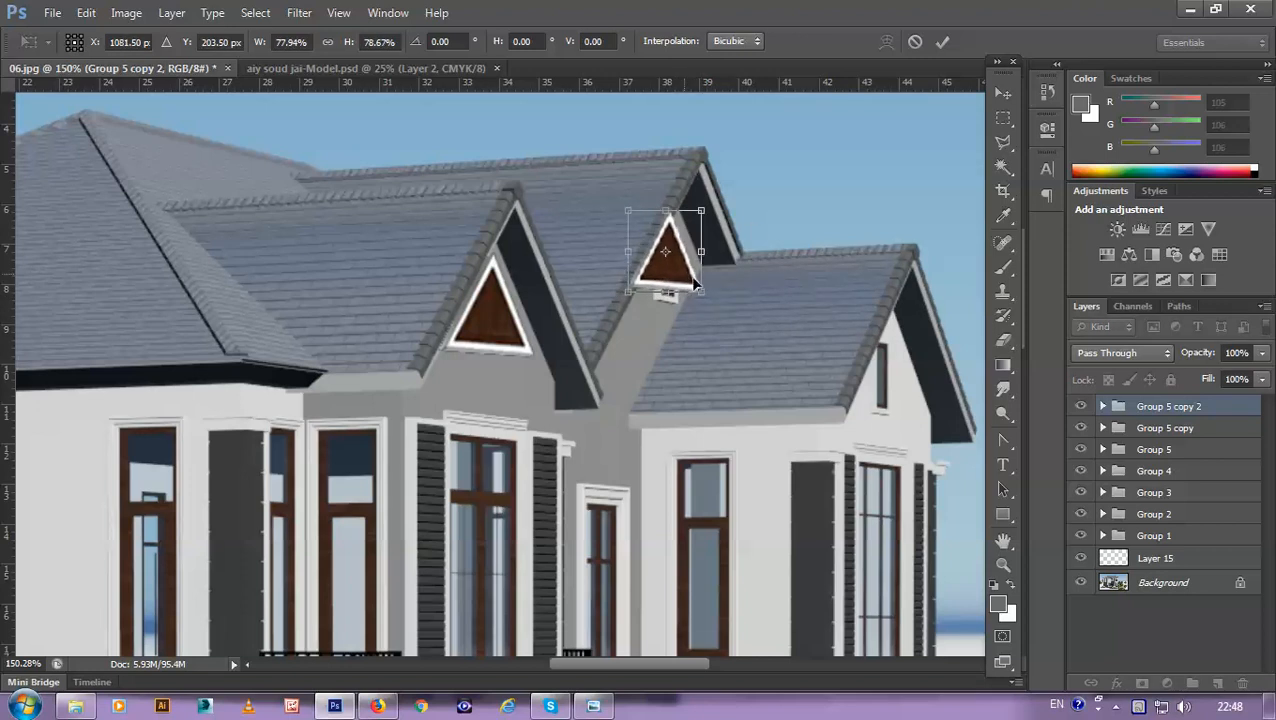
pyautogui.scroll(5, 720, 291)
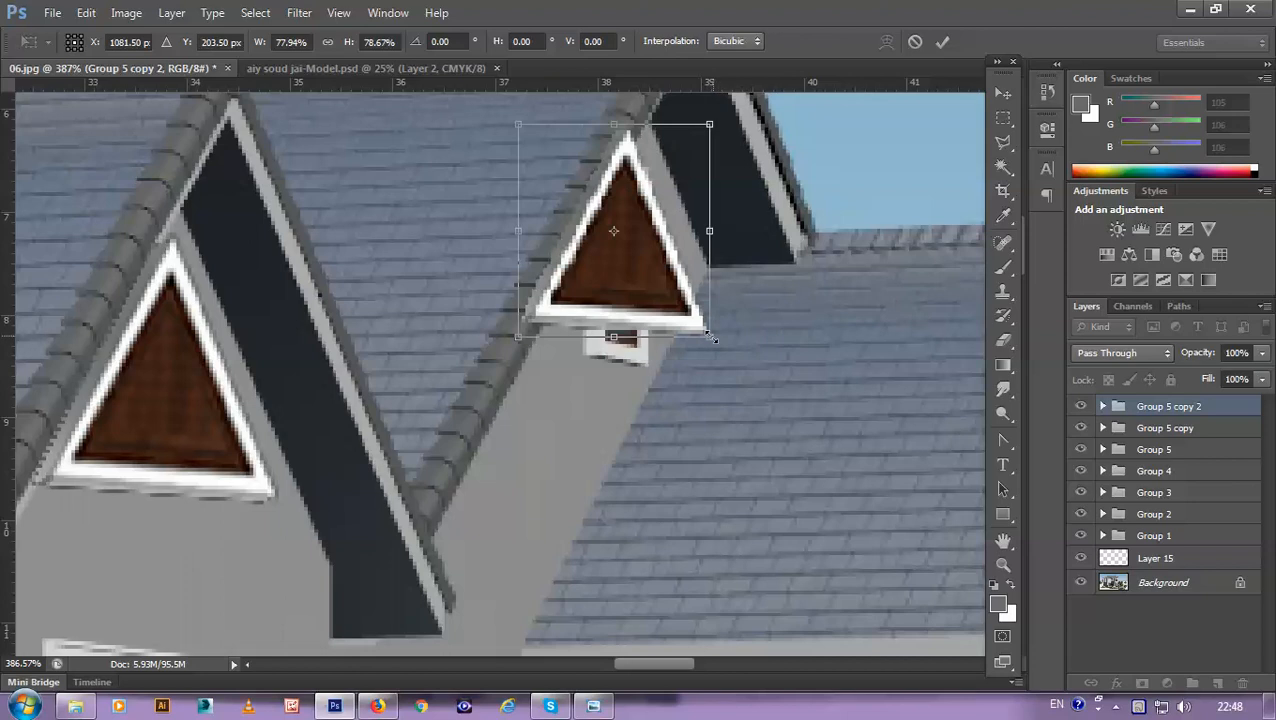
pyautogui.moveTo(676, 305); pyautogui.dragTo(648, 307)
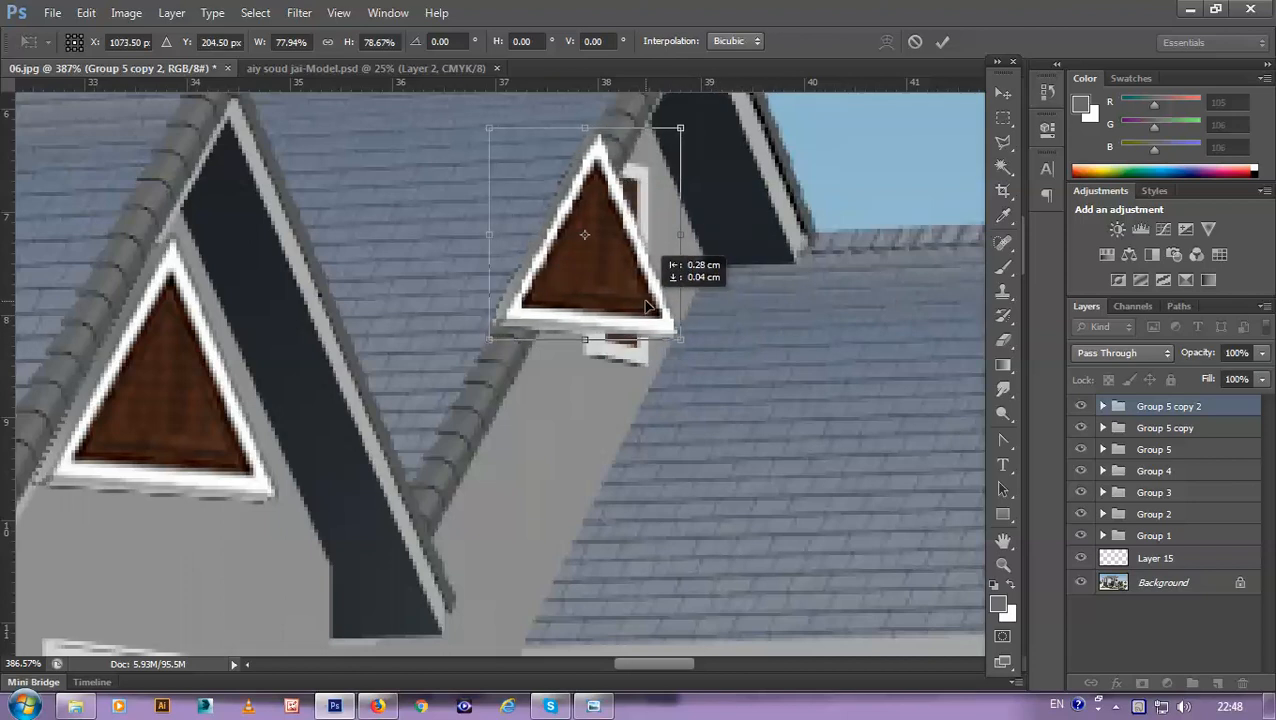
pyautogui.scroll(-6, 650, 310)
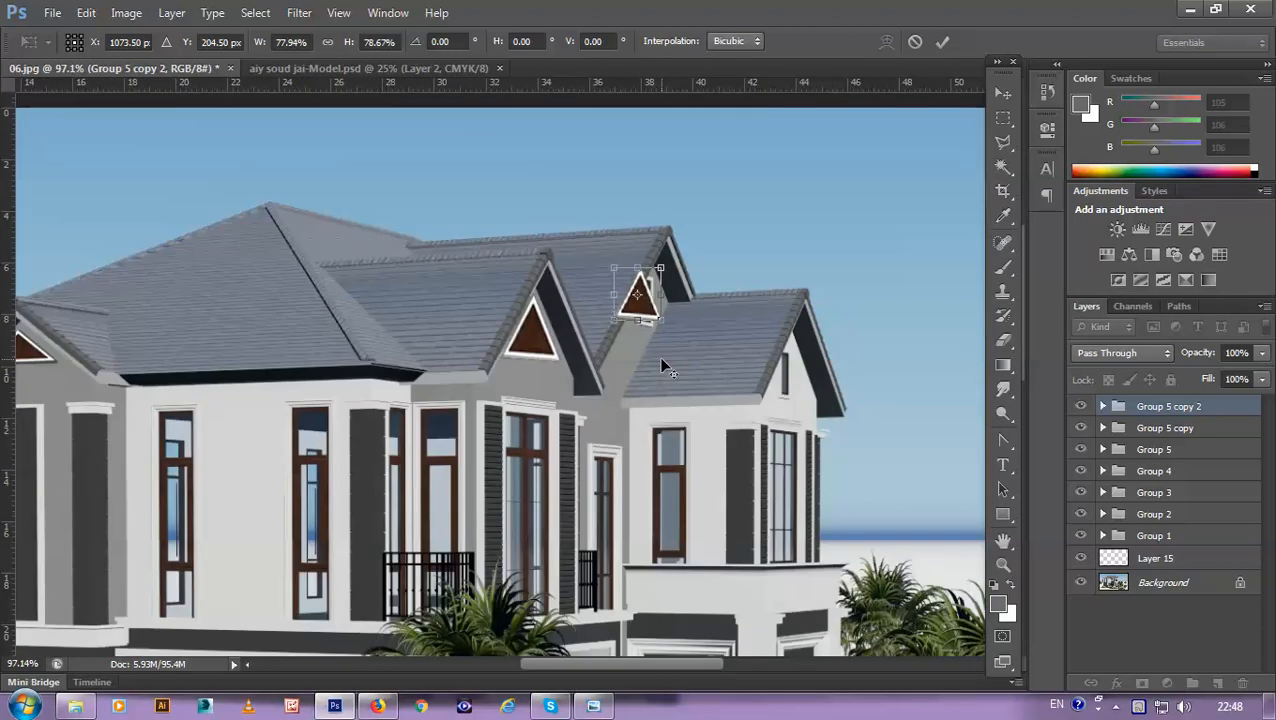
pyautogui.scroll(3, 655, 355)
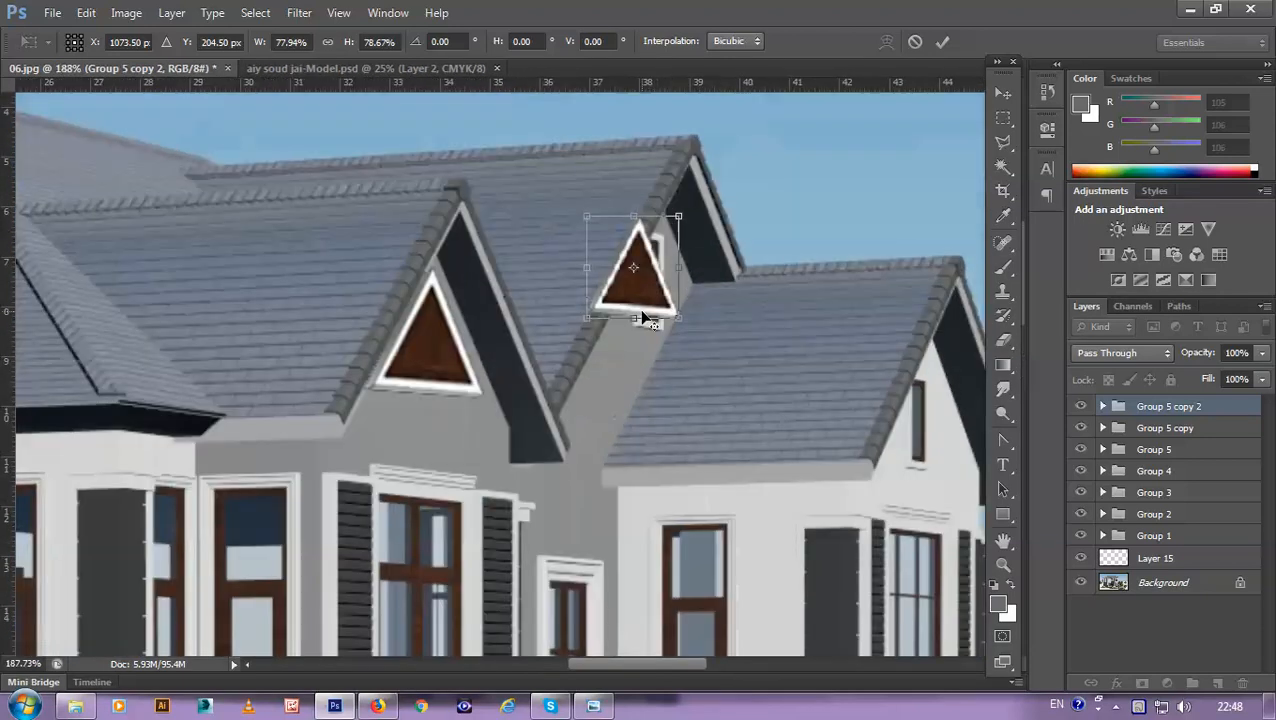
pyautogui.scroll(1, 645, 318)
pyautogui.scroll(3, 650, 318)
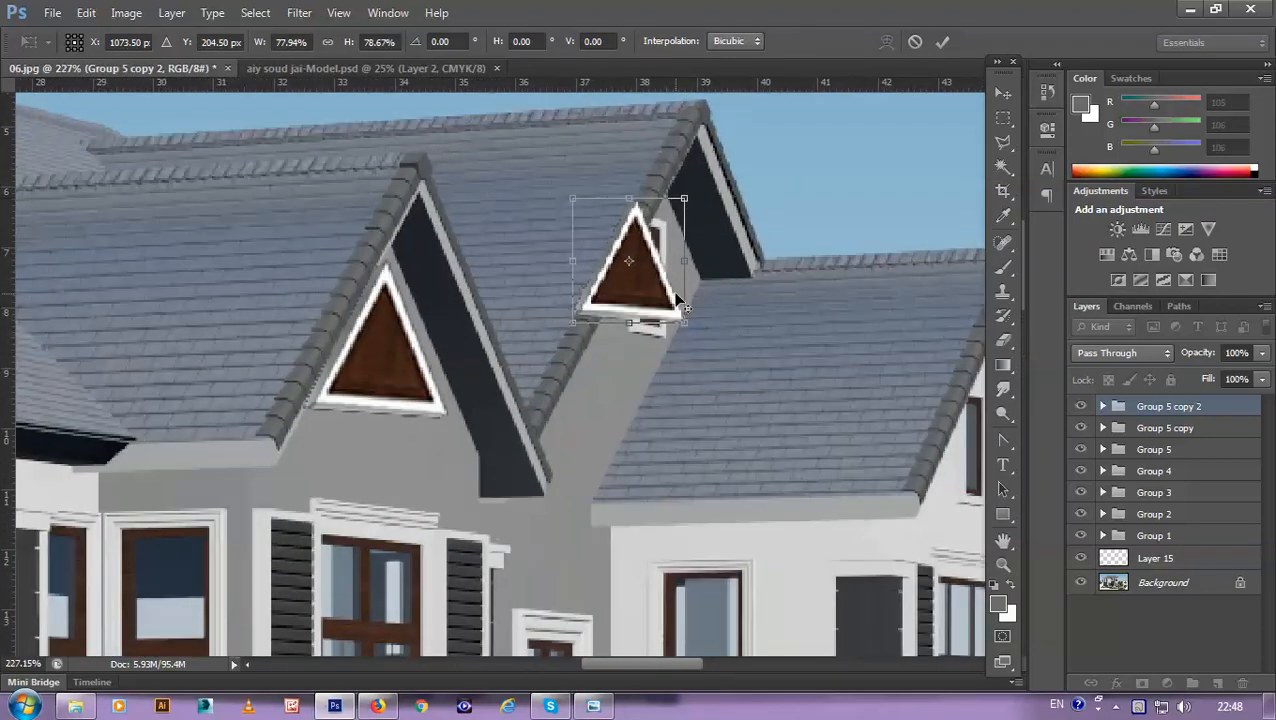
pyautogui.moveTo(550, 330); pyautogui.dragTo(530, 343)
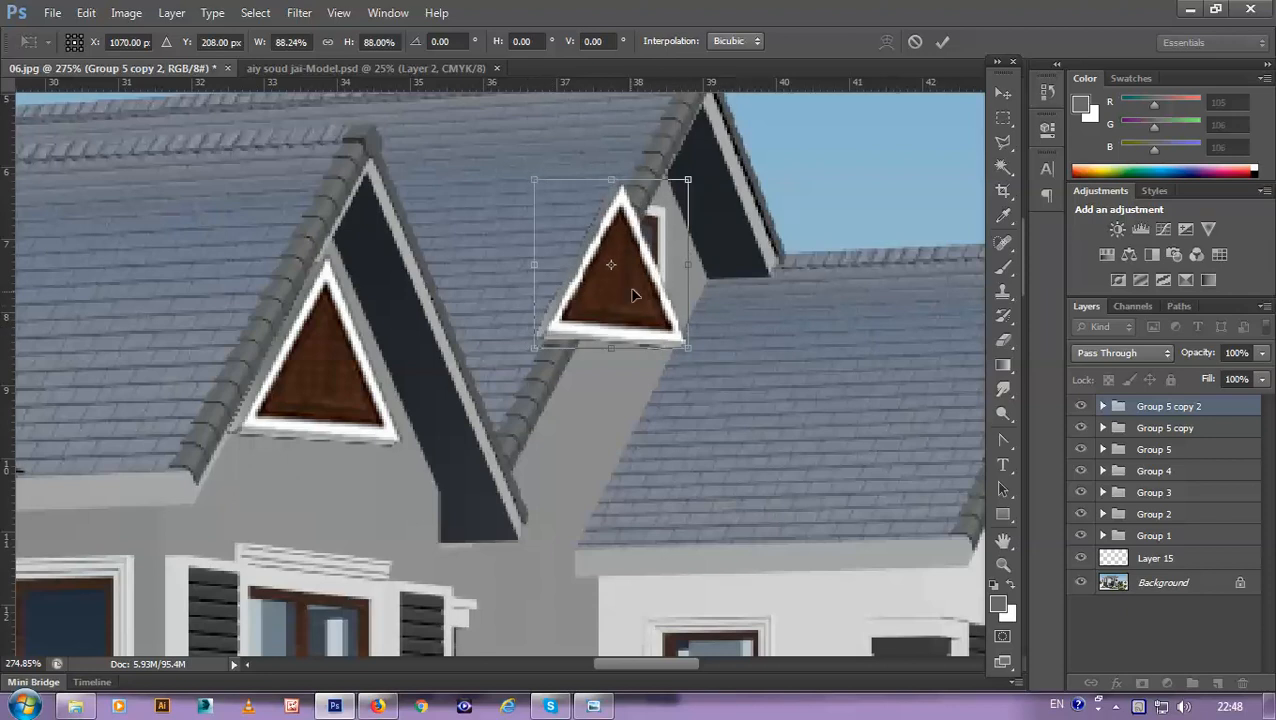
pyautogui.moveTo(643, 285); pyautogui.dragTo(645, 276)
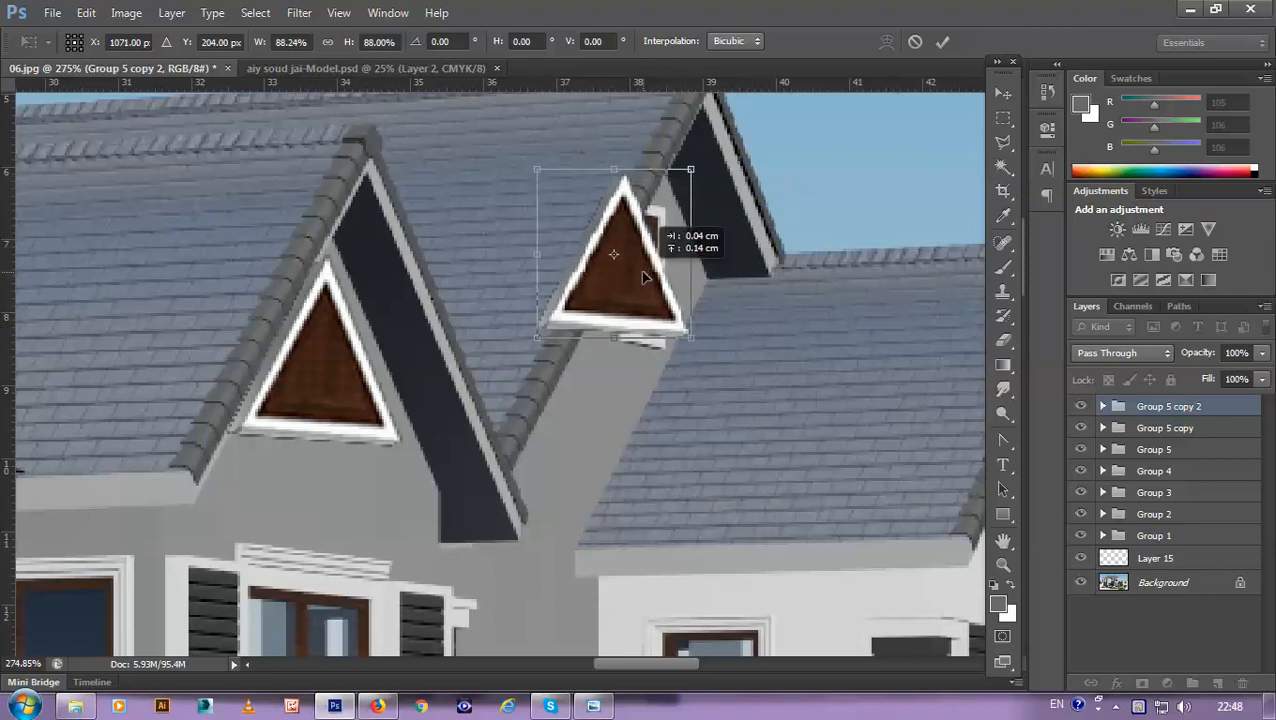
pyautogui.press('Return')
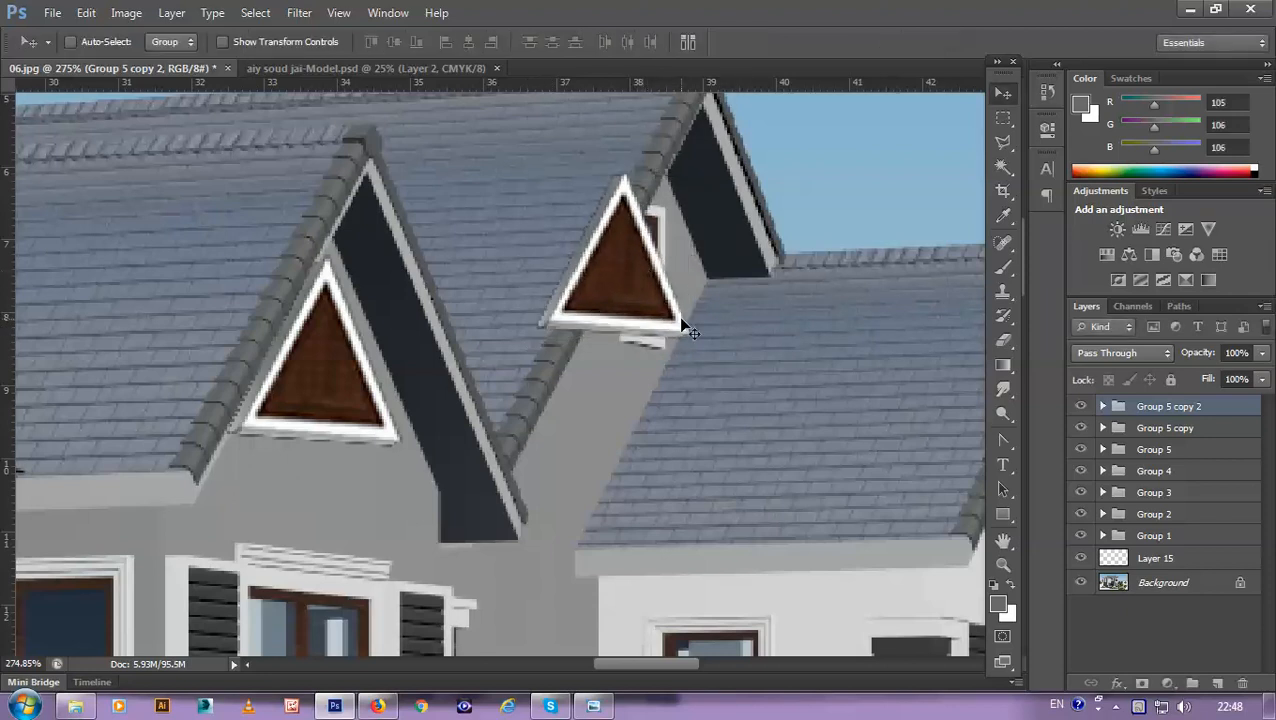
# Step: Shift the scaled panel slightly left and down so it overlaps the roof edge and the bottom of the narrow window
pyautogui.moveTo(669, 322); pyautogui.dragTo(661, 321)
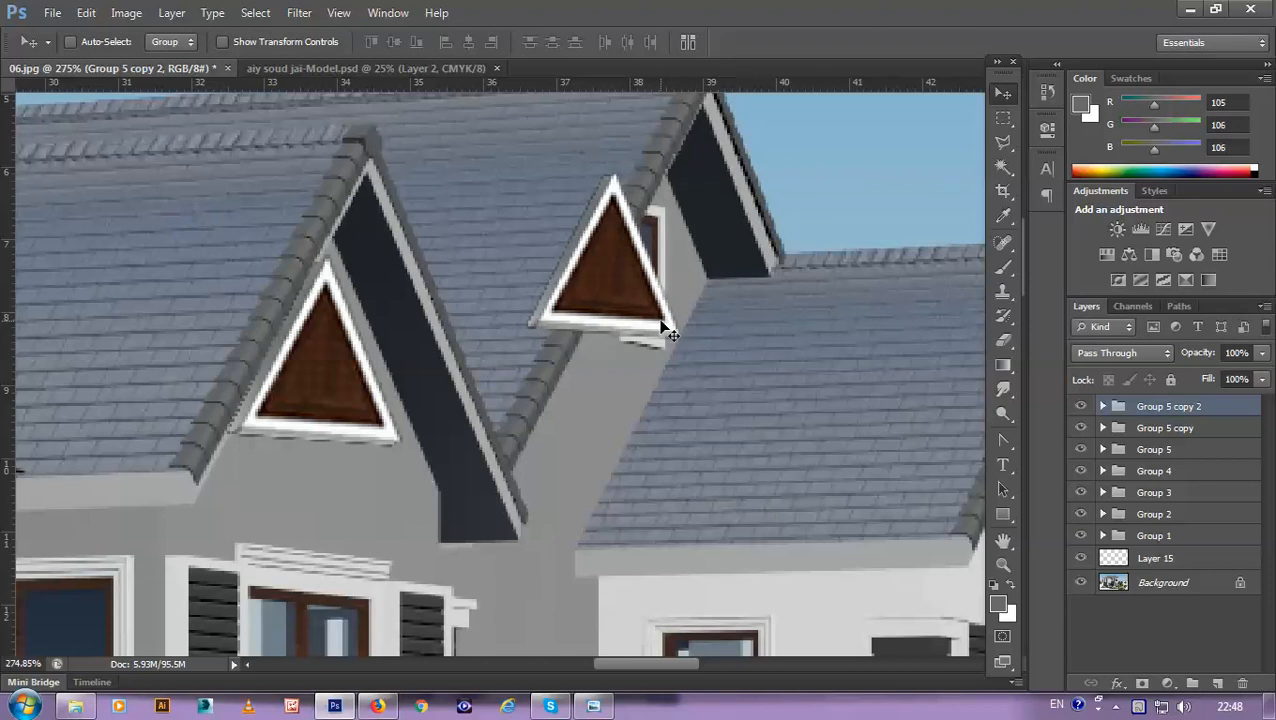
pyautogui.press('Down')
pyautogui.press('Down')
pyautogui.press('Down')
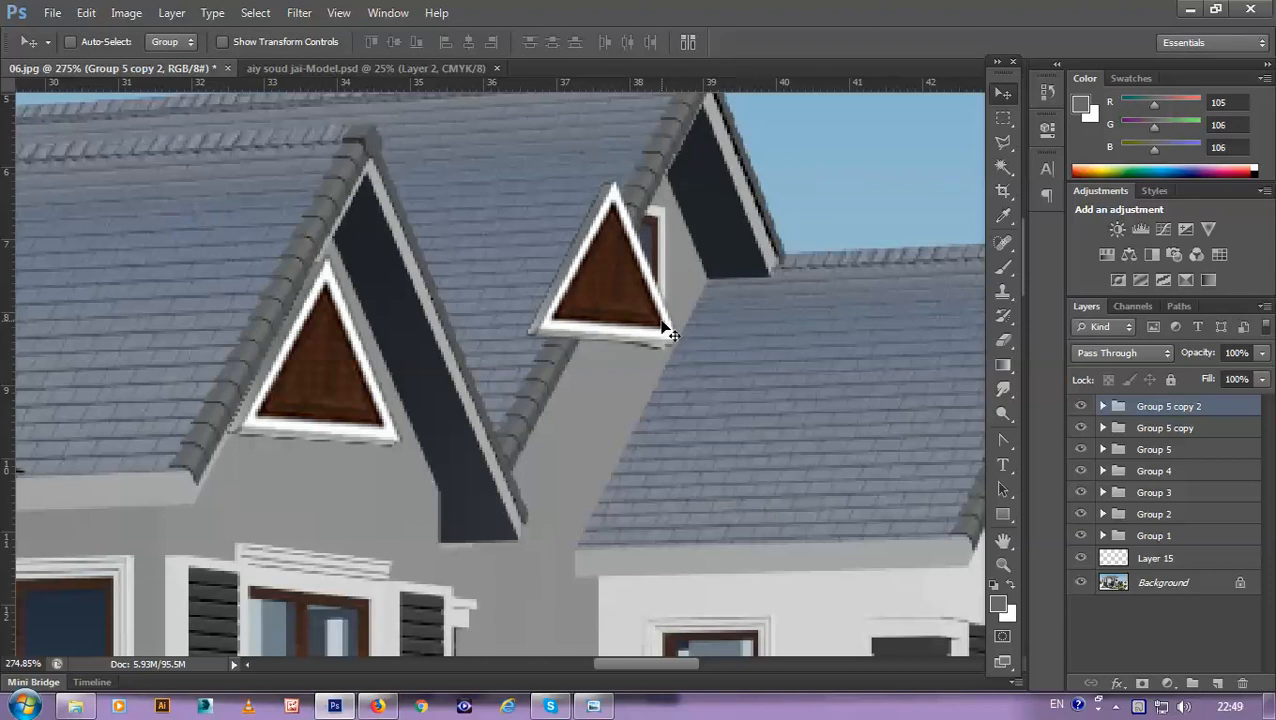
pyautogui.scroll(-6, 588, 292)
pyautogui.scroll(5, 600, 312)
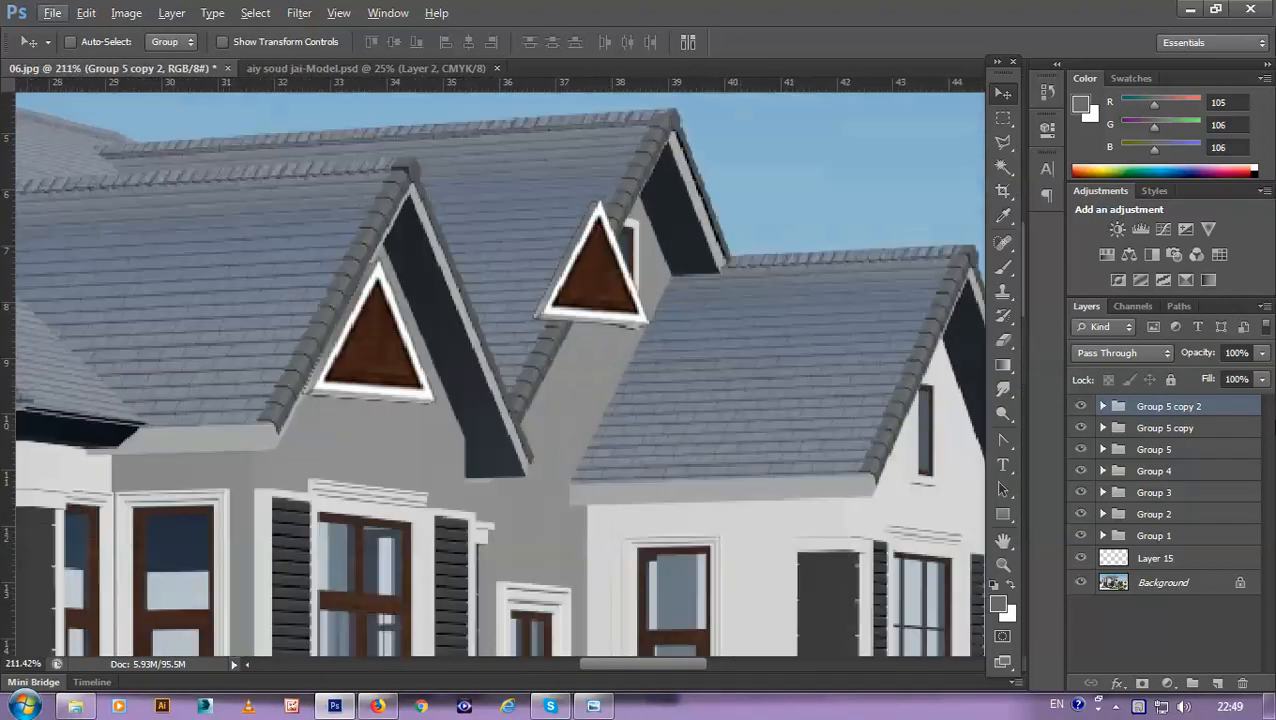
# Step: Lower the opacity of Group 5 copy 2 to 44% and outline the panel part overlapping the roof tiles with a polygonal selection
pyautogui.click(1261, 357)
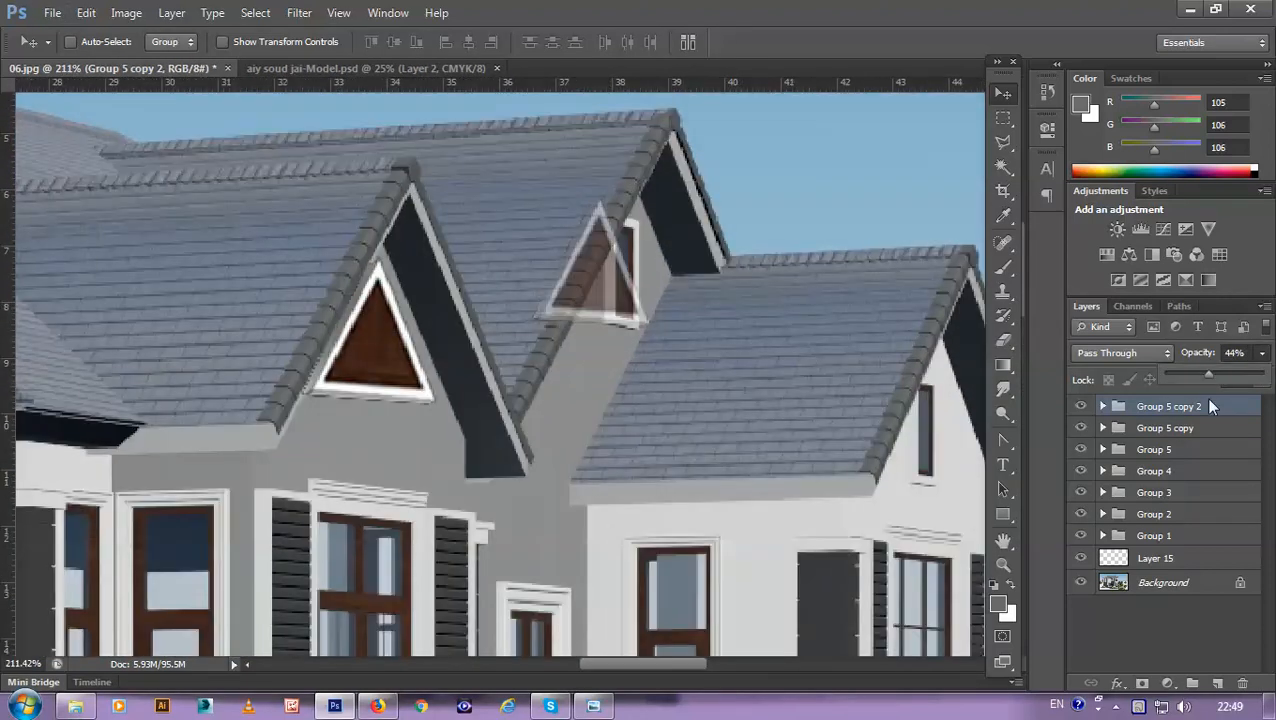
pyautogui.scroll(3, 645, 289)
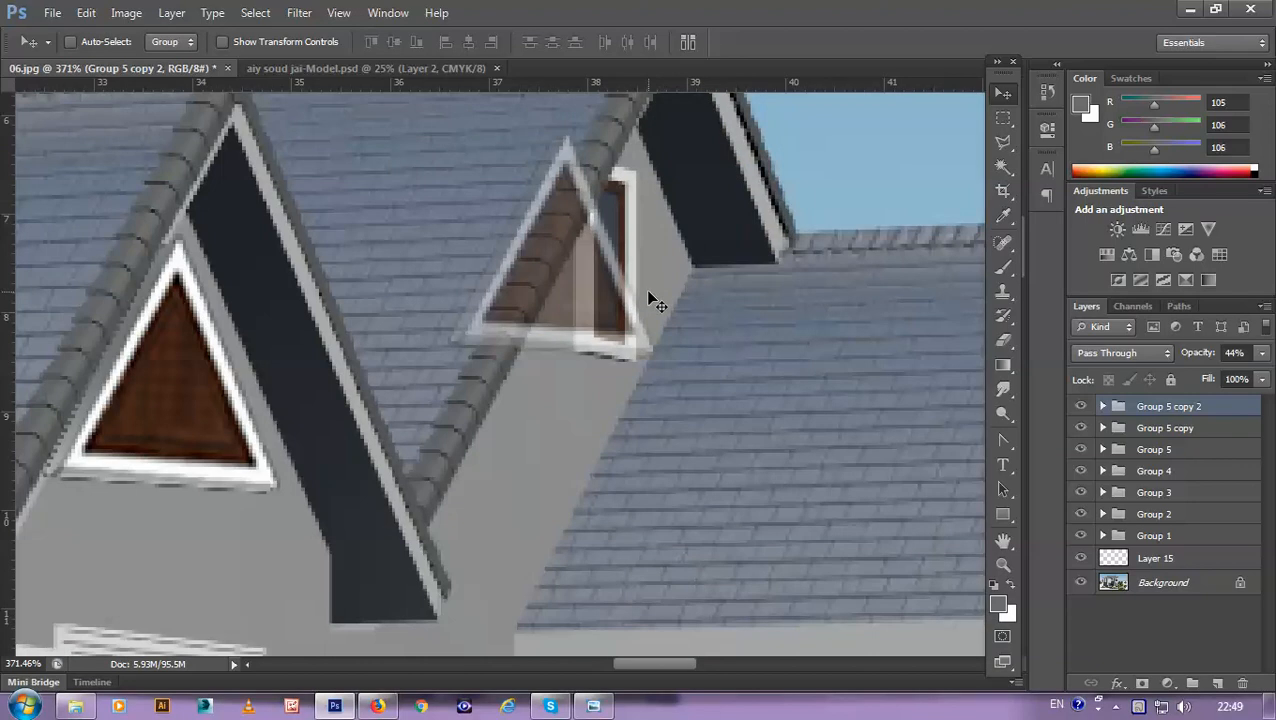
pyautogui.press('l')
pyautogui.click(508, 370)
pyautogui.click(636, 137)
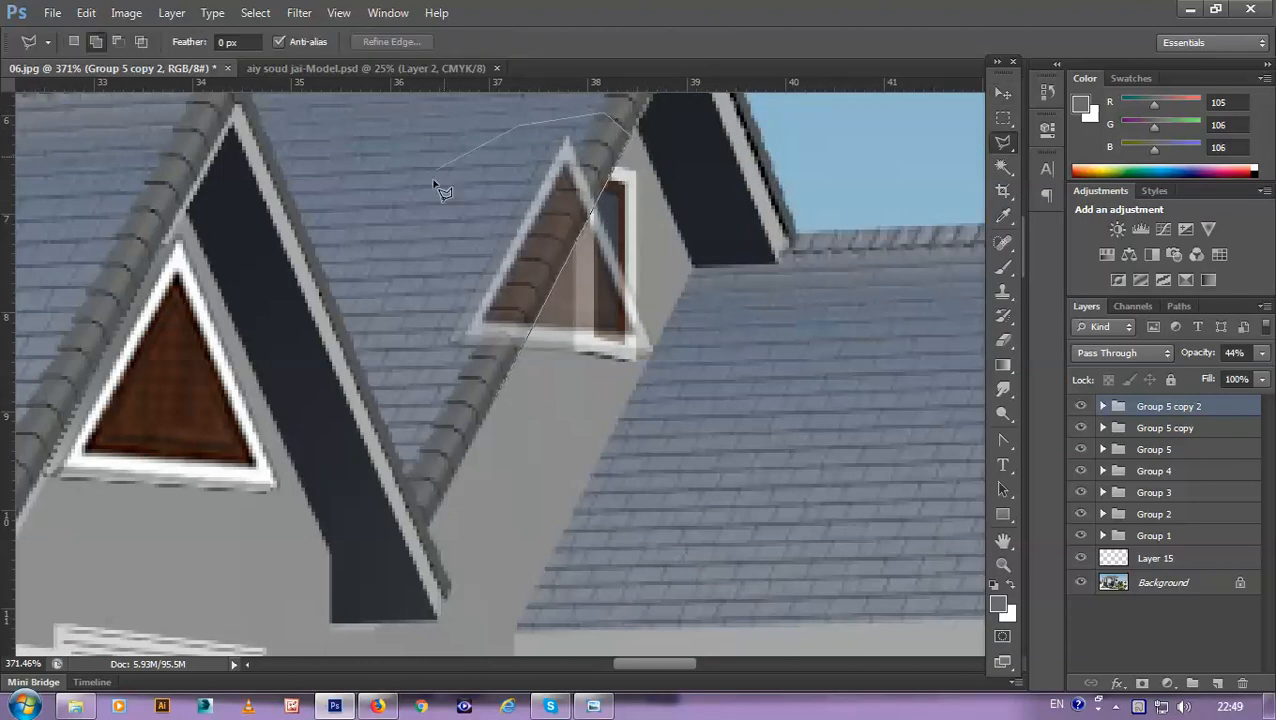
pyautogui.click(490, 392)
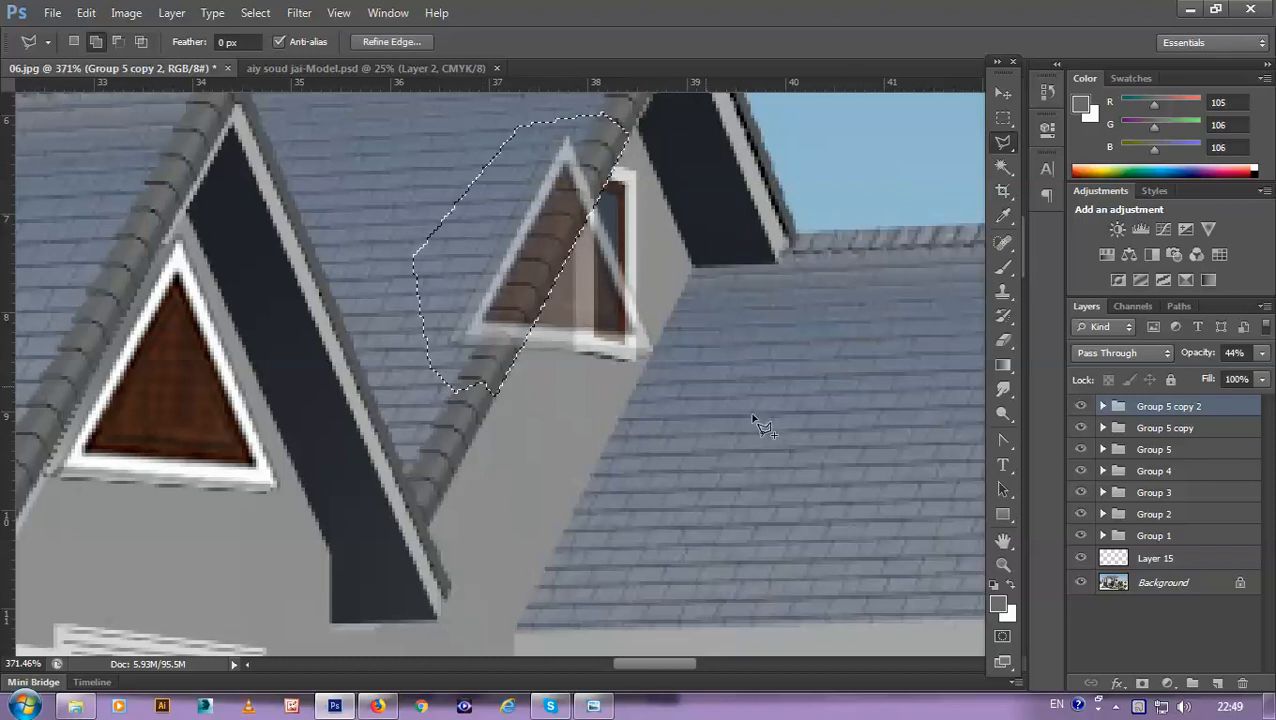
# Step: Delete the outlined roof overlap from Layer 14 copy and Layer 17 inside Group 5 copy 2, and deselect
pyautogui.press('Delete')
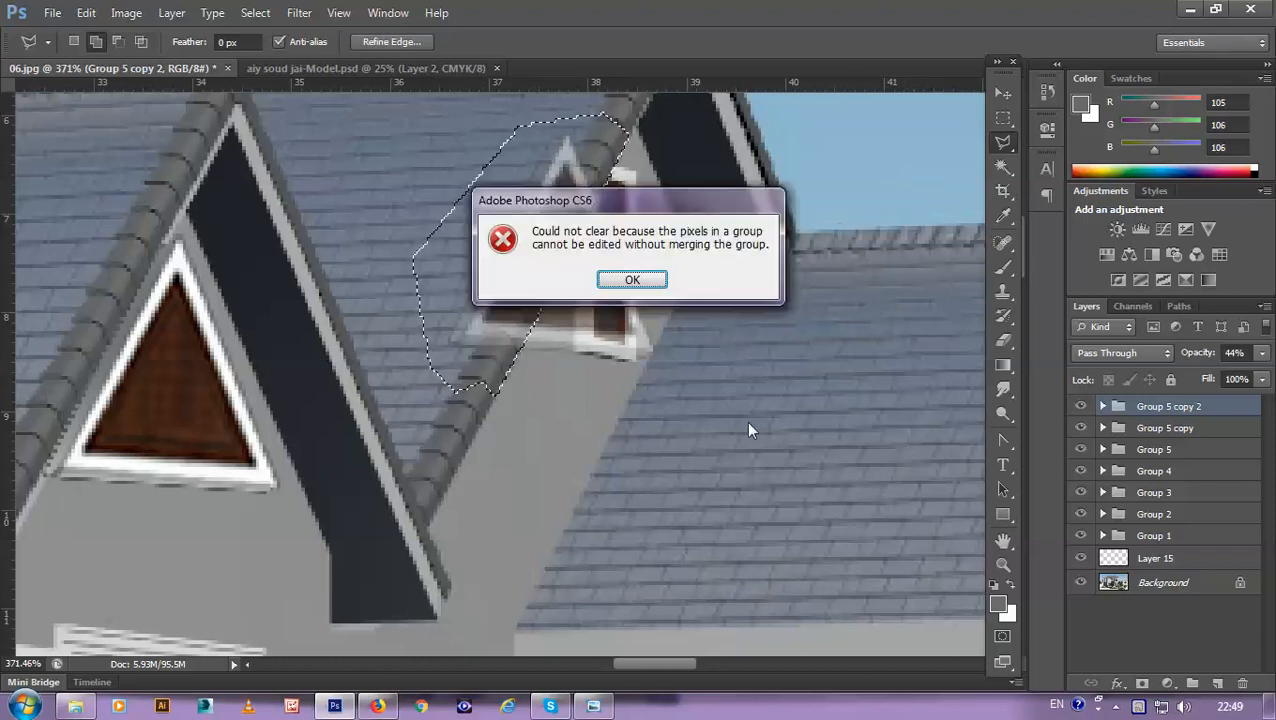
pyautogui.click(632, 280)
pyautogui.click(1102, 407)
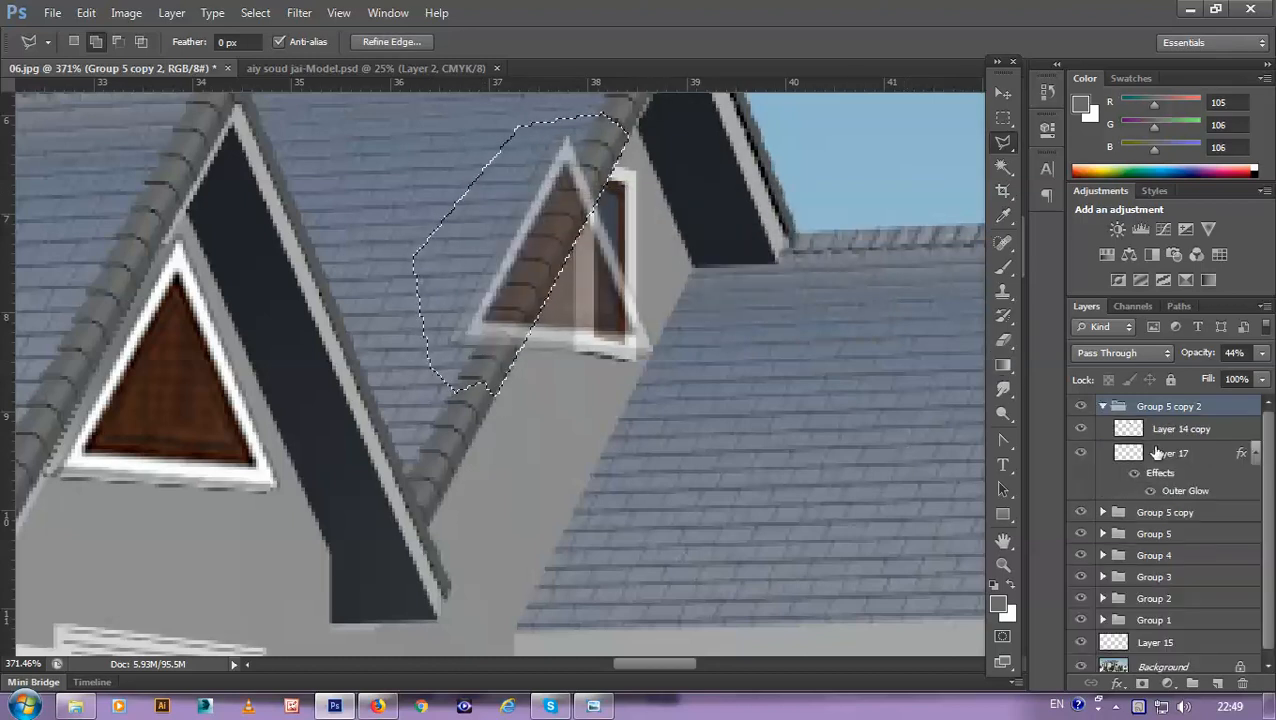
pyautogui.click(1157, 432)
pyautogui.press('Delete')
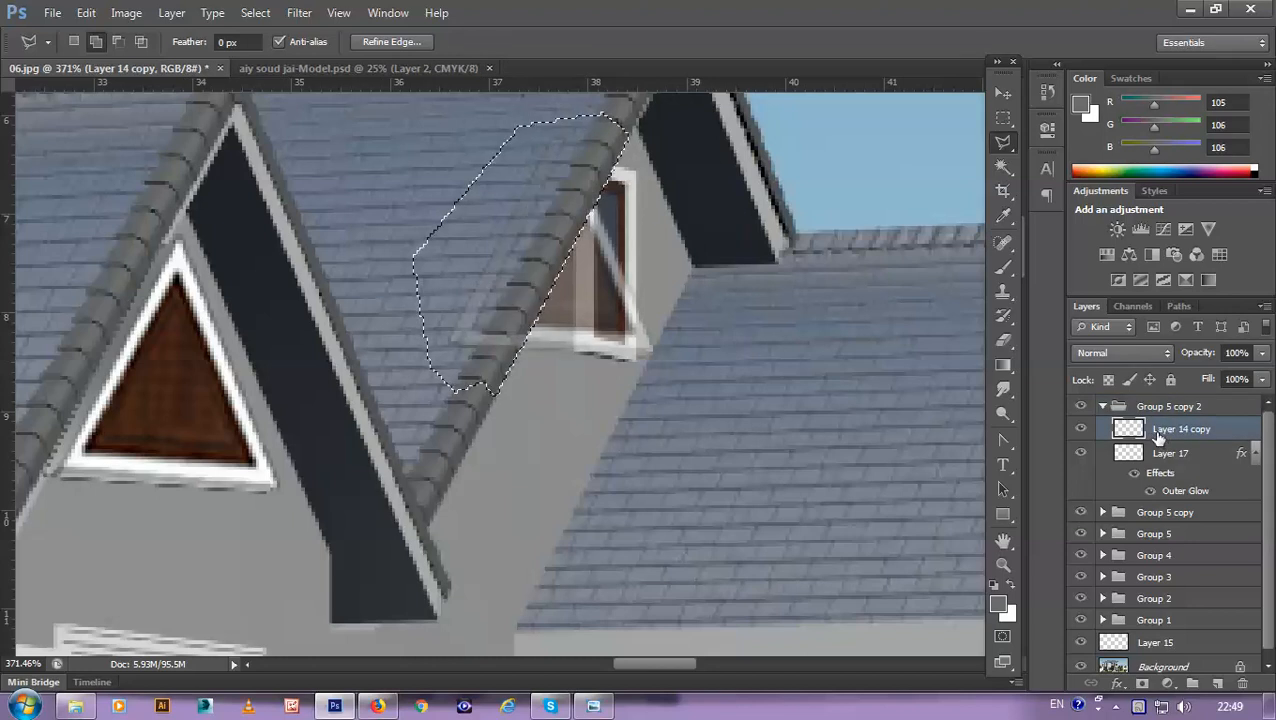
pyautogui.click(1160, 458)
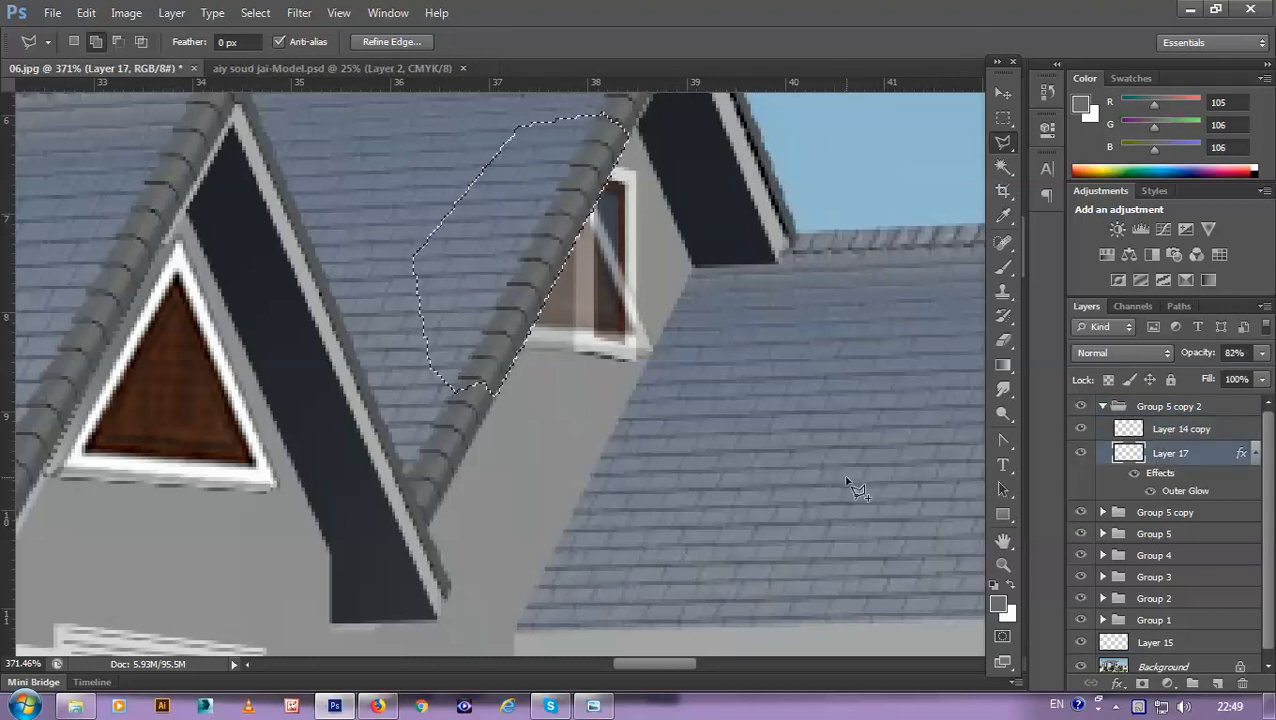
pyautogui.hotkey('ctrl', 'd')
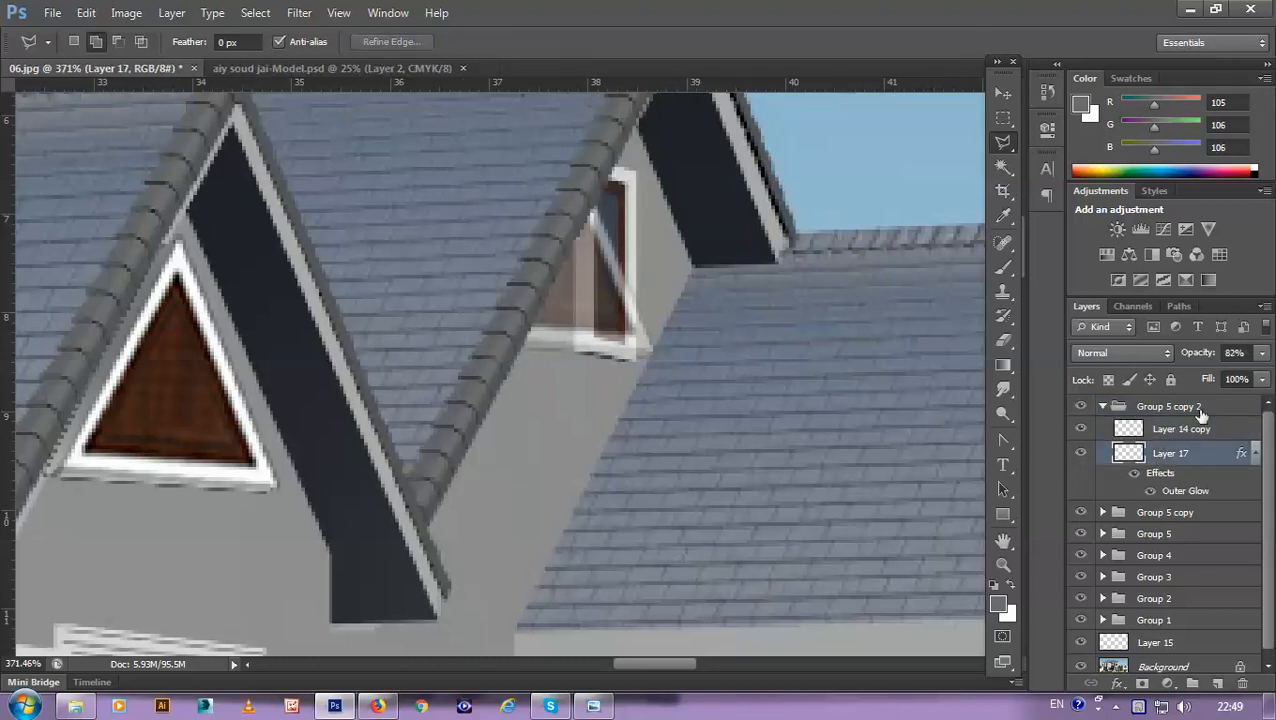
# Step: Restore the opacity of Group 5 copy 2 to 100%
pyautogui.click(1202, 410)
pyautogui.moveTo(1266, 358); pyautogui.dragTo(1270, 372)
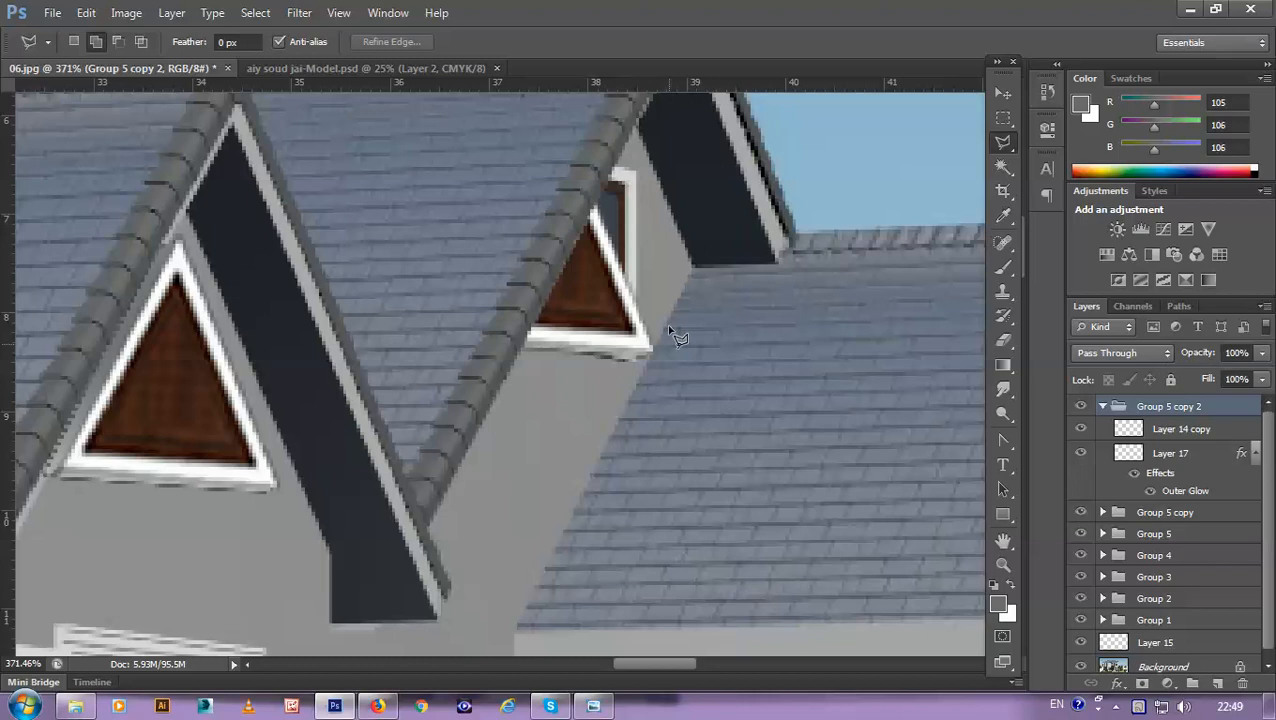
pyautogui.scroll(-5, 672, 330)
pyautogui.scroll(-2, 675, 332)
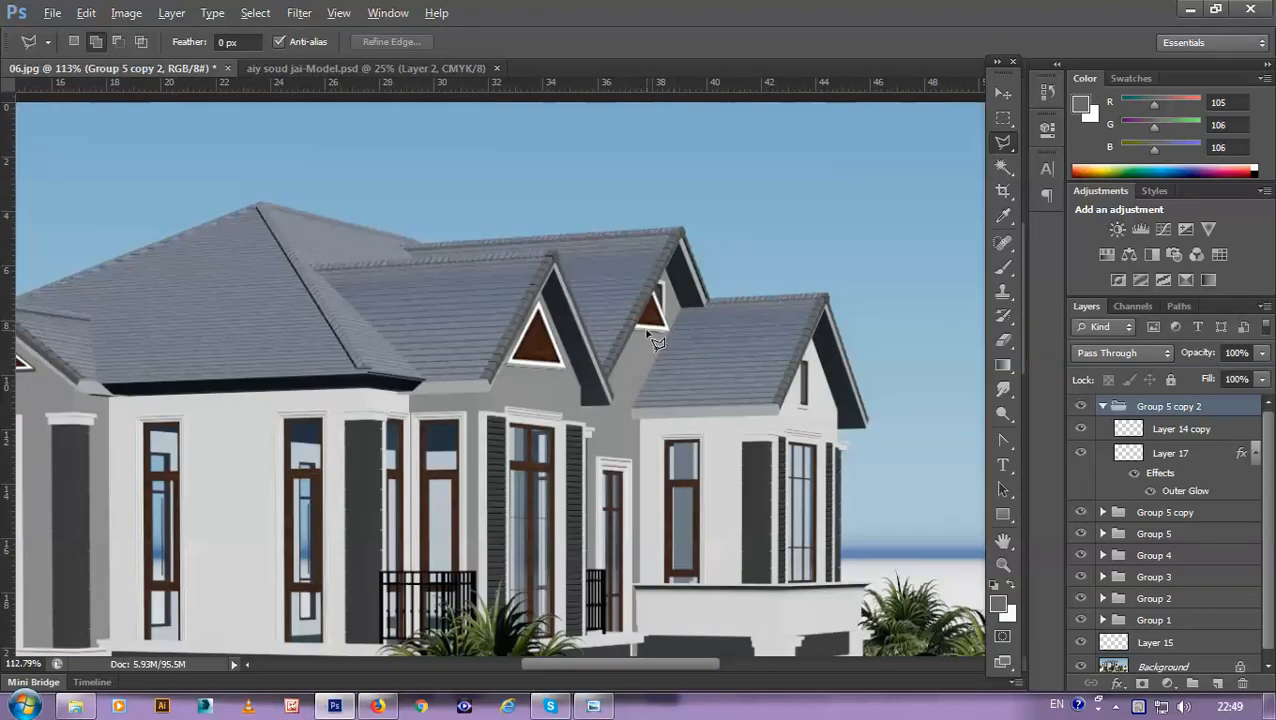
# Step: Move the trimmed panel up the rear gable and nudge it until its cut side meets the roof edge
pyautogui.scroll(3, 675, 332)
pyautogui.press('v')
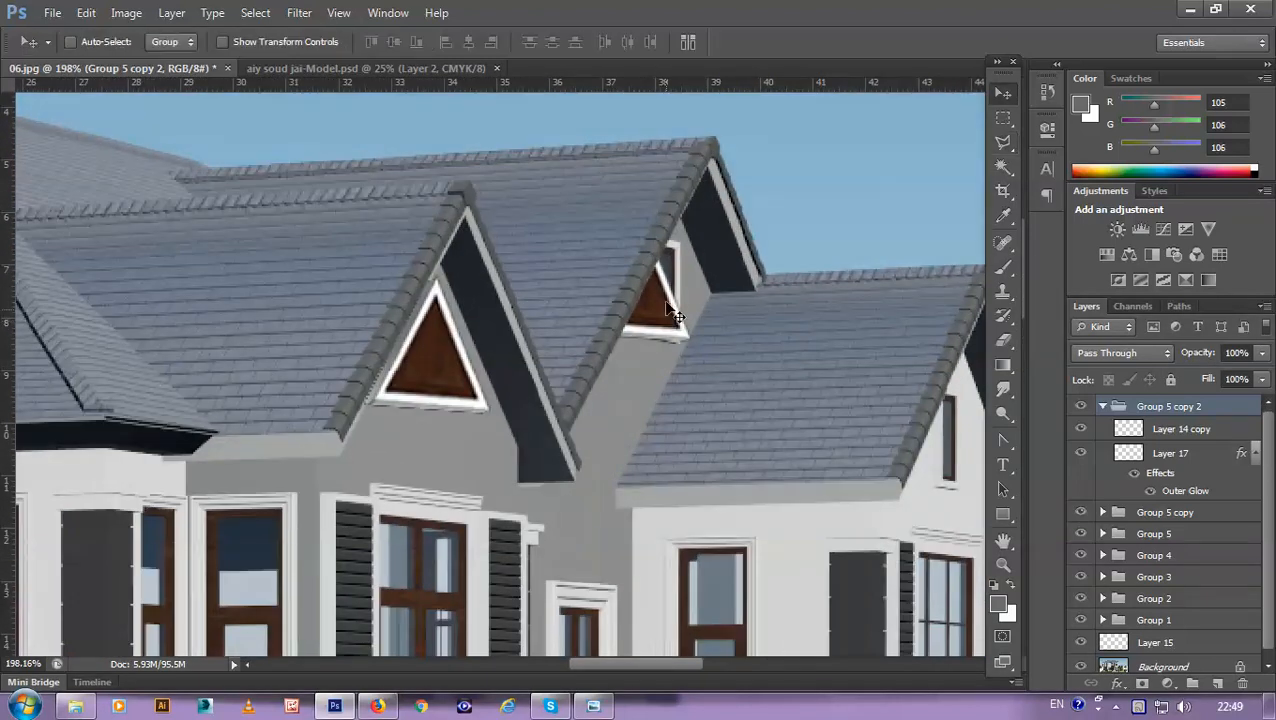
pyautogui.moveTo(672, 330); pyautogui.dragTo(678, 278)
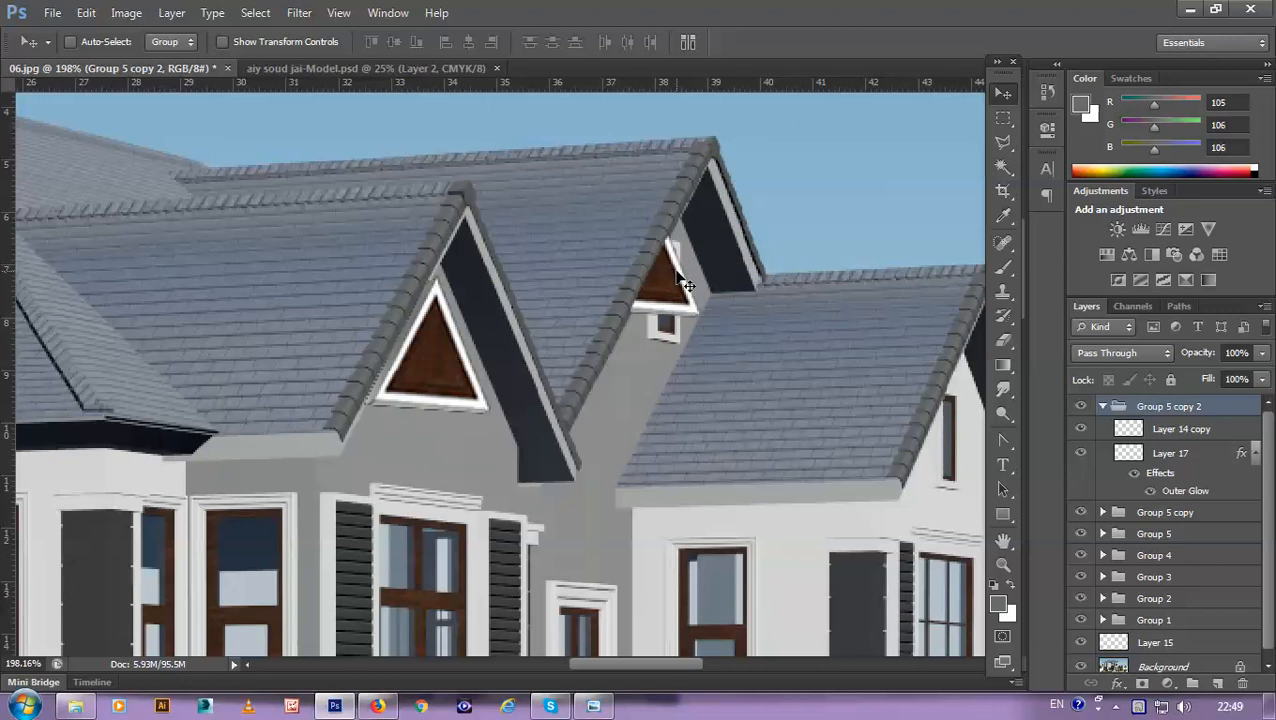
pyautogui.scroll(4, 678, 280)
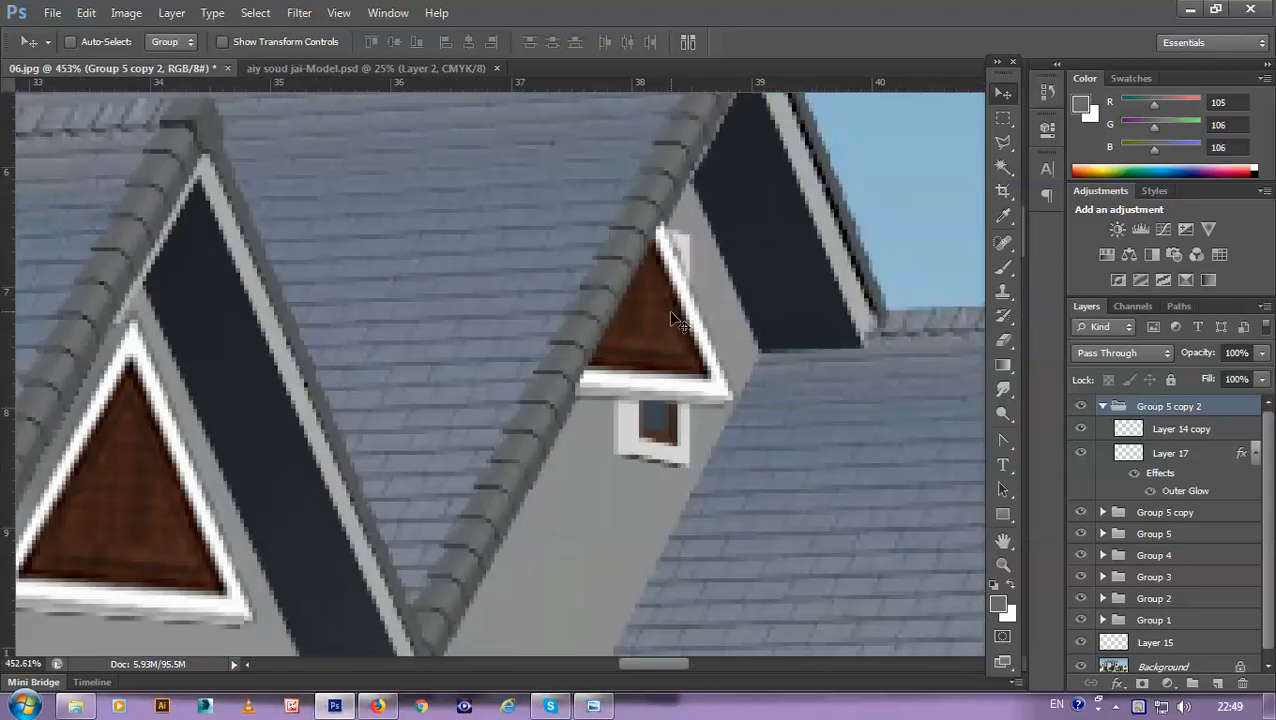
pyautogui.press('Right')
pyautogui.press('Right')
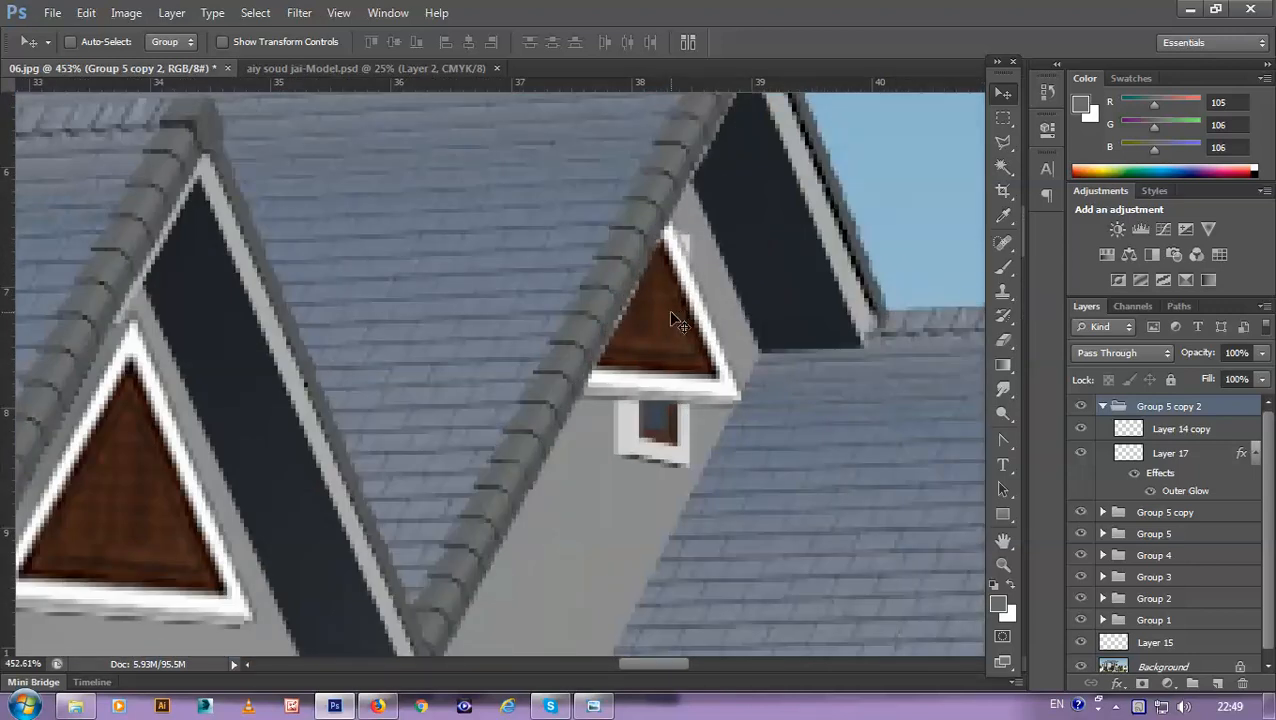
pyautogui.press('Left')
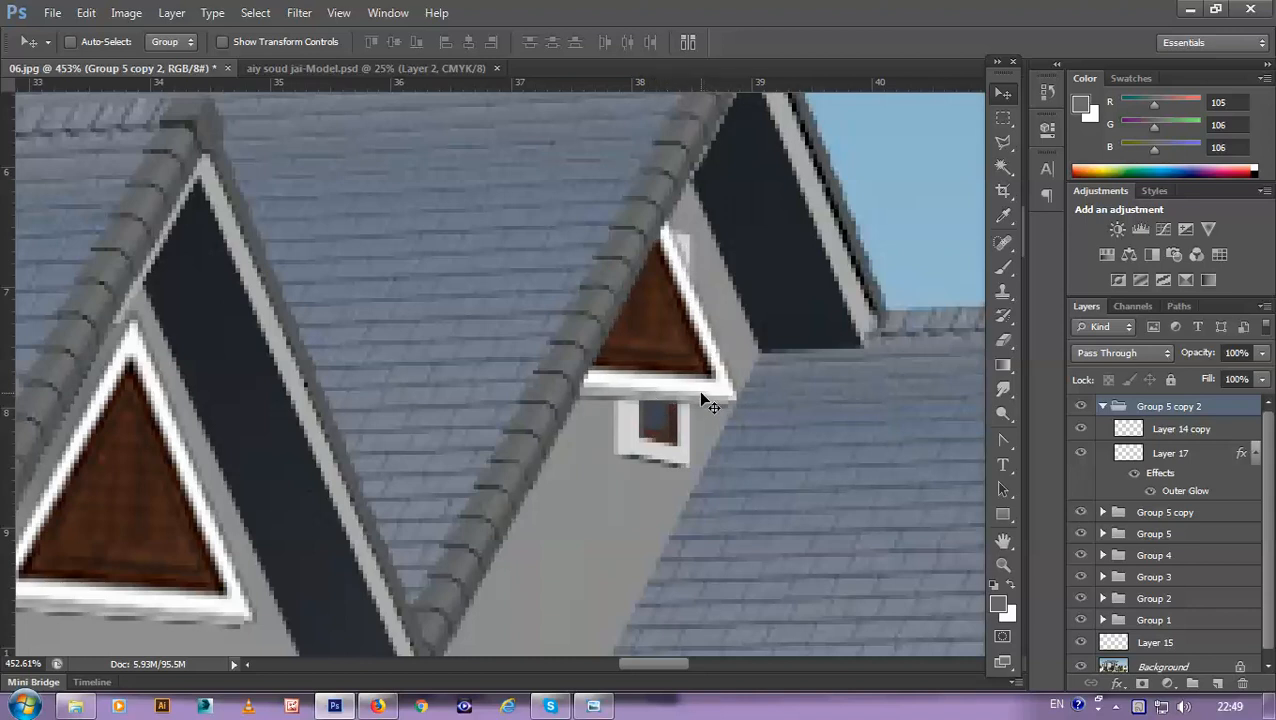
pyautogui.moveTo(700, 394); pyautogui.dragTo(711, 397)
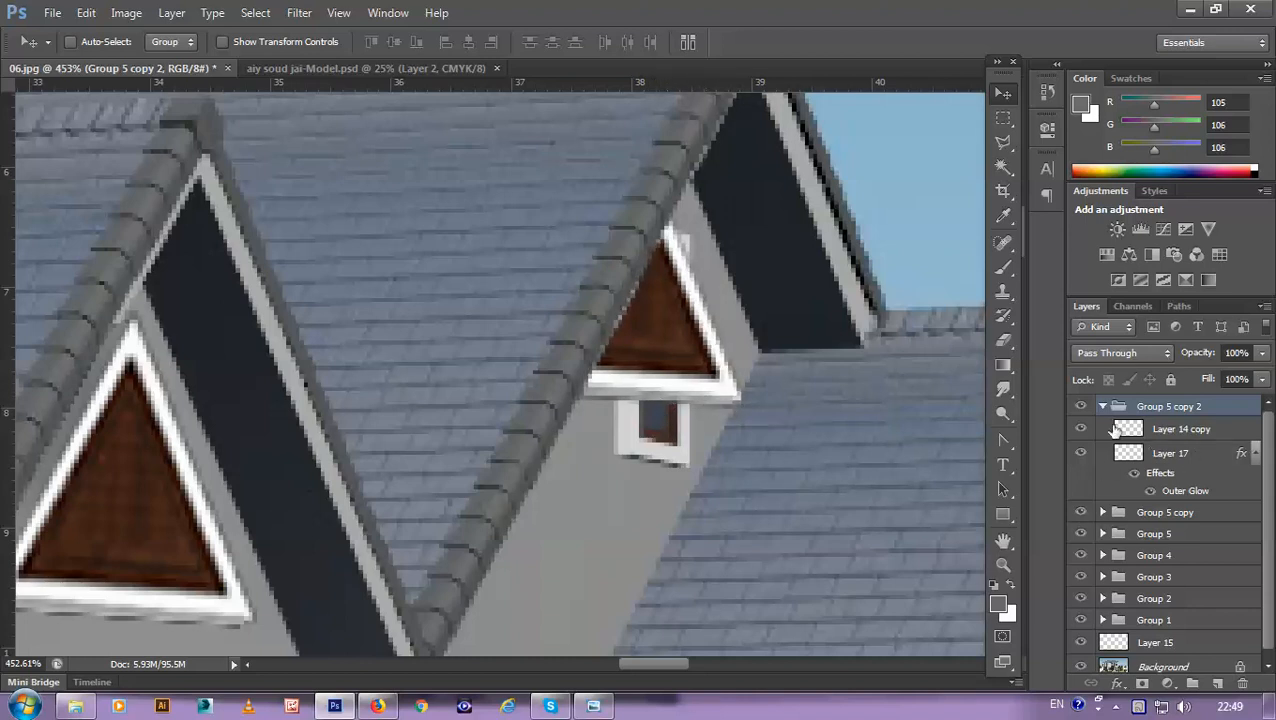
# Step: Hide Group 5 copy 2 and outline the old narrow gable window on the Background layer with a polygonal selection along the roof edge
pyautogui.click(1080, 407)
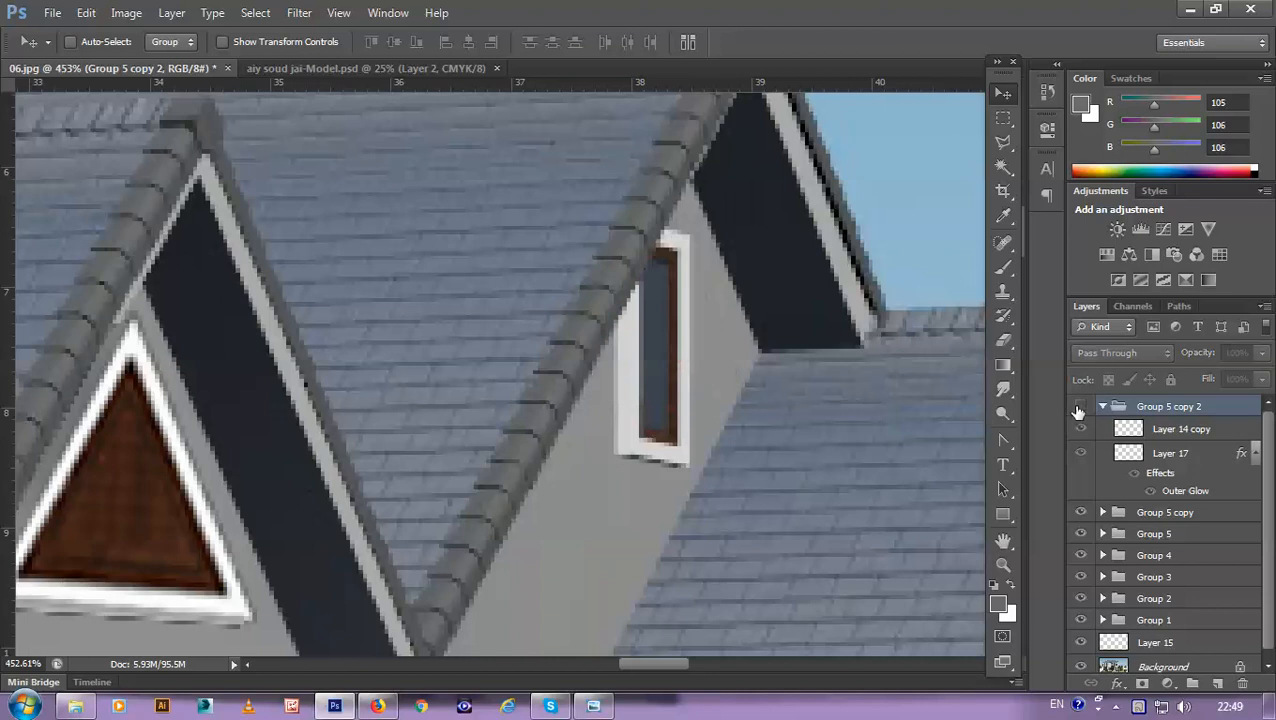
pyautogui.scroll(-1, 1140, 665)
pyautogui.click(1156, 662)
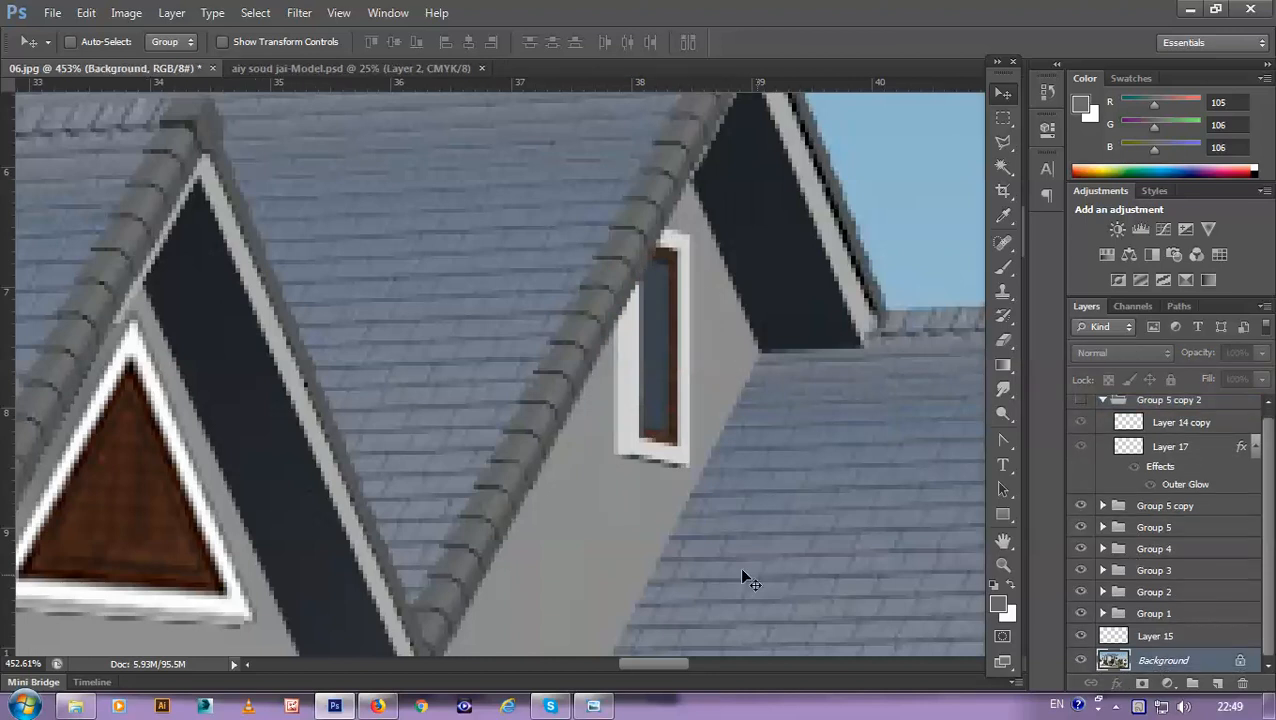
pyautogui.press('l')
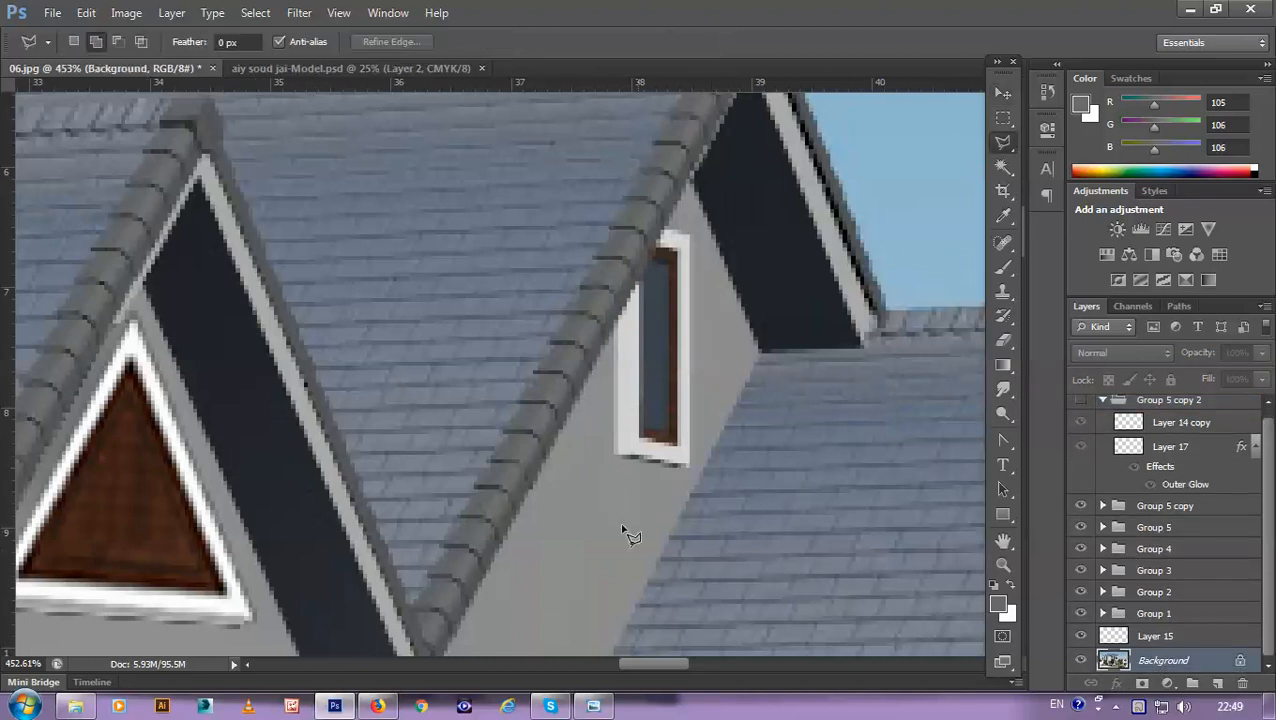
pyautogui.click(600, 496)
pyautogui.click(686, 480)
pyautogui.click(699, 236)
pyautogui.click(671, 217)
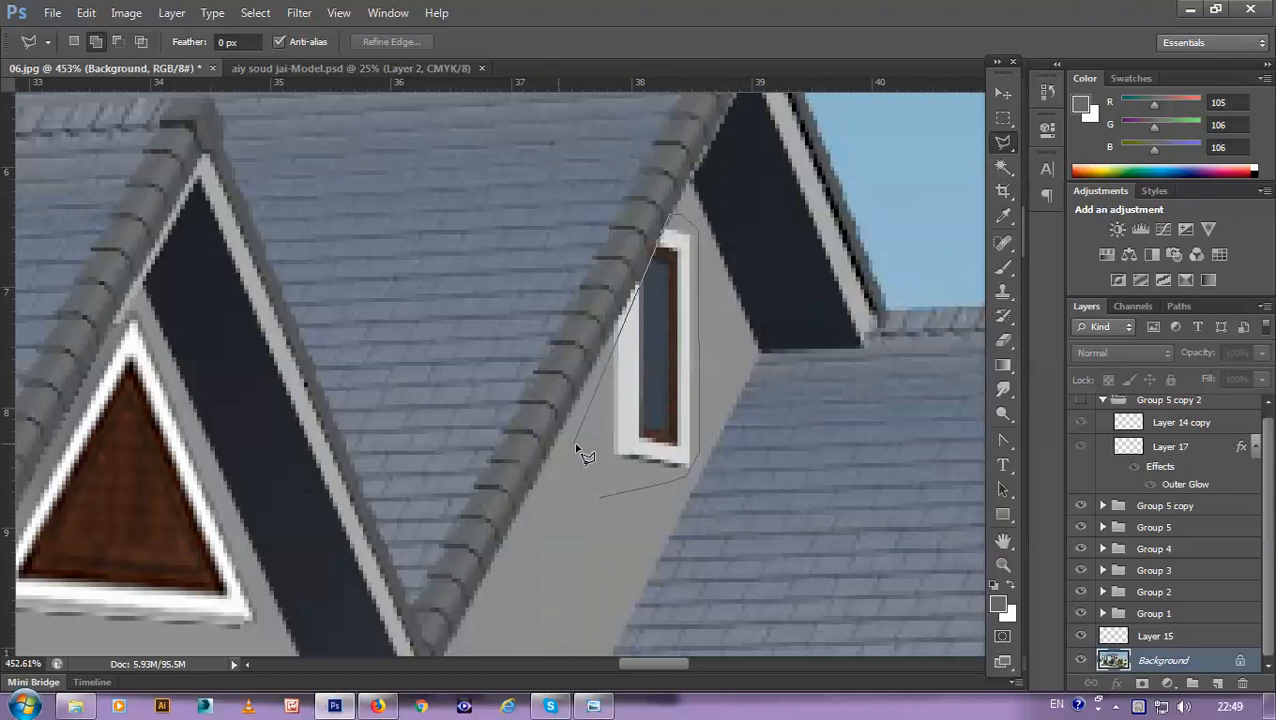
pyautogui.click(561, 442)
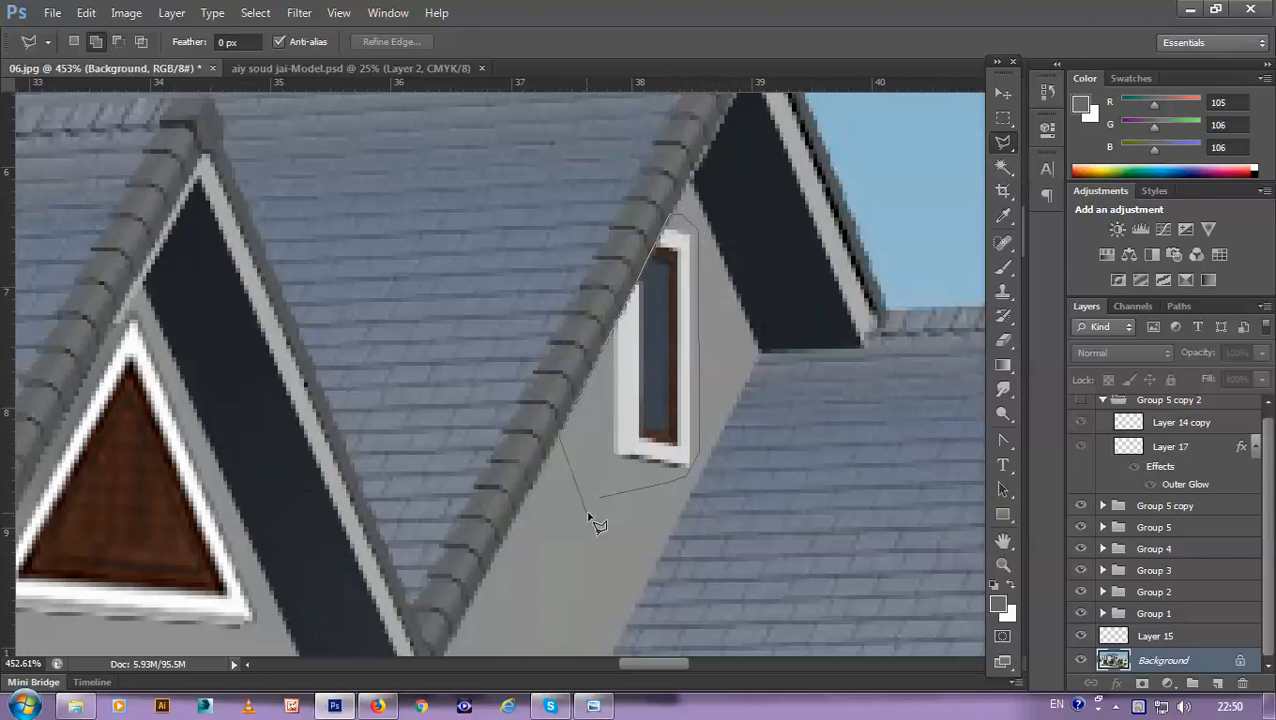
pyautogui.click(601, 496)
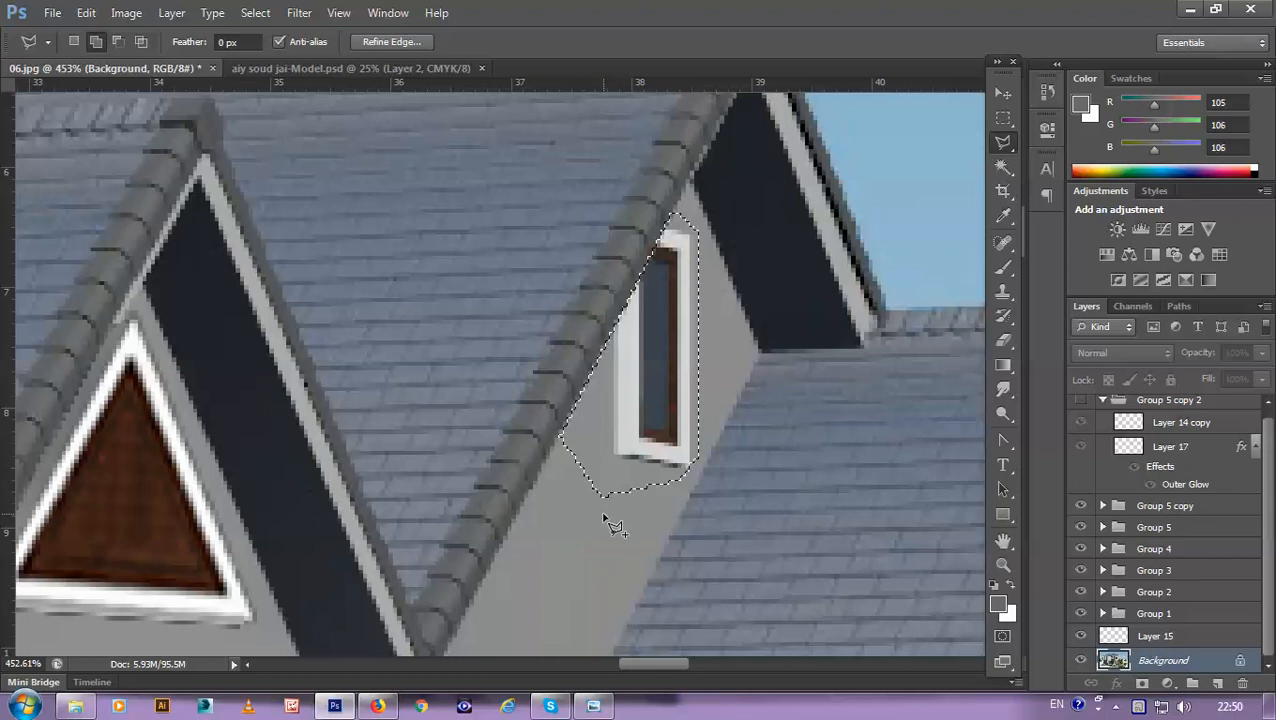
# Step: Fill the outlined window area with grey sampled from the wall below, deselect, and show Group 5 copy 2 again
pyautogui.press('b')
pyautogui.keyDown('alt'); pyautogui.click(586, 540); pyautogui.keyUp('alt')
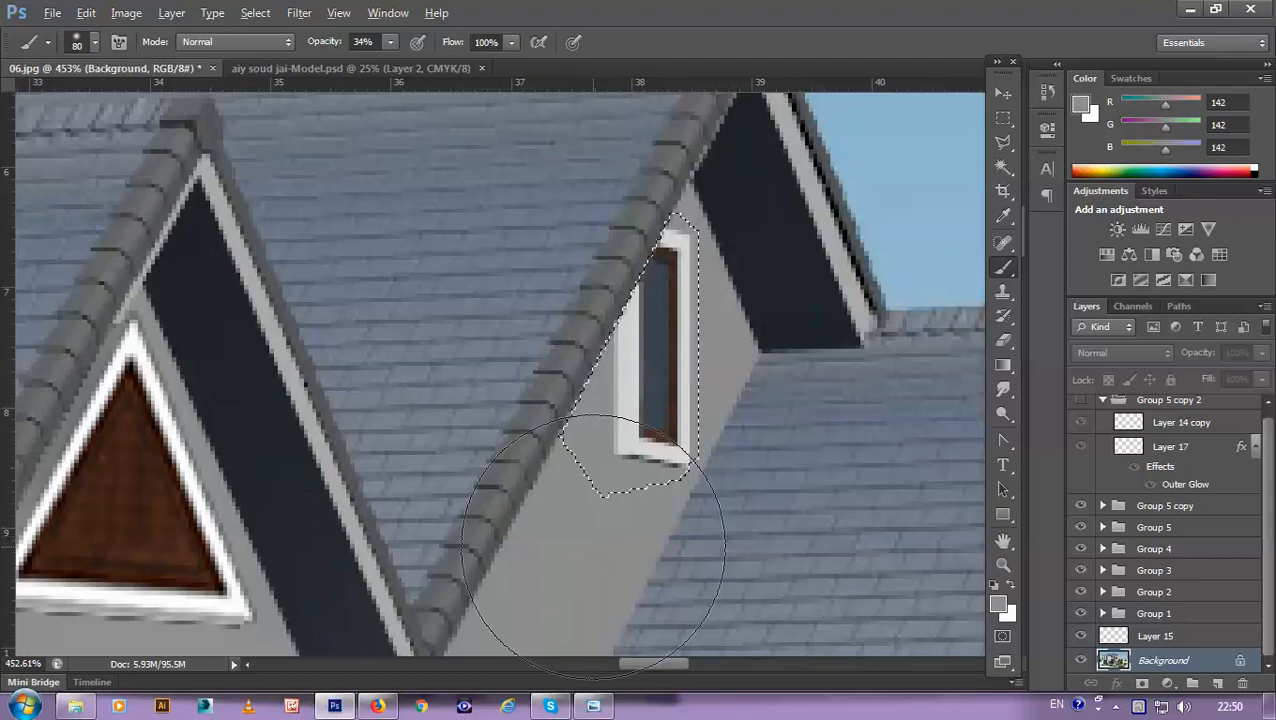
pyautogui.hotkey('alt', 'BackSpace')
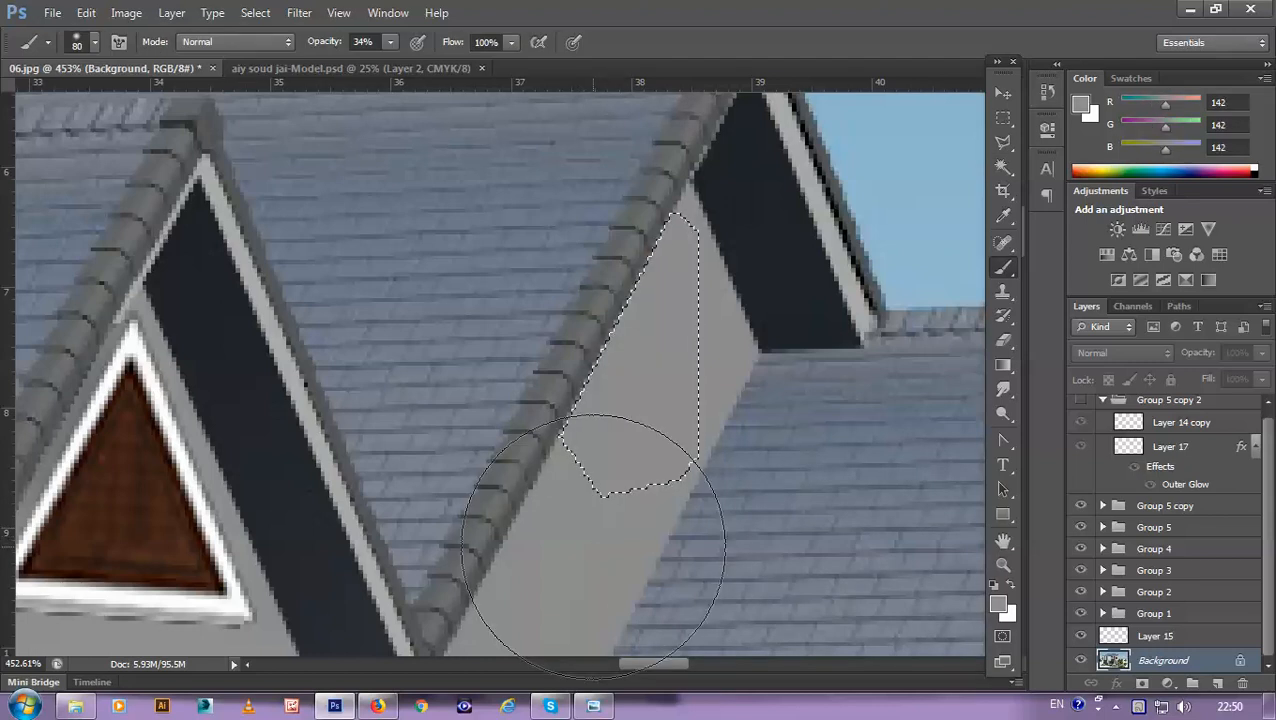
pyautogui.hotkey('ctrl', 'd')
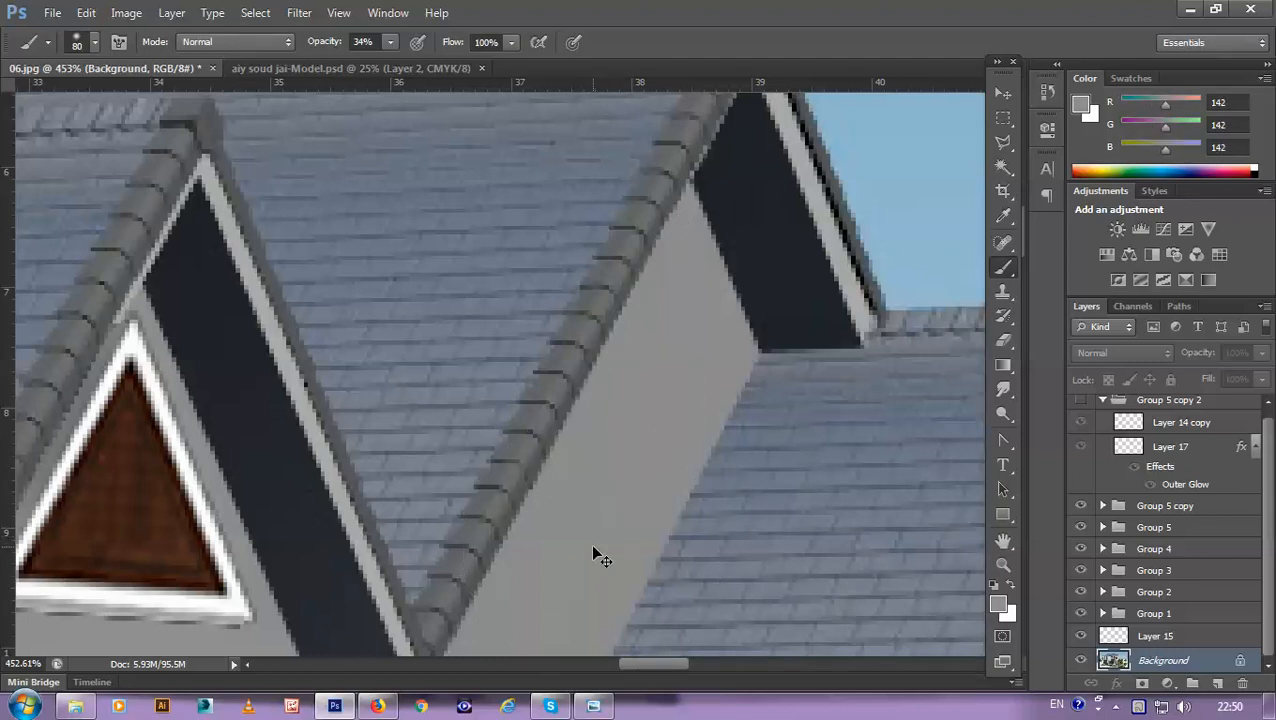
pyautogui.click(1081, 400)
pyautogui.scroll(-8, 883, 427)
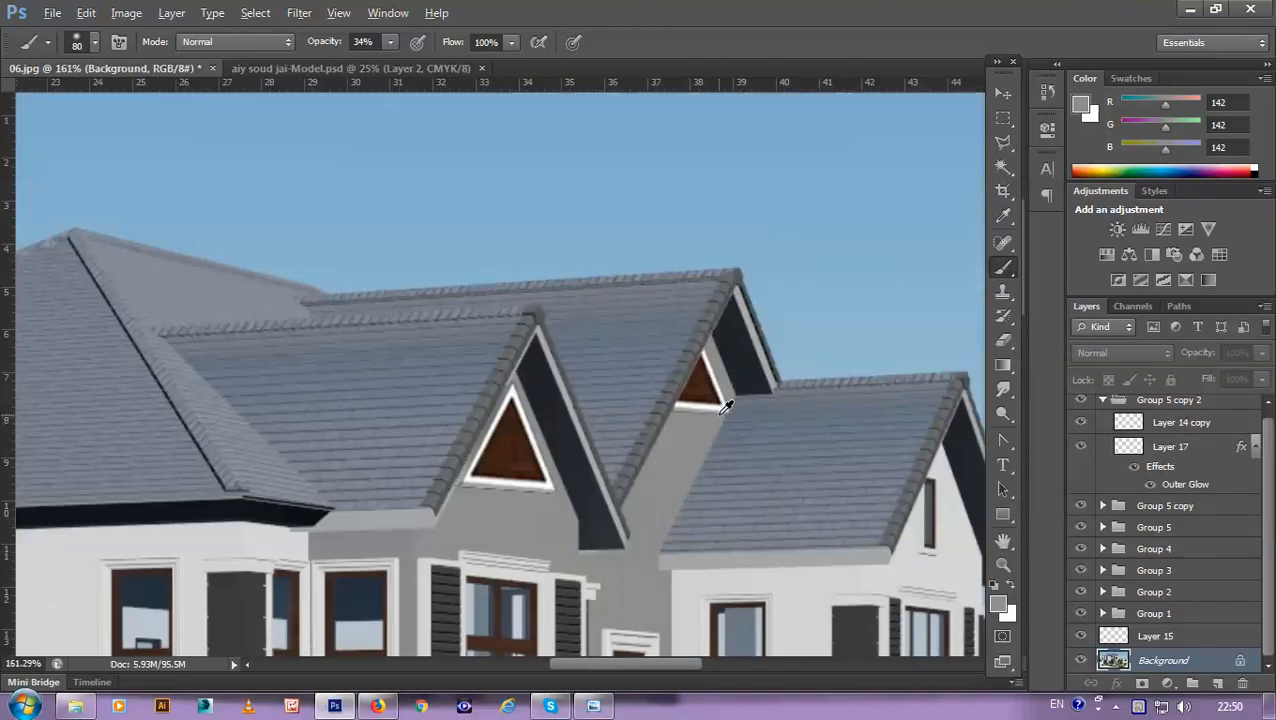
pyautogui.scroll(-3, 756, 464)
pyautogui.scroll(3, 877, 532)
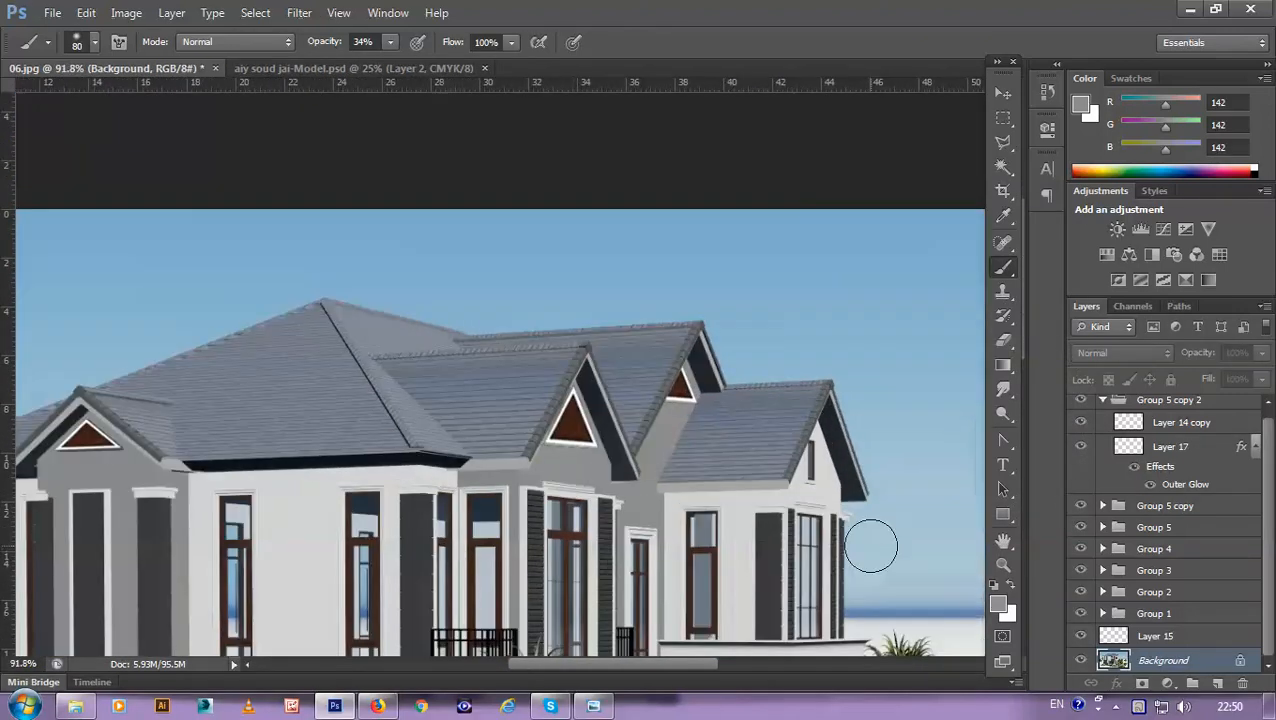
# Step: Collapse Group 5 copy 2 and duplicate the Group 5 copy layer group
pyautogui.moveTo(822, 500); pyautogui.dragTo(638, 370)
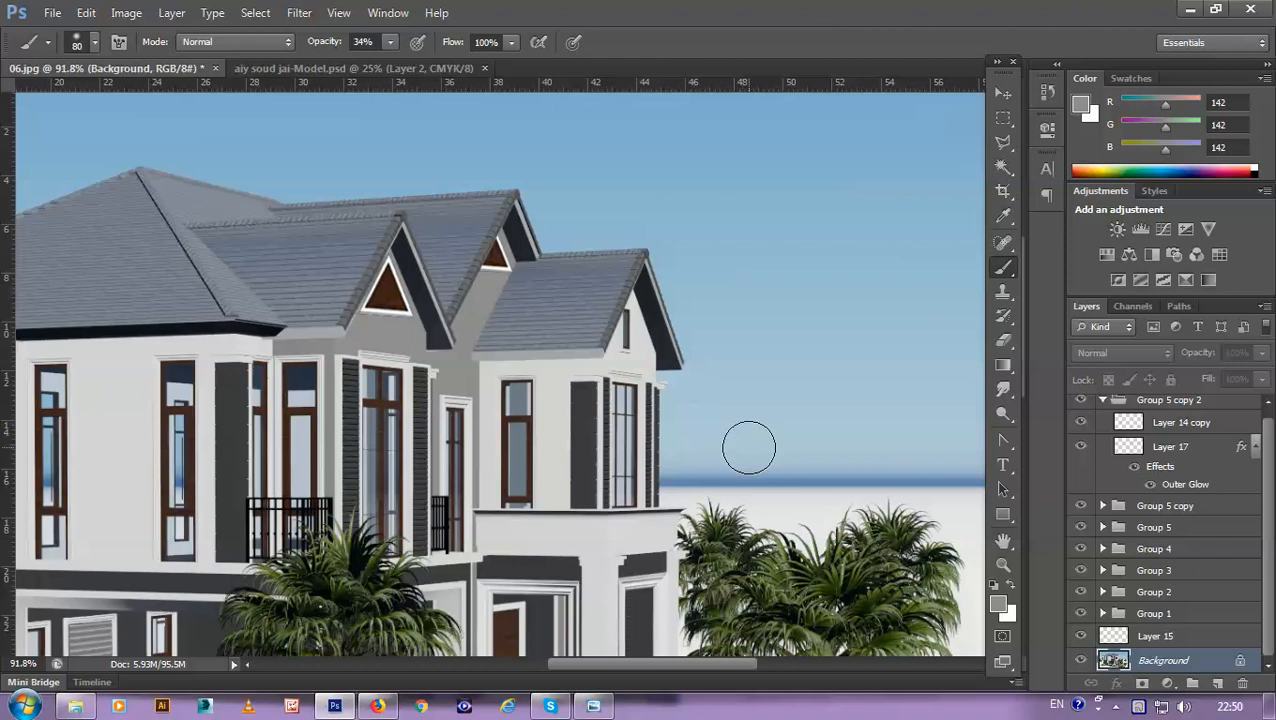
pyautogui.scroll(1, 1120, 448)
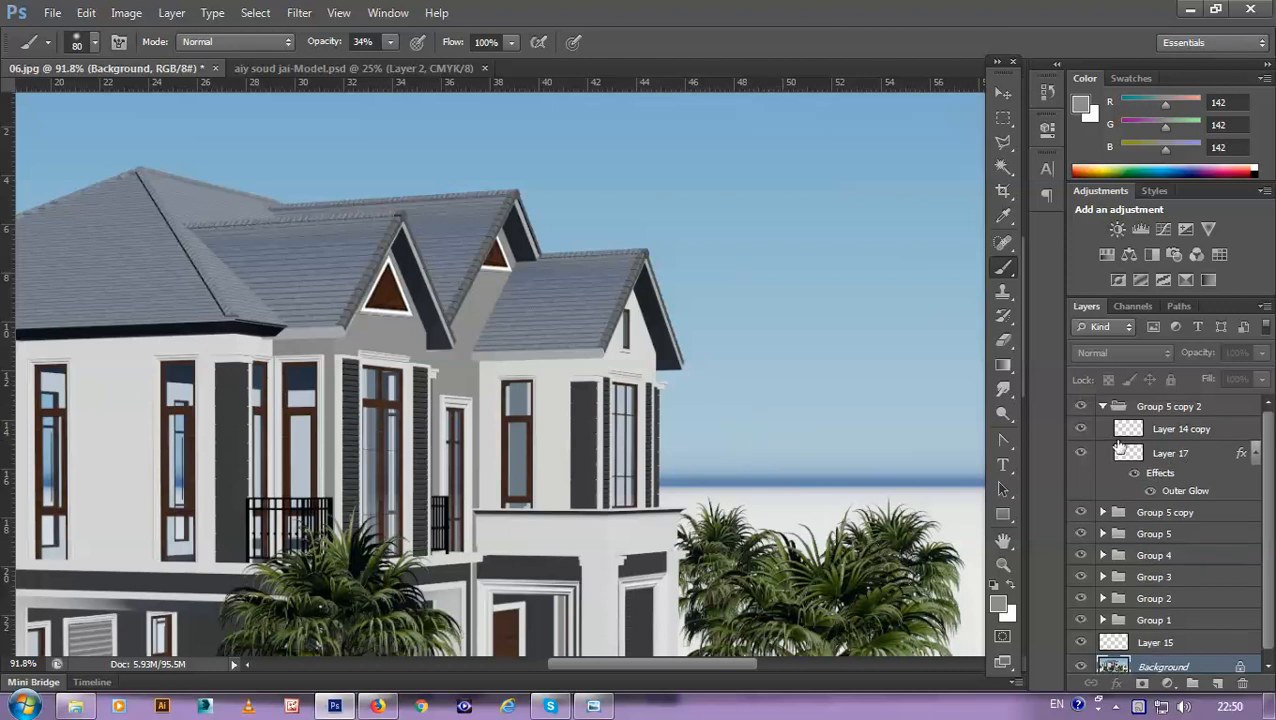
pyautogui.click(1103, 409)
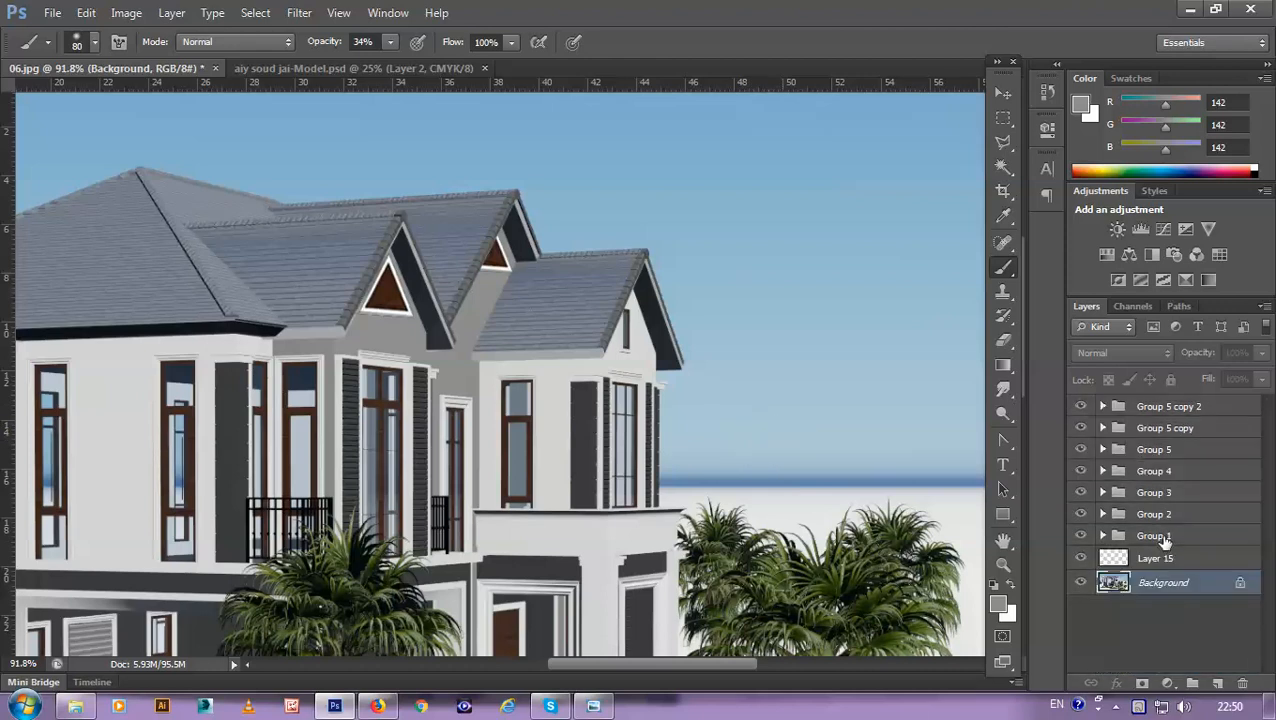
pyautogui.moveTo(1147, 428); pyautogui.dragTo(1216, 690)
pyautogui.scroll(4, 524, 353)
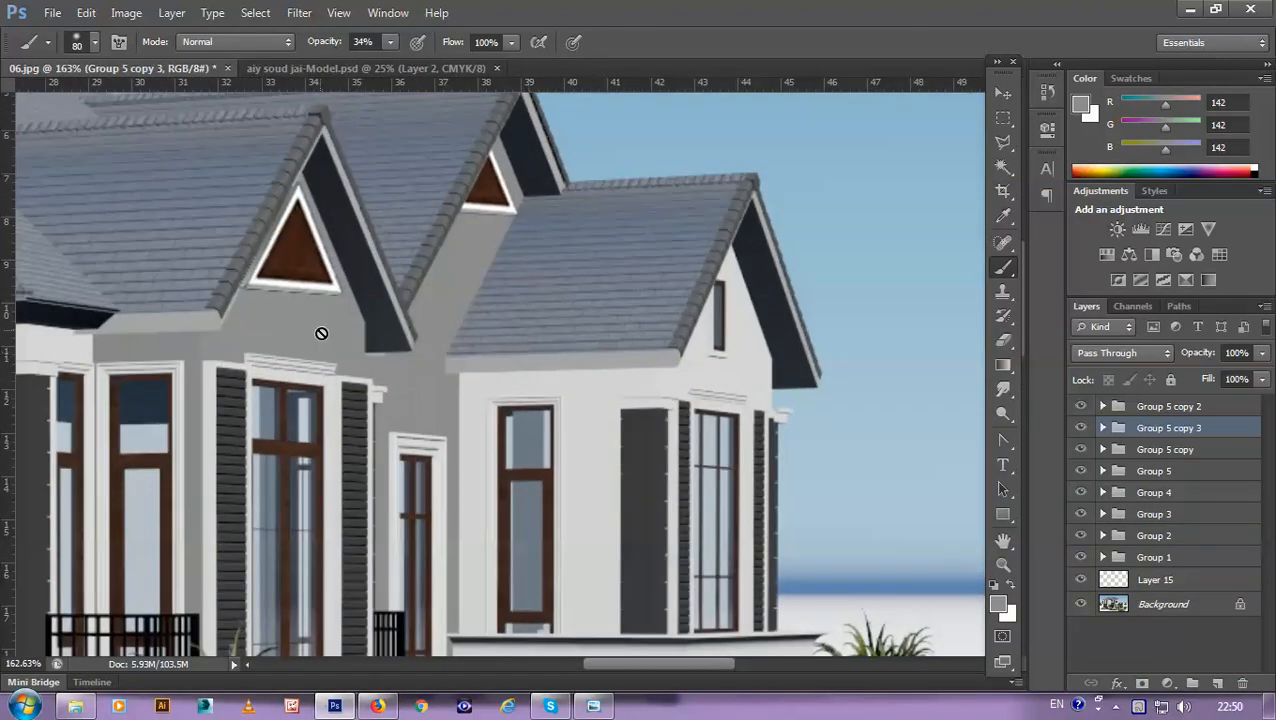
# Step: Place another copy of the framed triangular panel over the narrow window on the white gable, against the roof edge
pyautogui.press('v')
pyautogui.moveTo(298, 250)
pyautogui.mouseDown()
pyautogui.moveTo(650, 335)
pyautogui.moveTo(760, 313)
pyautogui.mouseUp()
pyautogui.scroll(-3, 760, 313)
pyautogui.scroll(5, 788, 429)
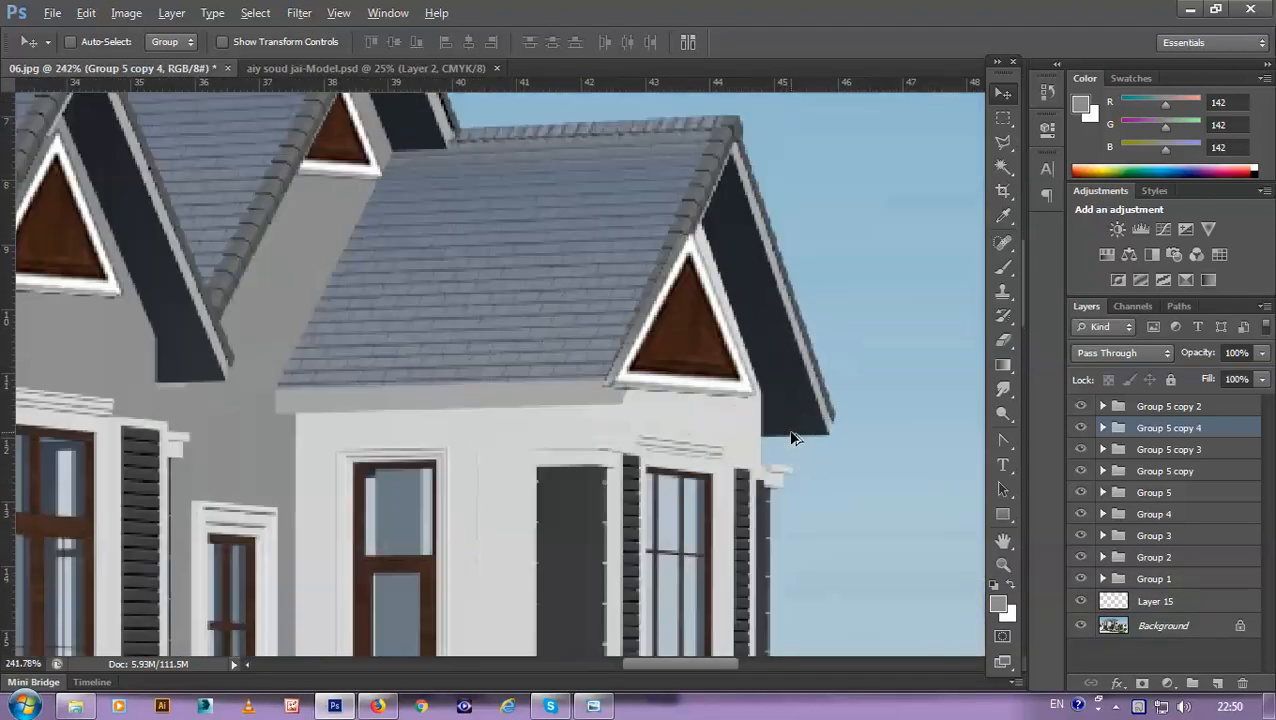
pyautogui.scroll(1, 783, 420)
pyautogui.scroll(1, 769, 384)
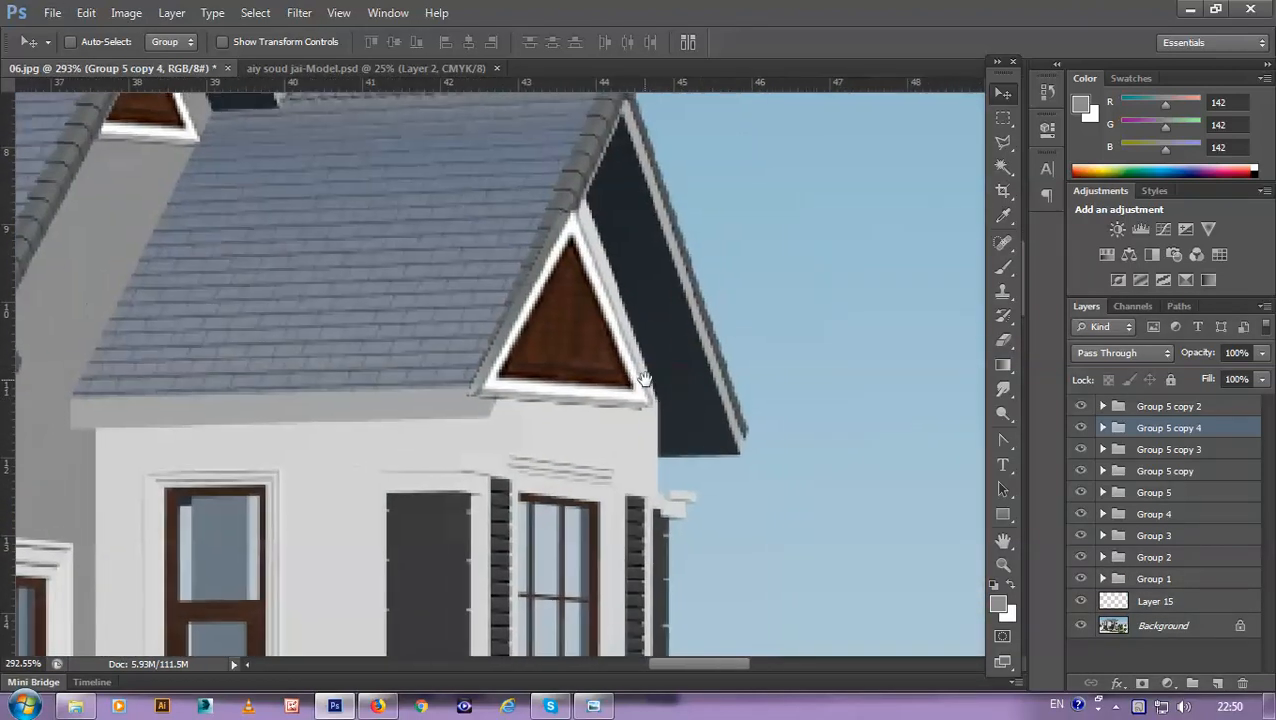
# Step: Scale the white gable's panel to about 73.5% width and 73.3% height and fit its corners under the roof edge
pyautogui.hotkey('ctrl', 't')
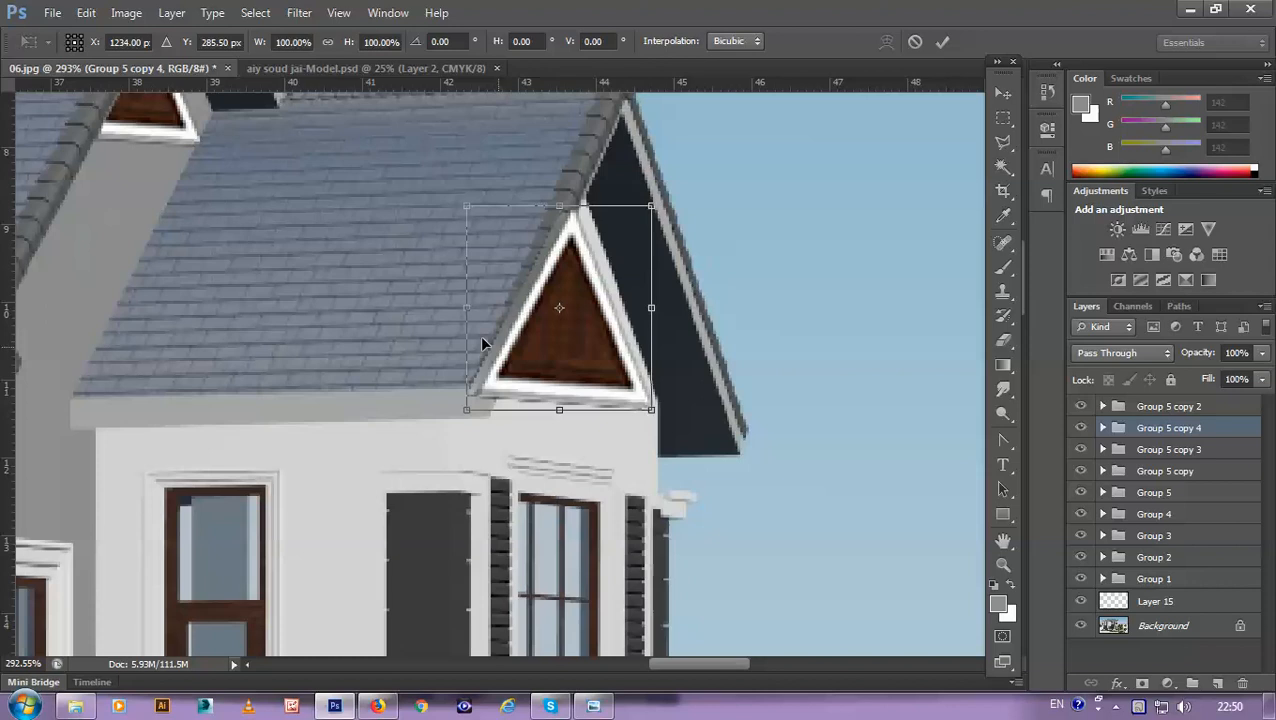
pyautogui.moveTo(466, 409); pyautogui.dragTo(524, 362)
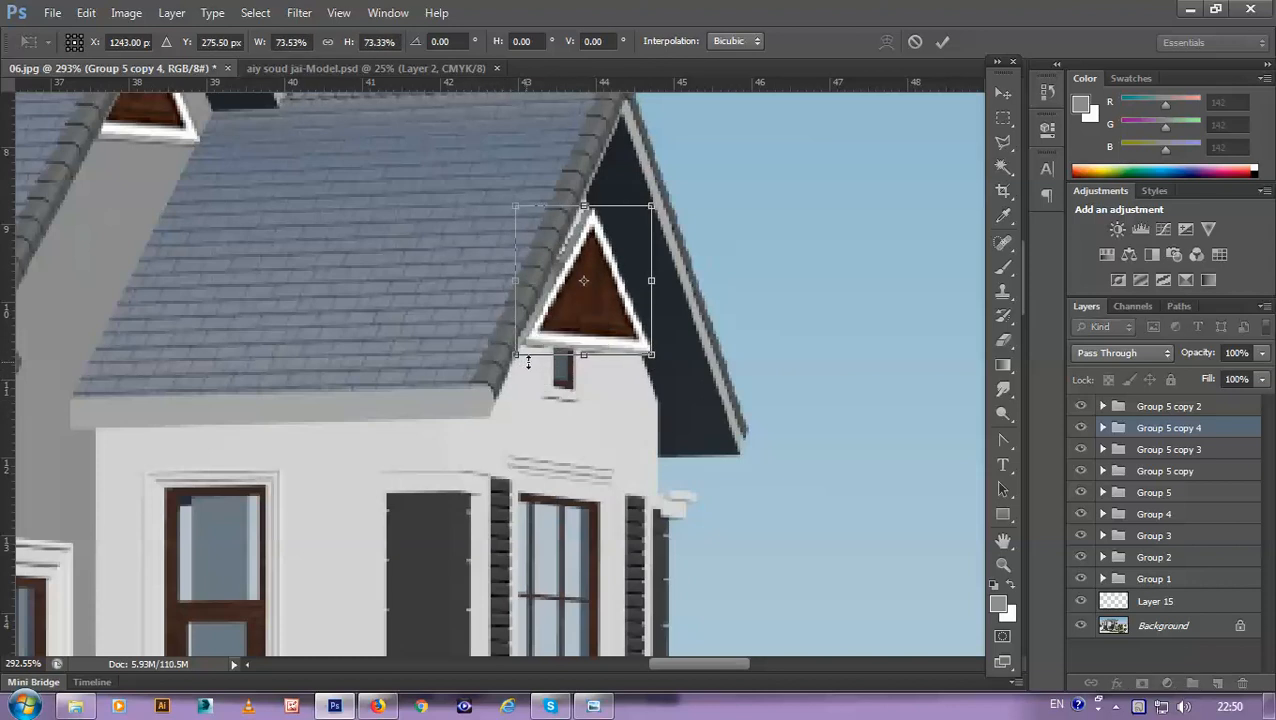
pyautogui.moveTo(619, 328); pyautogui.dragTo(622, 370)
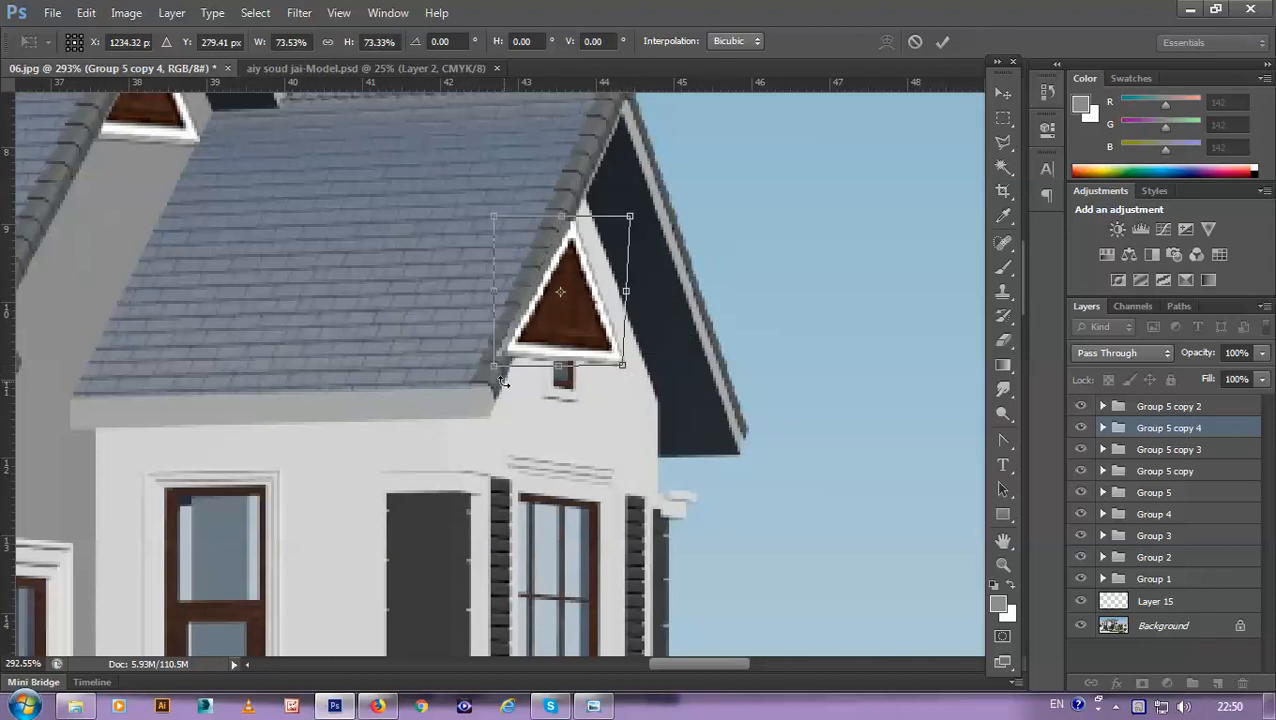
pyautogui.moveTo(491, 374); pyautogui.dragTo(495, 366)
pyautogui.press('Return')
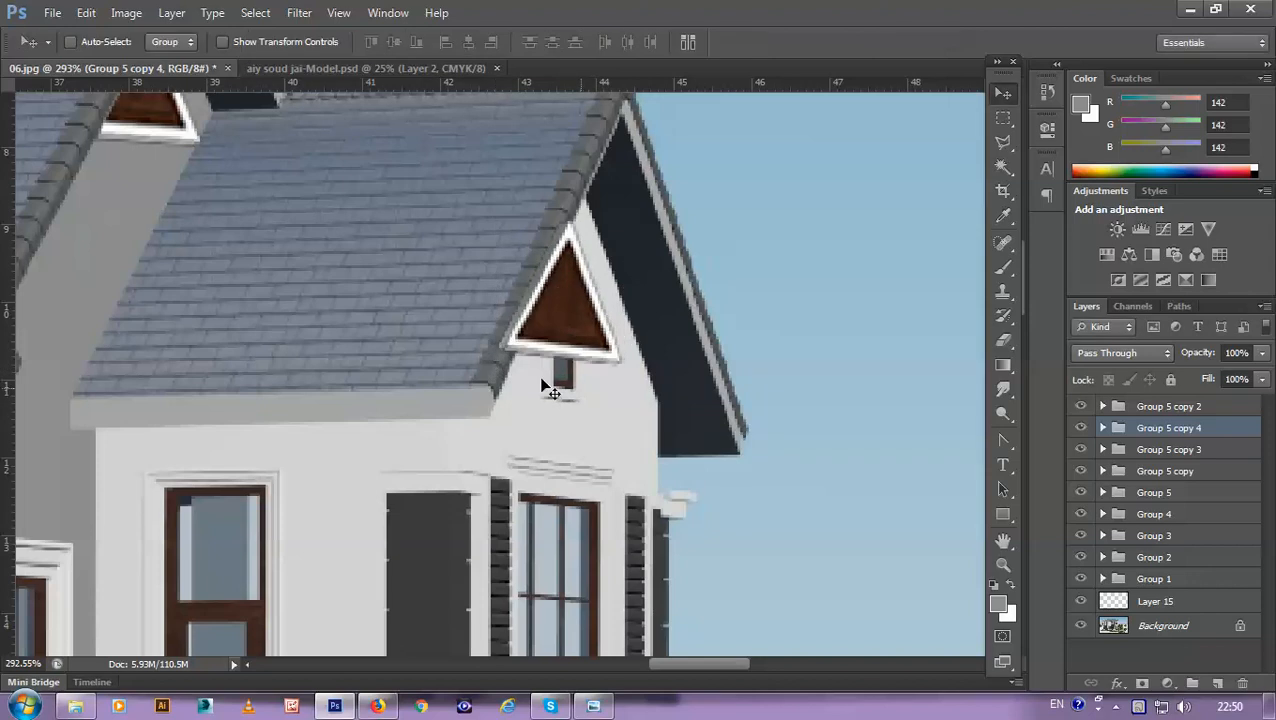
pyautogui.scroll(-5, 362, 304)
pyautogui.scroll(3, 555, 361)
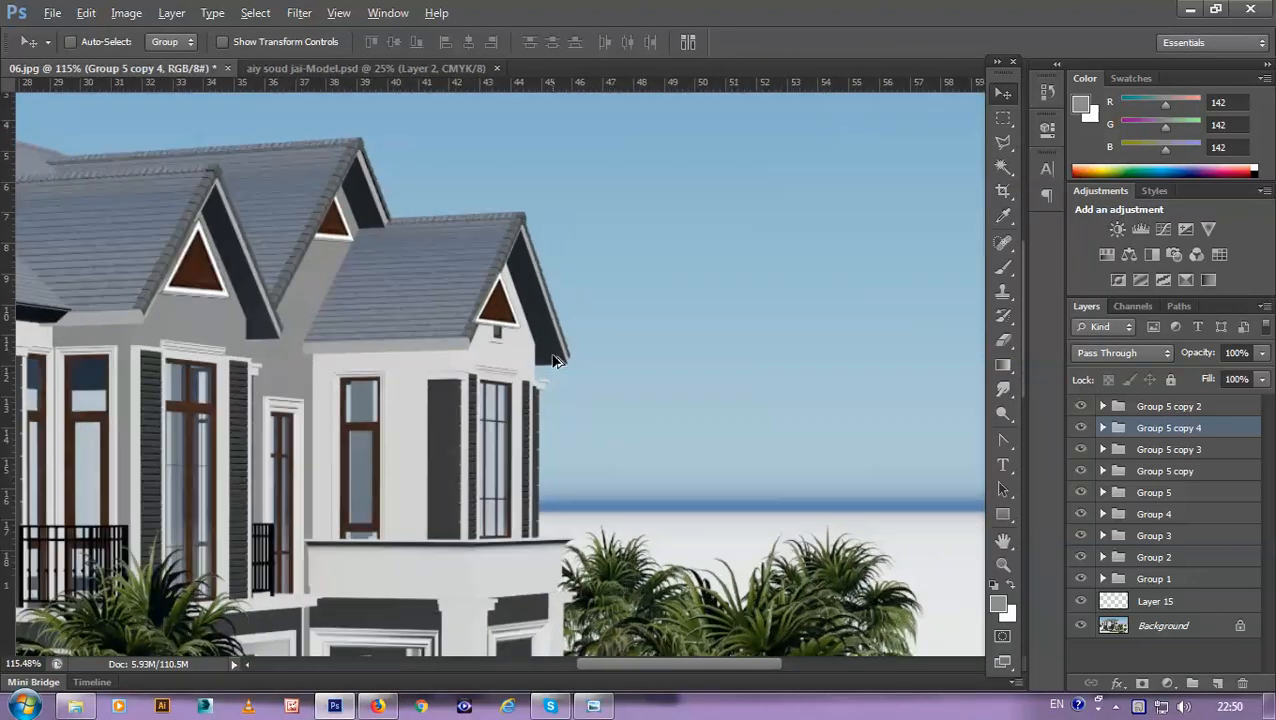
# Step: Nudge the scaled panel slightly down and to the right on the white gable
pyautogui.scroll(3, 518, 343)
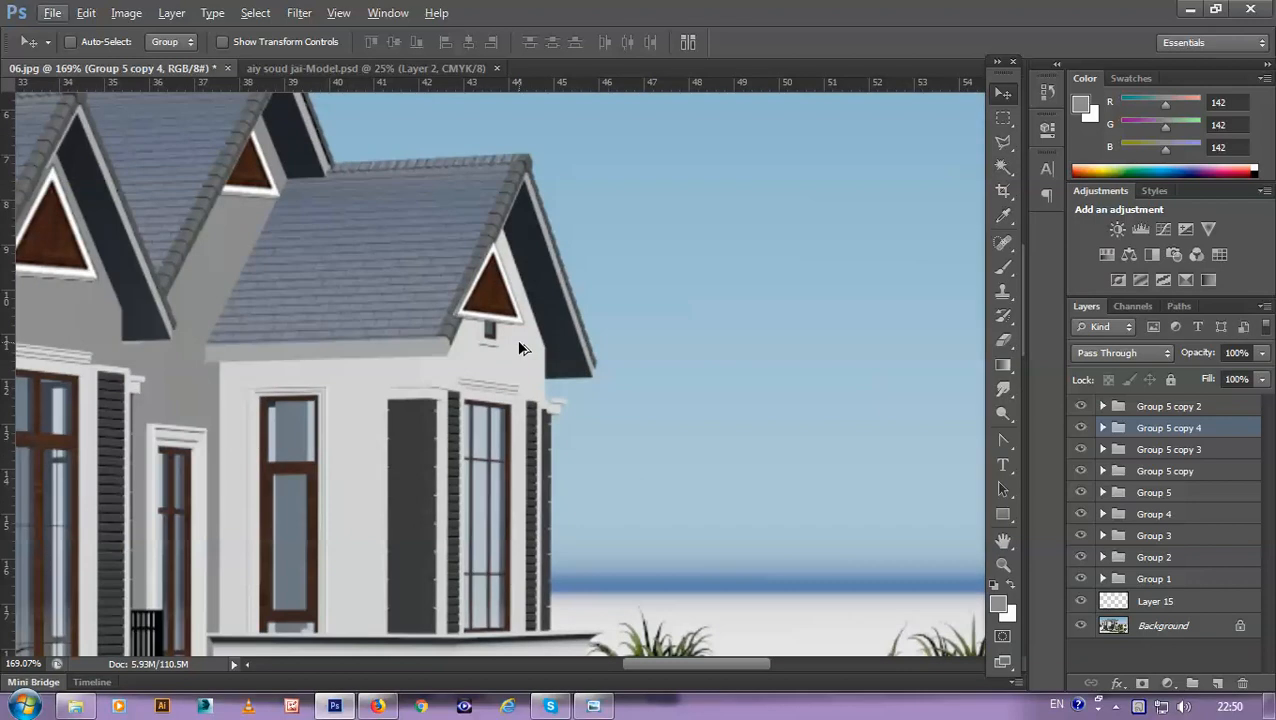
pyautogui.scroll(-3, 518, 347)
pyautogui.scroll(-2, 521, 300)
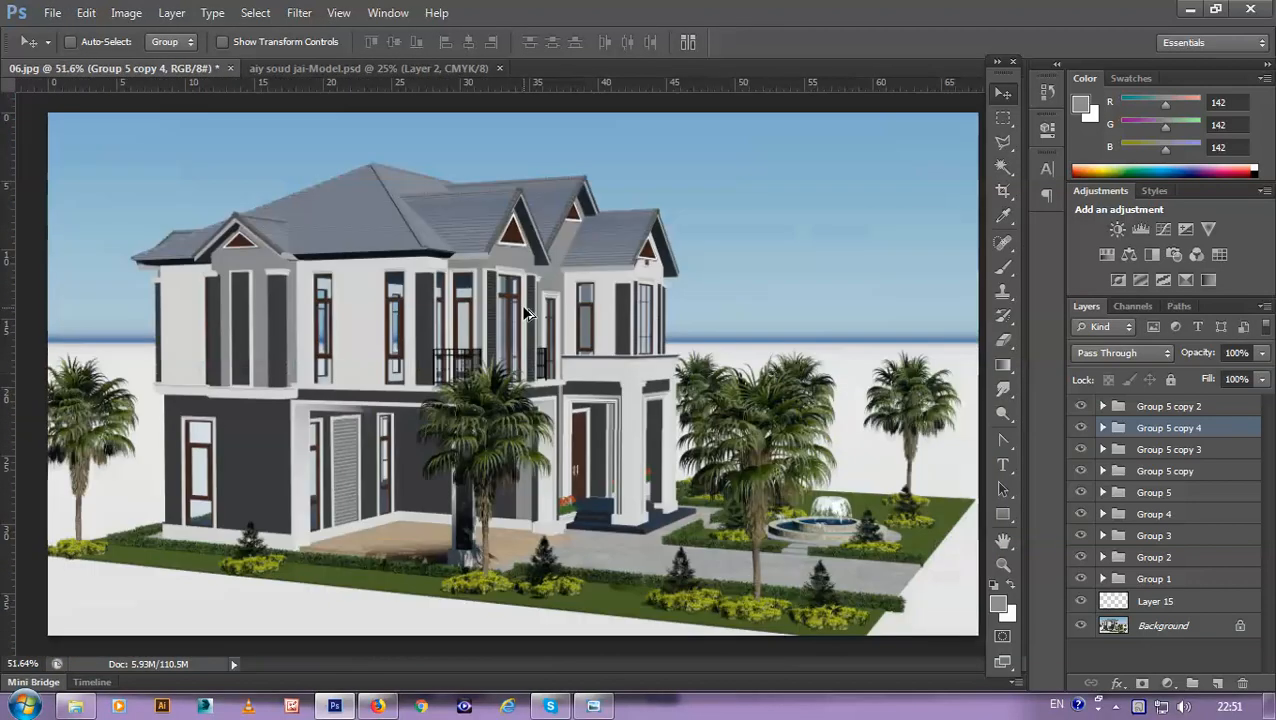
pyautogui.scroll(1, 548, 329)
pyautogui.scroll(5, 642, 252)
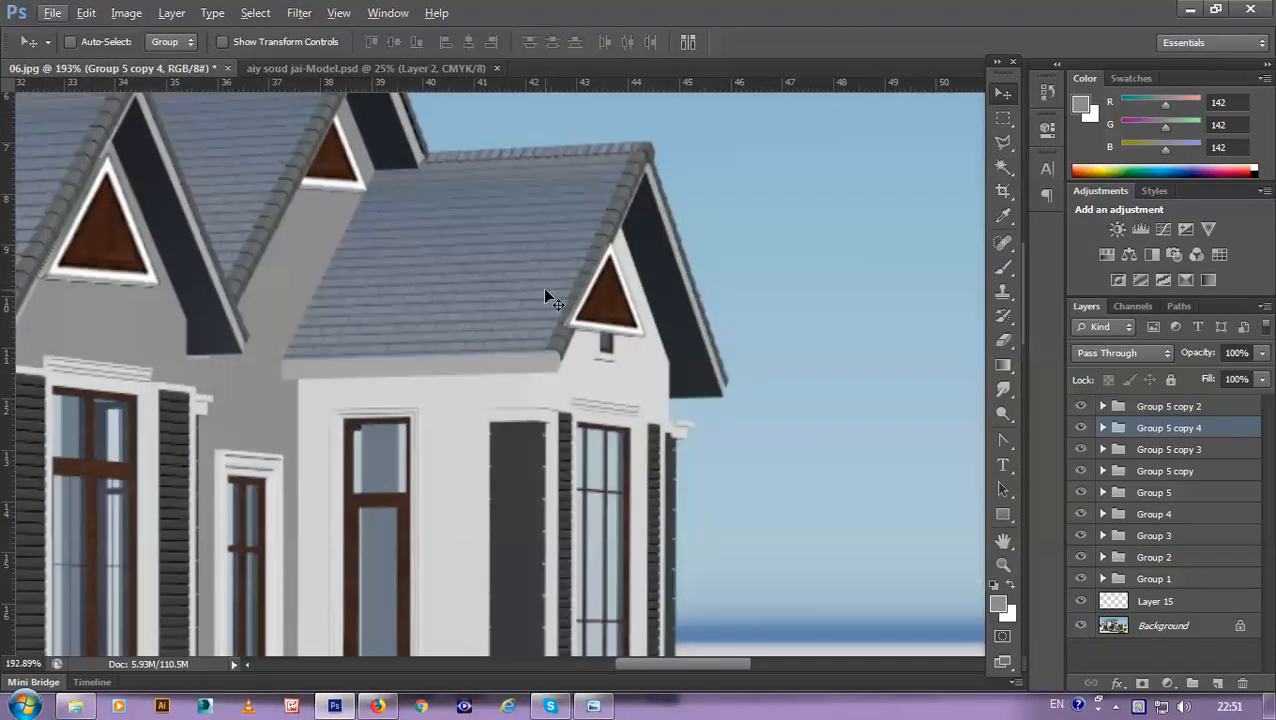
pyautogui.hotkey('alt', 'f')
pyautogui.press('Down')
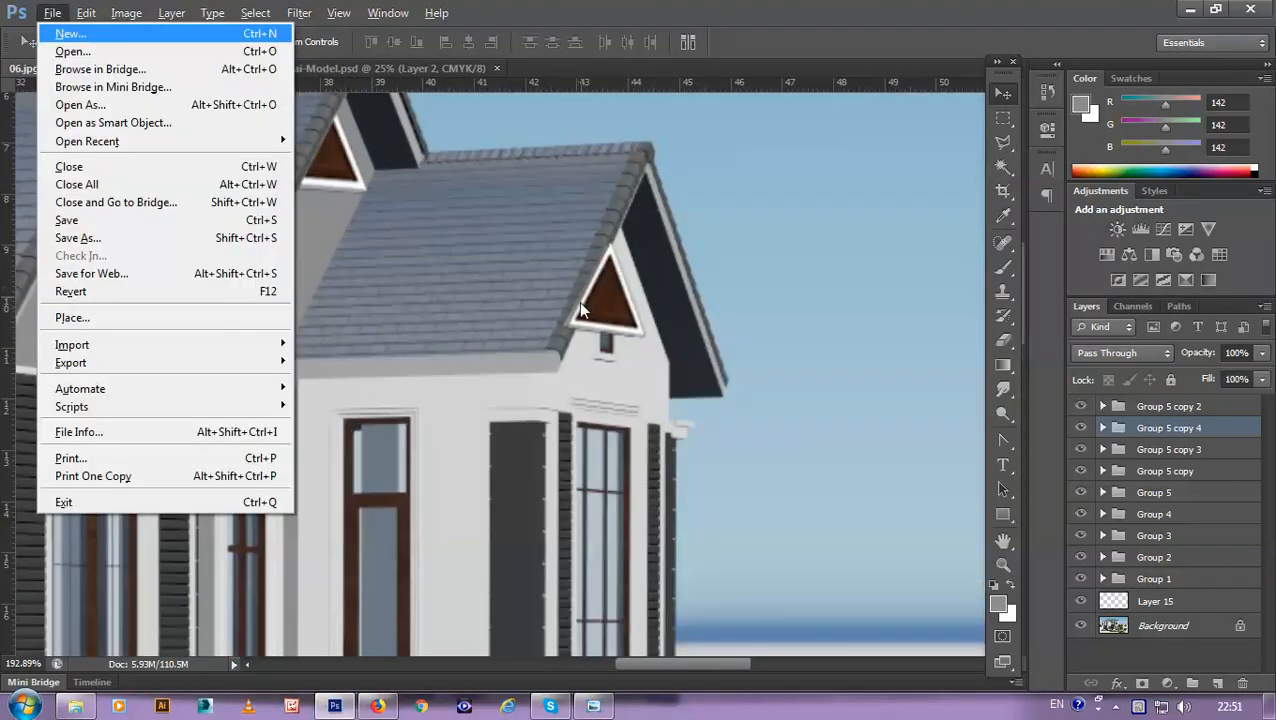
pyautogui.press('Escape')
pyautogui.press('Down')
pyautogui.press('Down')
pyautogui.press('Down')
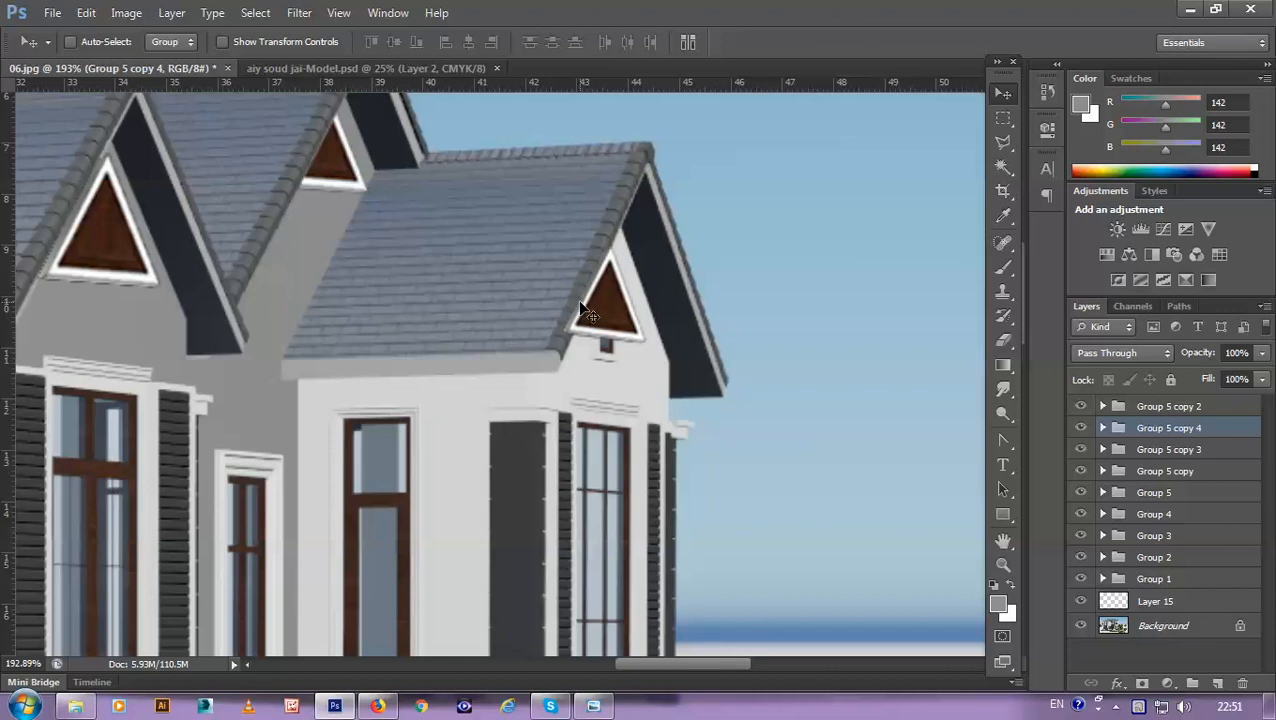
pyautogui.press('Right')
pyautogui.press('Right')
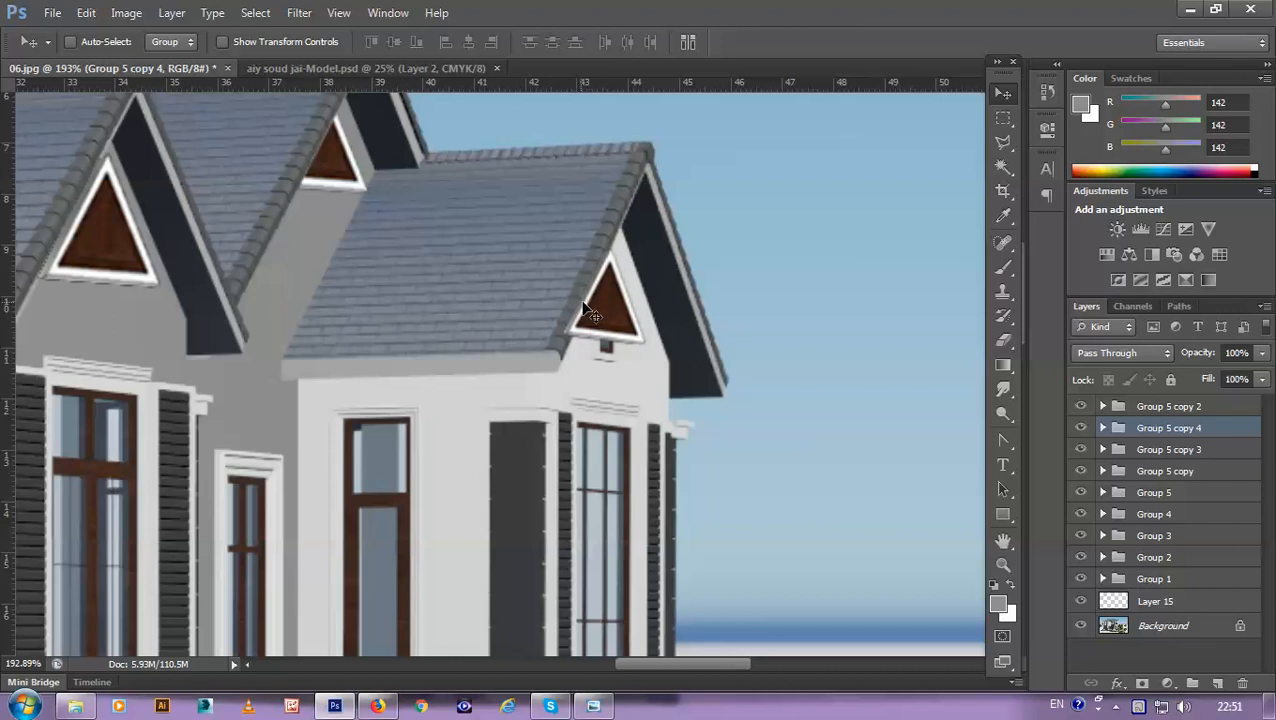
# Step: Lower the opacity of Group 5 copy 4 to 50%
pyautogui.scroll(5, 620, 352)
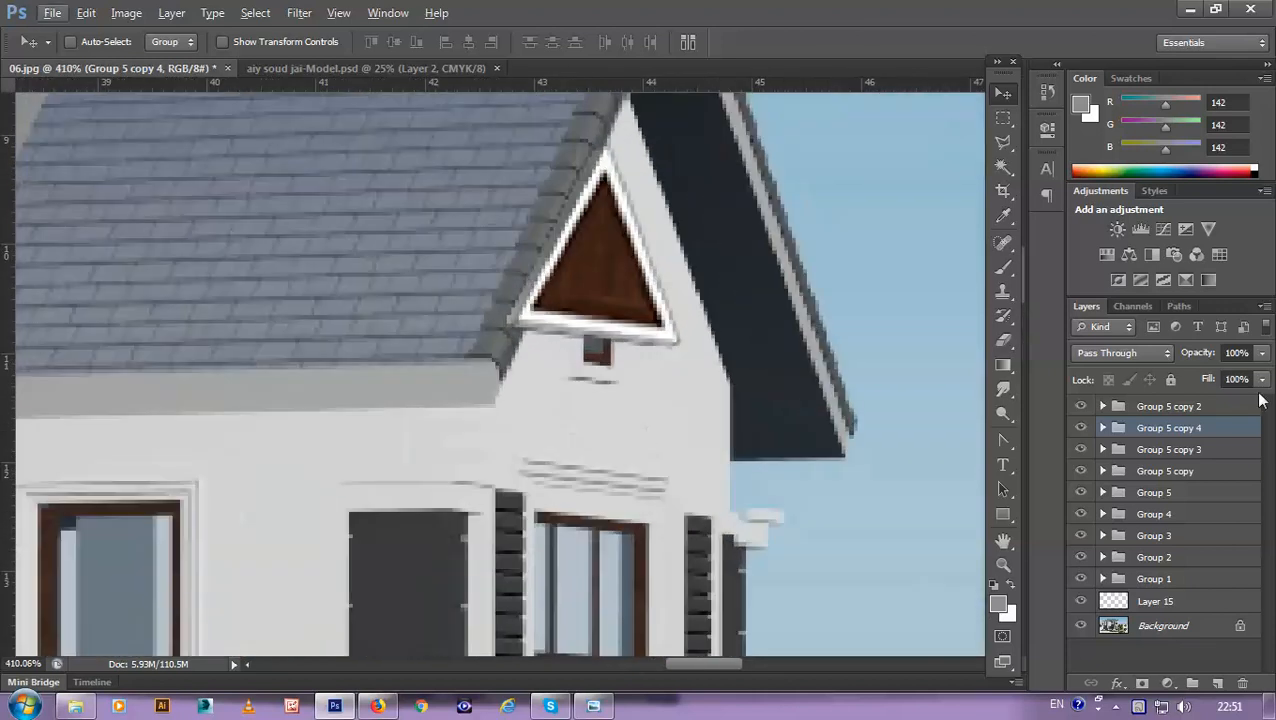
pyautogui.click(1263, 353)
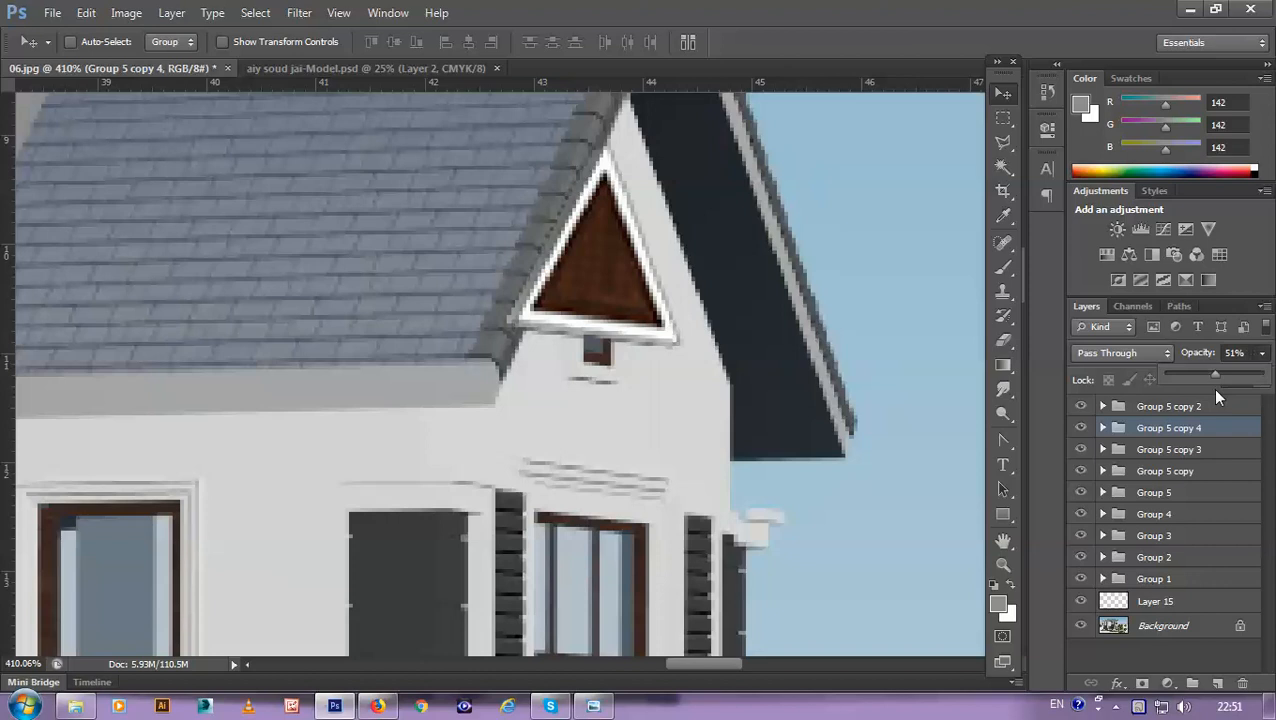
pyautogui.click(1216, 395)
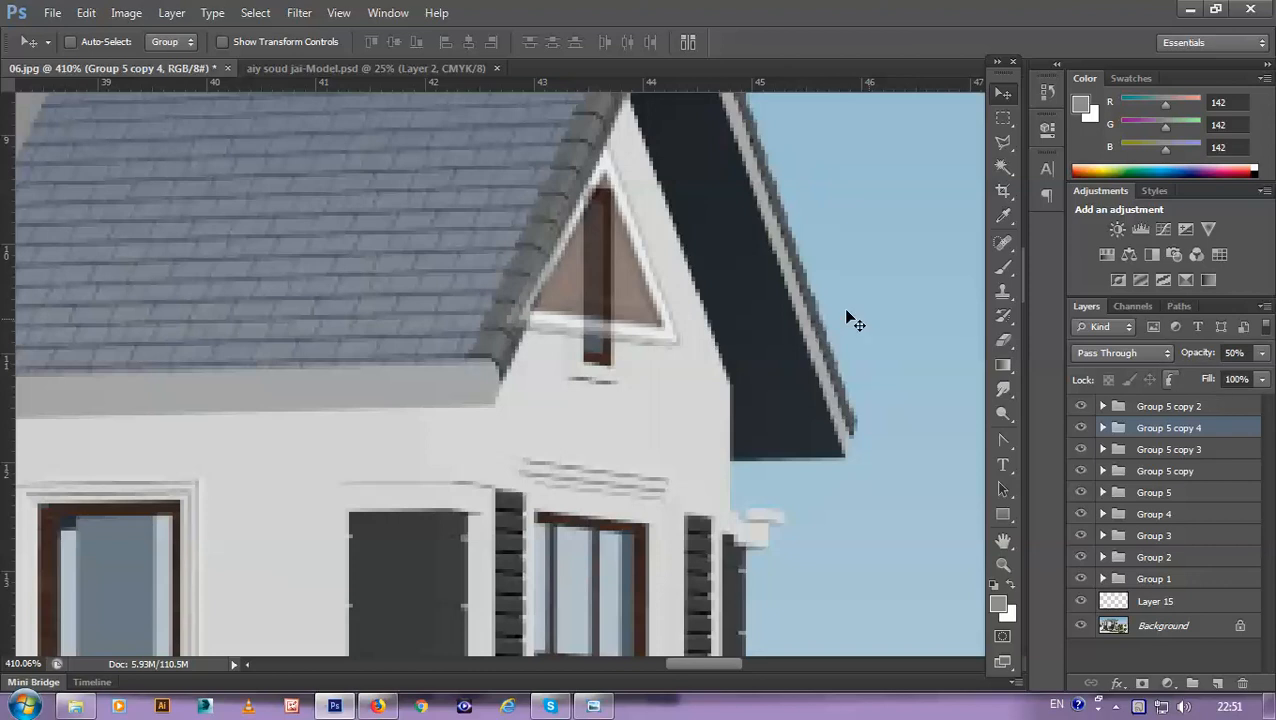
# Step: Outline the part of the panel overlapping the roof tiles with a polygonal selection along the white gable's roof edge
pyautogui.moveTo(712, 272); pyautogui.dragTo(680, 390)
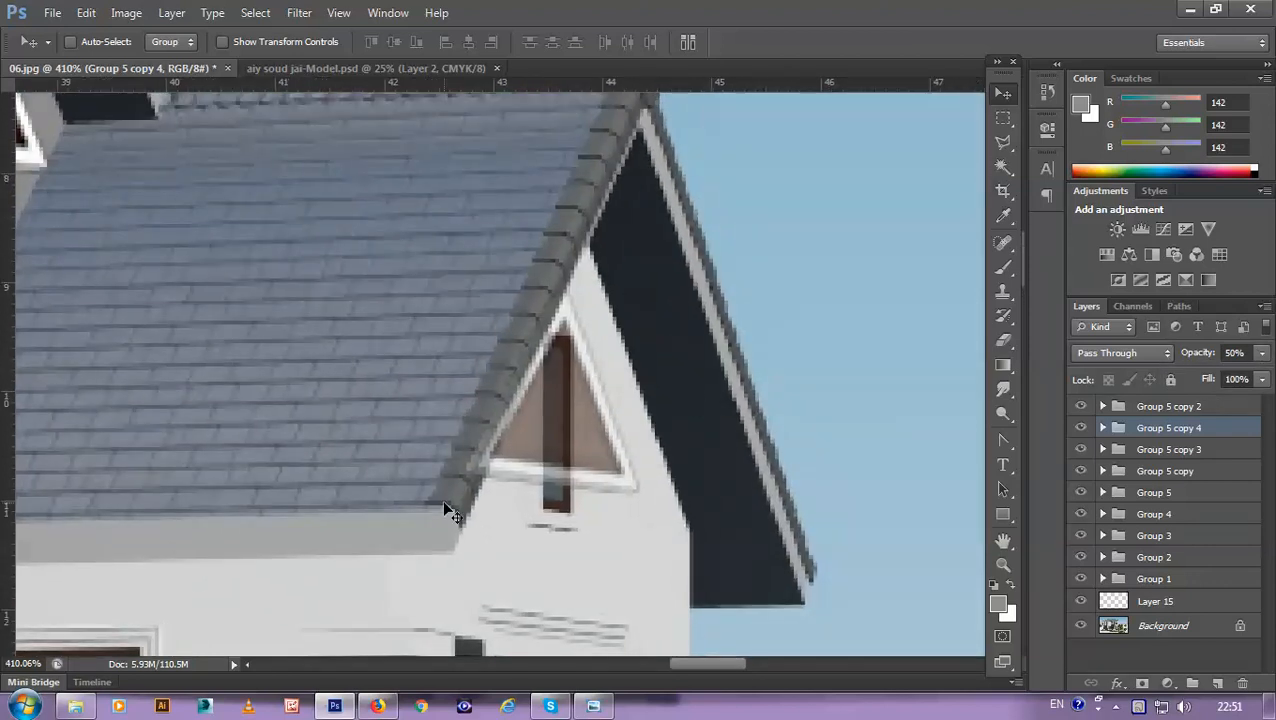
pyautogui.press('l')
pyautogui.click(490, 462)
pyautogui.click(575, 281)
pyautogui.click(513, 261)
pyautogui.click(360, 463)
pyautogui.click(380, 552)
pyautogui.doubleClick(477, 500)
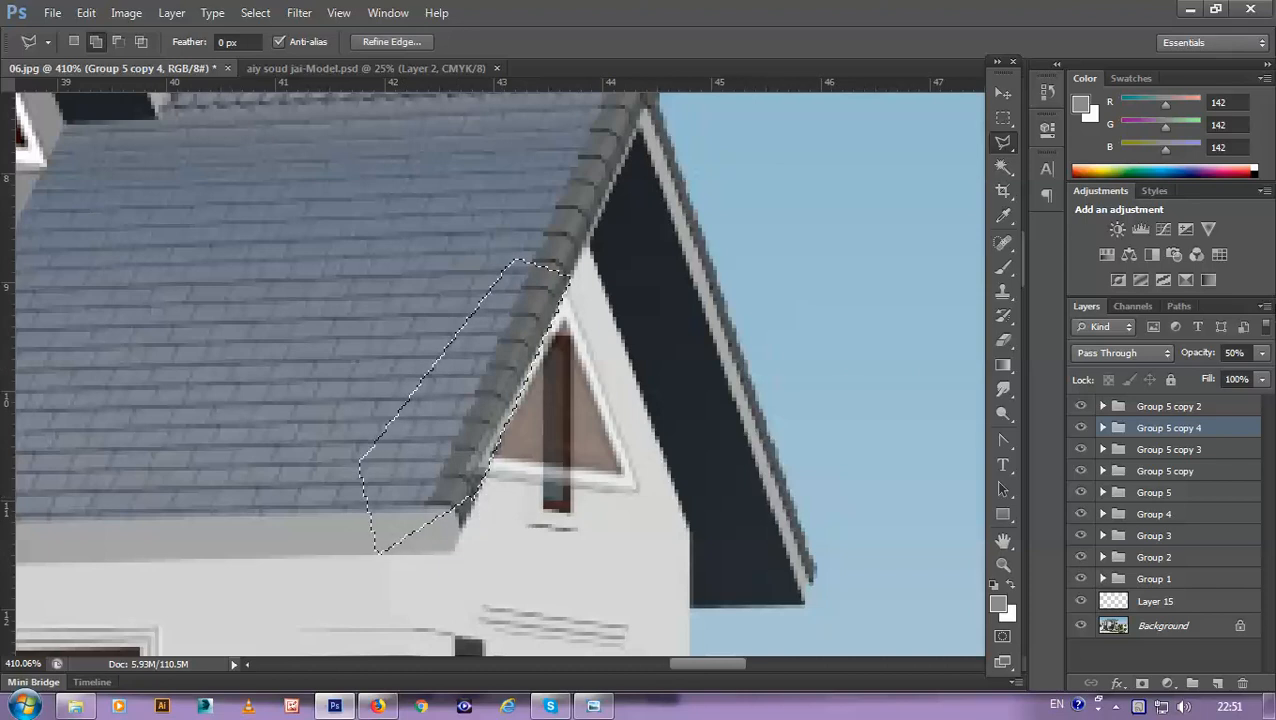
# Step: Delete the outlined roof overlap from Layer 14 copy and Layer 17 inside Group 5 copy 4, and deselect
pyautogui.click(1104, 428)
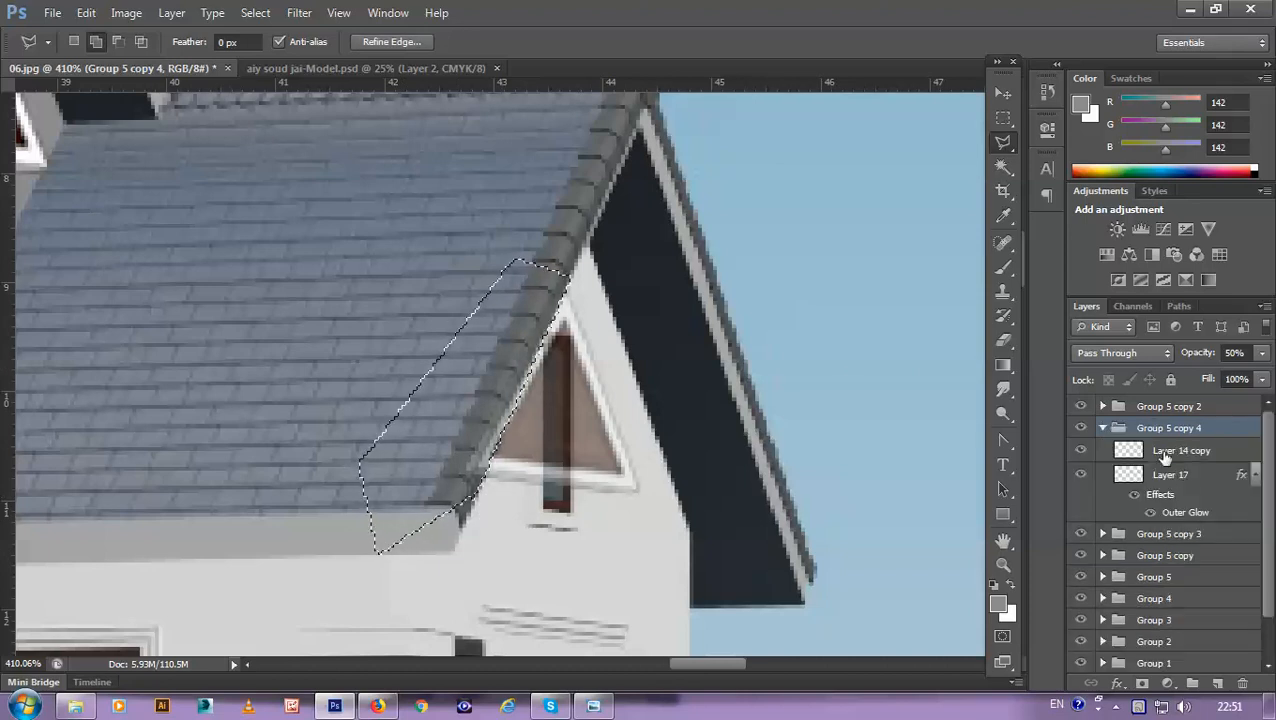
pyautogui.click(1172, 450)
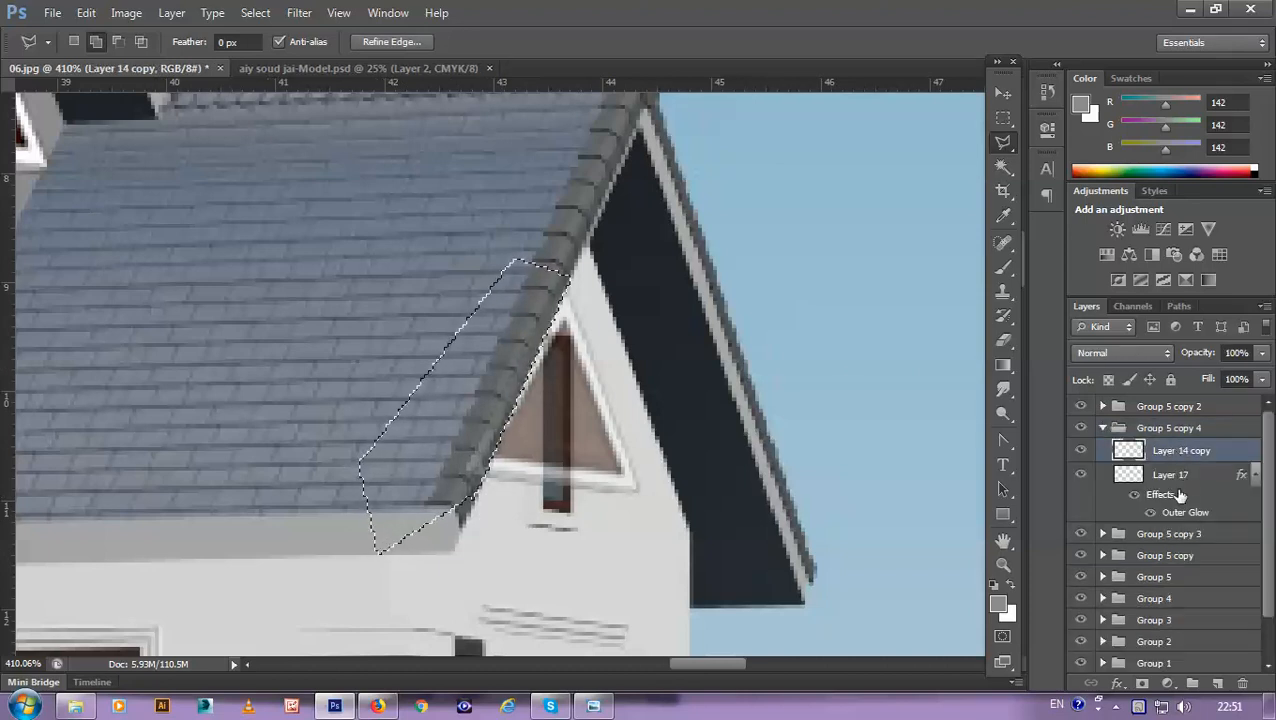
pyautogui.click(1182, 477)
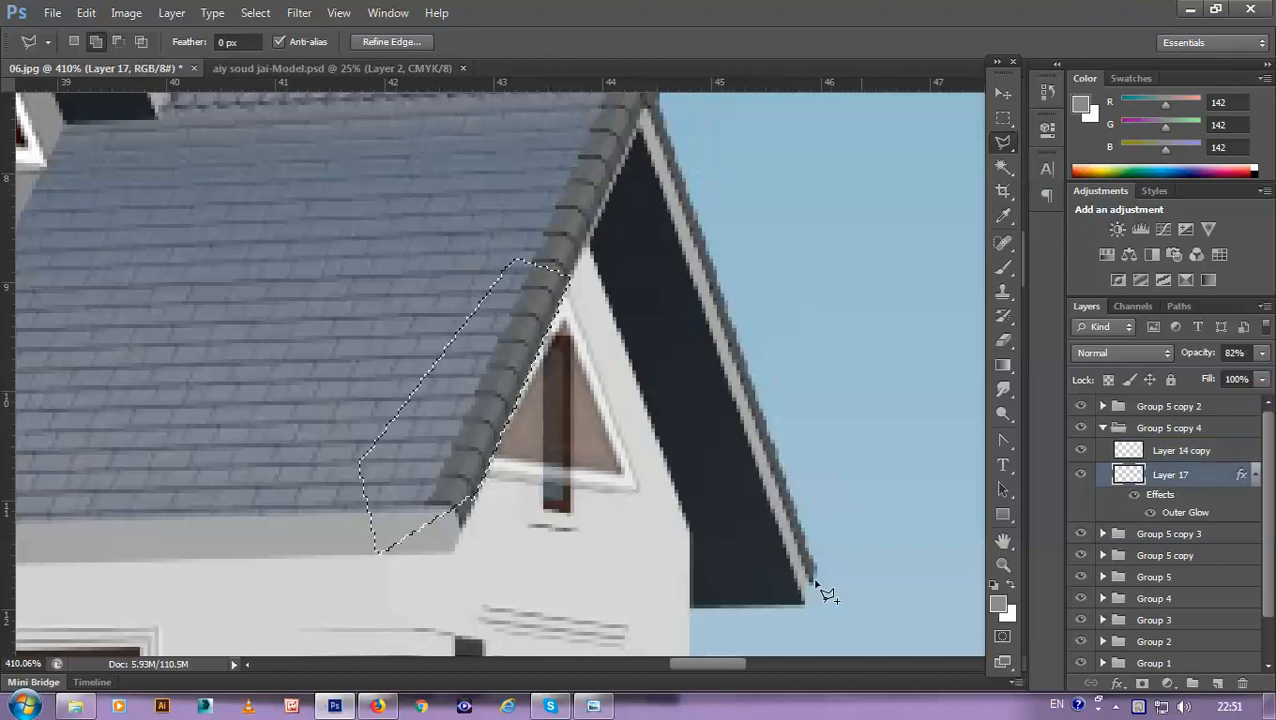
pyautogui.click(766, 592)
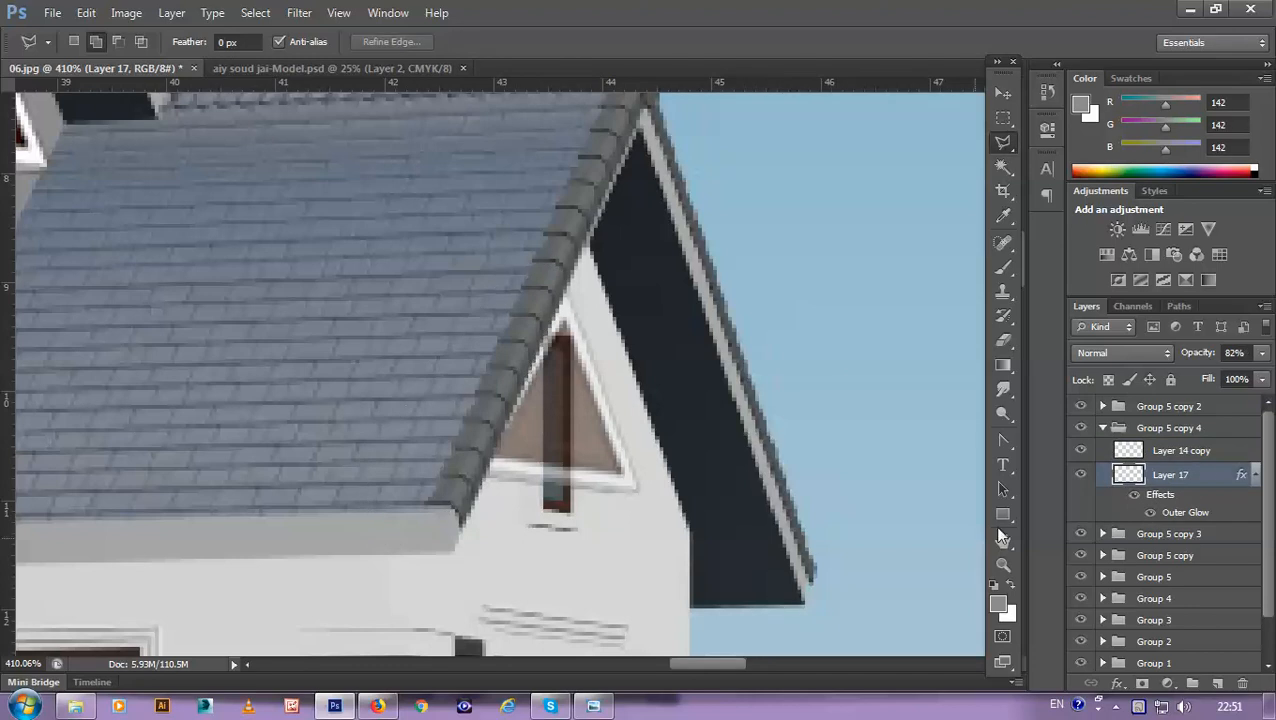
# Step: Restore the opacity of Group 5 copy 4 to 100% and collapse the group
pyautogui.click(1222, 431)
pyautogui.click(1263, 354)
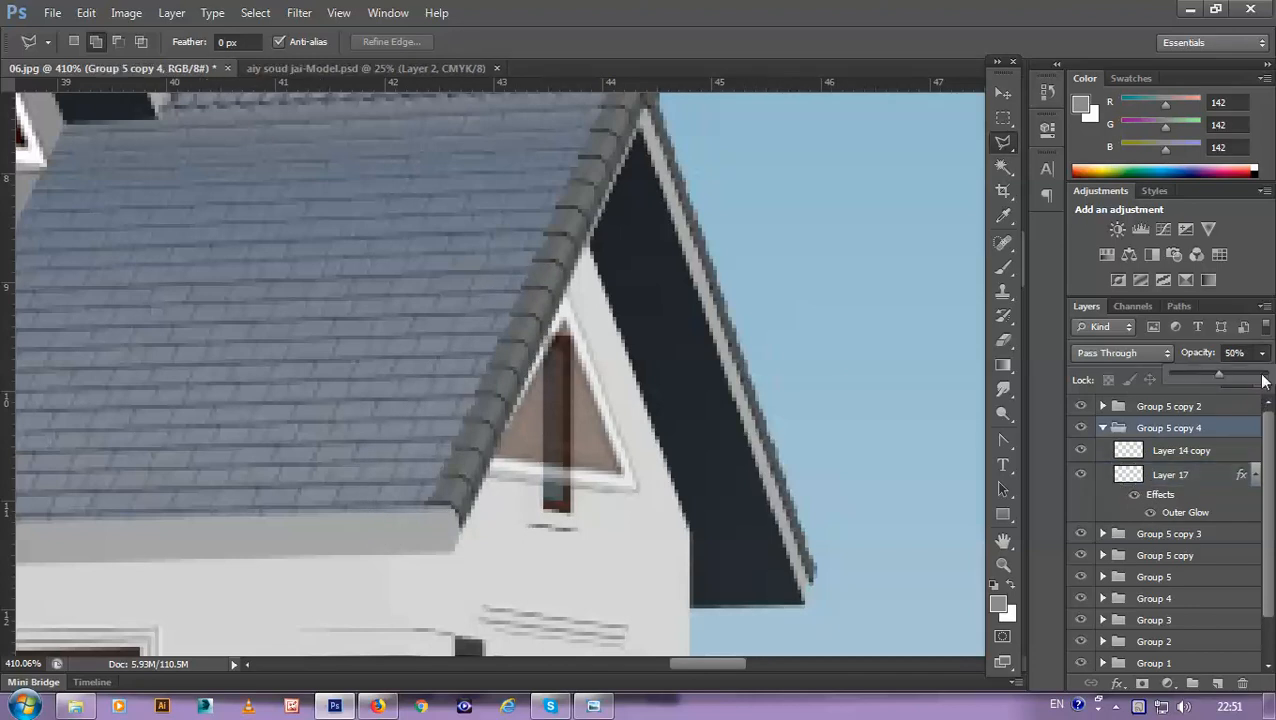
pyautogui.click(1264, 375)
pyautogui.scroll(-5, 552, 415)
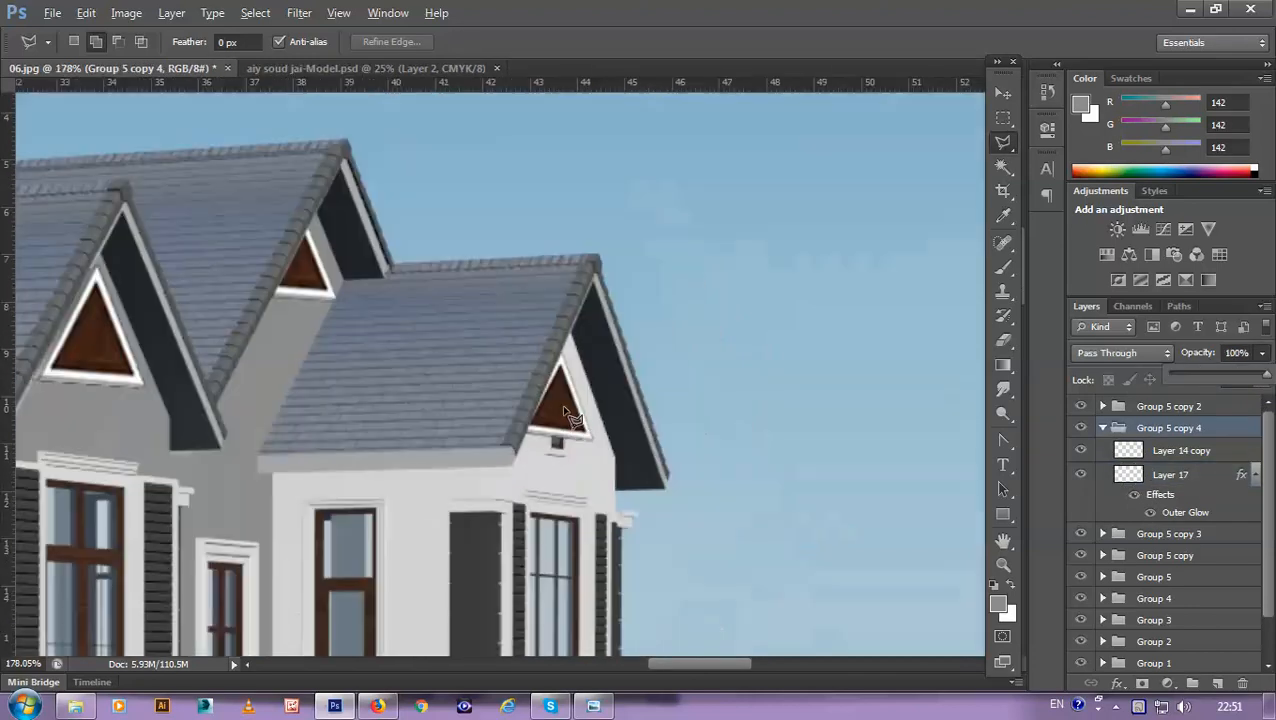
pyautogui.scroll(4, 592, 452)
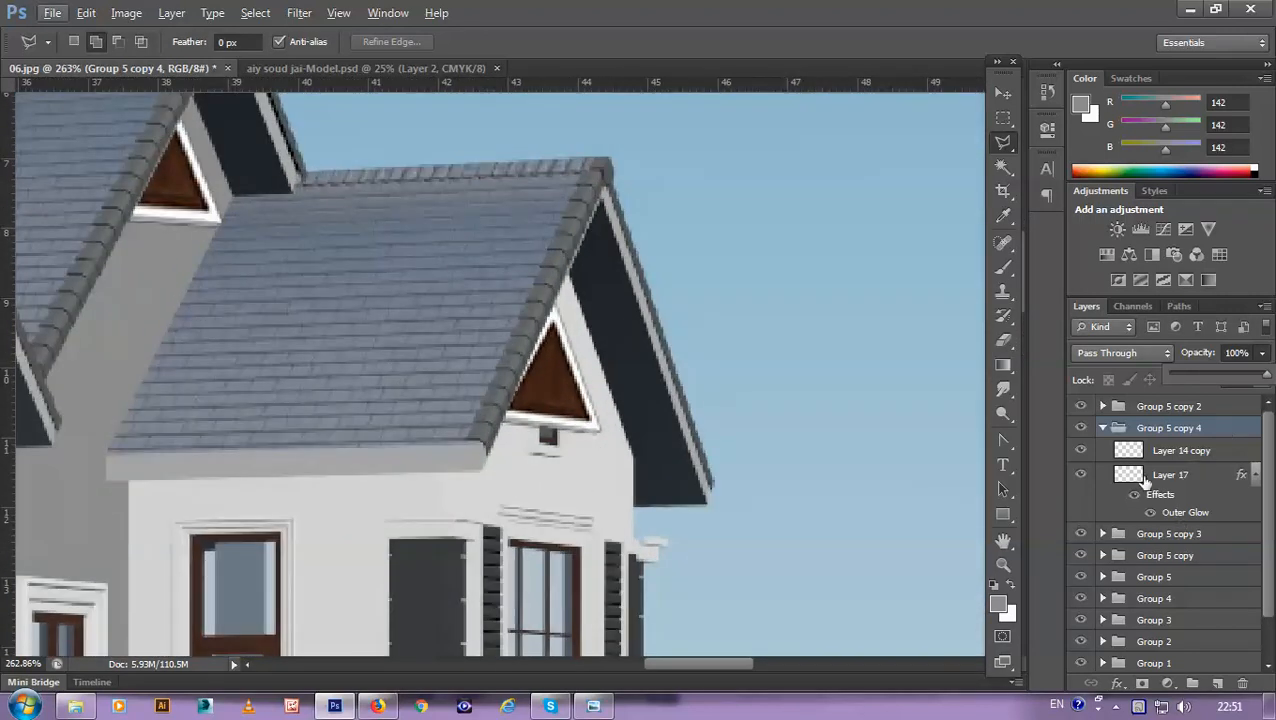
pyautogui.click(1104, 428)
pyautogui.scroll(-1, 1160, 600)
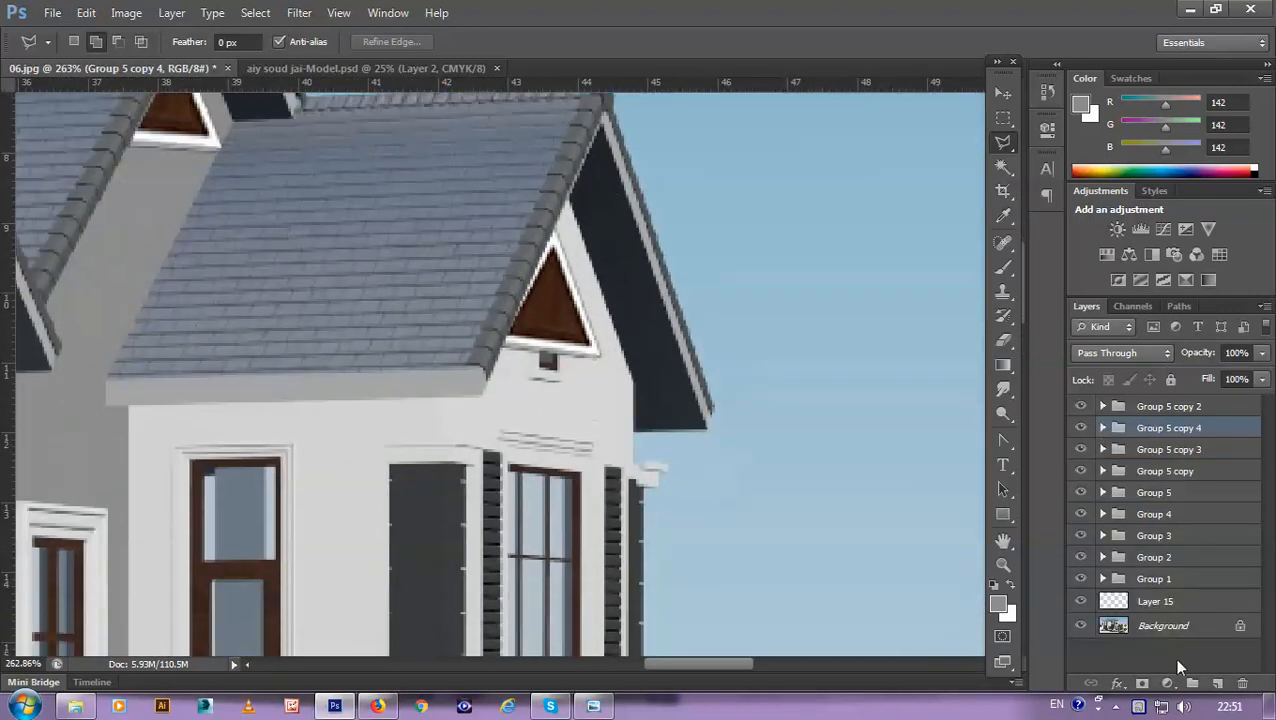
# Step: On the Background layer, outline the leftover of the old window below the white gable's wood panel with a polygonal selection
pyautogui.click(1165, 626)
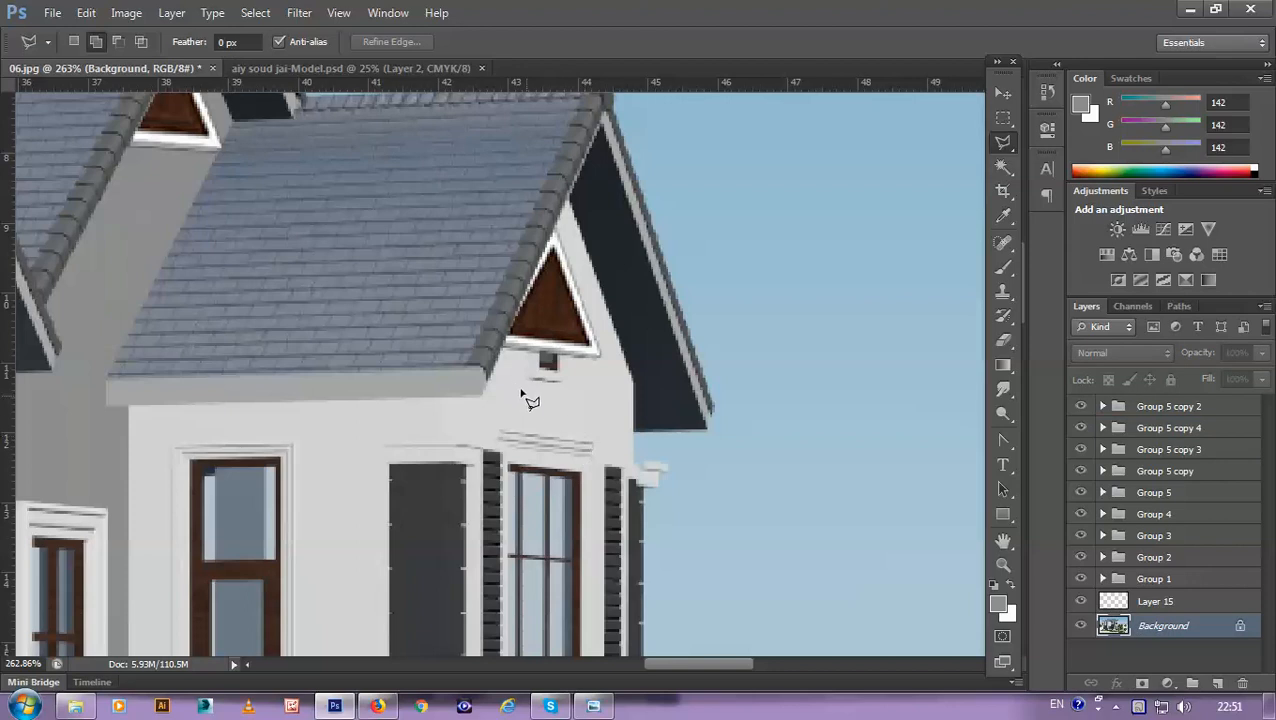
pyautogui.click(528, 386)
pyautogui.click(598, 394)
pyautogui.click(562, 262)
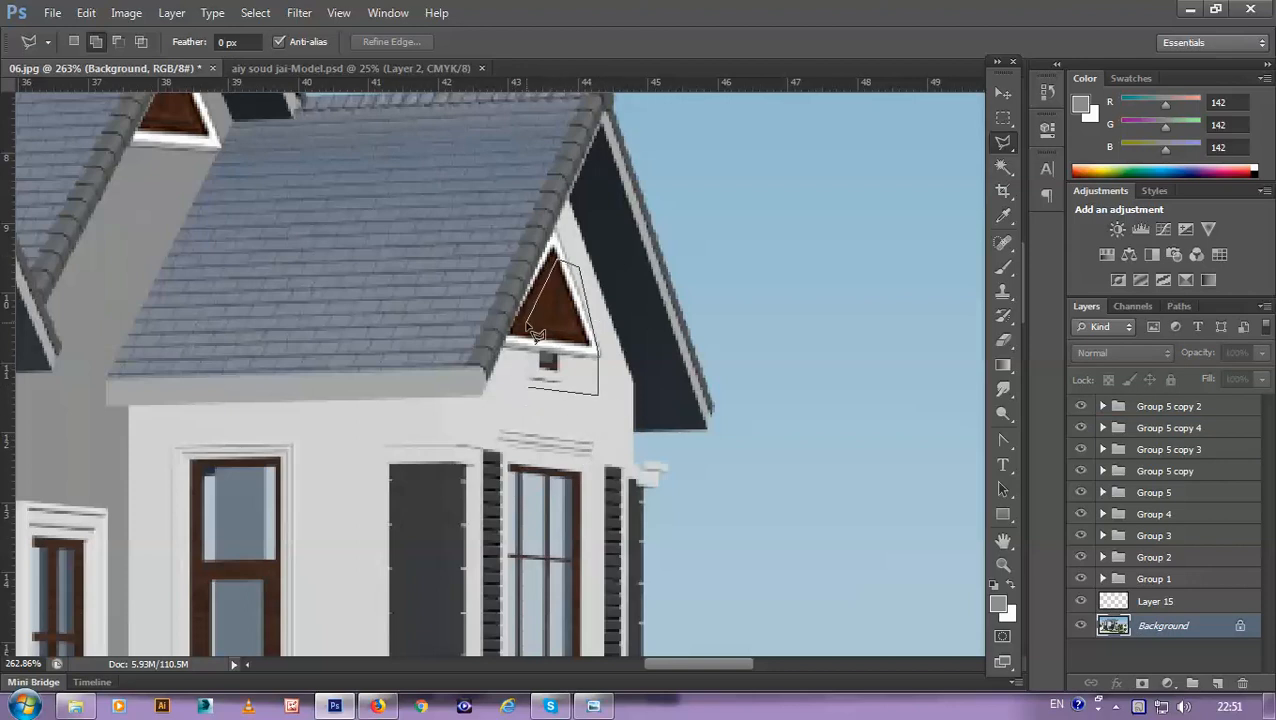
pyautogui.click(518, 385)
# Step: Paint over the selected old window remnant with the light wall colour sampled beside it, and deselect
pyautogui.press('b')
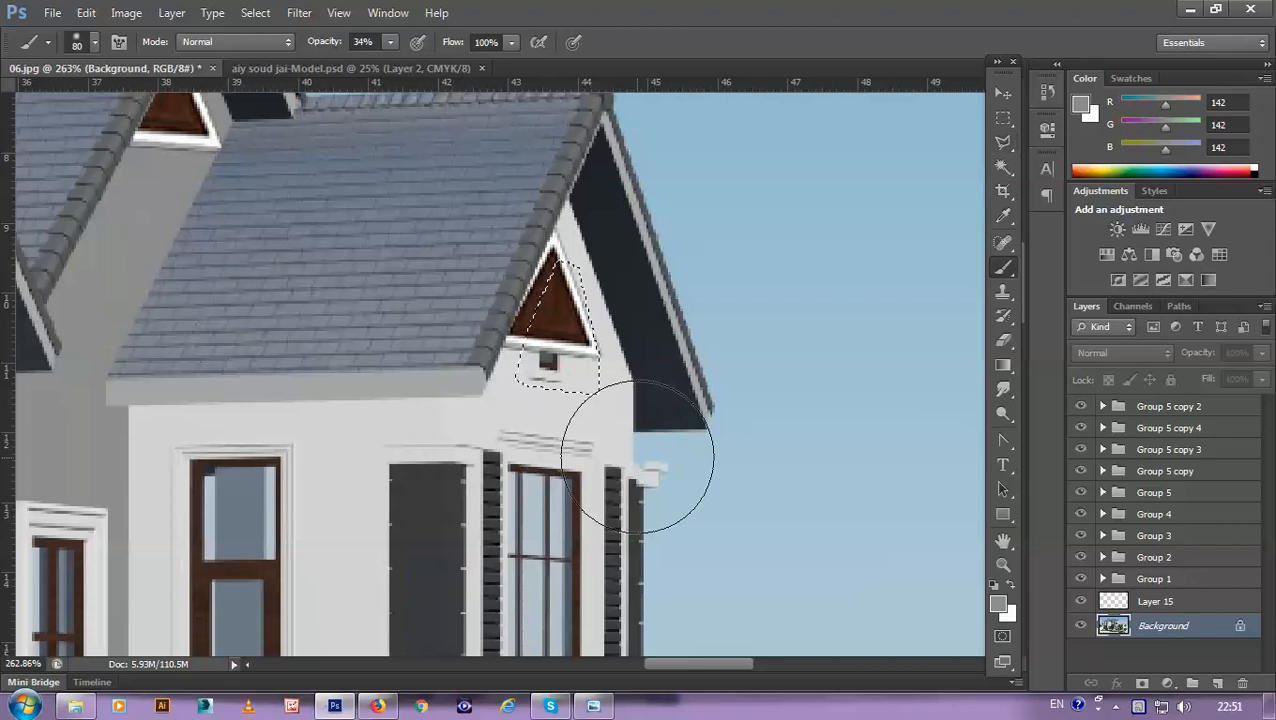
pyautogui.keyDown('alt'); pyautogui.click(594, 396); pyautogui.keyUp('alt')
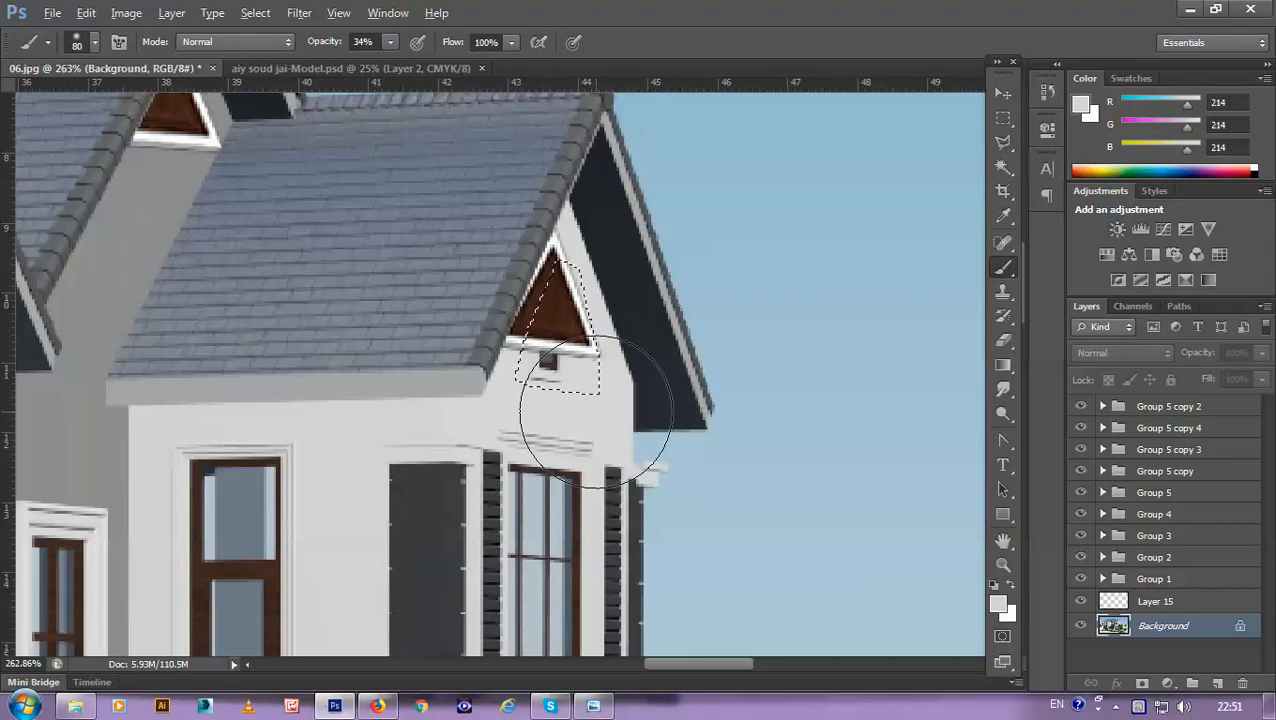
pyautogui.hotkey('ctrl', 'd')
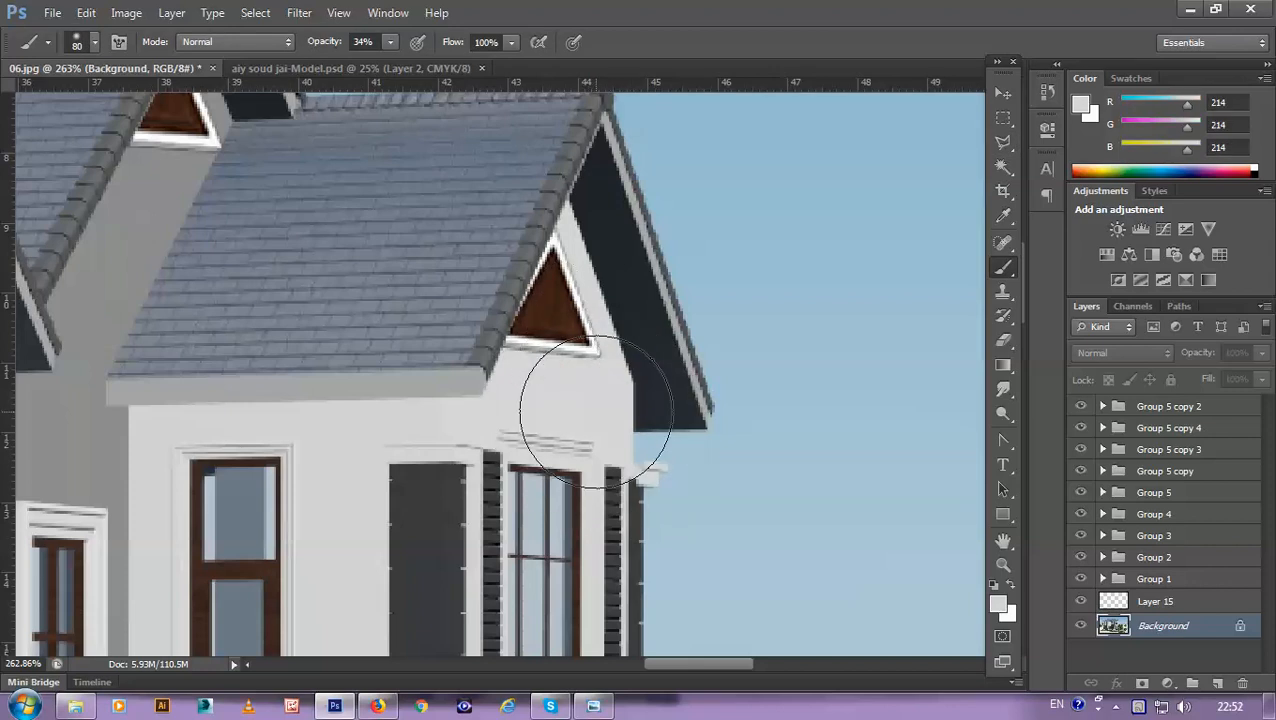
# Step: Distort Group 5 copy 4 by pulling its upper-left corner outward so the panel reaches the white gable's roof edge
pyautogui.scroll(-6, 420, 290)
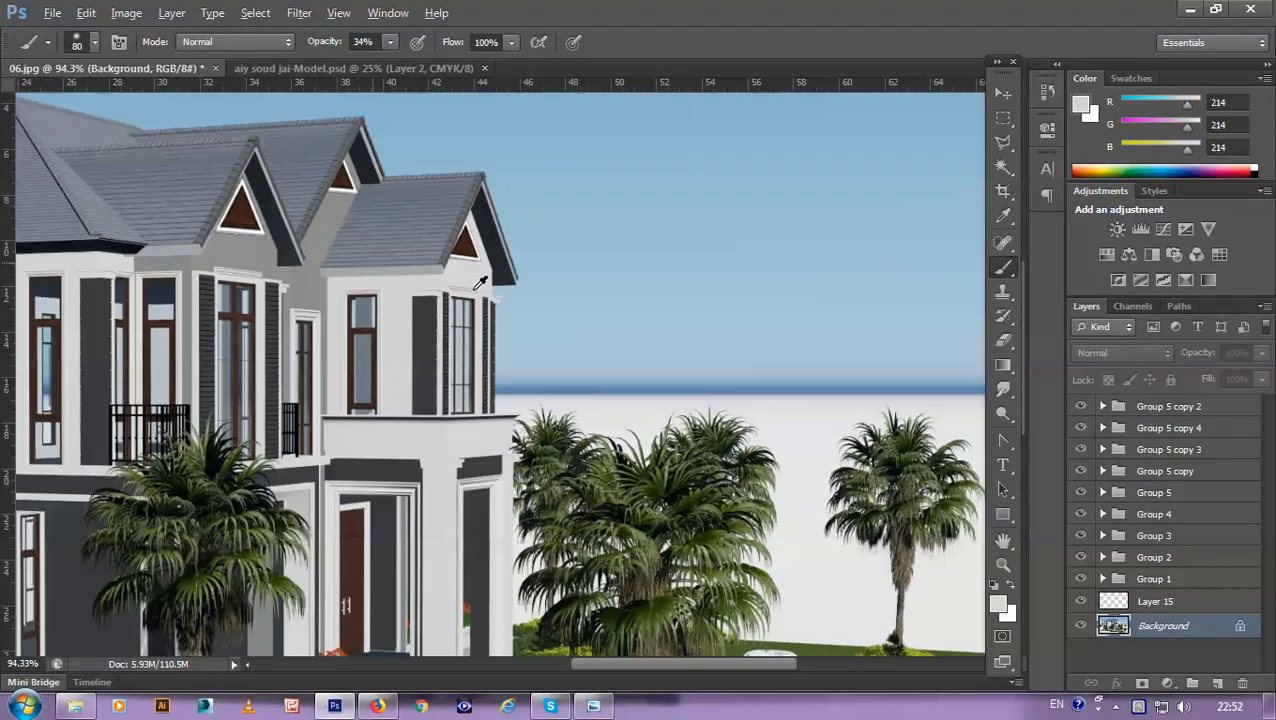
pyautogui.scroll(-2, 480, 283)
pyautogui.scroll(2, 481, 292)
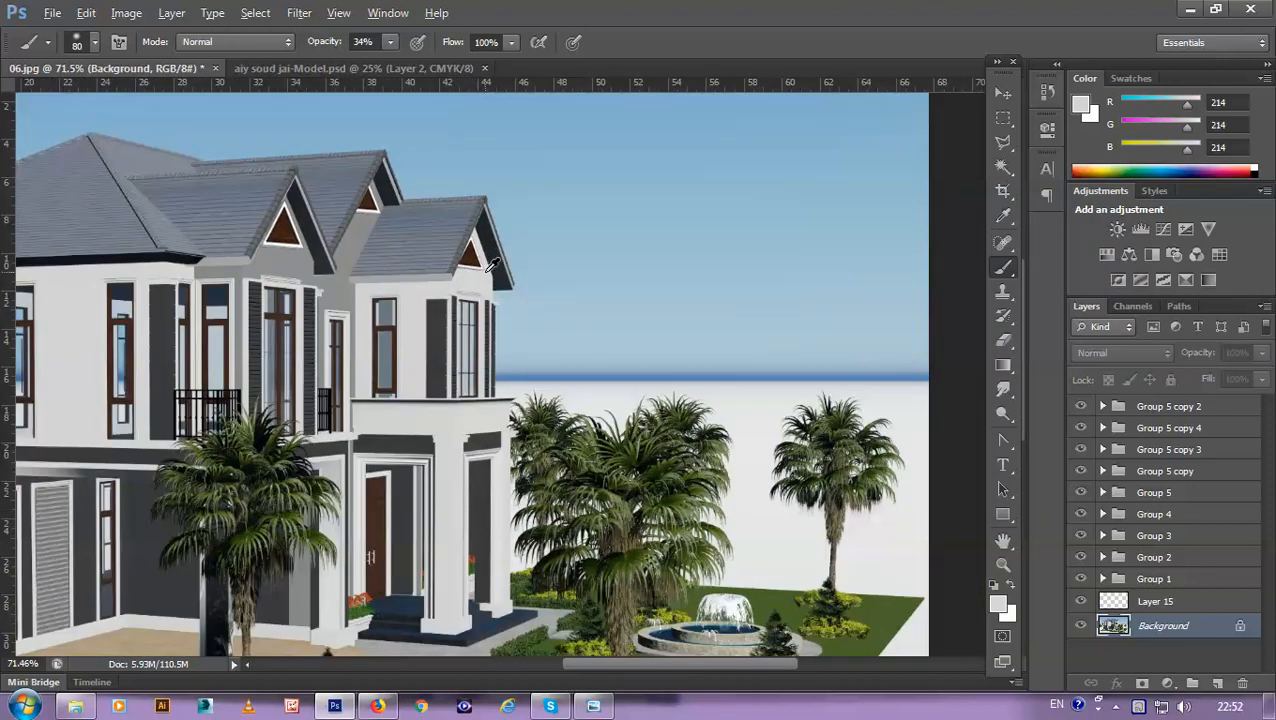
pyautogui.scroll(4, 490, 262)
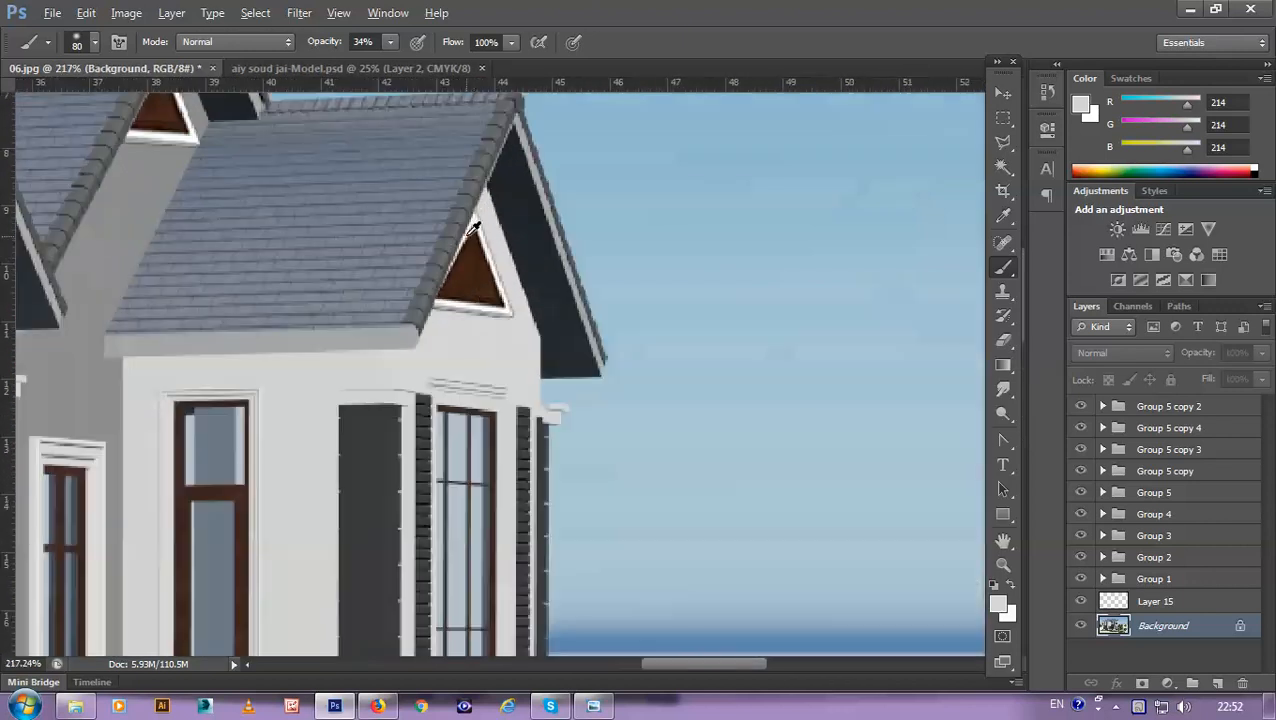
pyautogui.scroll(1, 484, 216)
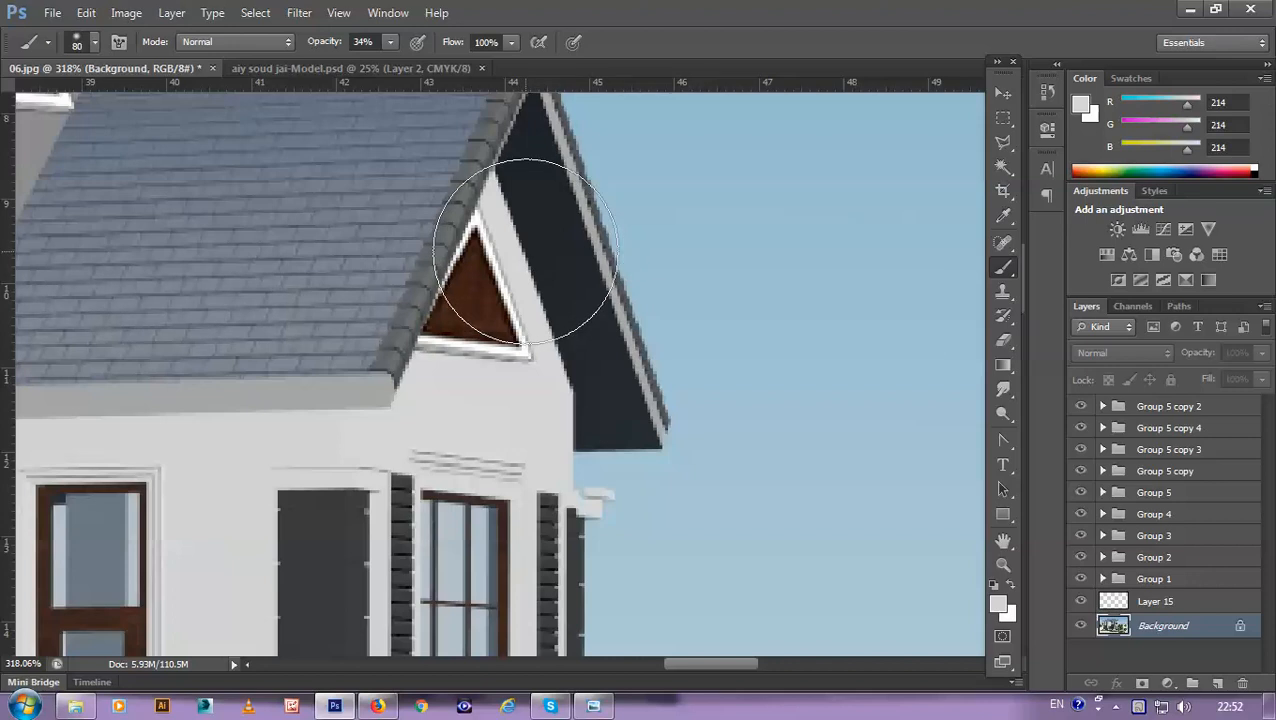
pyautogui.click(1122, 429)
pyautogui.hotkey('ctrl', 't')
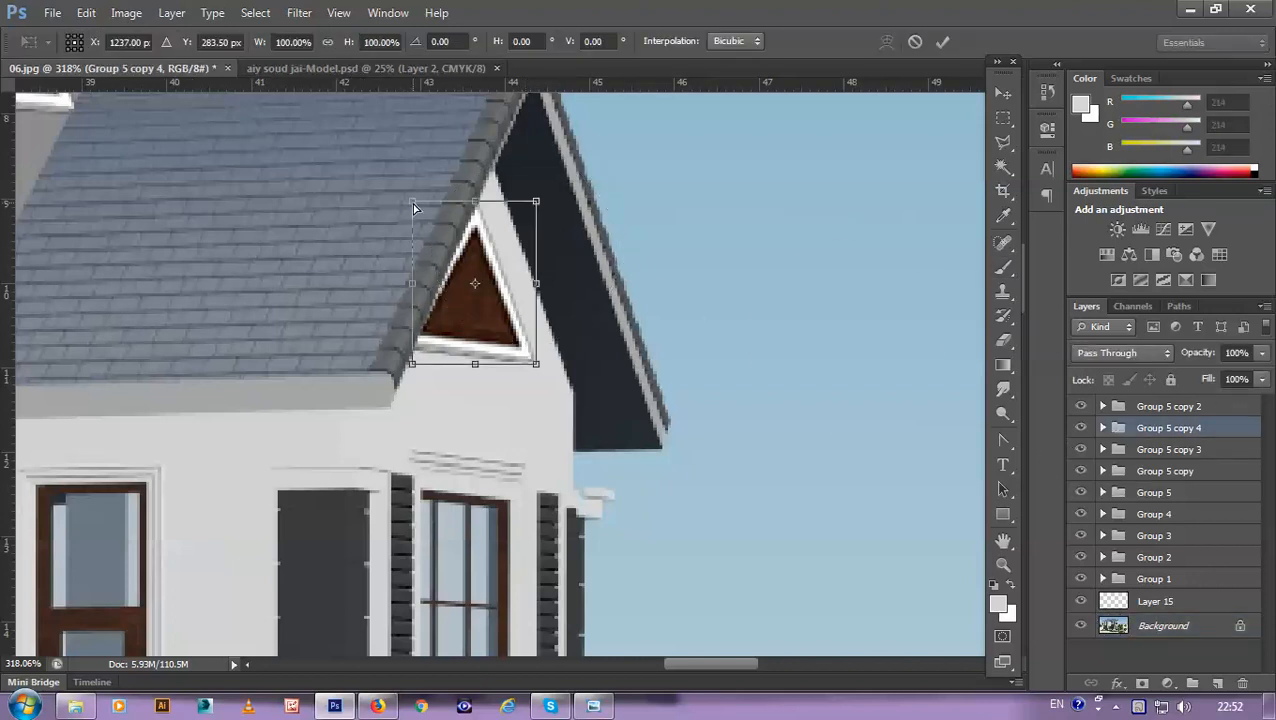
pyautogui.moveTo(411, 203)
pyautogui.mouseDown()
pyautogui.moveTo(394, 200)
pyautogui.moveTo(386, 174)
pyautogui.mouseUp()
pyautogui.press('b')
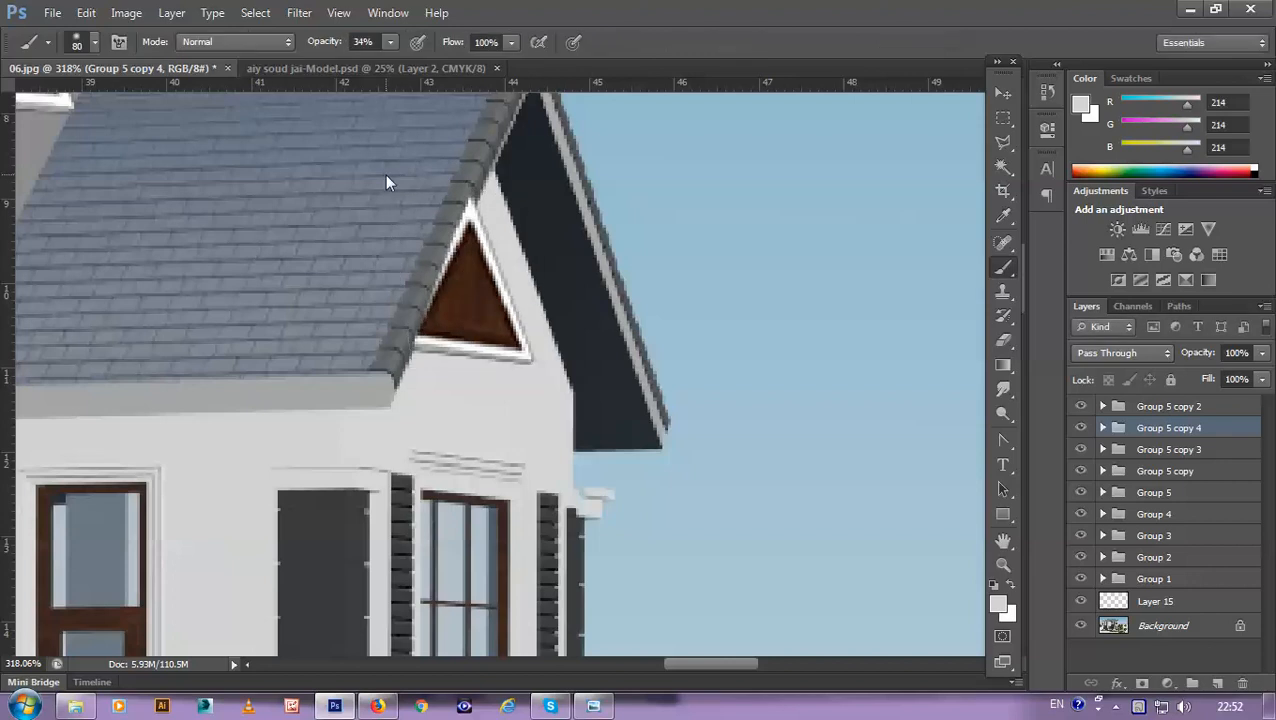
# Step: Distort Group 5 copy 4 again, pulling its lower-left corner slightly outward and down over the roof edge
pyautogui.scroll(-5, 505, 300)
pyautogui.scroll(4, 512, 316)
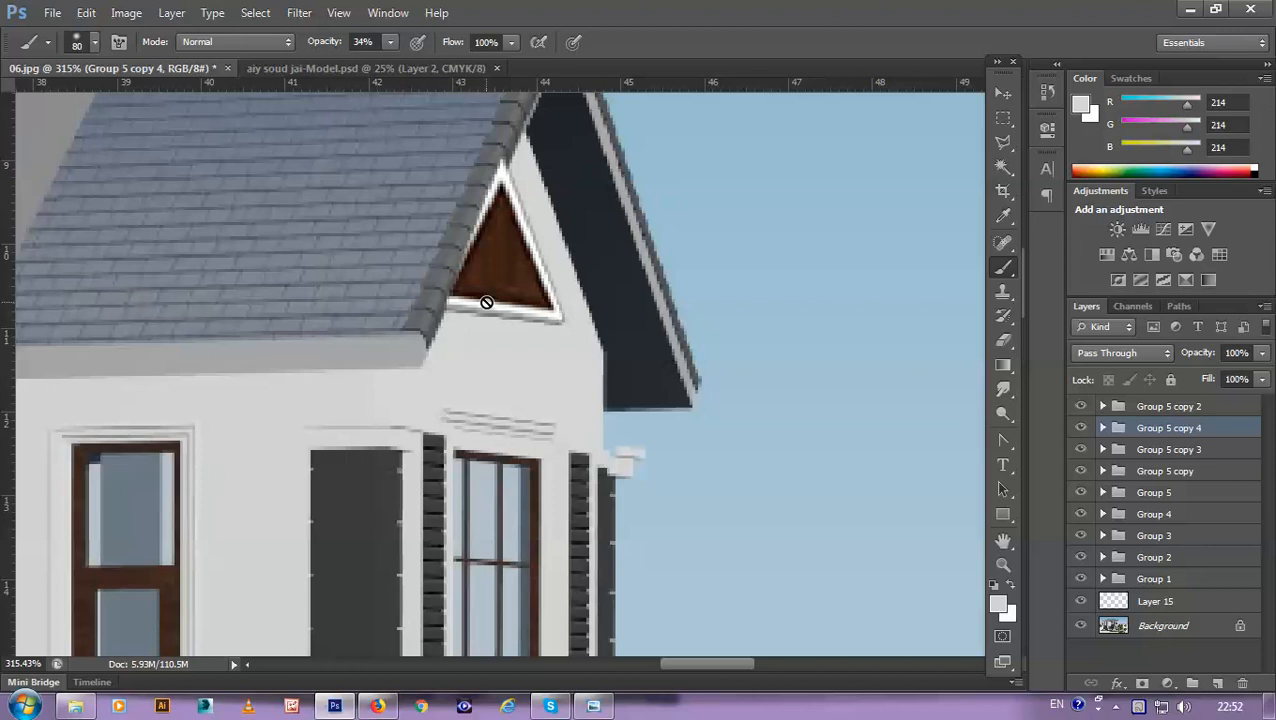
pyautogui.hotkey('ctrl', 't')
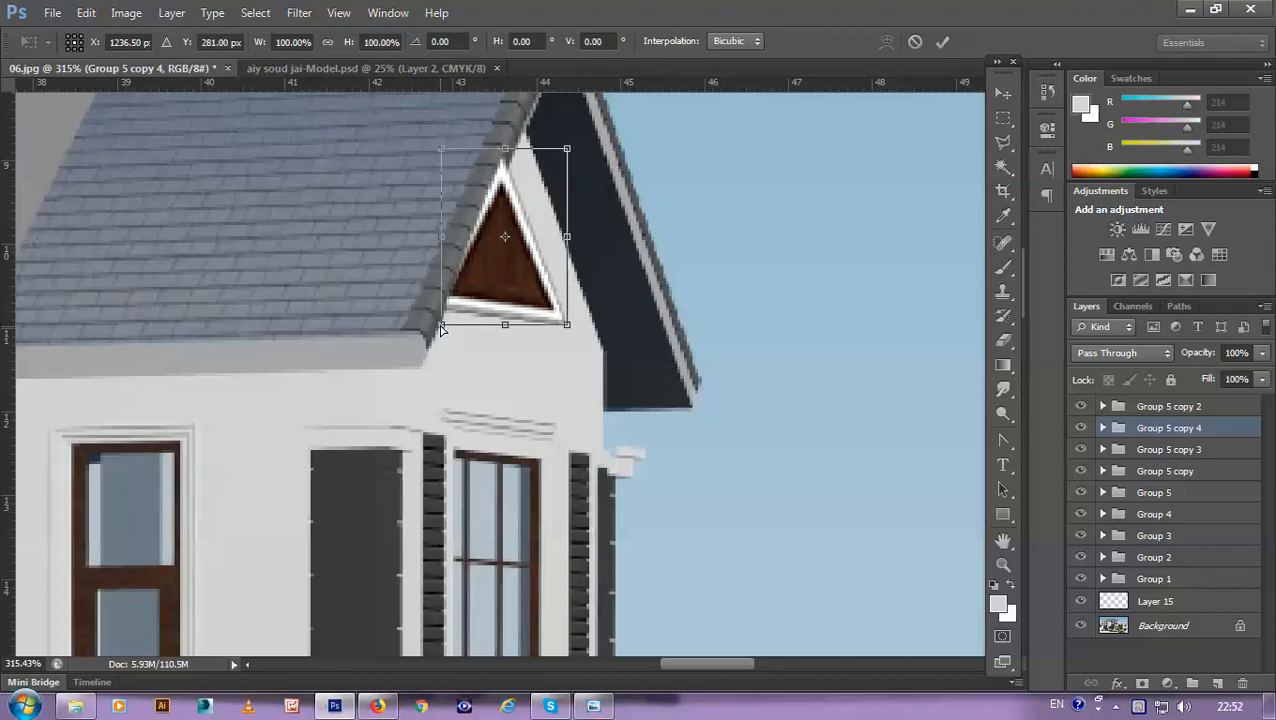
pyautogui.moveTo(441, 334); pyautogui.dragTo(437, 334)
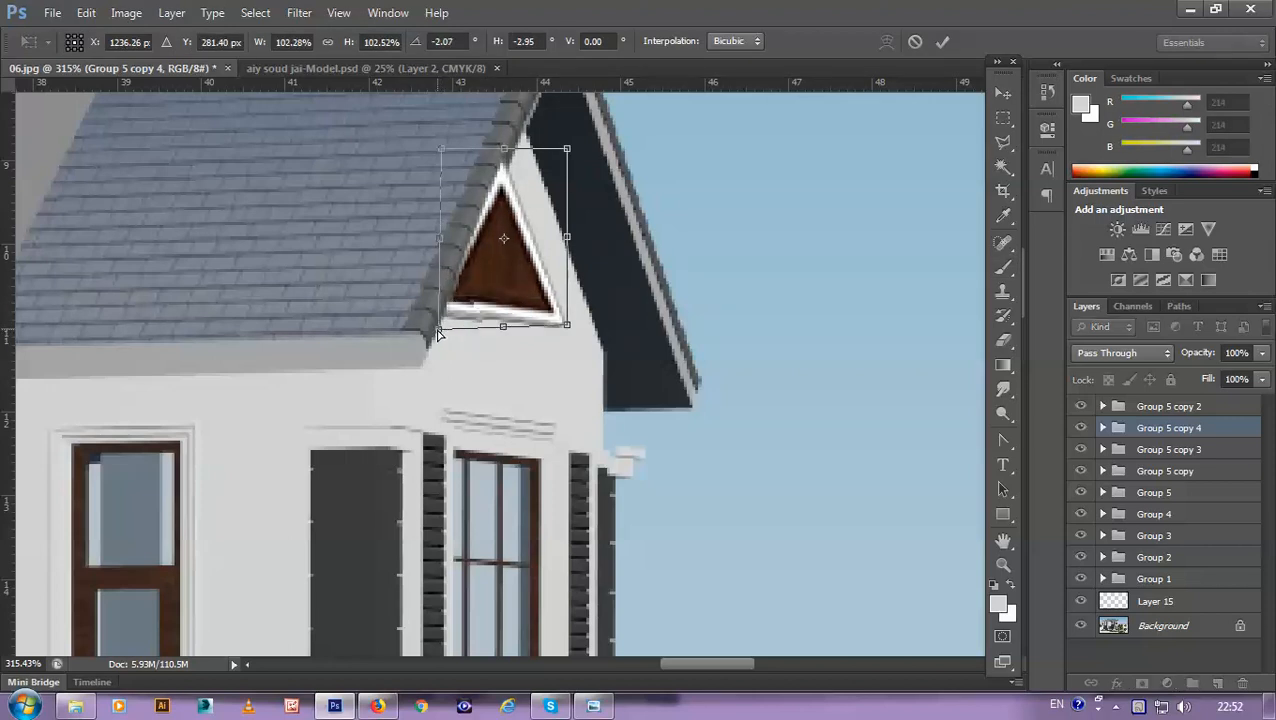
pyautogui.press('Return')
pyautogui.press('b')
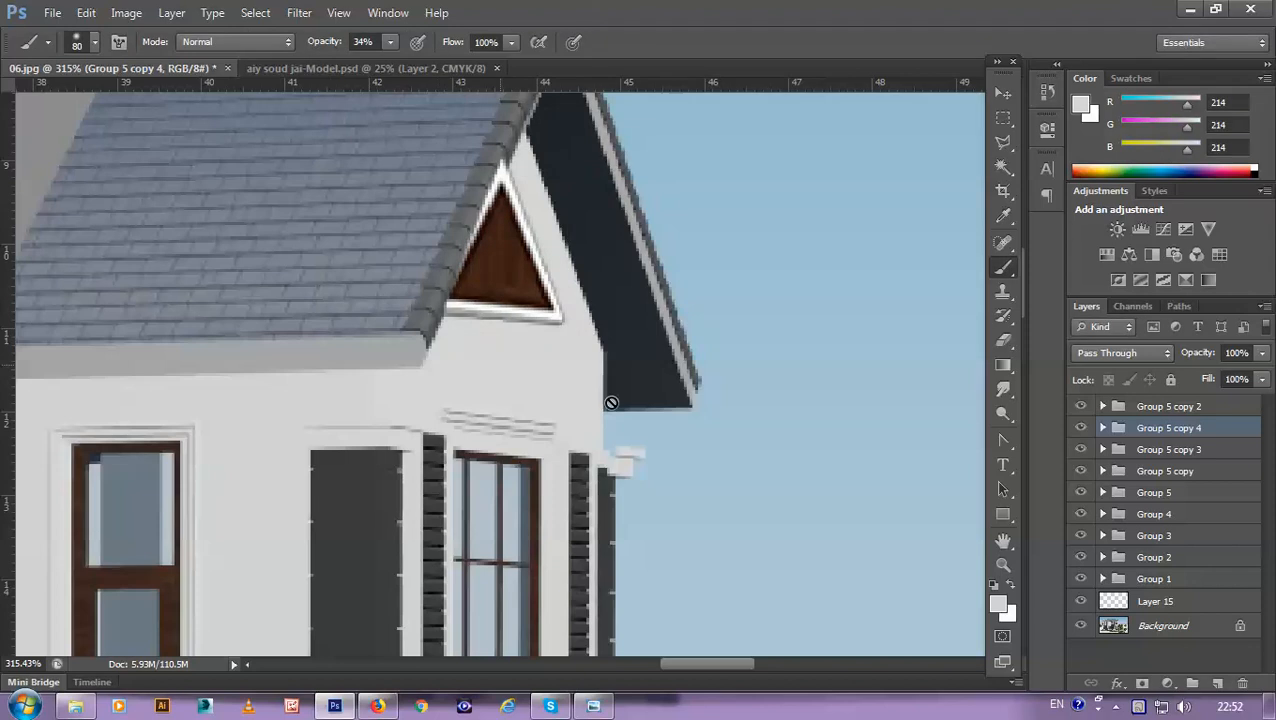
# Step: Lower the opacity of Group 5 copy 4 to 48%
pyautogui.click(1263, 353)
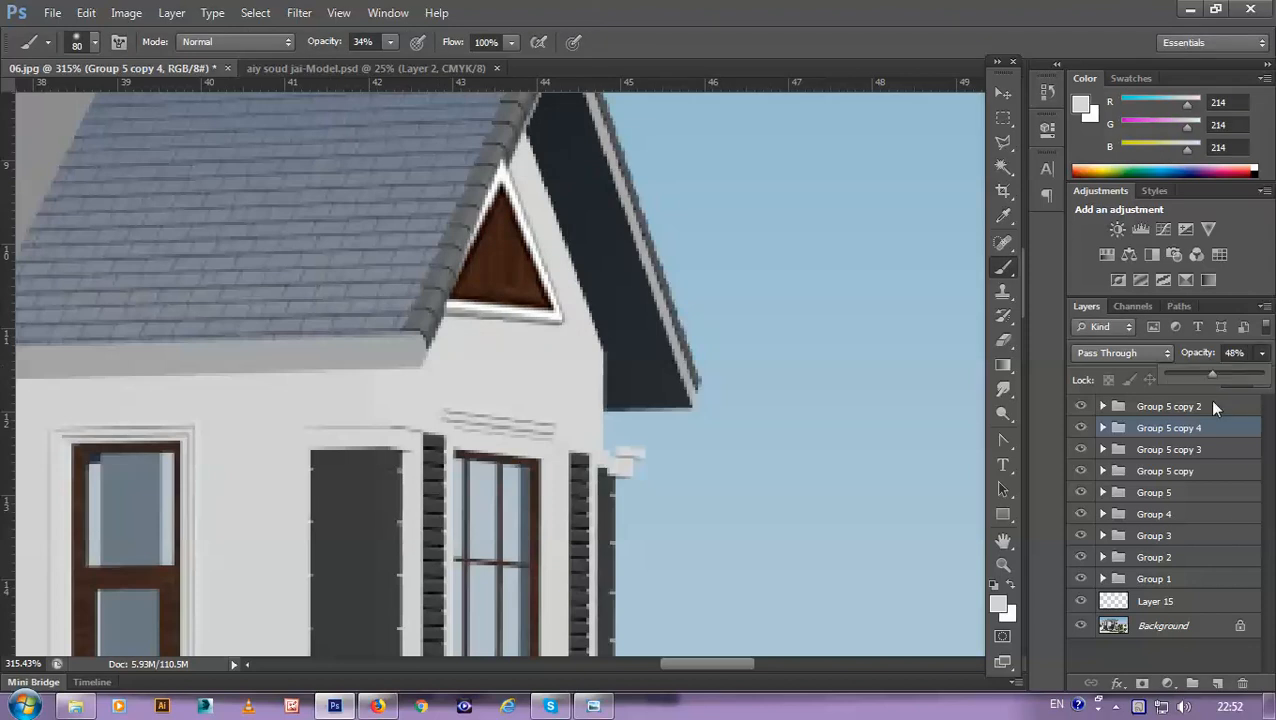
pyautogui.click(1208, 399)
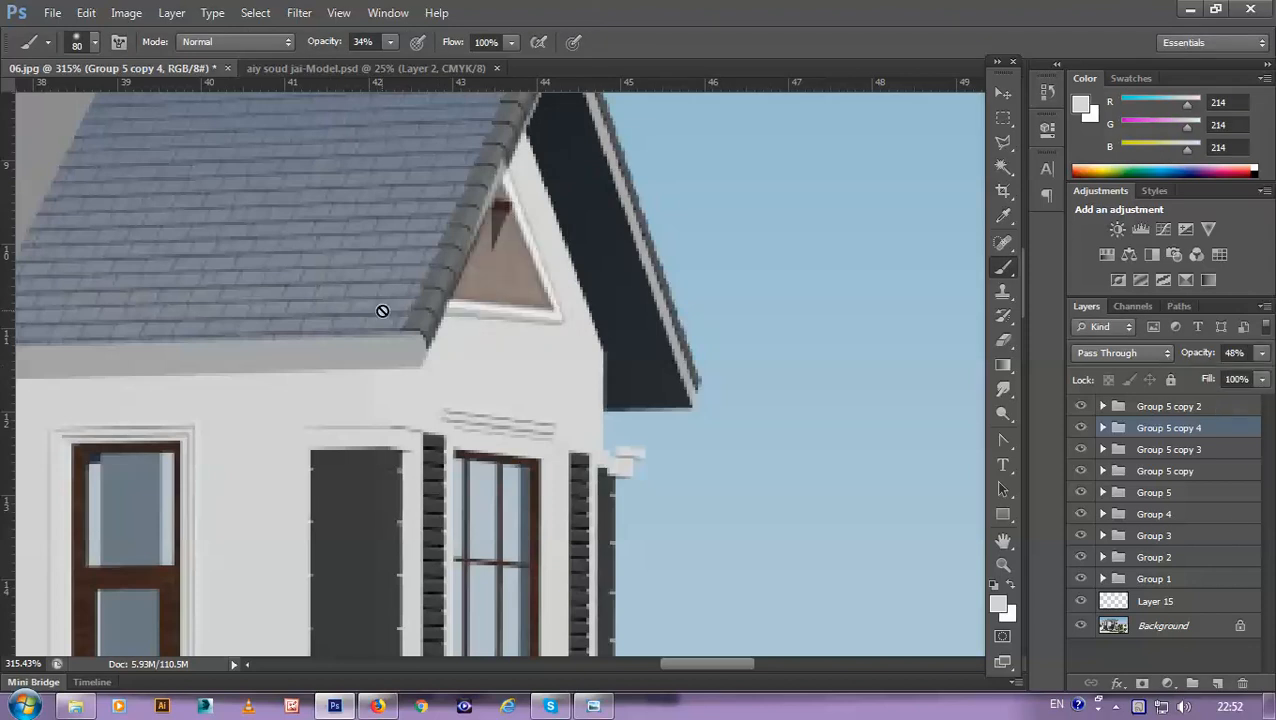
pyautogui.press('l')
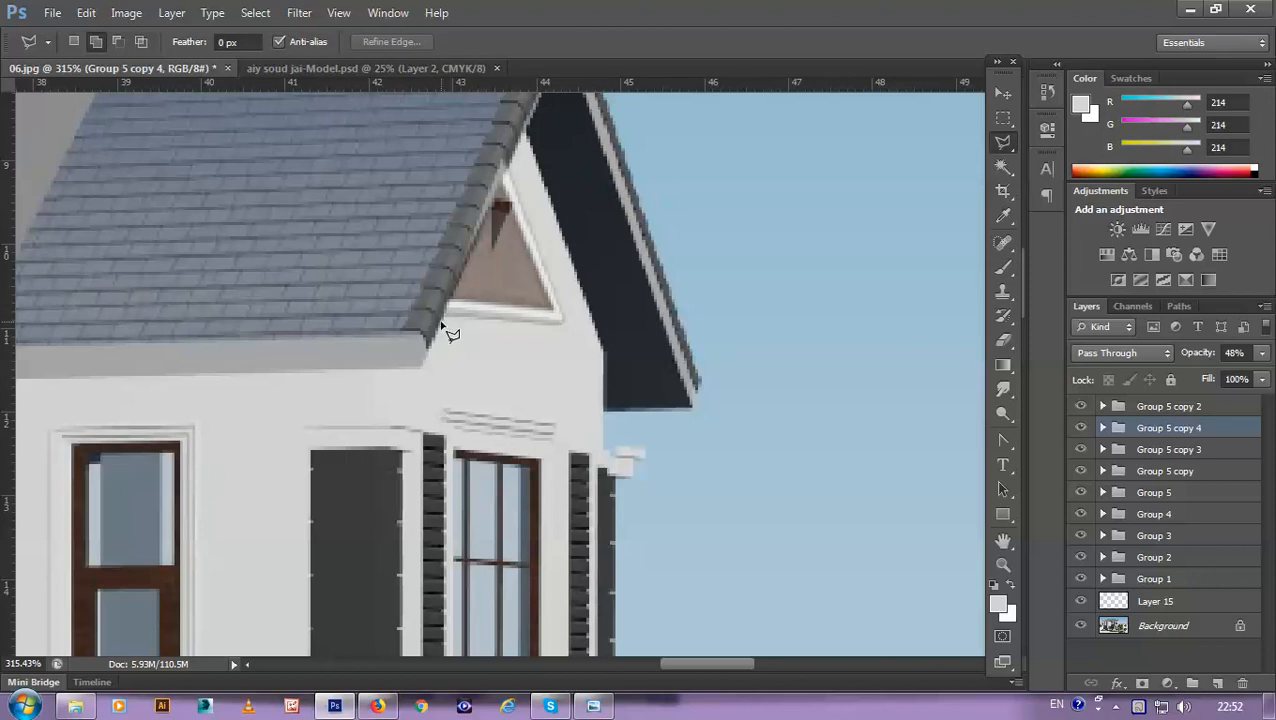
pyautogui.click(437, 332)
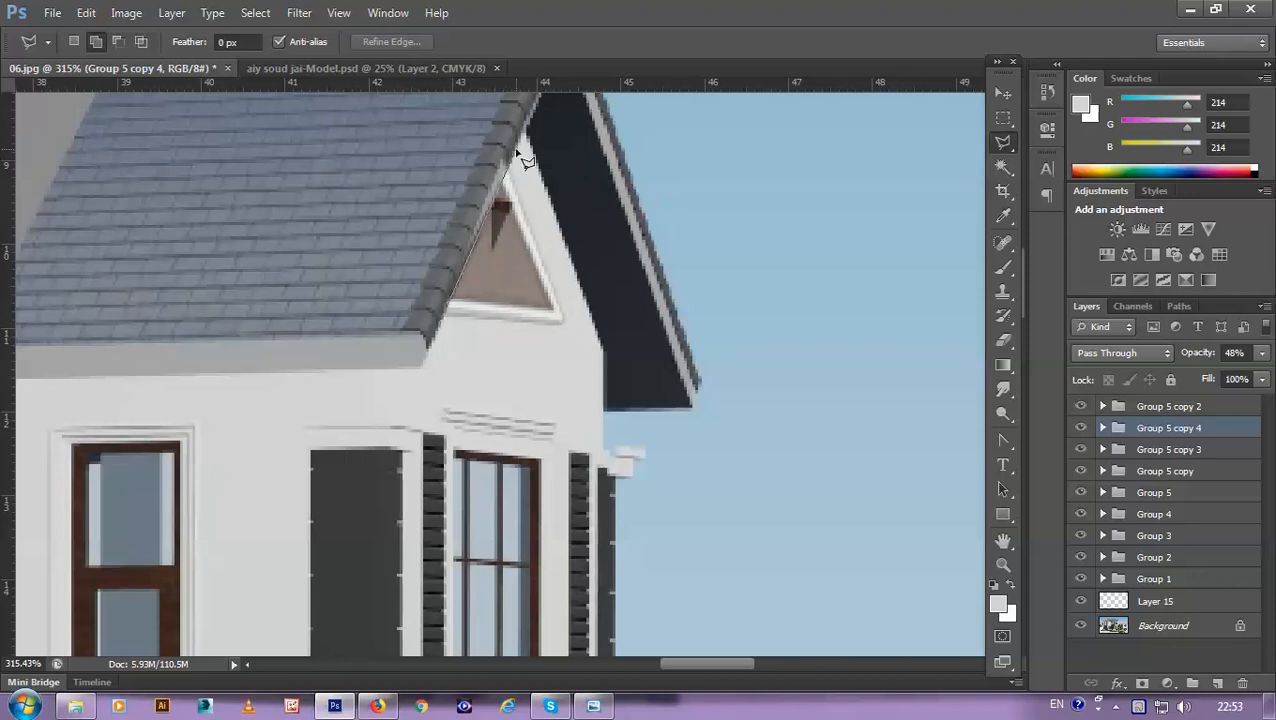
pyautogui.click(501, 122)
pyautogui.click(369, 191)
pyautogui.click(358, 354)
pyautogui.press('Escape')
# Step: Fine-tune the two lower corners of Group 5 copy 4 with a slight distortion and apply the transform
pyautogui.hotkey('ctrl', 't')
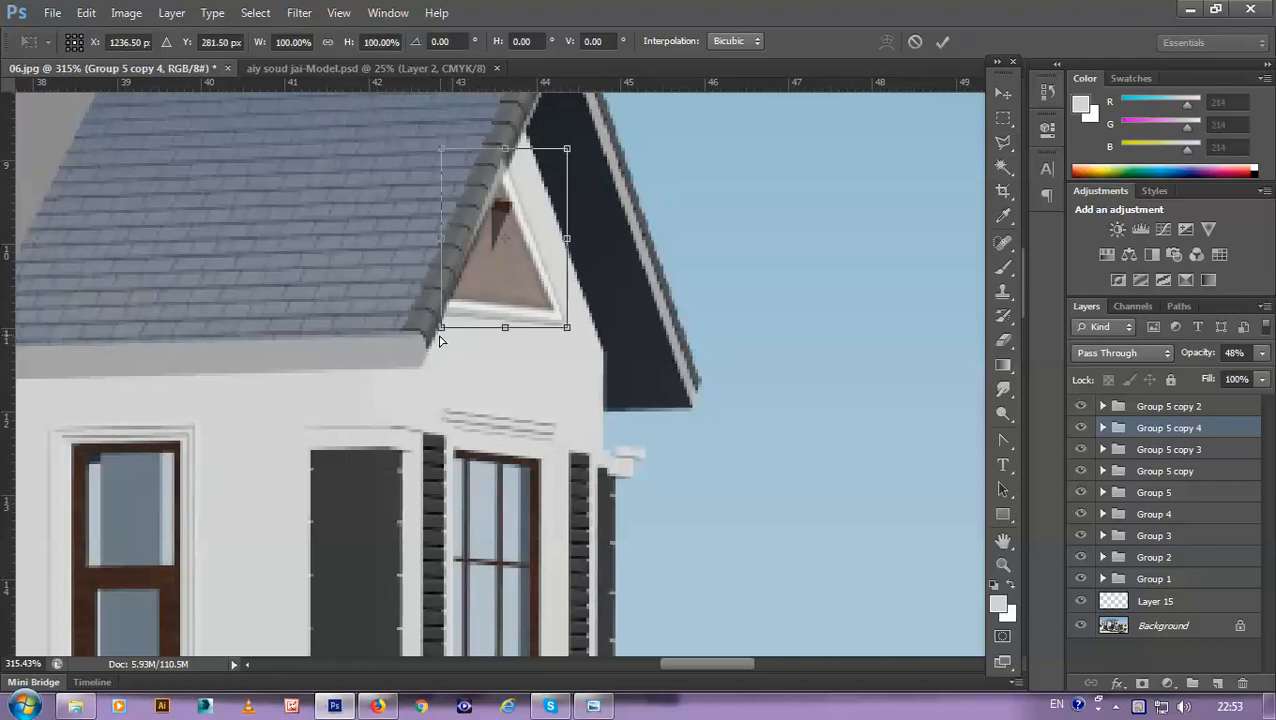
pyautogui.moveTo(442, 332); pyautogui.dragTo(439, 329)
pyautogui.moveTo(561, 333); pyautogui.dragTo(562, 331)
pyautogui.press('Return')
pyautogui.press('l')
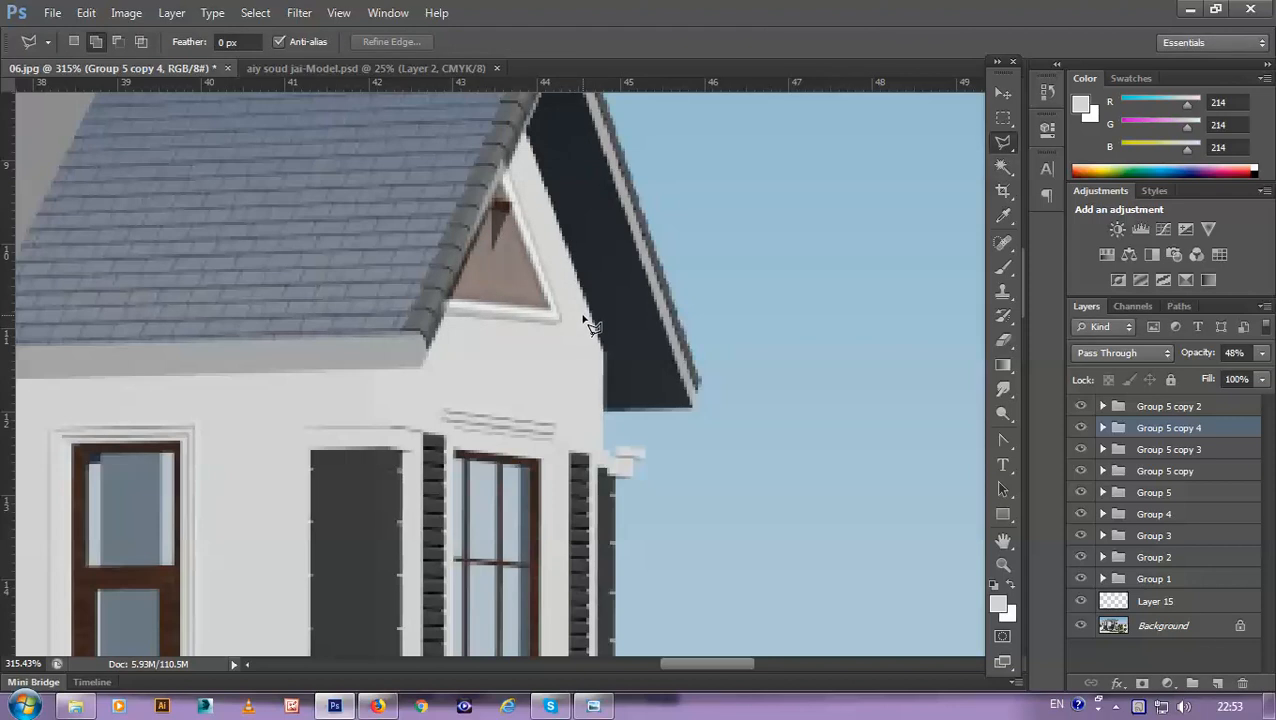
# Step: Outline the roof tiles beside the white gable's panel with a polygonal selection following the roof edge
pyautogui.click(434, 333)
pyautogui.click(509, 140)
pyautogui.click(497, 121)
pyautogui.click(382, 163)
pyautogui.click(344, 248)
pyautogui.click(342, 304)
pyautogui.click(382, 352)
pyautogui.click(432, 336)
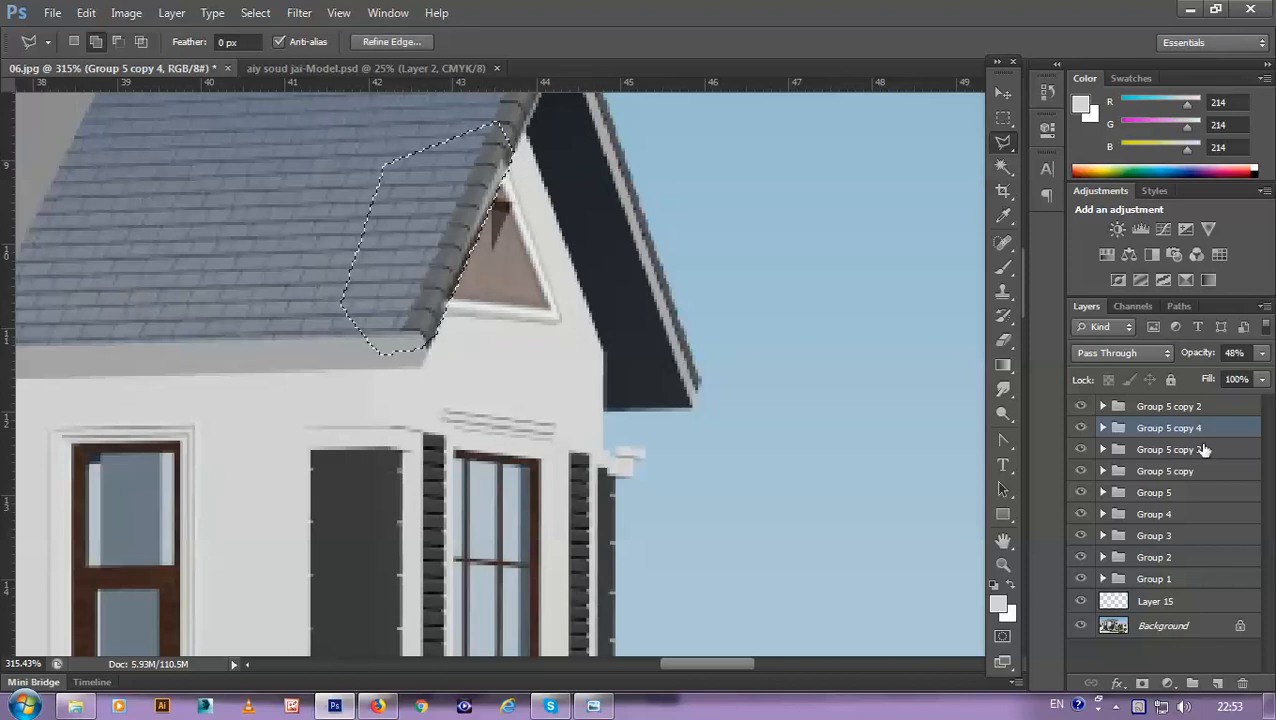
# Step: Delete the selected roof overlap from Layer 14 copy and Layer 17 in Group 5 copy 4, and deselect
pyautogui.click(1103, 428)
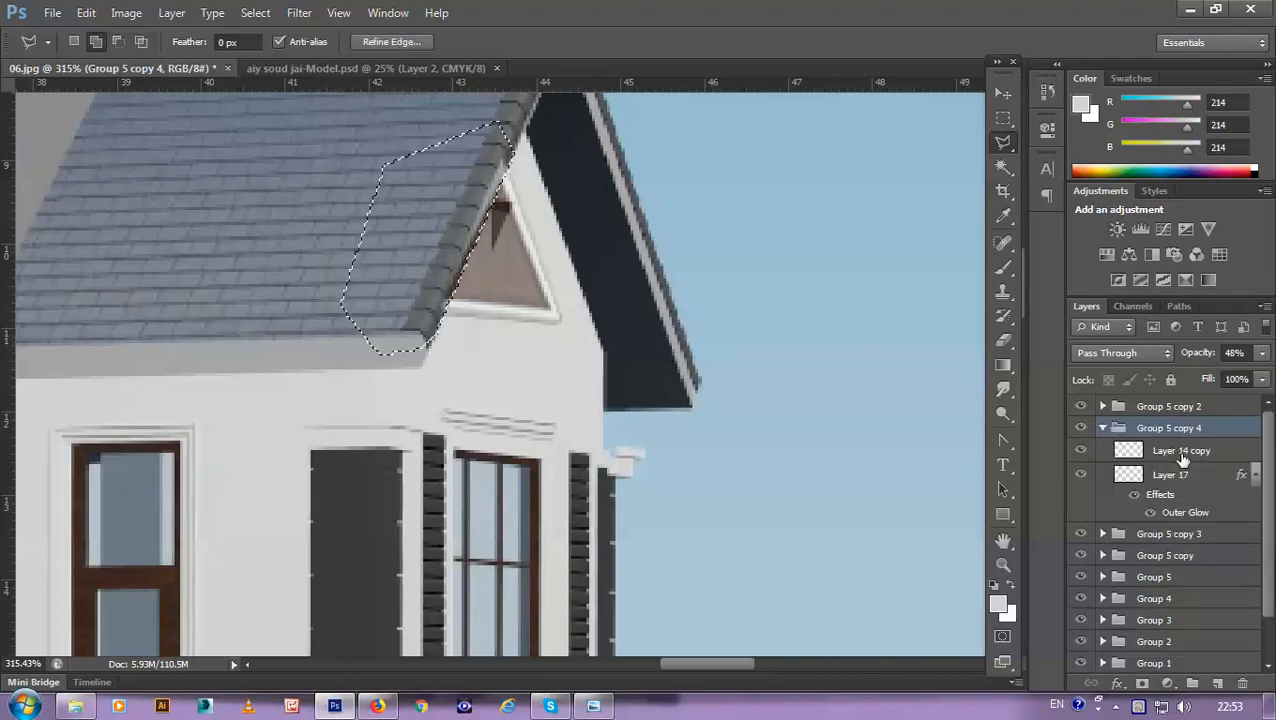
pyautogui.click(1180, 455)
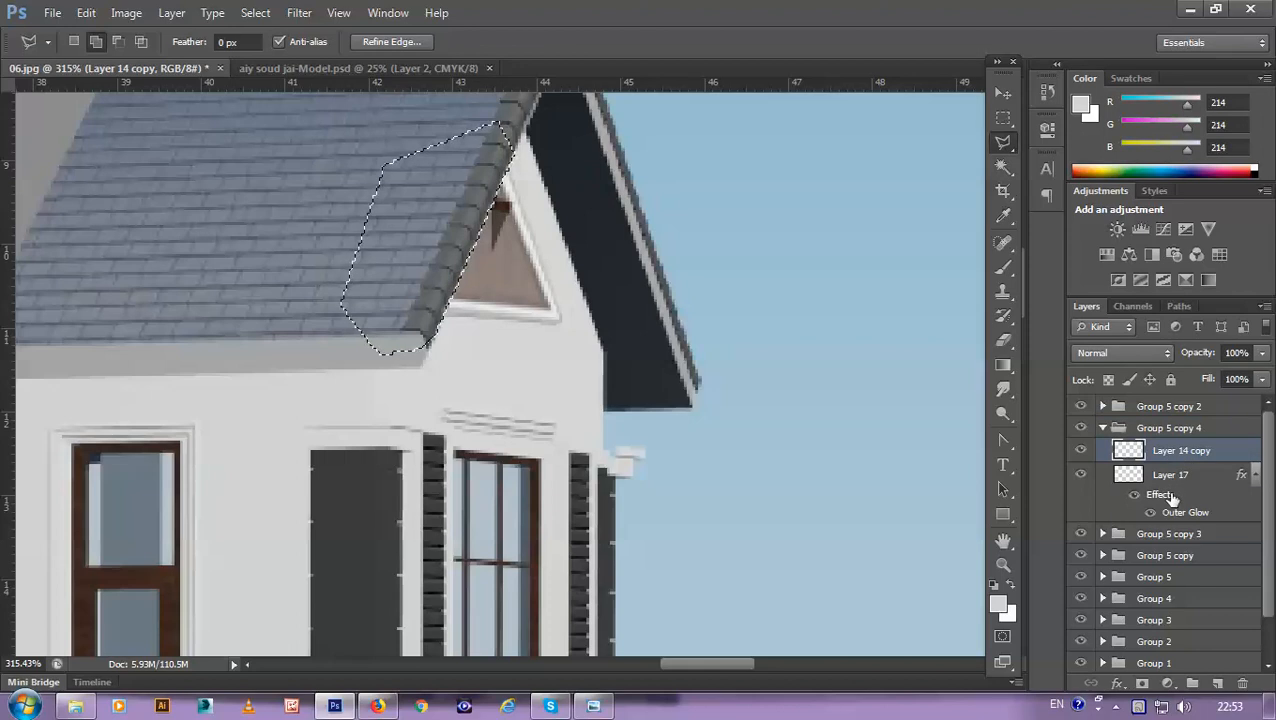
pyautogui.click(1175, 481)
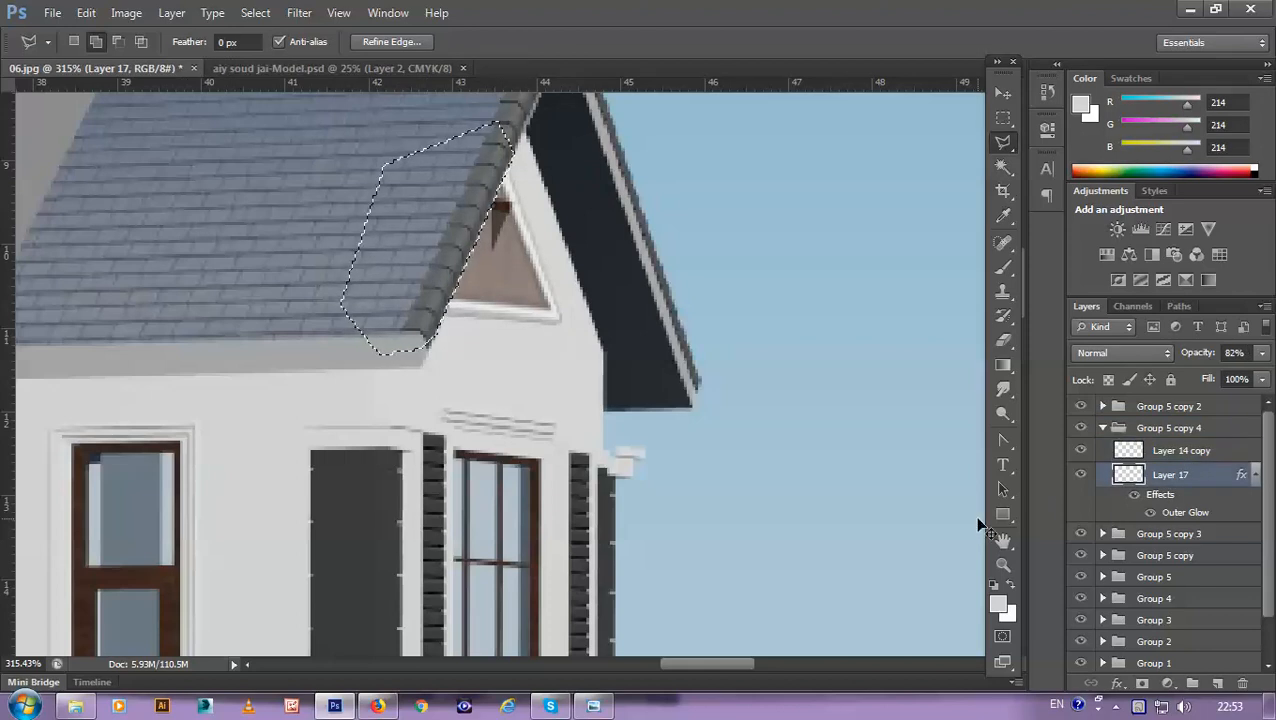
pyautogui.hotkey('ctrl', 'd')
# Step: Restore Group 5 copy 4 to 100% opacity, check the gable panel against the whole house, and collapse the group
pyautogui.click(1190, 430)
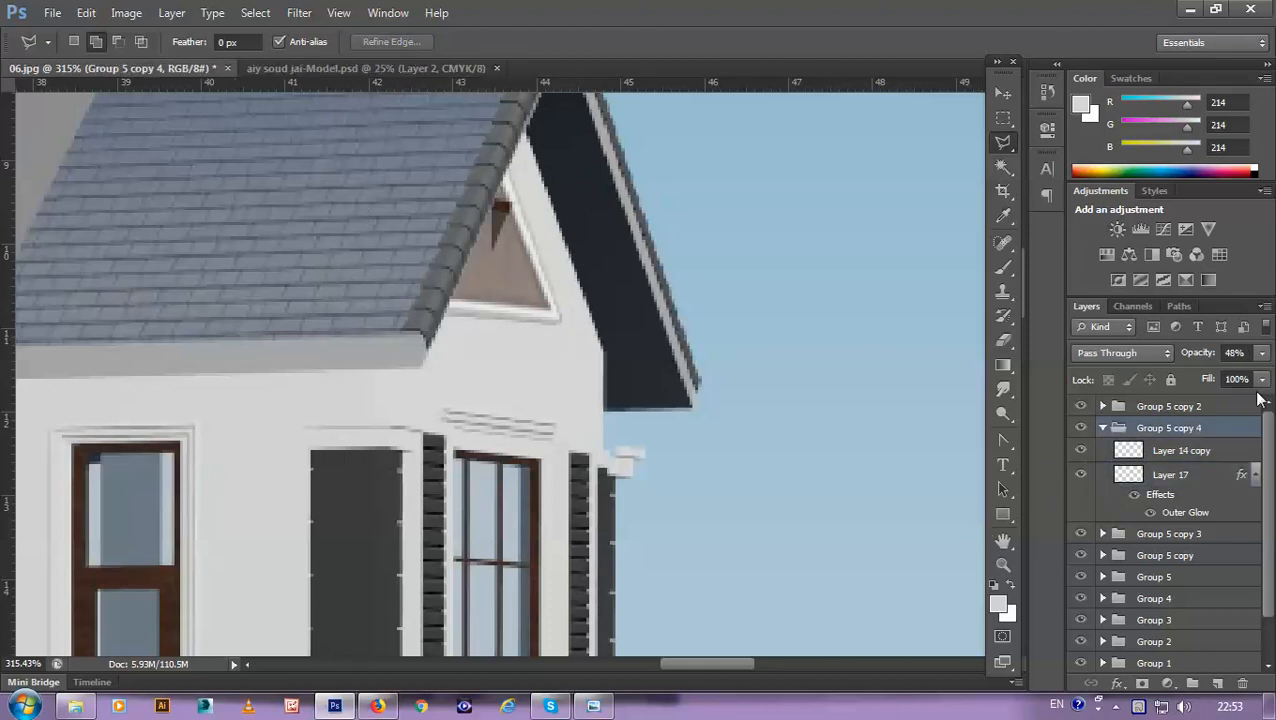
pyautogui.moveTo(1260, 355); pyautogui.dragTo(1272, 370)
pyautogui.scroll(-5, 549, 296)
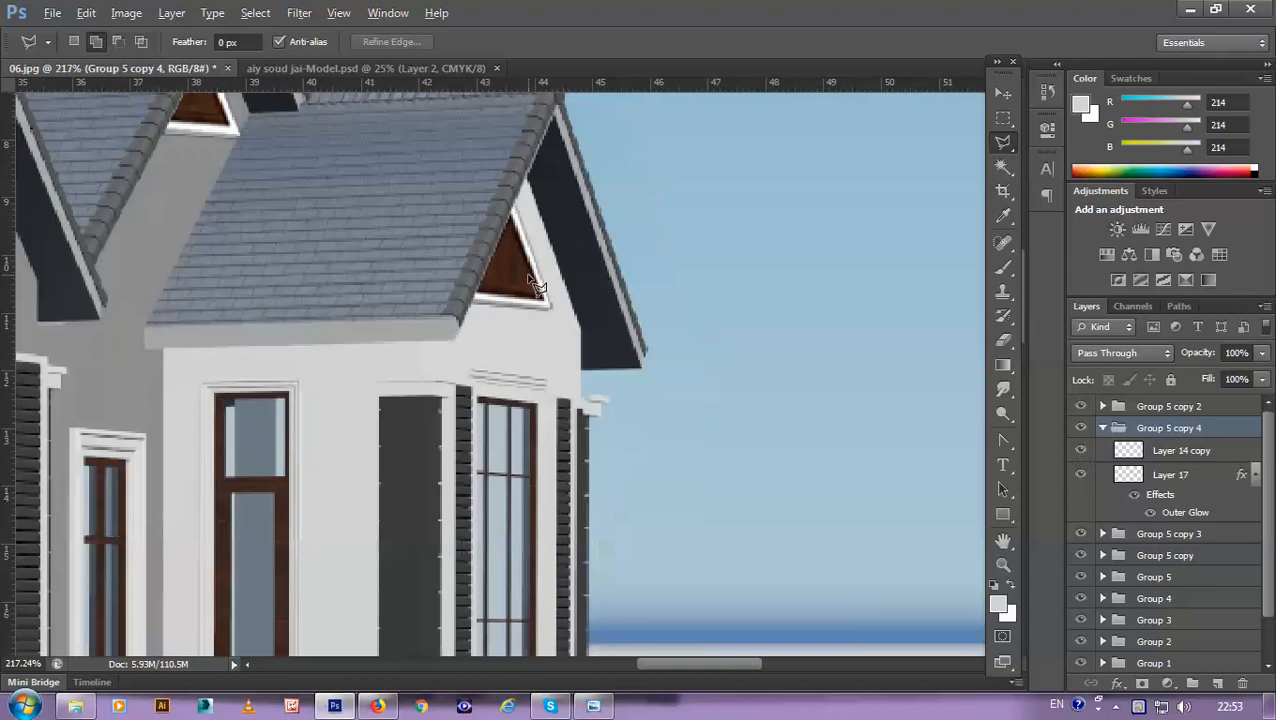
pyautogui.scroll(-2, 549, 296)
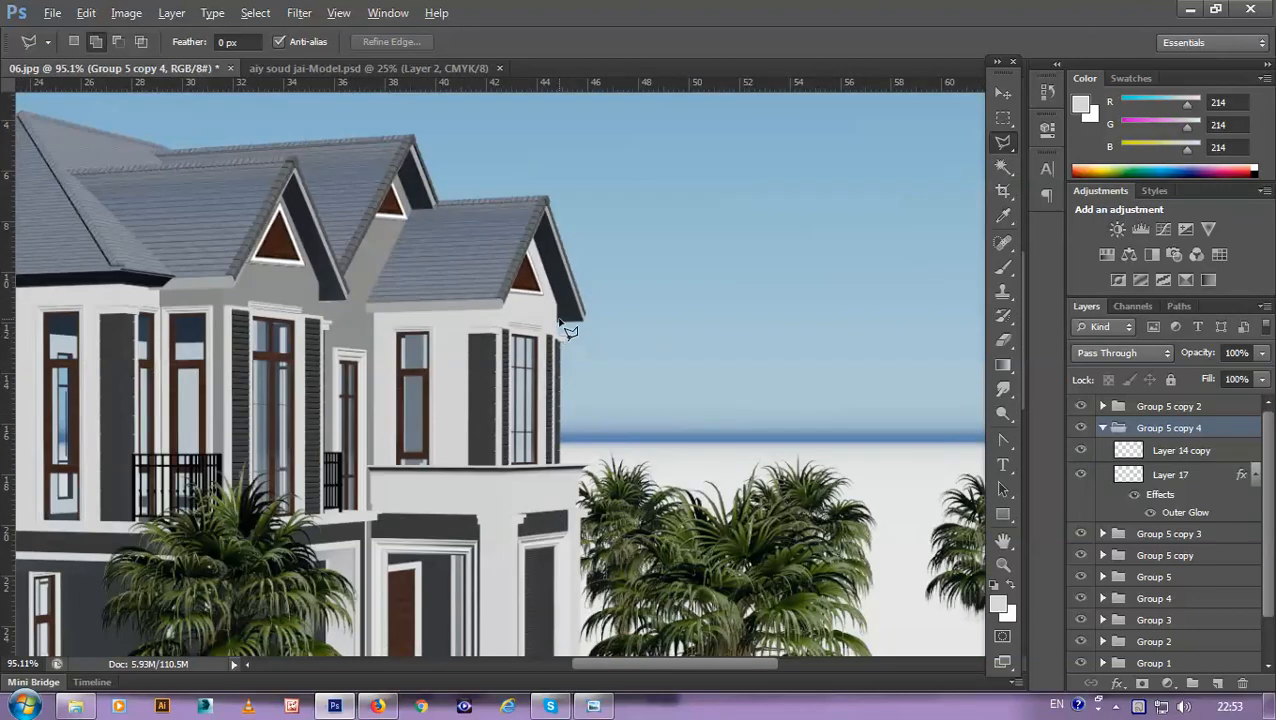
pyautogui.scroll(-3, 563, 332)
pyautogui.scroll(3, 652, 265)
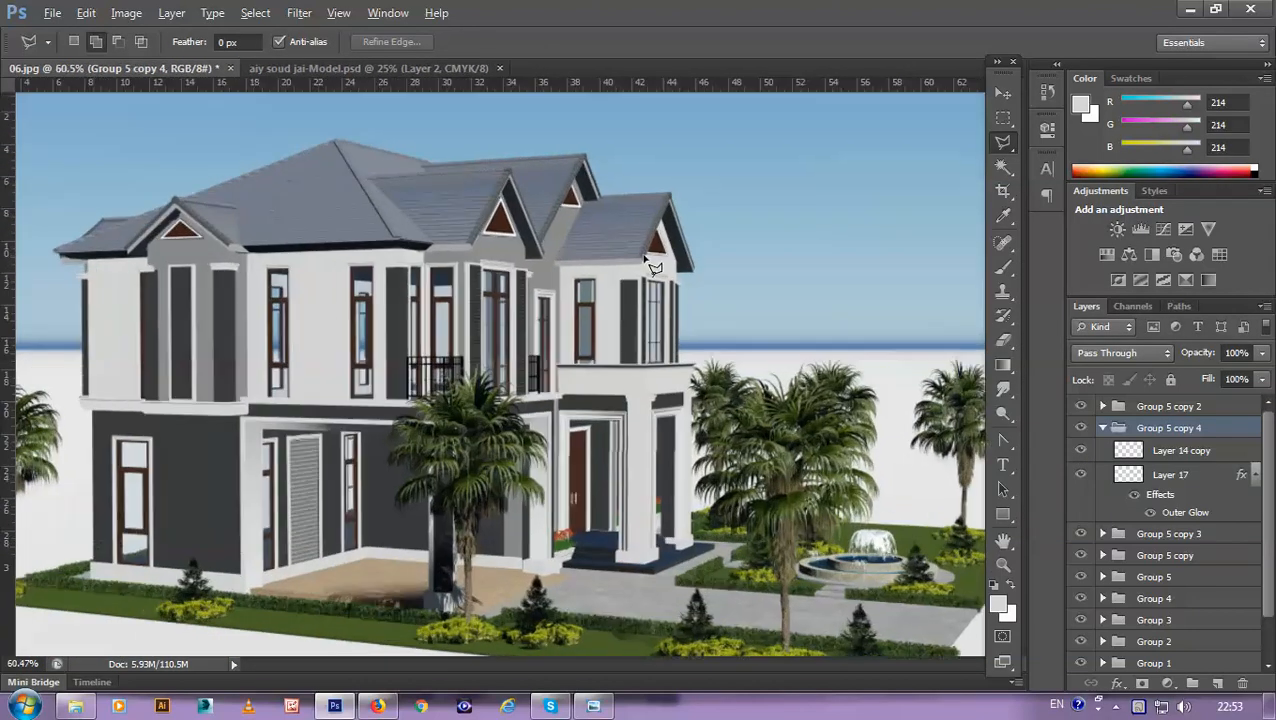
pyautogui.scroll(1, 665, 257)
pyautogui.scroll(-3, 665, 257)
pyautogui.scroll(2, 665, 257)
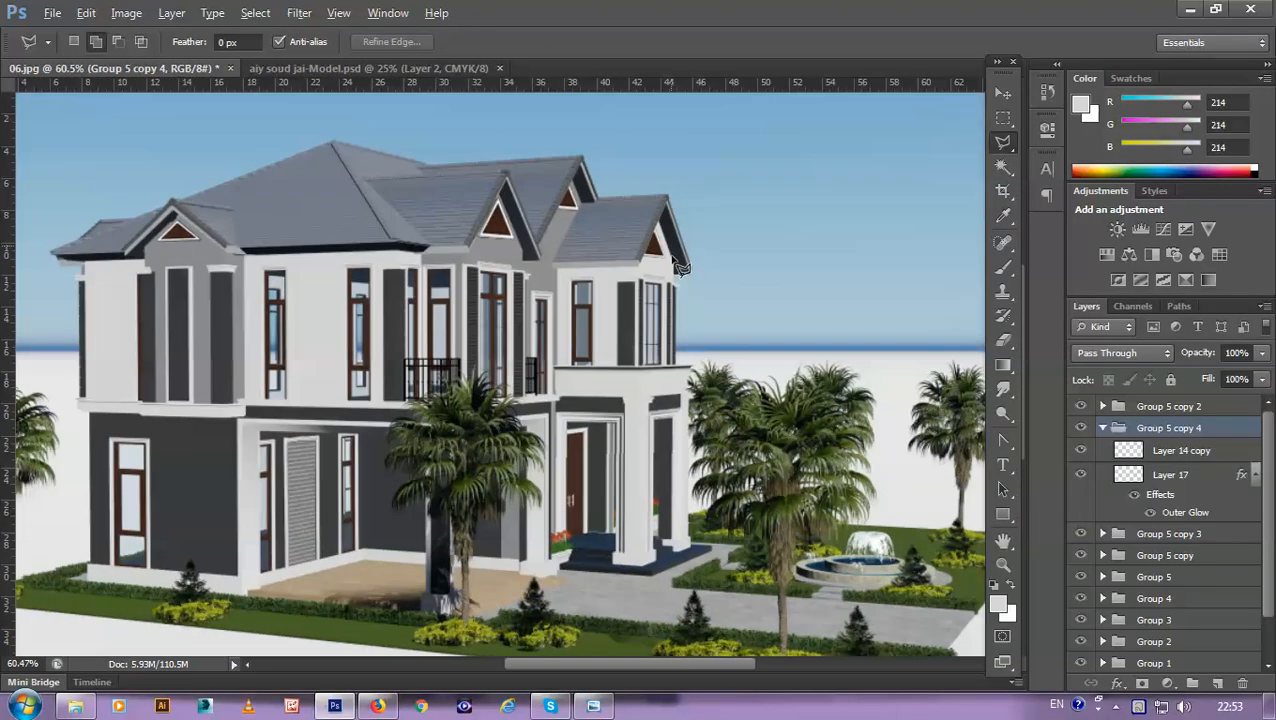
pyautogui.click(1103, 428)
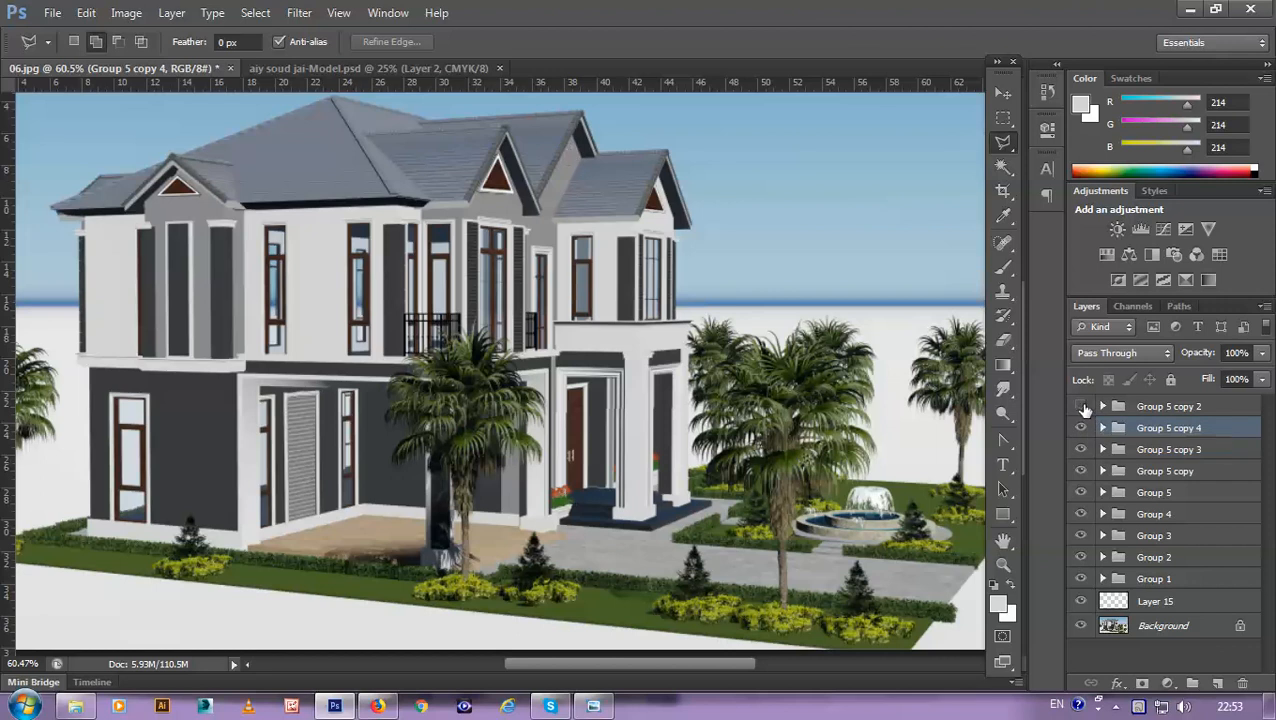
# Step: Toggle the visibility of Group 5 copy 4 and Group 5 copy 3 to compare the gables with and without panels
pyautogui.click(1081, 429)
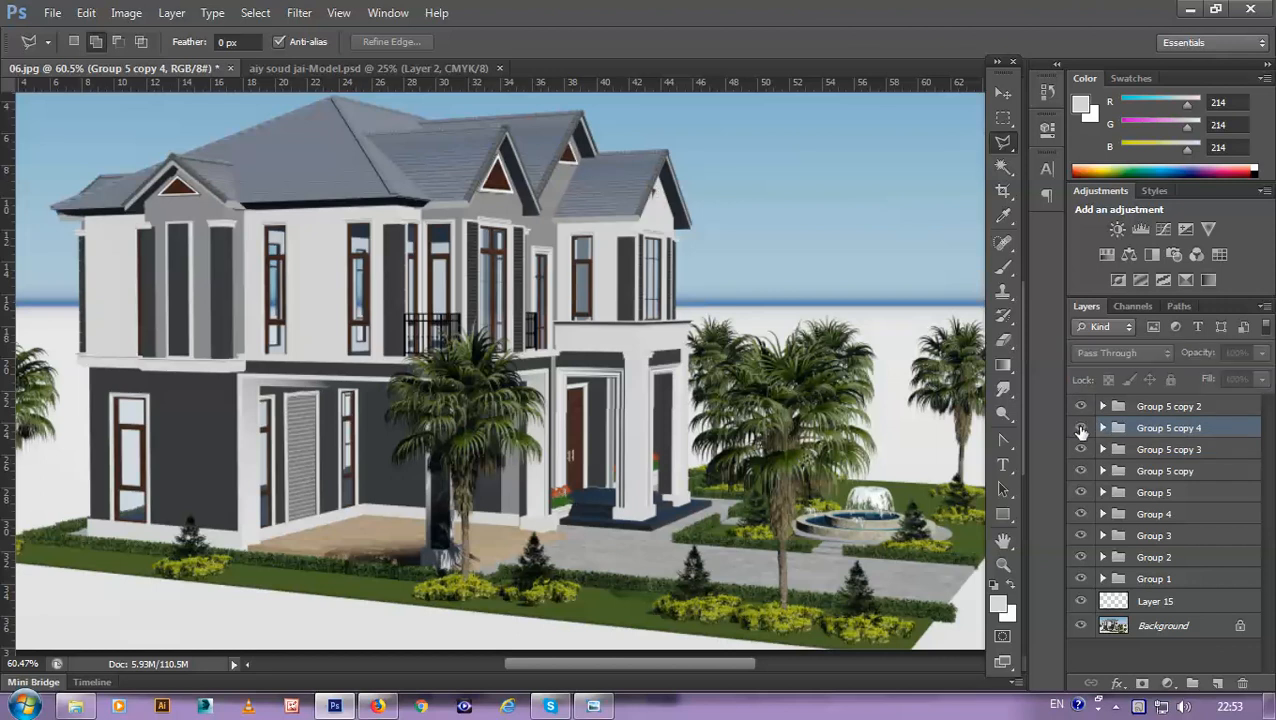
pyautogui.click(1081, 429)
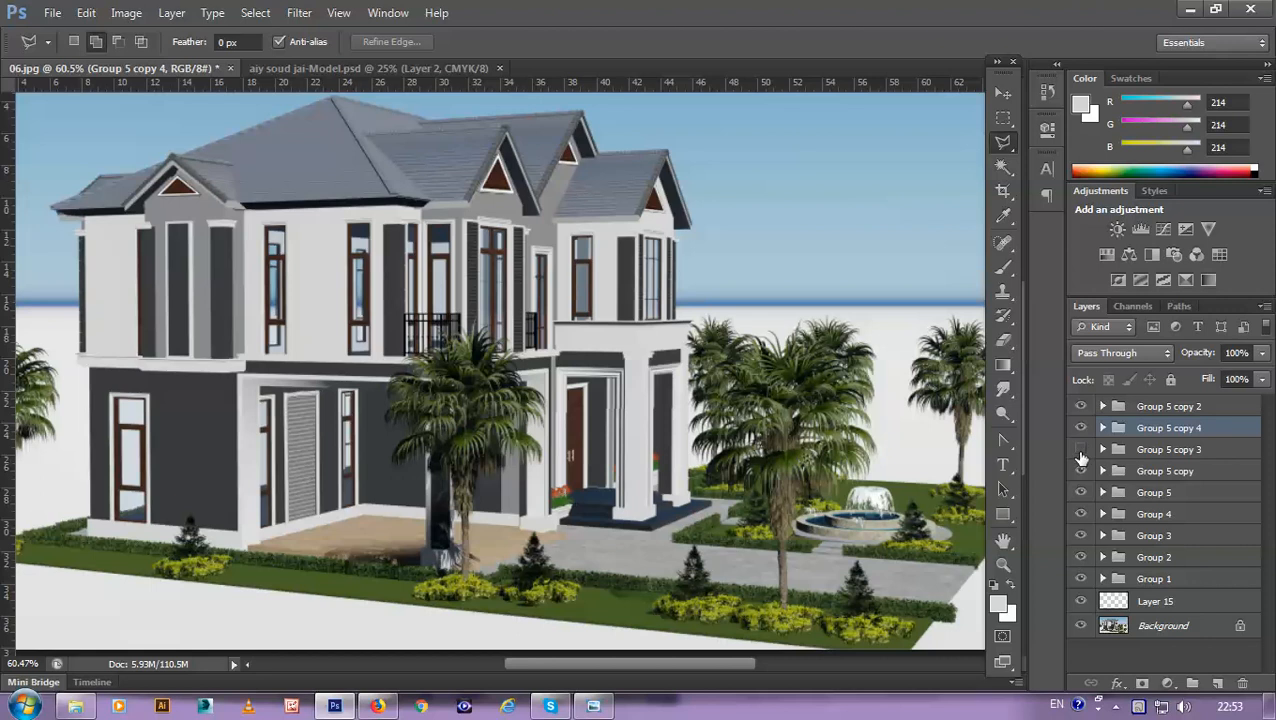
pyautogui.click(1080, 451)
pyautogui.click(1079, 451)
pyautogui.click(1080, 429)
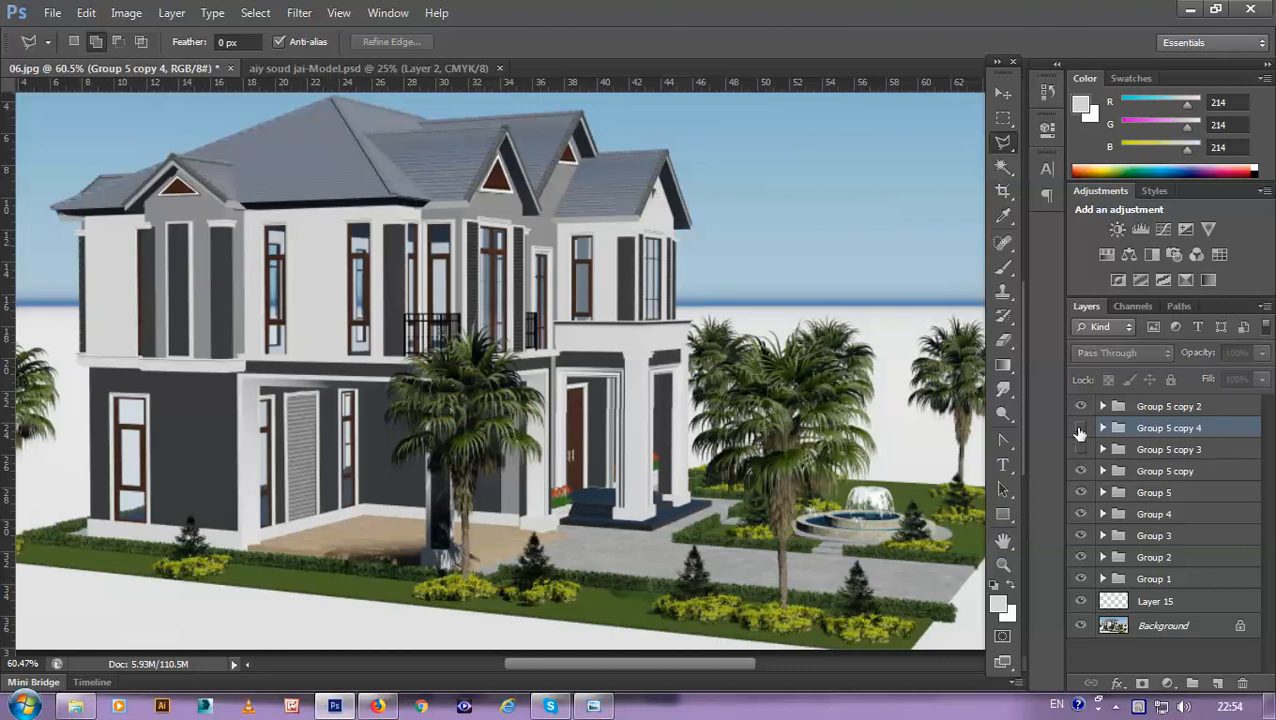
pyautogui.click(1080, 429)
pyautogui.click(1080, 429)
pyautogui.click(1080, 429)
pyautogui.click(1080, 451)
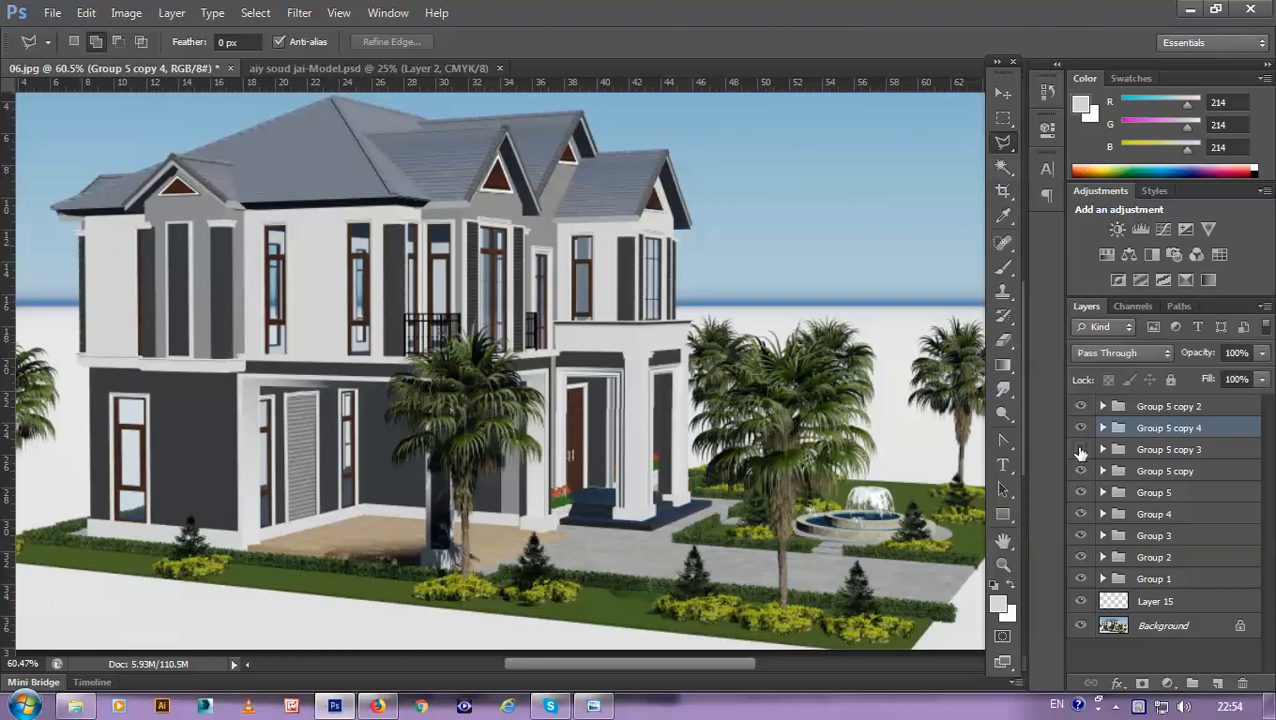
# Step: Toggle the visibility of Group 5 copy 4, copy 3 and copy 2, and inspect the layers inside Group 5 copy 3
pyautogui.click(1080, 428)
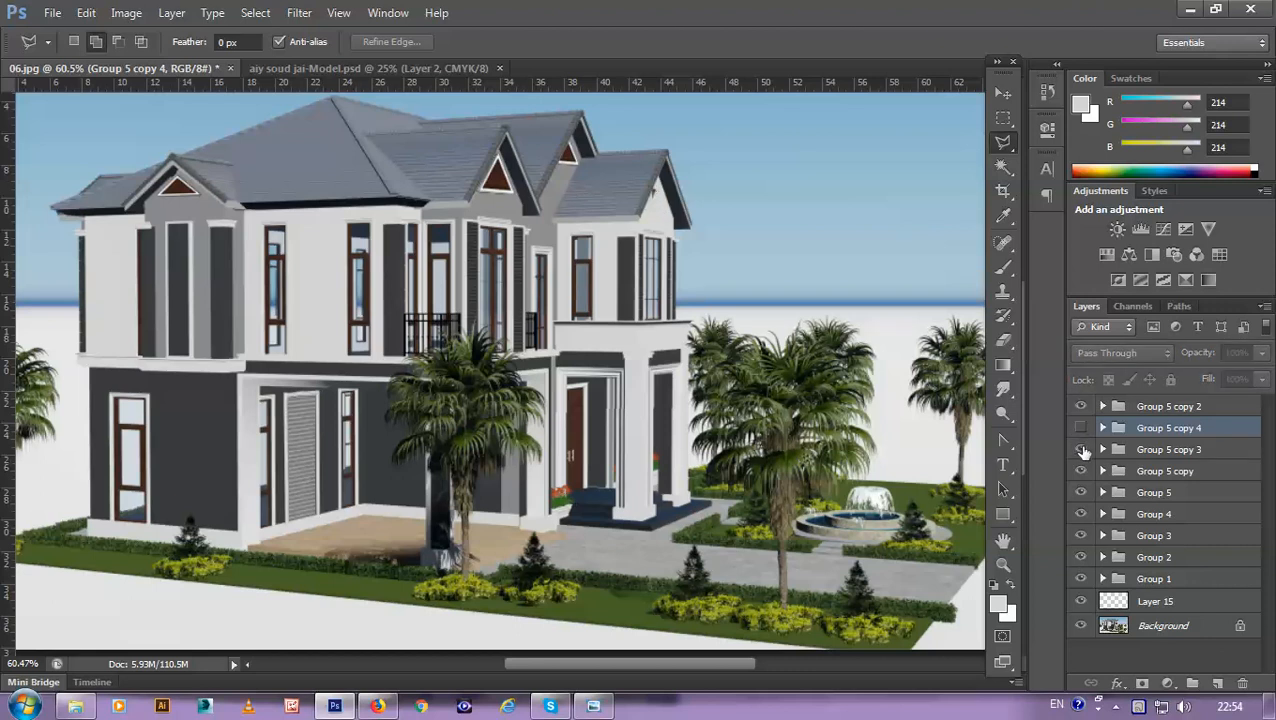
pyautogui.click(1081, 430)
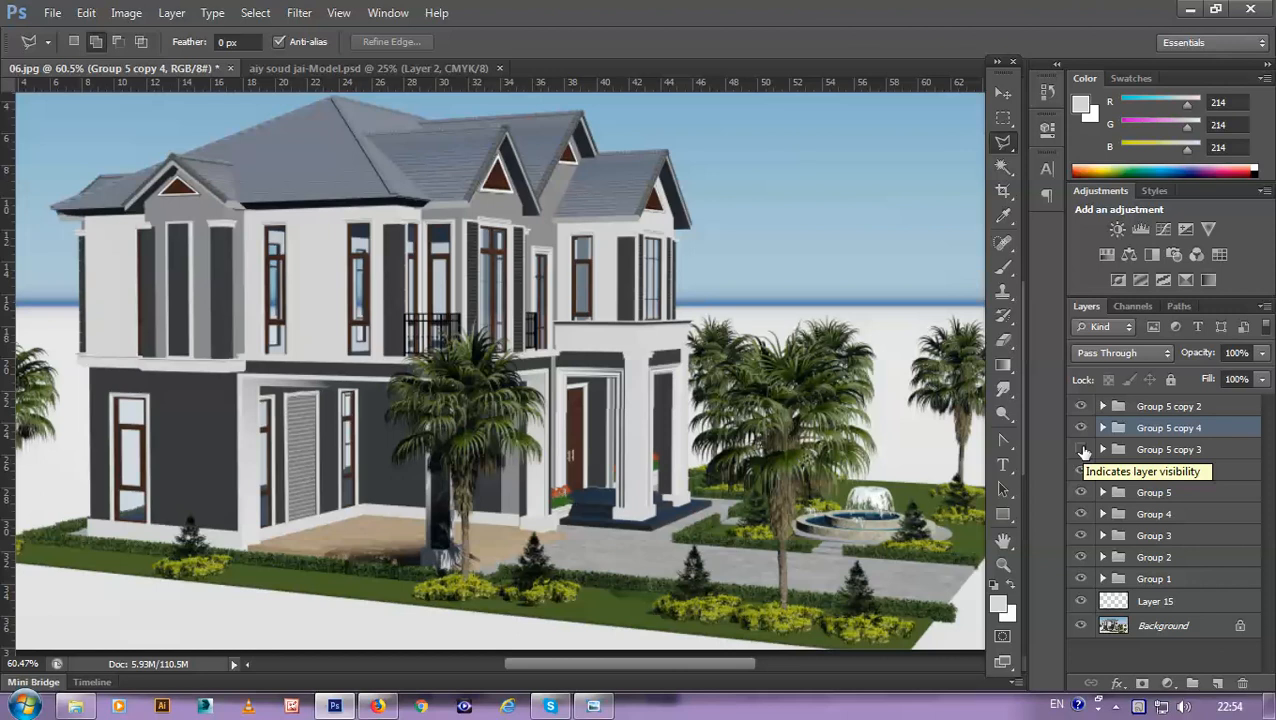
pyautogui.click(1080, 406)
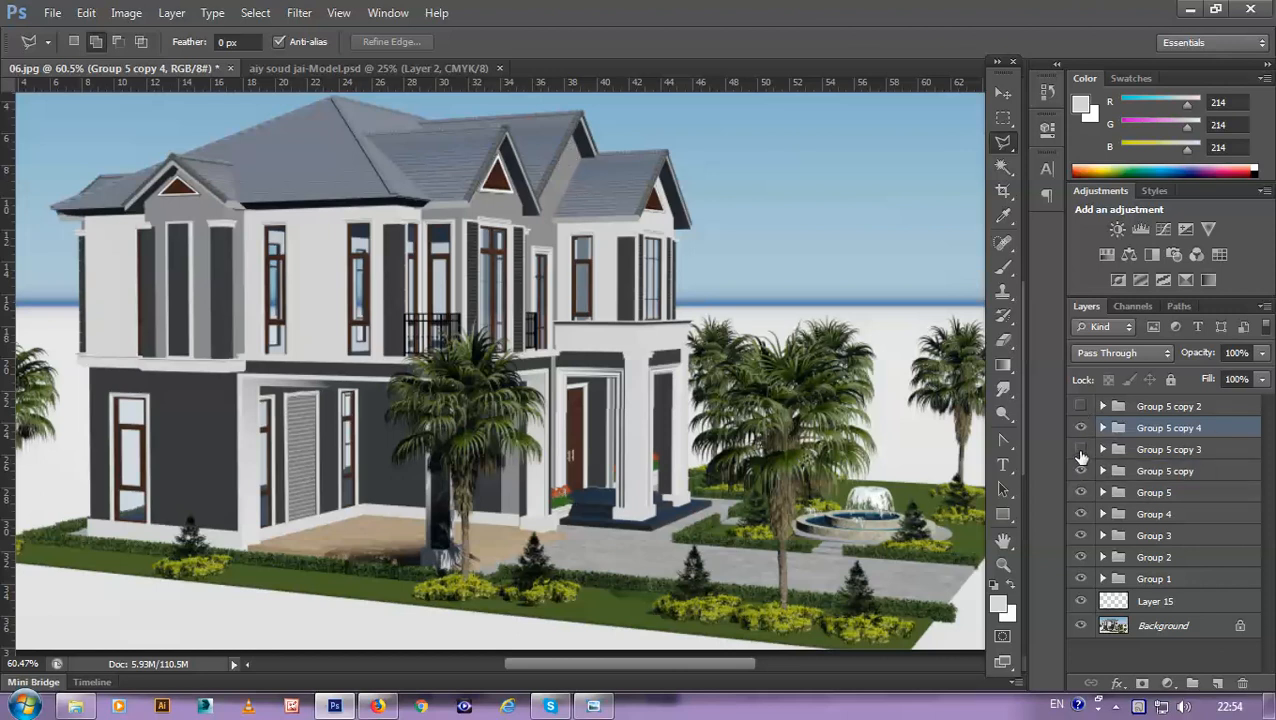
pyautogui.click(1103, 449)
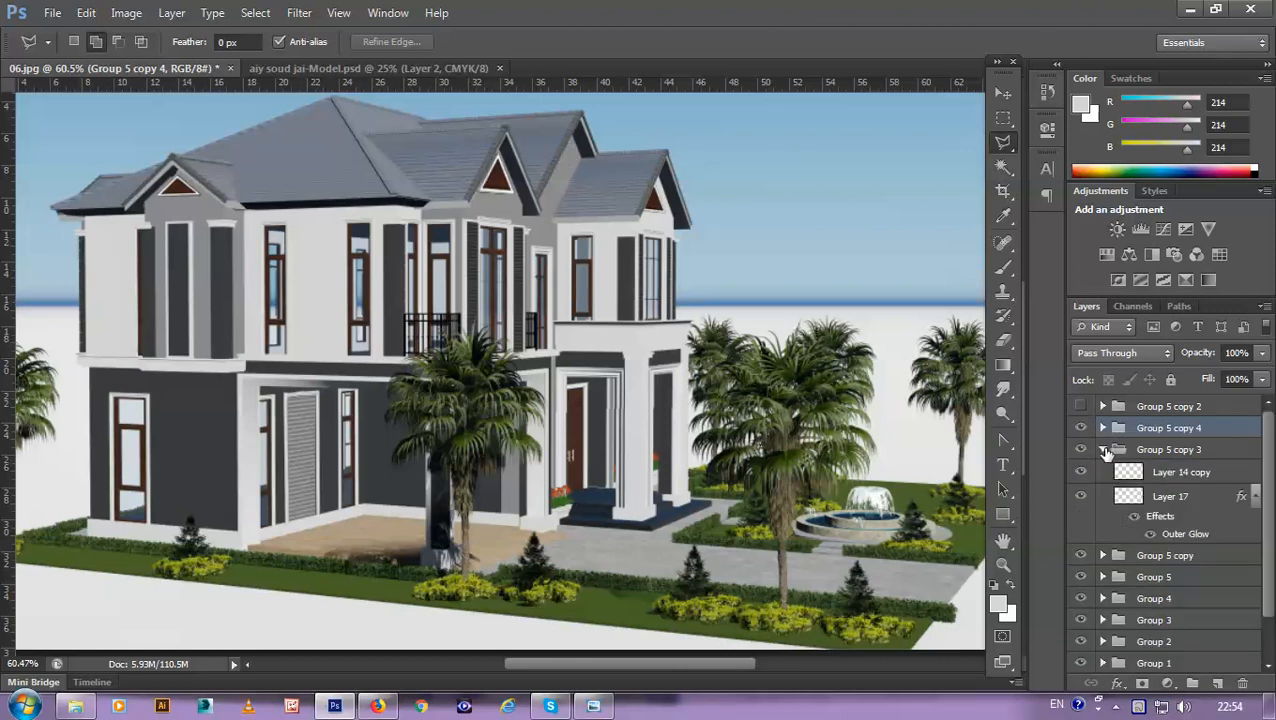
pyautogui.click(1140, 477)
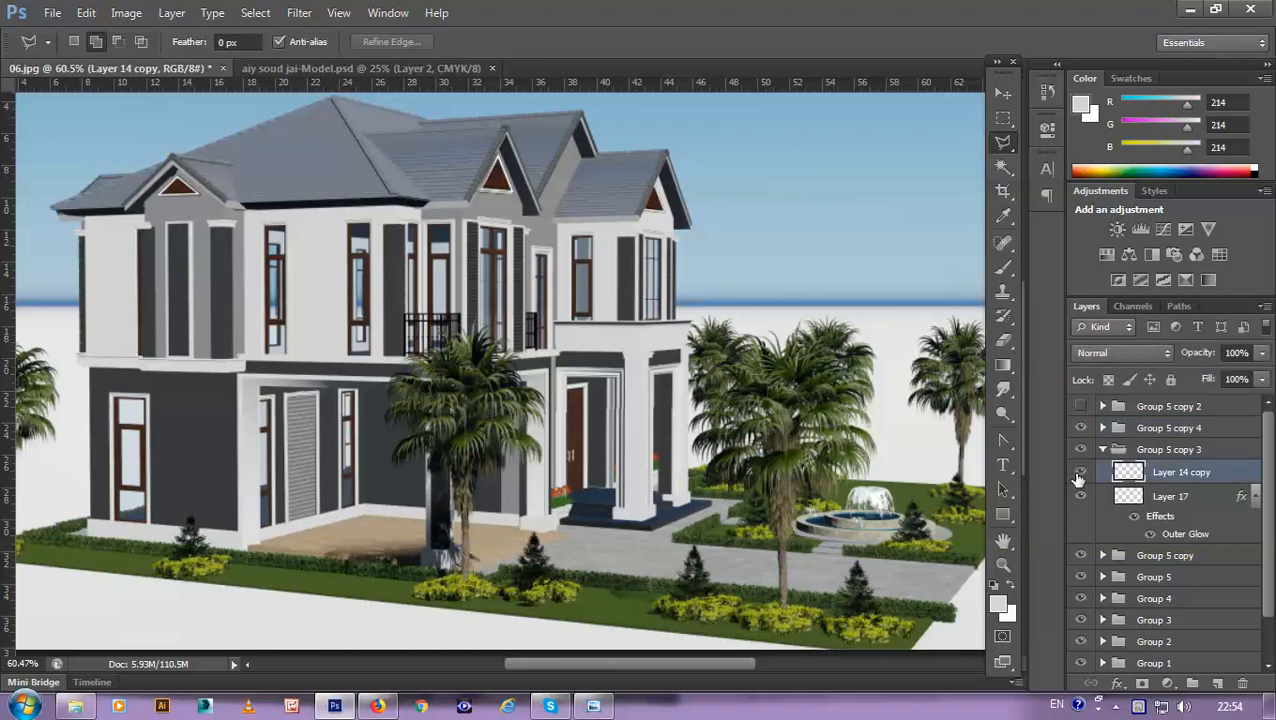
pyautogui.click(1080, 406)
pyautogui.click(1102, 450)
pyautogui.click(1079, 471)
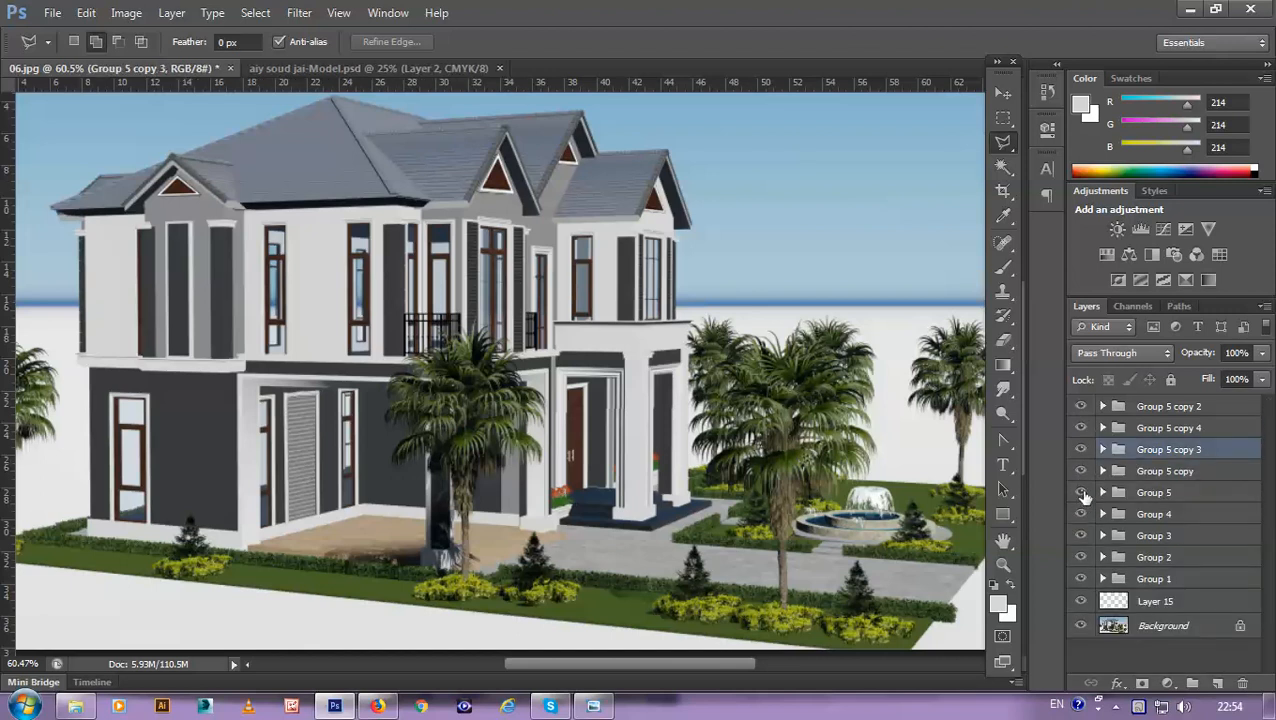
# Step: Hide and show Group 5 copy 3, Group 5 copy and Group 5 to identify which gable panels they hold
pyautogui.click(1080, 452)
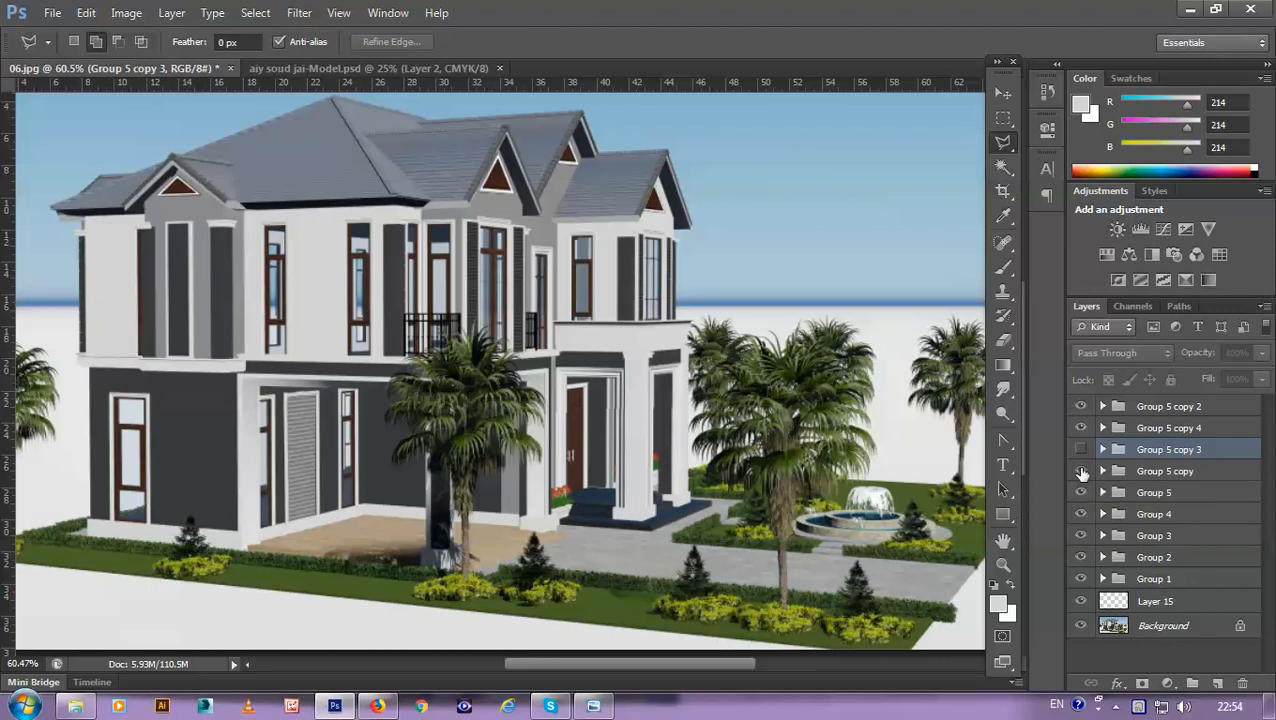
pyautogui.click(1081, 472)
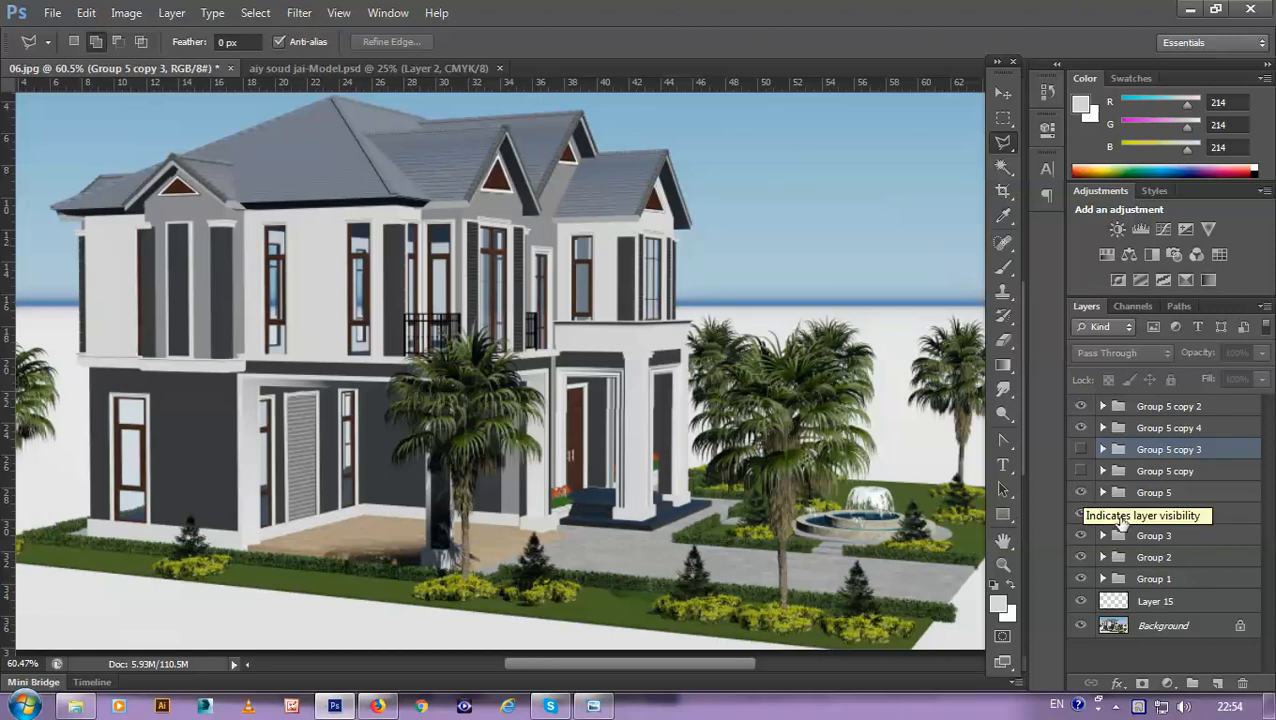
pyautogui.click(1083, 494)
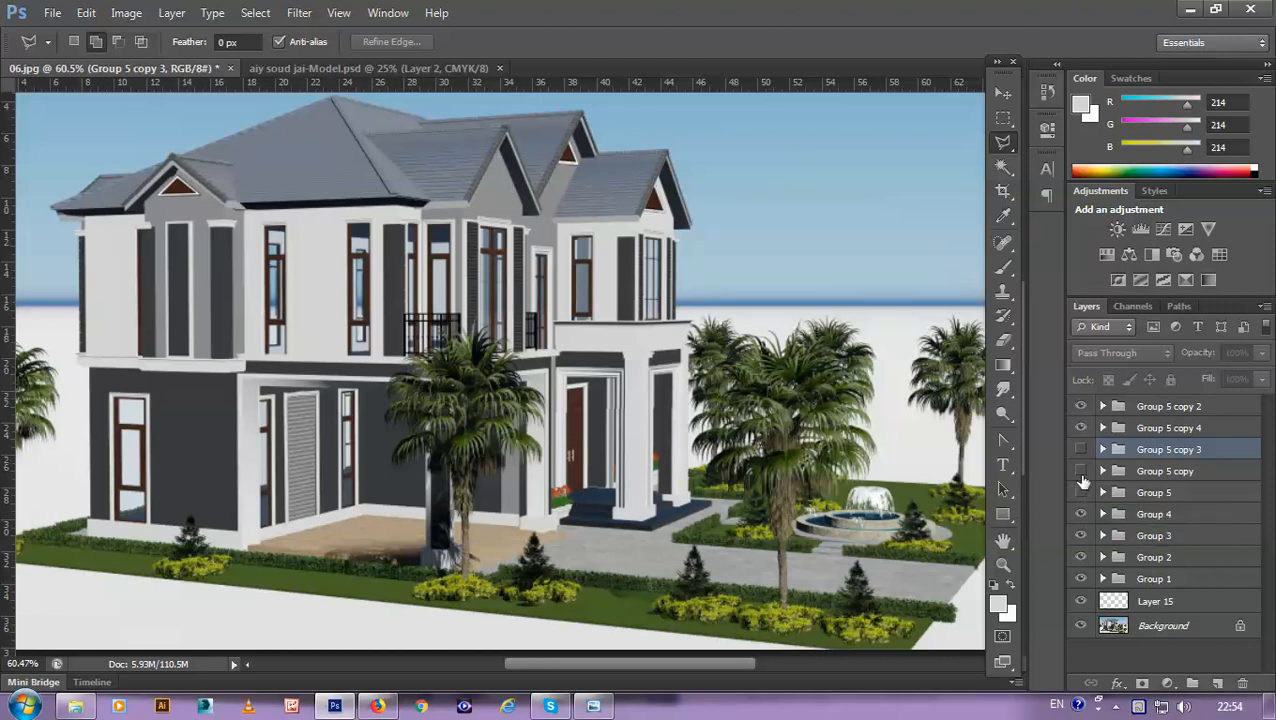
pyautogui.click(1081, 471)
pyautogui.click(1081, 471)
pyautogui.click(1082, 450)
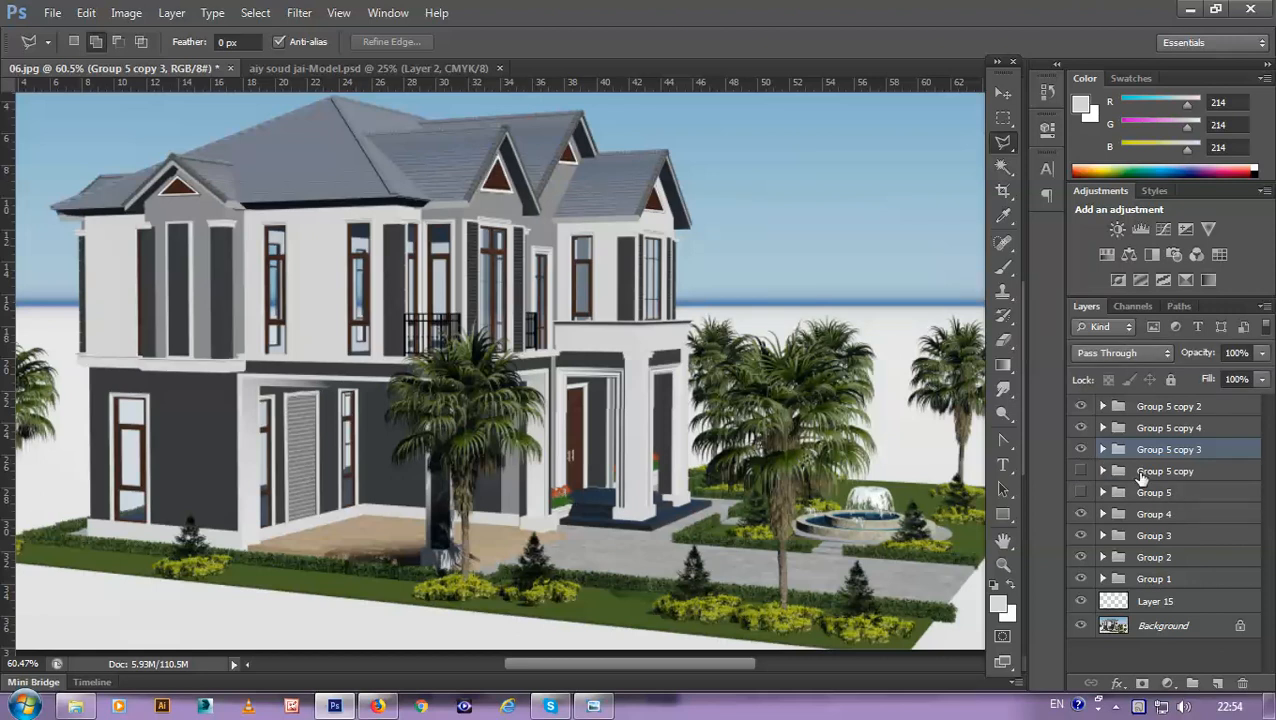
# Step: Delete Group 5 copy 3 and Group 5 copy, and make Group 5 visible again
pyautogui.keyDown('ctrl'); pyautogui.click(1141, 477); pyautogui.keyUp('ctrl')
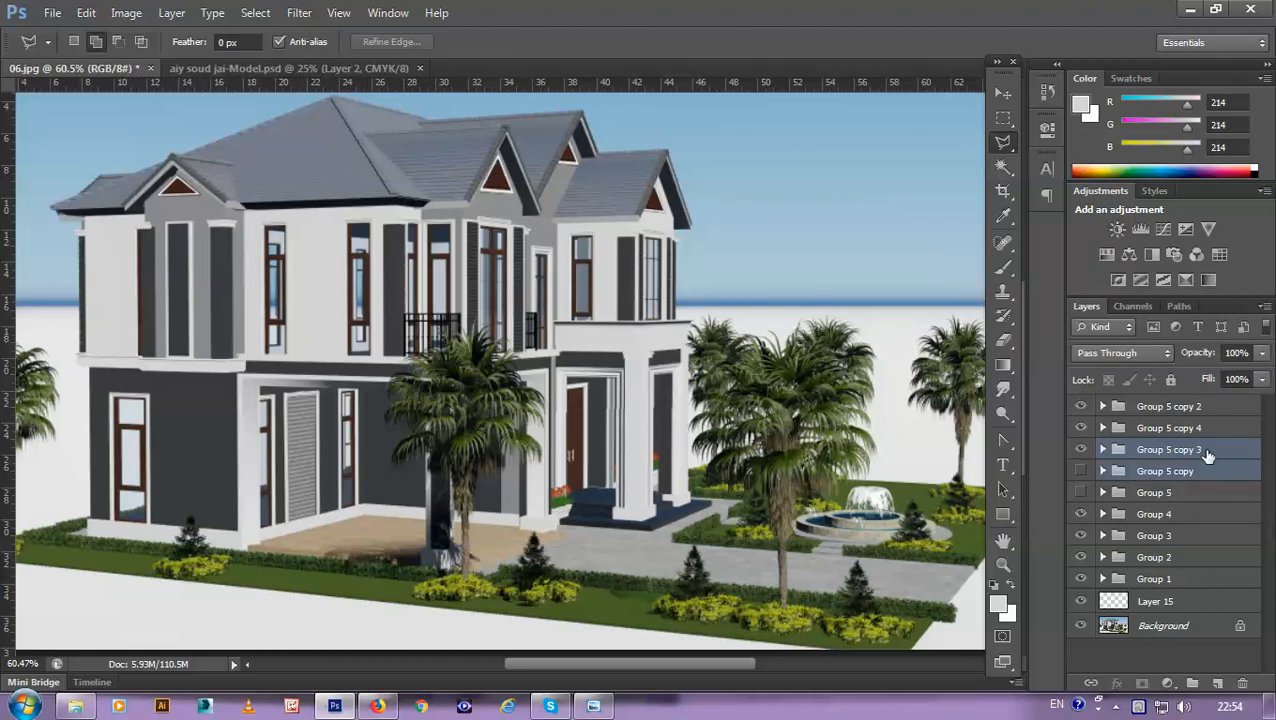
pyautogui.moveTo(1207, 456); pyautogui.dragTo(1241, 681)
pyautogui.click(1081, 449)
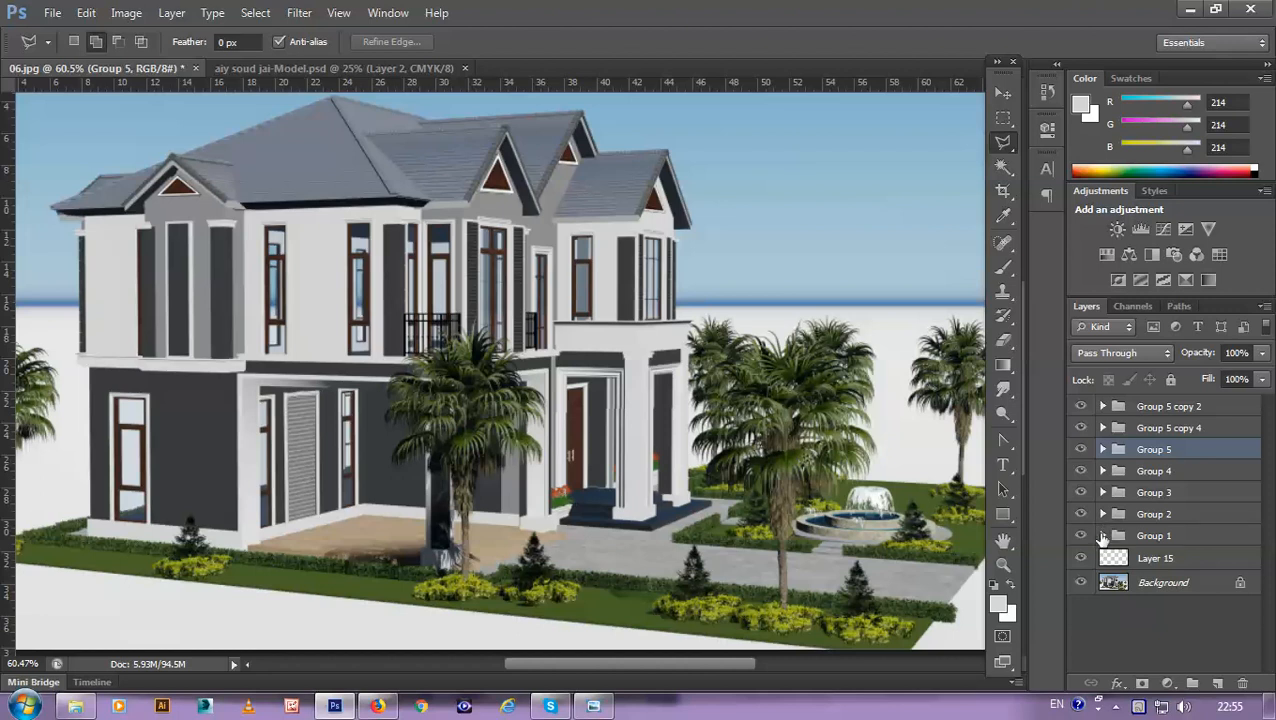
# Step: Toggle the visibility of Group 5 copy 2, Group 5 copy 4 and Group 4 to check what each one contributes
pyautogui.click(1080, 406)
pyautogui.click(1080, 406)
pyautogui.click(1080, 428)
pyautogui.click(1080, 428)
pyautogui.click(1080, 471)
pyautogui.click(1080, 471)
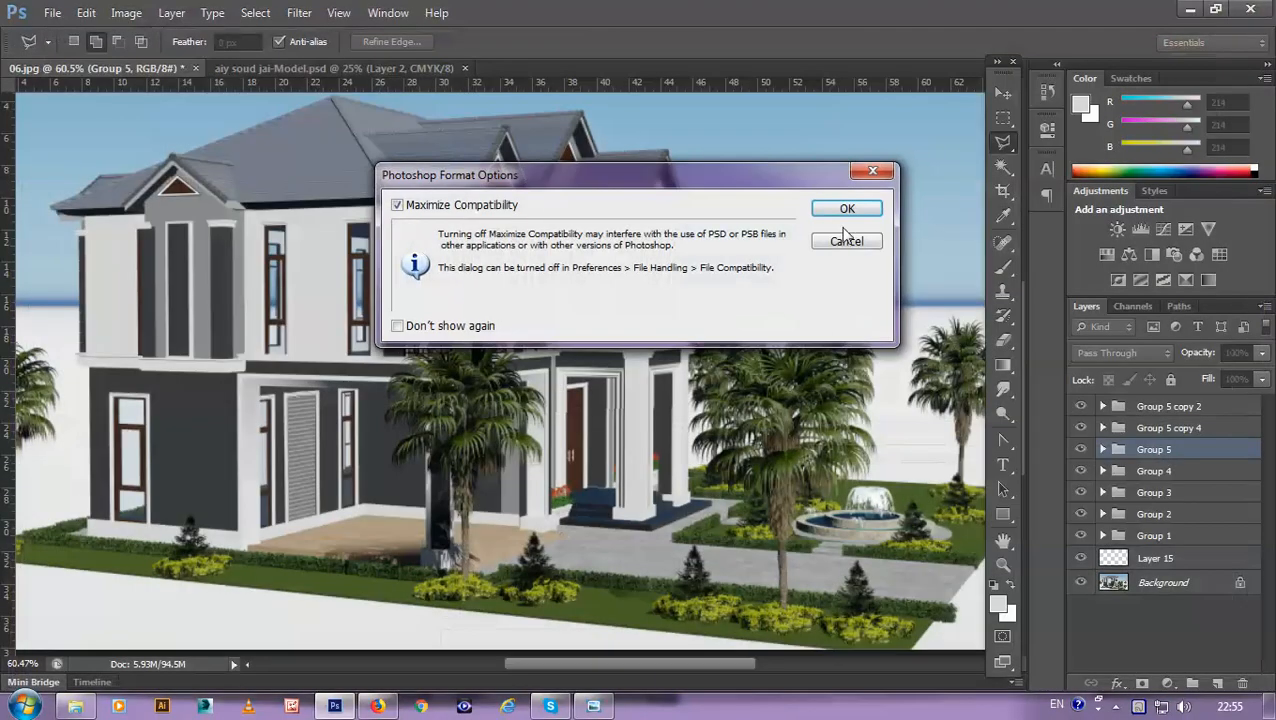
# Step: Save the layered document as 06.psd with maximum compatibility, and save a JPEG copy replacing the existing 06.jpg
pyautogui.click(846, 208)
pyautogui.hotkey('ctrl', 'shift', 's')
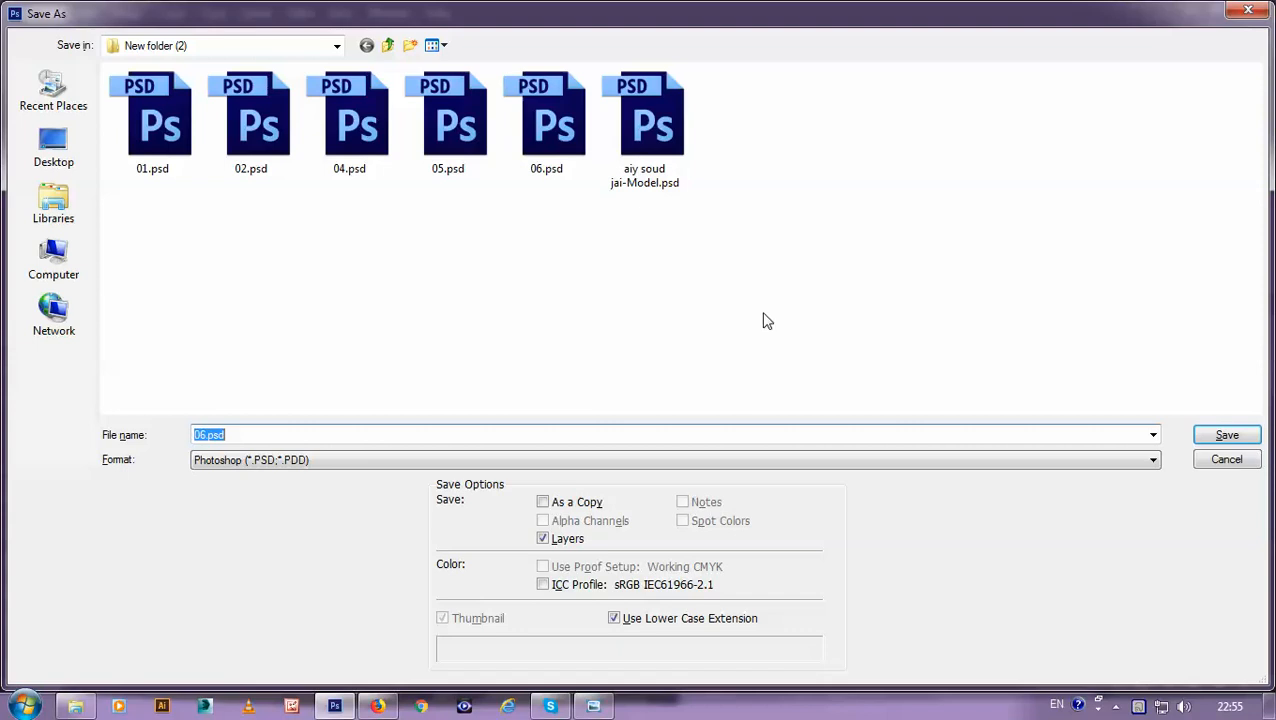
pyautogui.click(533, 460)
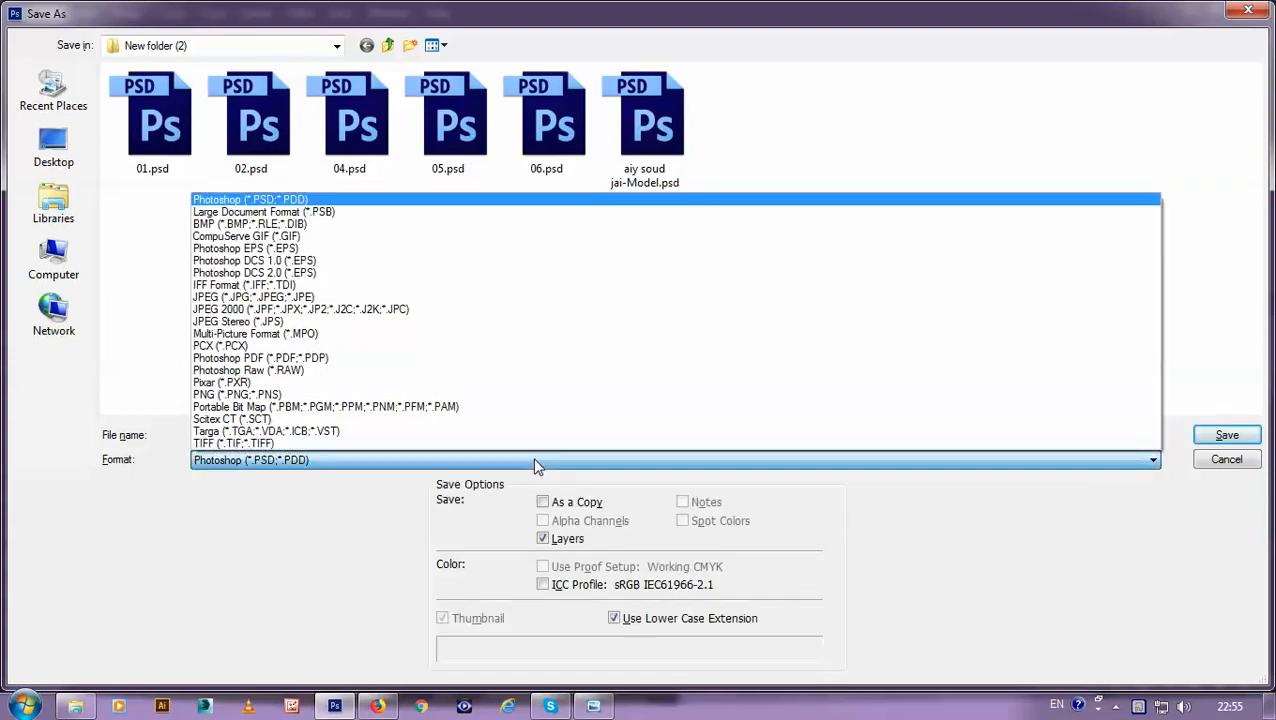
pyautogui.click(510, 298)
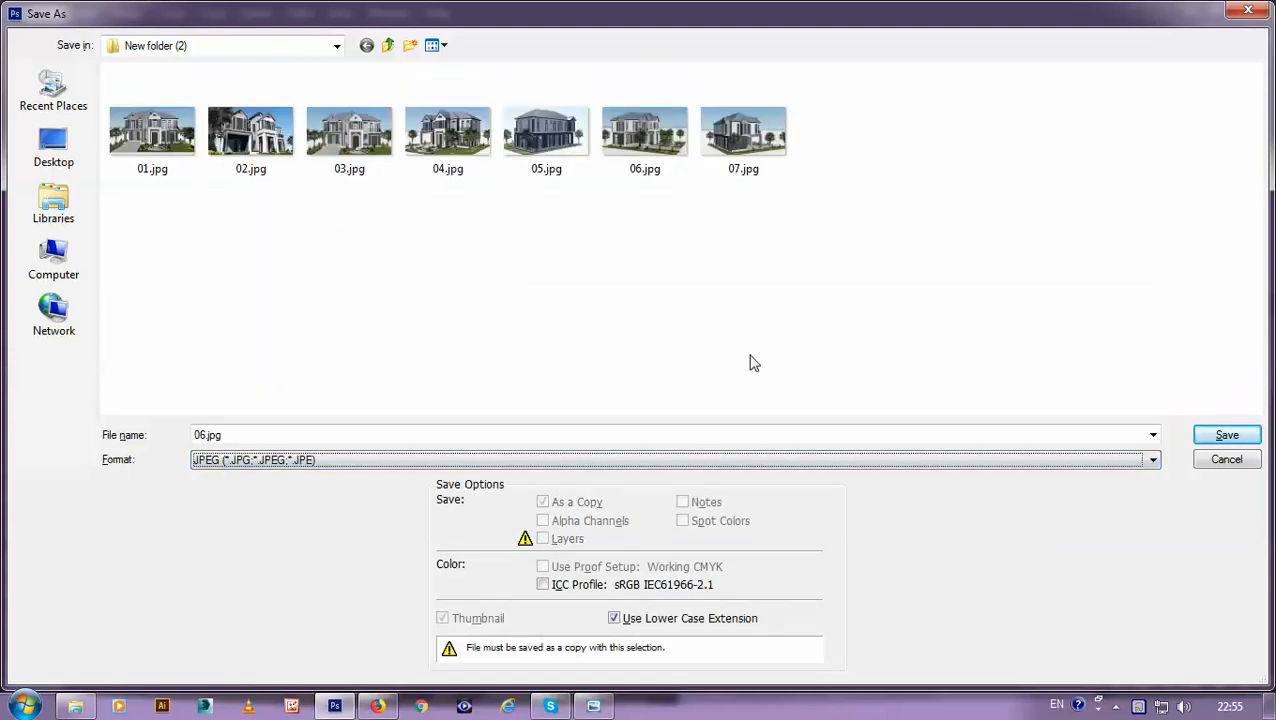
pyautogui.doubleClick(667, 160)
pyautogui.click(587, 285)
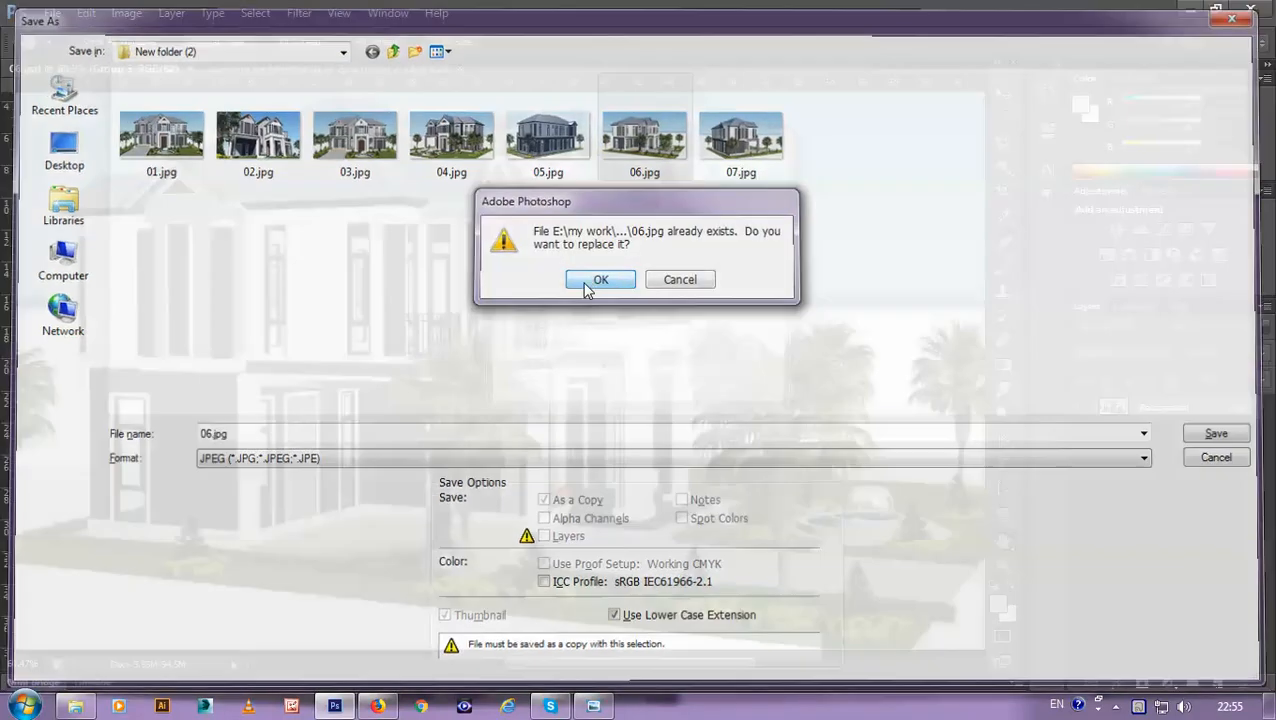
pyautogui.click(724, 176)
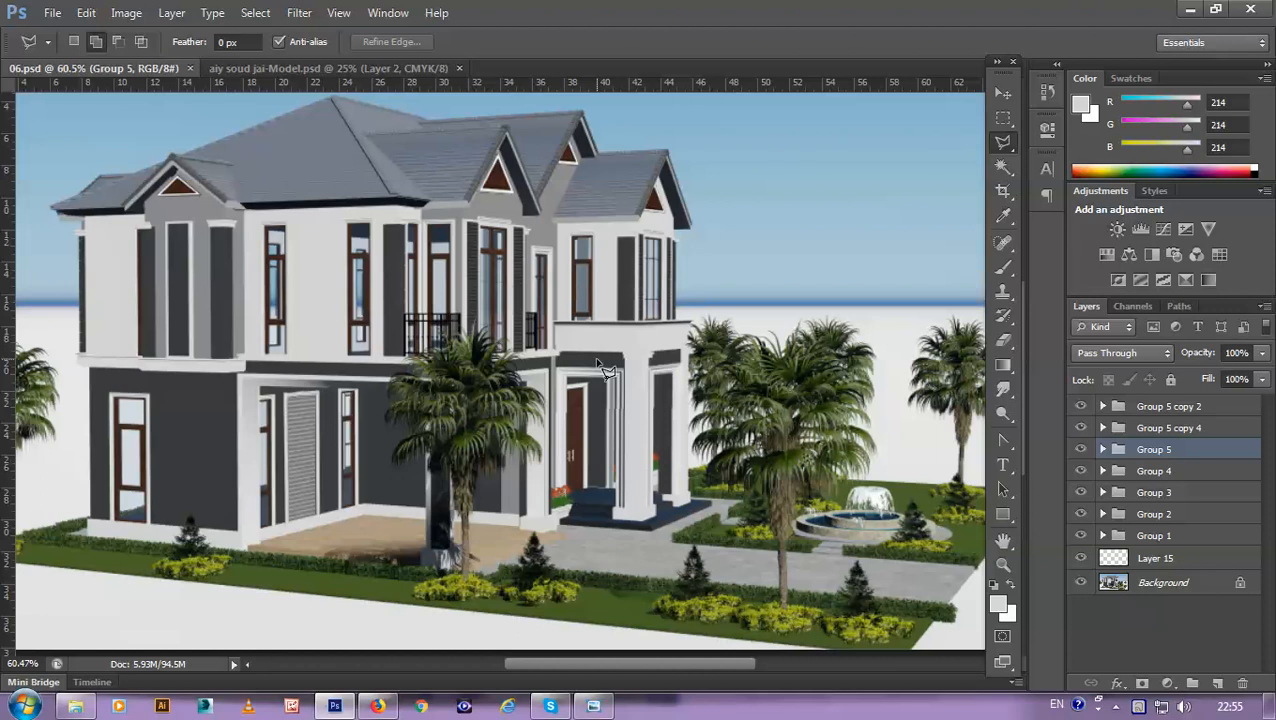
# Step: Switch to the file explorer and view the retouched 01.jpg from New folder (2) in Windows Photo Viewer
pyautogui.hotkey('alt', 'Tab')
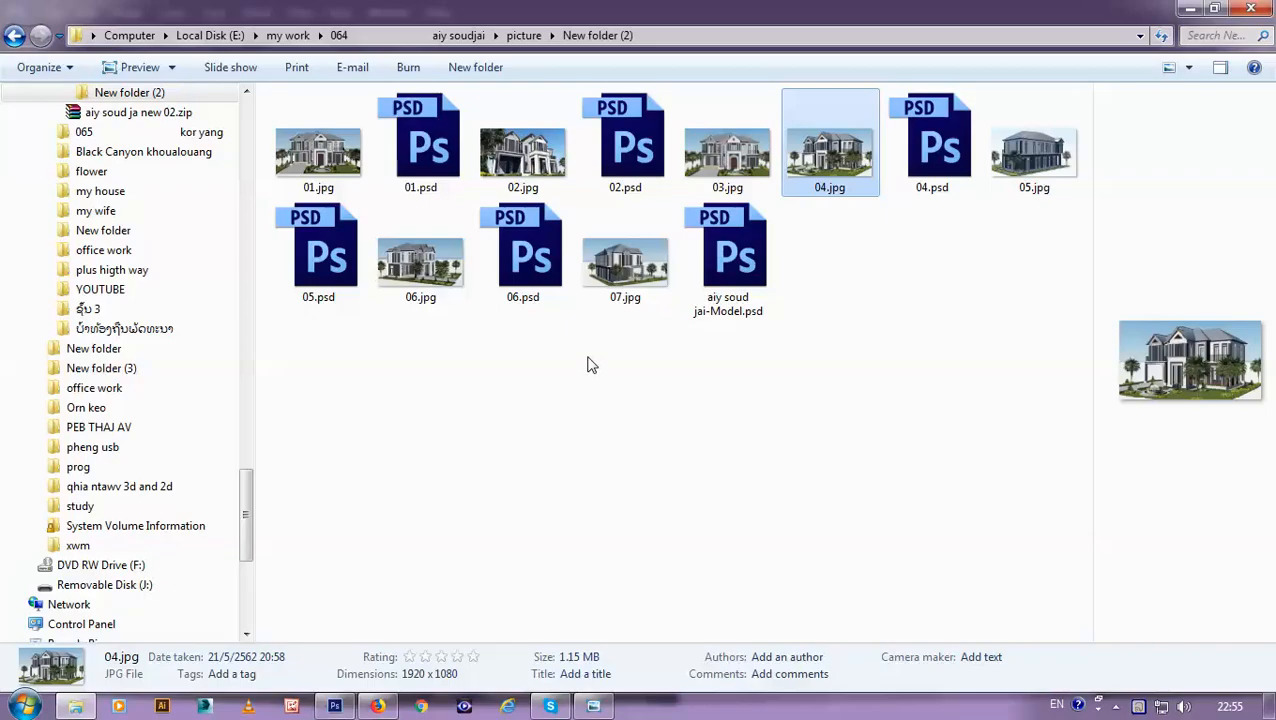
pyautogui.doubleClick(326, 168)
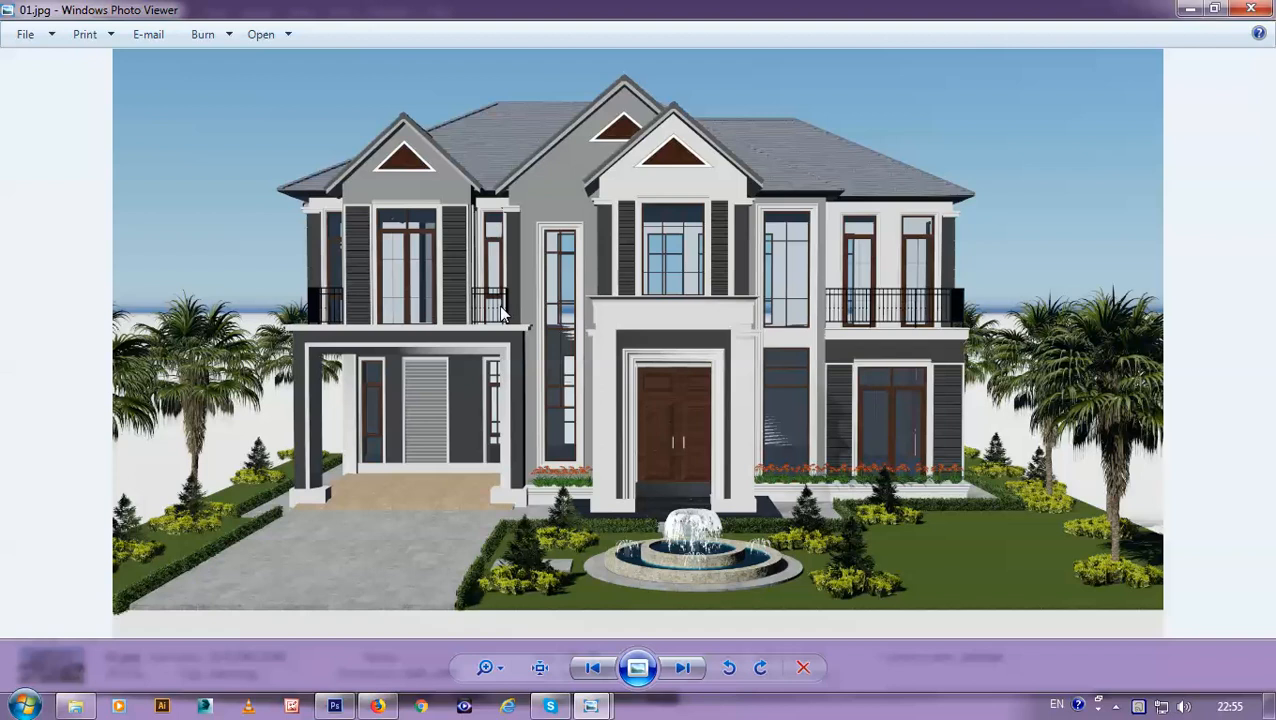
pyautogui.moveTo(484, 10); pyautogui.dragTo(3, 8)
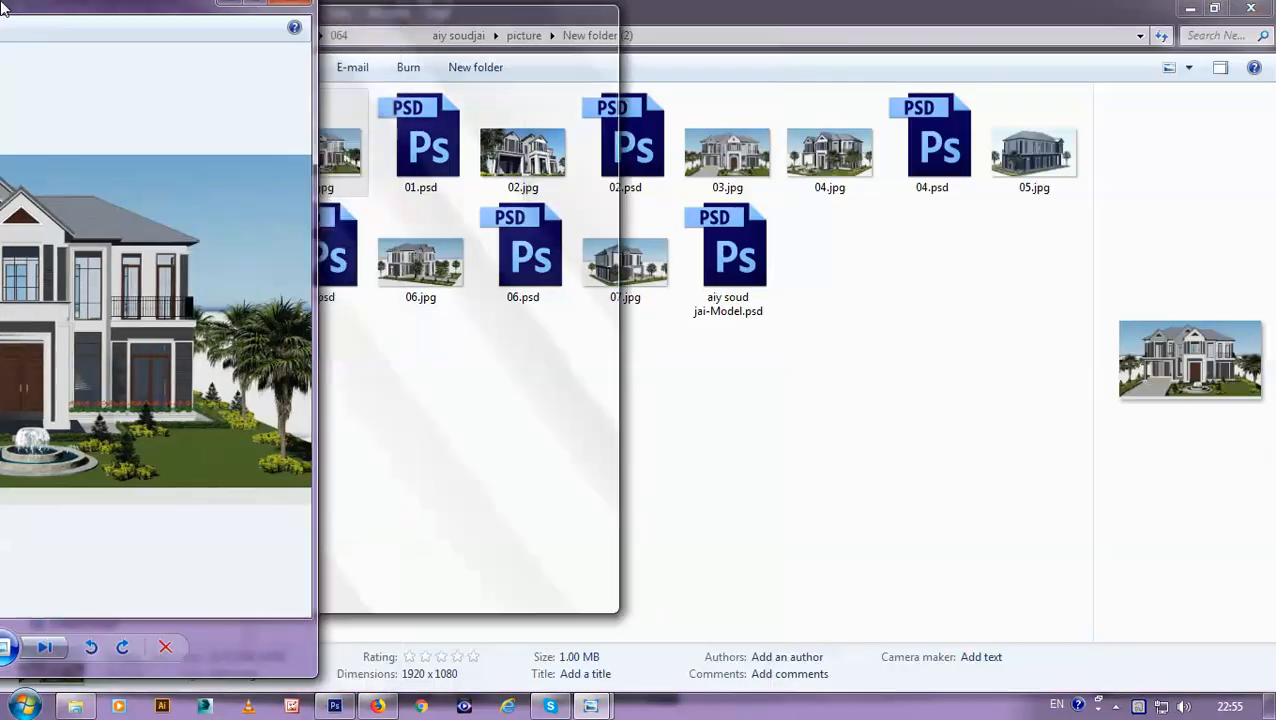
pyautogui.hotkey('alt', 'F4')
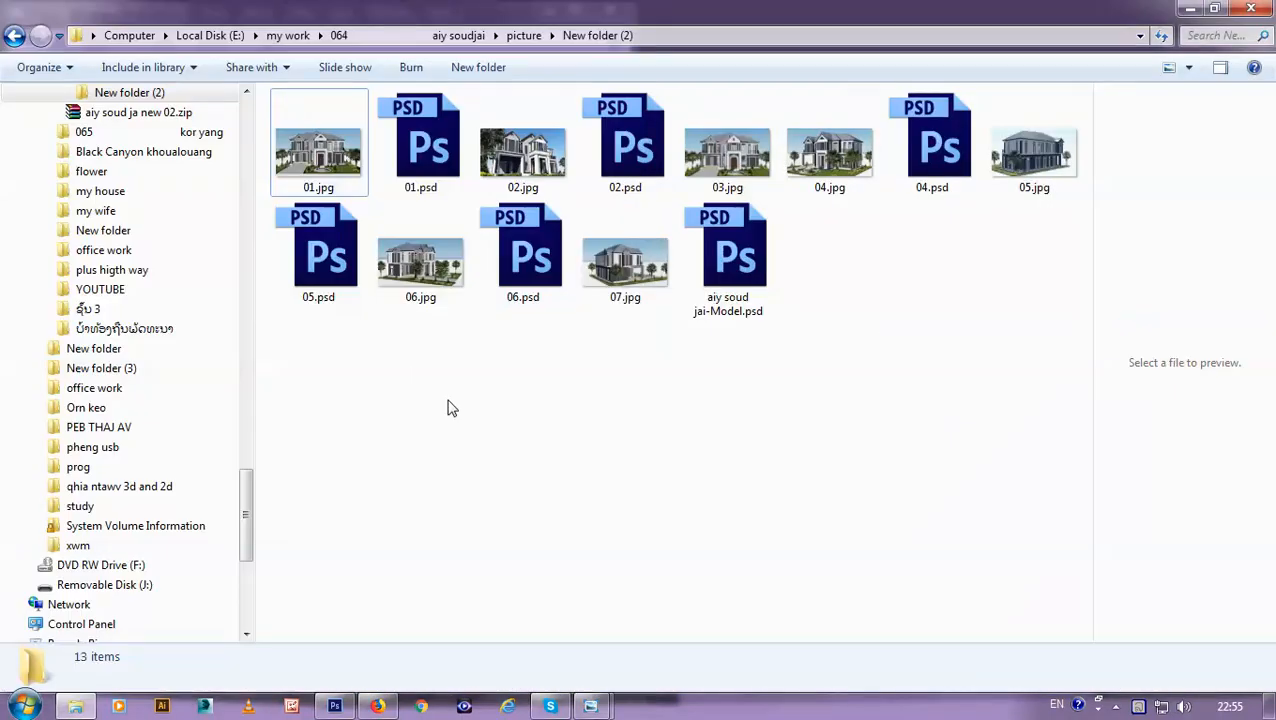
# Step: Open the original 01.jpg from the parent picture folder and dock its viewer window to one half of the screen
pyautogui.press('BackSpace')
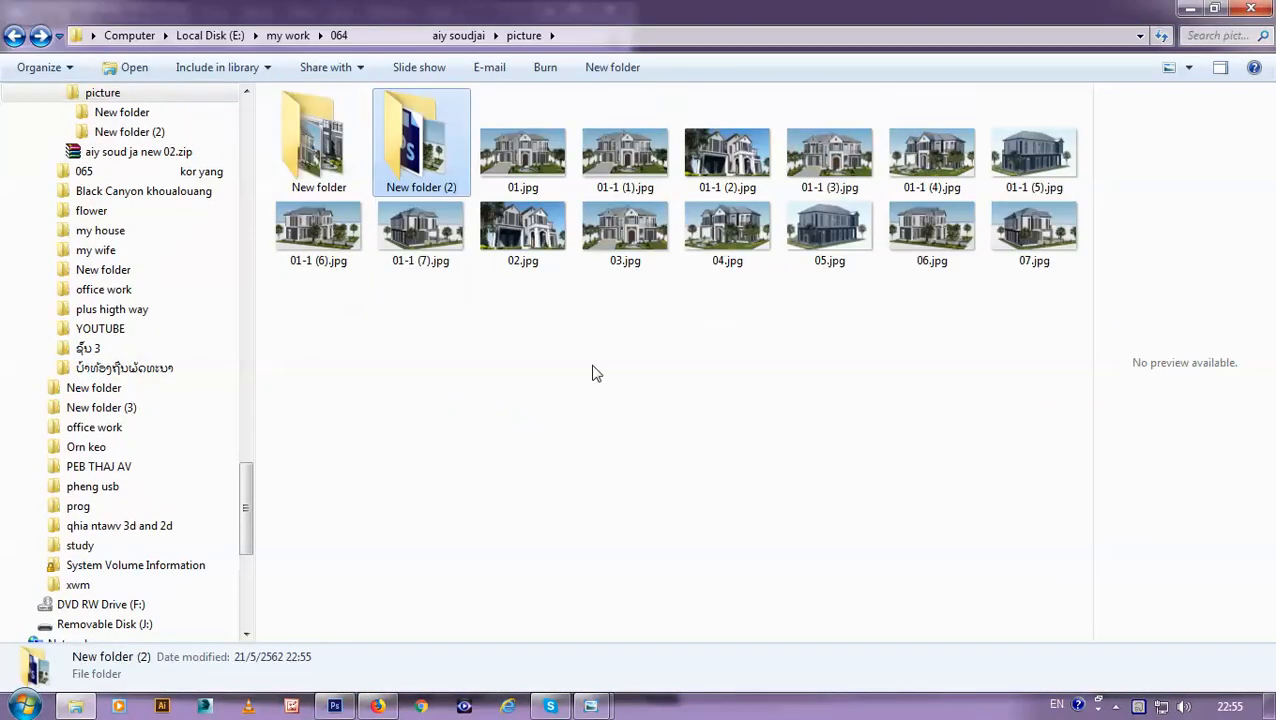
pyautogui.doubleClick(530, 152)
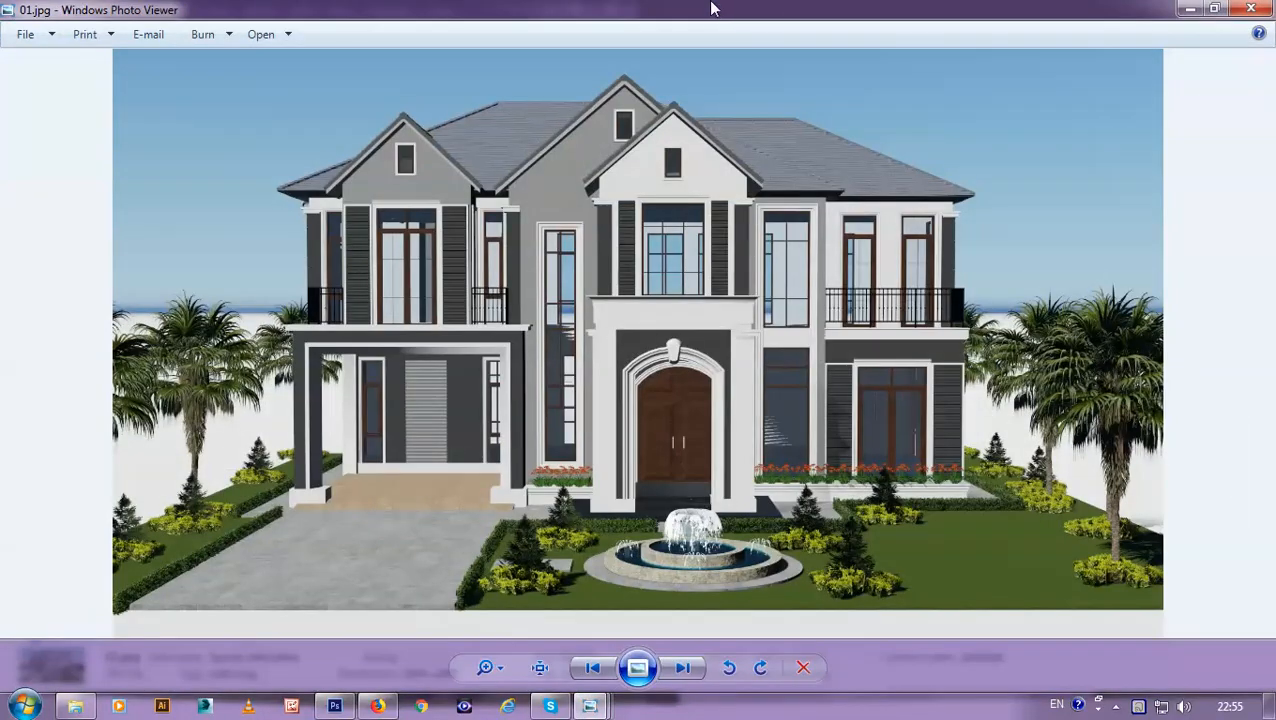
pyautogui.moveTo(732, 6); pyautogui.dragTo(1274, 10)
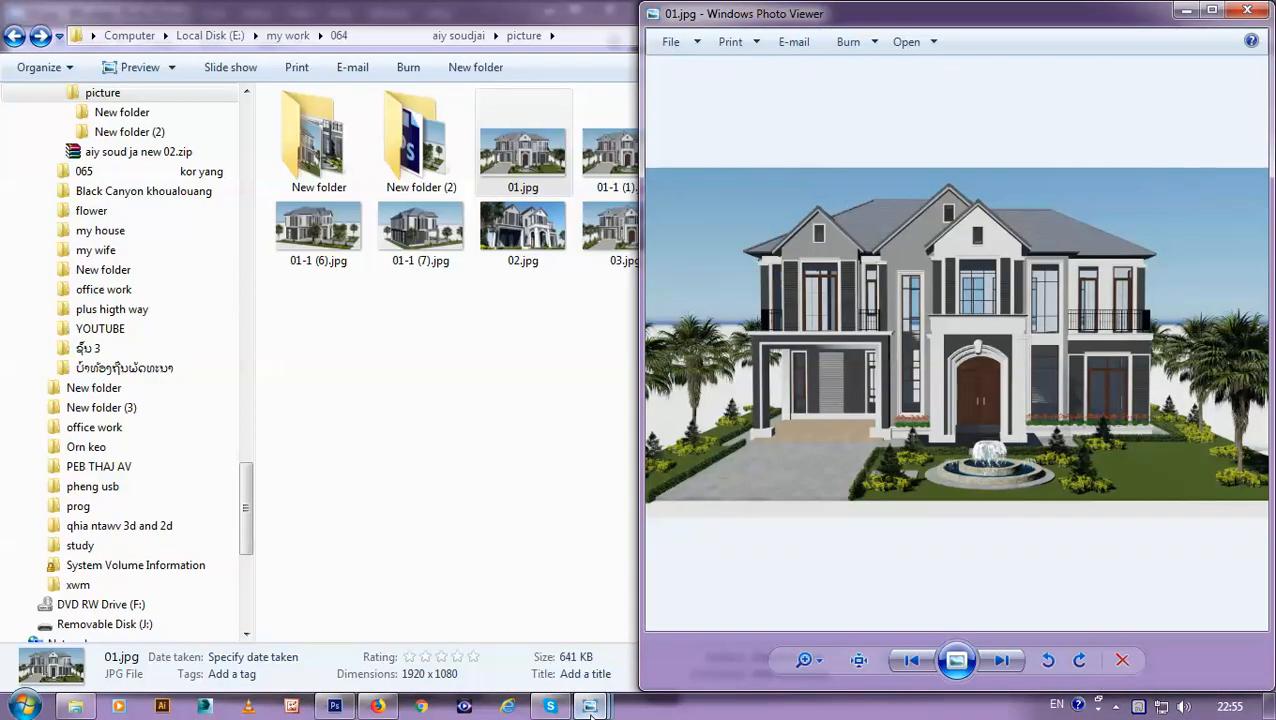
# Step: Bring up the retouched 01.jpg viewer window and dock it beside the original for a side-by-side comparison
pyautogui.moveTo(590, 708)
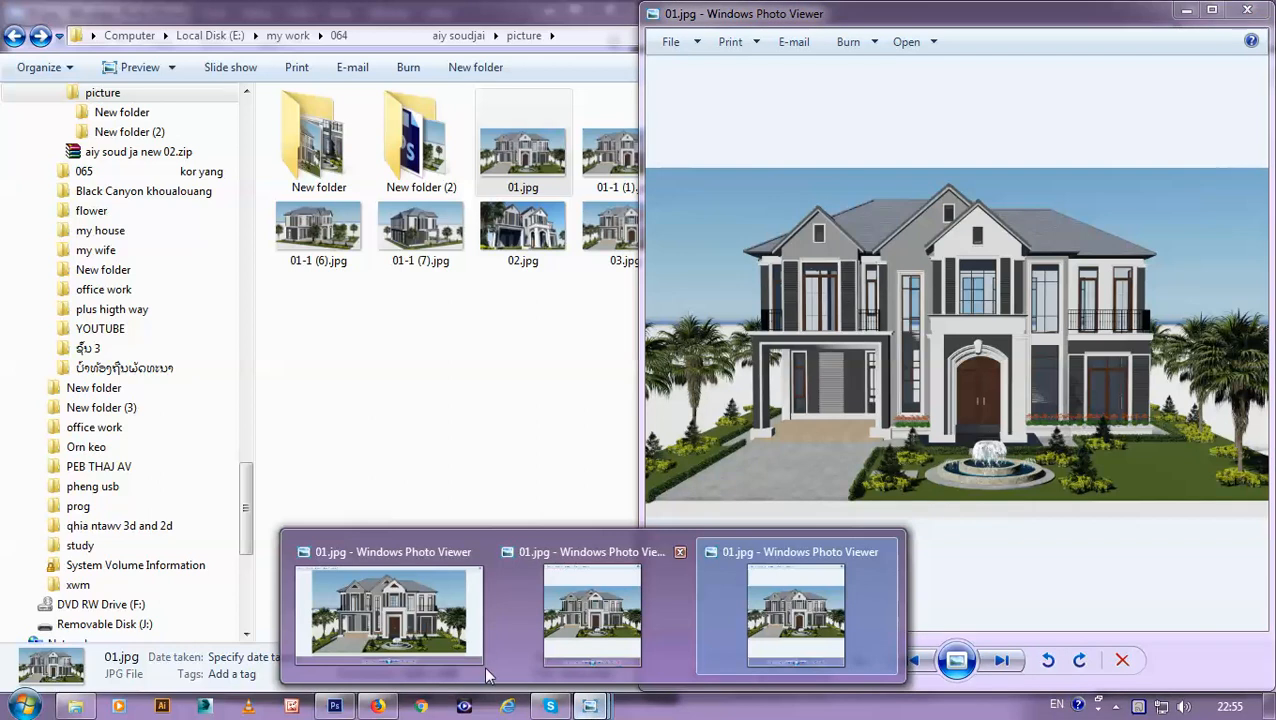
pyautogui.moveTo(460, 655)
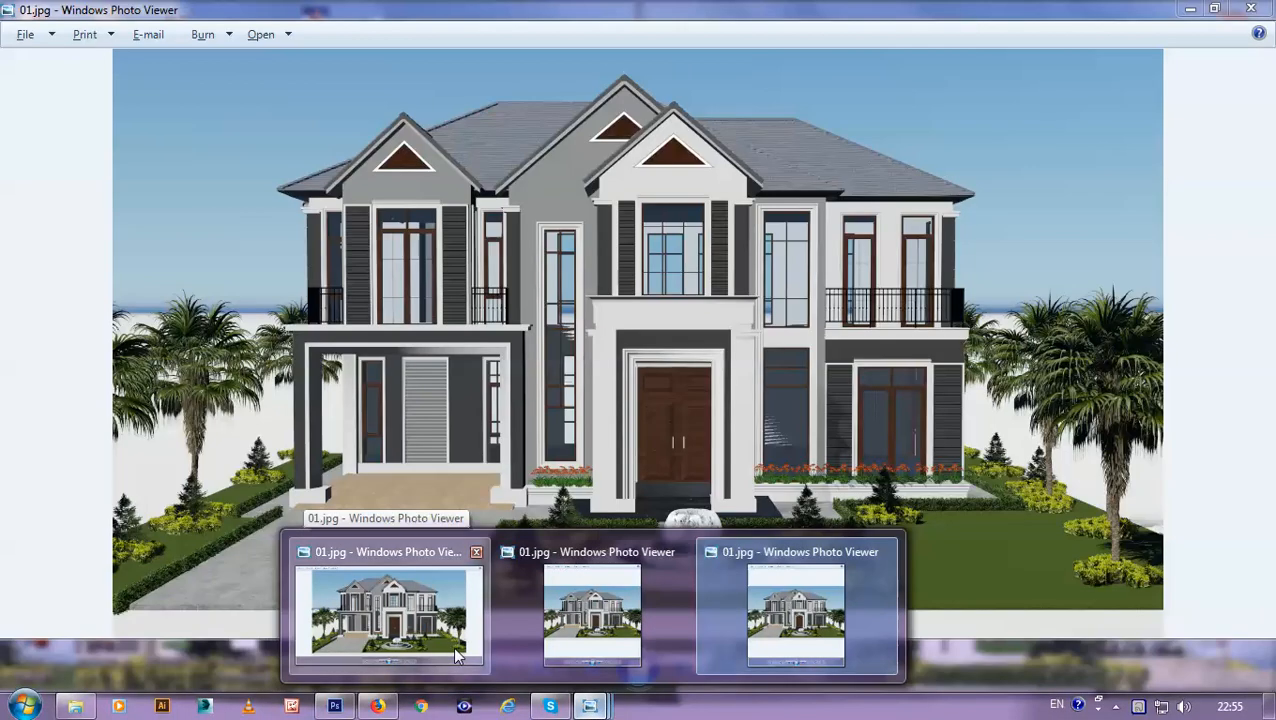
pyautogui.click(460, 655)
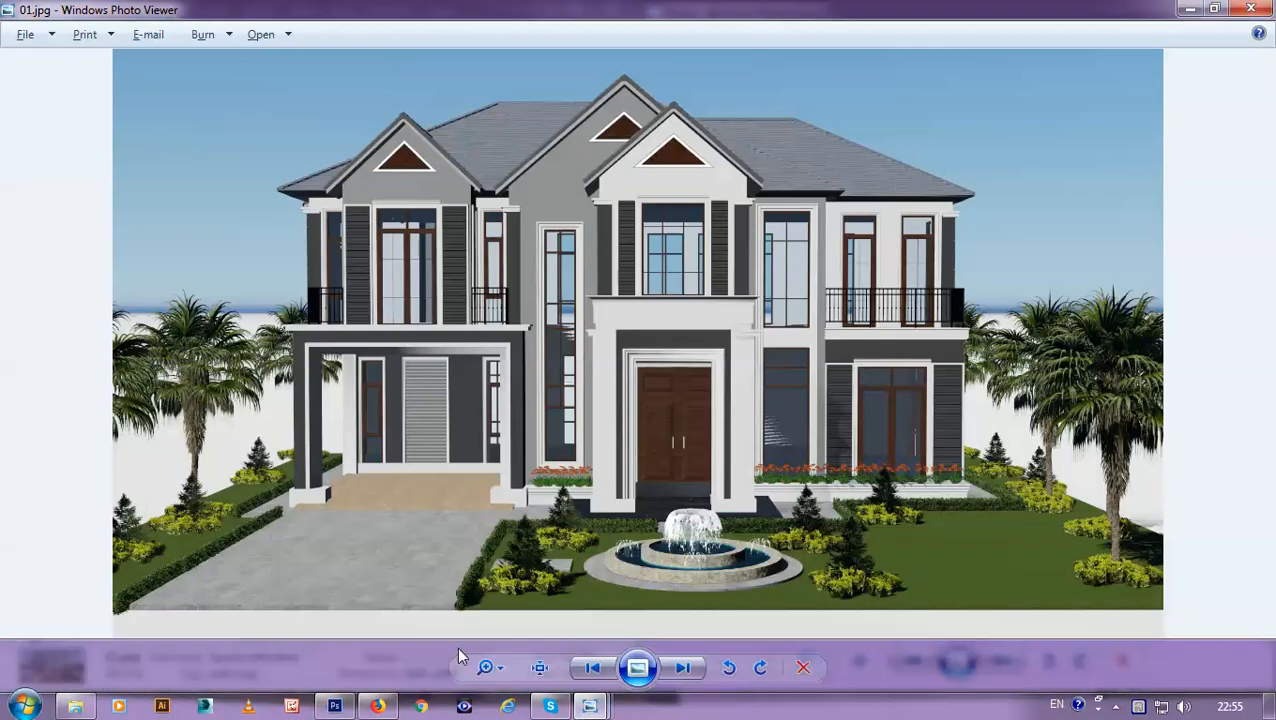
pyautogui.click(1212, 9)
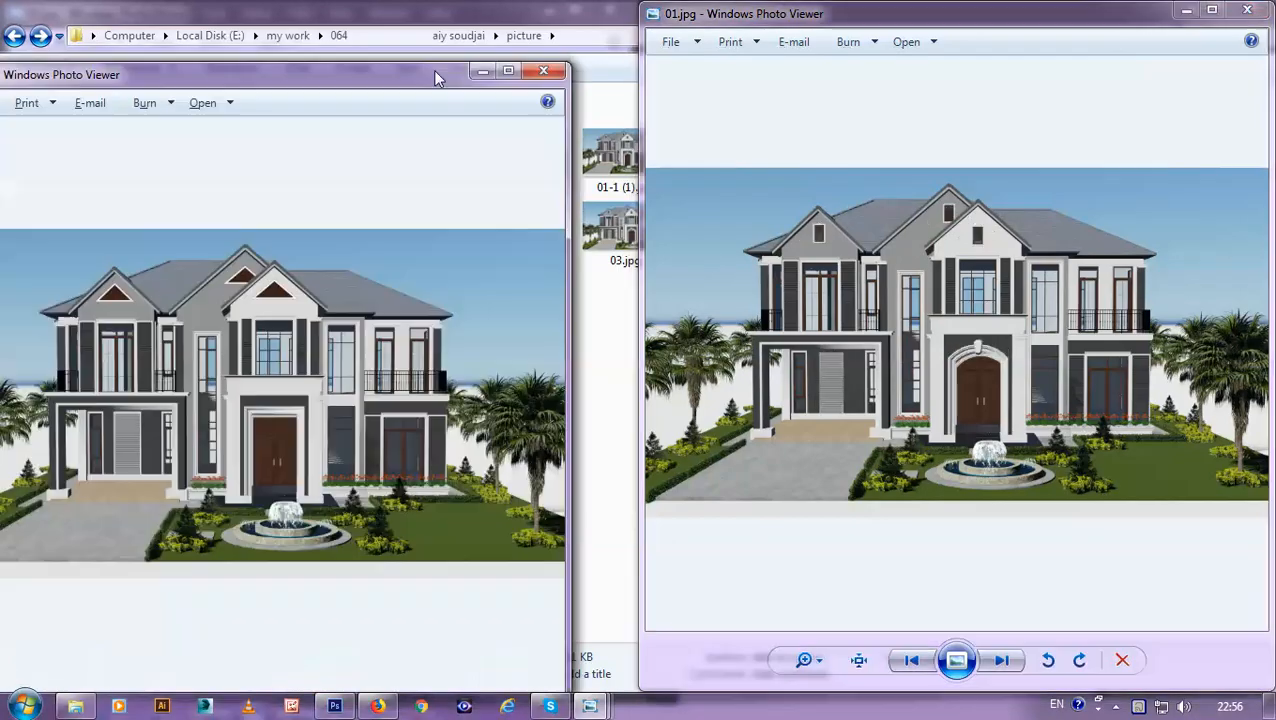
pyautogui.moveTo(433, 70); pyautogui.dragTo(2, 30)
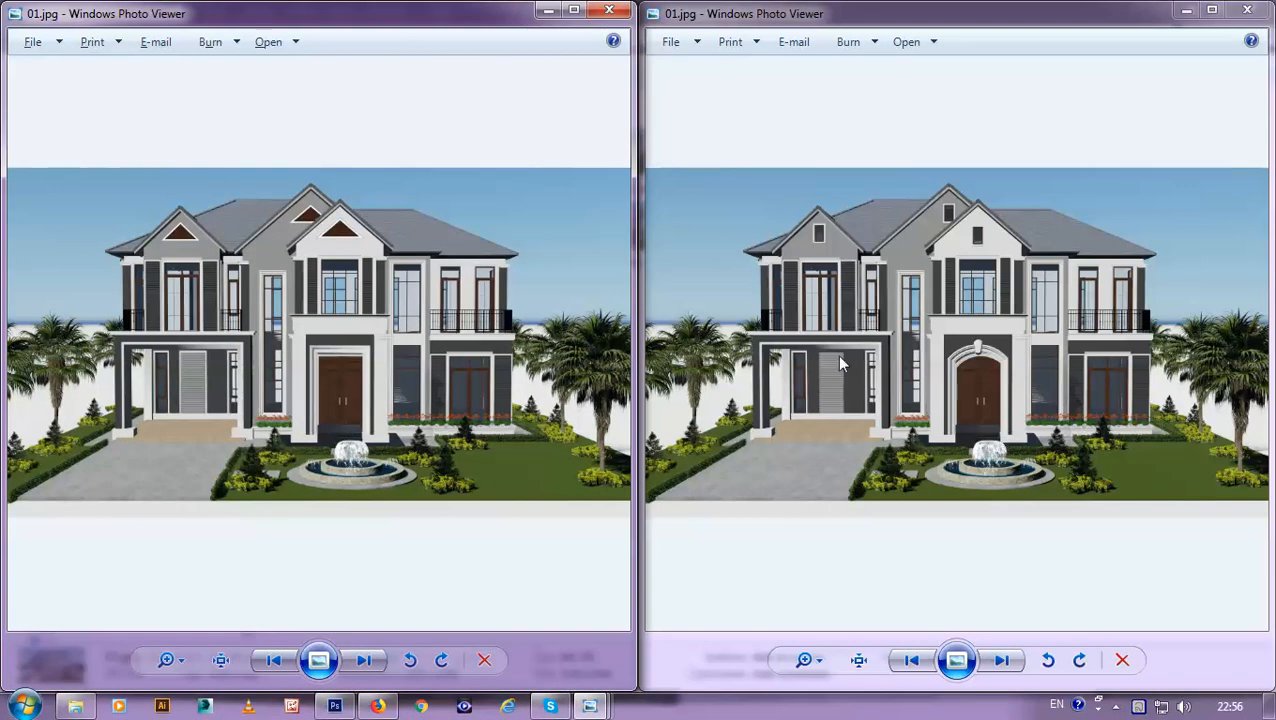
# Step: Advance both viewers to the low-angle front view, comparing the retouched 02.jpg with the original 01-1 (2).jpg
pyautogui.scroll(-1, 490, 430)
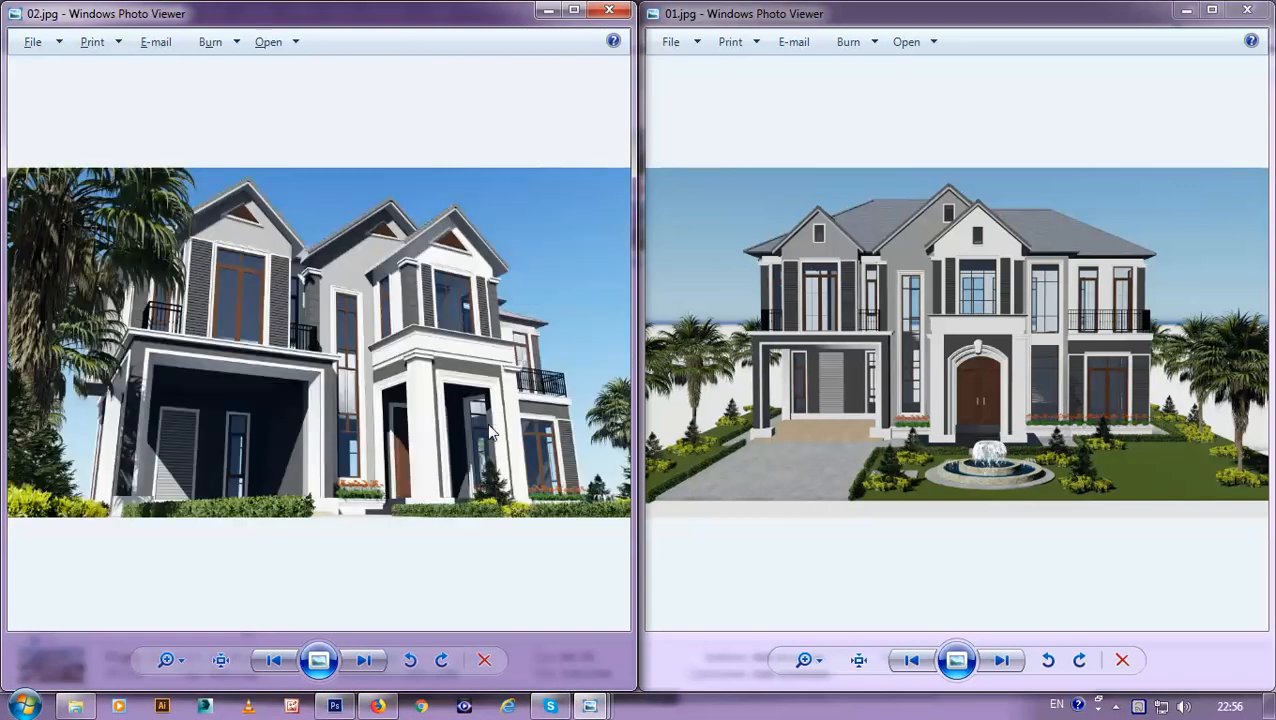
pyautogui.click(853, 357)
pyautogui.scroll(-1, 853, 357)
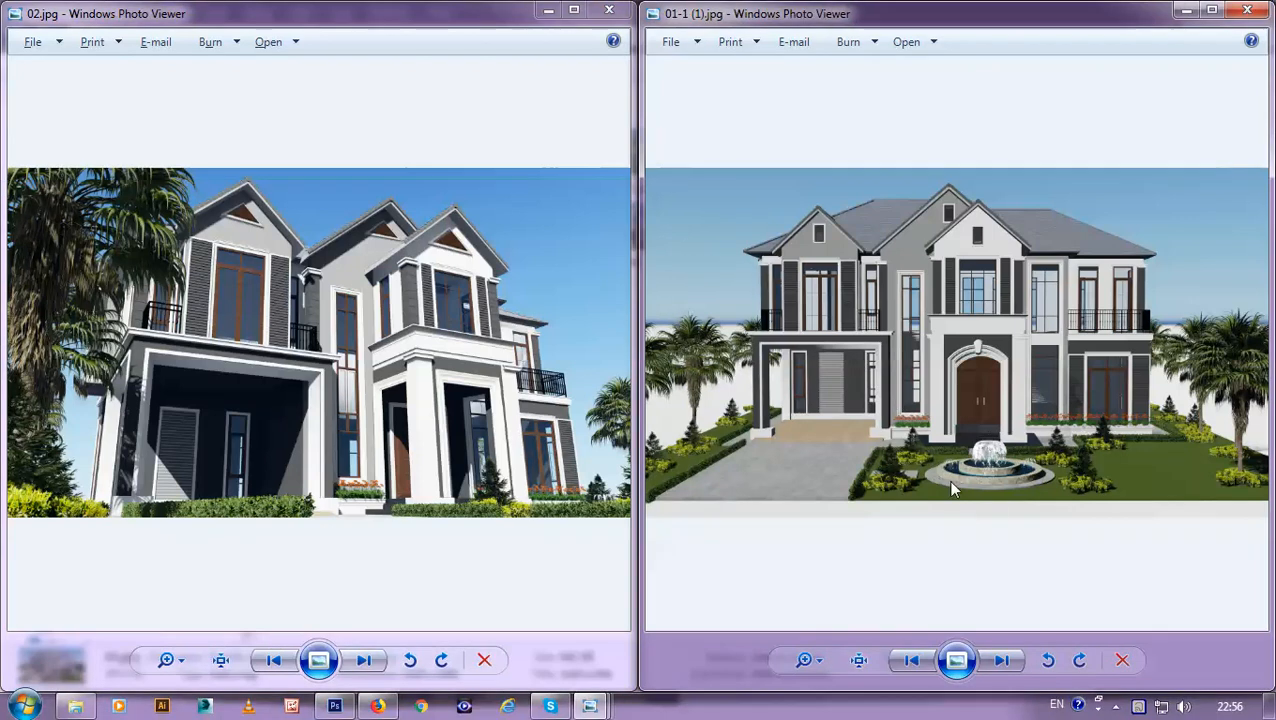
pyautogui.click(1001, 660)
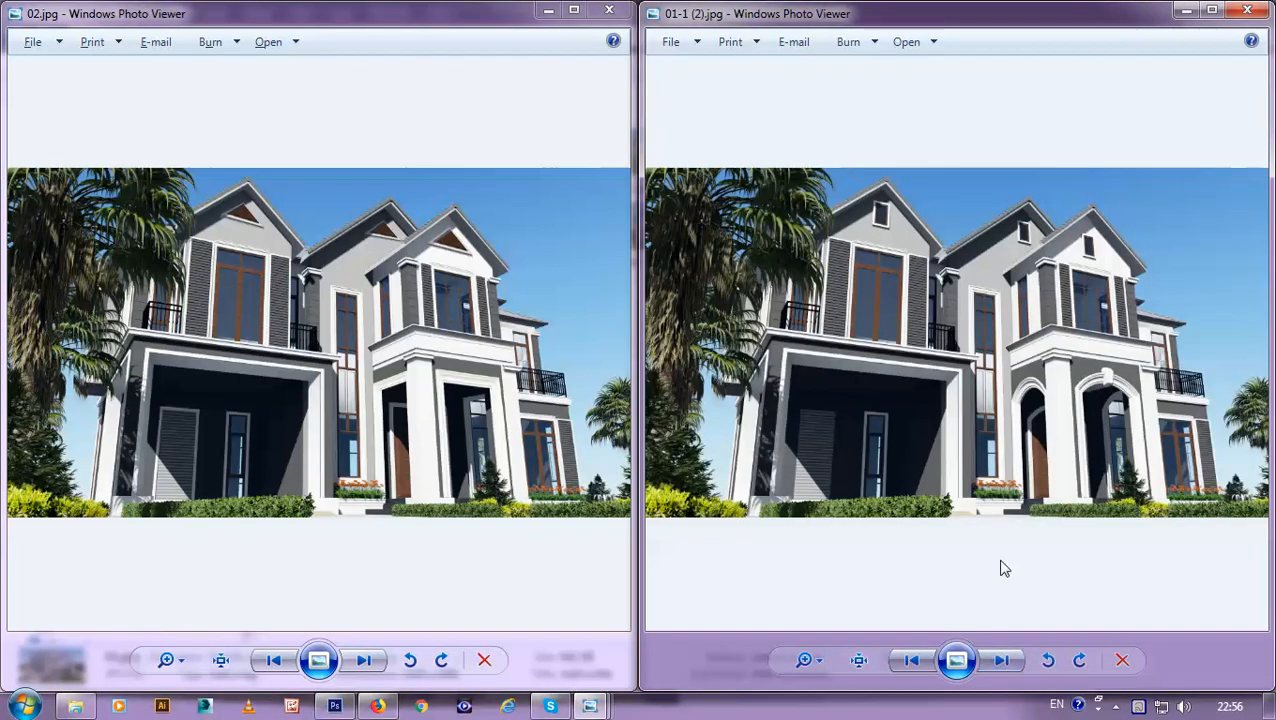
# Step: Advance both viewers to the corner view with the palm trees, comparing the retouched 04.jpg with the original 01-1 (4).jpg
pyautogui.scroll(-1, 1004, 568)
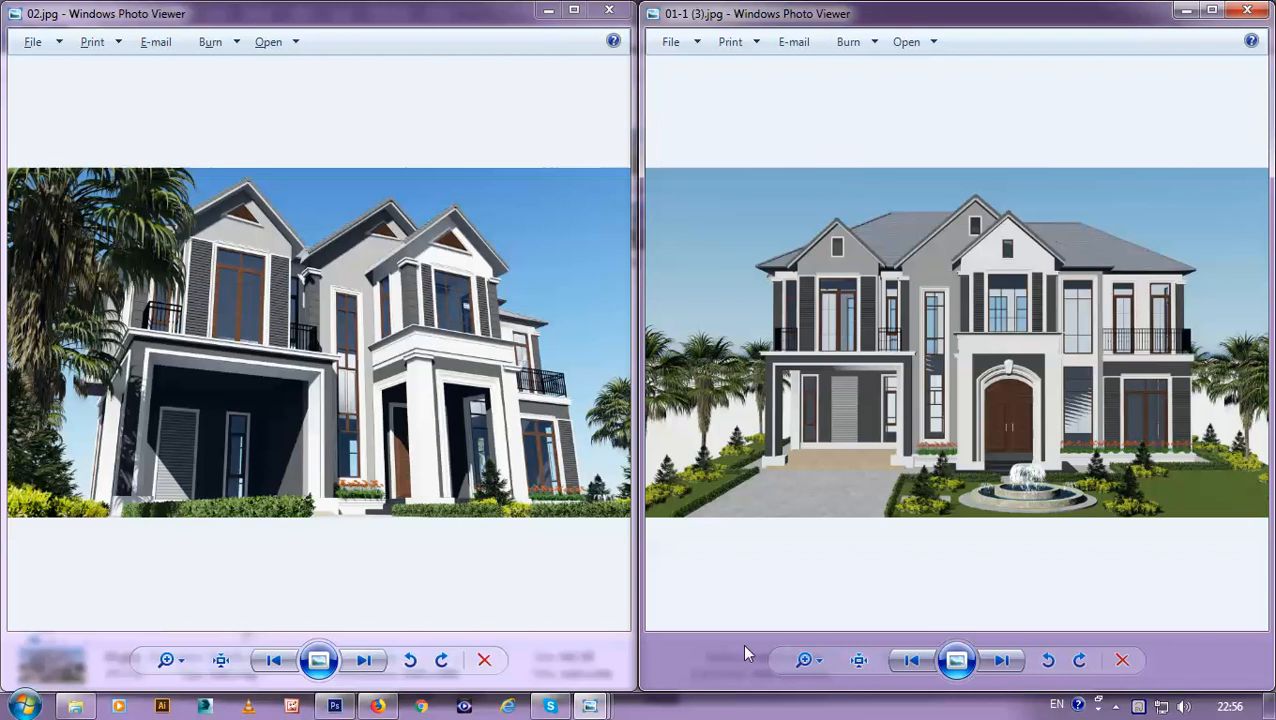
pyautogui.scroll(-1, 960, 621)
pyautogui.click(414, 500)
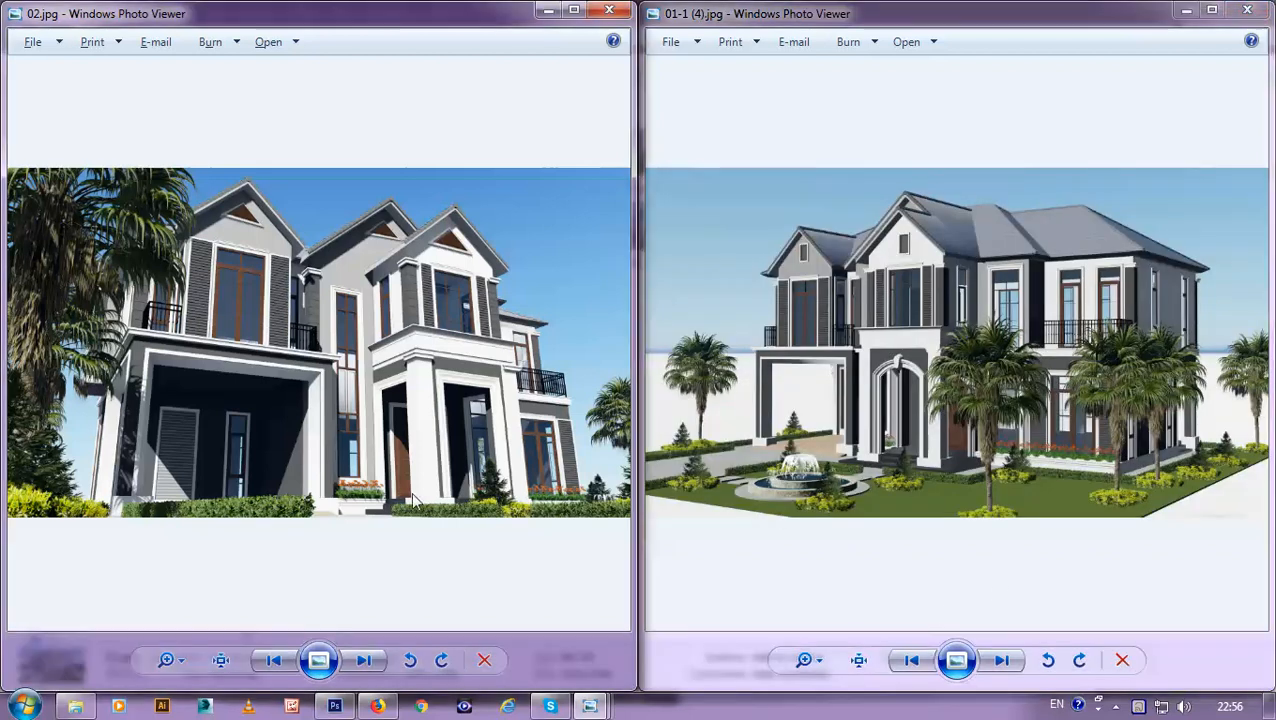
pyautogui.scroll(-2, 414, 500)
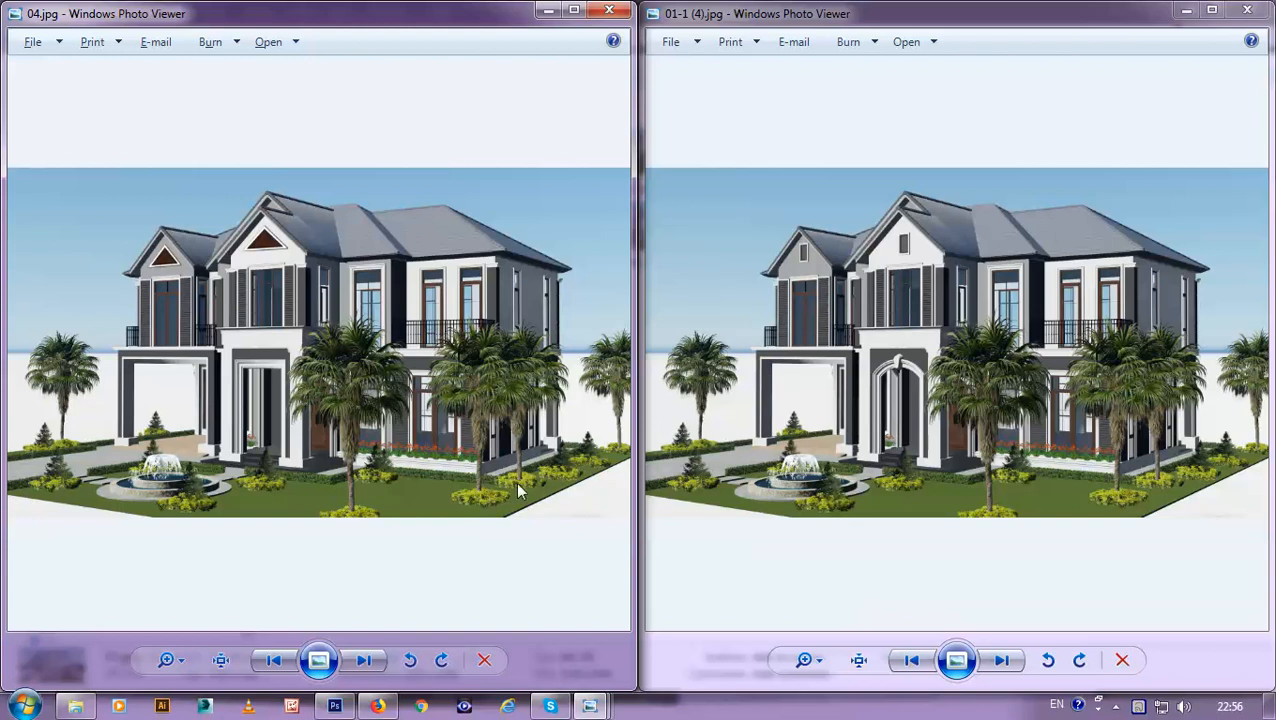
# Step: Compare the retouched 05.jpg with the original 01-1 (5).jpg, and 06.jpg with 01-1 (6).jpg, side by side
pyautogui.scroll(-1, 516, 483)
pyautogui.click(975, 512)
pyautogui.click(1001, 660)
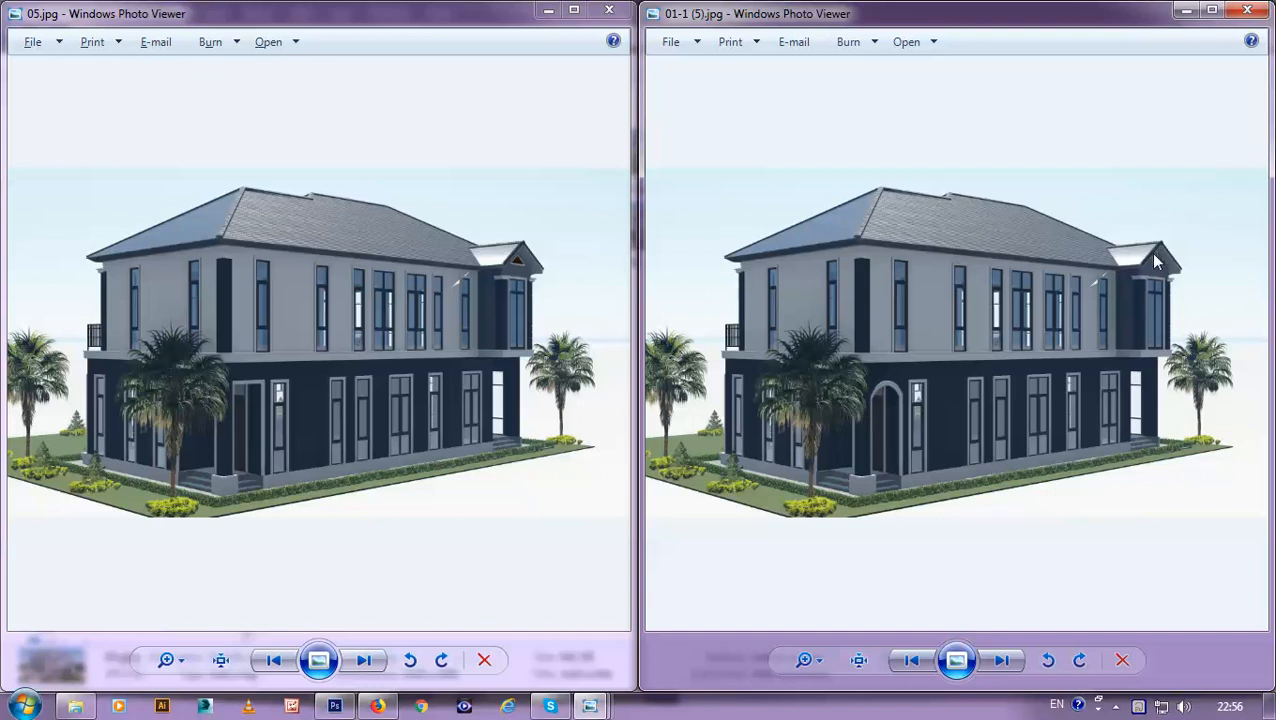
pyautogui.scroll(-1, 959, 510)
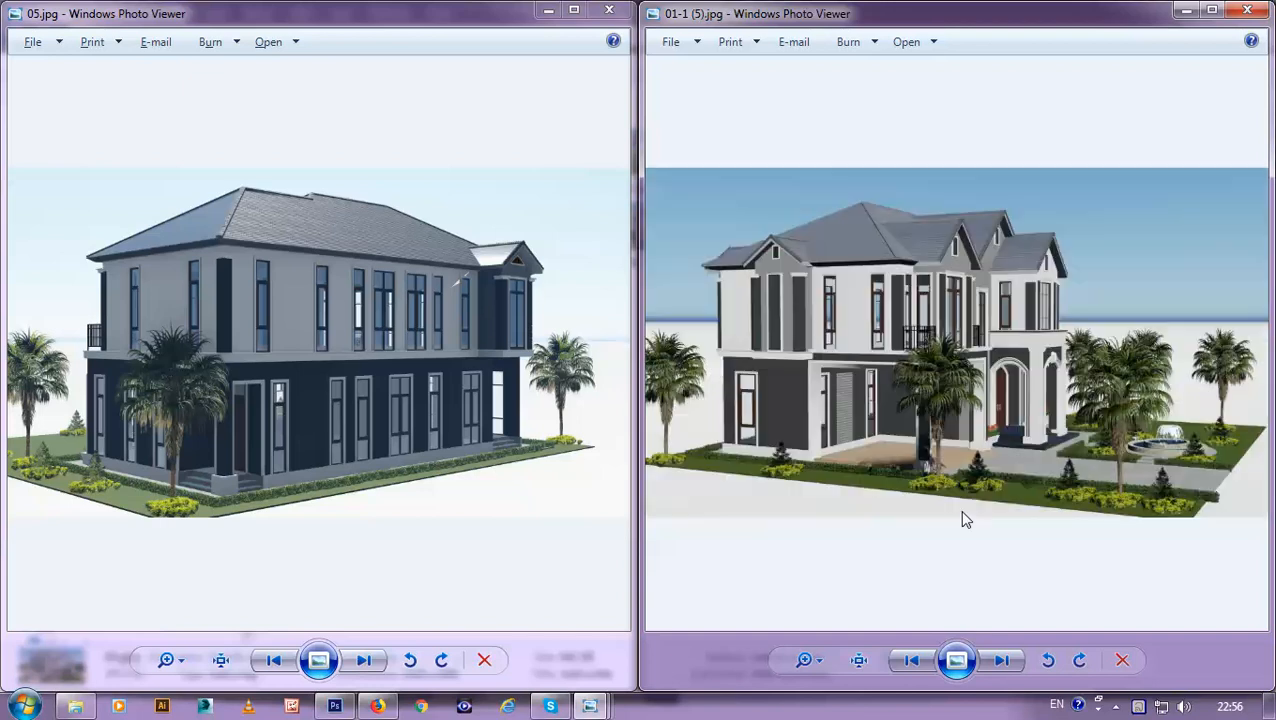
pyautogui.click(421, 460)
pyautogui.scroll(-1, 424, 465)
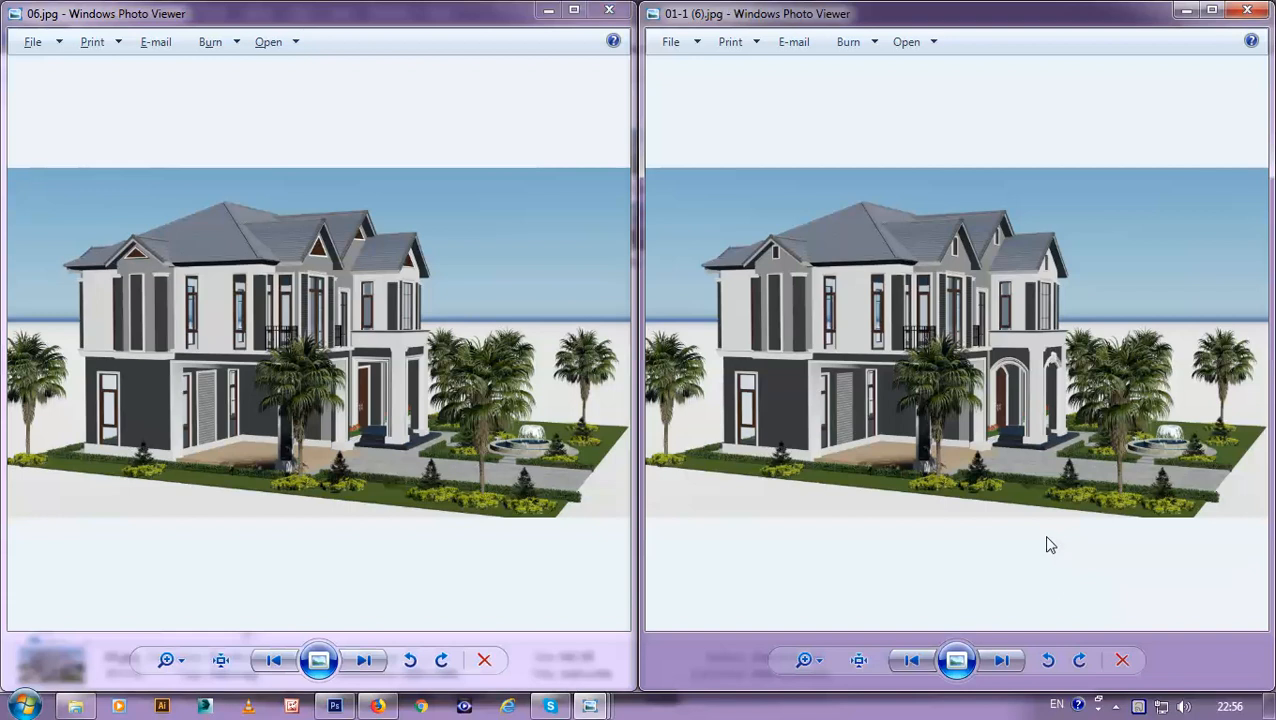
# Step: Switch to Photoshop and view the whole retouched house rendering in 06.psd
pyautogui.click(334, 707)
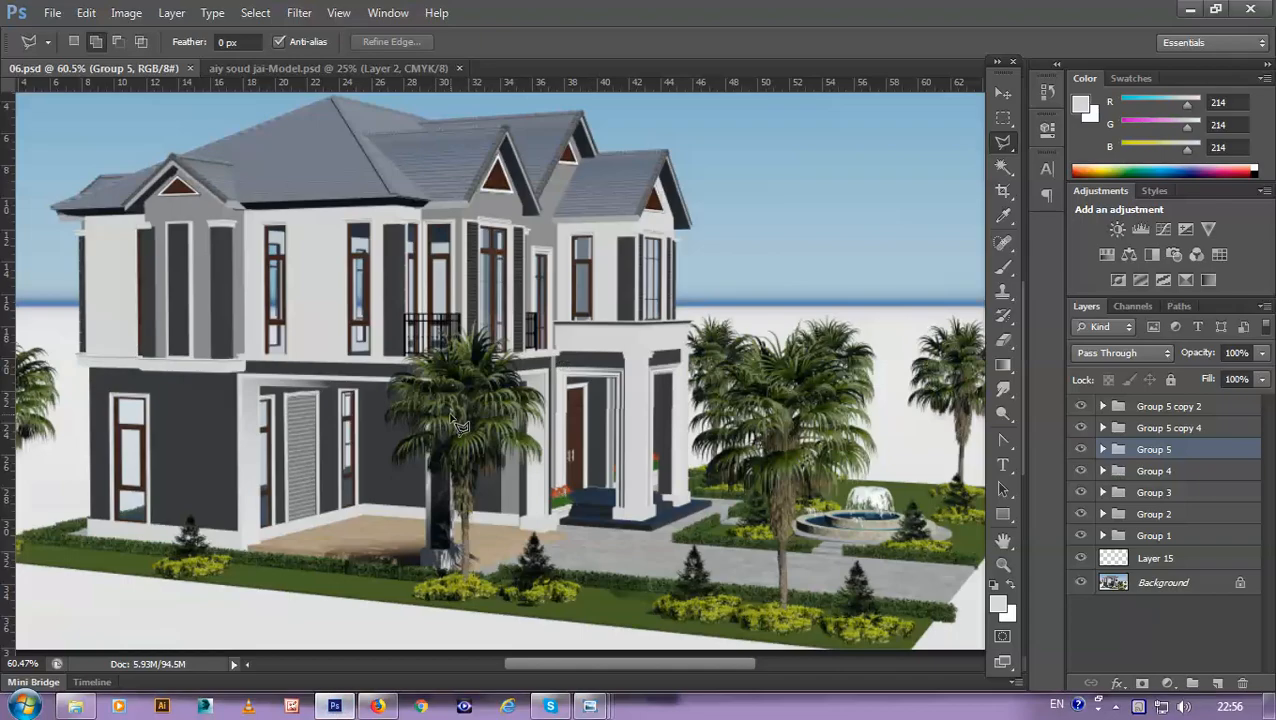
pyautogui.scroll(-4, 535, 265)
pyautogui.scroll(3, 522, 350)
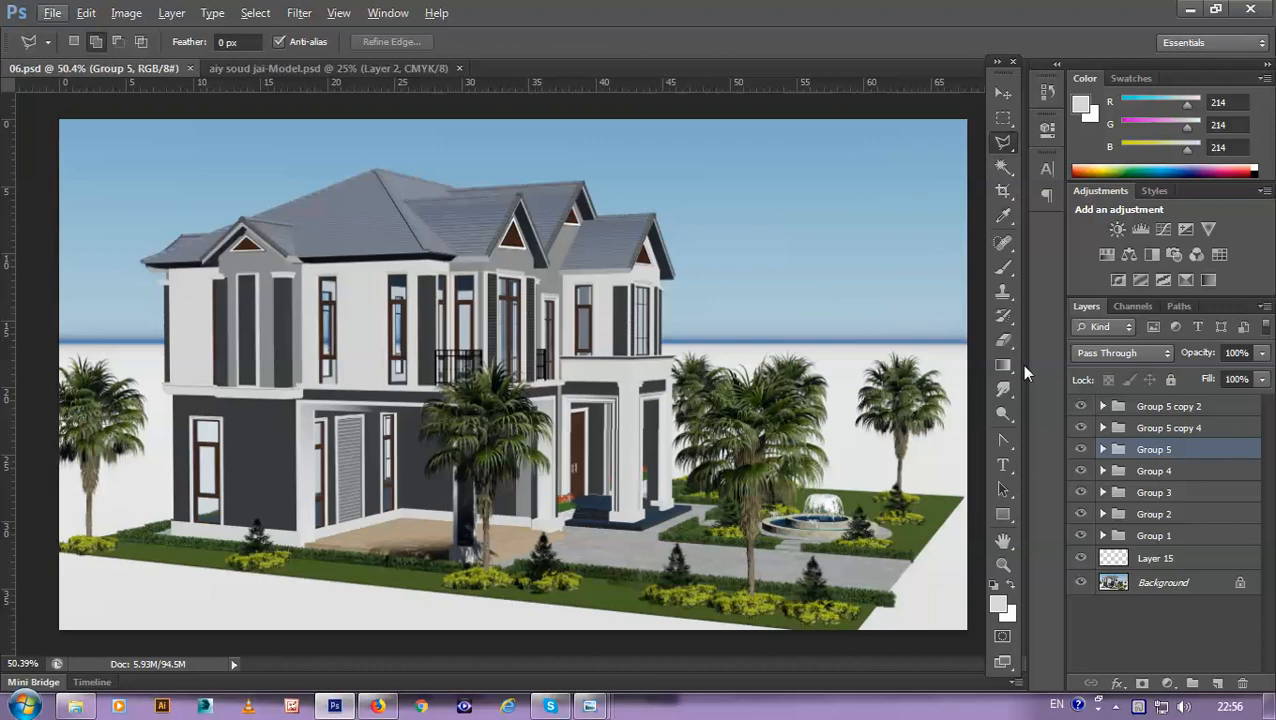